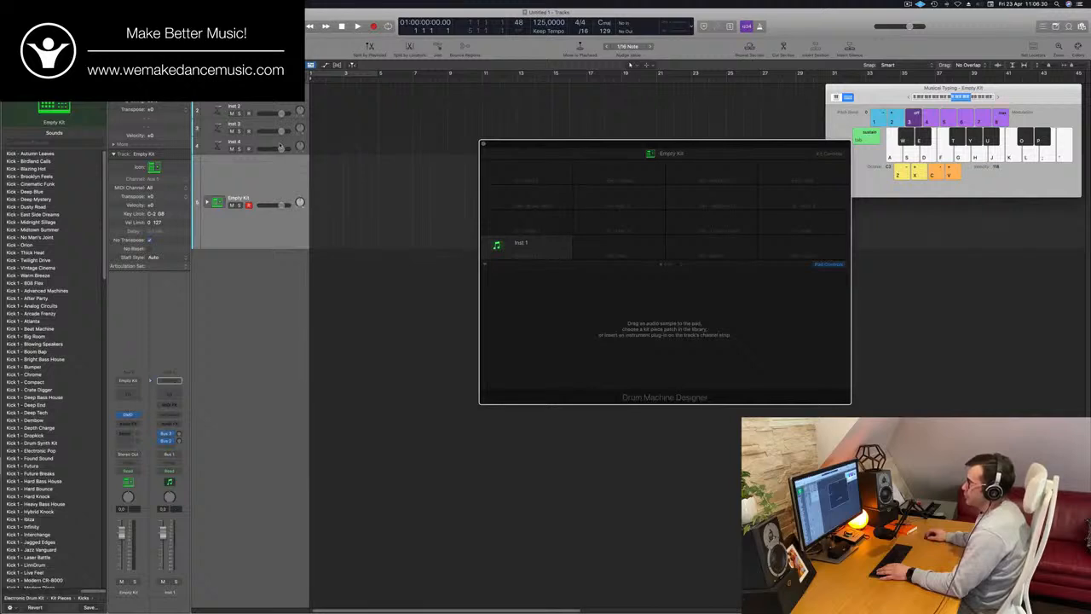
Select the Empty Kit track and close its Drum Machine Designer window
click(280, 146)
click(231, 241)
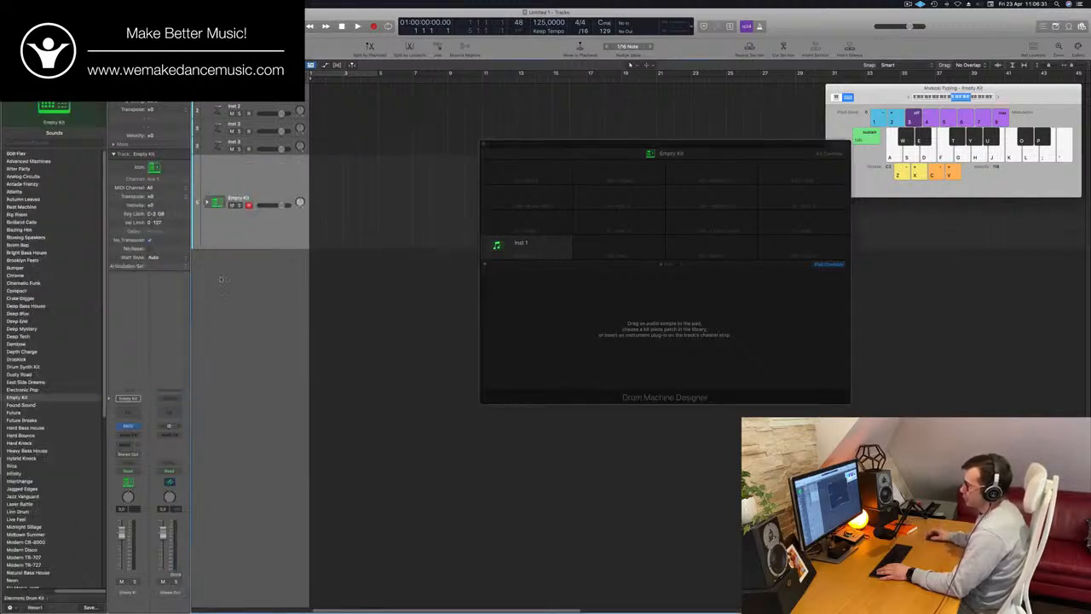
click(136, 427)
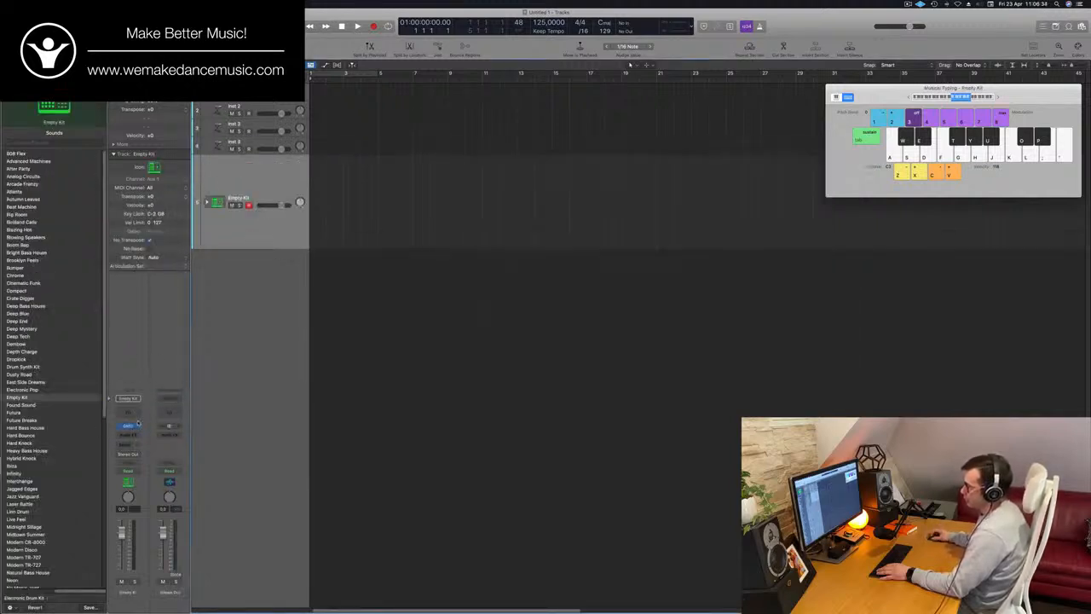
Load the Natural Bass House kit from the Electronic Drum Kit library onto the Empty Kit track
click(21, 390)
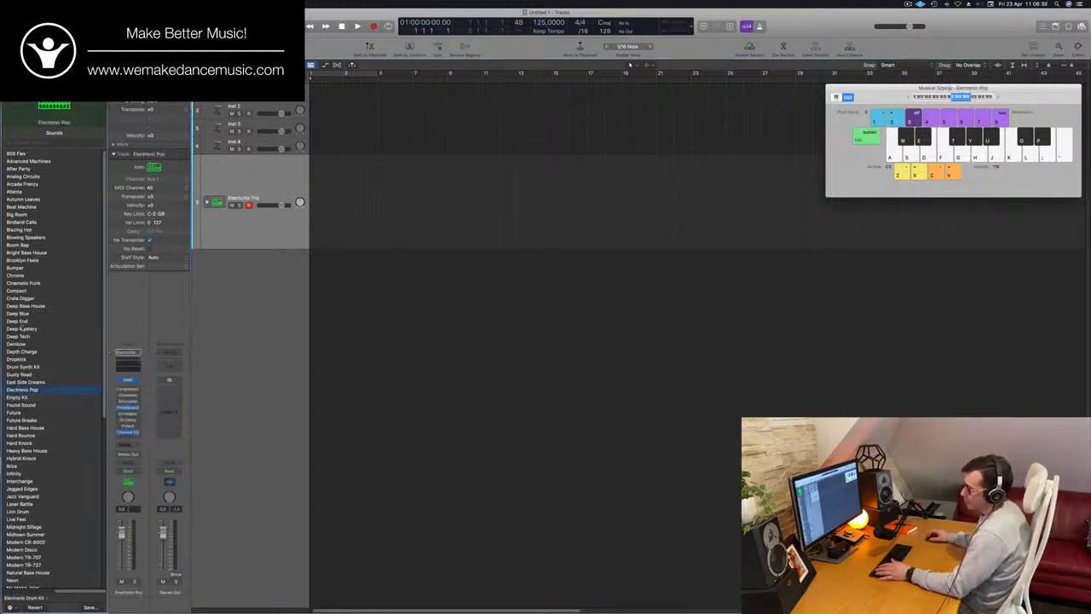
scroll(57, 423, down, 10)
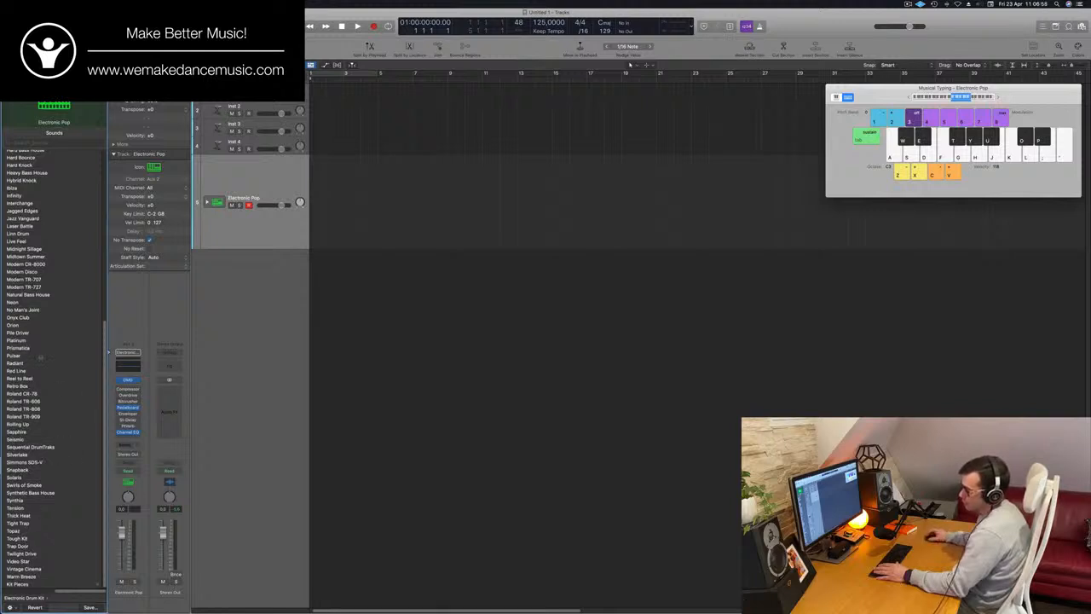
scroll(85, 258, up, 1)
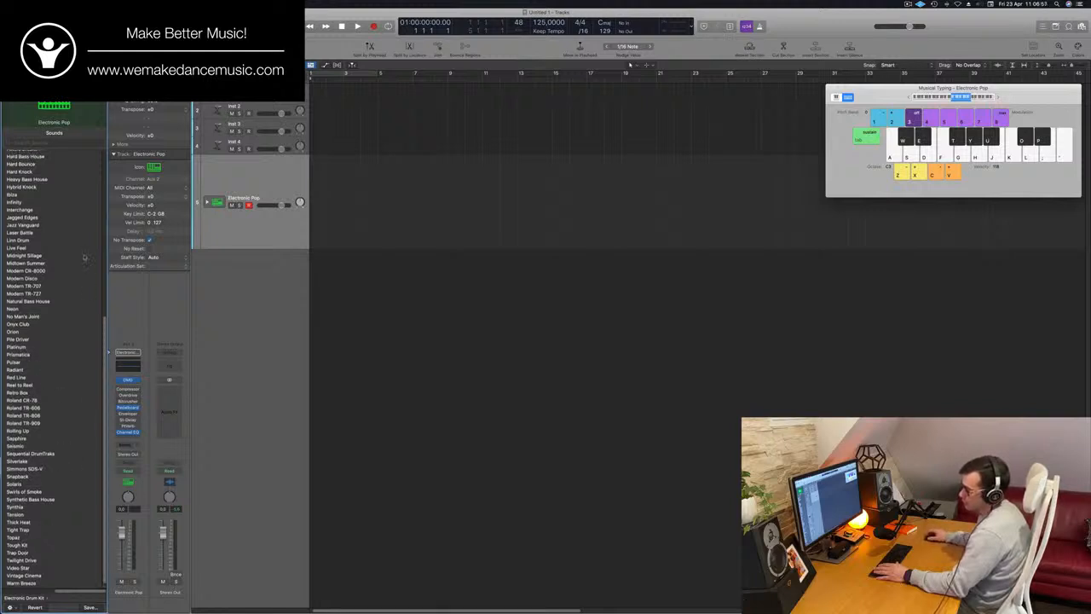
click(24, 302)
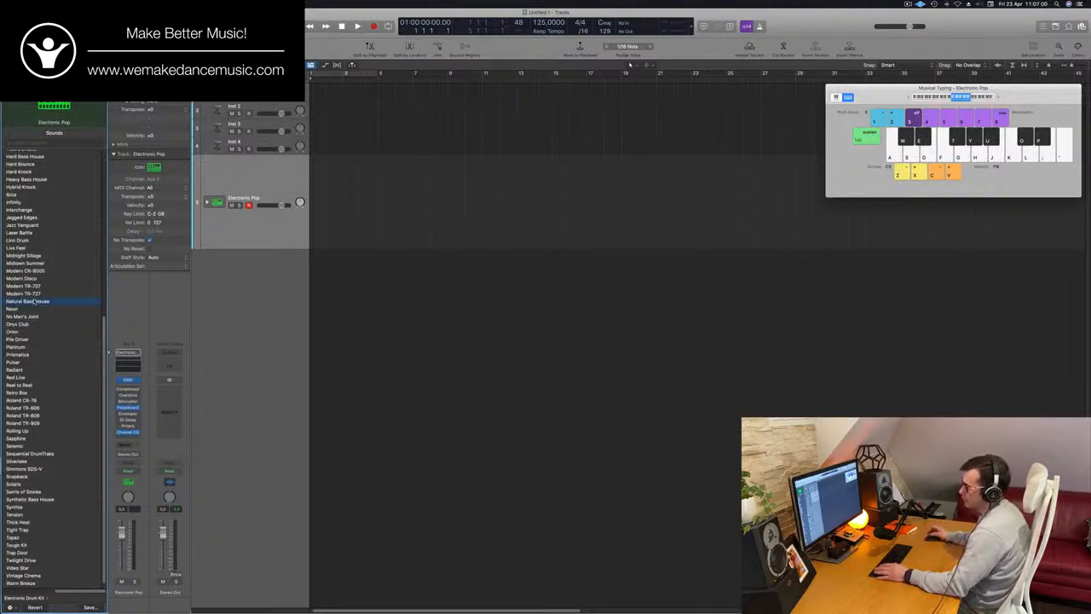
click(280, 170)
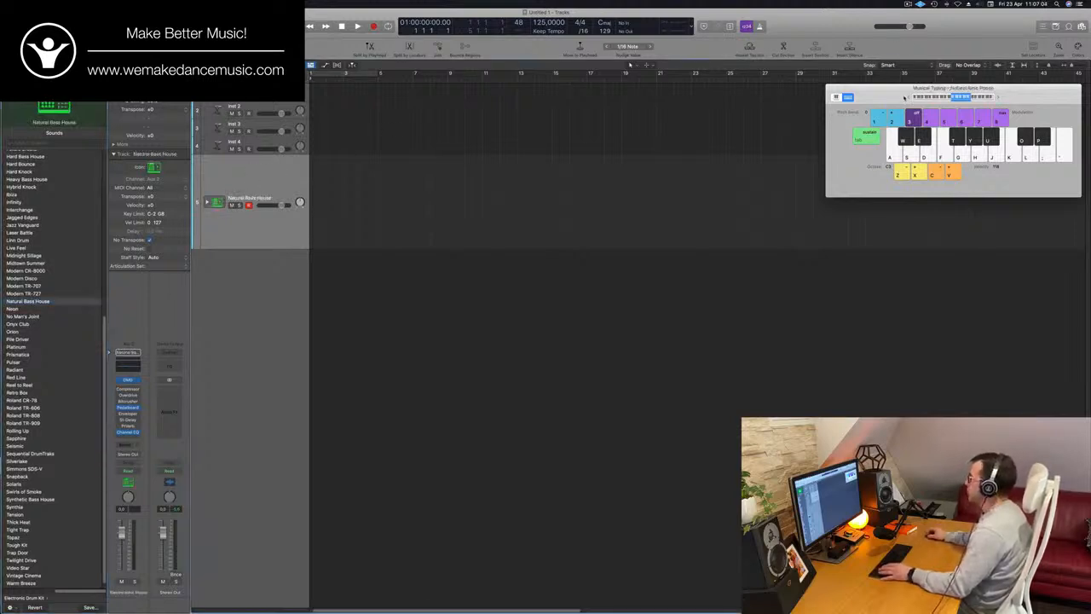
Move the Musical Typing keyboard clear of the edge and record a short run of kick hits on the Natural Bass House track
drag(900, 97, 677, 108)
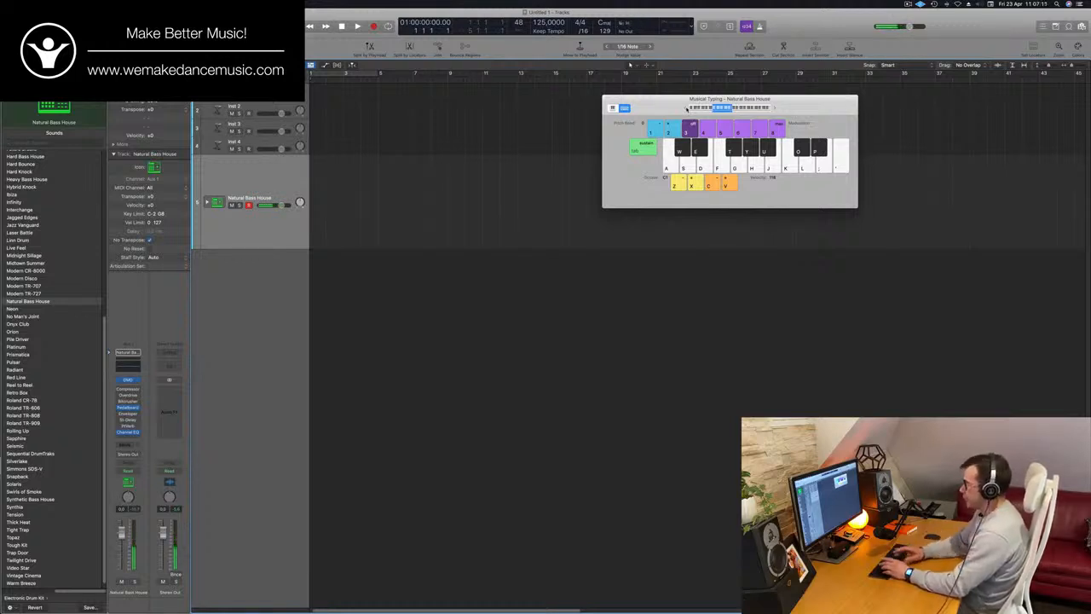
key(r)
key(a)
key(a)
key(a)
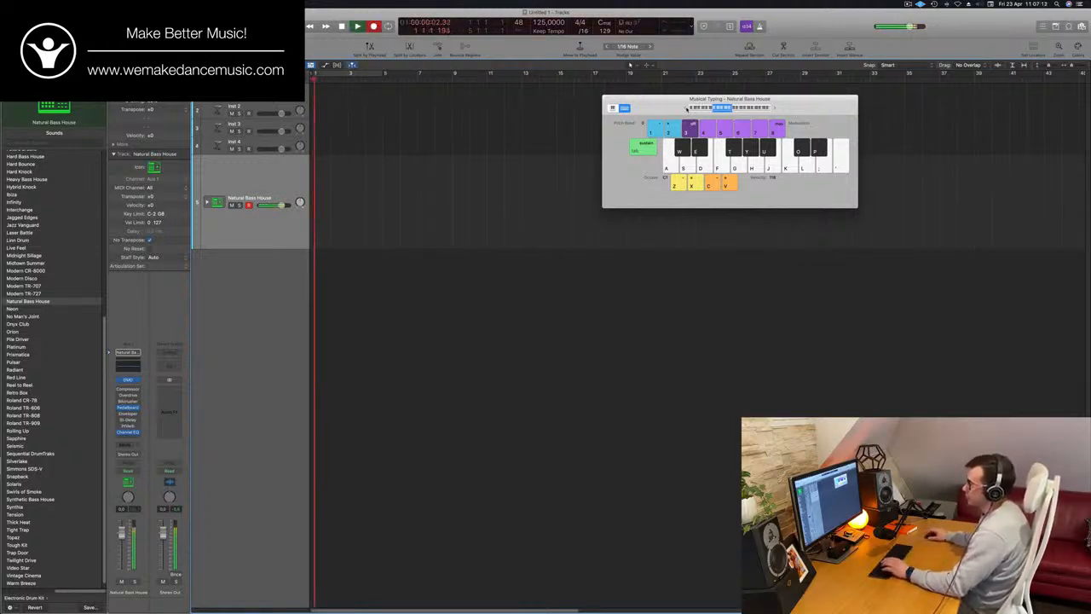
key(space)
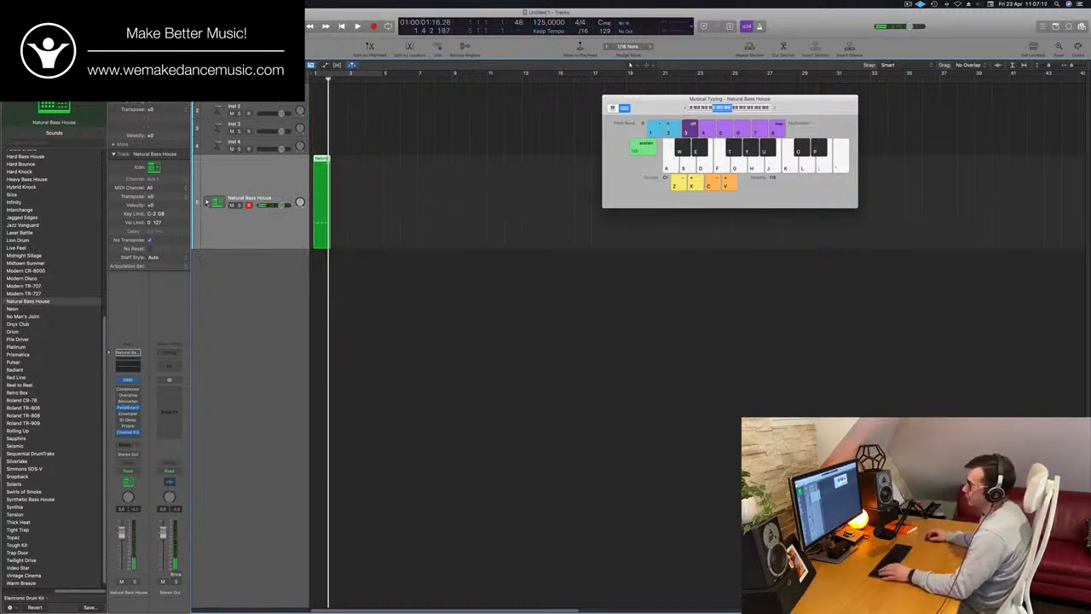
Expand the Natural Bass House track stack and open the recorded region in the Piano Roll
click(206, 202)
double_click(320, 160)
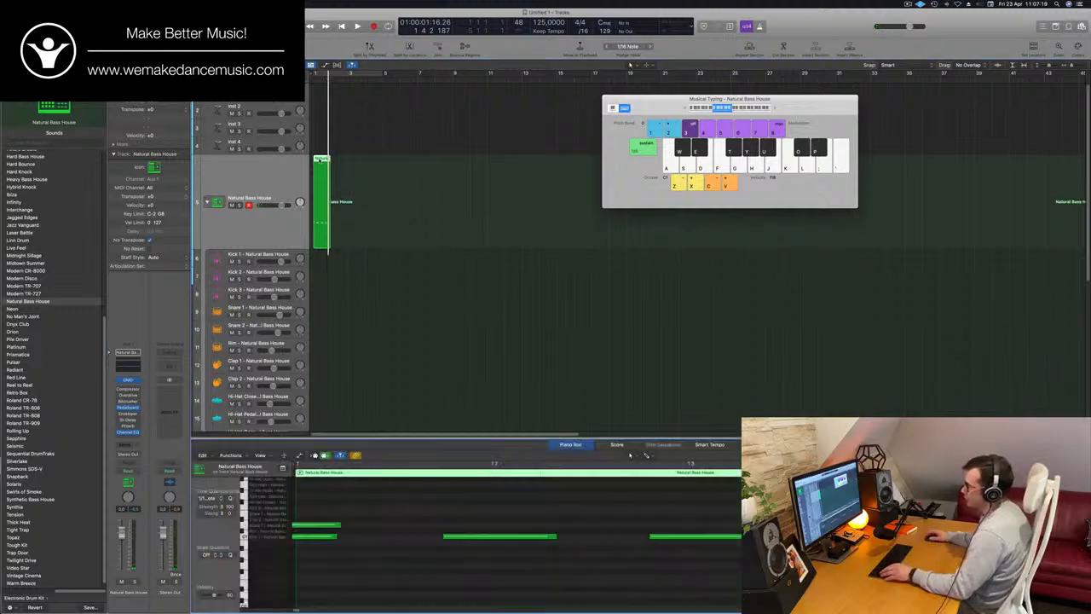
scroll(379, 548, down, 3)
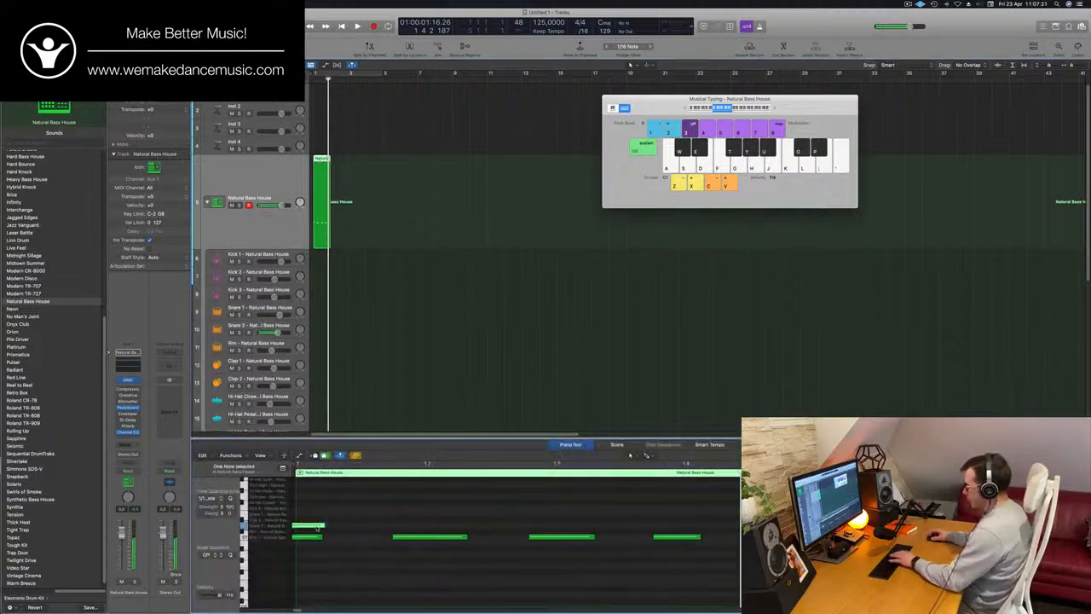
Delete the stray snare note and align the four kick notes to the 1/16 grid, lengthening the first one
drag(313, 523, 692, 571)
drag(414, 494, 636, 568)
drag(448, 538, 483, 540)
key(space)
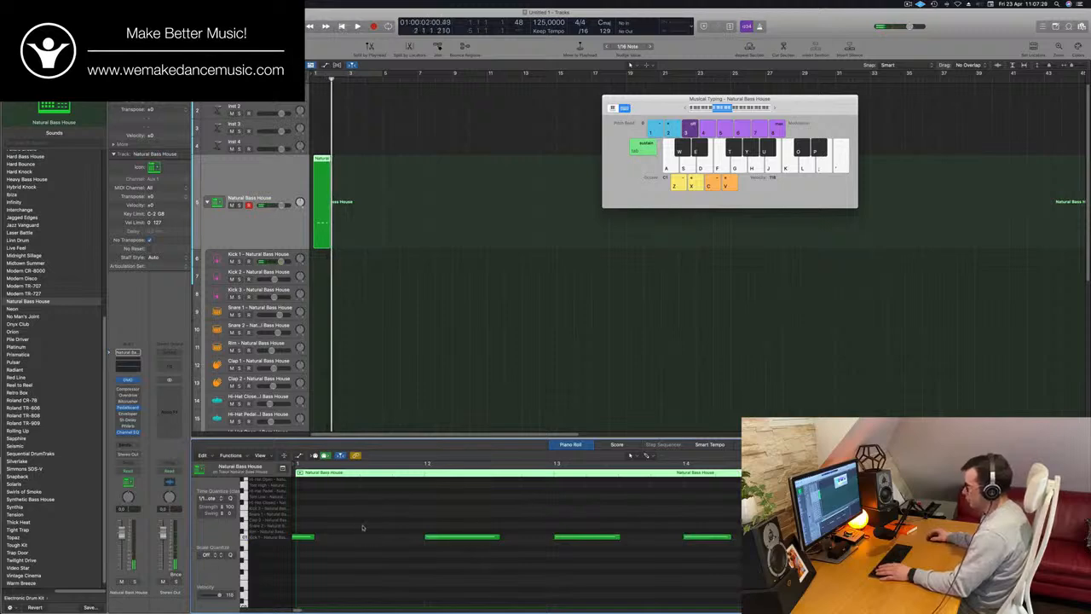
drag(313, 550, 337, 543)
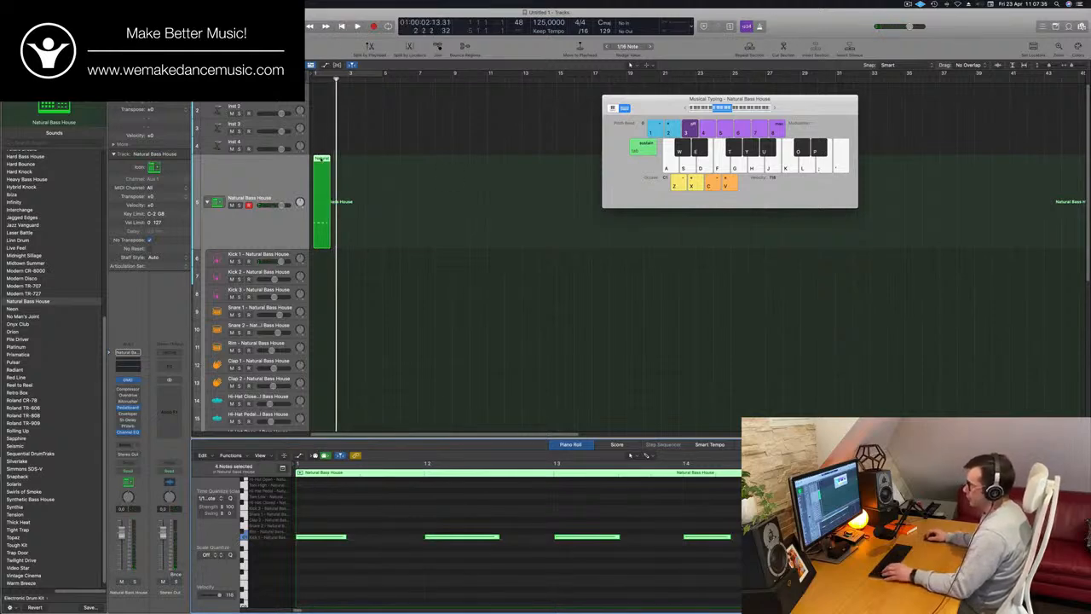
Extend the kick pattern to a four-bar region cycled from bar 1 to 5, and move it onto the Kick 1 track
drag(329, 170, 400, 171)
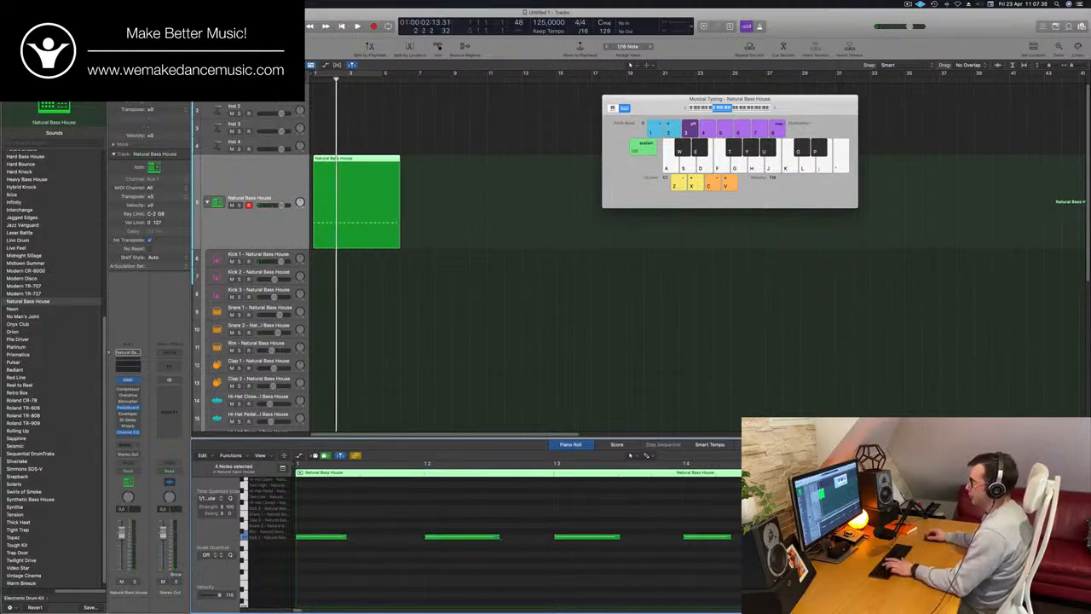
key(space)
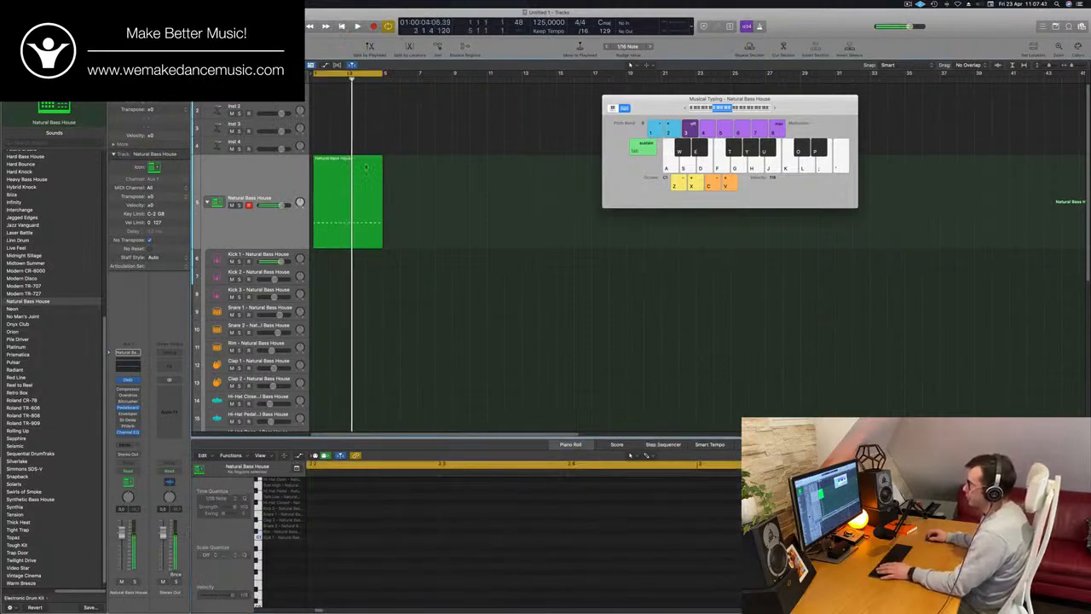
drag(366, 168, 367, 260)
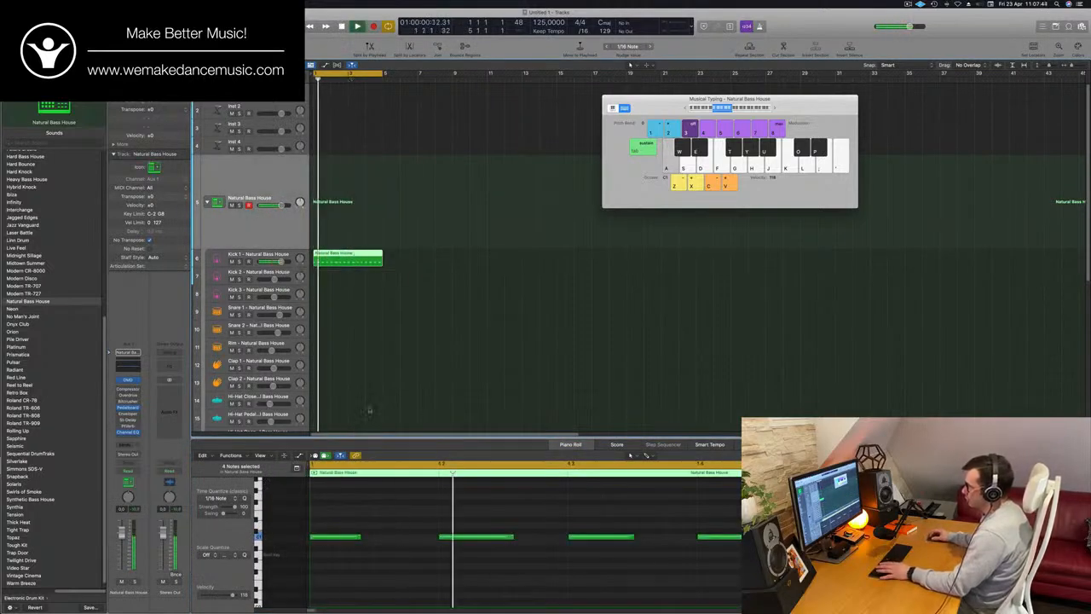
key(space)
Select all the kick notes in the Piano Roll and transpose them down semitone by semitone while auditioning the pitch
scroll(404, 505, down, 5)
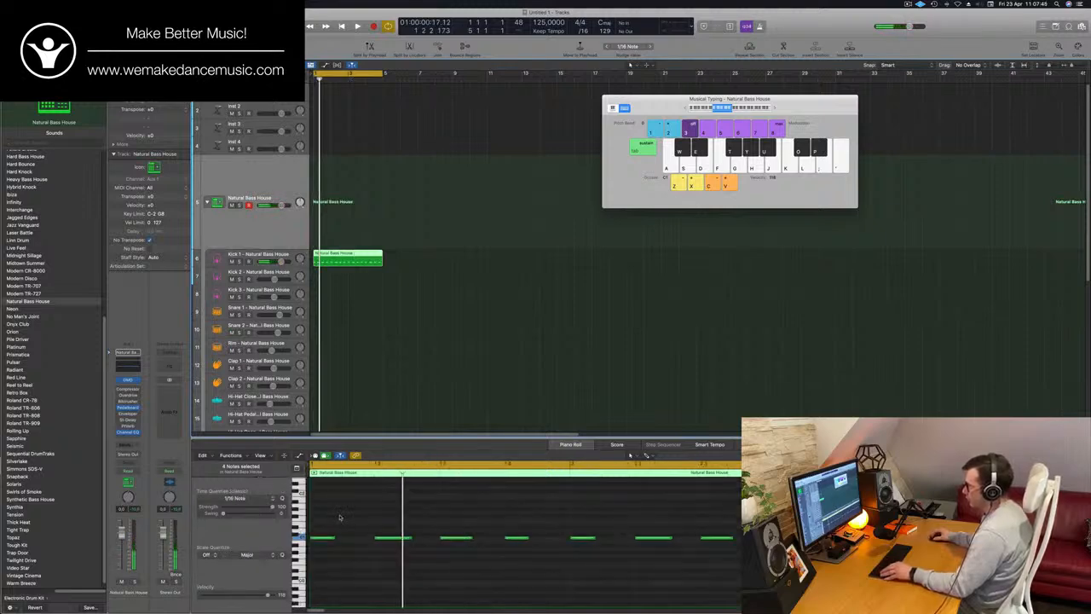
scroll(339, 517, up, 3)
scroll(341, 517, left, 4)
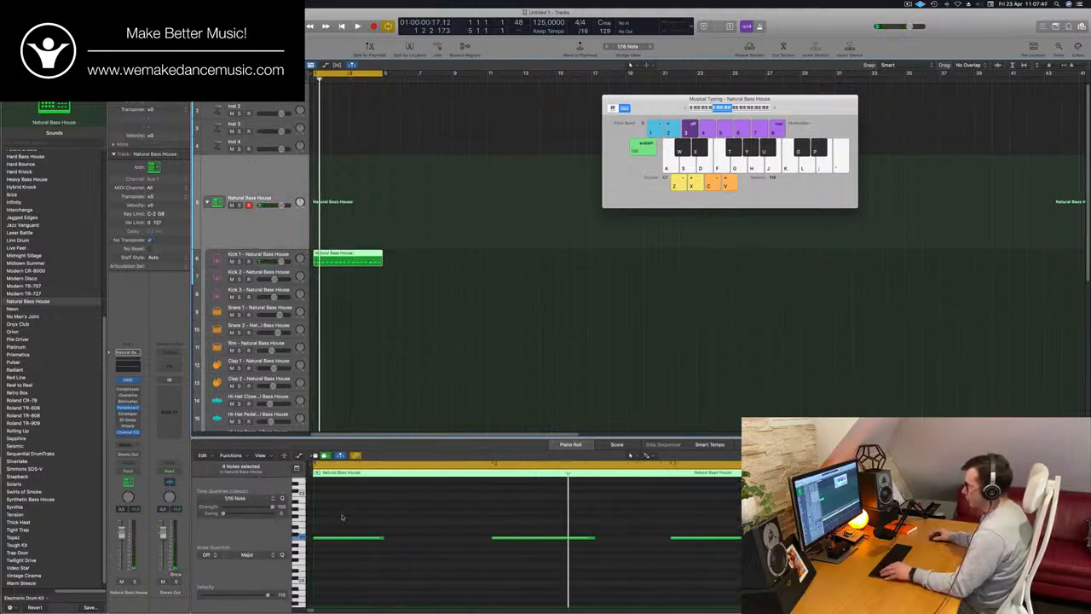
scroll(360, 517, left, 1)
scroll(361, 515, up, 3)
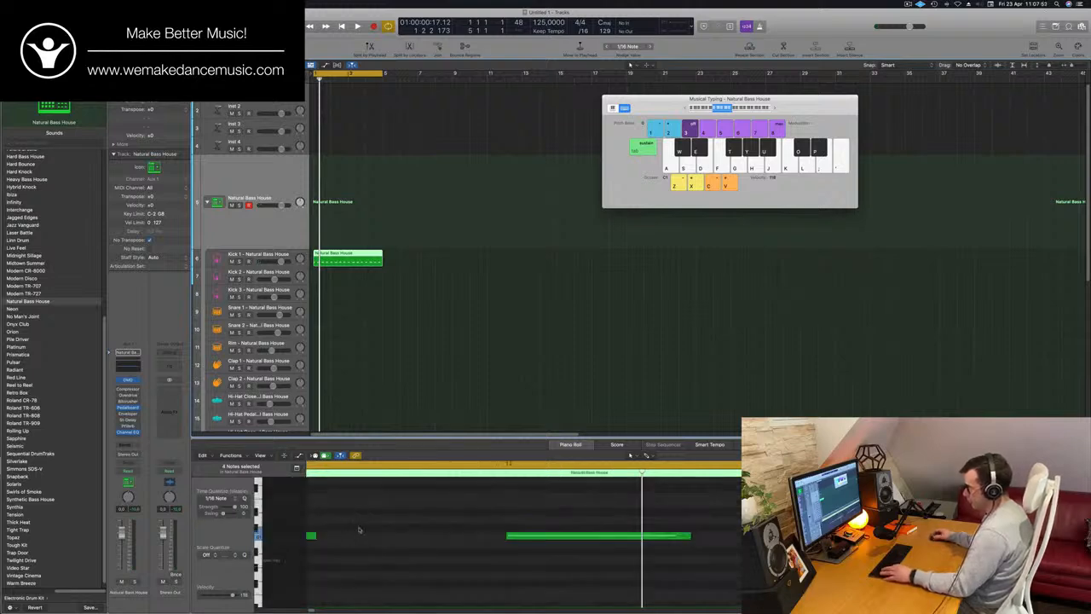
key(super+a)
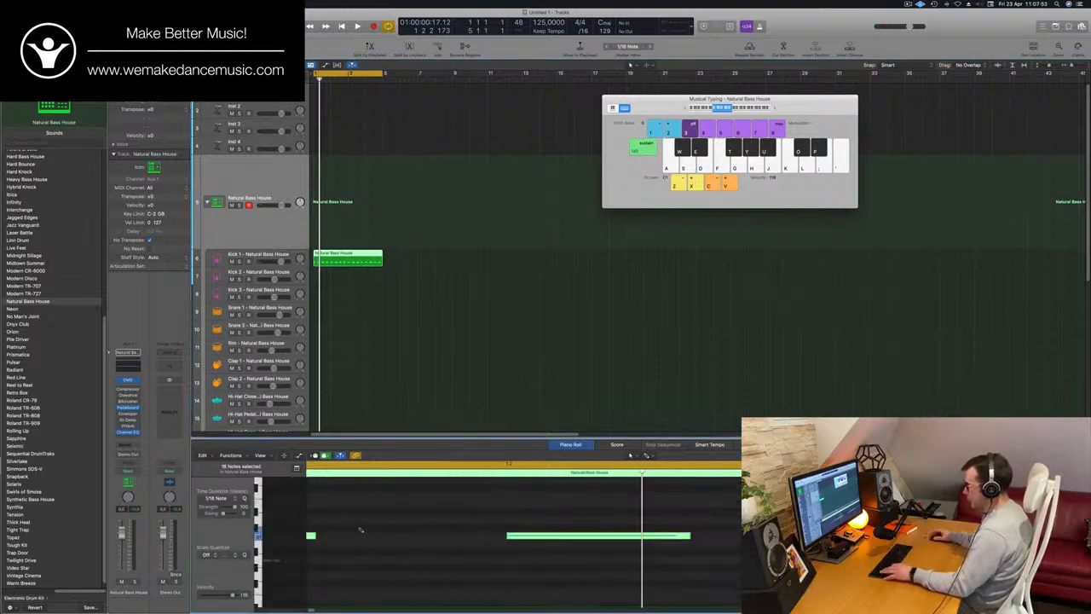
key(alt+Down)
key(alt+Down)
key(alt+Down)
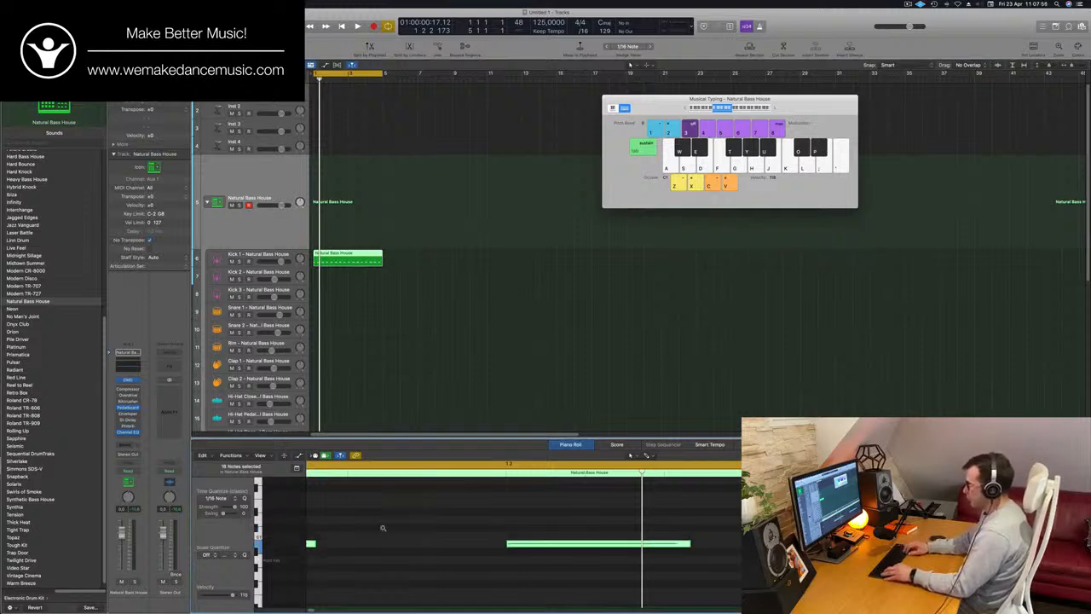
key(space)
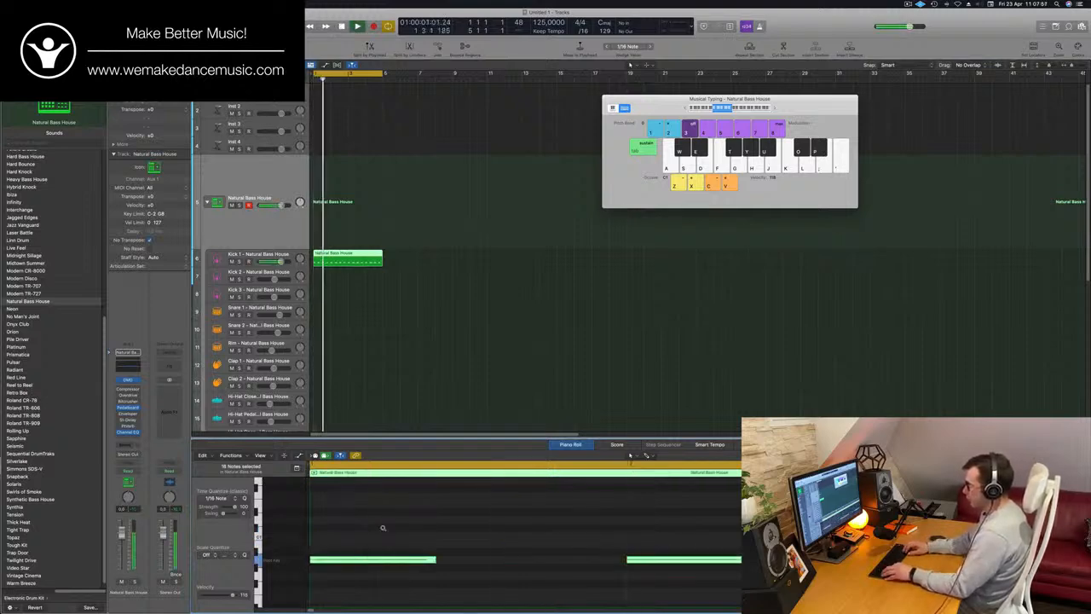
key(alt+Down)
key(alt+Down)
key(alt+Down)
key(alt+Down)
key(alt+Down)
key(alt+Down)
key(alt+Down)
key(alt+Down)
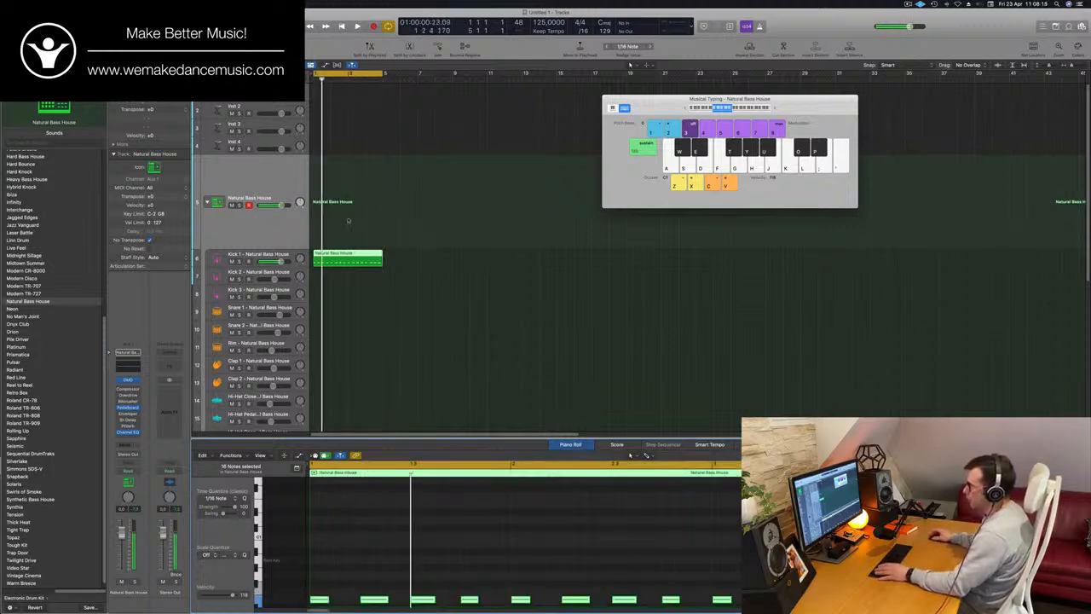
Open Quick Sampler for the Kick 1 track and trim the kick sample's end to about 0.35 s
click(270, 254)
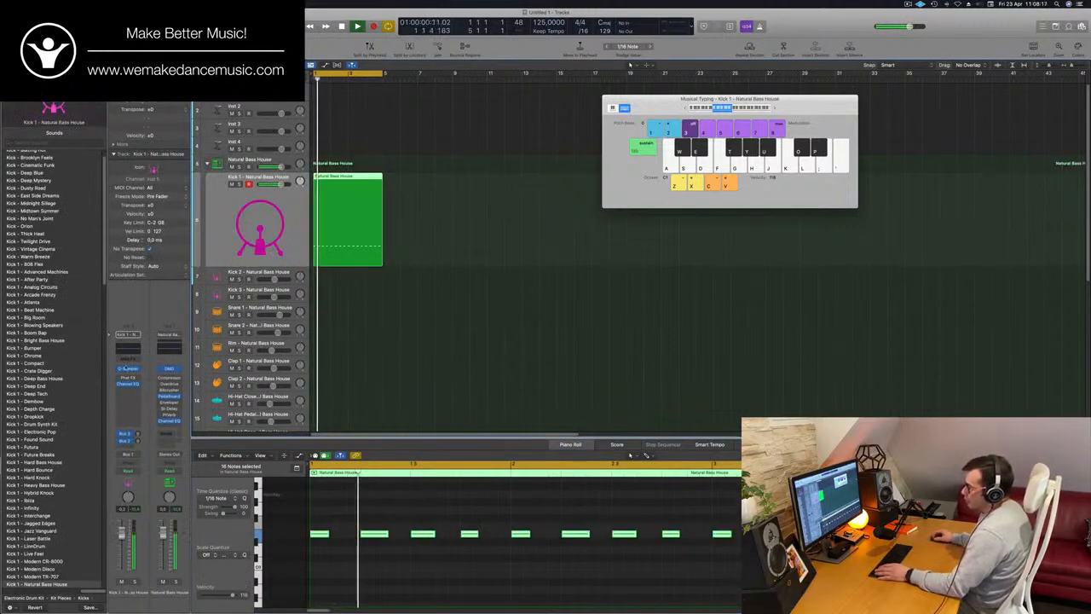
click(127, 369)
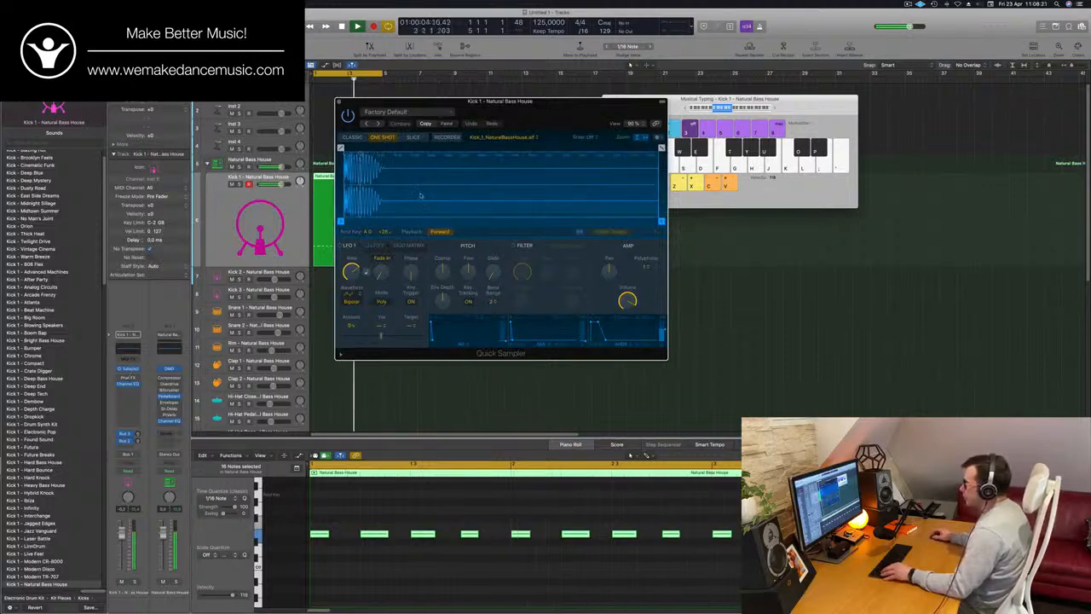
scroll(511, 184, up, 5)
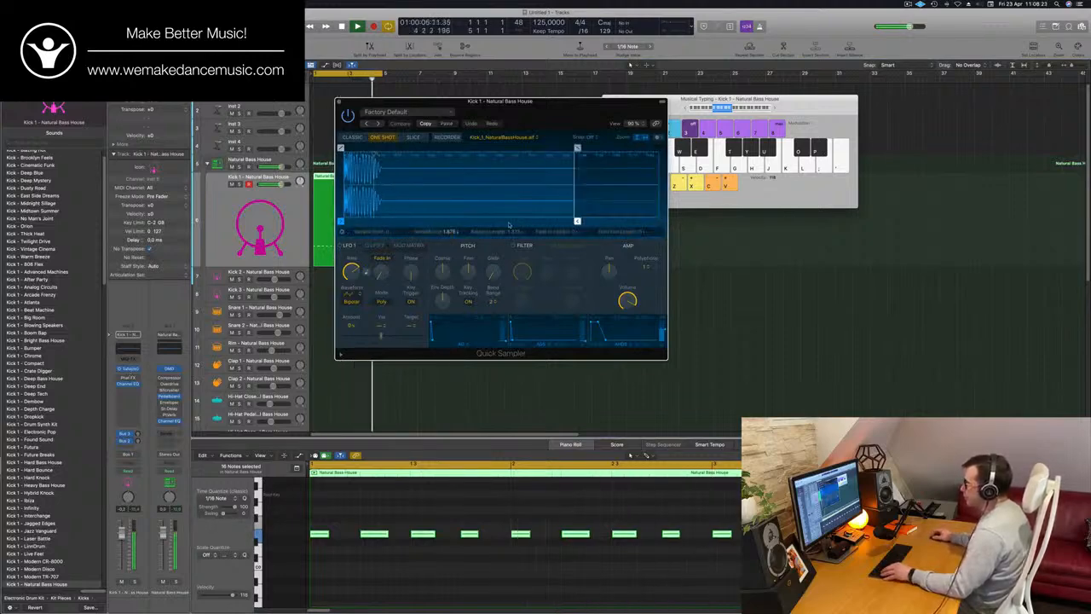
drag(531, 114, 599, 119)
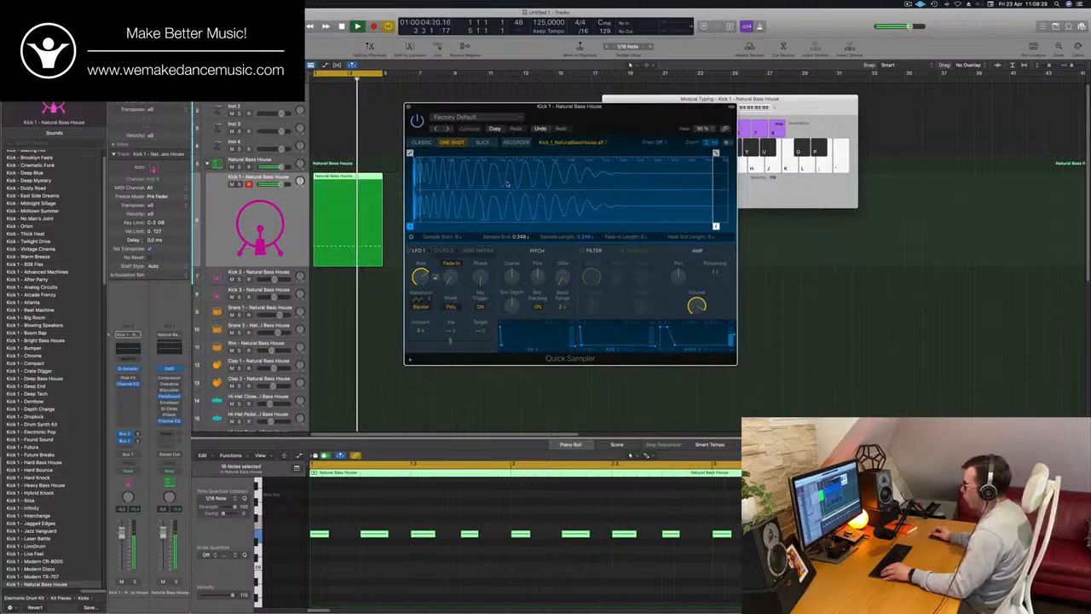
Set the kick sample's fade-out length to about 0.28 s and try a lower Coarse pitch during playback
mouse_move(716, 153)
mouse_down()
mouse_move(440, 153)
mouse_move(470, 154)
mouse_up()
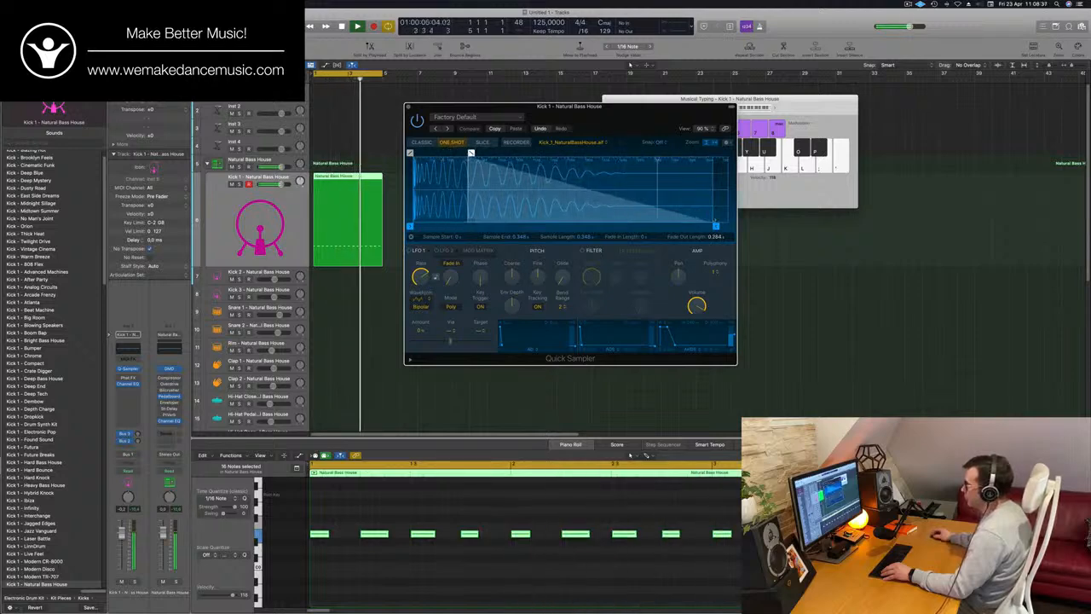
key(space)
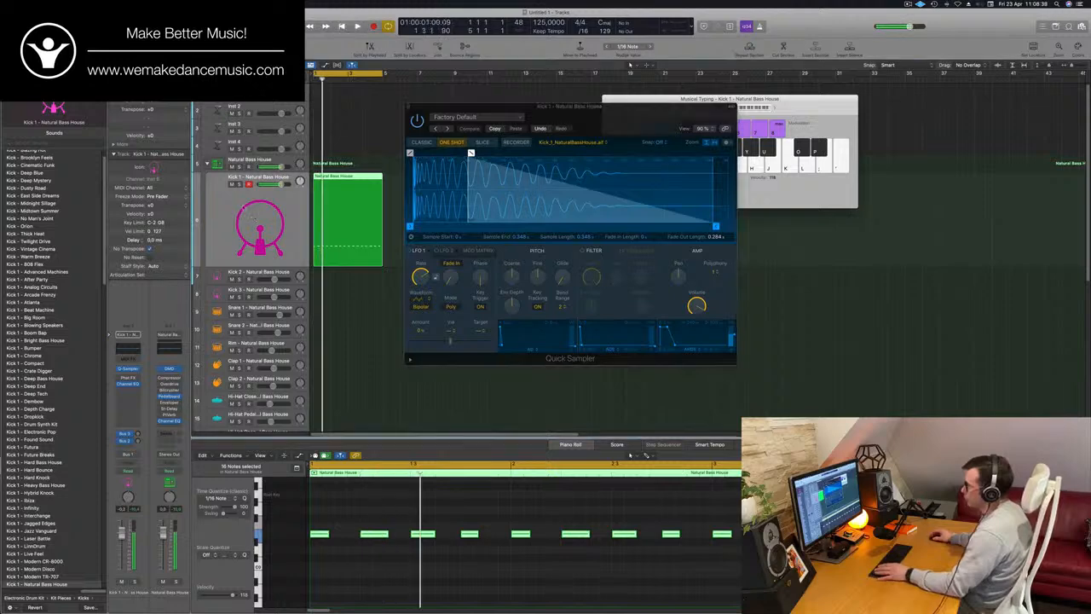
key(space)
drag(509, 277, 515, 296)
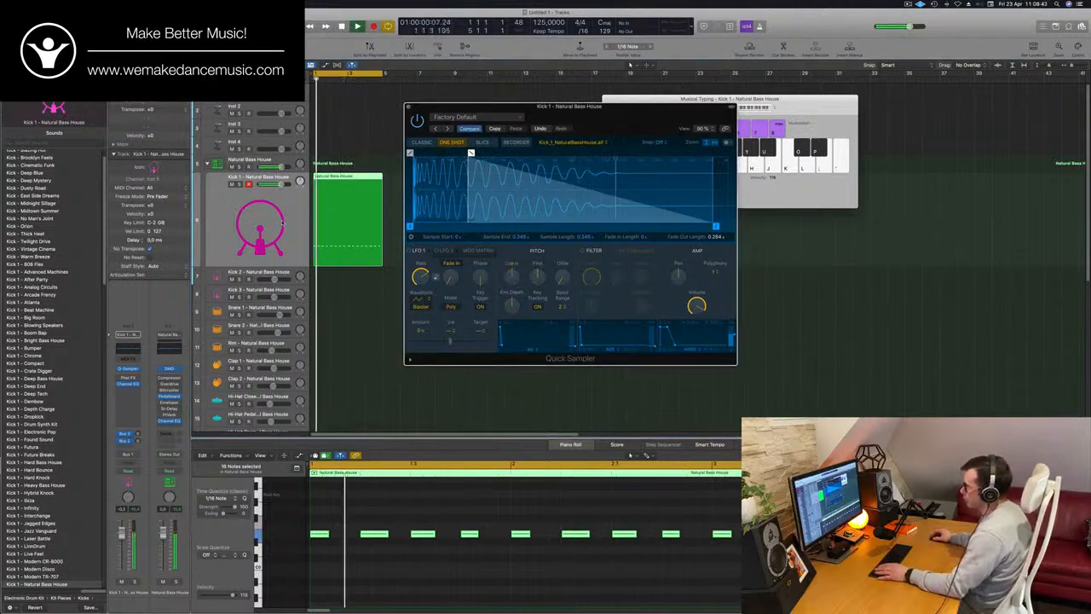
click(173, 520)
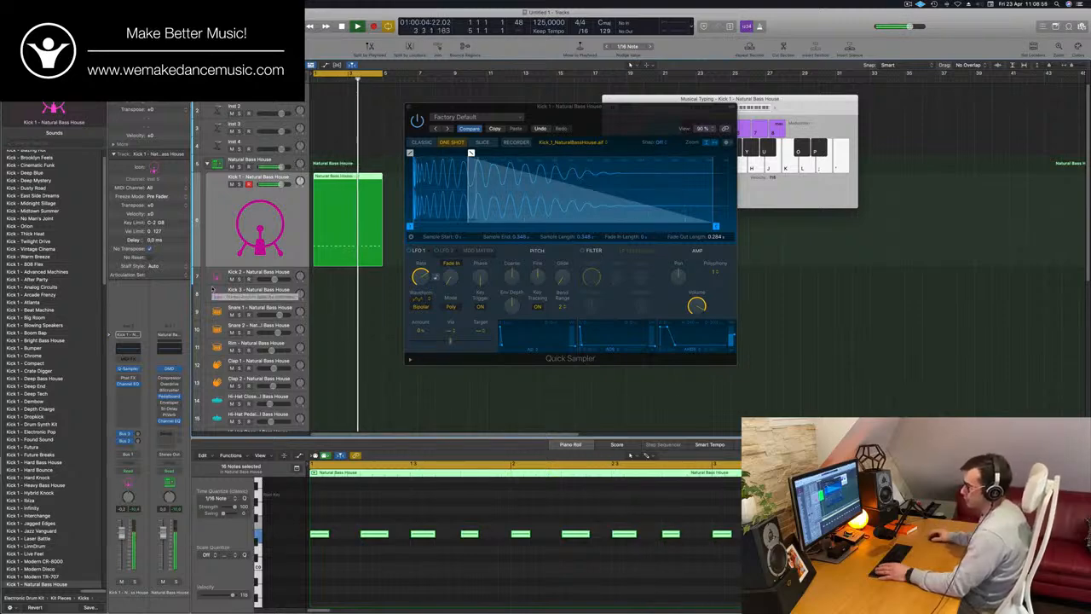
Insert a Compressor after the Channel EQ on the Kick 1 channel and choose the circuit type between Classic VCA and Vintage FET
click(134, 392)
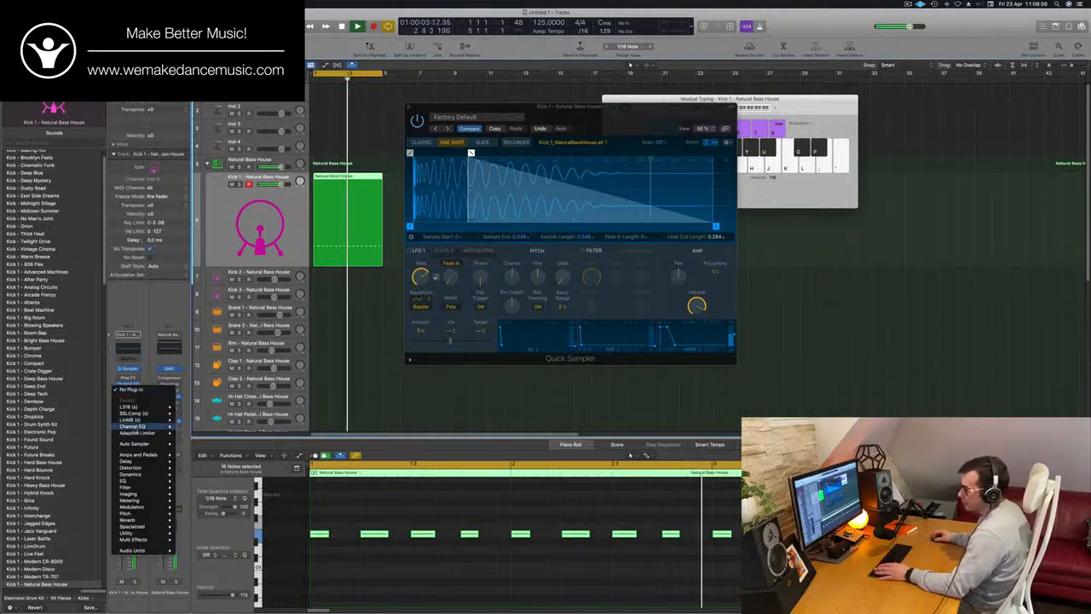
mouse_move(136, 513)
mouse_move(149, 489)
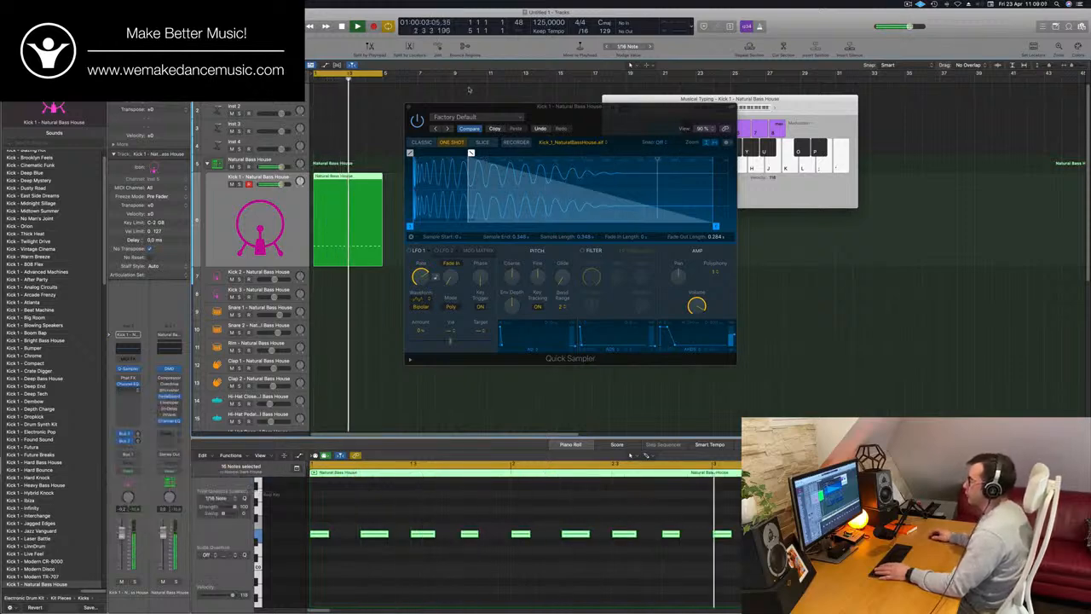
click(254, 483)
click(598, 157)
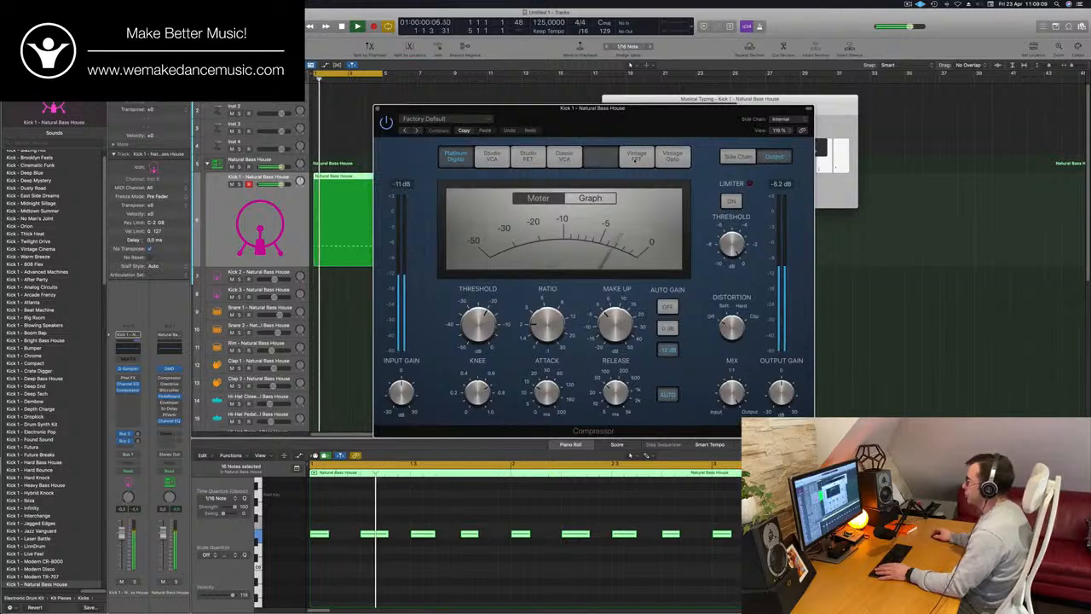
Set the Kick 1 Compressor to Classic VCA with a slightly raised threshold and Auto Gain off, and close it
click(635, 159)
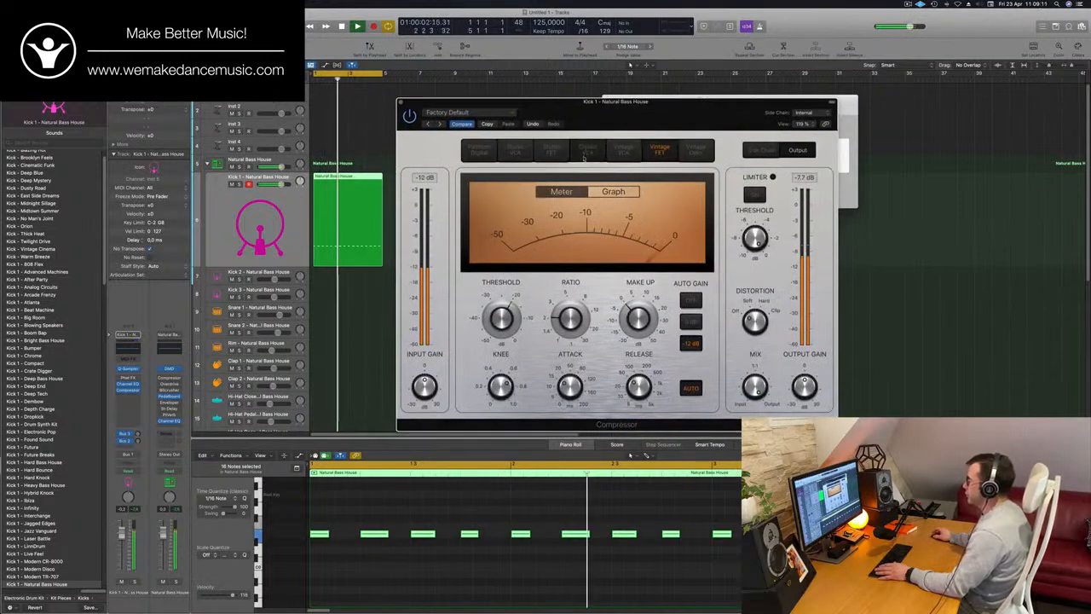
click(584, 157)
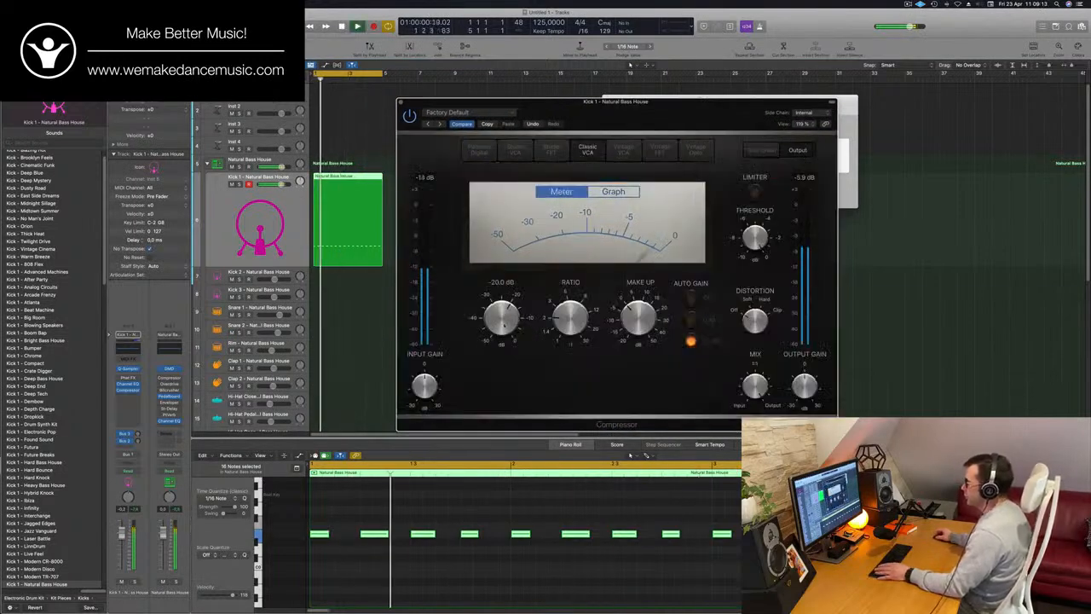
drag(504, 325, 508, 313)
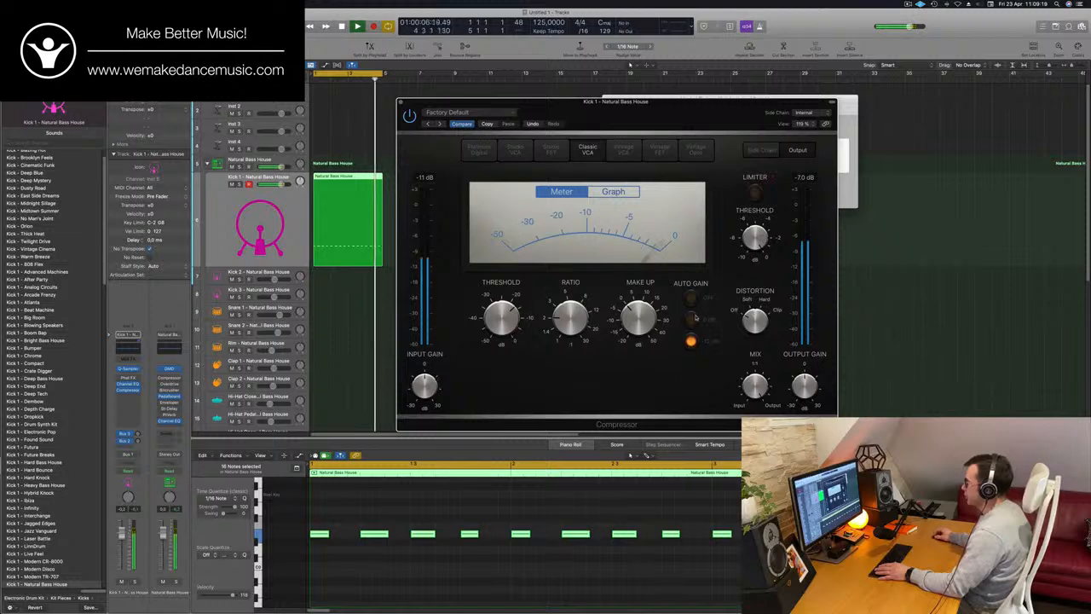
click(691, 298)
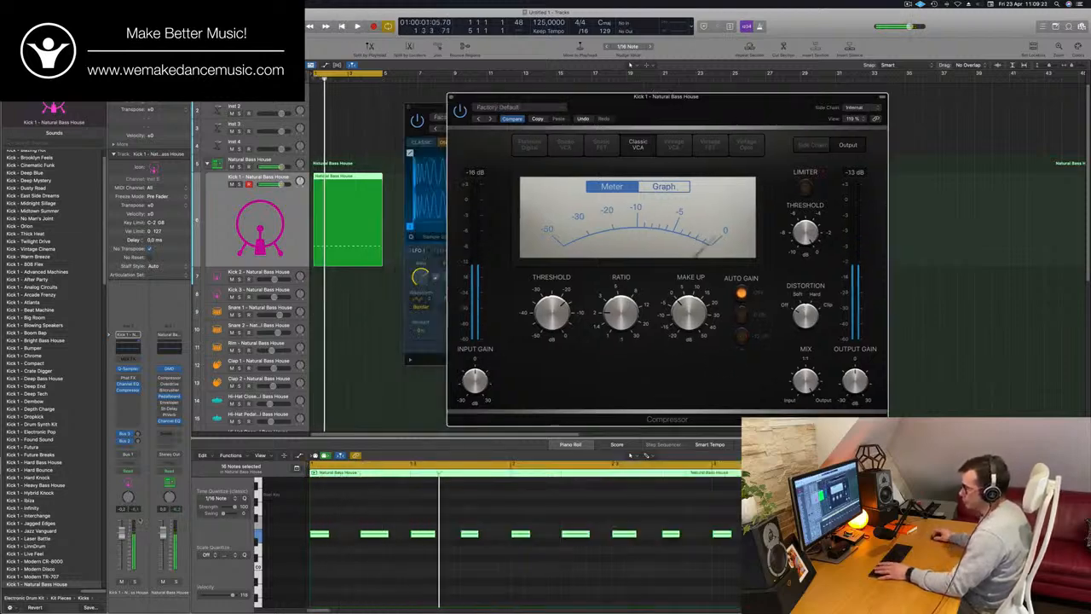
key(space)
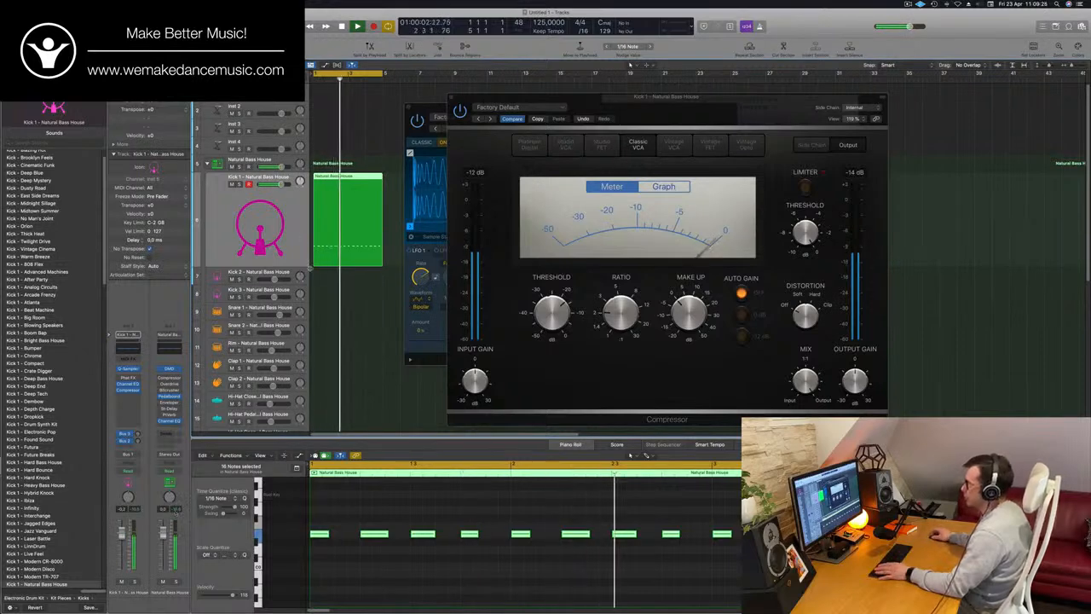
click(452, 97)
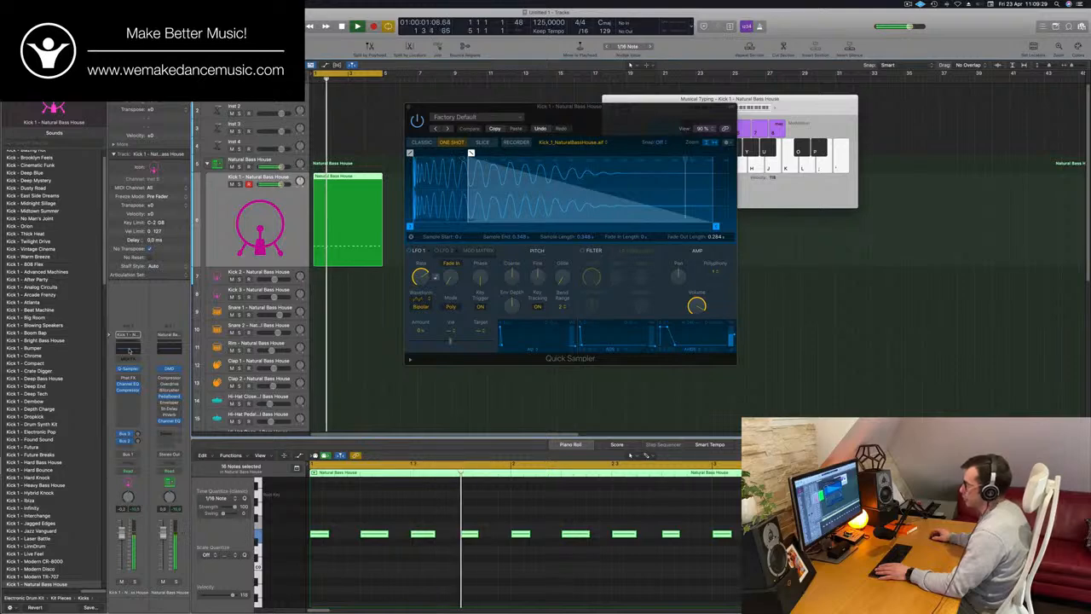
Open the Kick 1 Channel EQ and try a wide boost of 9.3 dB at 3240 Hz
click(128, 384)
drag(753, 233, 783, 229)
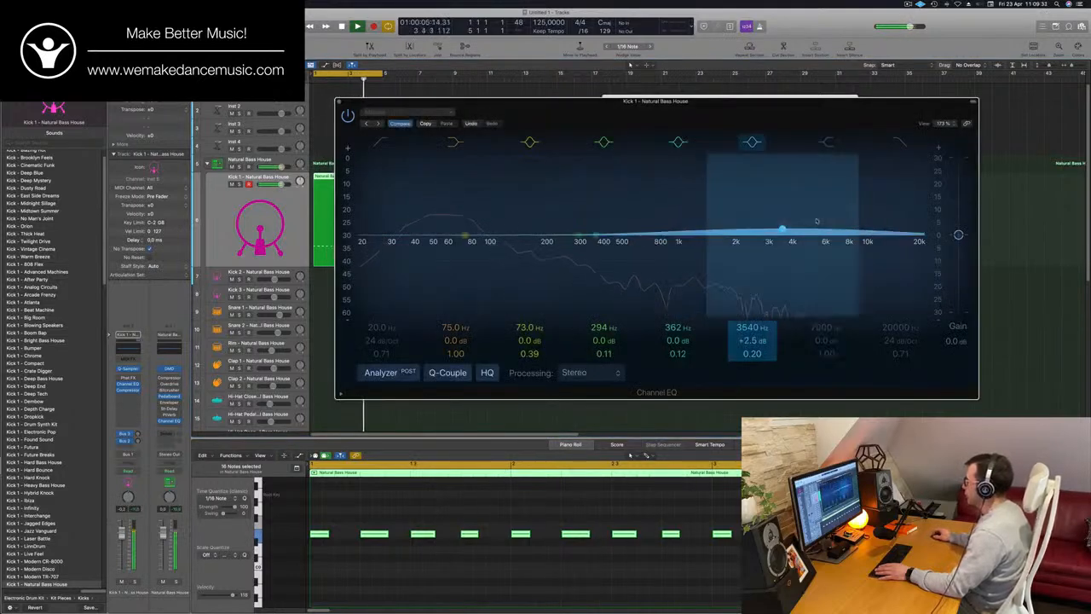
click(828, 142)
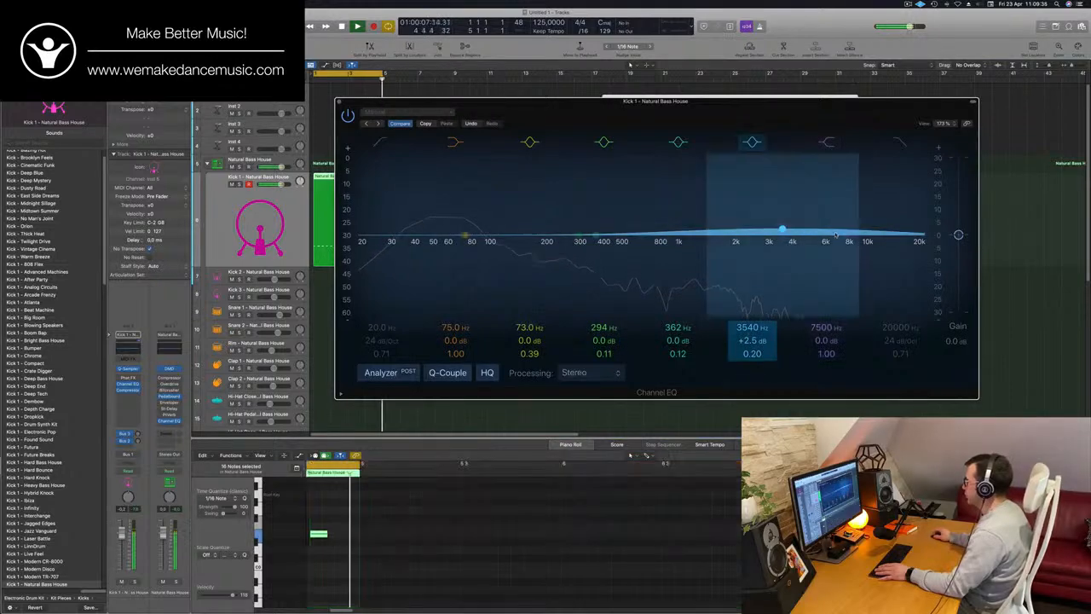
mouse_move(843, 243)
mouse_down()
mouse_move(840, 260)
mouse_move(836, 226)
mouse_up()
click(828, 142)
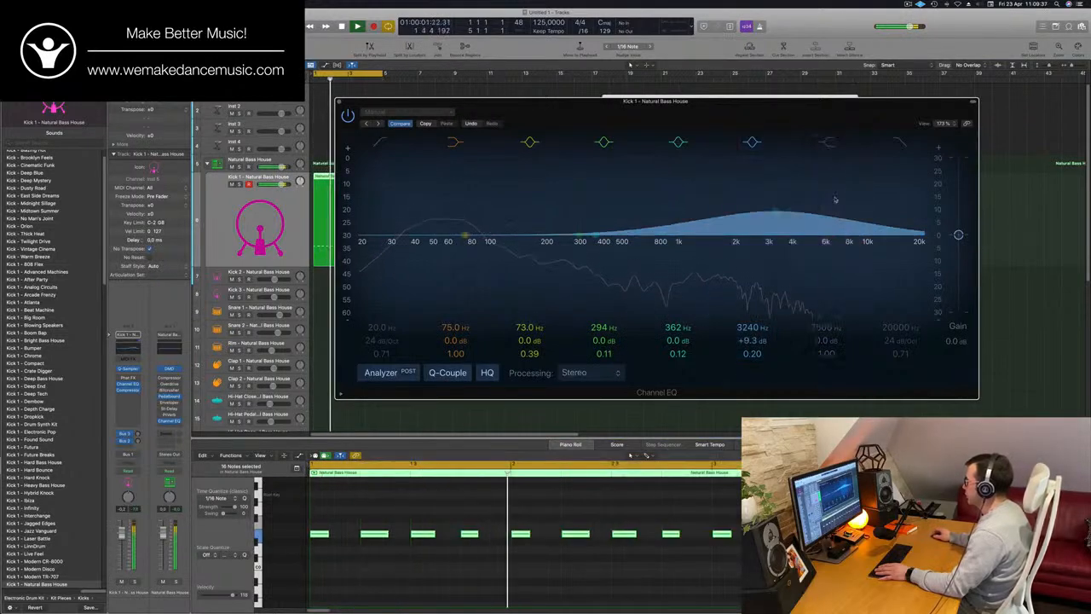
Try a high shelf cut of 23.9 dB at about 1090 Hz in the Kick 1 Channel EQ
click(831, 144)
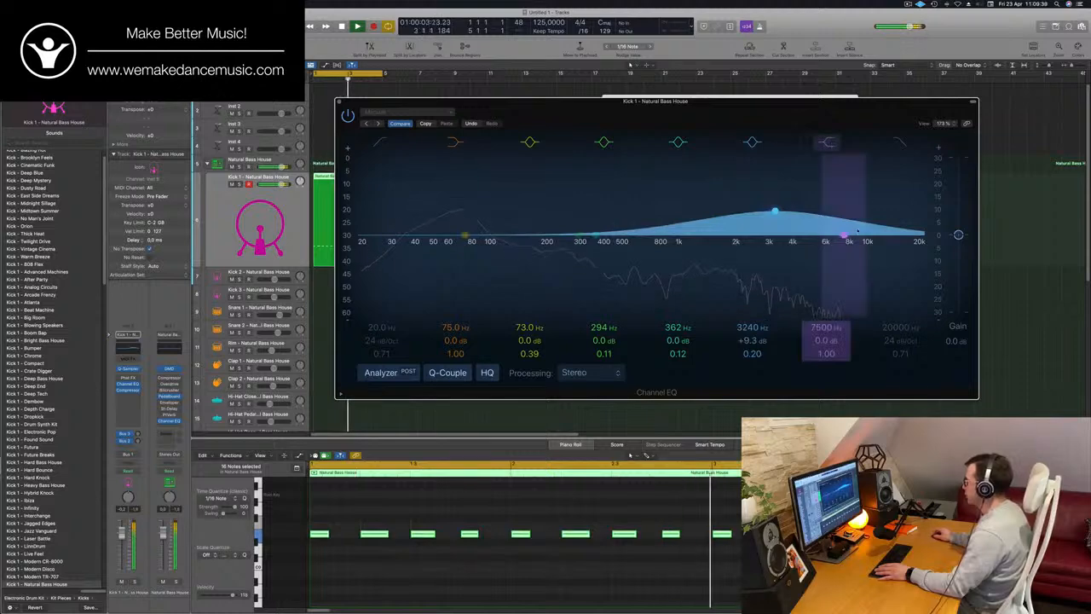
drag(845, 238, 698, 264)
drag(695, 322, 682, 353)
key(space)
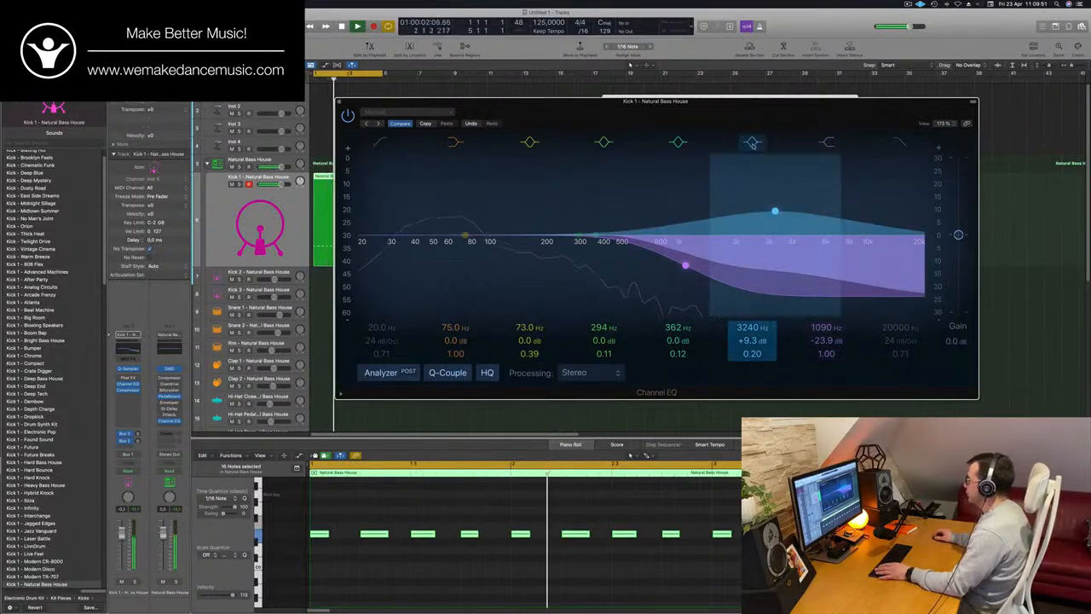
Switch off the 3240 Hz peak band and the high shelf band, and close the Channel EQ
click(752, 142)
click(828, 143)
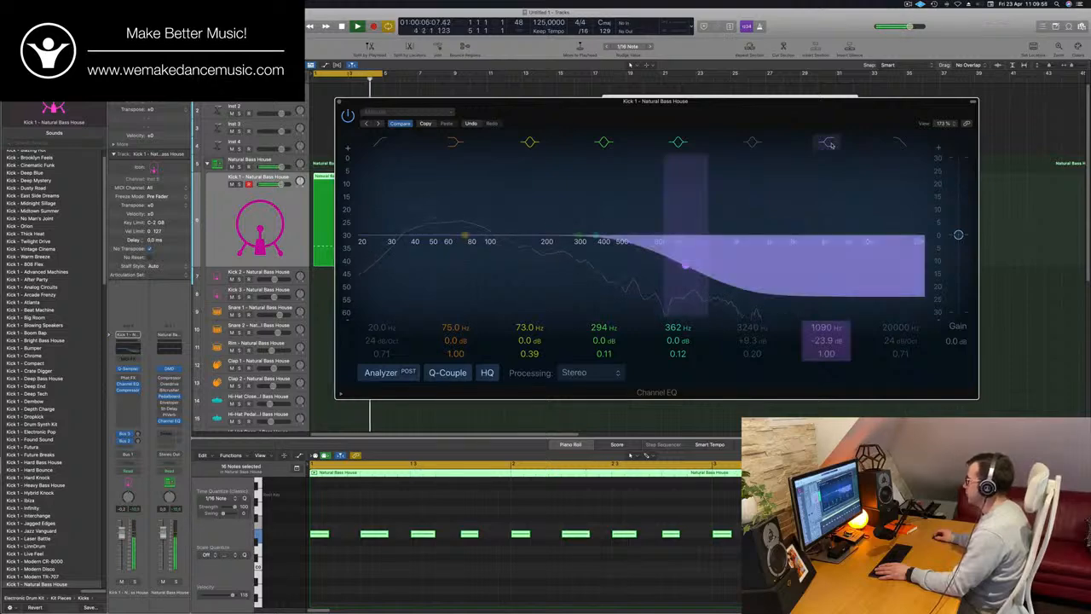
drag(664, 104, 727, 96)
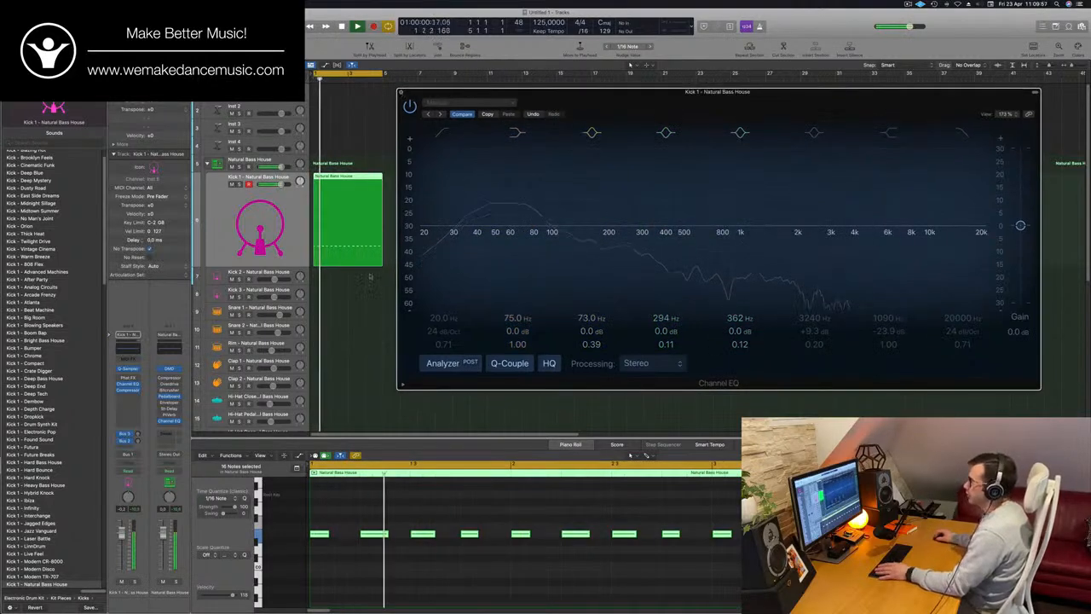
key(super+w)
Stop playback and copy the Kick 1 region to the Snare 1 track at the same position
drag(495, 107, 757, 84)
key(space)
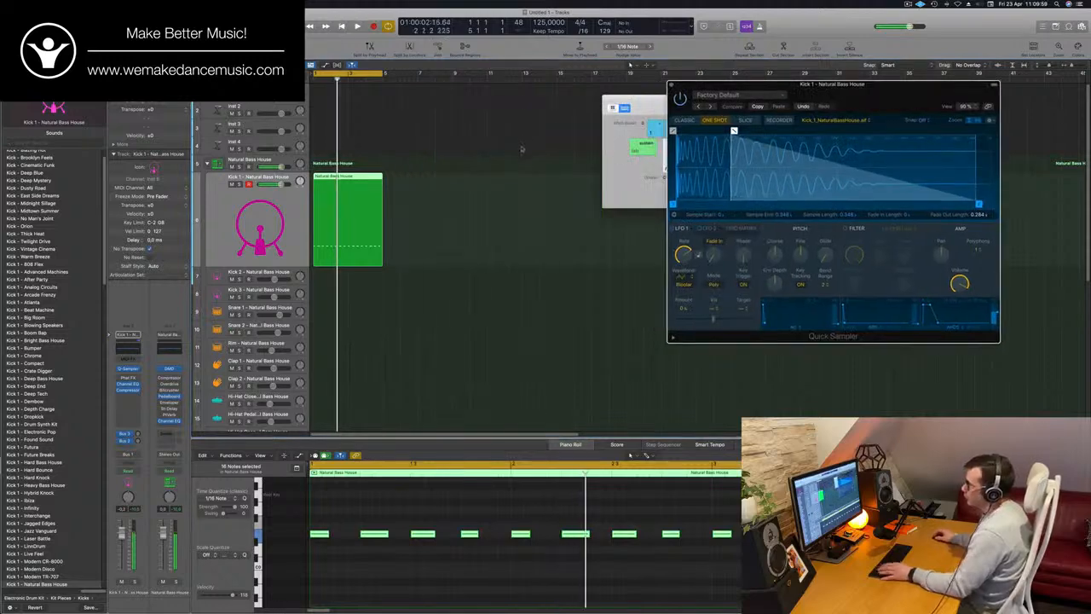
click(476, 214)
drag(336, 180, 356, 312)
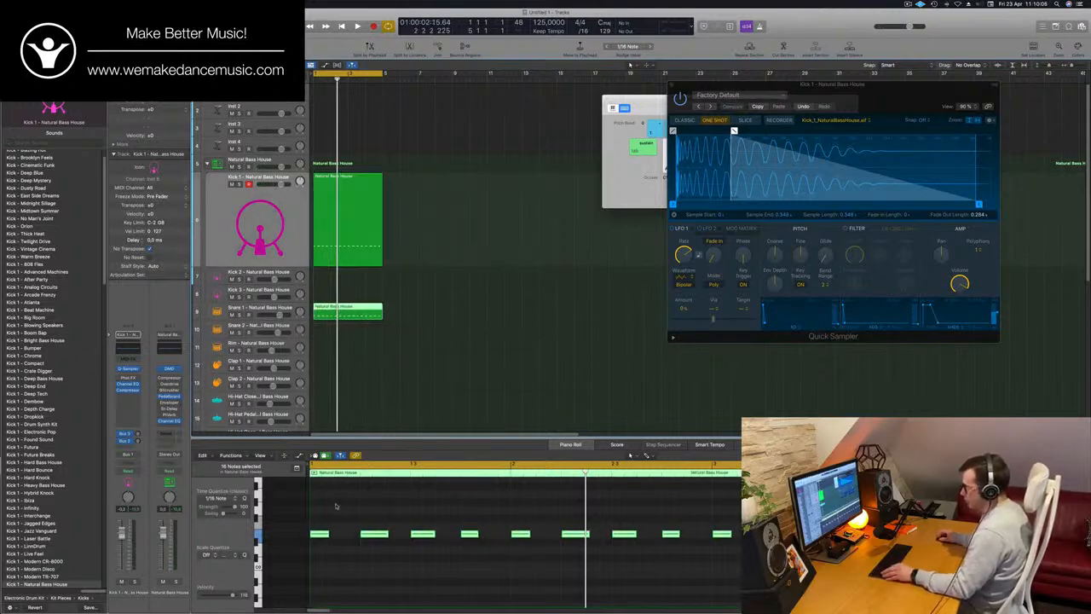
Delete the notes on beats 1 and 3 of every bar in the Snare 1 region and play the loop
click(318, 533)
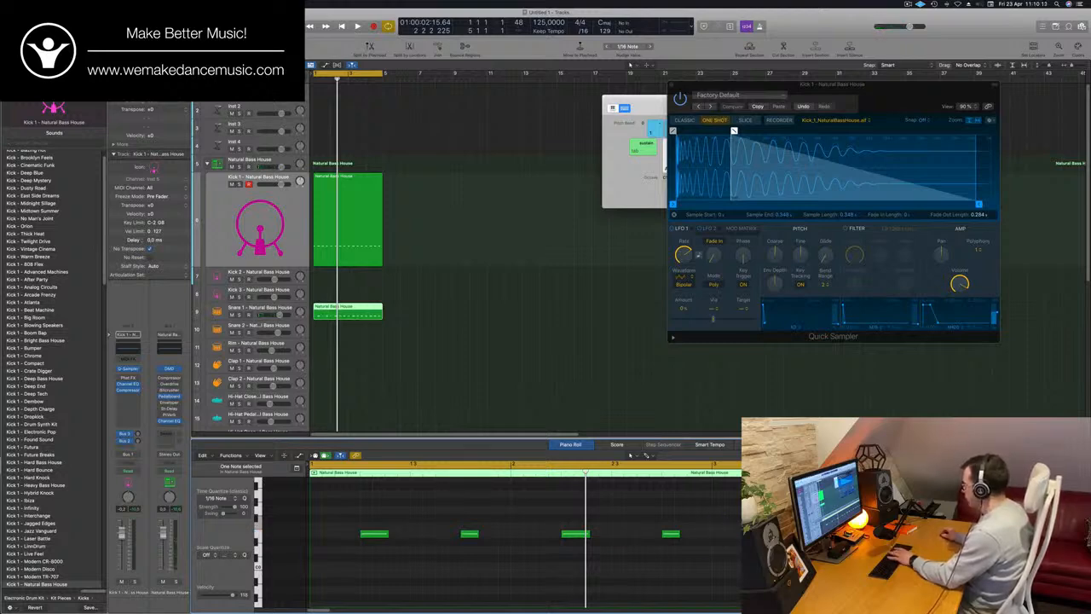
key(super+Left)
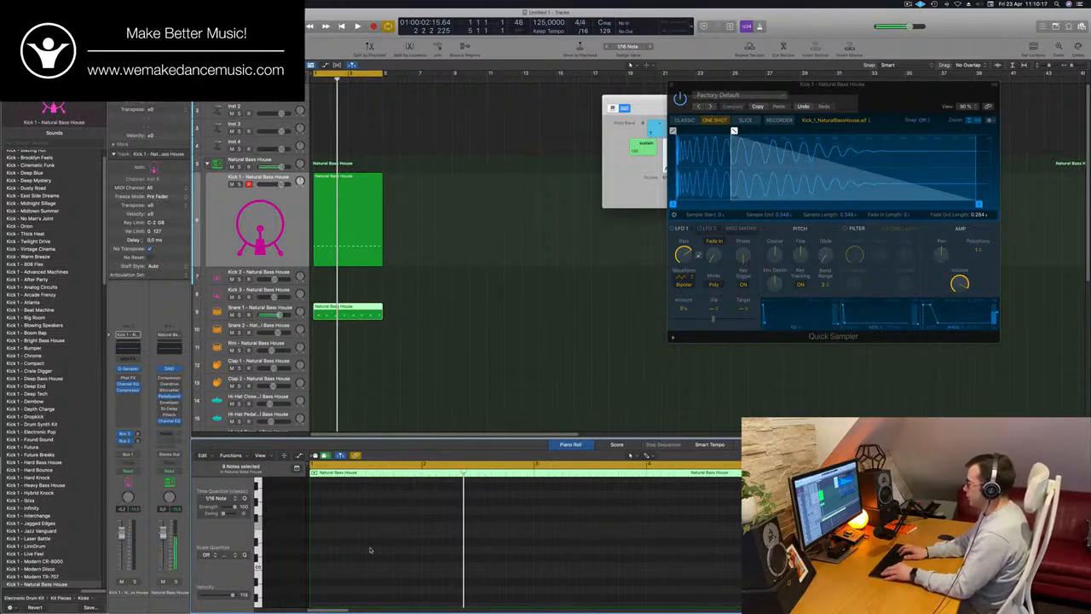
key(space)
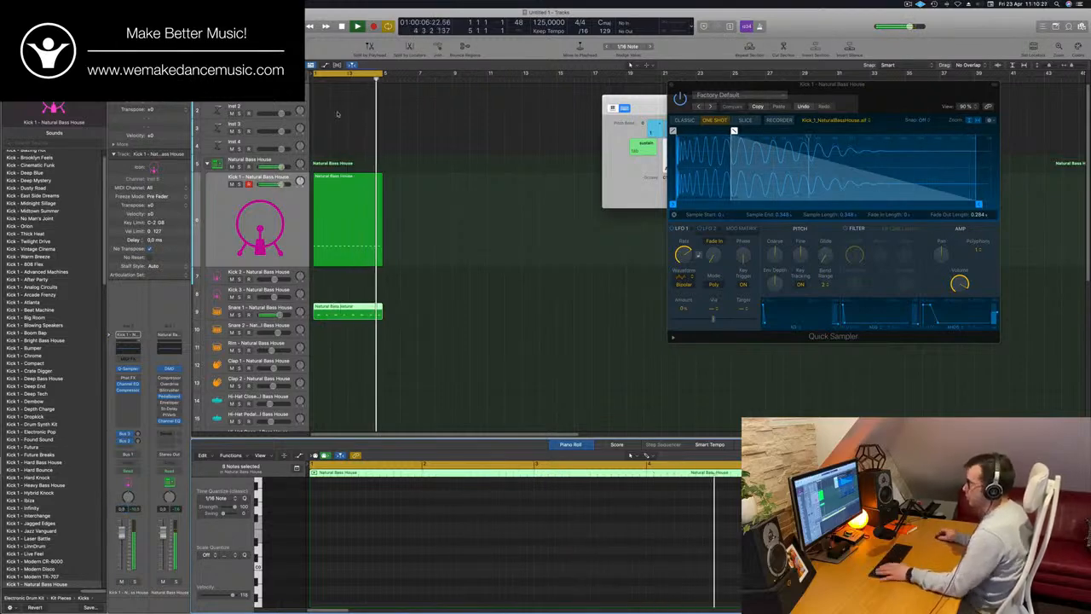
Lower the Snare 1 channel's volume and adjust its send level to the delay bus
click(285, 310)
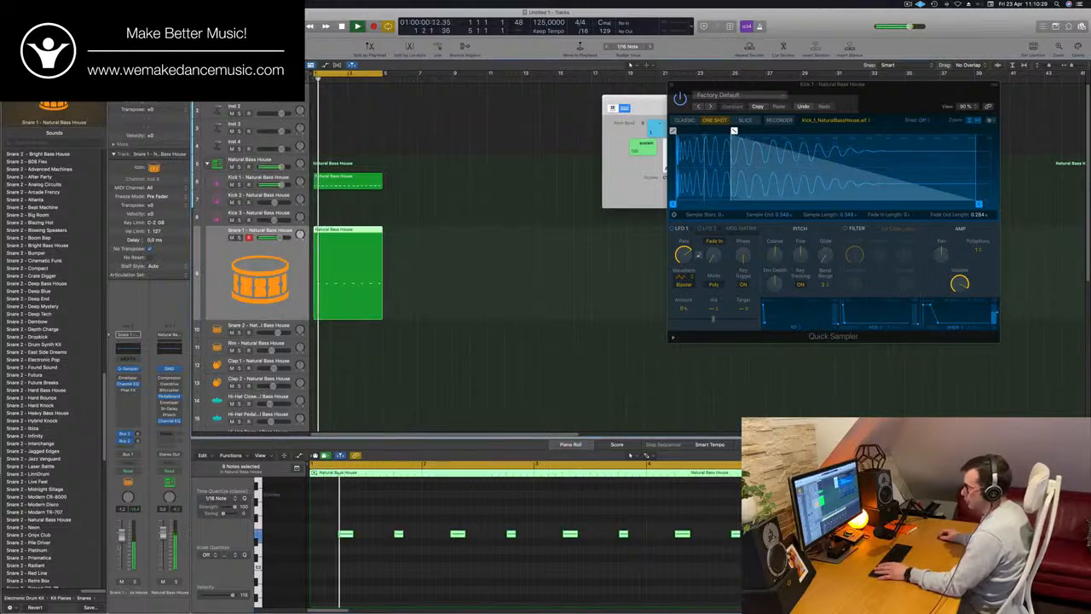
drag(121, 537, 121, 556)
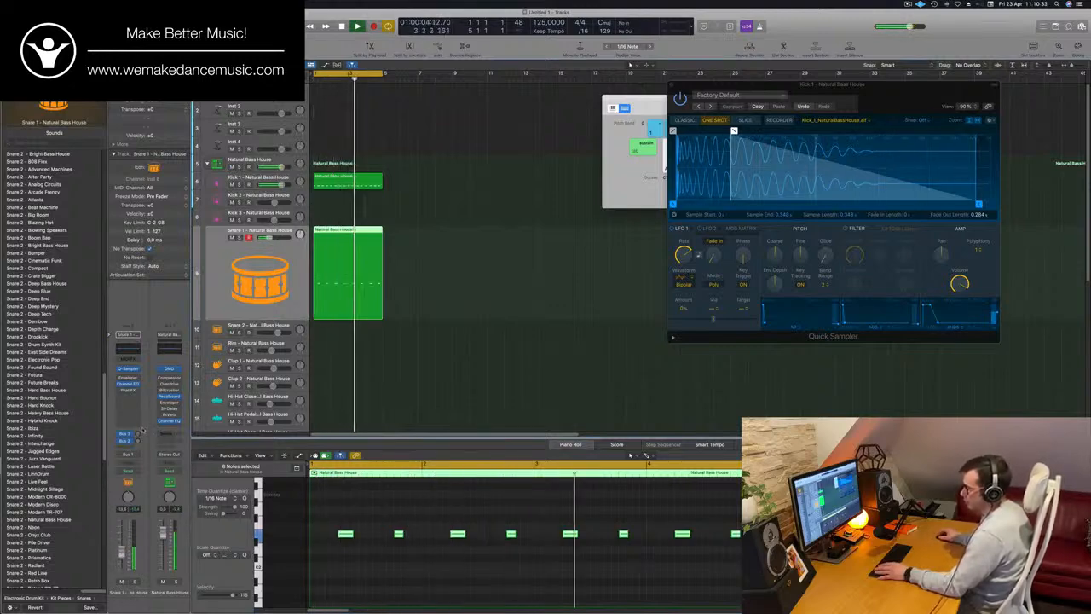
drag(137, 440, 137, 435)
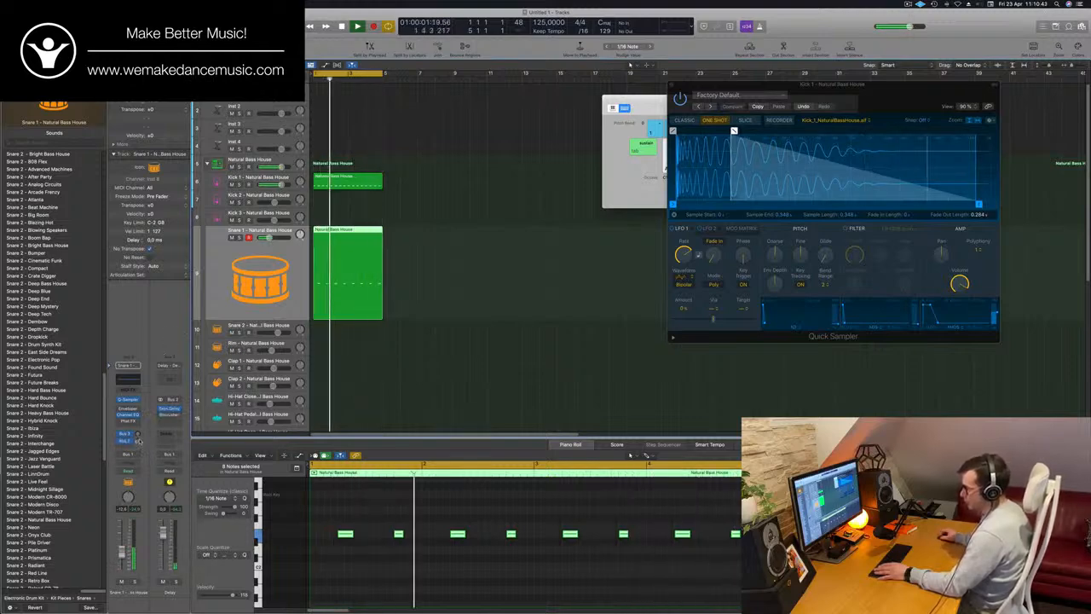
Open the Tape Delay on the Delay aux channel and audition its presets backwards from Ultra Dub to 1/4 Note Feedback
click(173, 410)
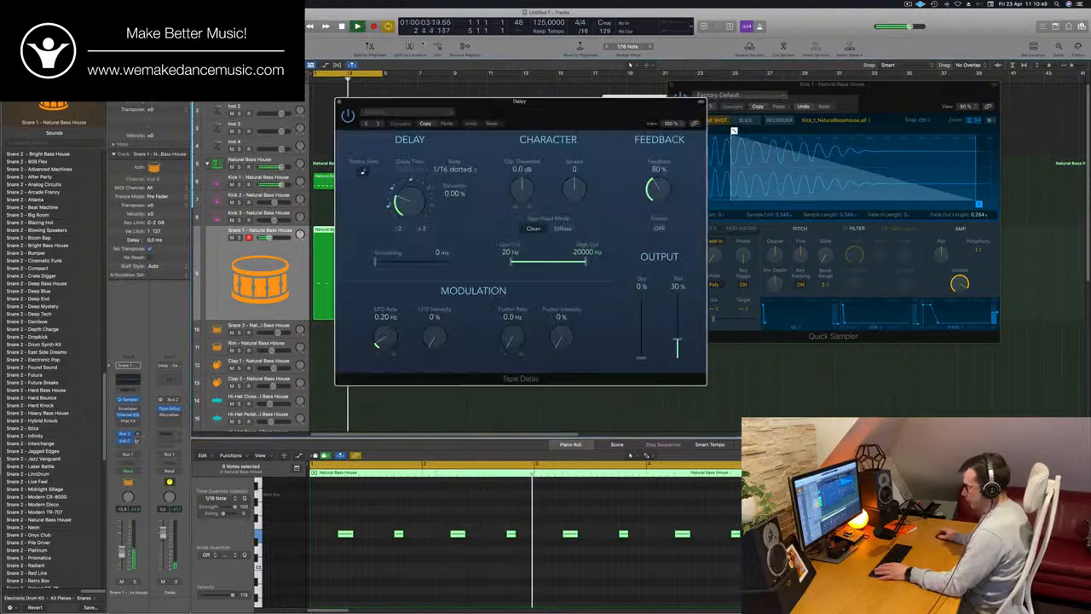
drag(523, 121, 408, 105)
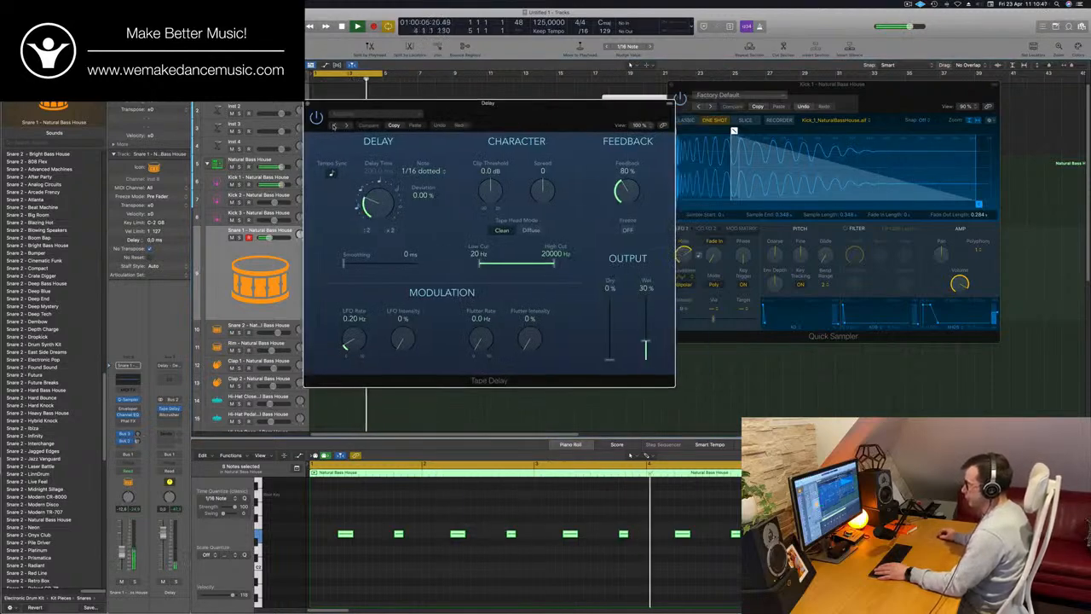
click(334, 125)
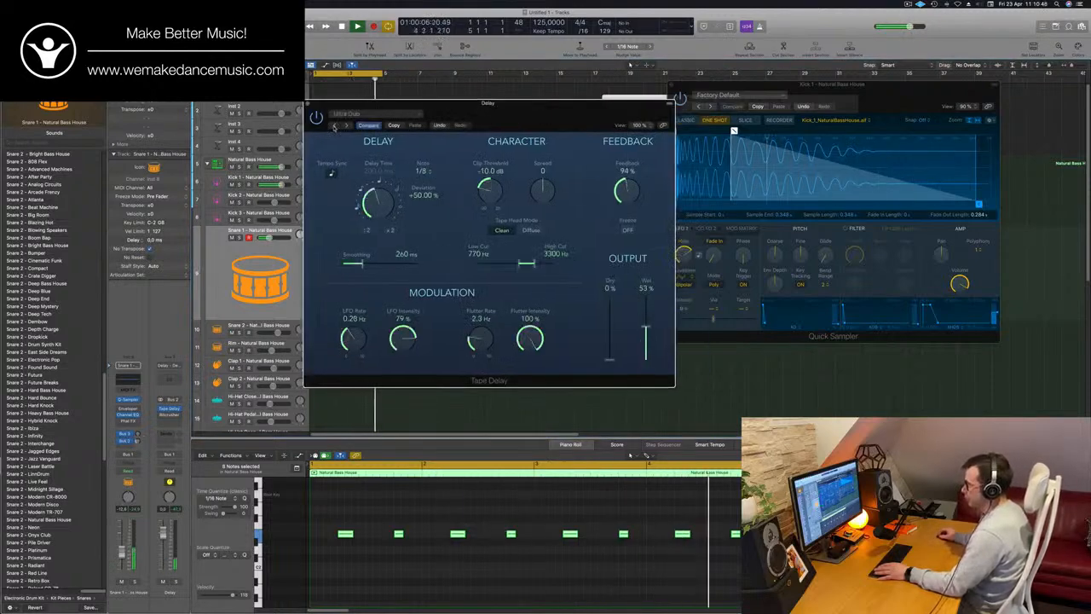
click(334, 126)
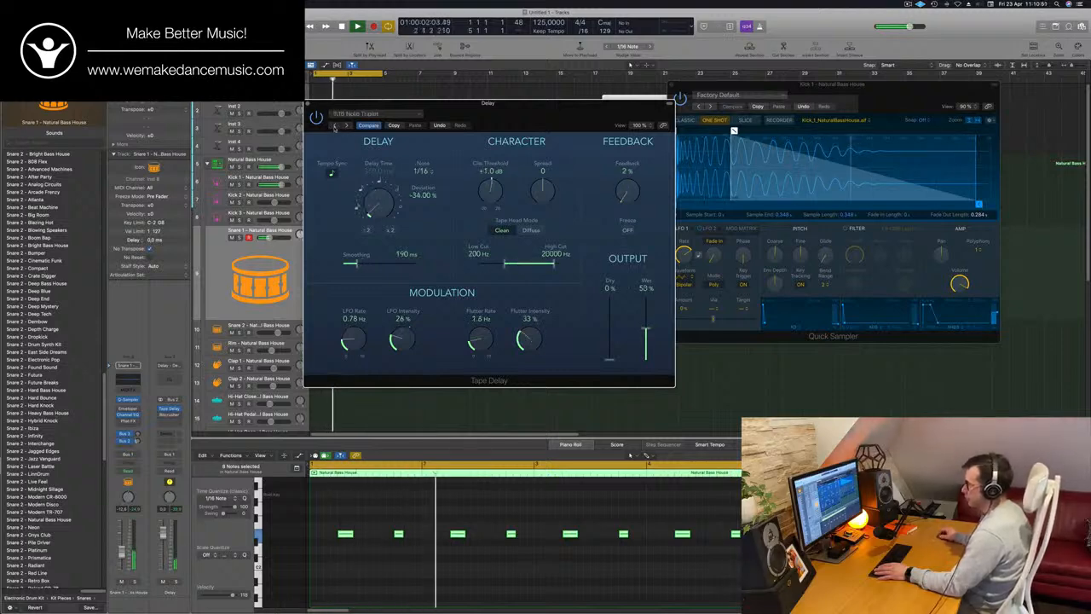
click(334, 125)
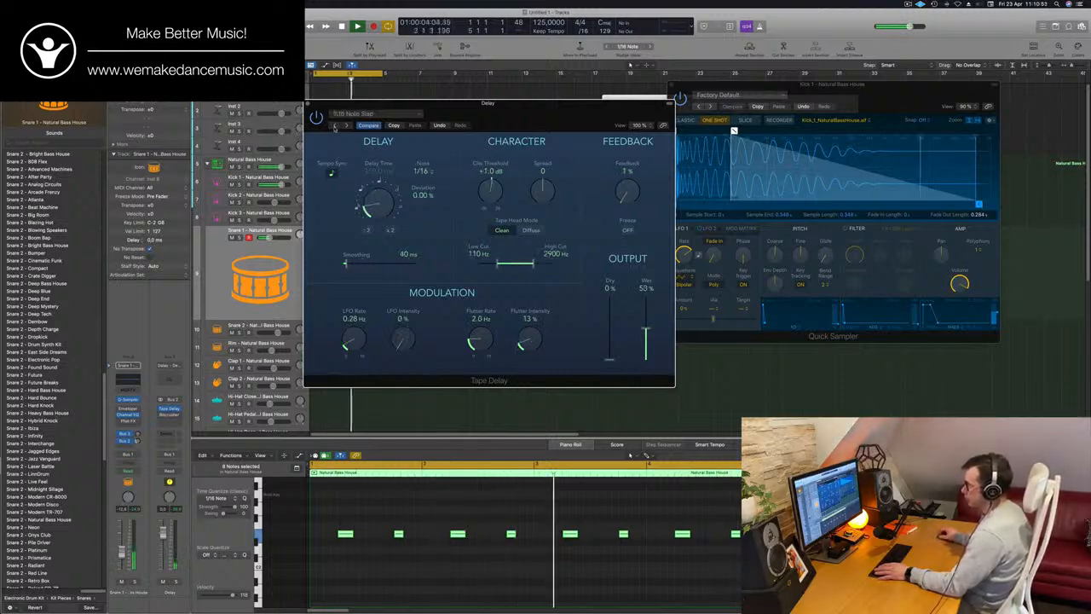
click(335, 125)
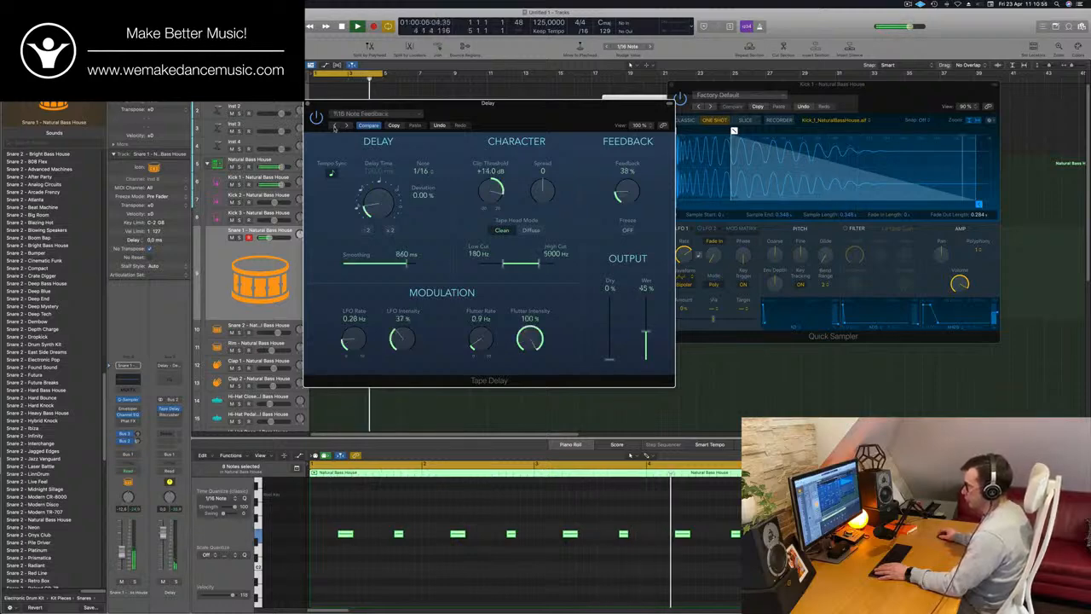
click(334, 125)
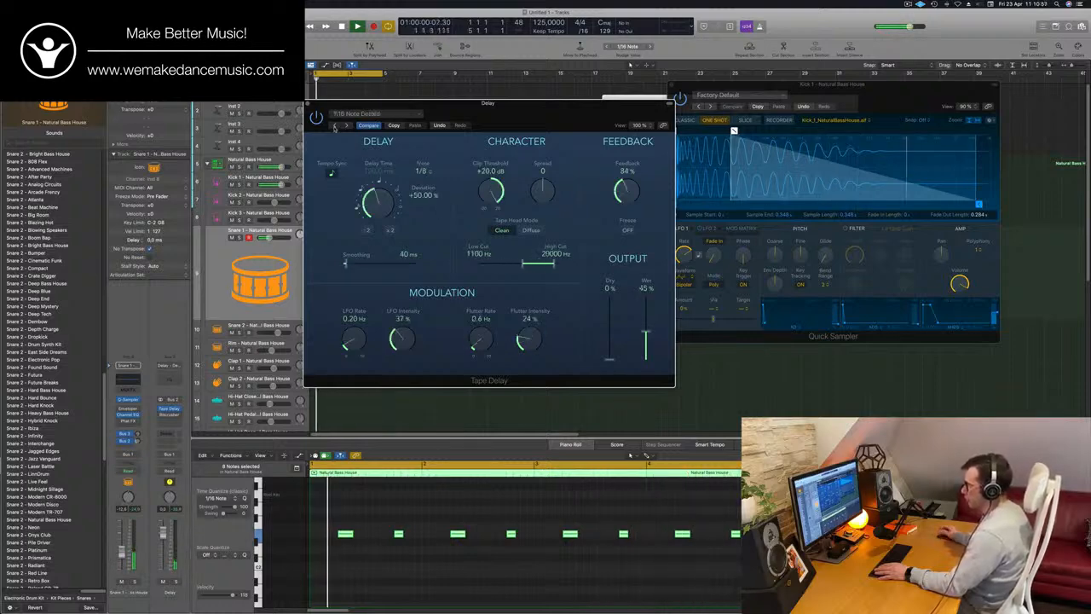
click(334, 126)
click(334, 125)
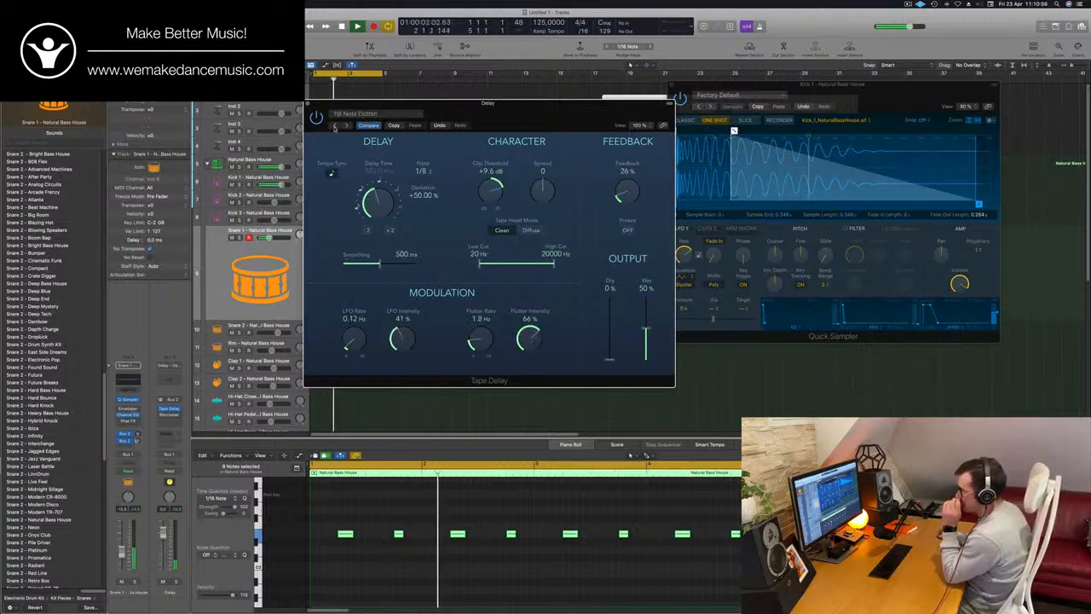
click(334, 125)
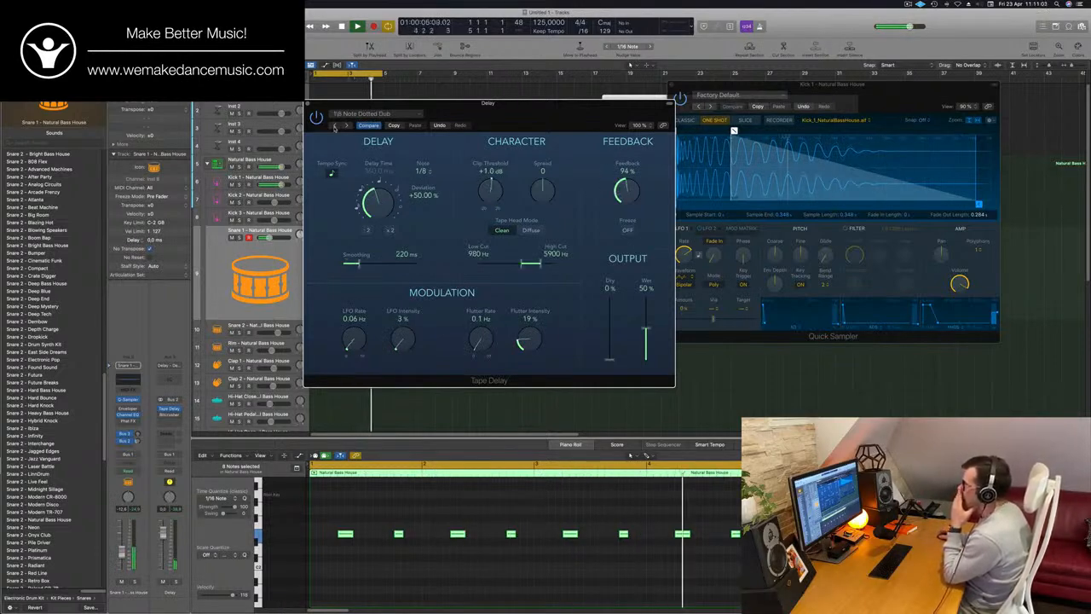
click(334, 126)
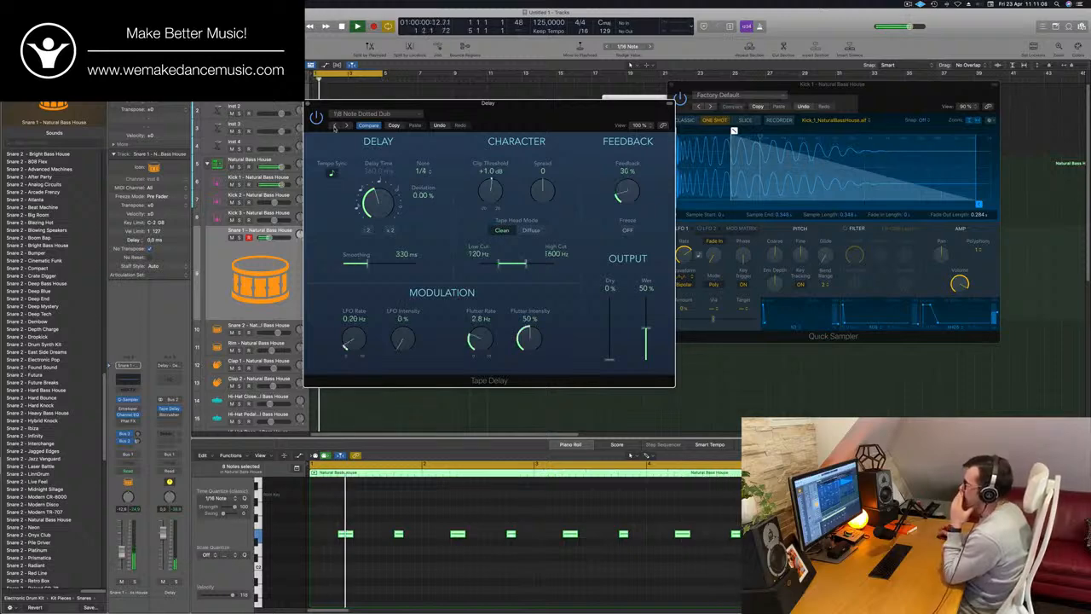
click(334, 126)
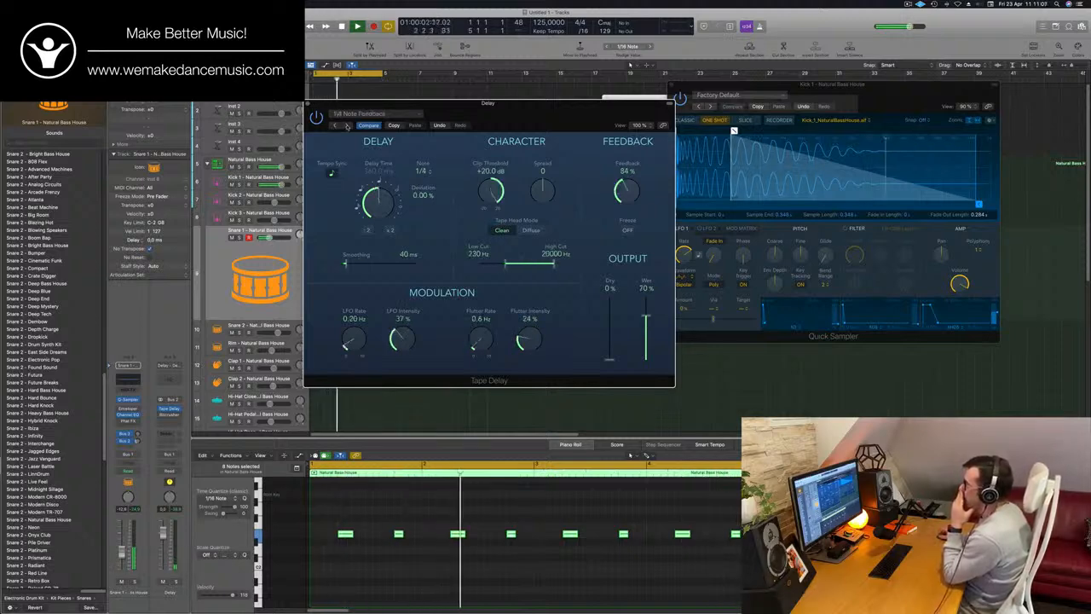
Load the 1/16 Note Triplet preset in the Tape Delay and set its wet output to 52%
click(360, 115)
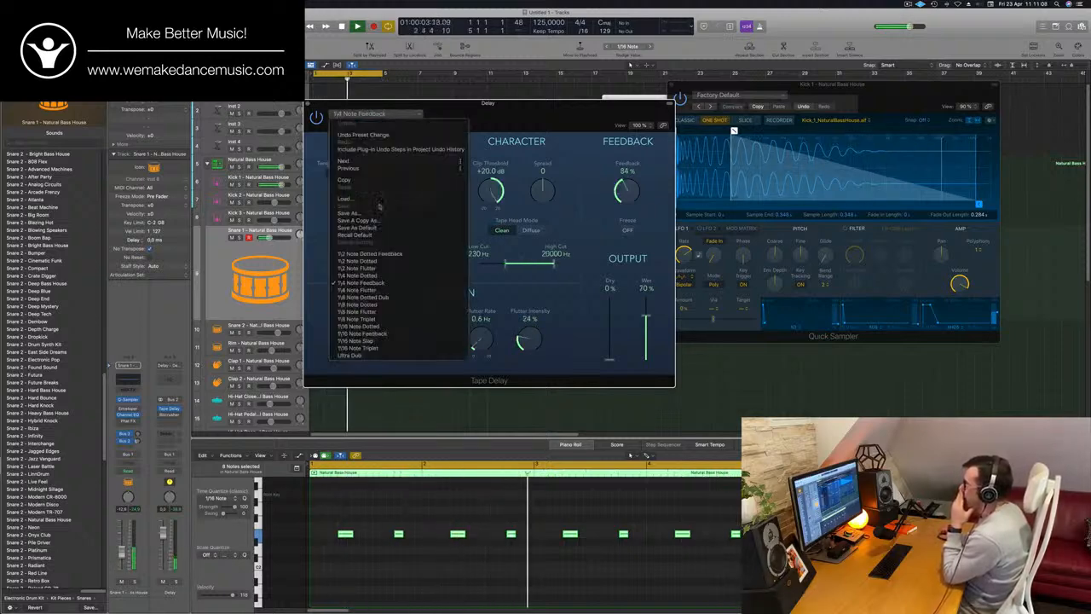
click(358, 347)
drag(500, 117, 530, 120)
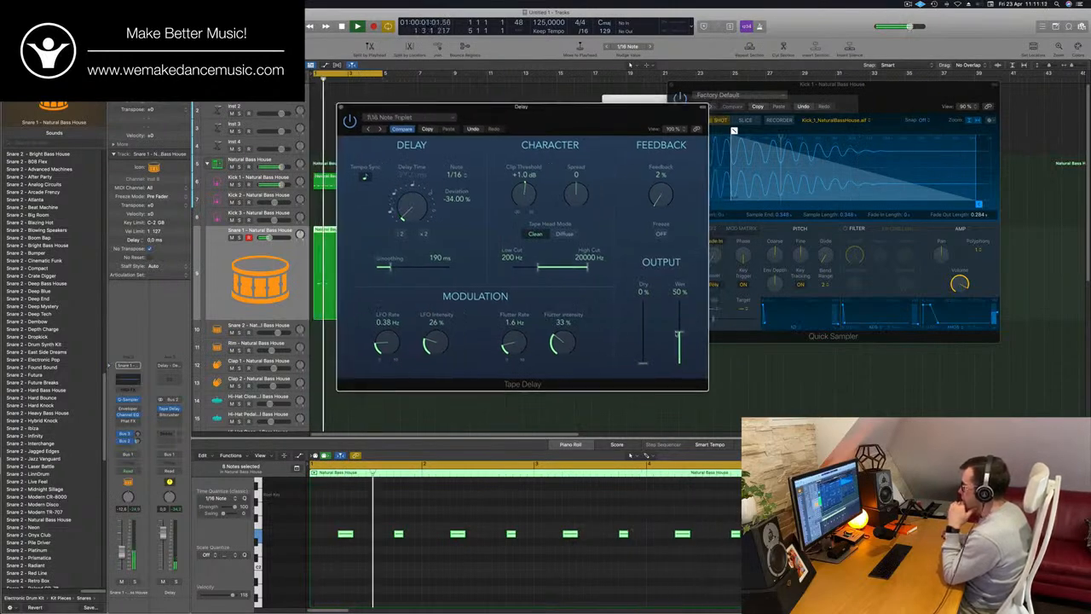
mouse_move(679, 333)
mouse_down()
mouse_move(679, 300)
mouse_move(680, 345)
mouse_move(681, 330)
mouse_up()
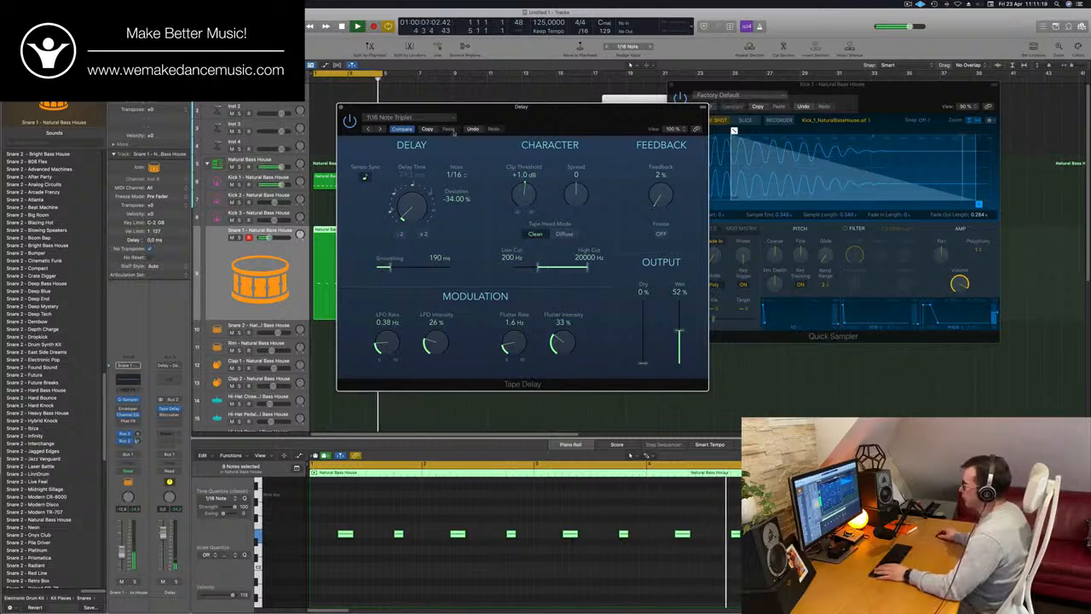
Load the 1/16 Note Dotted preset in the Tape Delay, set its feedback to 27% and close the plug-in
mouse_move(659, 195)
mouse_down()
mouse_move(670, 168)
mouse_move(656, 197)
mouse_up()
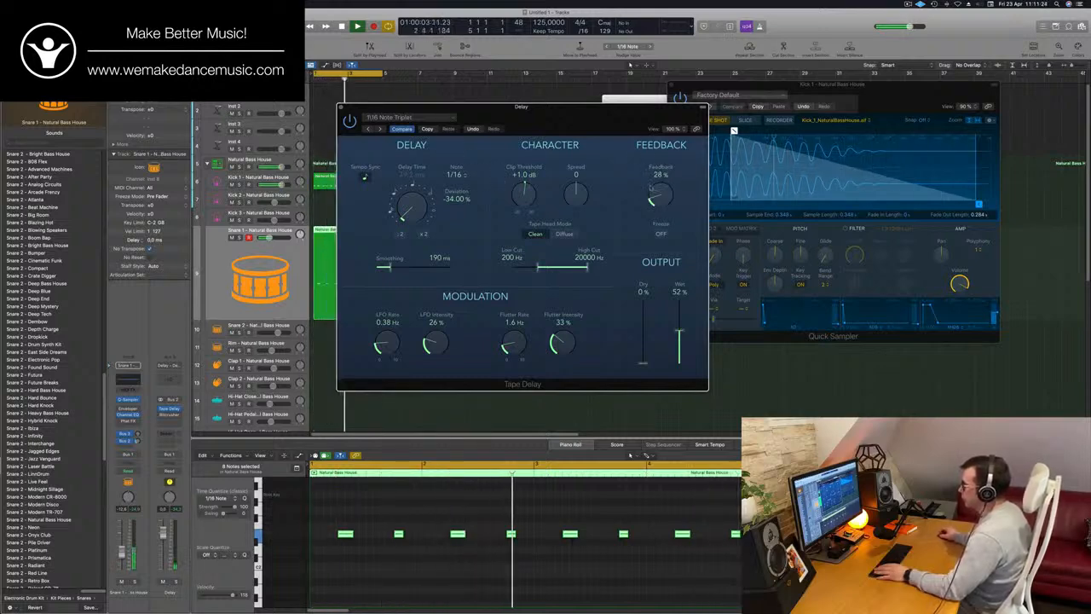
click(369, 129)
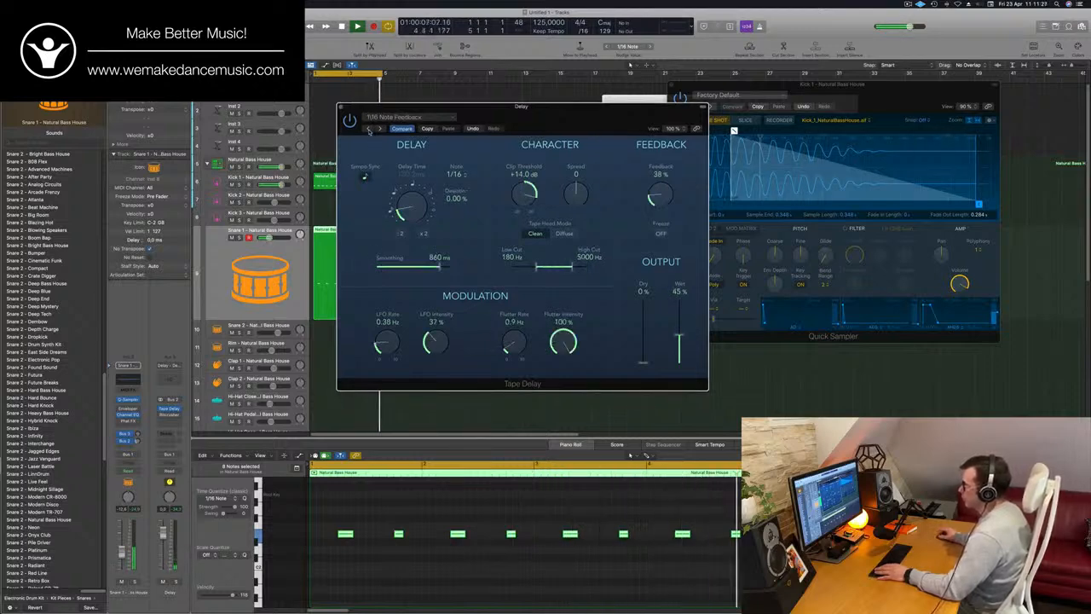
click(369, 130)
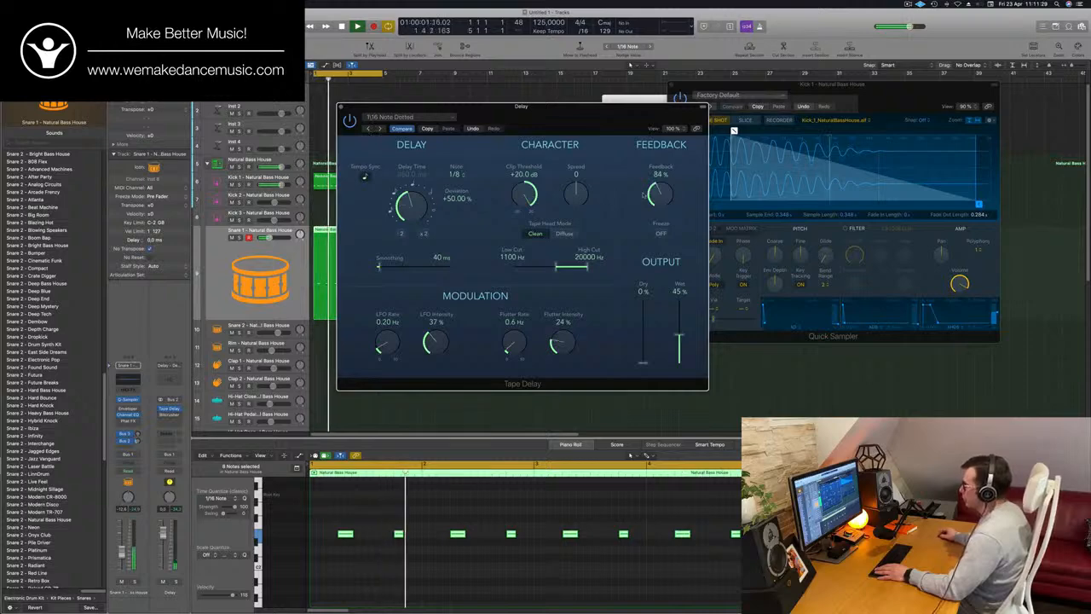
drag(644, 195, 662, 200)
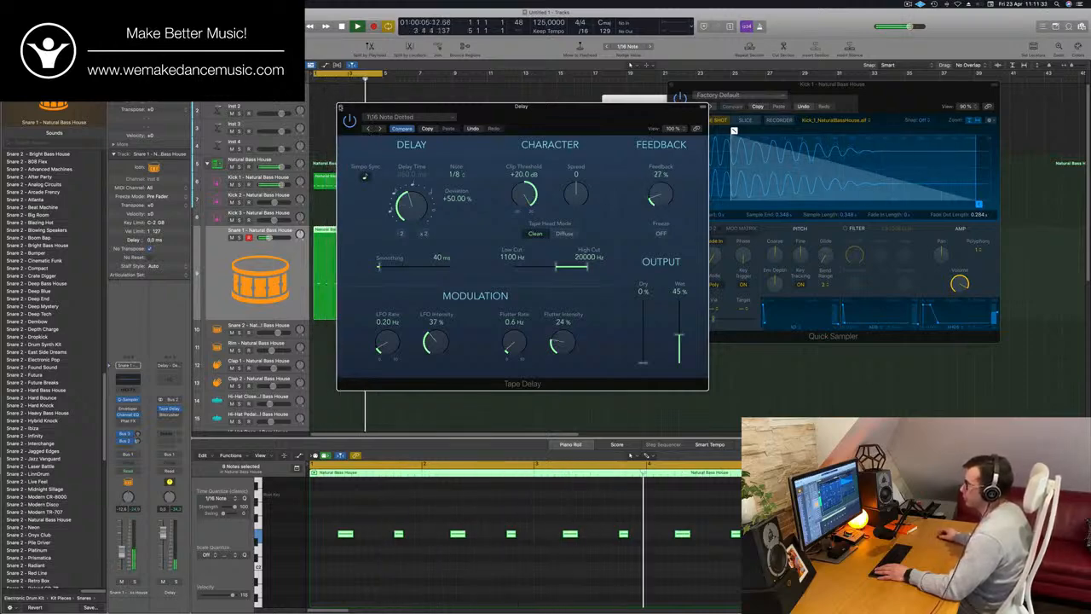
click(341, 108)
Copy the four-bar Snare 1 region to the Hi-Hat Closed track, starting at bar 1
scroll(380, 196, down, 3)
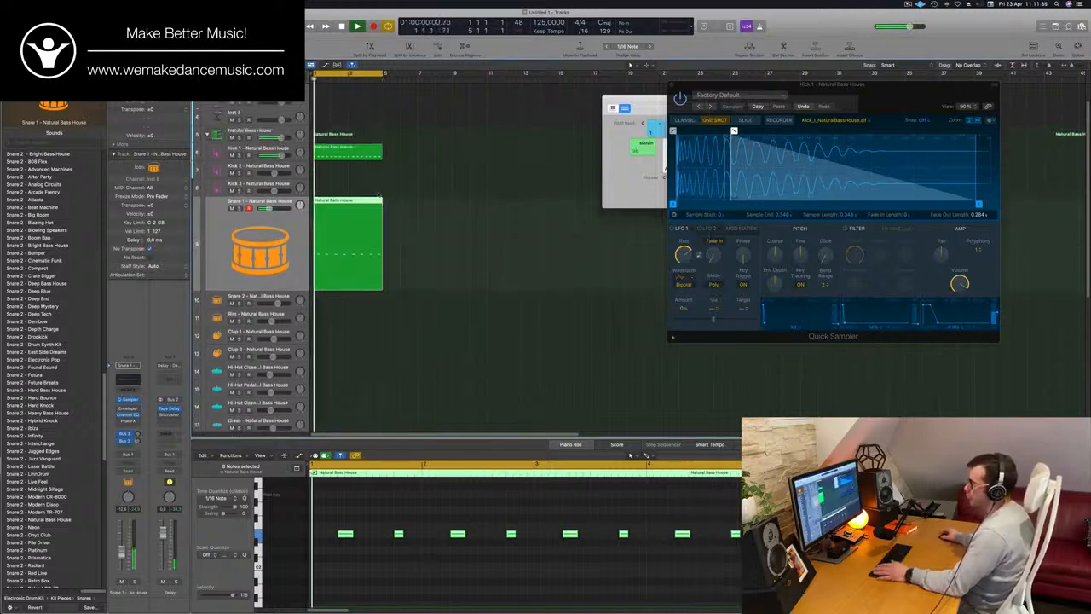
scroll(379, 196, down, 3)
drag(327, 174, 348, 317)
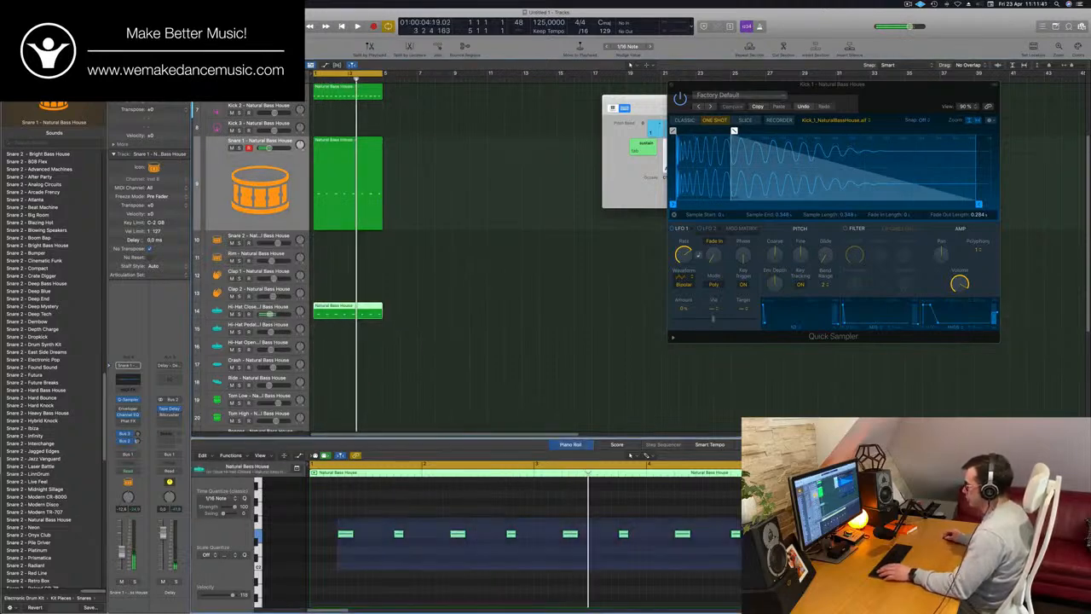
Shift all the hi-hat notes an eighth note earlier and copy them one beat later to fill every offbeat, then play the loop
drag(740, 569, 740, 568)
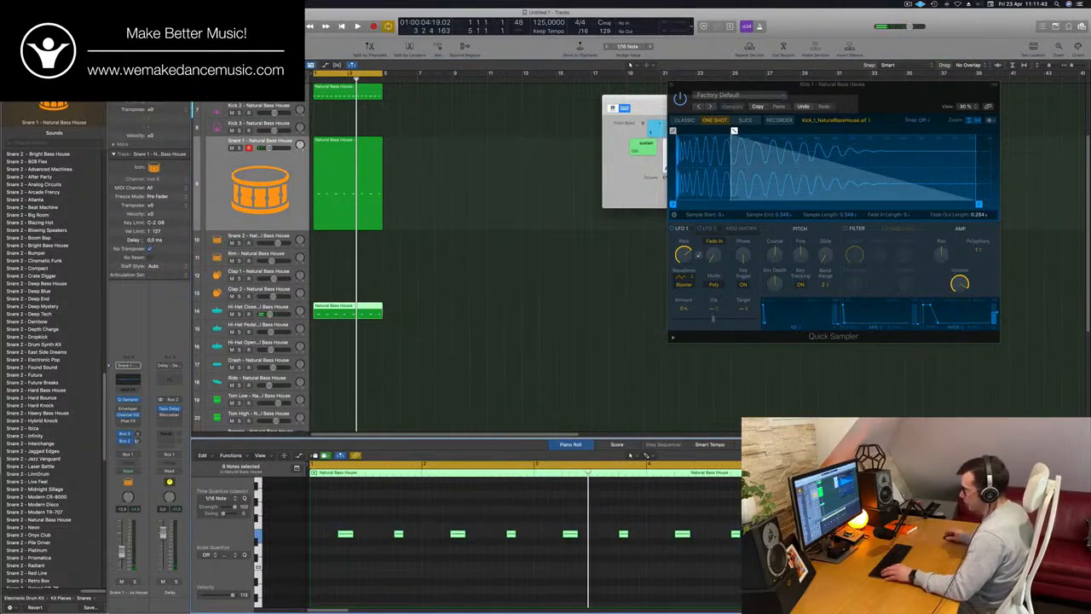
key(alt+Left)
key(alt+Left)
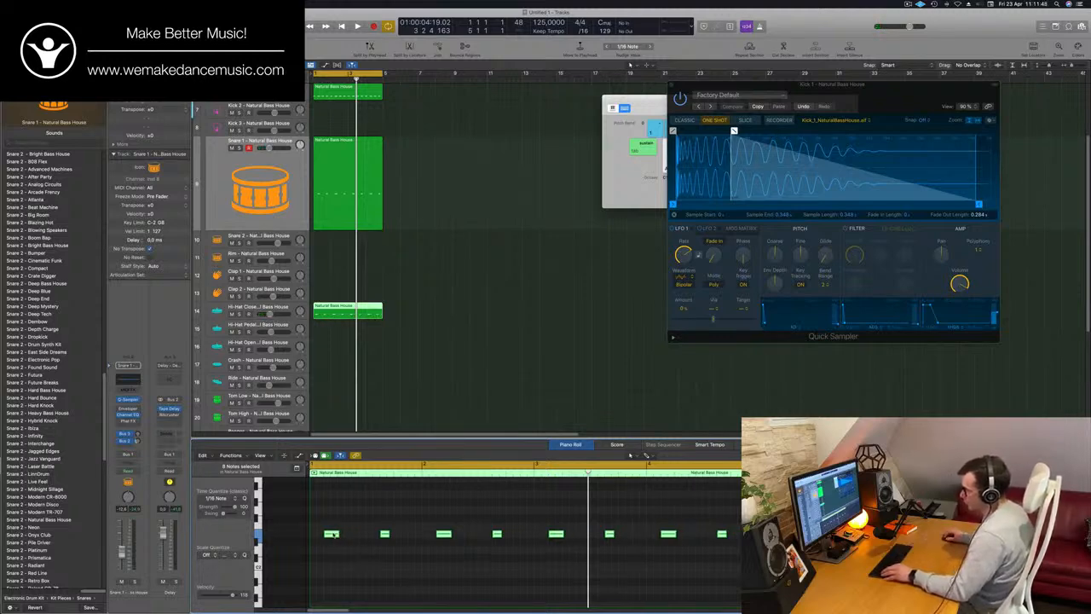
drag(339, 535, 360, 537)
key(space)
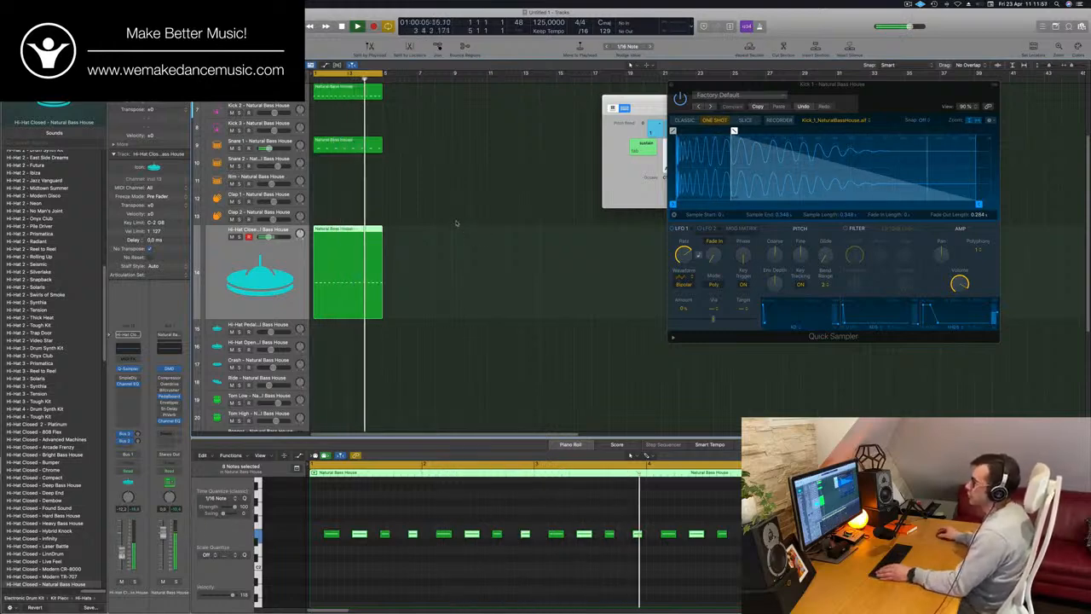
Copy the Hi-Hat Closed region to the Tom Low track, starting at bar 1
click(444, 196)
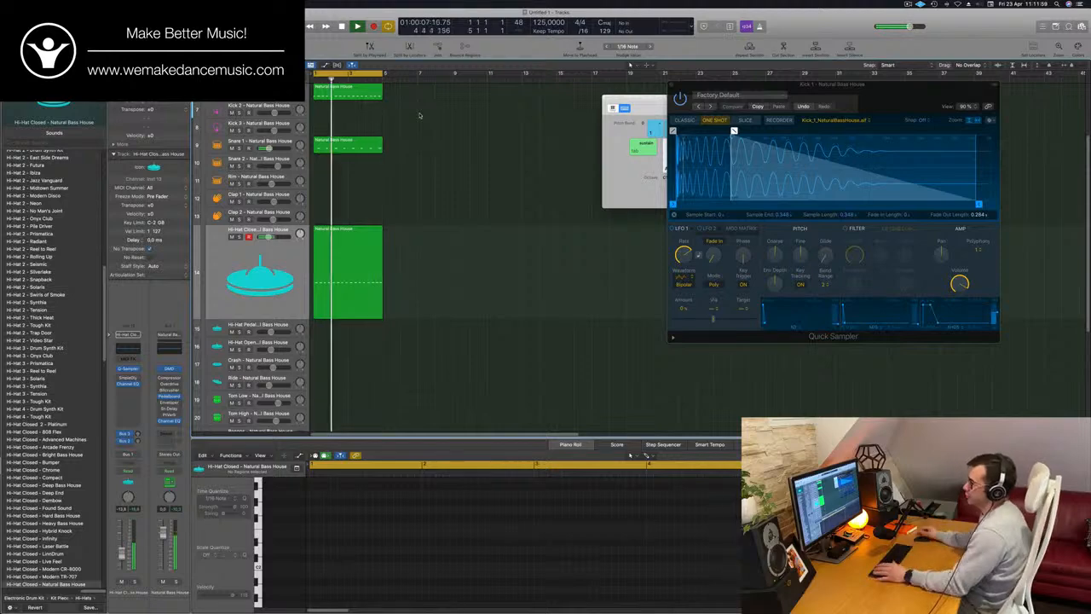
scroll(437, 156, down, 1)
scroll(438, 156, down, 1)
click(348, 265)
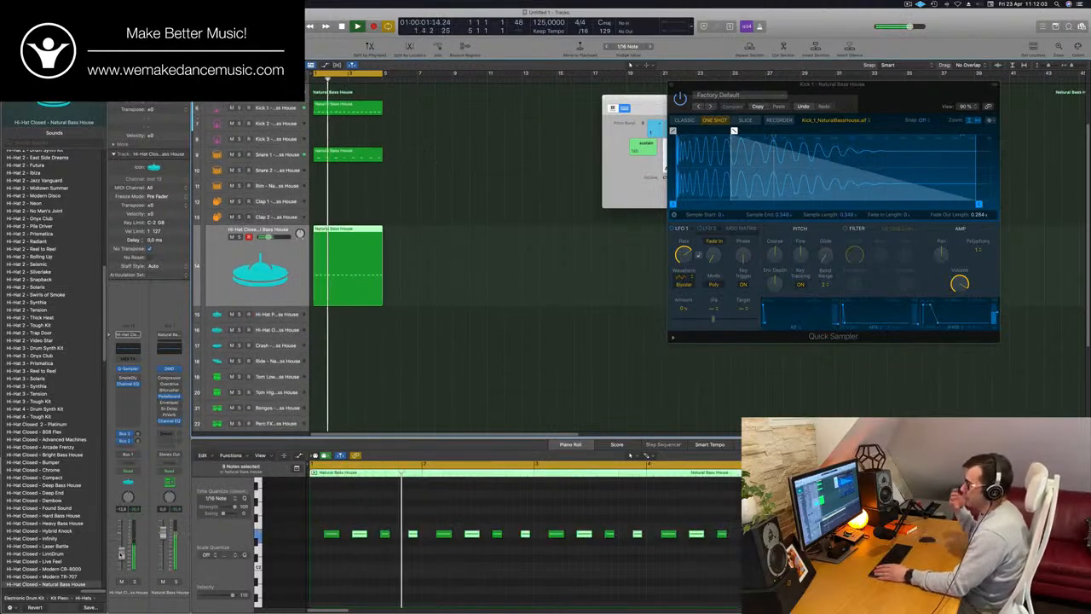
scroll(452, 264, down, 3)
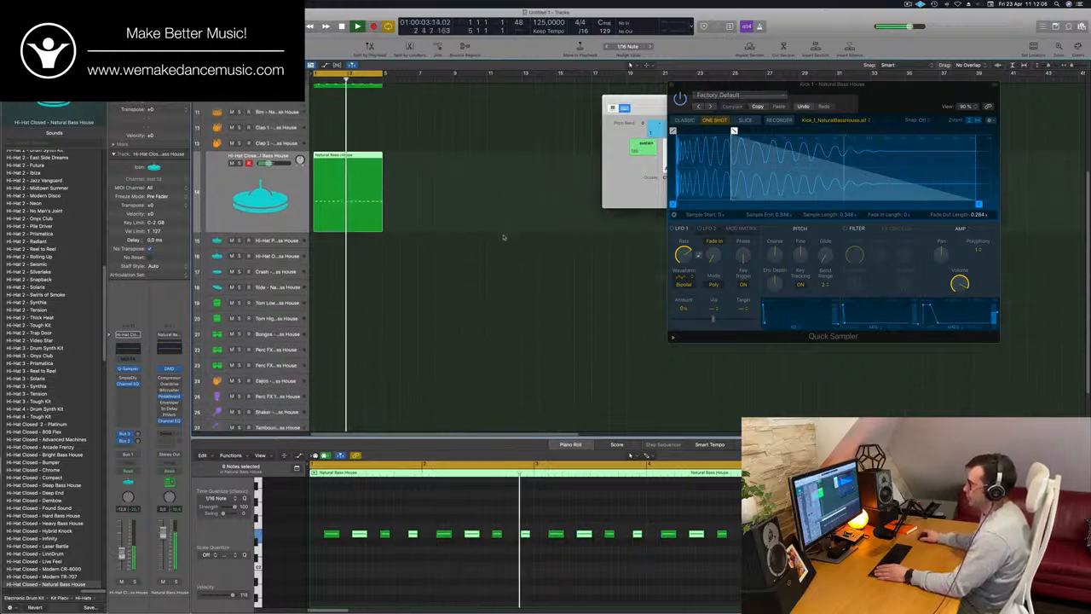
click(395, 151)
click(355, 190)
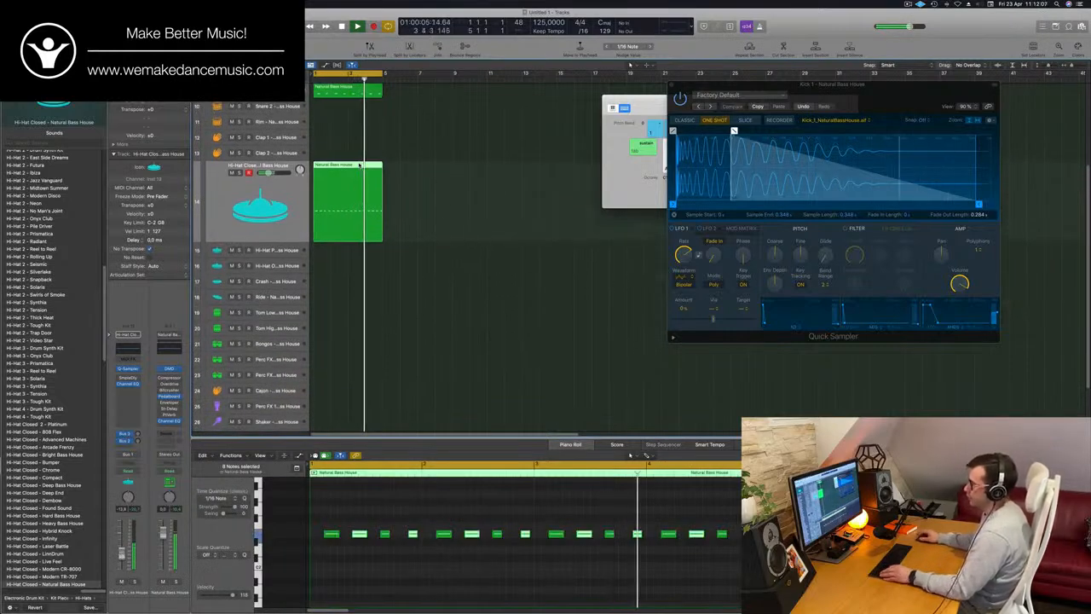
drag(356, 190, 354, 323)
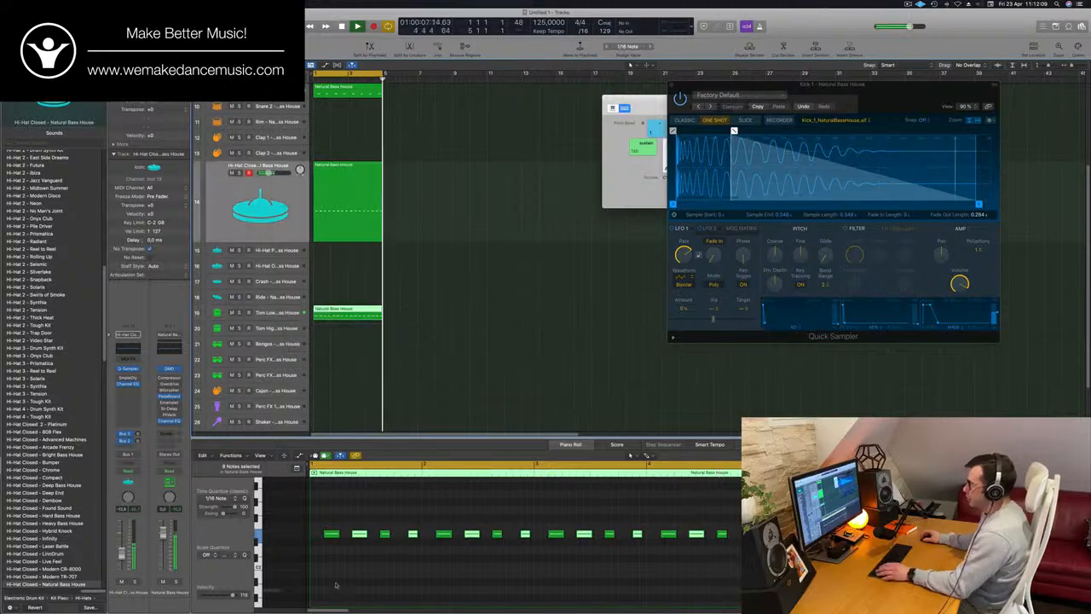
key(space)
key(super+a)
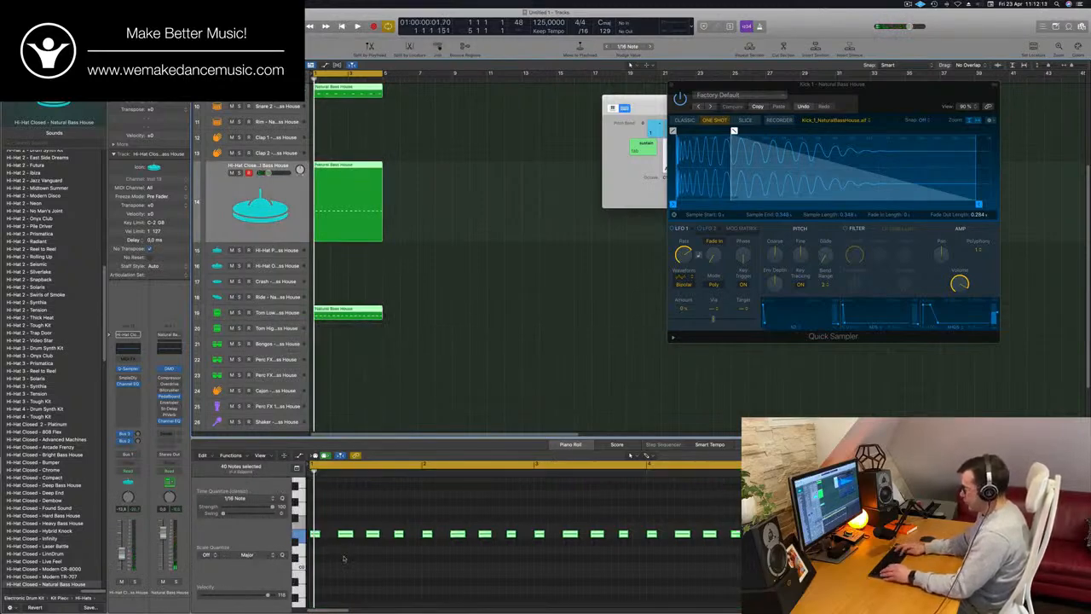
key(Down)
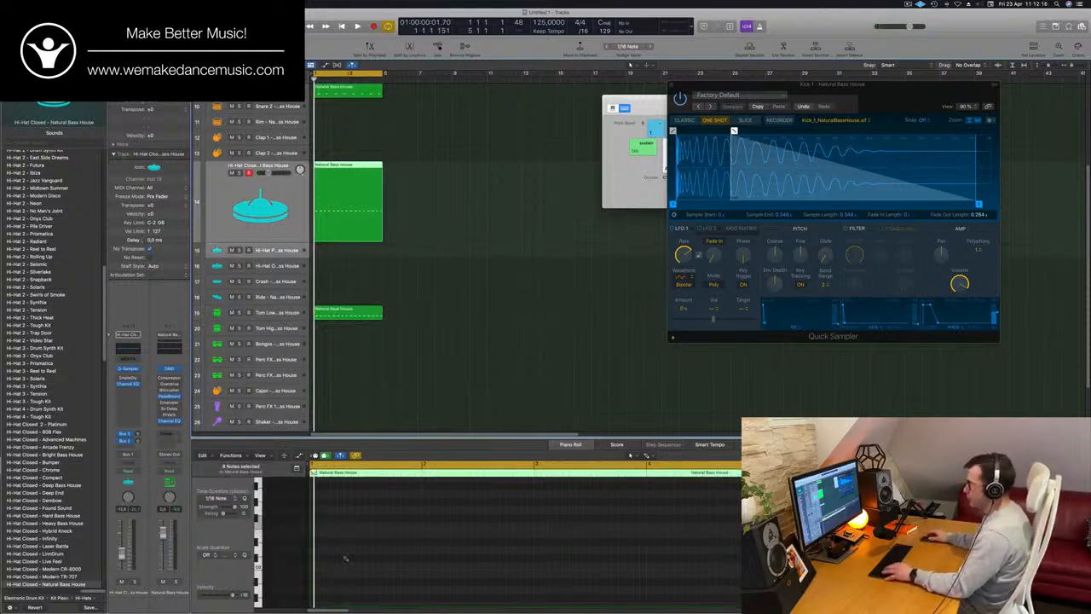
key(super+z)
Select all the notes in the Tom Low region and transpose them down one octave
click(453, 395)
drag(350, 194, 324, 319)
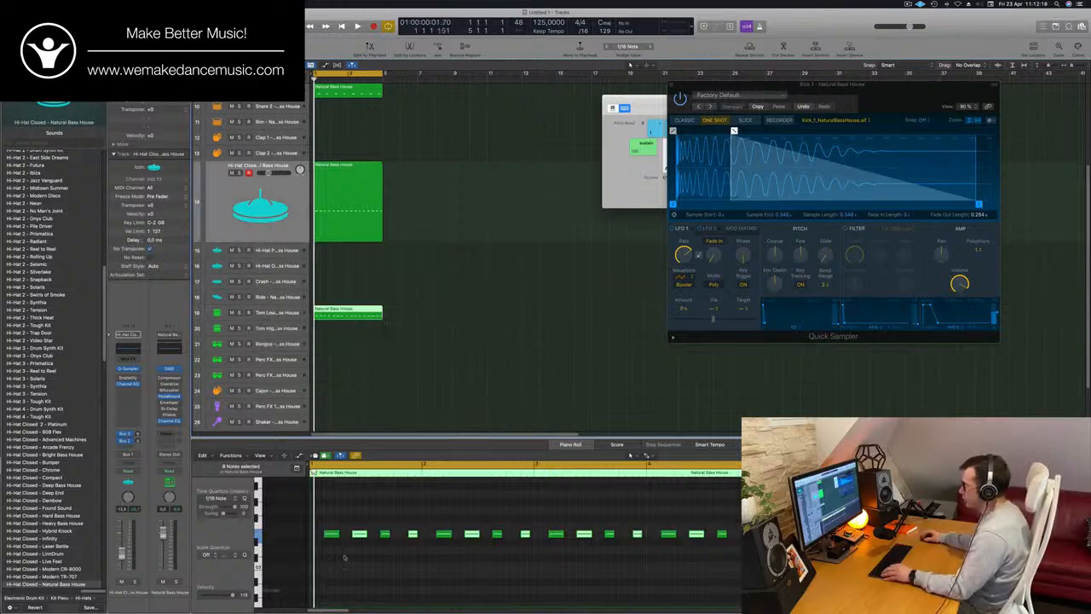
drag(324, 523, 793, 606)
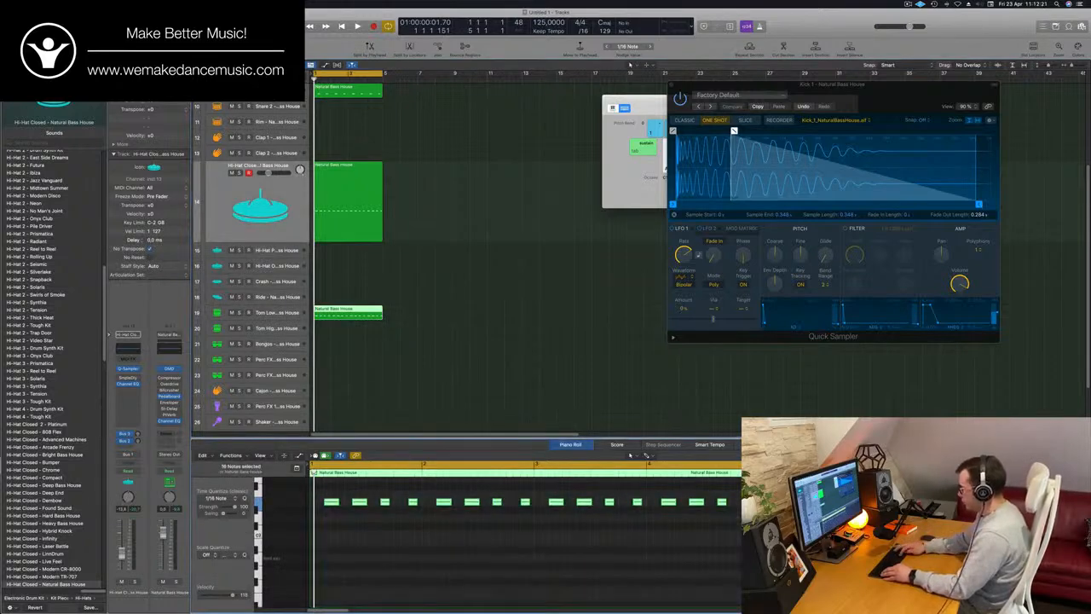
key(shift+alt+Down)
scroll(362, 526, down, 4)
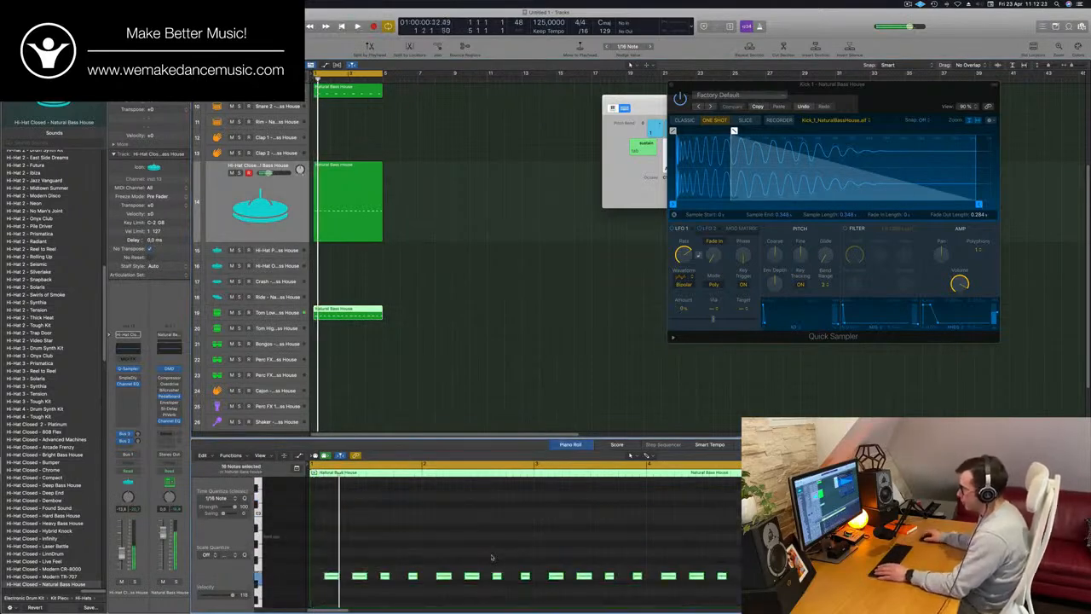
Delete the second, fifth and sixth notes of the Tom Low pattern while listening to the loop
key(space)
scroll(361, 527, up, 2)
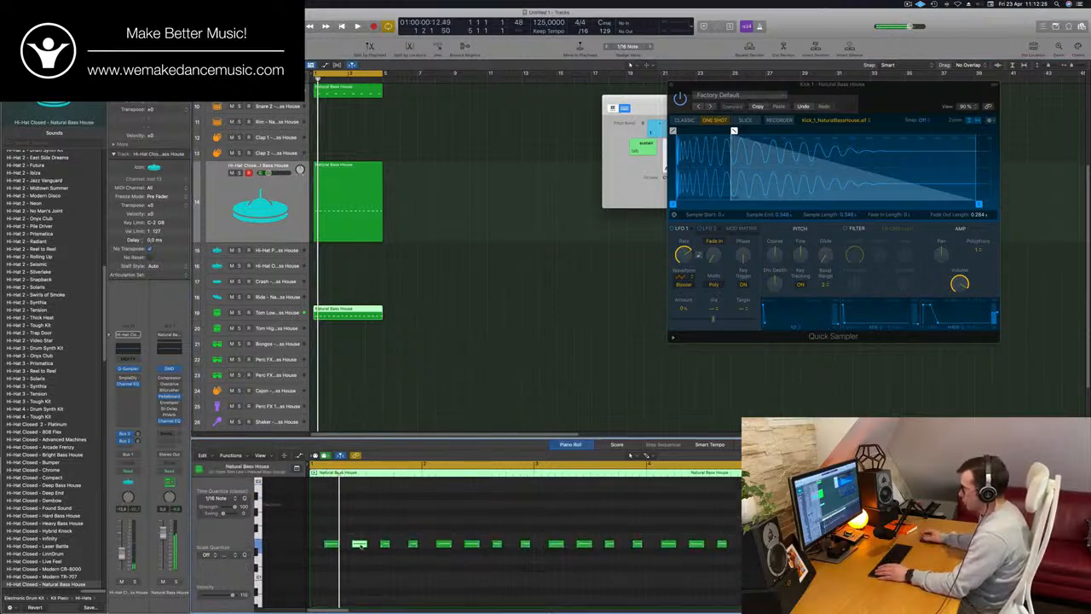
key(space)
scroll(361, 547, up, 2)
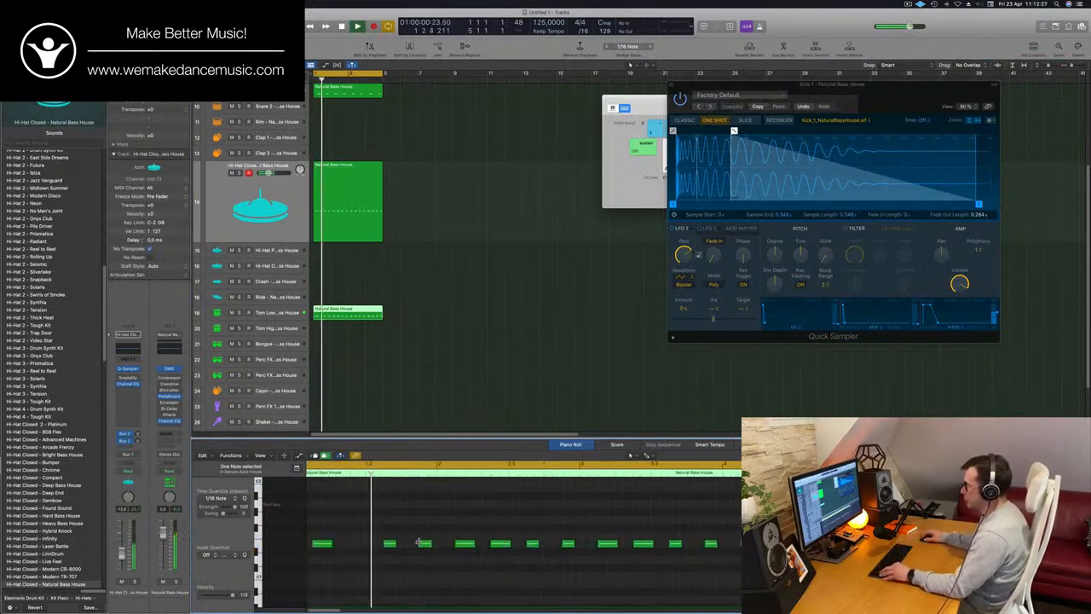
scroll(361, 547, down, 3)
key(Return)
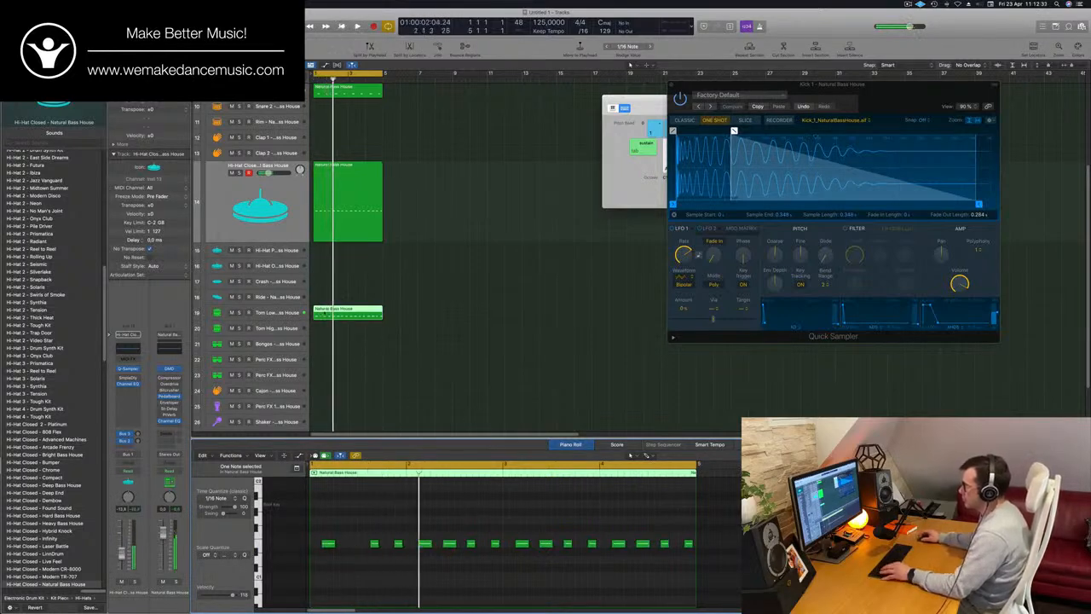
scroll(326, 316, down, 5)
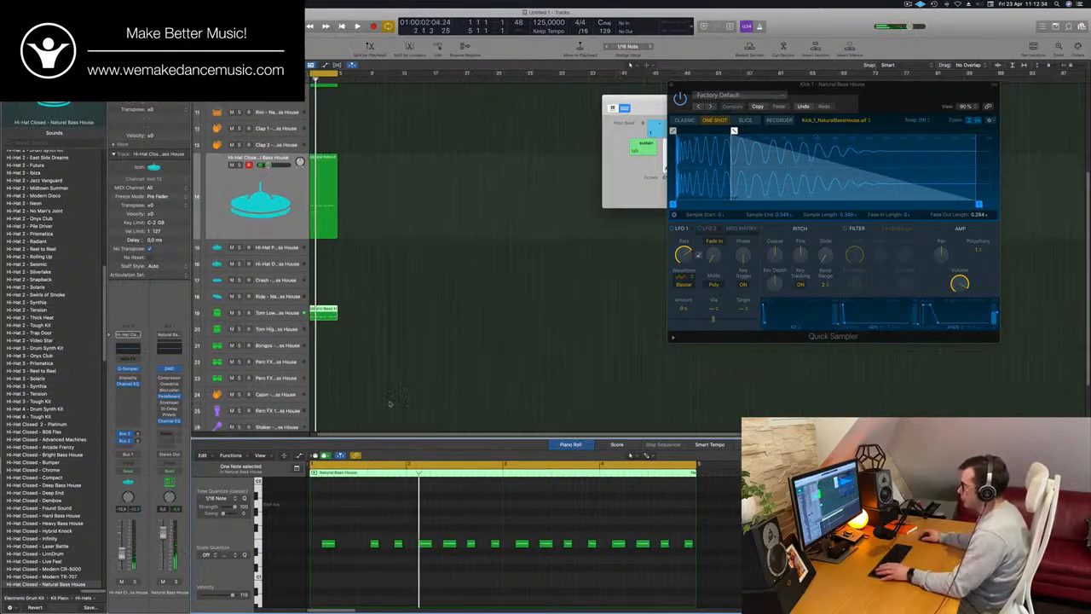
key(space)
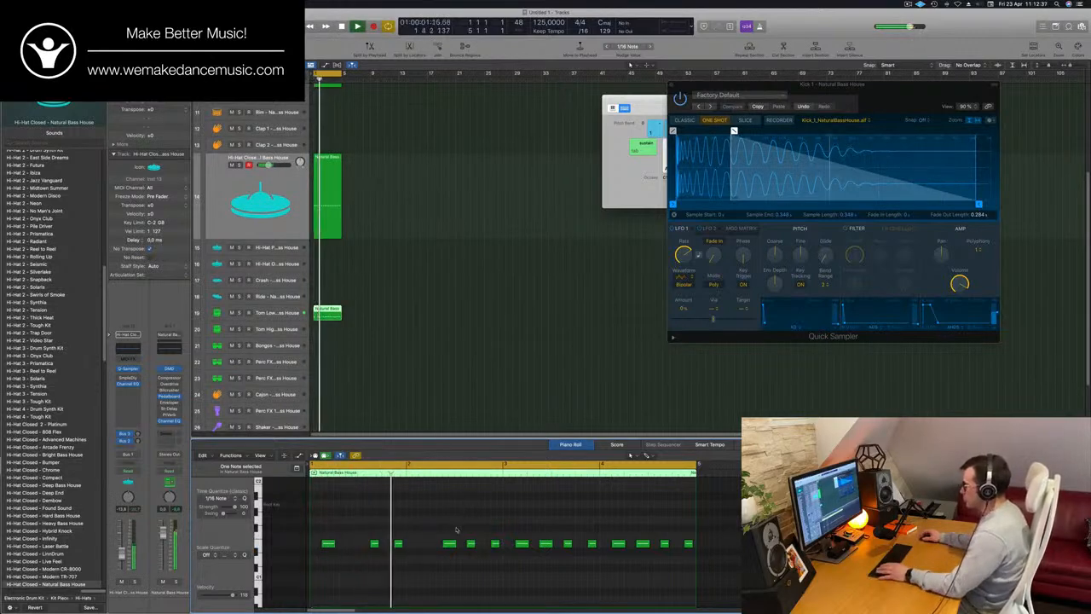
scroll(474, 504, down, 2)
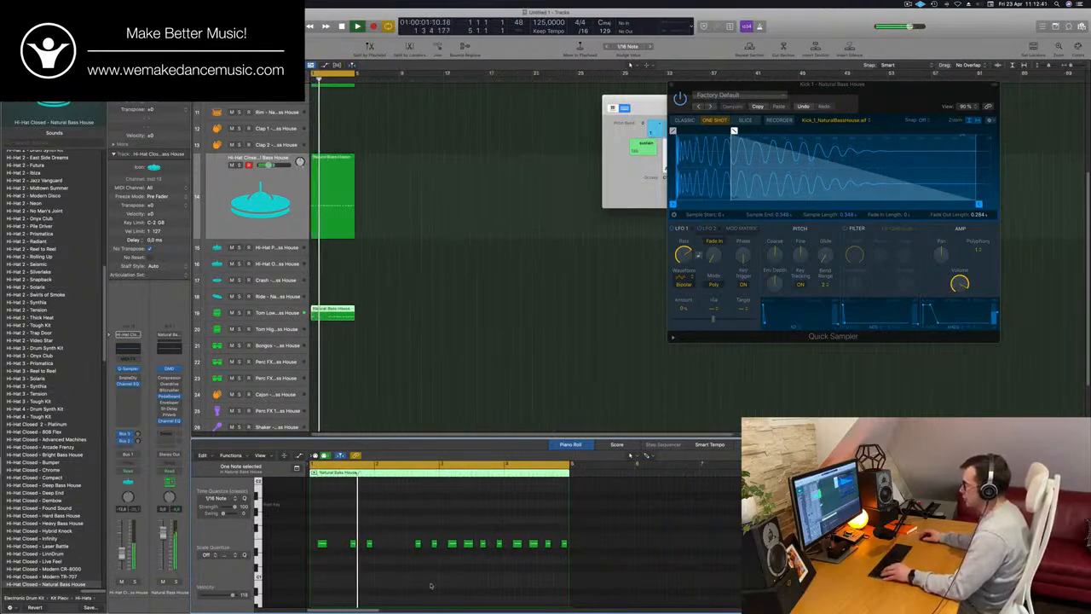
Split the Tom Low region at bar 3 and replace its second half with a copy of the first two bars
scroll(430, 586, up, 4)
click(334, 313)
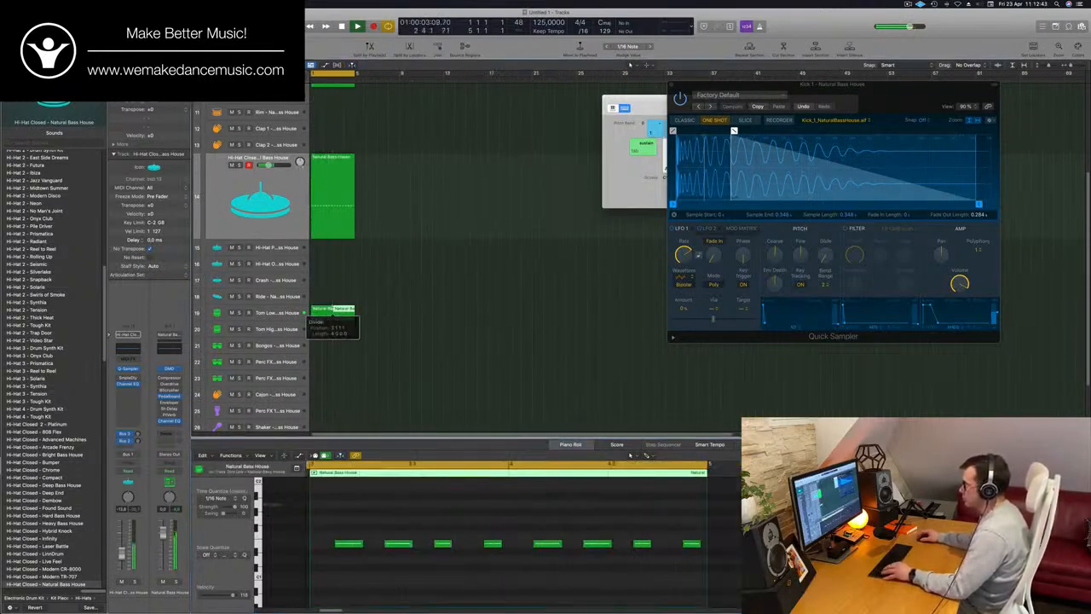
key(Delete)
key(Return)
drag(325, 316, 346, 318)
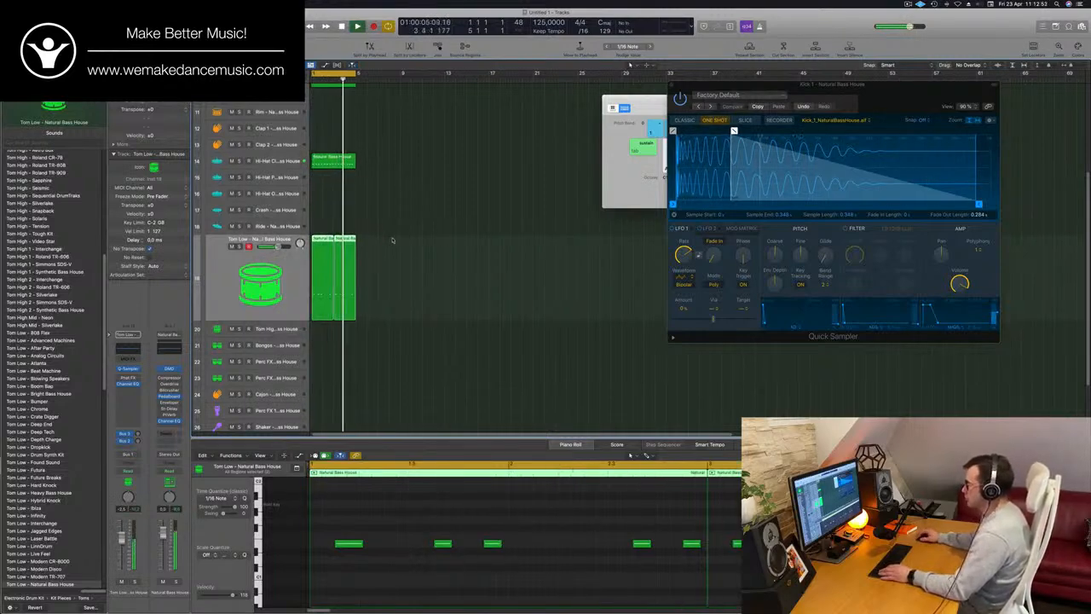
click(392, 239)
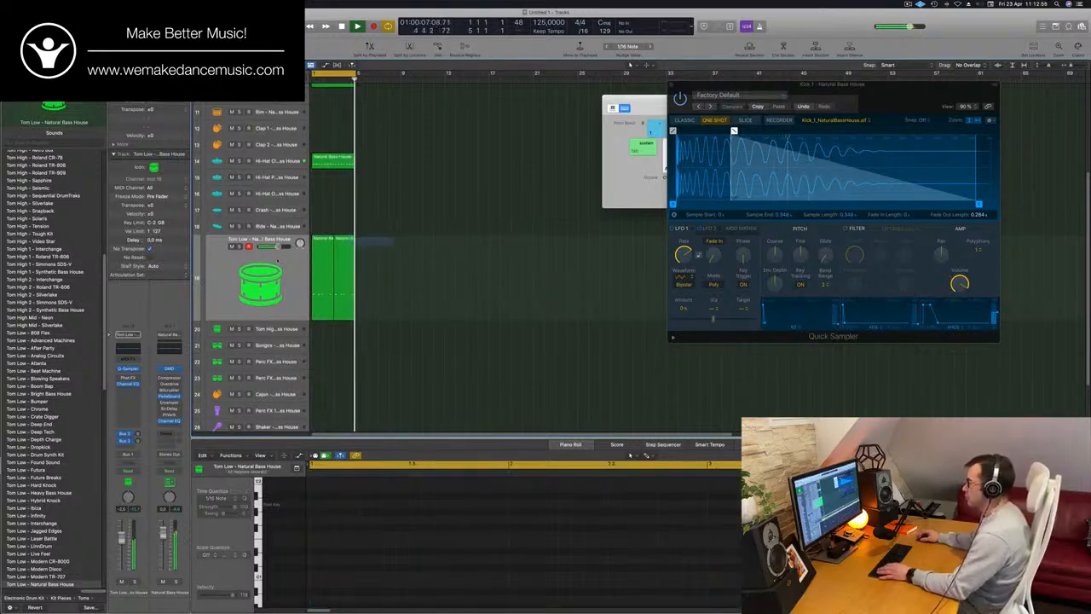
click(331, 264)
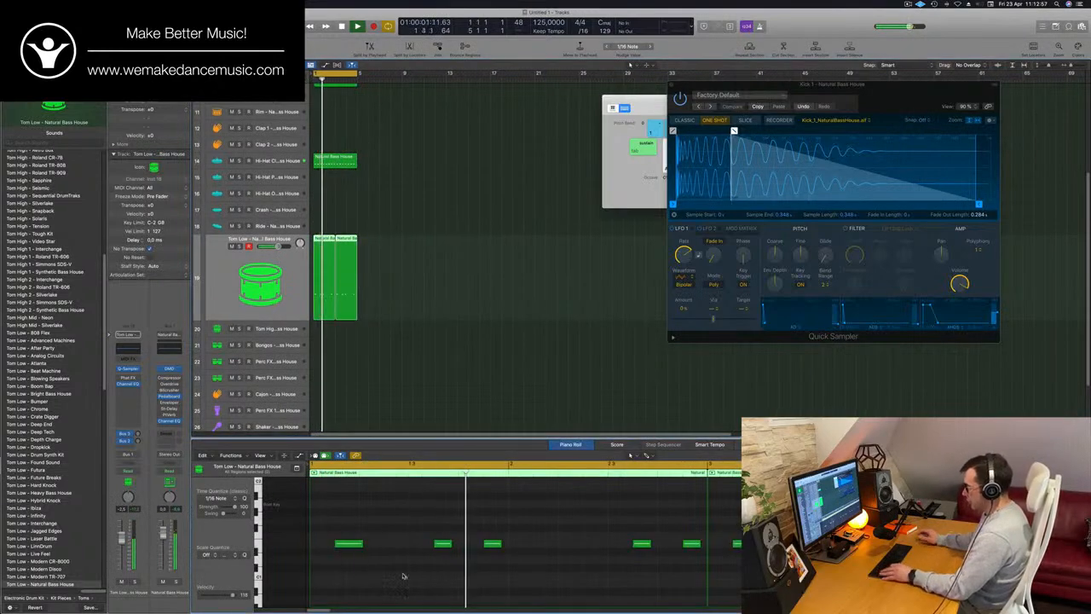
key(super+a)
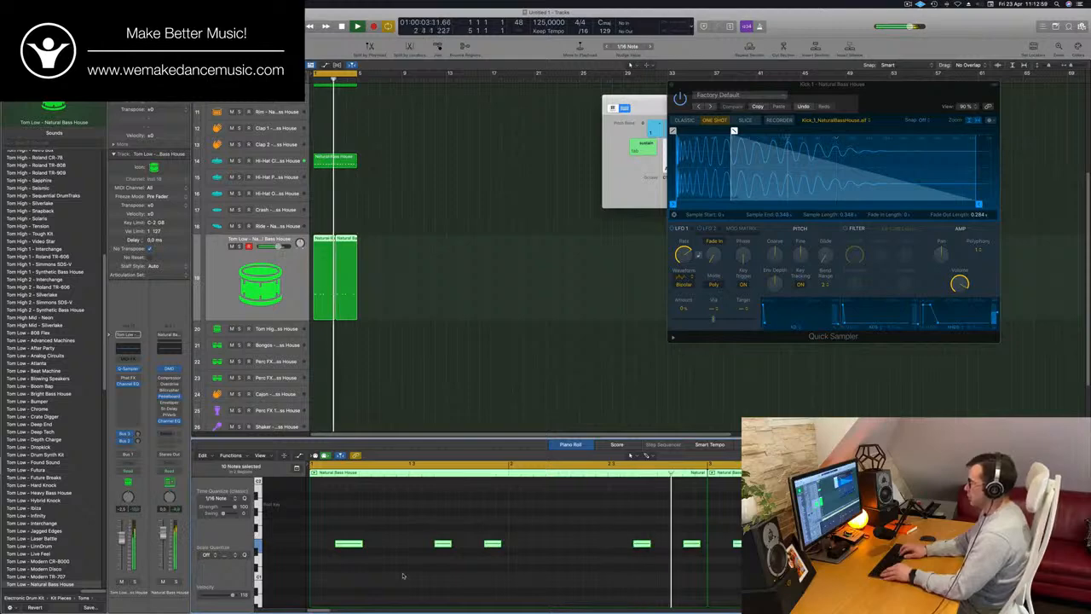
key(Delete)
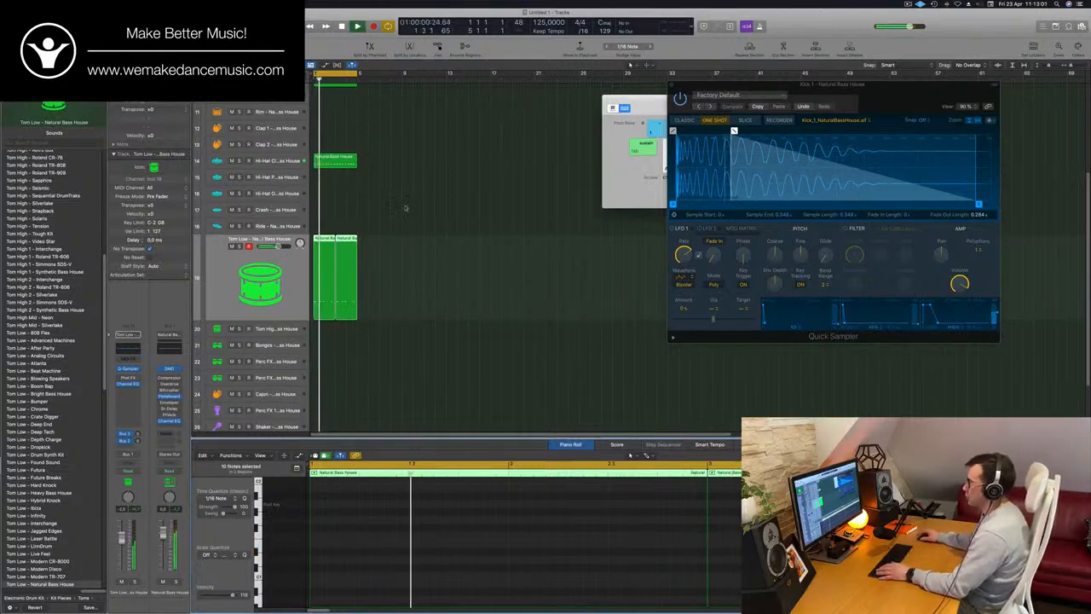
key(super+z)
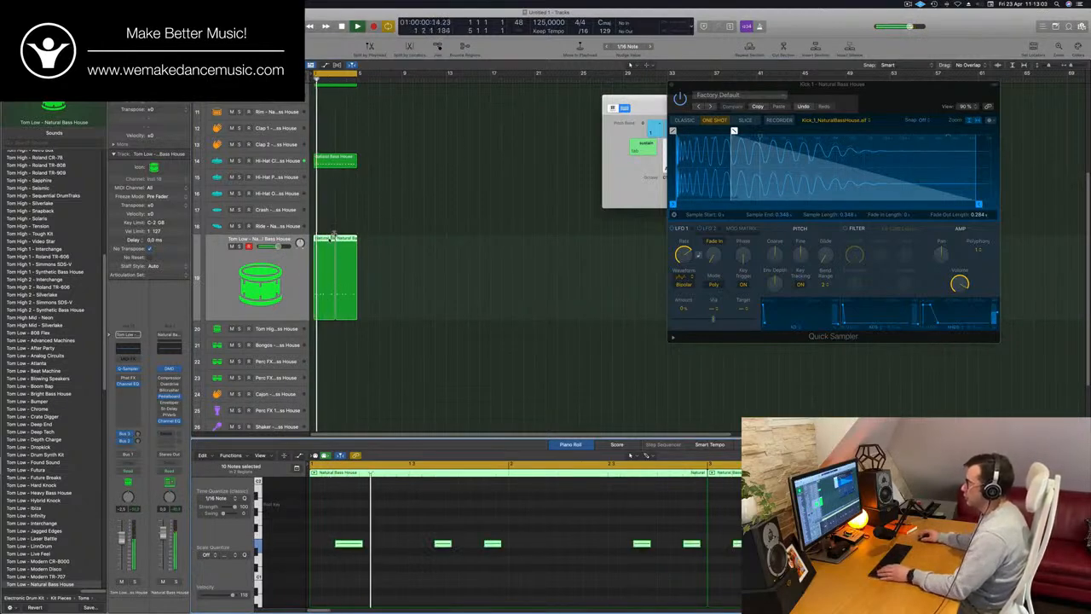
Move both Tom Low regions to the Tom High track and delete the last three notes of the first region
drag(332, 237, 335, 328)
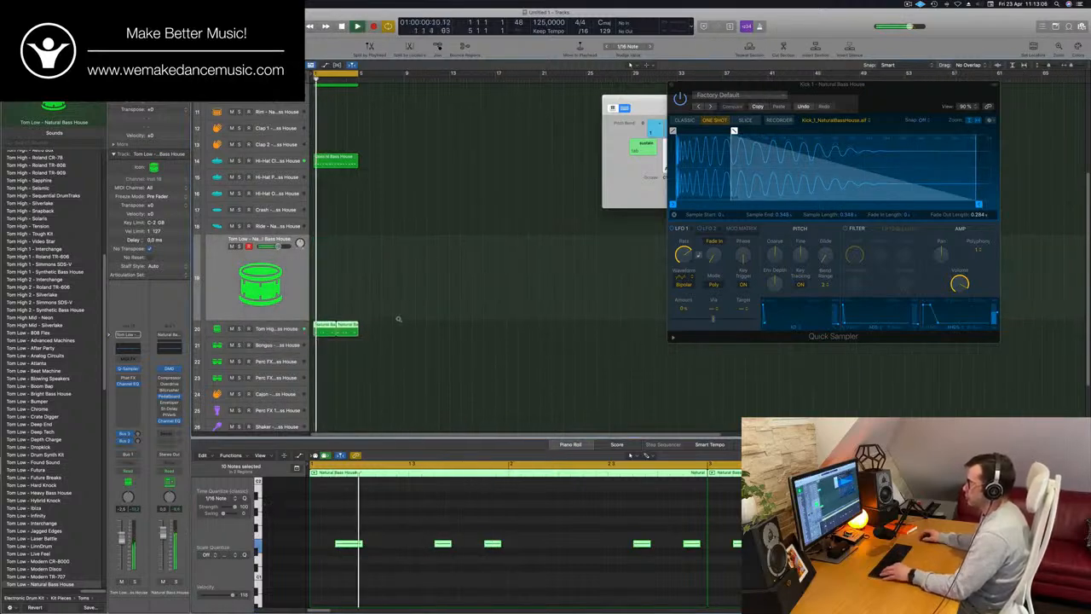
scroll(399, 321, up, 3)
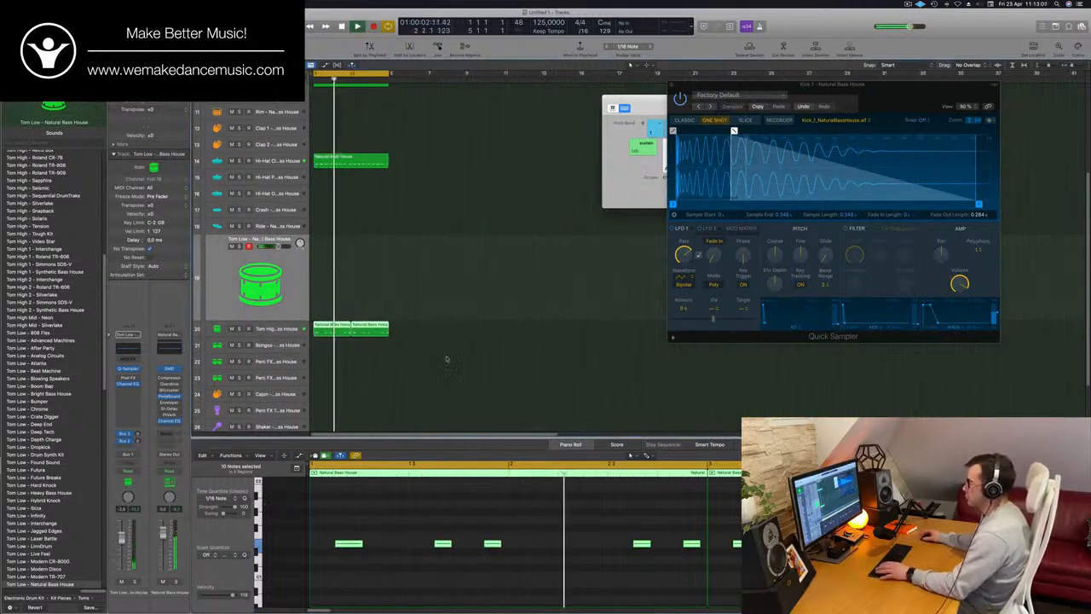
click(493, 544)
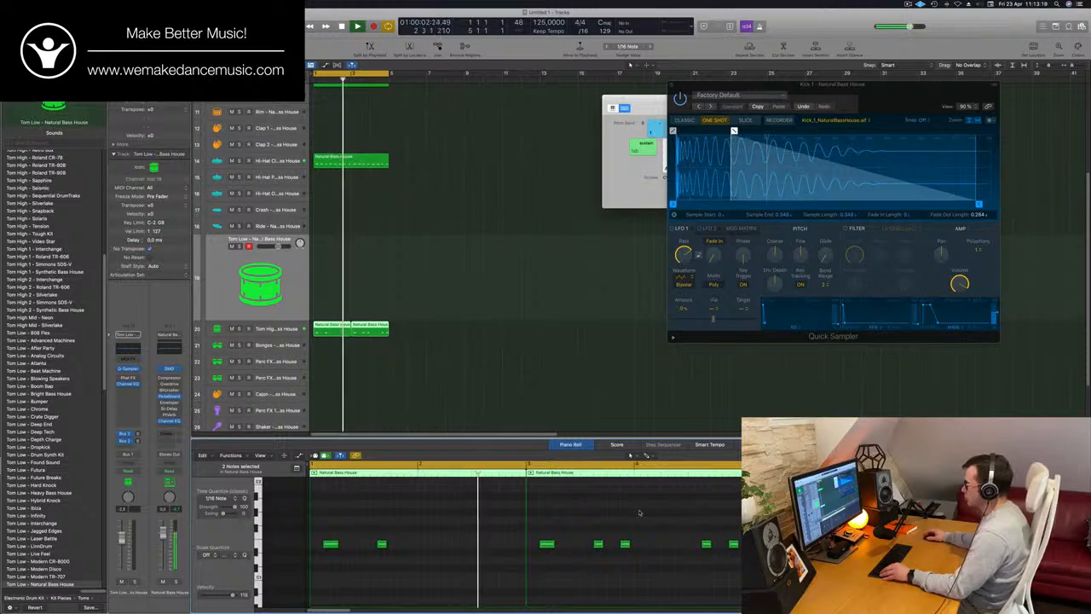
Delete the last three notes of the second Tom High region and select the Tom High track
drag(624, 518, 733, 577)
key(Delete)
key(b)
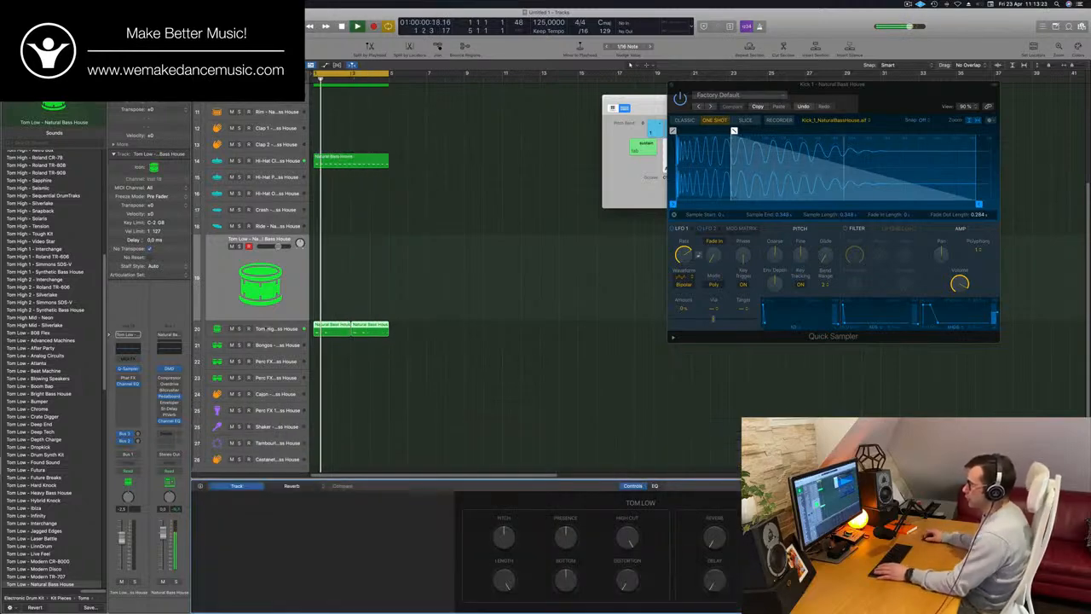
click(265, 329)
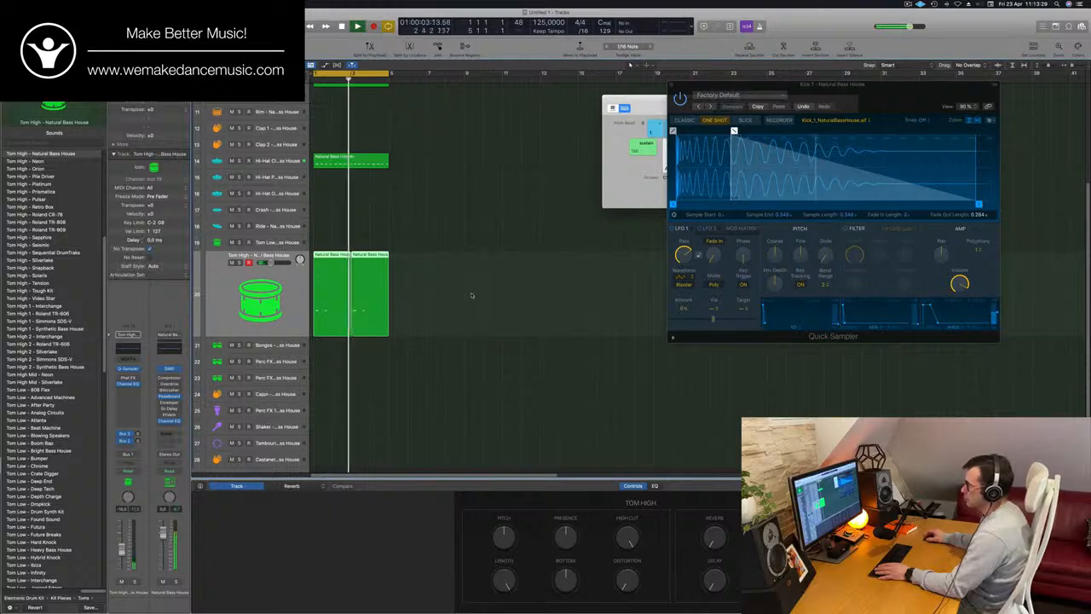
Copy the first Tom High region to the Bongos track and shift both of its notes one beat later
scroll(485, 261, down, 1)
scroll(485, 262, down, 1)
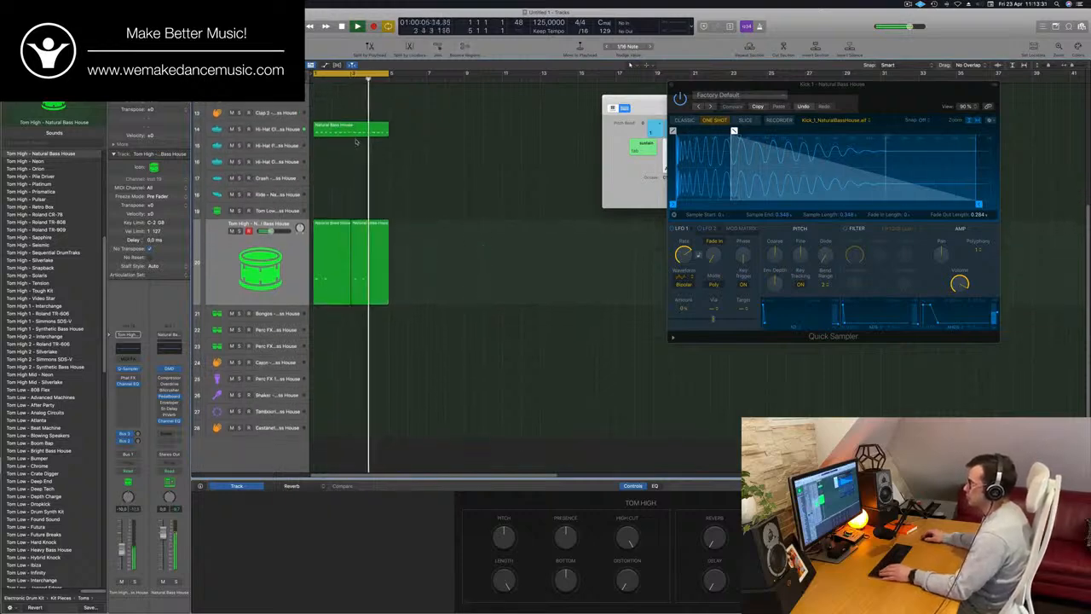
drag(323, 230, 323, 317)
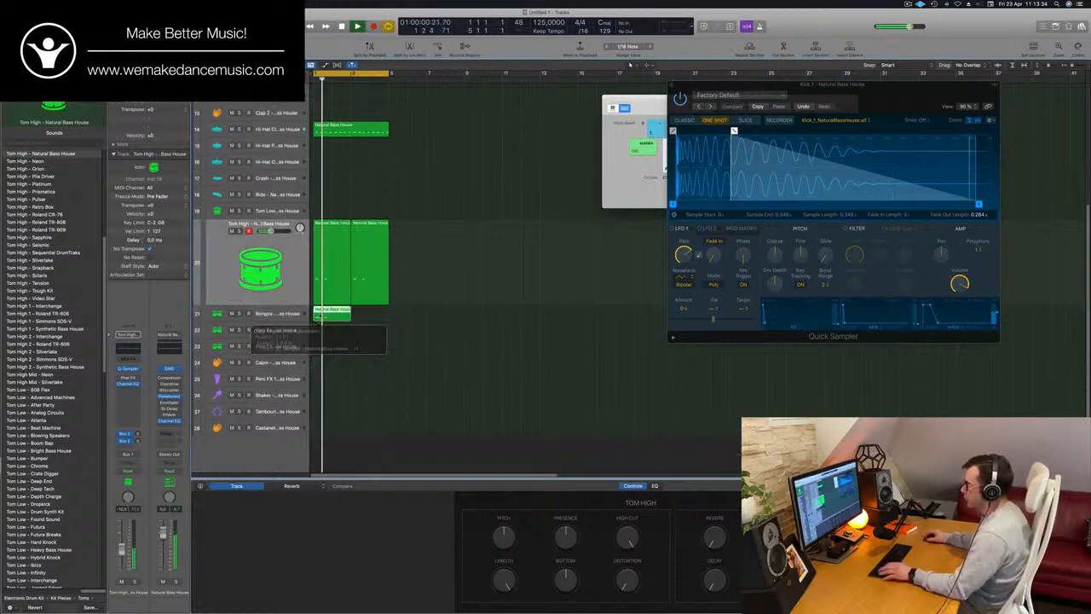
double_click(333, 313)
key(space)
drag(324, 526, 471, 568)
drag(332, 537, 359, 537)
key(space)
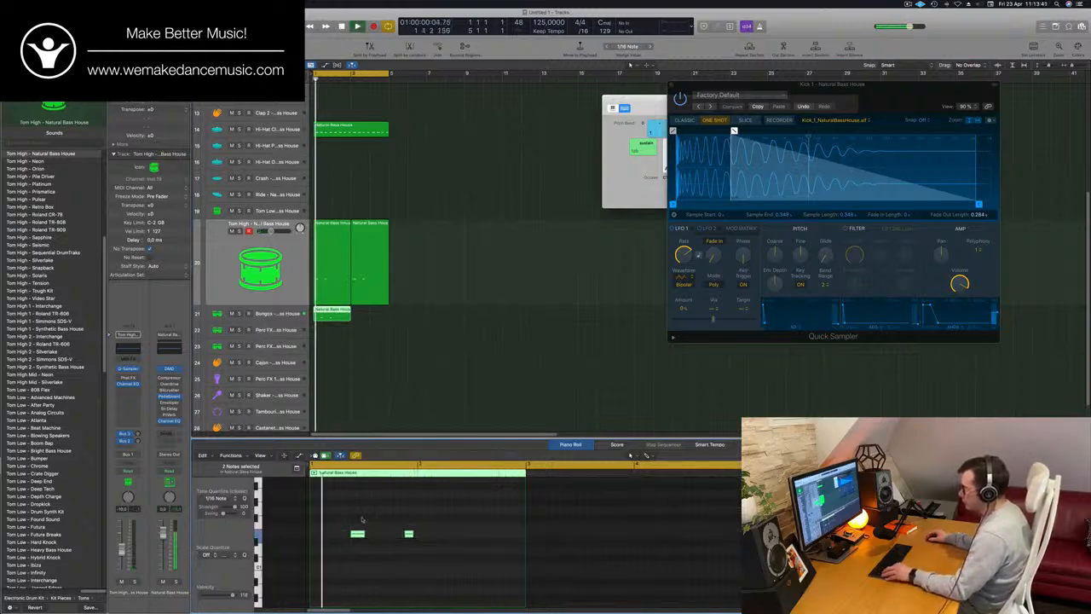
Duplicate the two Bongos notes one bar later and copy the Bongos region to bar 3
scroll(362, 520, down, 2)
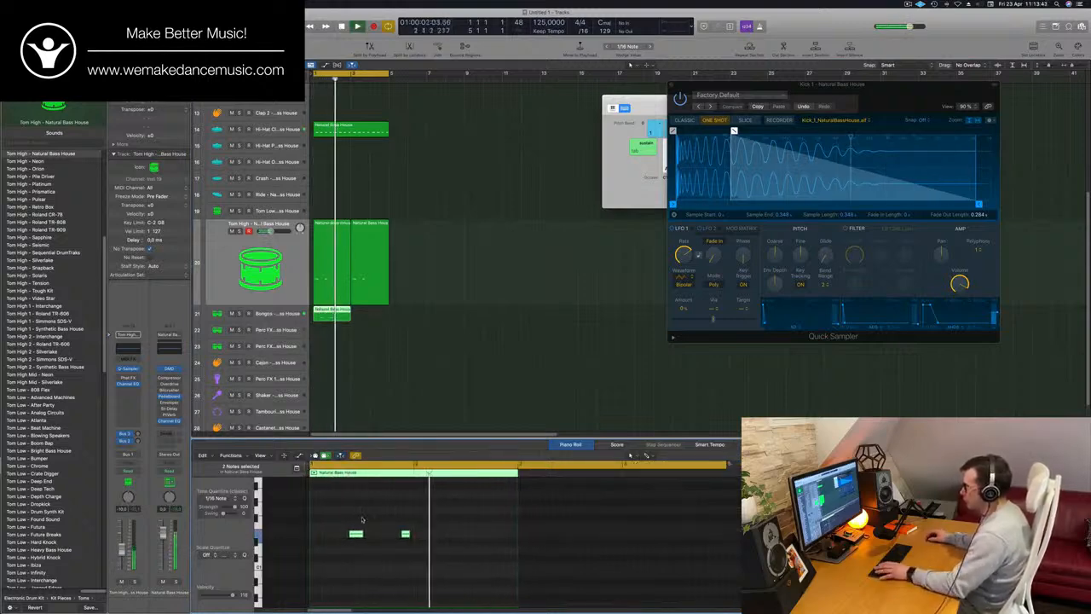
drag(355, 535, 456, 539)
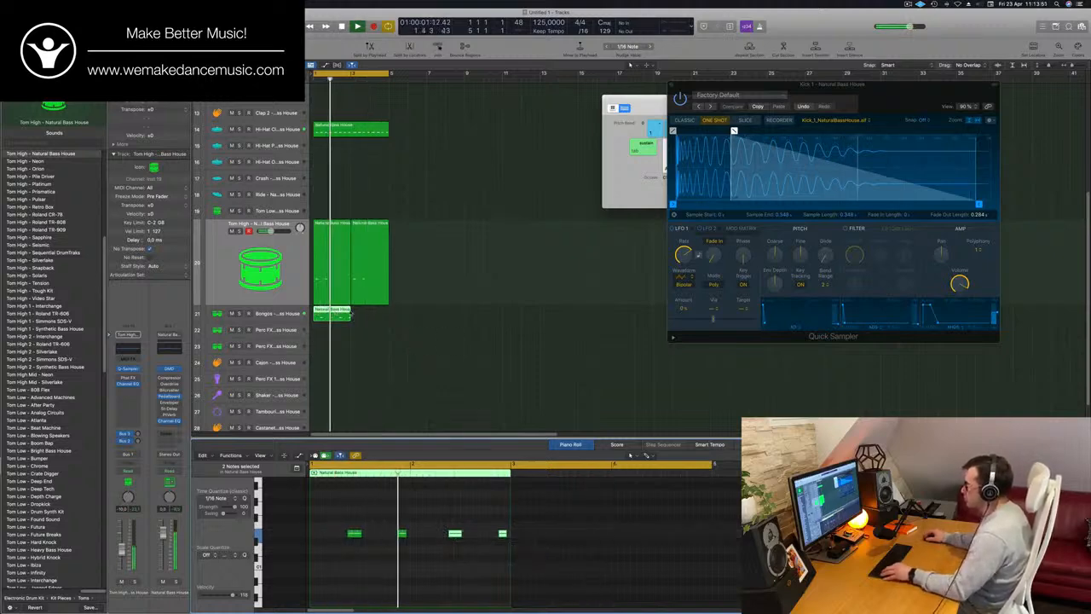
drag(335, 312, 374, 318)
scroll(374, 336, down, 4)
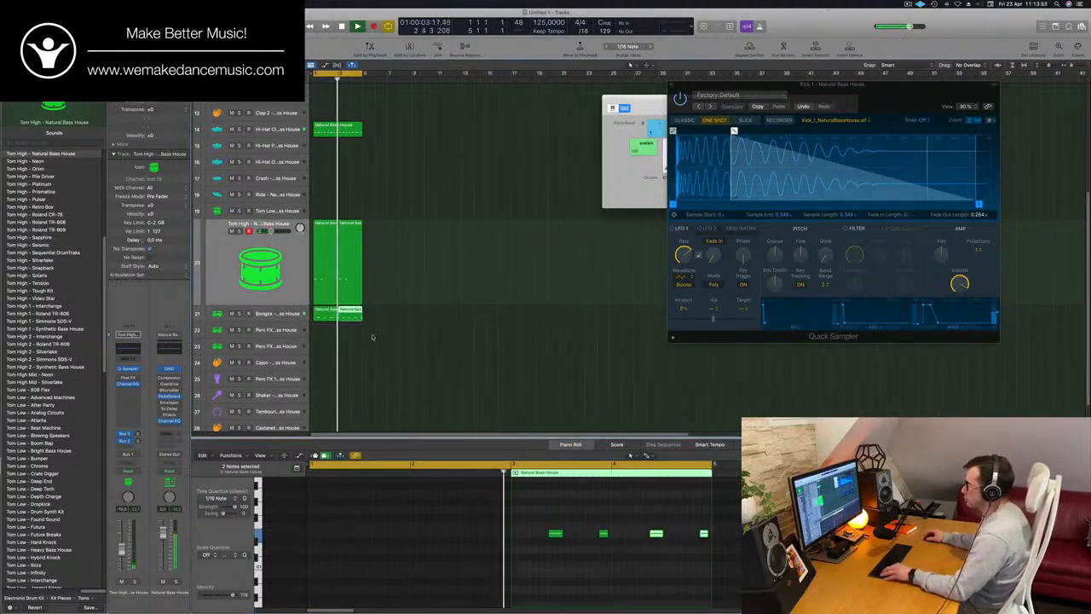
scroll(363, 328, up, 1)
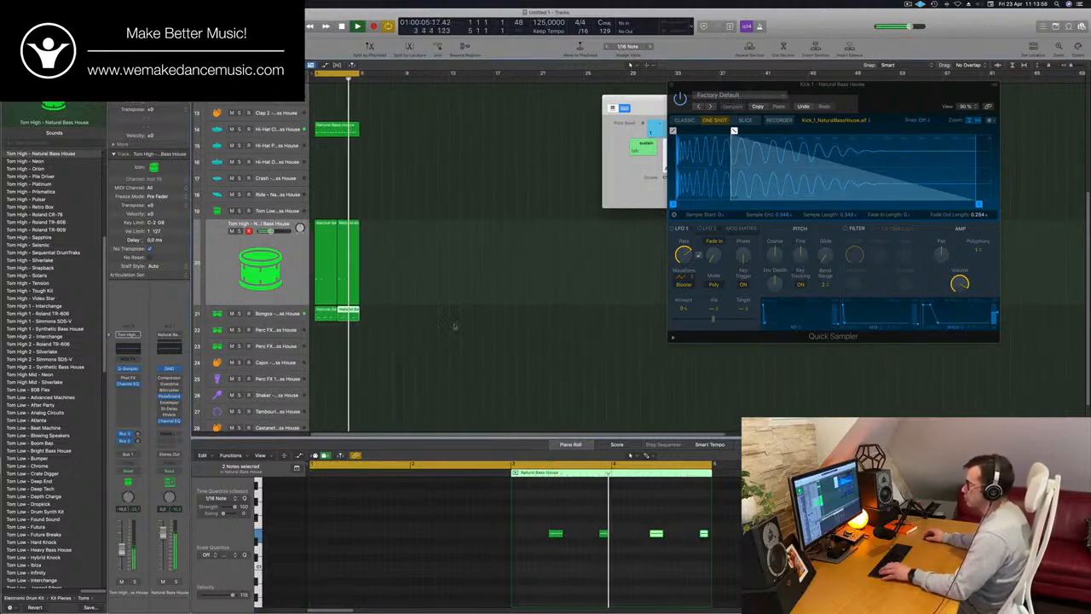
Copy the first Tom High region to the Perc FX 2 track and select its two notes
click(325, 224)
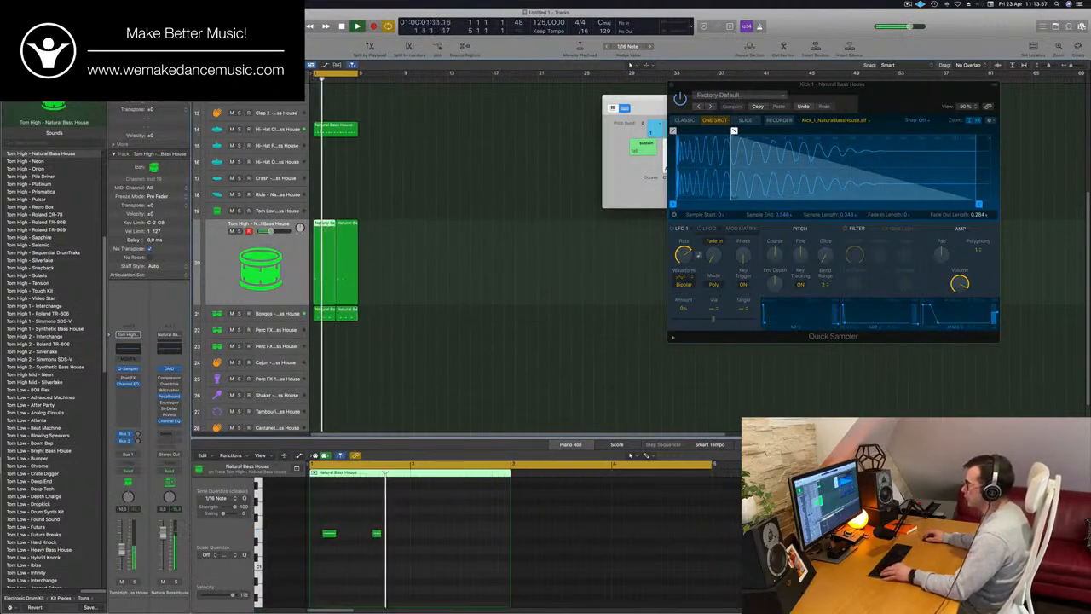
drag(326, 226, 324, 331)
key(space)
drag(404, 531, 314, 553)
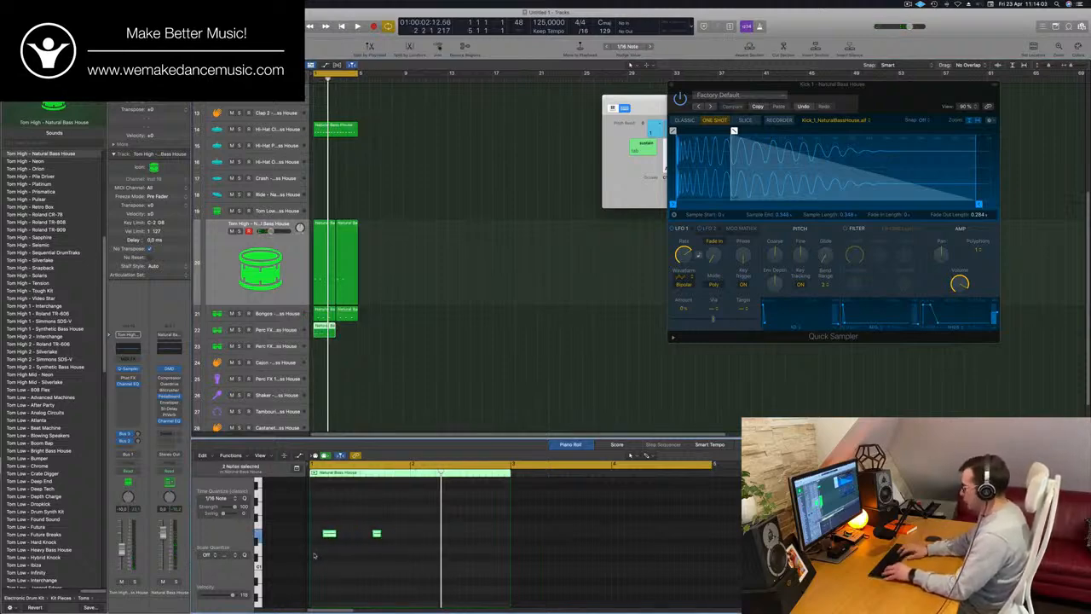
scroll(449, 429, down, 2)
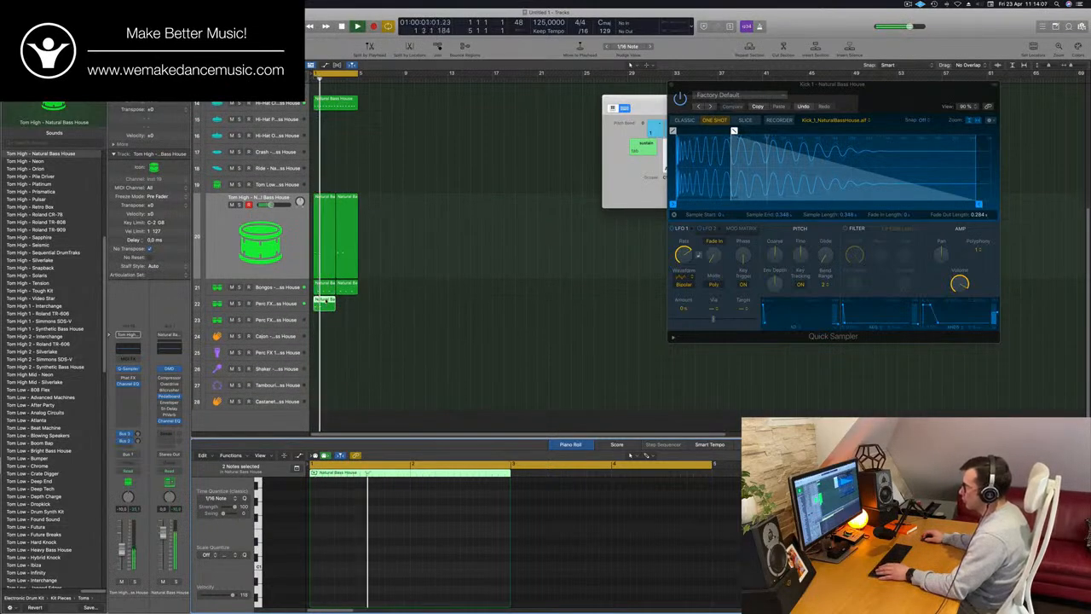
Duplicate the two Perc FX 2 notes one bar later and copy that region to bar 3
key(e)
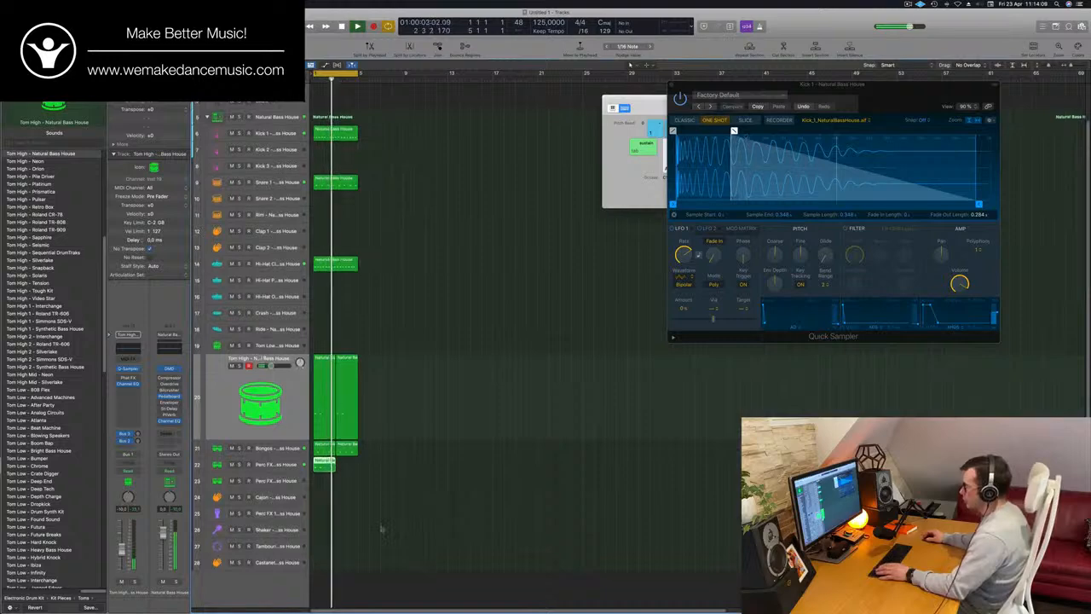
key(e)
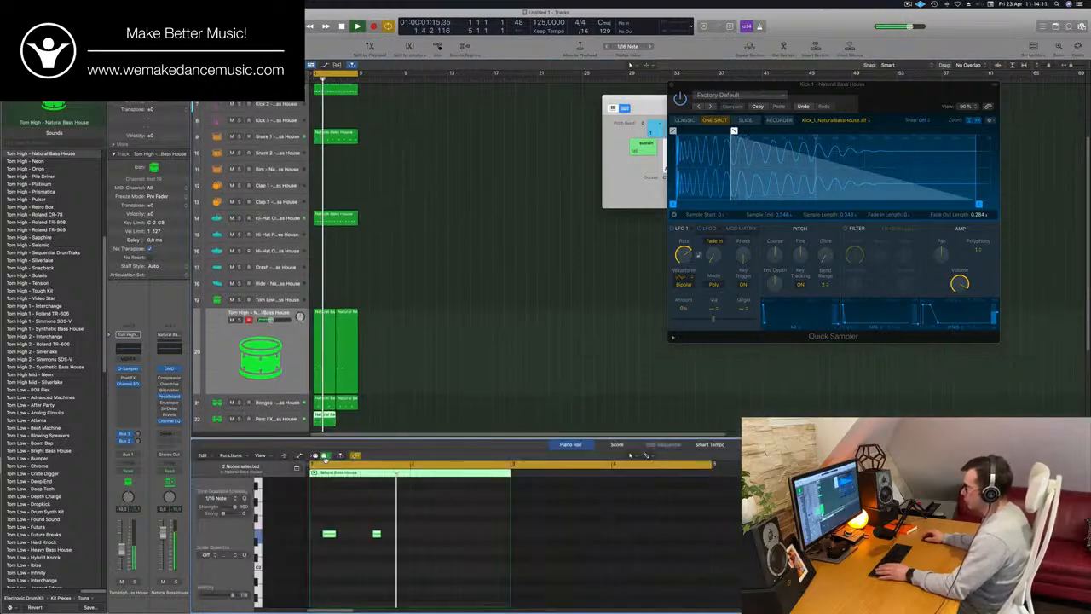
click(347, 540)
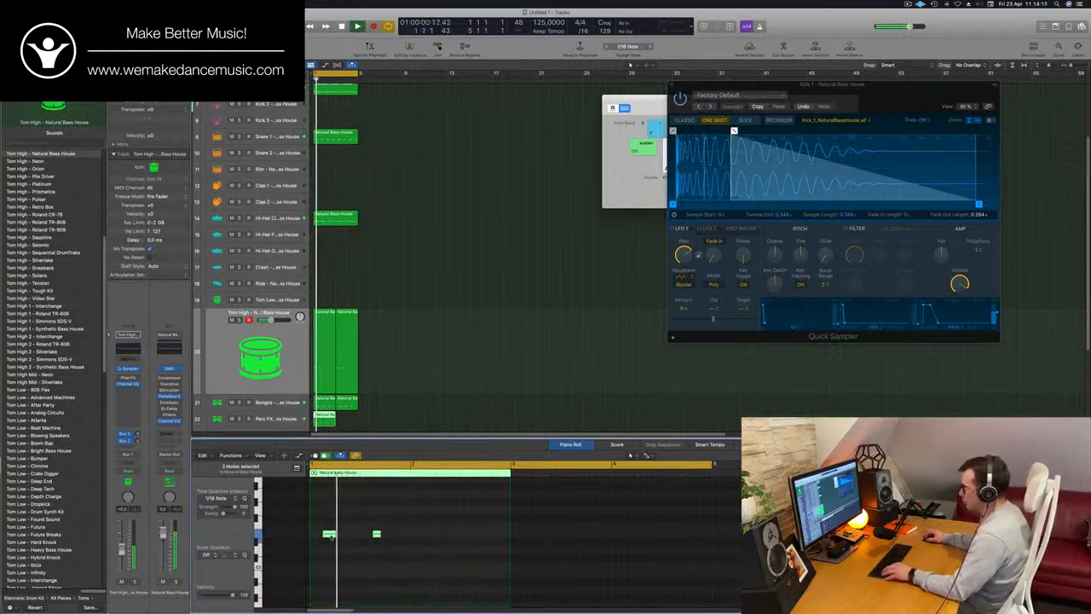
drag(329, 535, 431, 540)
drag(325, 417, 355, 420)
Select the Perc FX 2 track and adjust its send to the delay bus
click(254, 423)
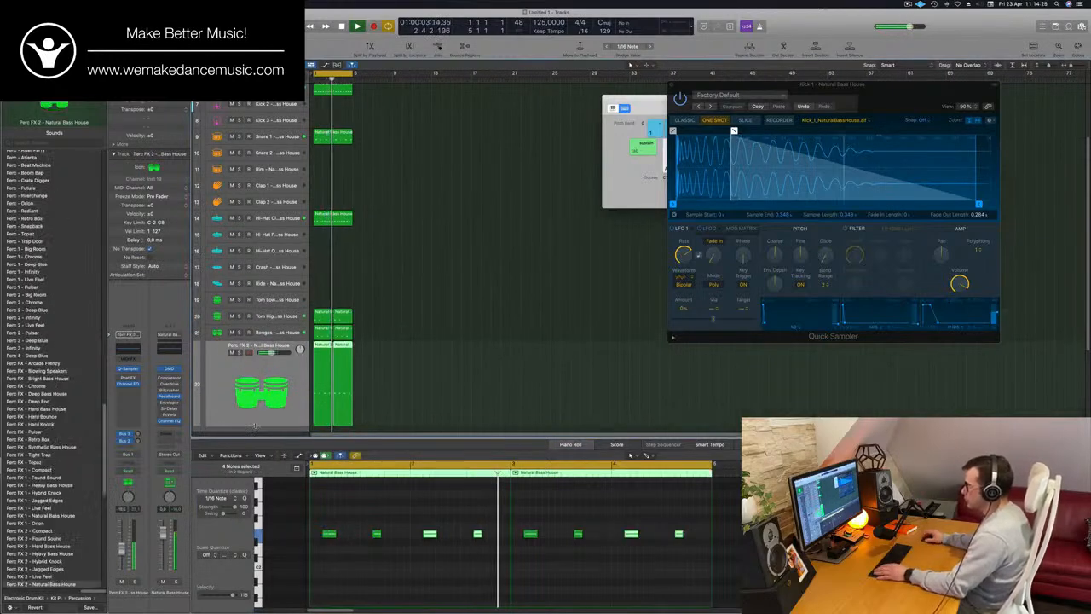
click(138, 434)
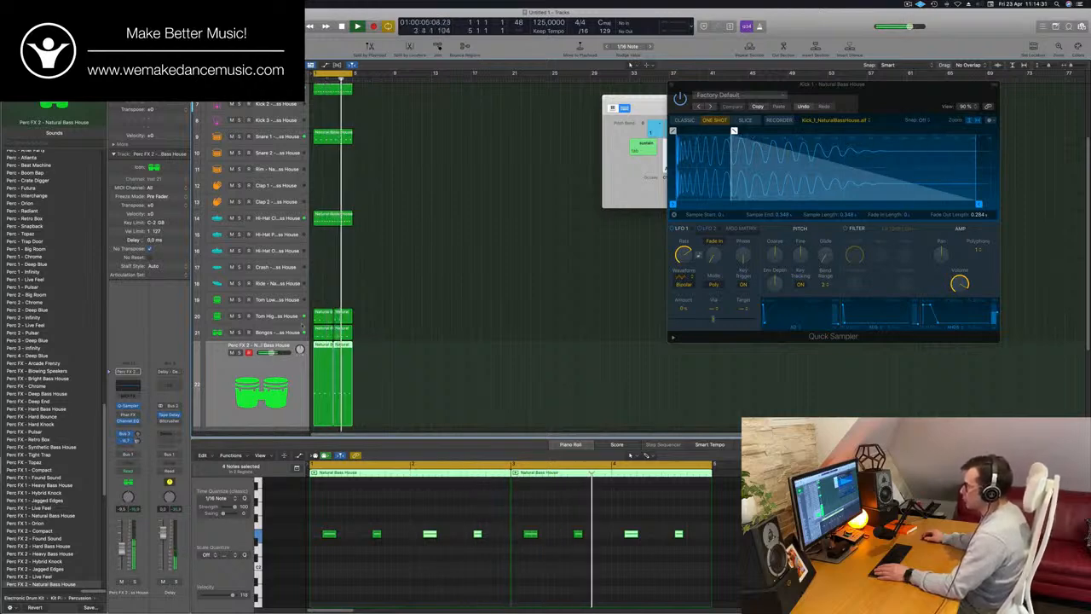
scroll(258, 370, down, 2)
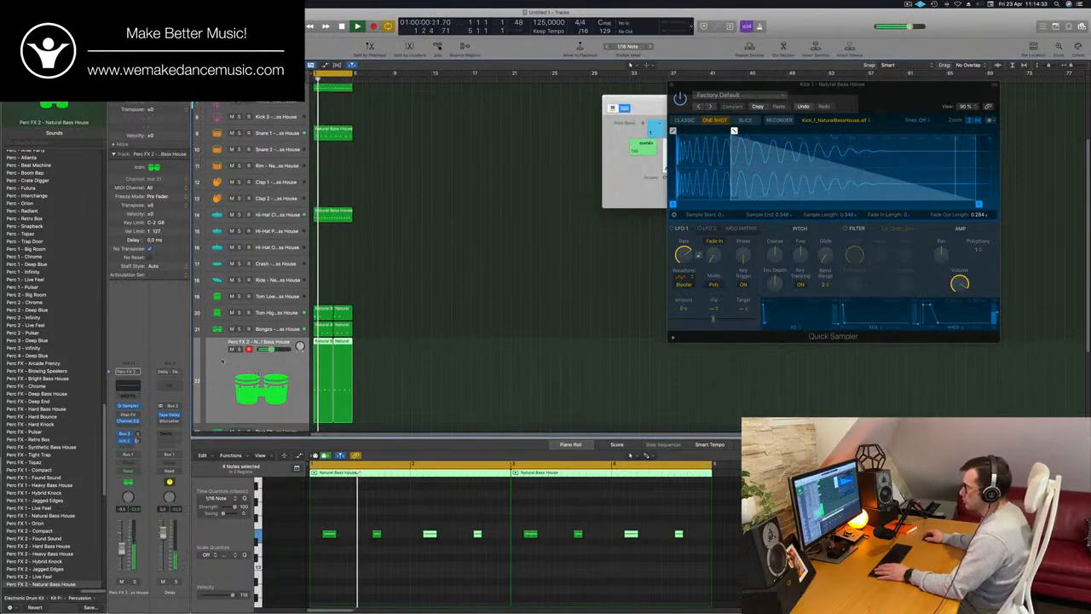
Move both Perc FX 2 regions to the Perc FX track directly below and select all of their notes
drag(393, 340, 328, 367)
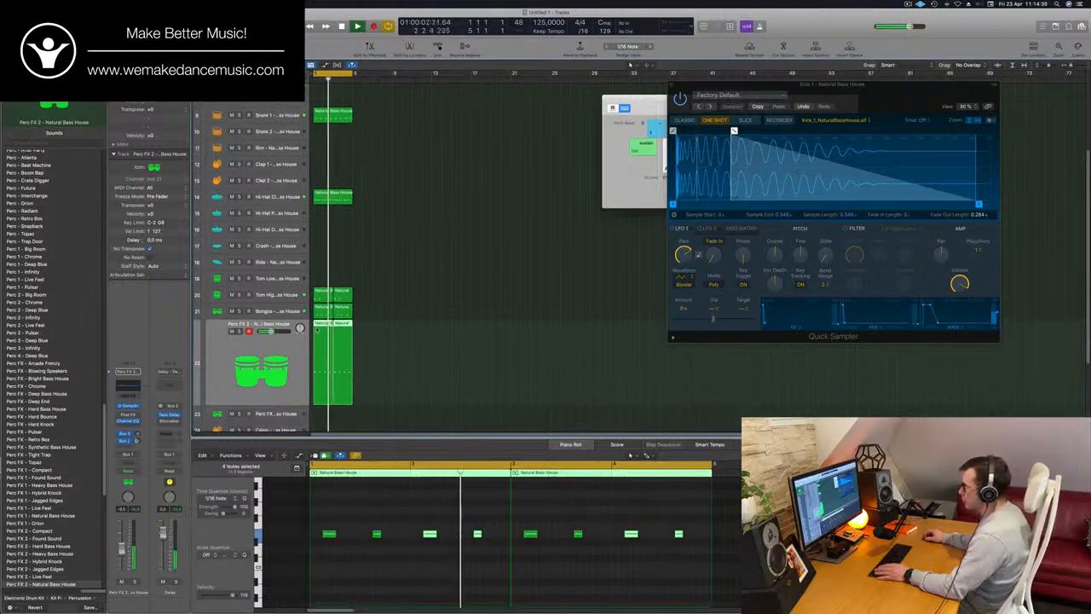
drag(317, 327, 316, 416)
scroll(373, 408, down, 4)
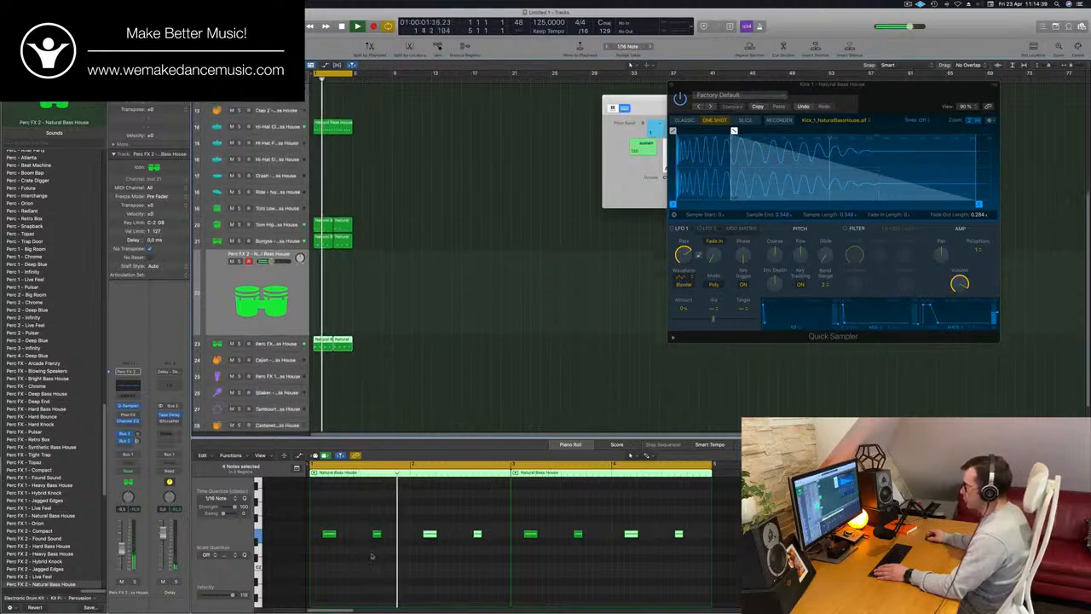
key(super+a)
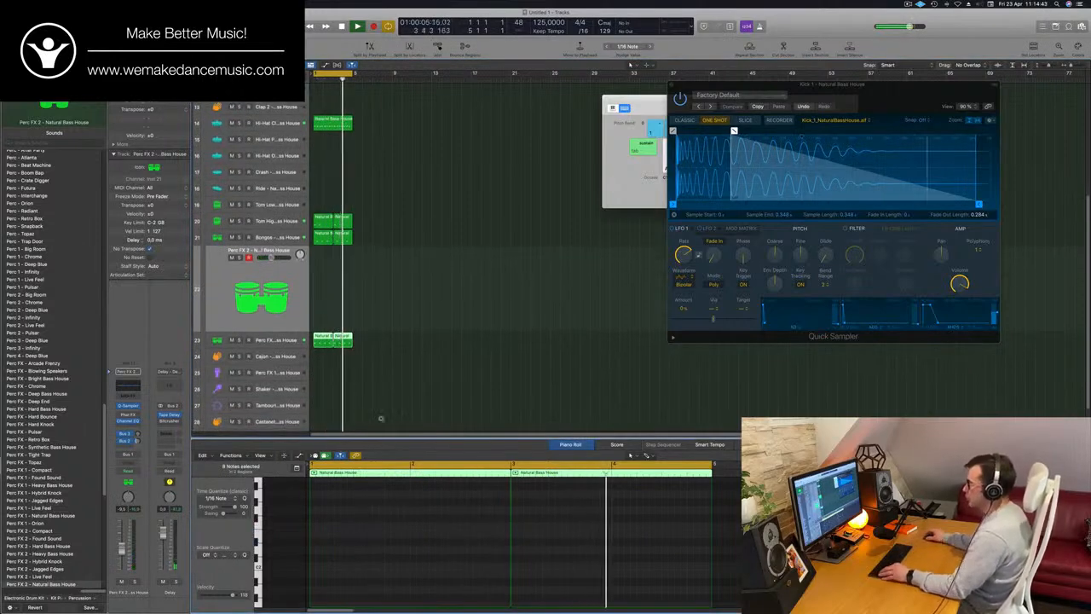
scroll(482, 321, up, 3)
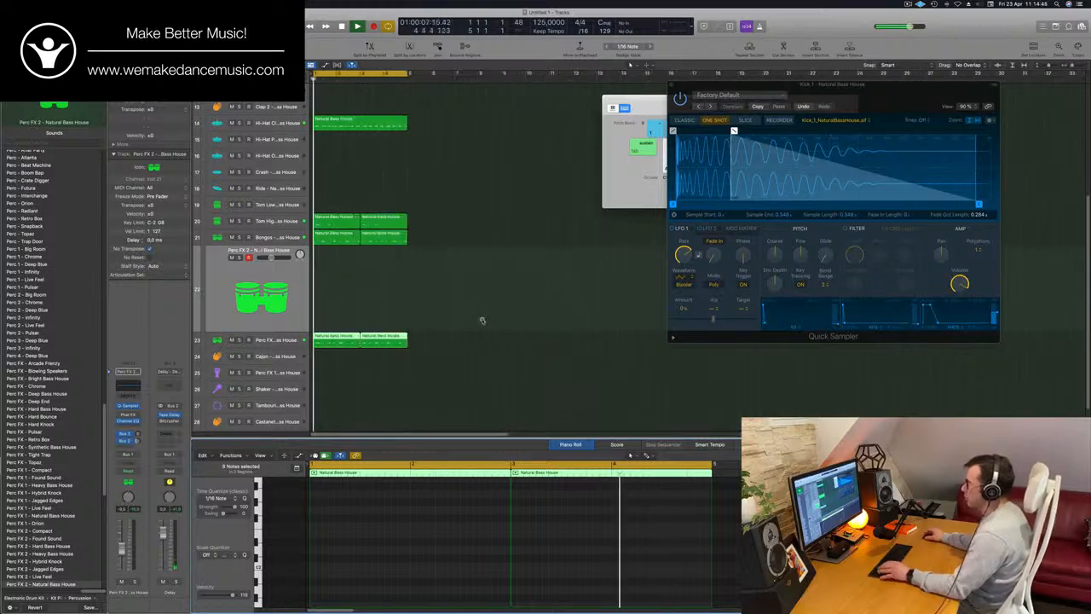
Copy the first Tom High region to the Tom Low track and move its two notes to start at bar 2
click(341, 223)
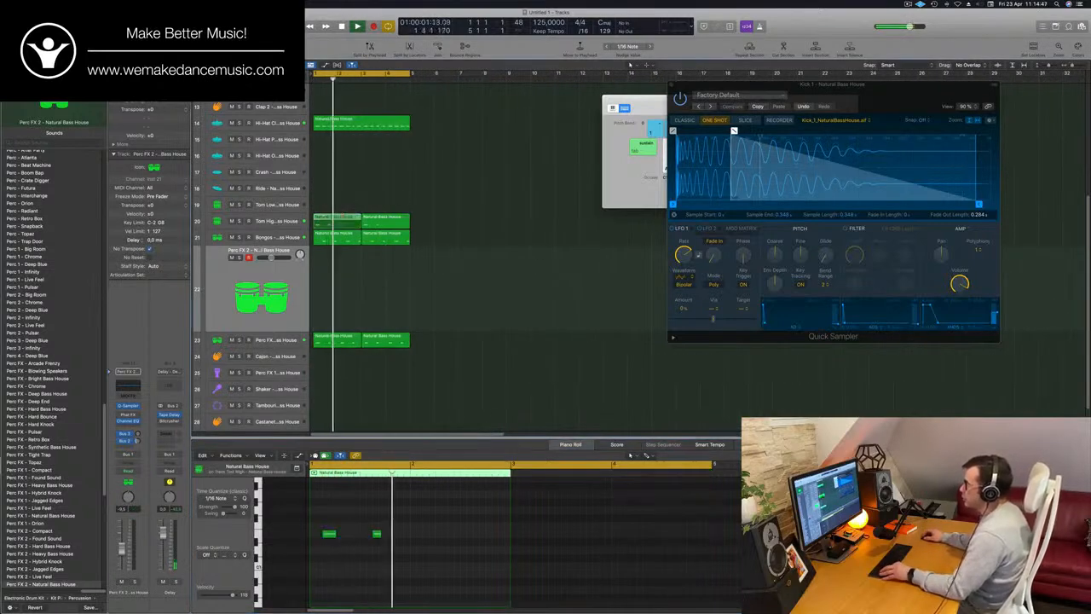
drag(341, 222, 341, 206)
drag(319, 517, 392, 552)
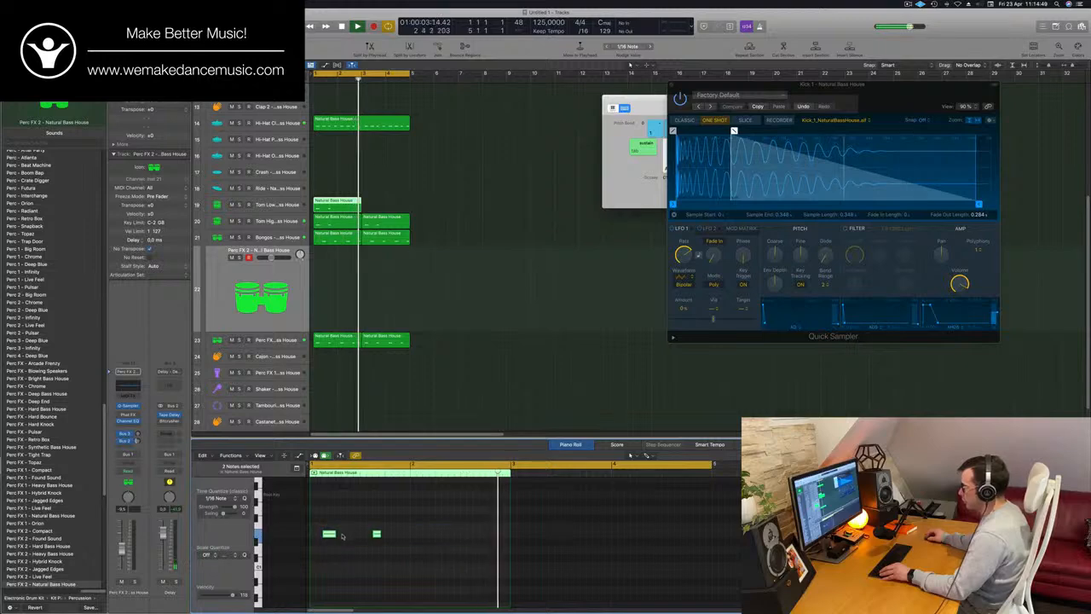
drag(331, 535, 421, 540)
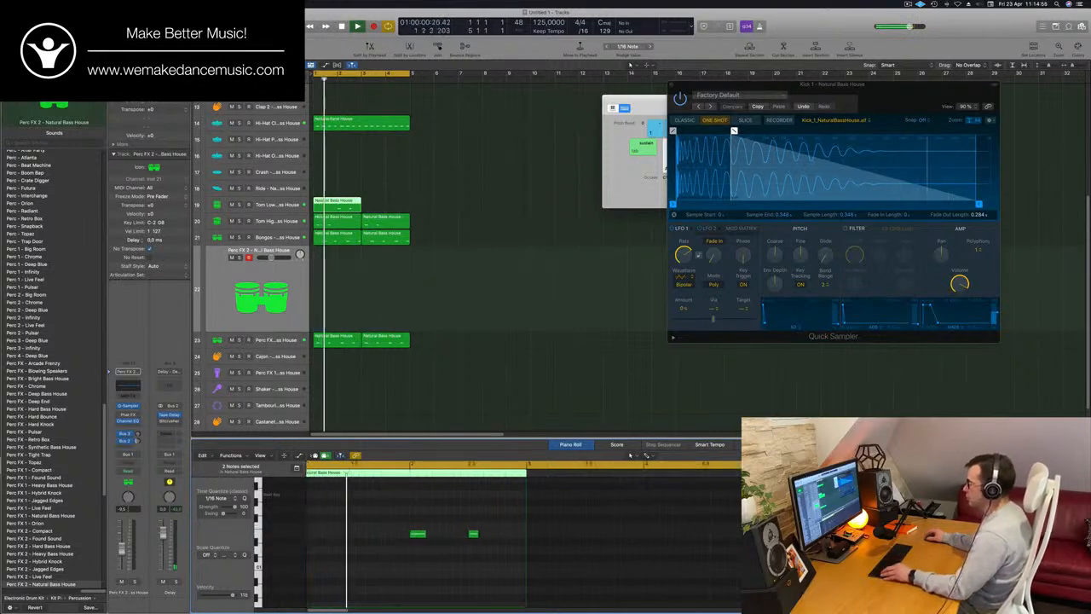
Copy the two-bar Tom Low region to bar 3 so the pattern fills the four-bar loop
scroll(329, 549, down, 3)
scroll(329, 547, down, 10)
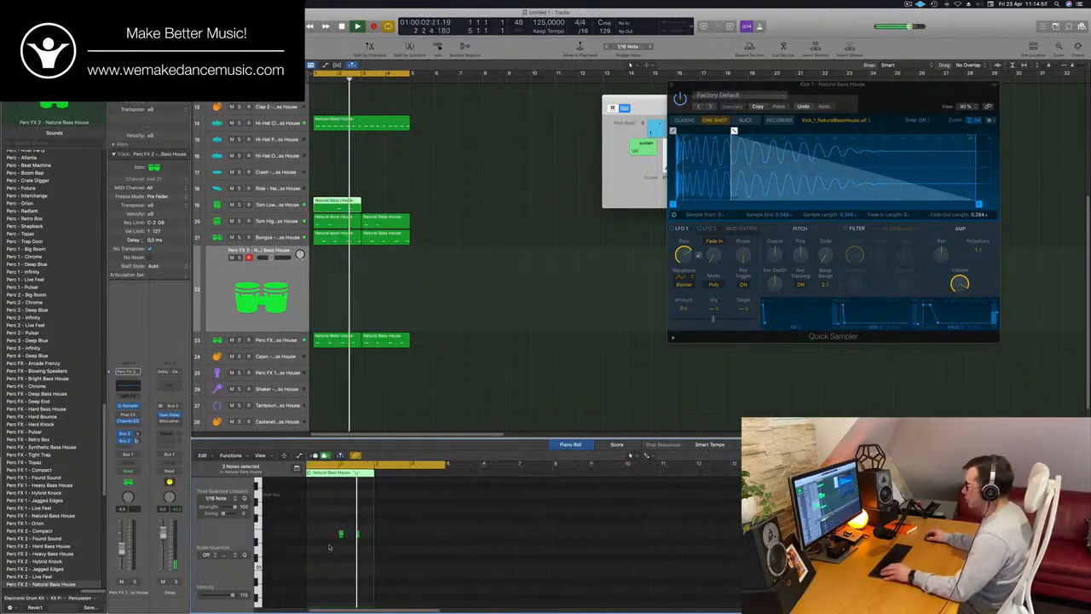
scroll(375, 204, up, 5)
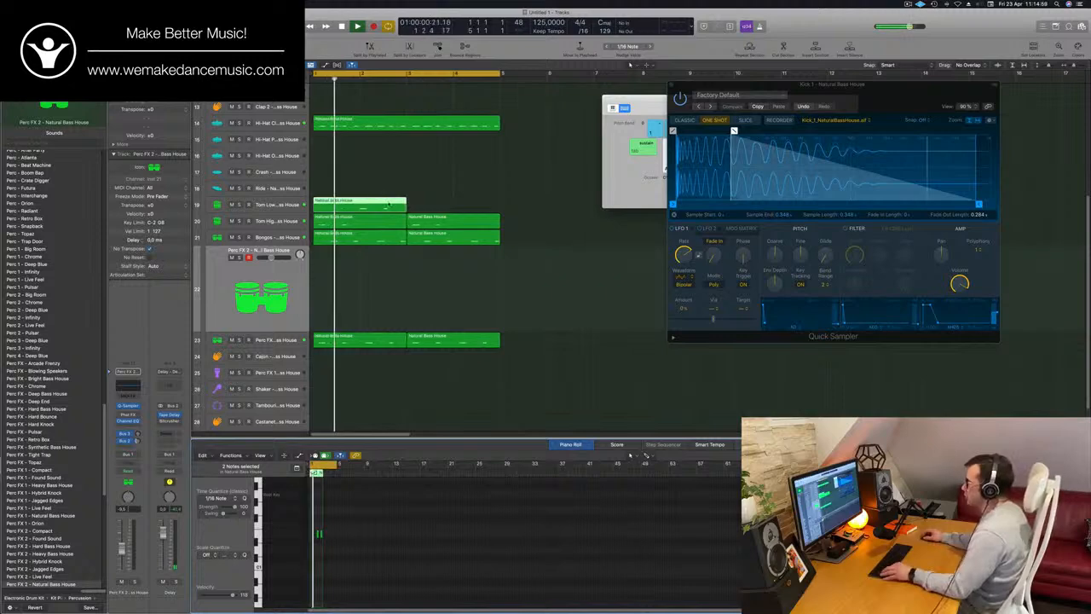
drag(388, 205, 482, 205)
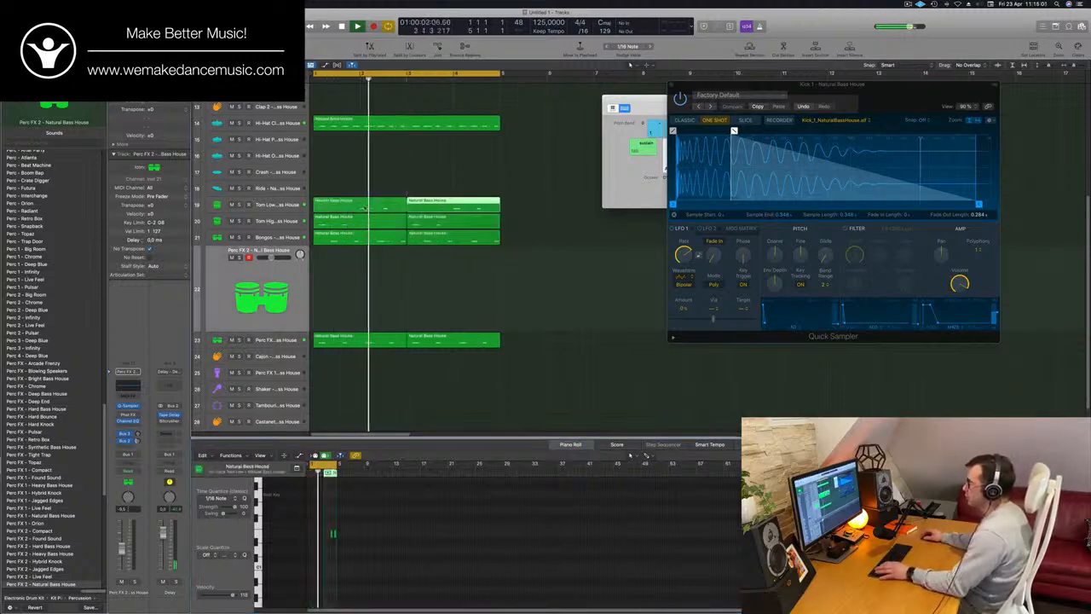
Lower the coarse pitch of the Tom Low sample in its Quick Sampler and close the plug-in window
click(286, 205)
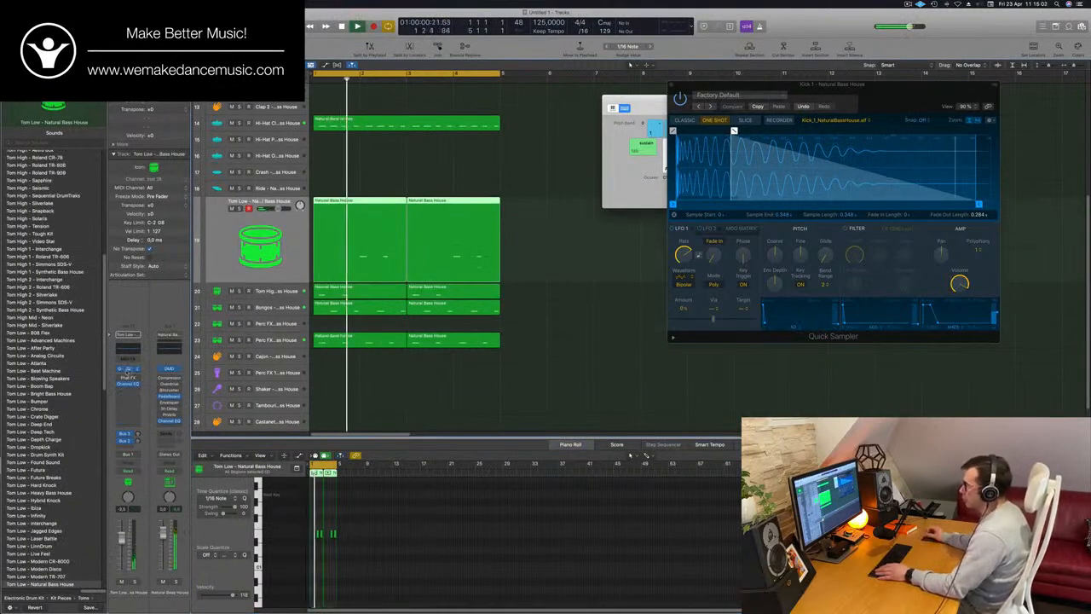
click(126, 372)
drag(561, 104, 624, 124)
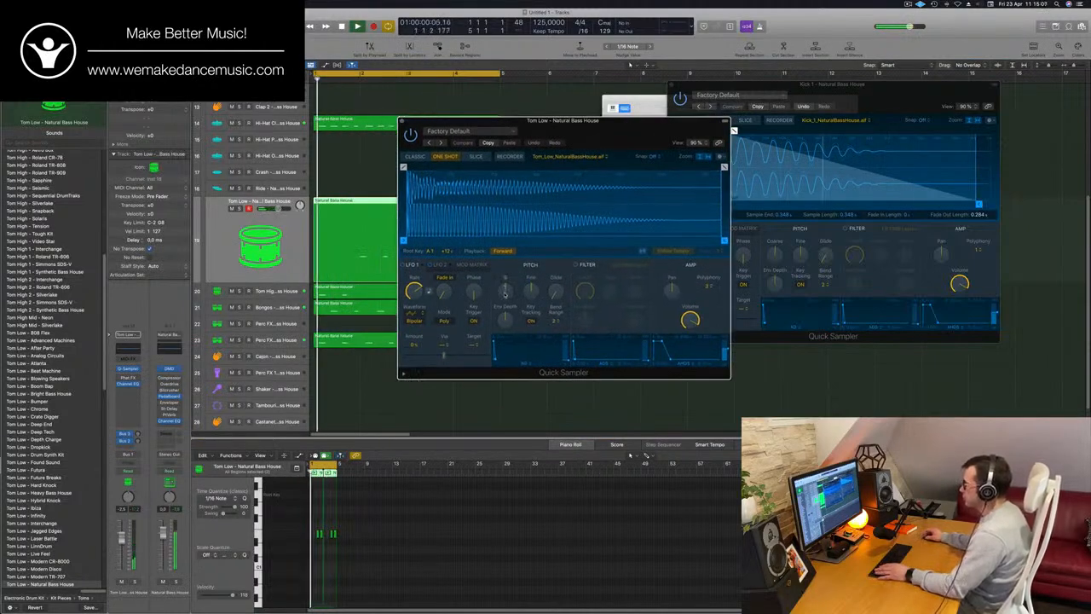
drag(504, 294, 506, 316)
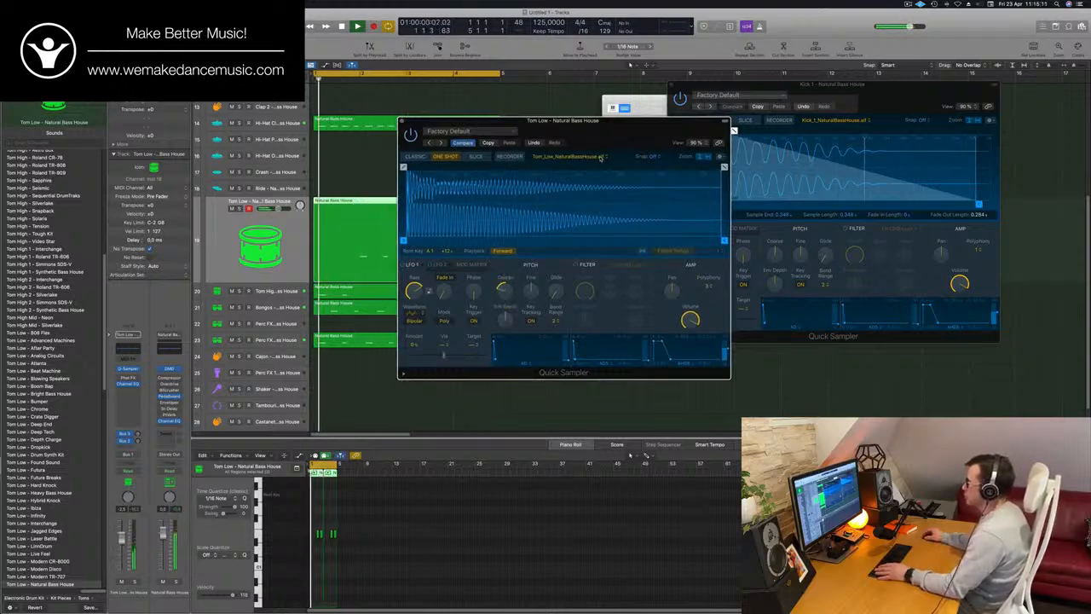
drag(600, 158, 693, 148)
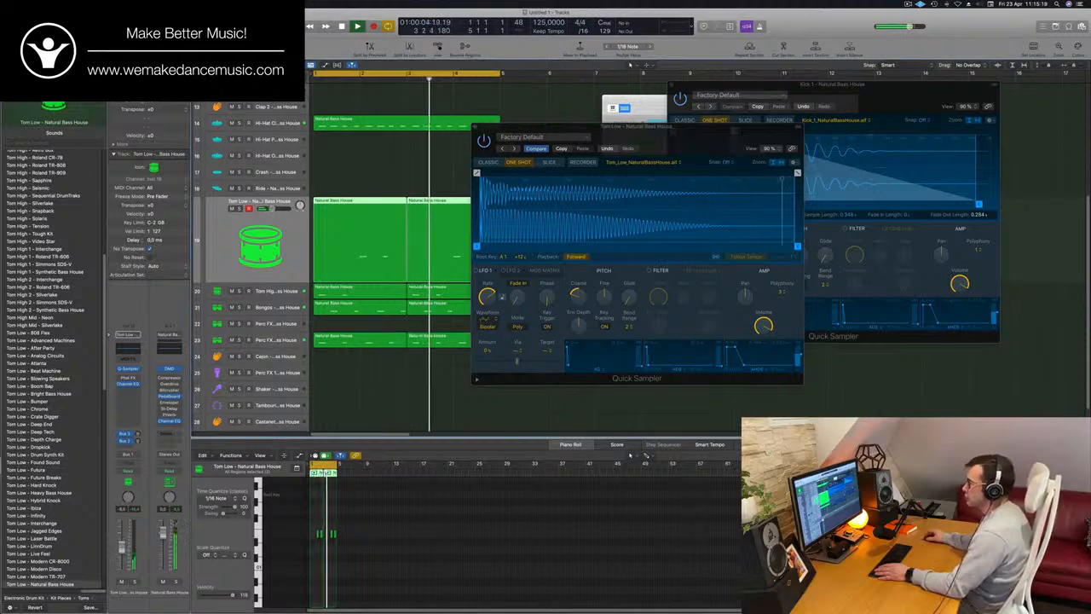
drag(512, 128, 379, 157)
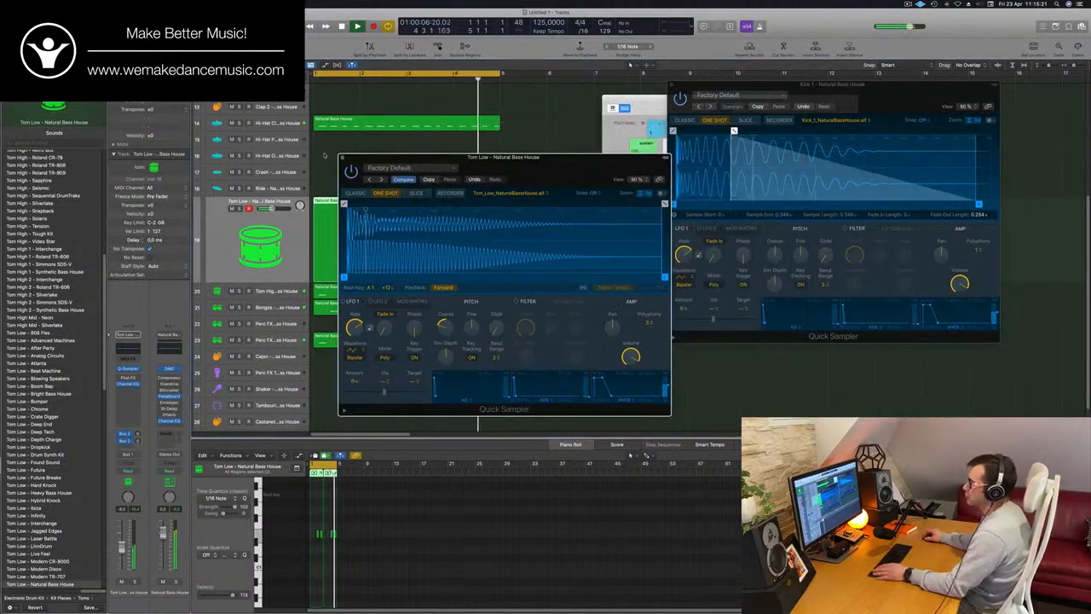
click(342, 157)
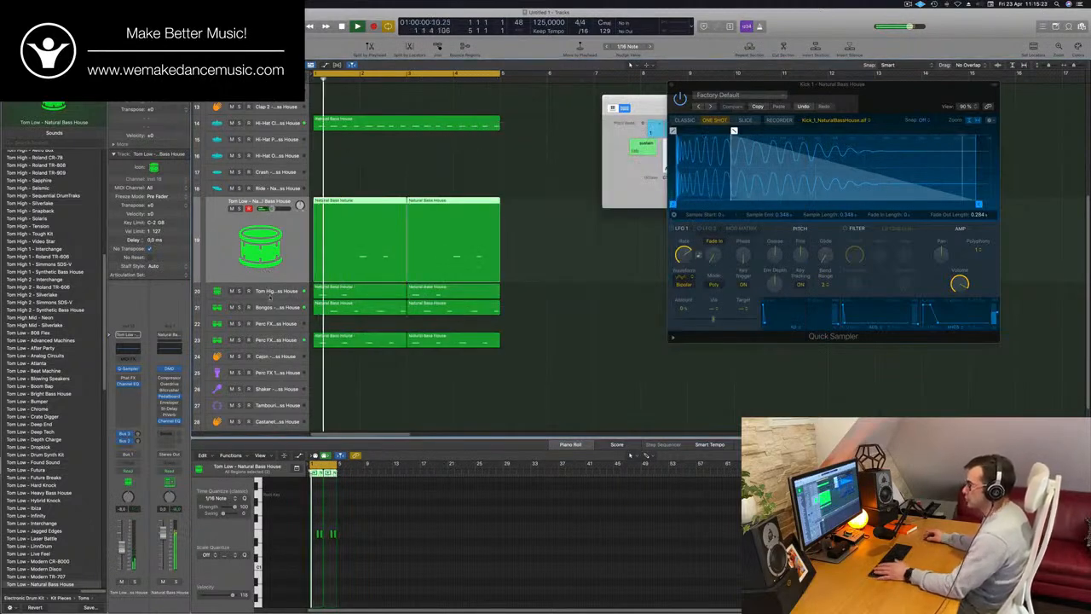
Listen to the Tom High track soloed and within the full loop, and adjust its volume
key(Down)
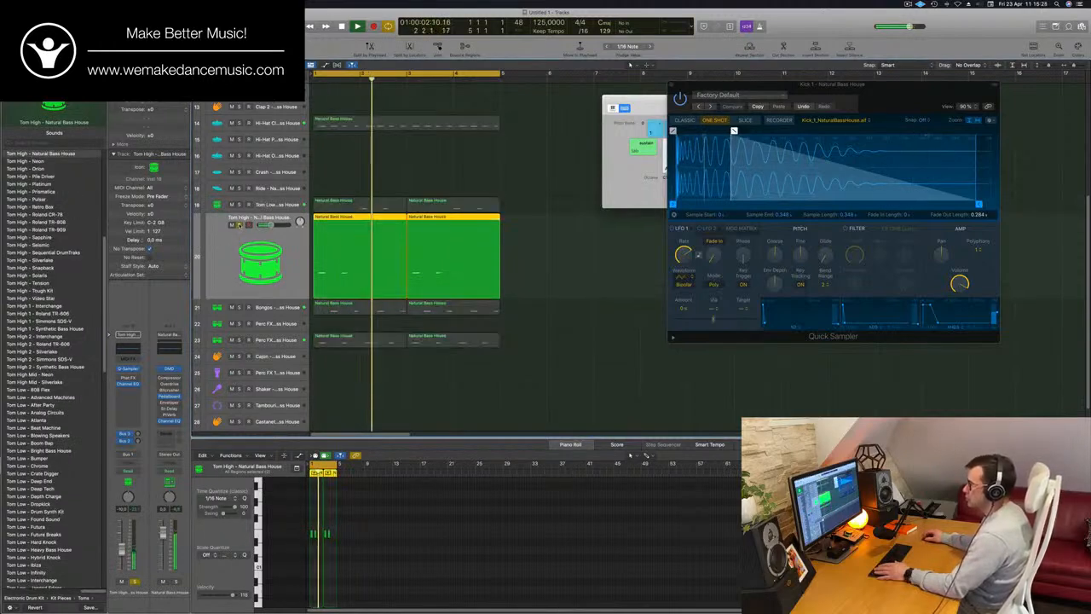
key(Return)
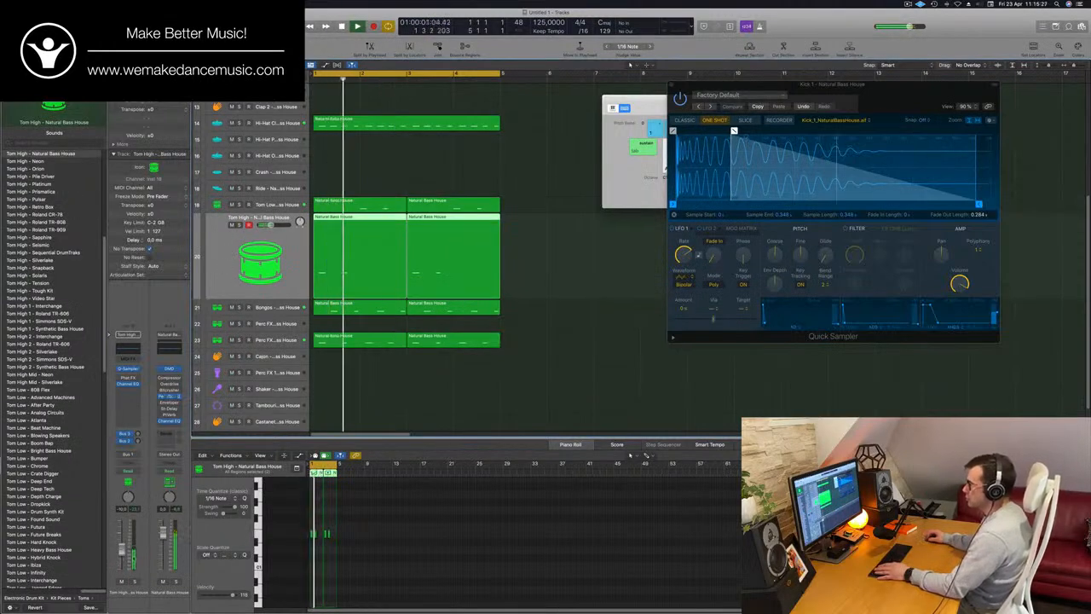
key(Return)
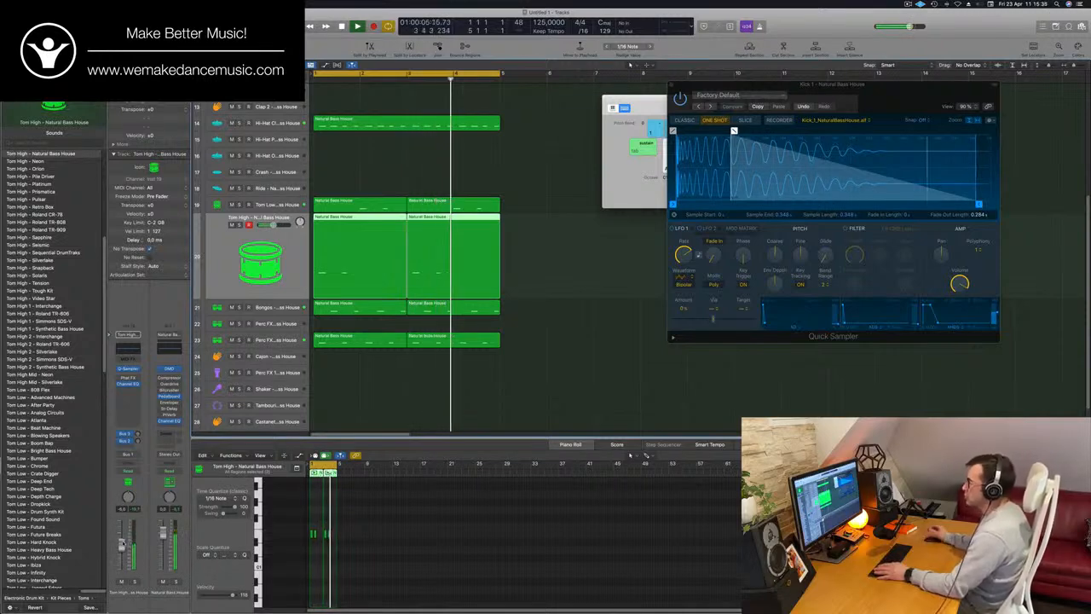
Copy the four-bar closed hi-hat region to the Hi-Hat Pedal track directly below
scroll(370, 267, up, 5)
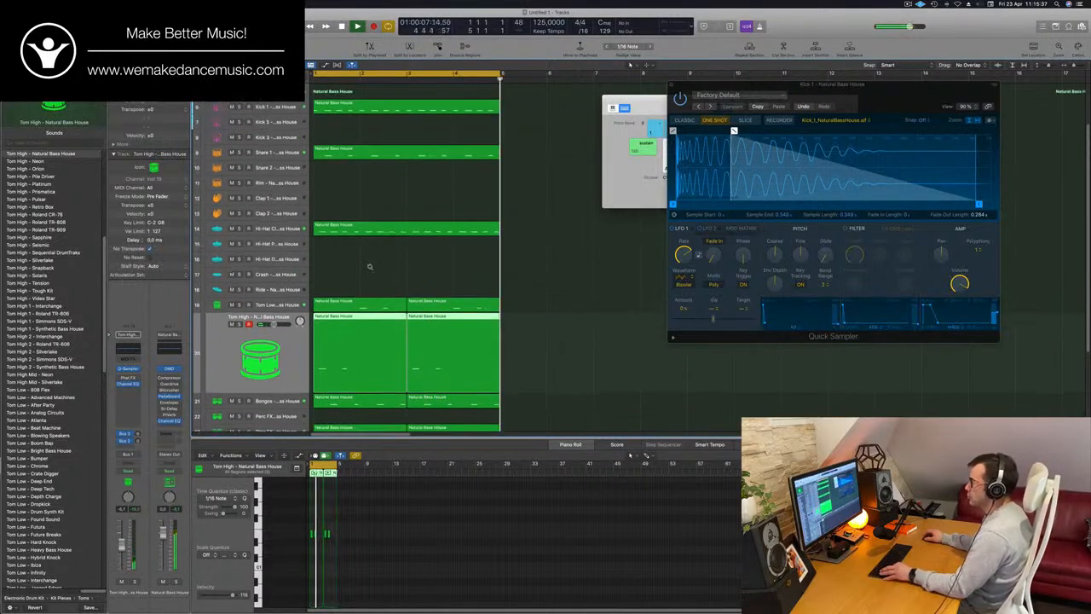
scroll(370, 267, up, 3)
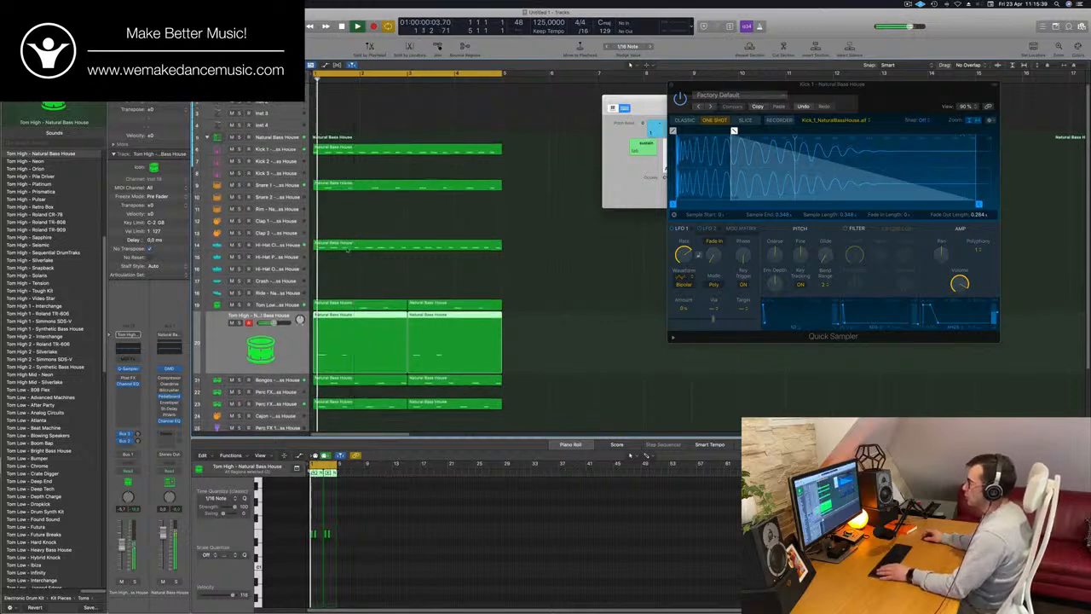
click(365, 244)
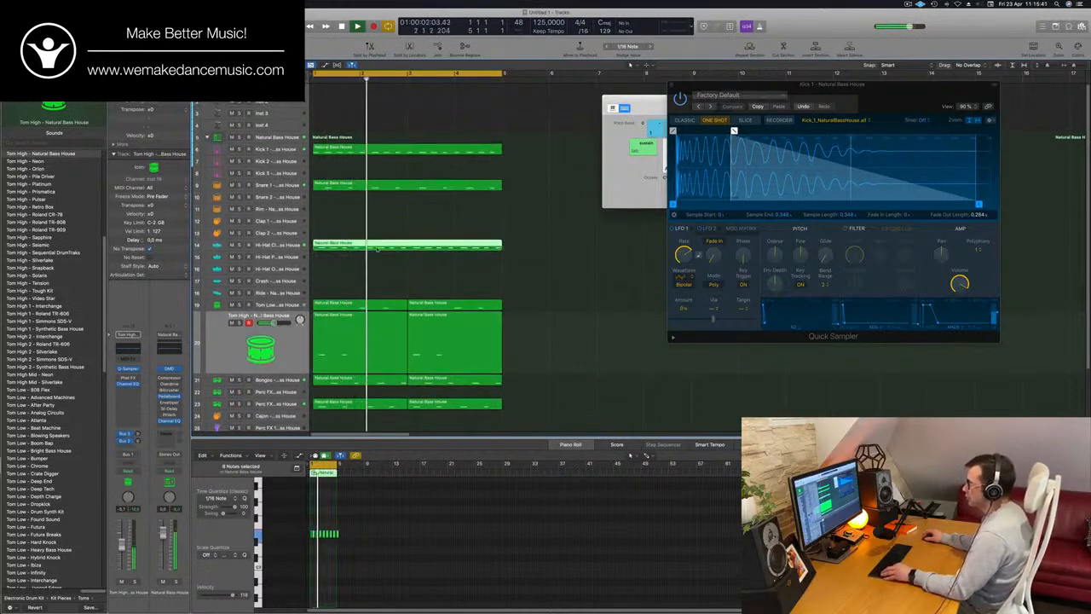
drag(382, 249, 382, 256)
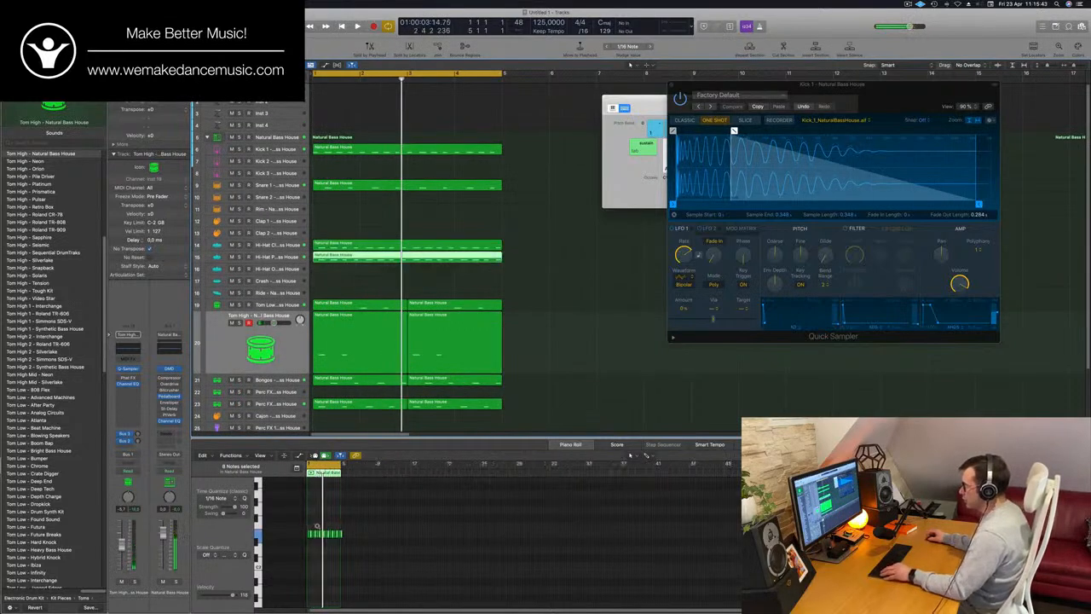
Duplicate all notes in the Hi-Hat Pedal region at an offset to make the pattern denser, and play the loop
key(z)
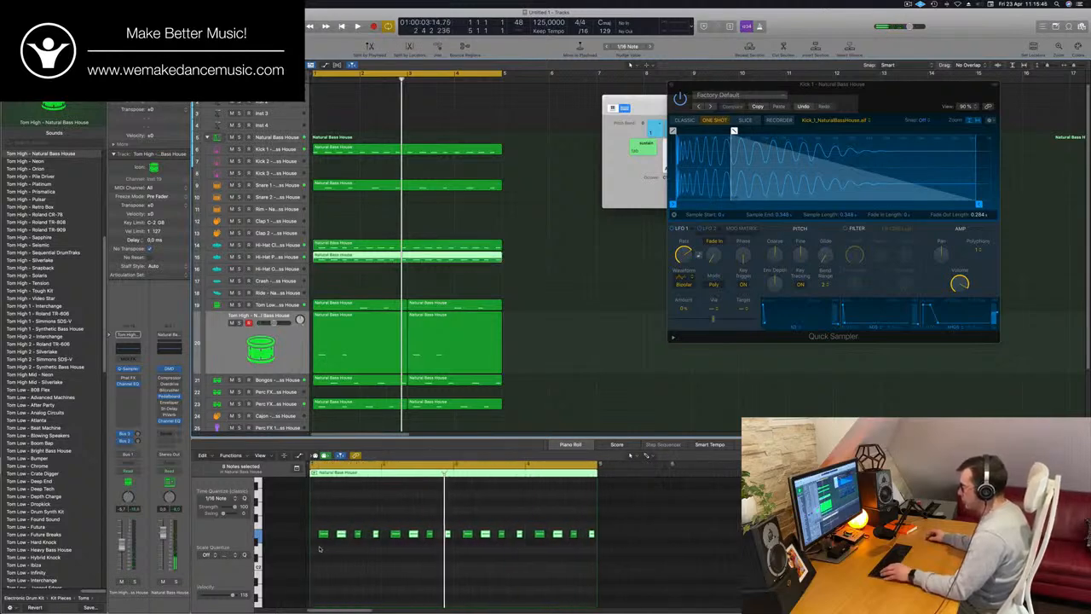
drag(607, 522, 609, 521)
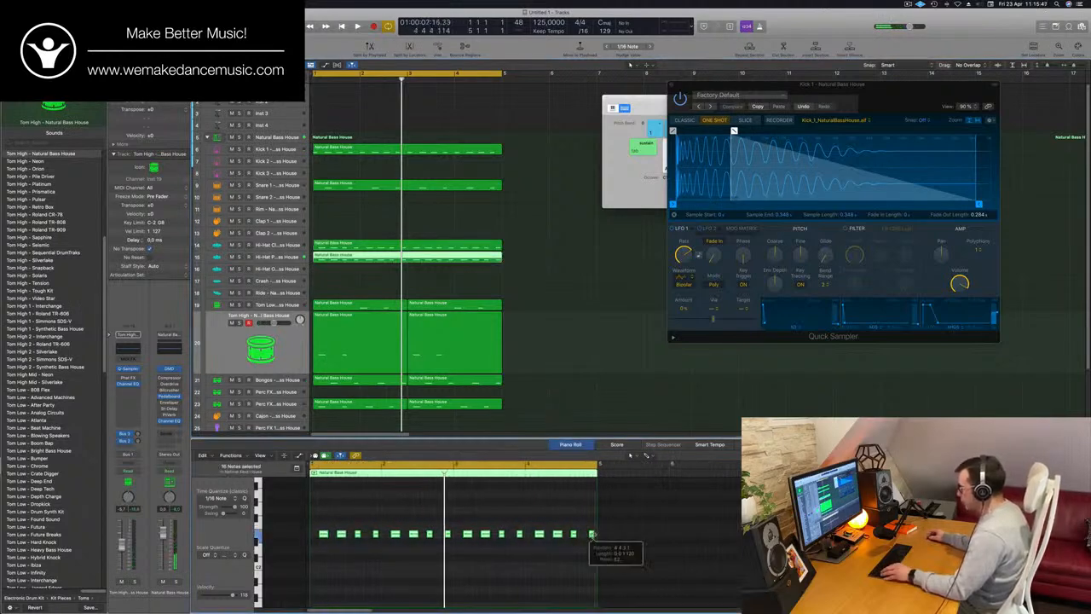
key(z)
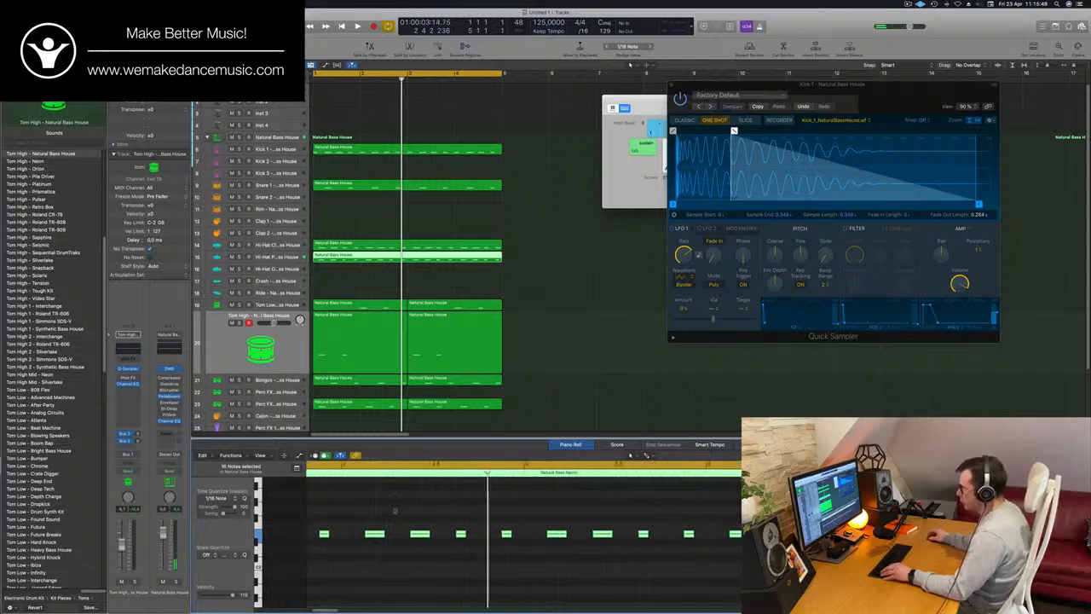
drag(334, 533, 321, 535)
key(space)
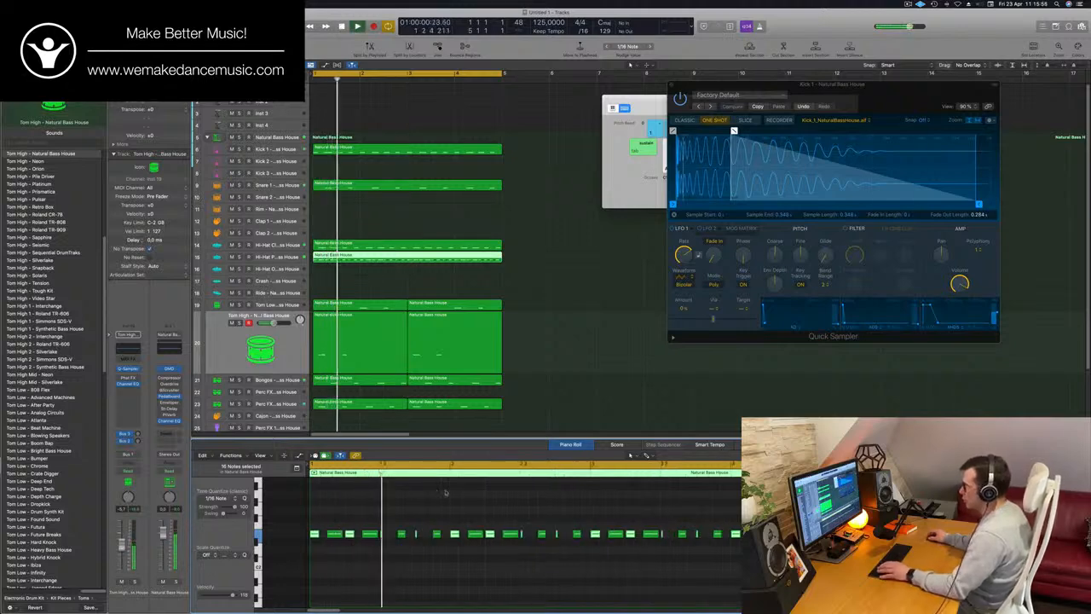
Relocate the Hi-Hat Pedal region to the Ride track by way of Hi-Hat Open, and transpose all its notes by an octave
click(367, 254)
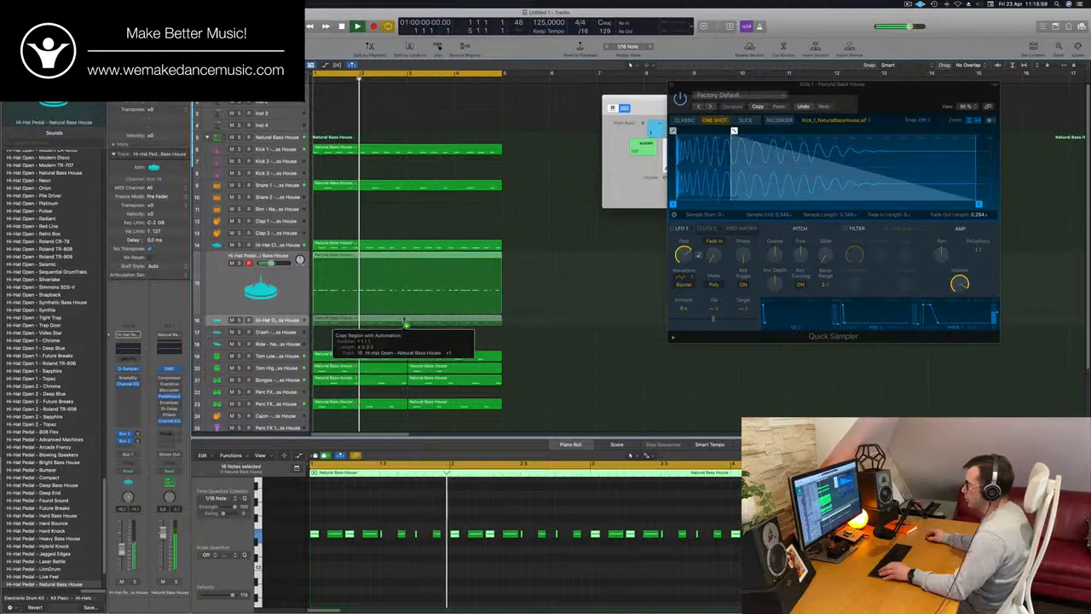
key(Delete)
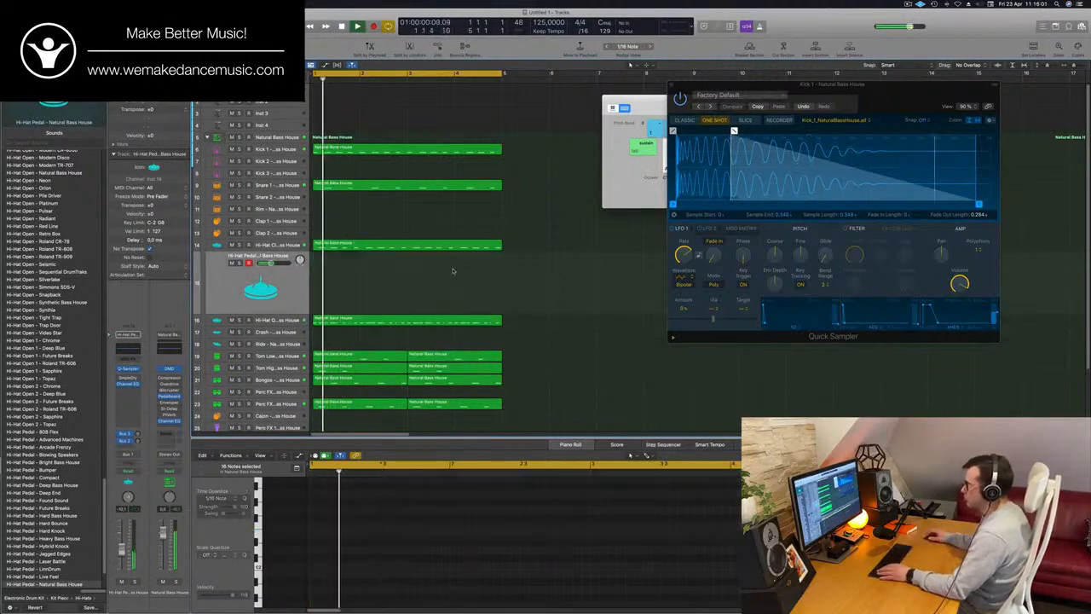
drag(391, 322, 390, 345)
scroll(368, 517, down, 2)
click(394, 515)
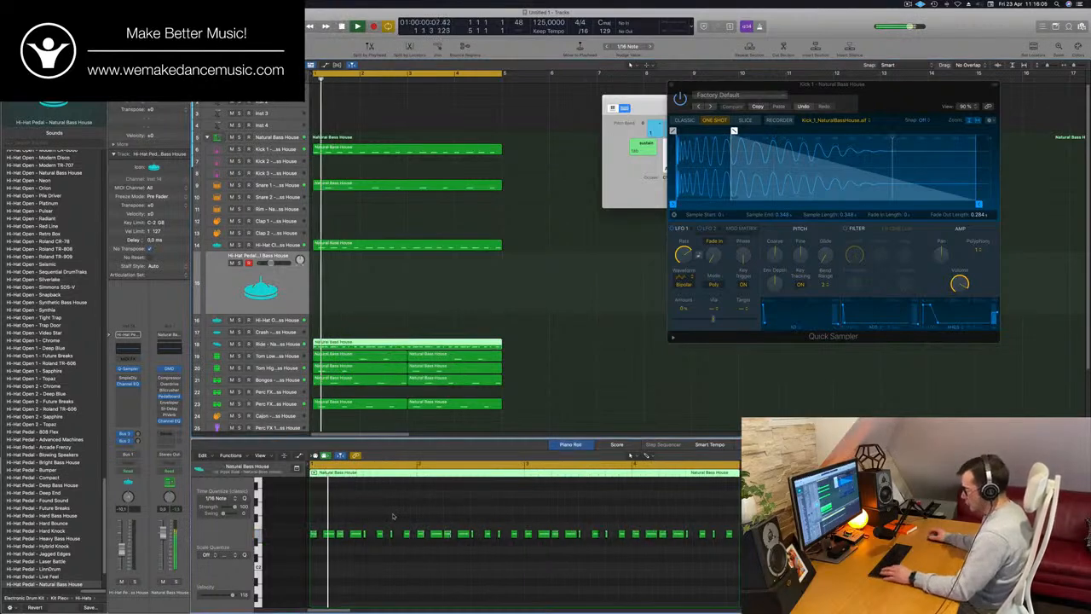
key(super+a)
key(shift+alt+Down)
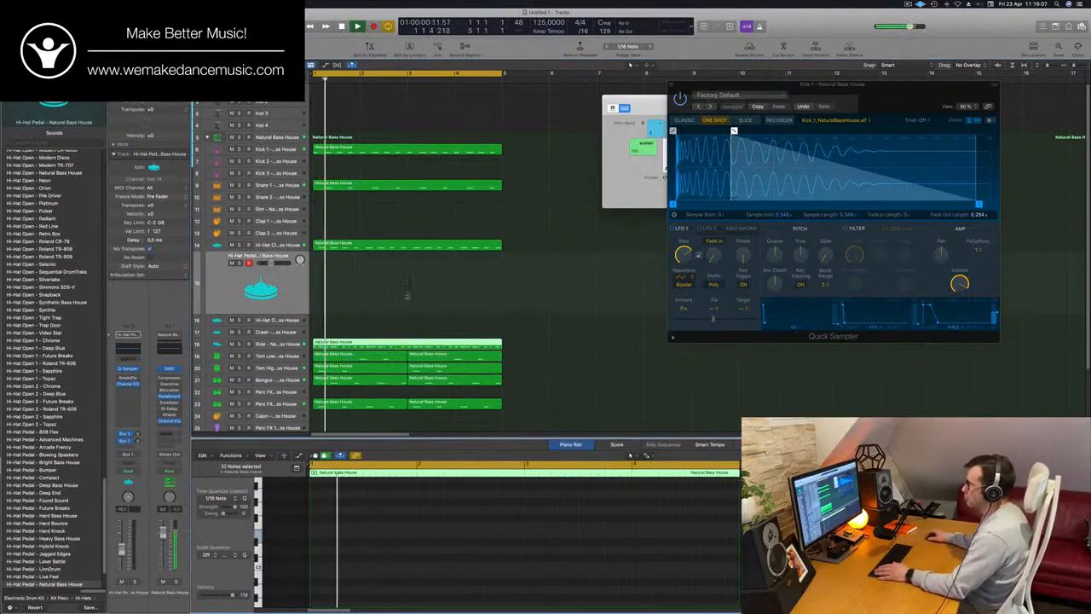
Select the Ride track and raise its Bus 2 delay send
click(292, 343)
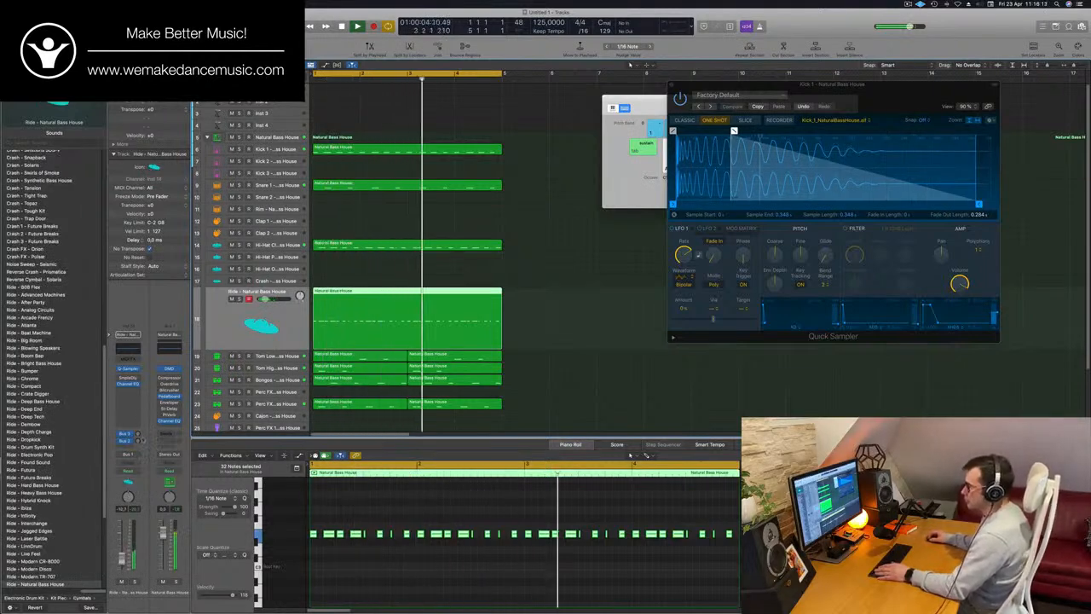
drag(138, 440, 139, 440)
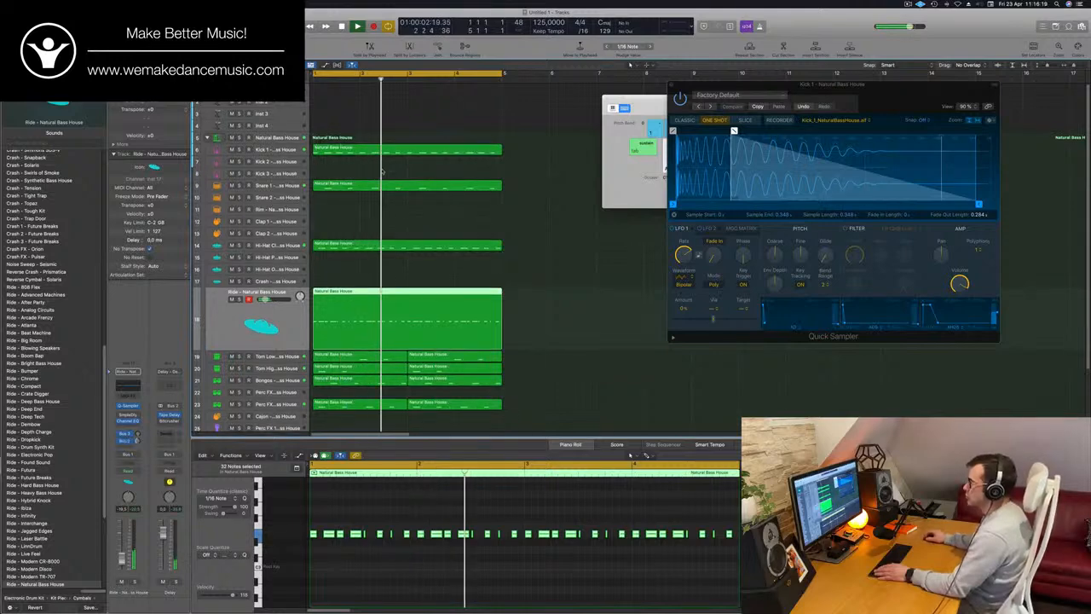
Copy the four-bar Kick 1 region to the Kick 2 track and listen to the layered kicks in the loop
click(412, 149)
click(409, 160)
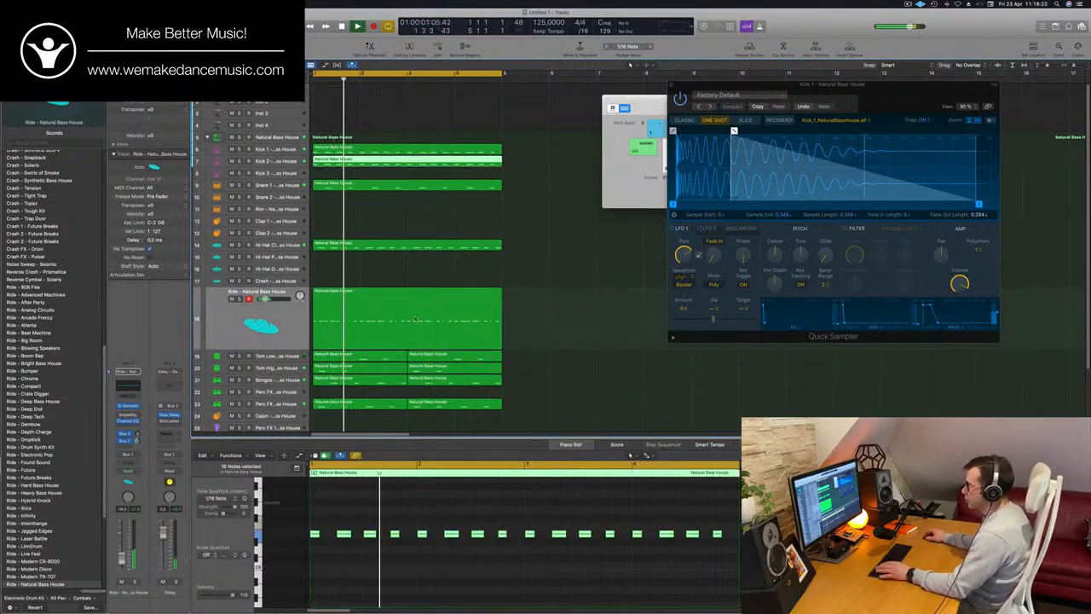
click(271, 161)
key(space)
key(space)
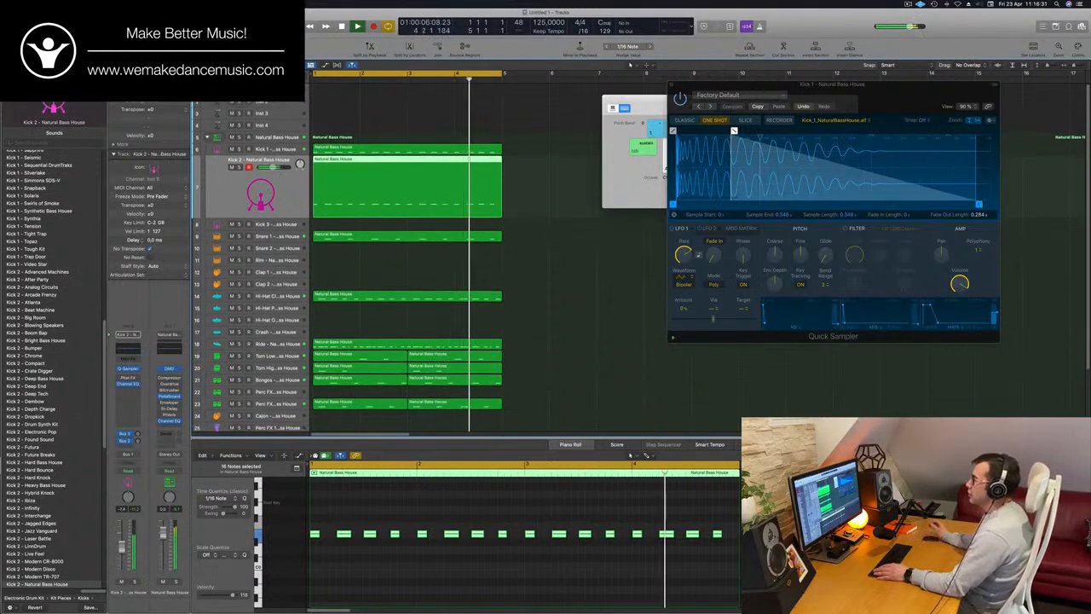
Replace Alchemy on the Inst 1 track with a stereo Retro Synth and move its window clear of the arrangement
click(281, 90)
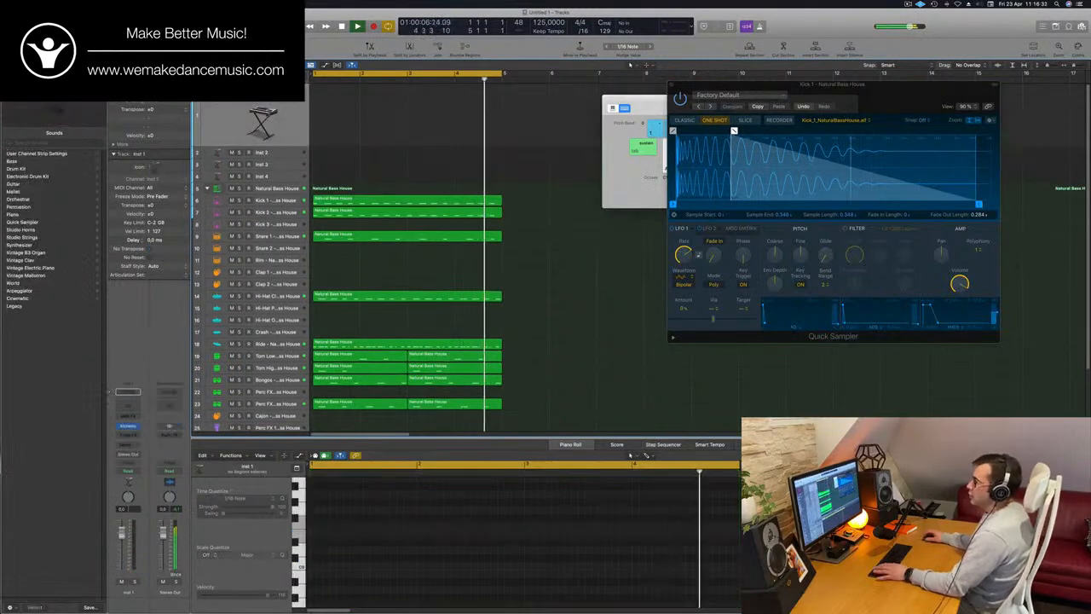
click(126, 426)
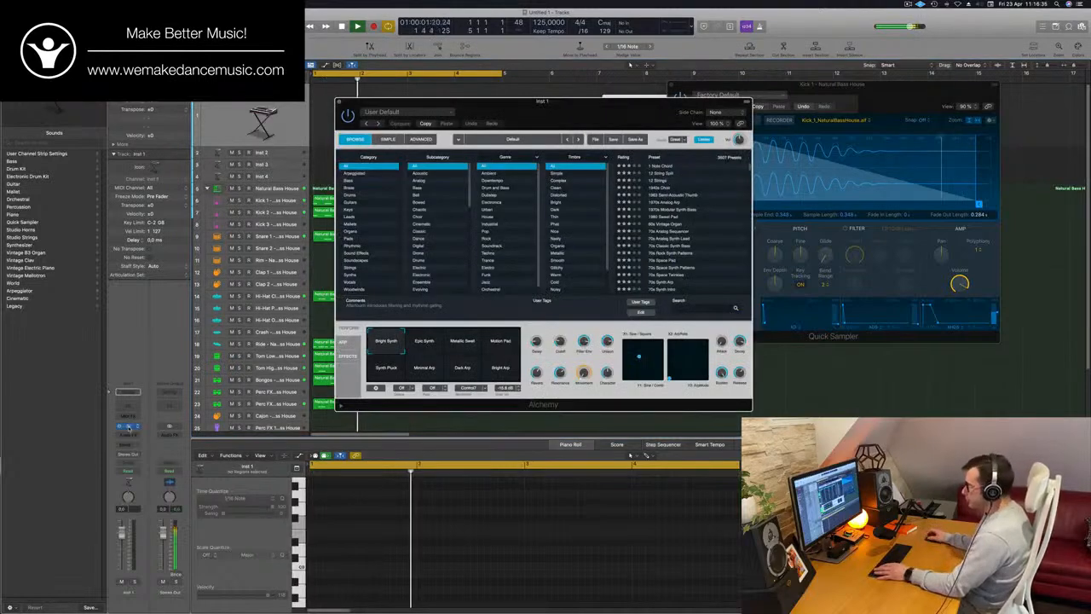
click(136, 426)
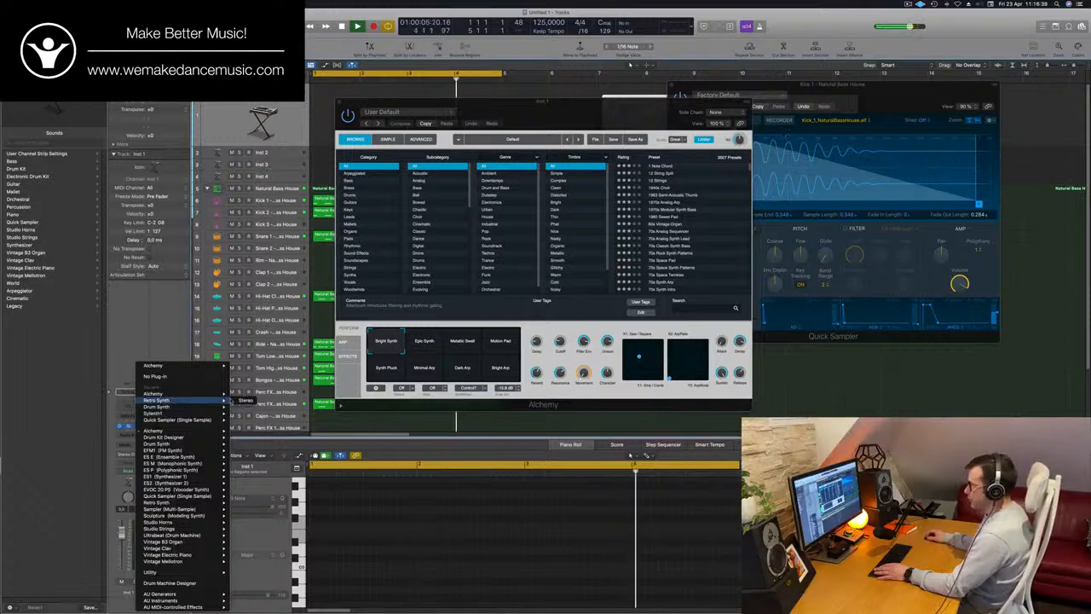
click(245, 399)
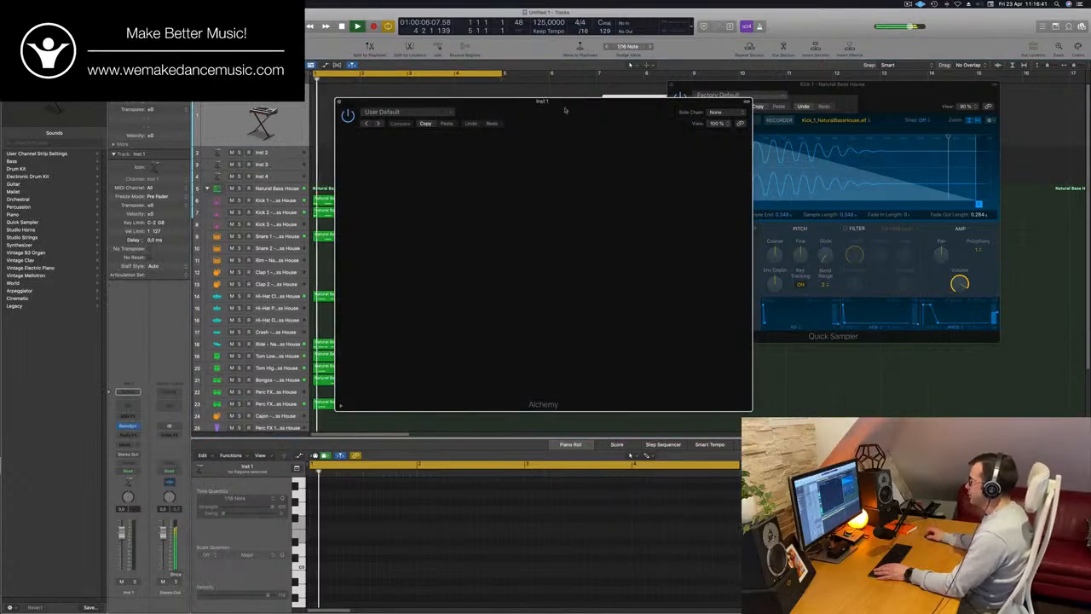
drag(565, 110, 833, 139)
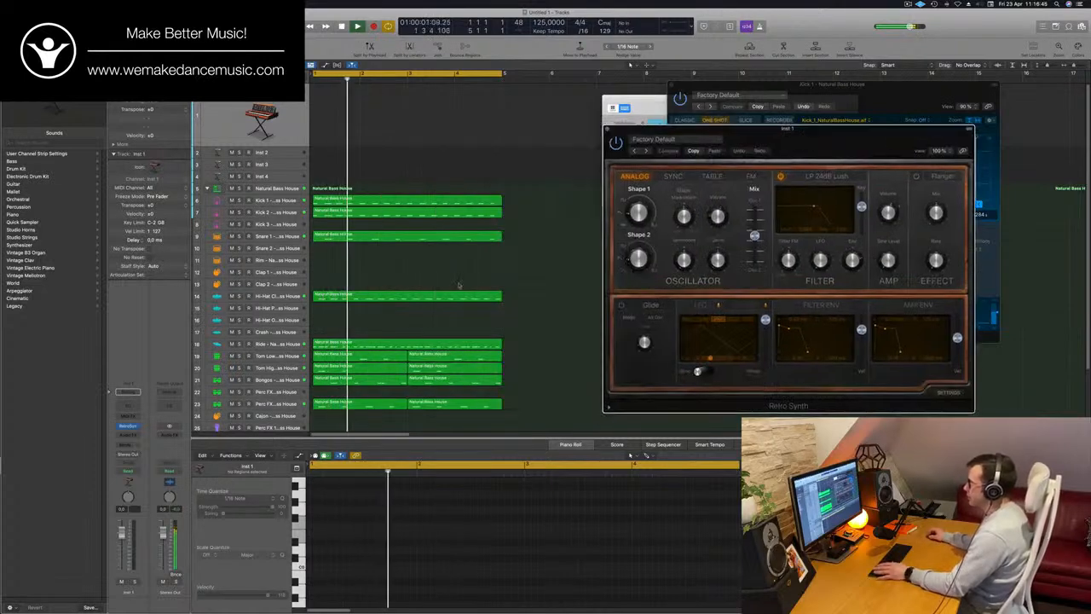
Copy the Ride region to the Inst 1 track, transpose all its notes to a lower octave and play the loop
click(371, 346)
drag(370, 345, 368, 100)
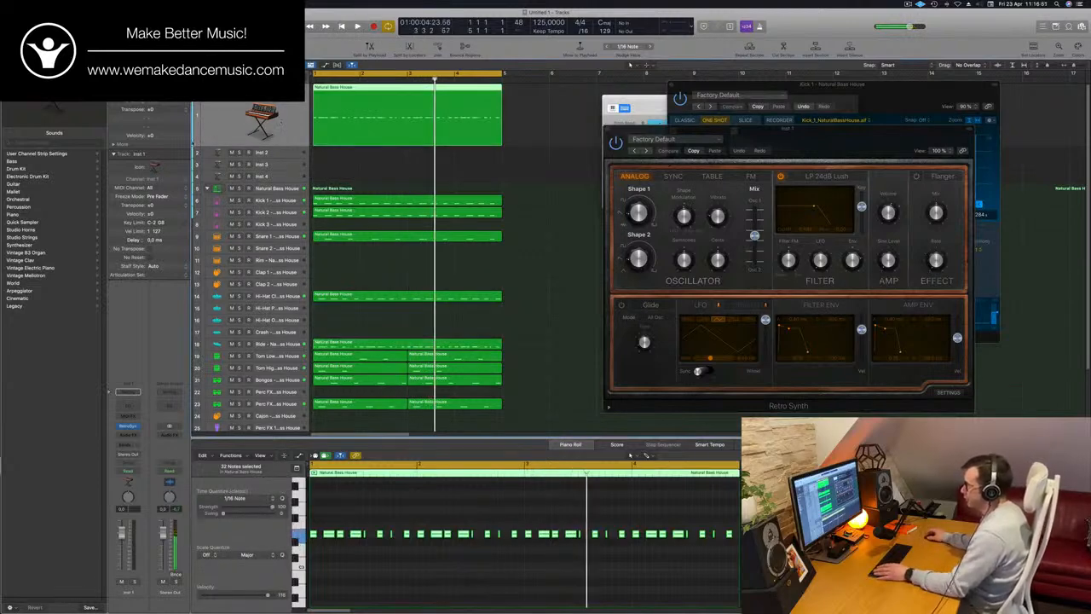
key(space)
key(space)
click(437, 578)
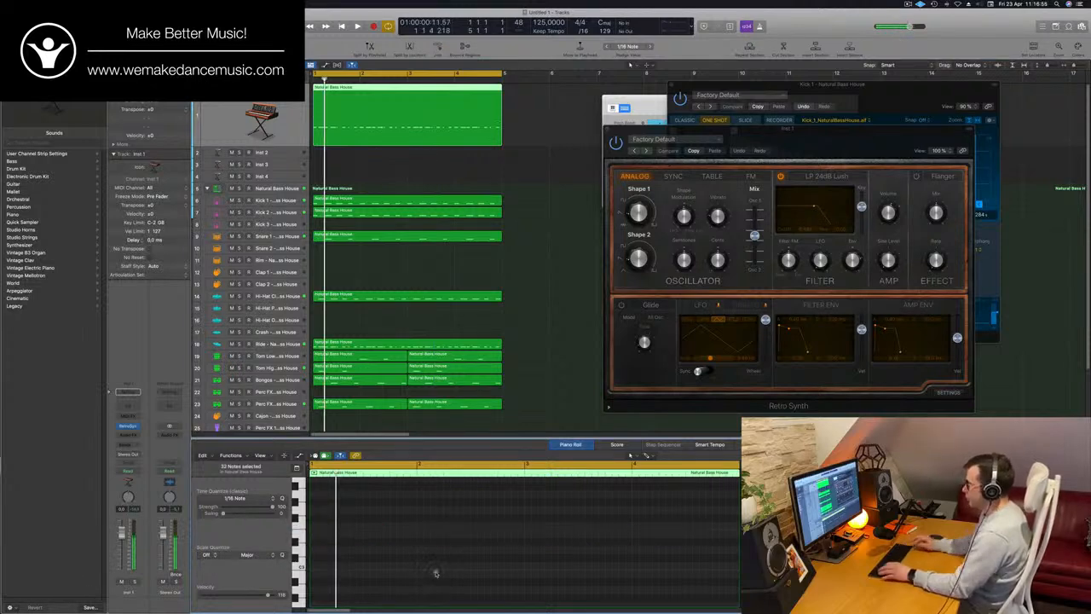
click(417, 111)
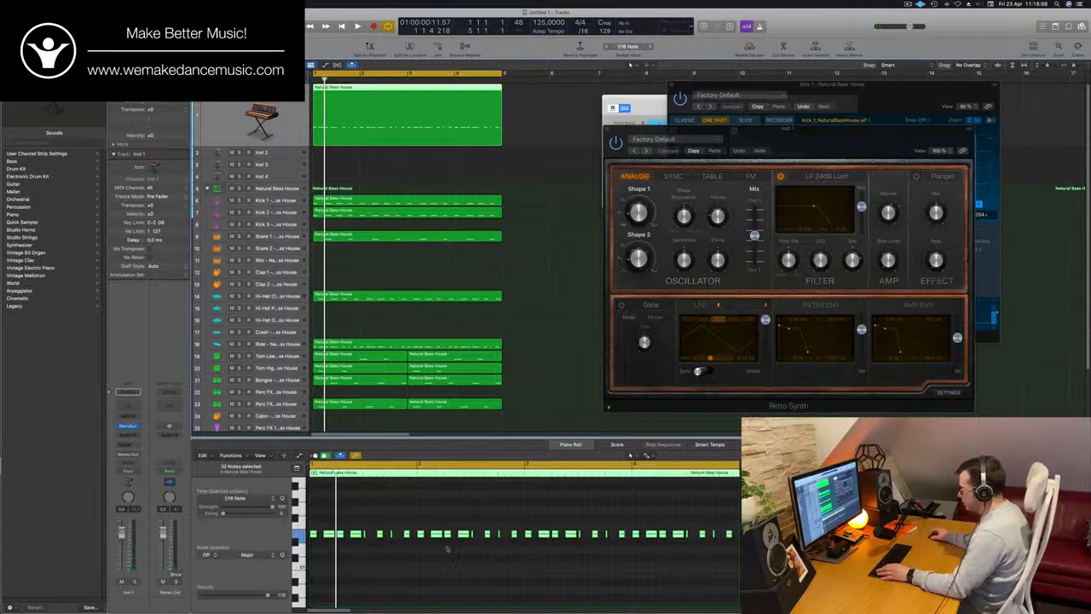
key(space)
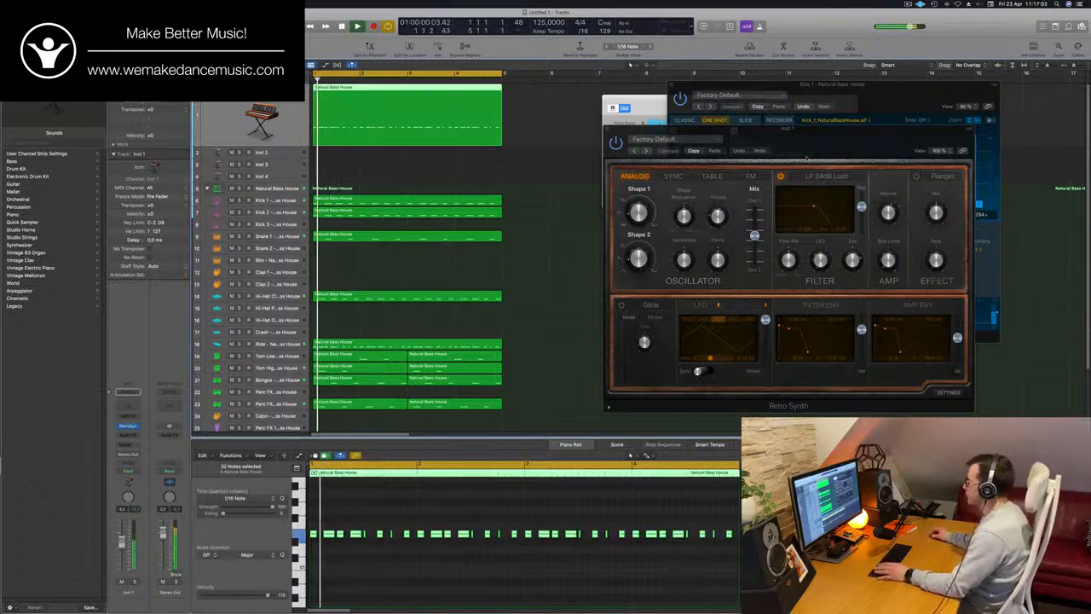
Load the Airbass Synth preset from Retro Synth's 03 Synth Bass category
drag(670, 152, 482, 122)
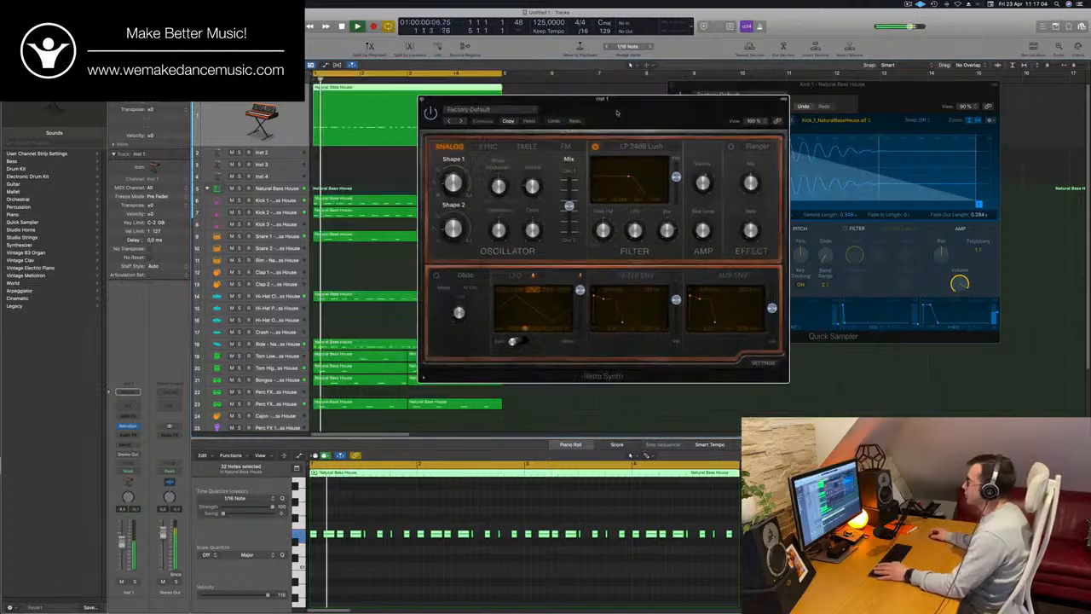
click(461, 120)
click(486, 109)
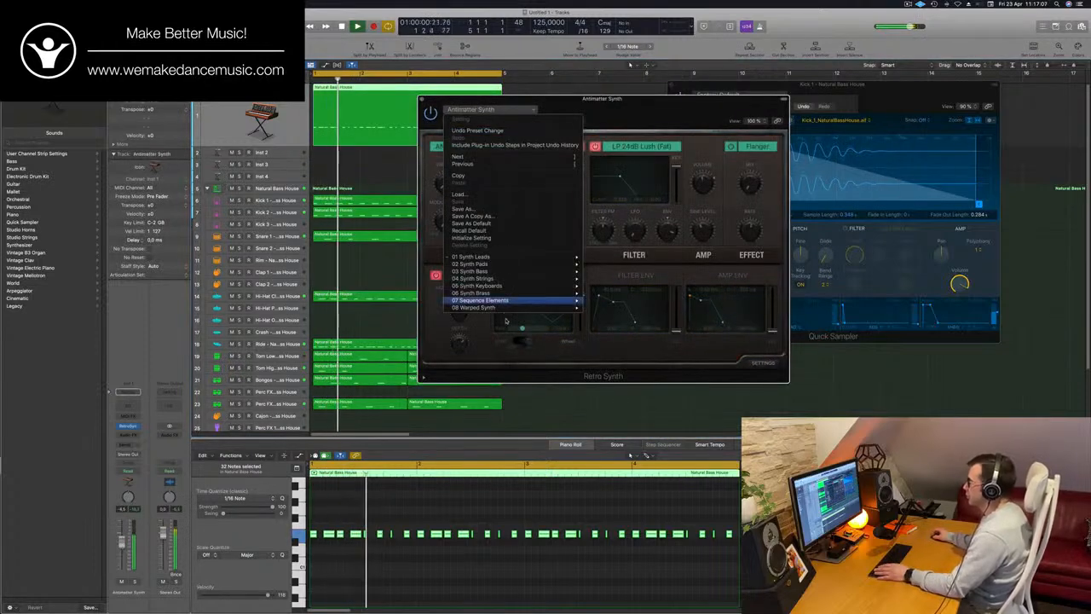
mouse_move(519, 287)
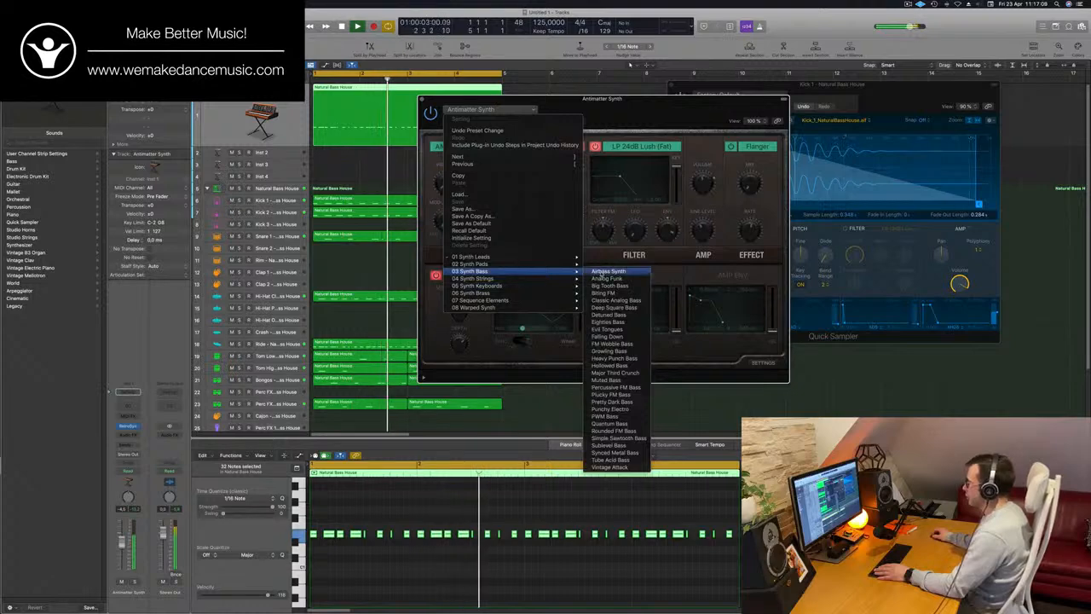
click(606, 271)
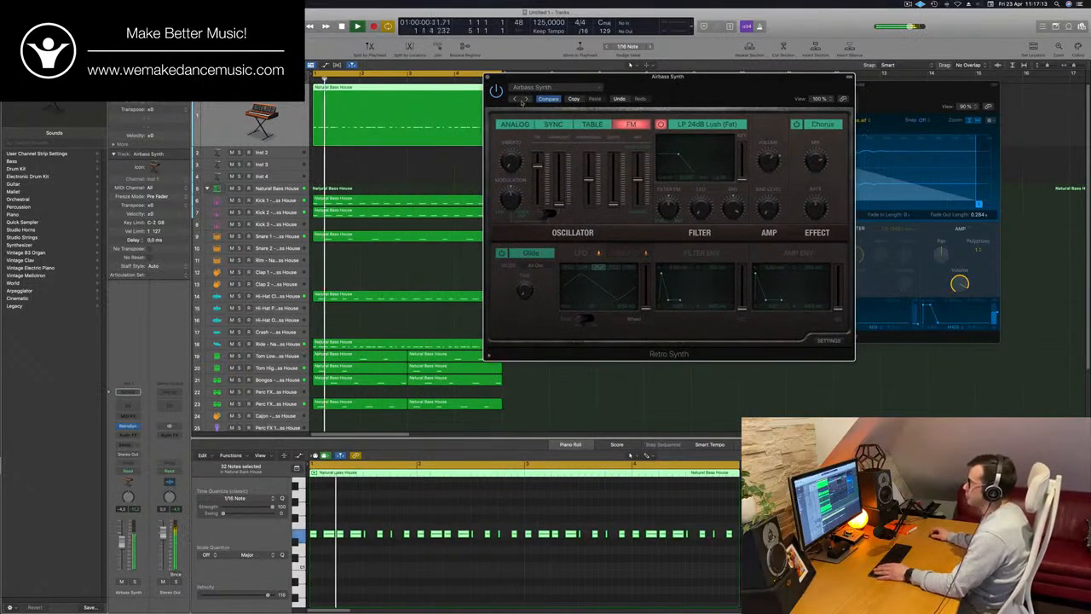
Audition the following bass presets, Analog Funk and Big Tooth Bass, in Retro Synth while the loop plays
click(526, 98)
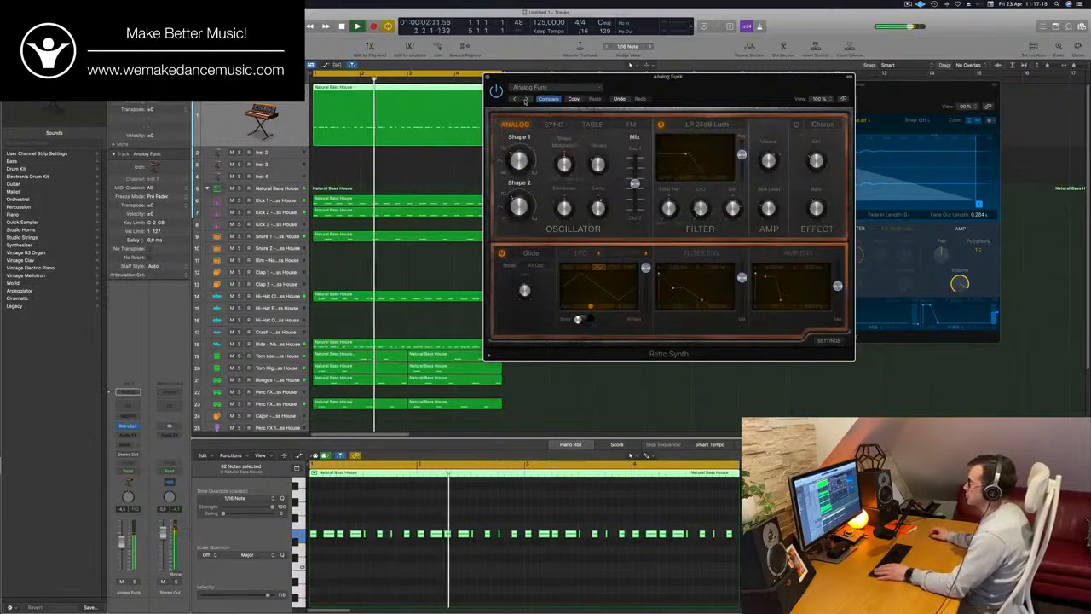
drag(643, 89, 559, 135)
drag(635, 130, 666, 125)
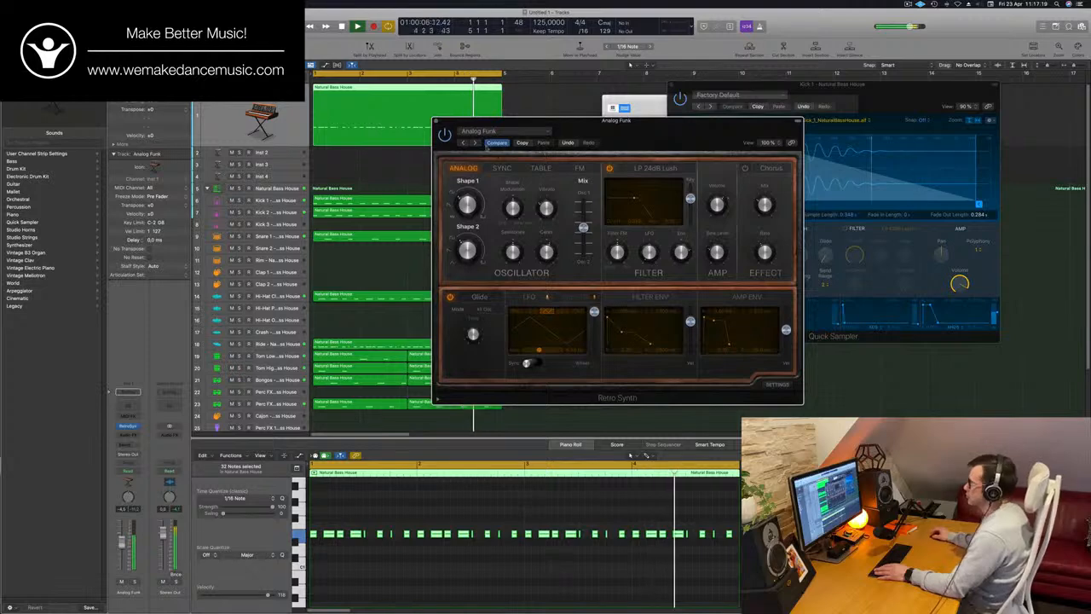
click(475, 144)
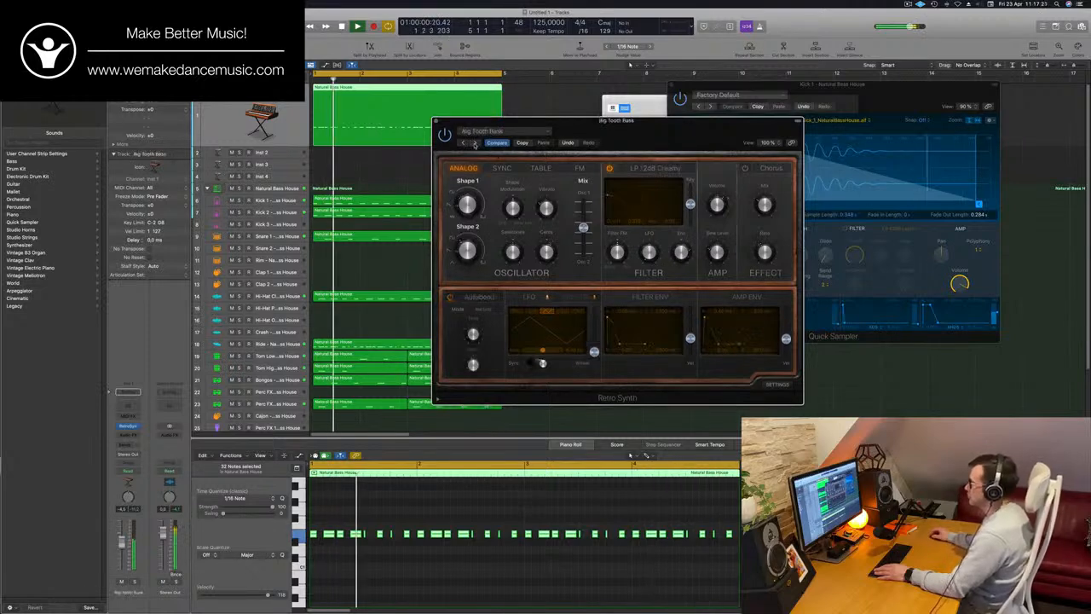
Audition the Classic Analog Bass and Eighties Bass presets in Retro Synth while the loop plays
click(476, 143)
click(476, 143)
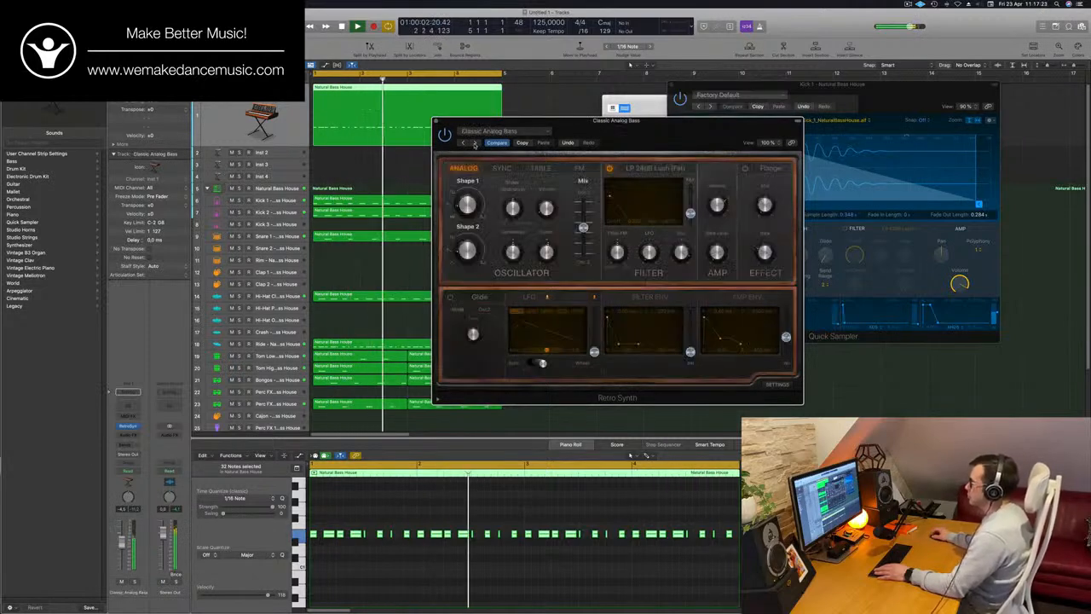
drag(693, 143, 607, 161)
click(535, 100)
click(450, 168)
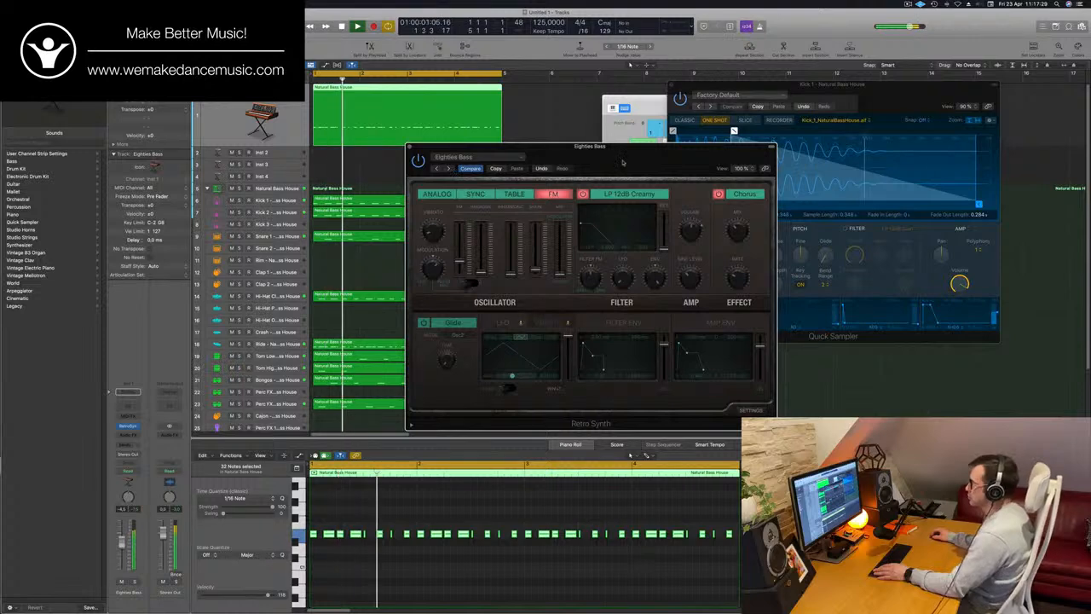
Continue auditioning Retro Synth's bass presets through Evil Tongues and Falling Down to Heavy Punch Bass
click(447, 168)
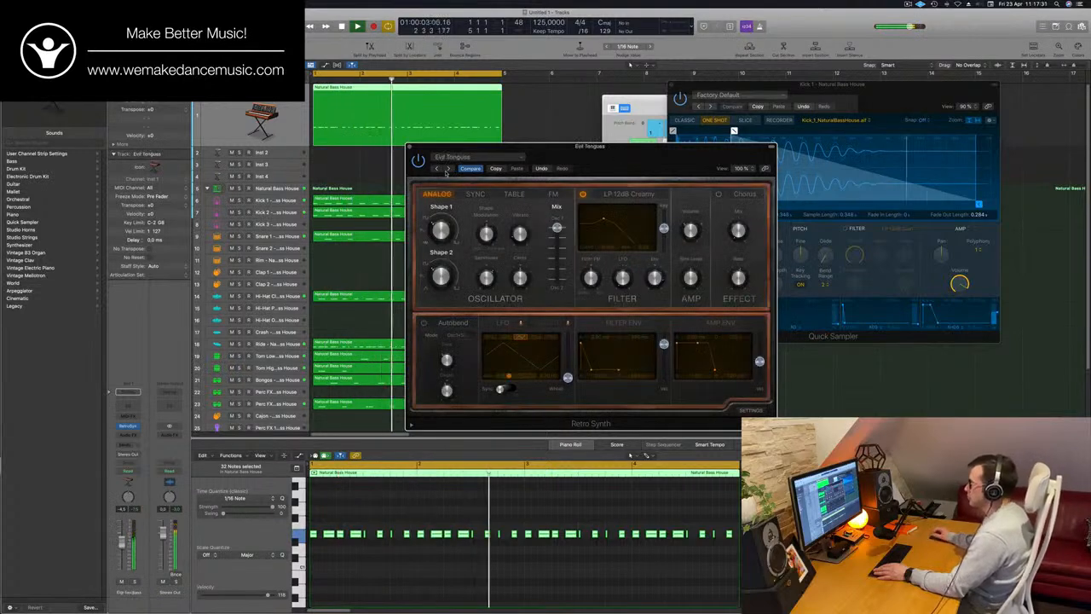
click(447, 168)
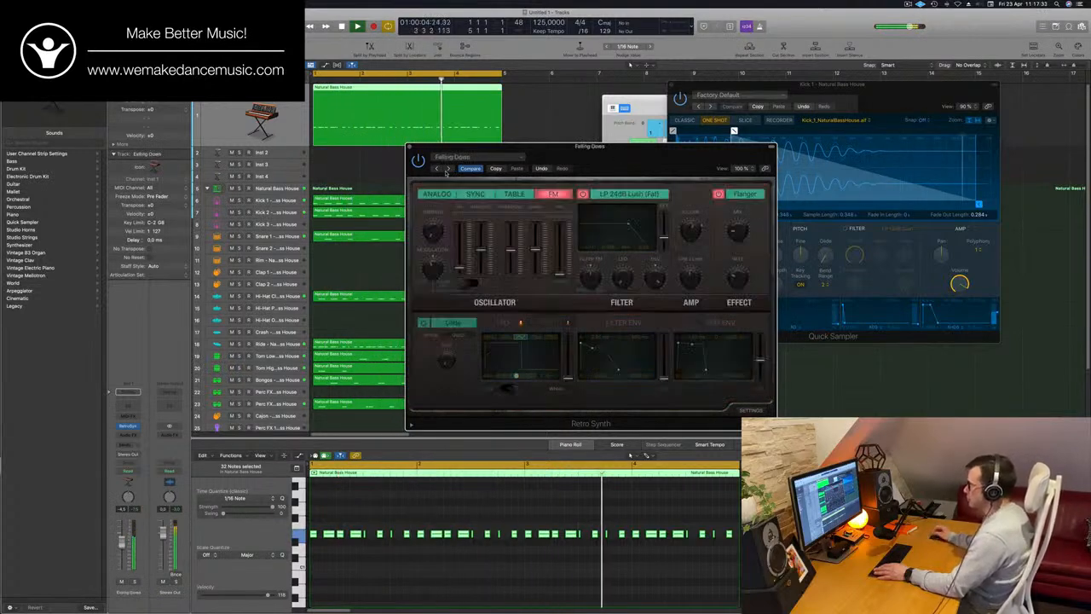
click(446, 169)
click(447, 169)
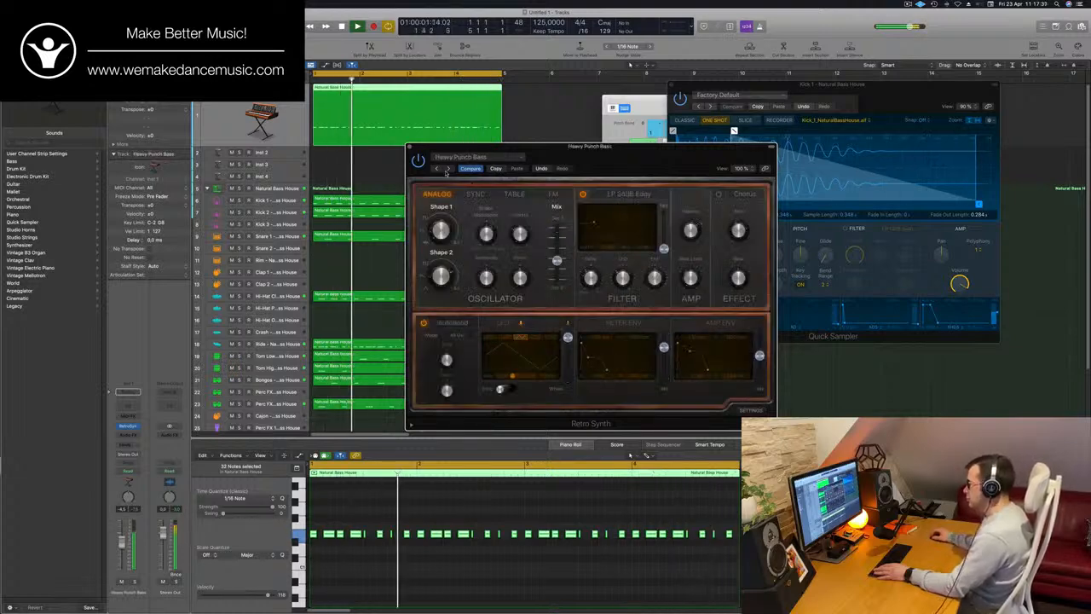
Load the Hollowed Bass preset in Retro Synth and copy its settings
click(447, 170)
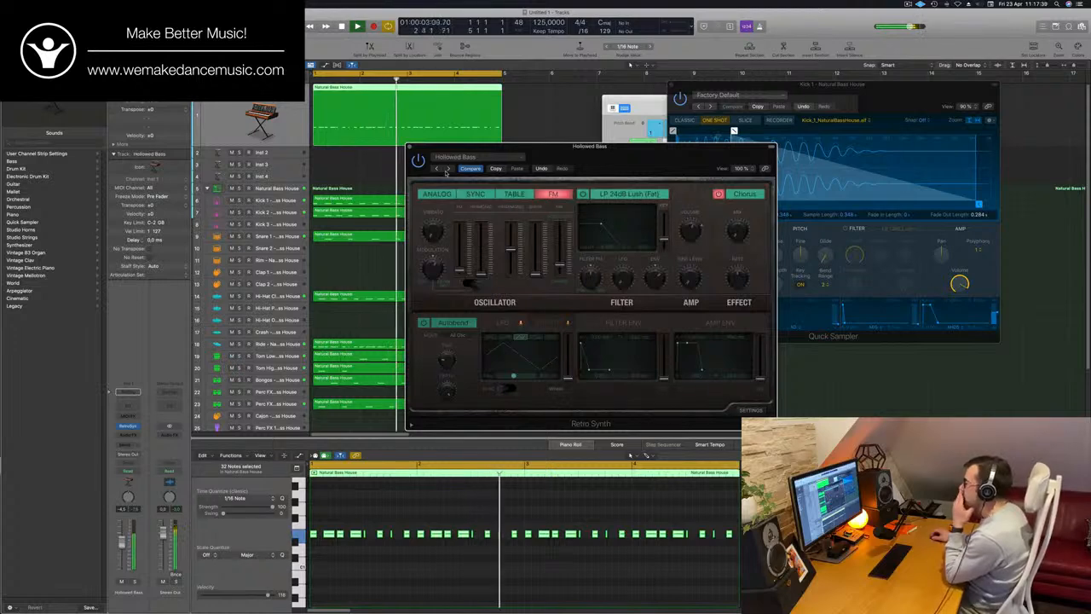
mouse_move(620, 154)
mouse_down()
mouse_move(584, 172)
mouse_move(641, 160)
mouse_move(603, 173)
mouse_move(627, 172)
mouse_move(612, 174)
mouse_up()
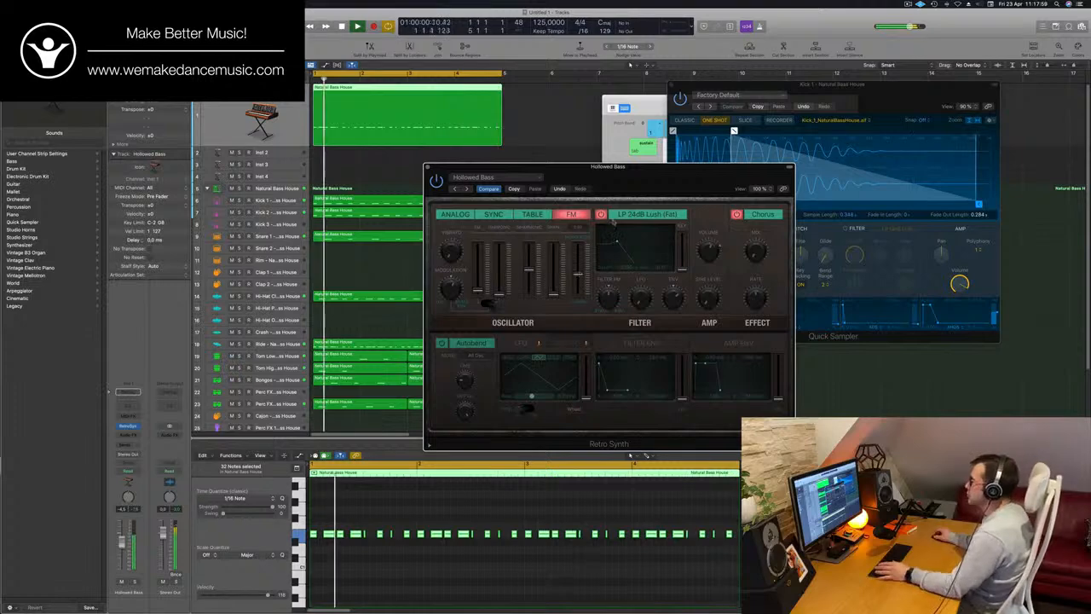
drag(579, 167, 657, 92)
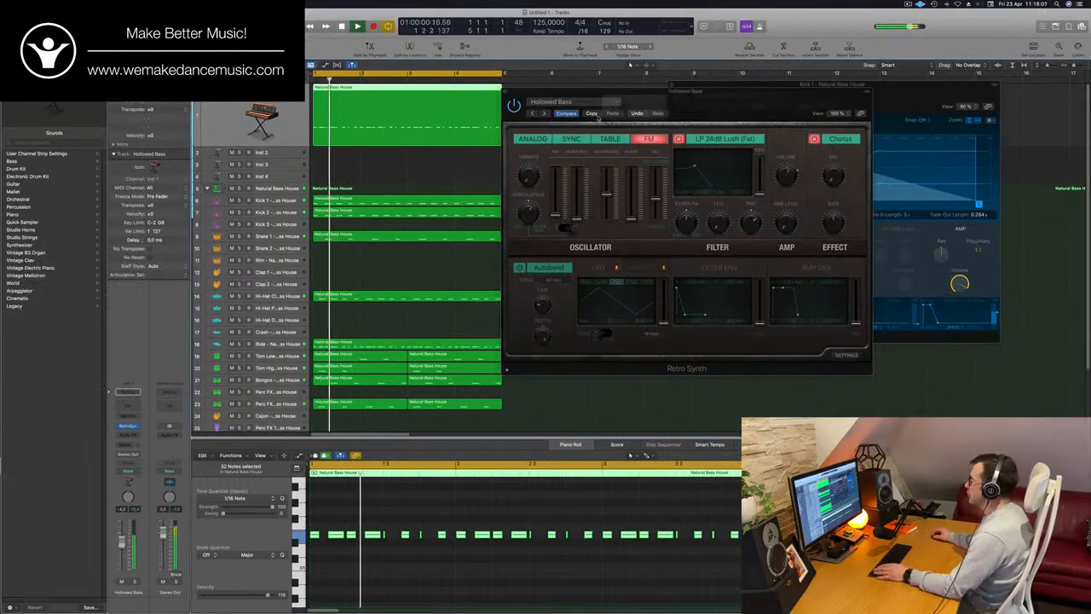
click(597, 115)
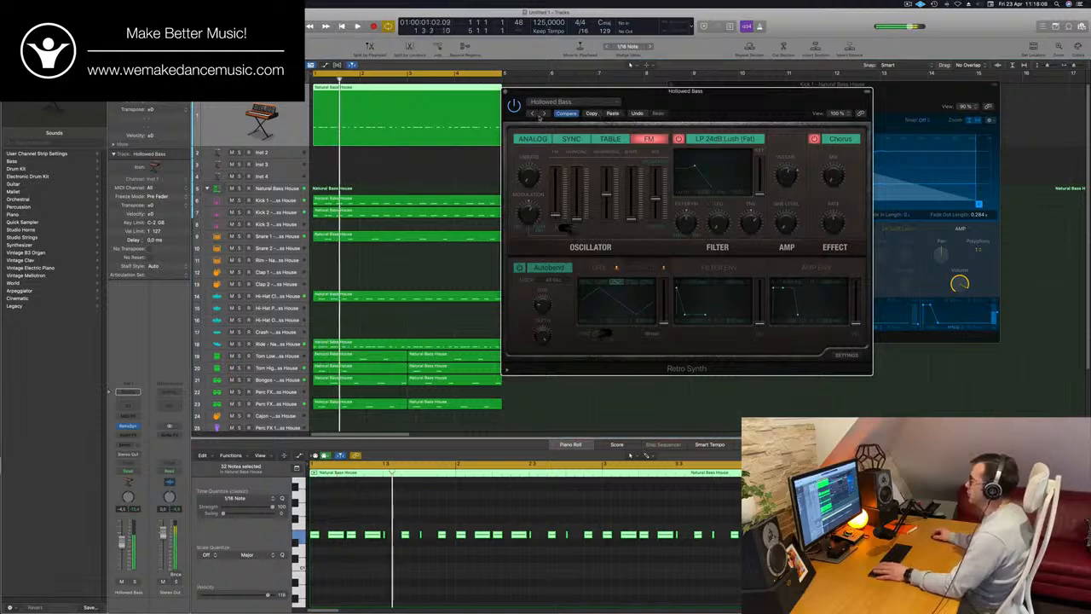
Step through the bass presets Major Third Crunch, Muted Bass and Plucky FM Bass to PWM Bass
click(544, 113)
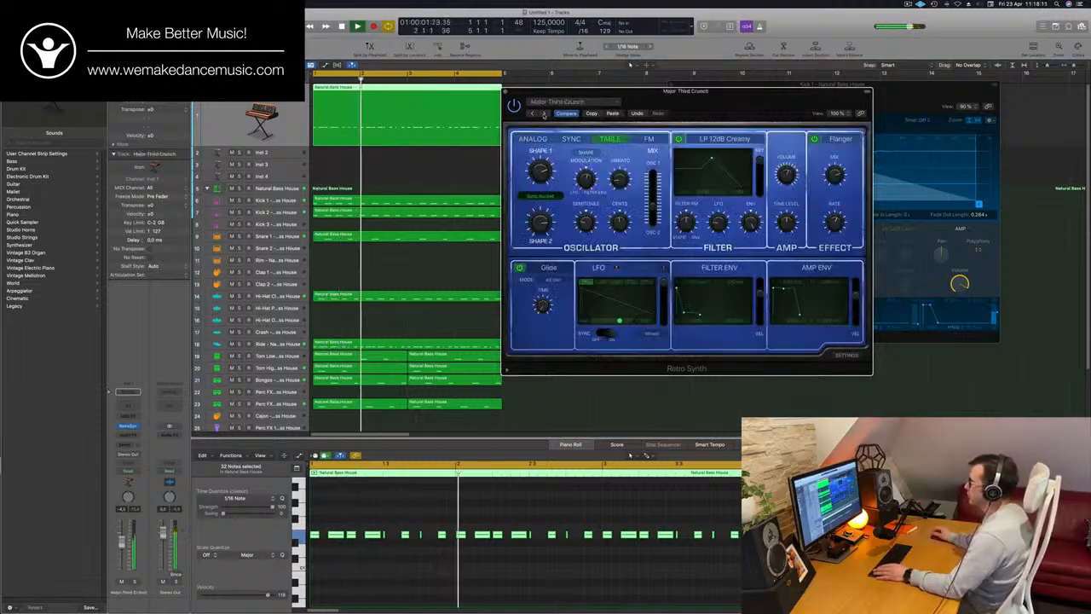
click(544, 114)
click(544, 113)
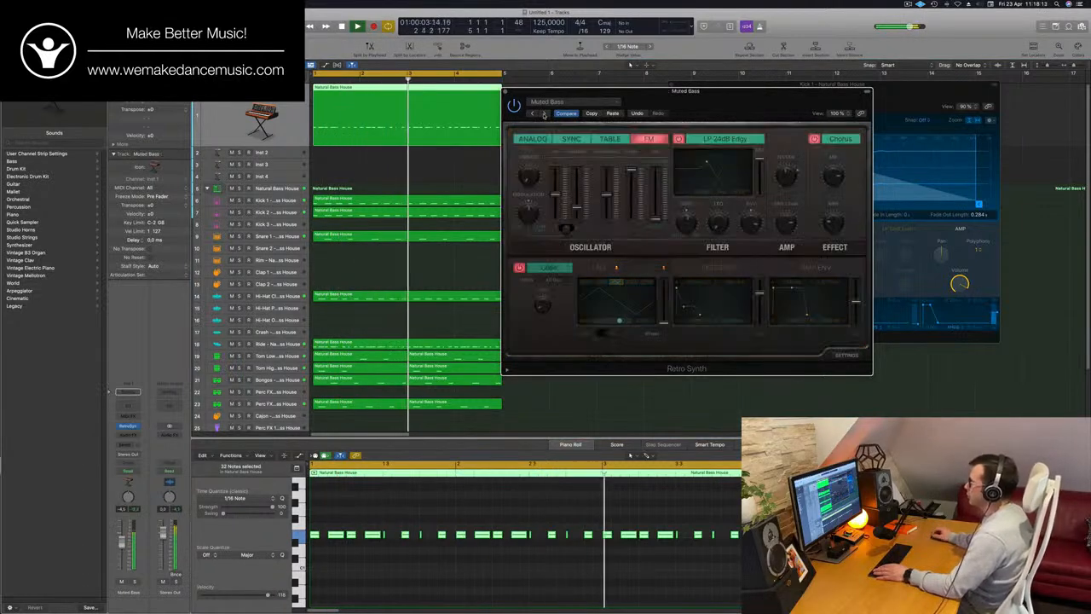
click(544, 113)
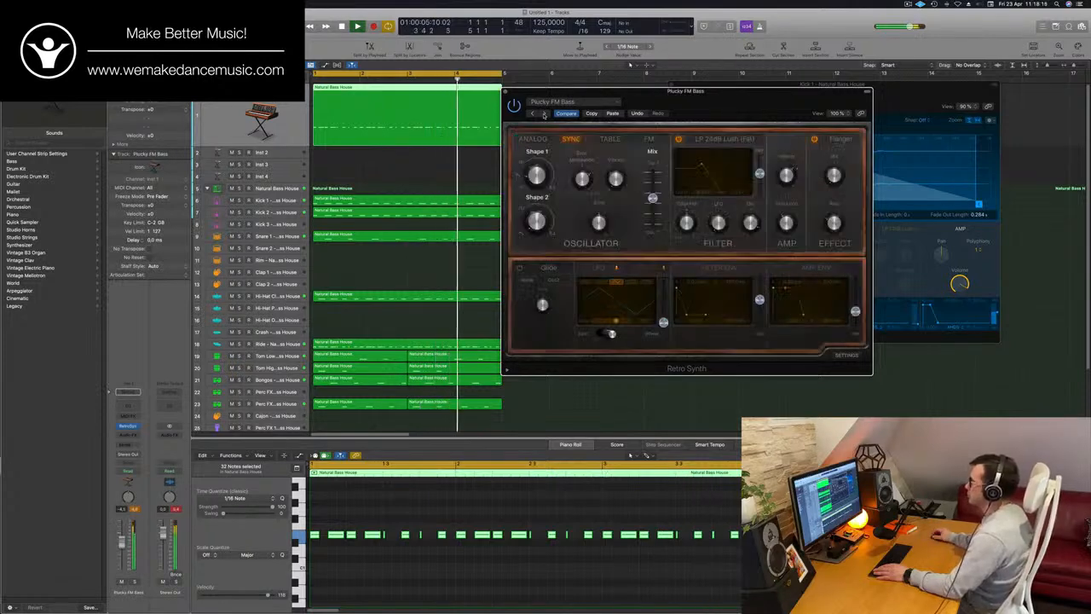
click(543, 114)
click(544, 114)
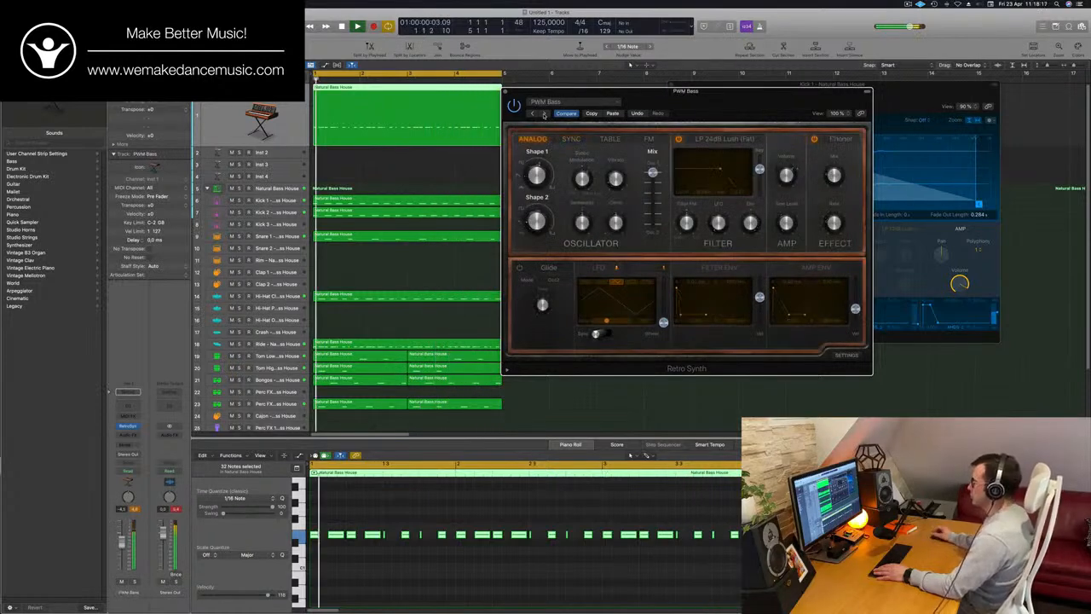
Audition the remaining synth bass presets, from Rounded FM Bass through Sublevel Bass and Tube Acid Bass to Vintage Attack
drag(741, 103, 680, 168)
click(467, 185)
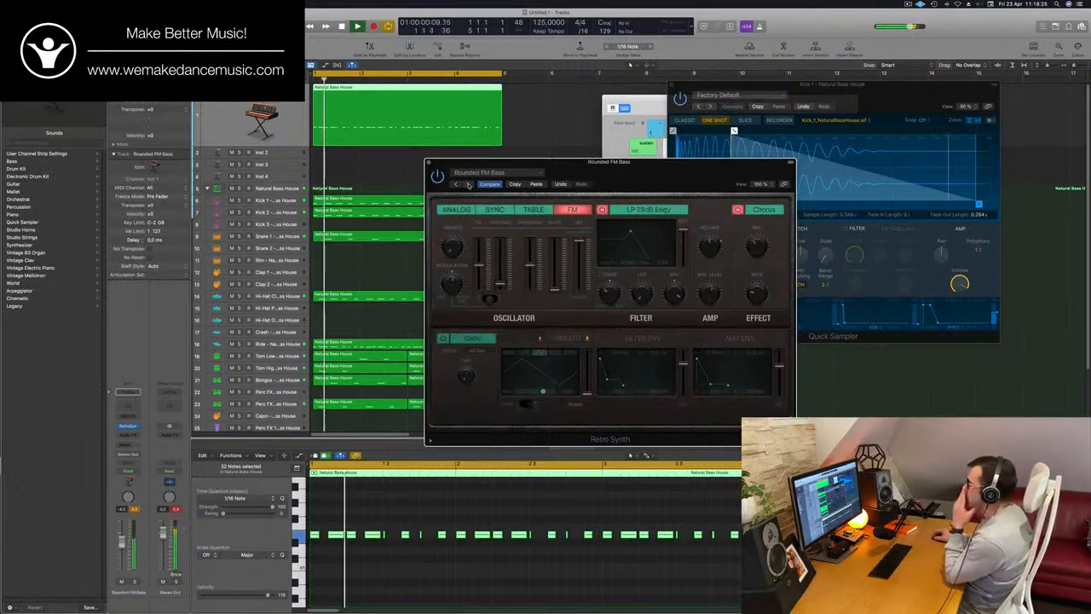
click(468, 185)
click(466, 185)
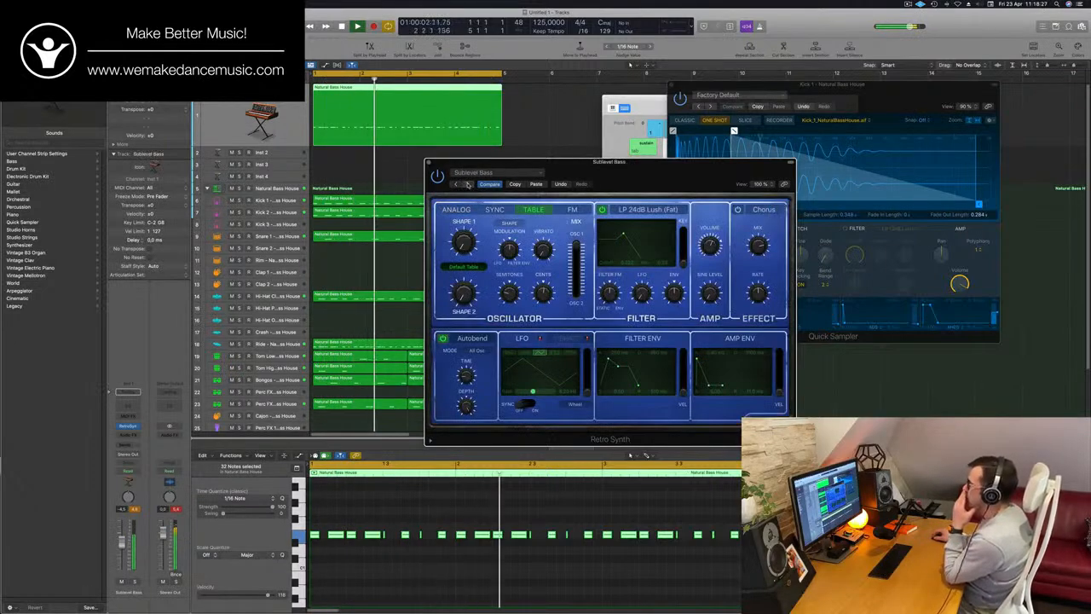
click(466, 184)
click(467, 185)
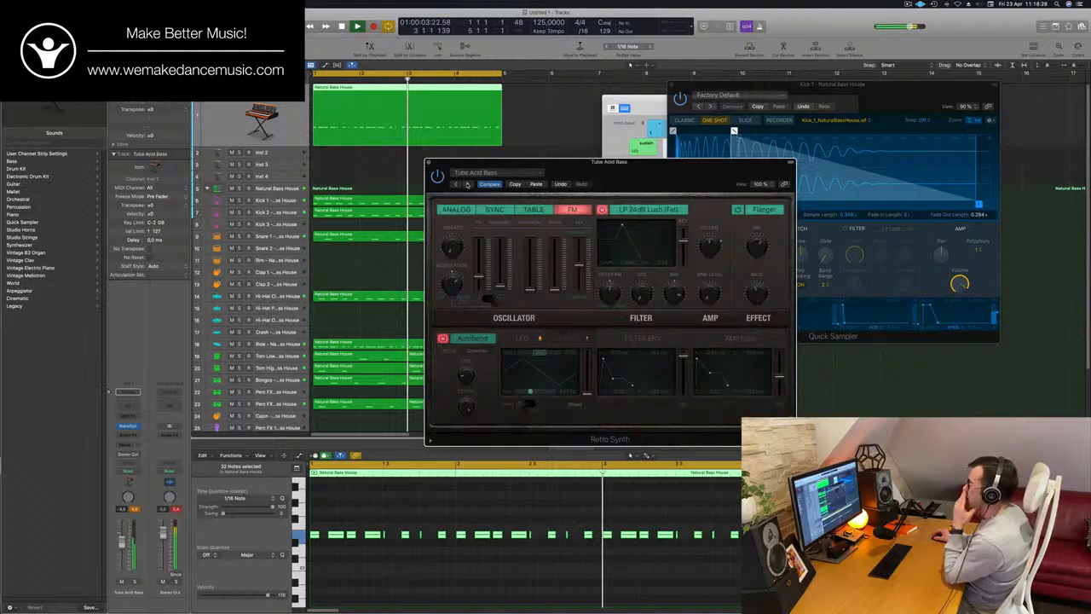
click(467, 184)
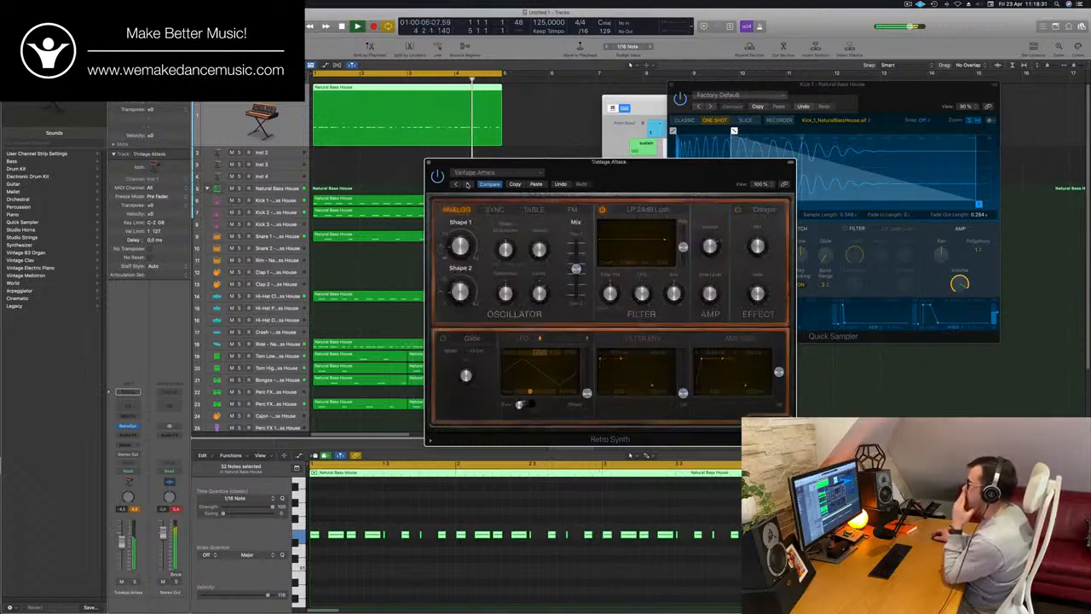
click(466, 184)
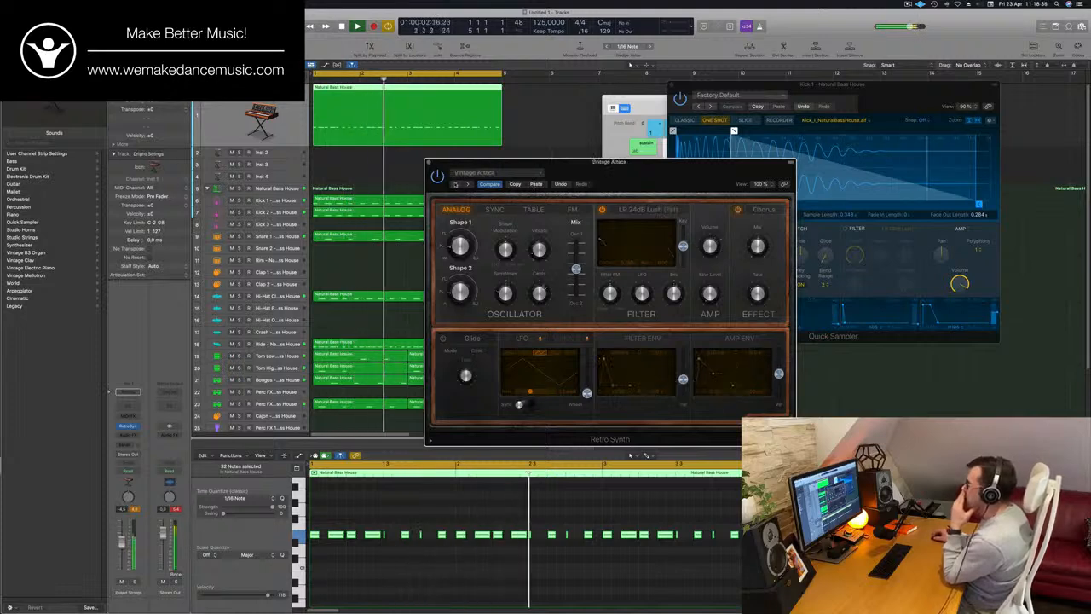
Go back through Simple Sawtooth Bass and Rounded FM Bass and load the PWM Bass preset again
click(466, 184)
click(466, 184)
click(467, 184)
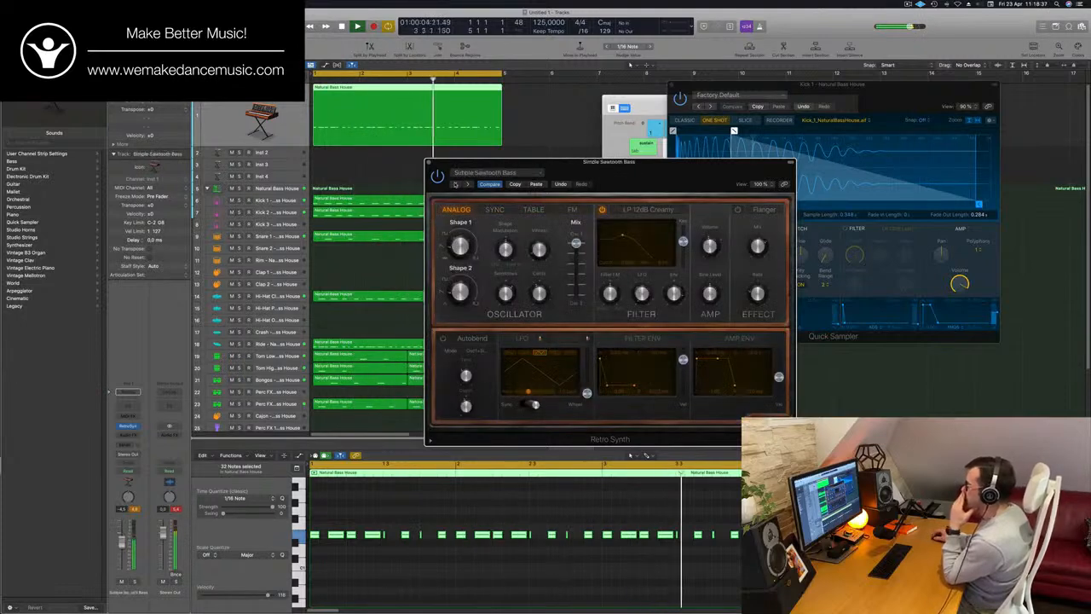
click(466, 185)
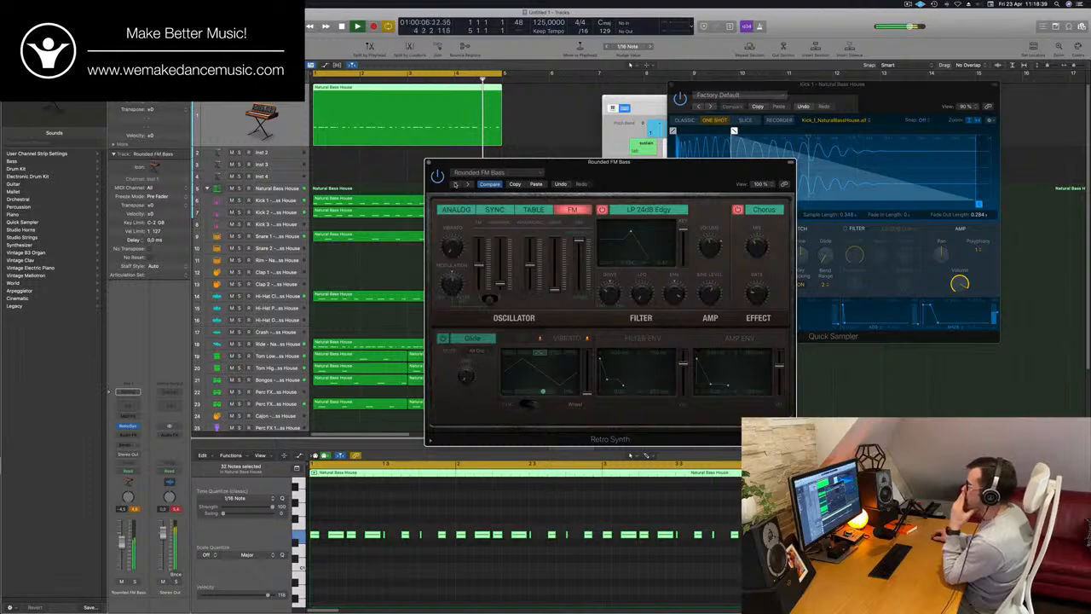
click(456, 184)
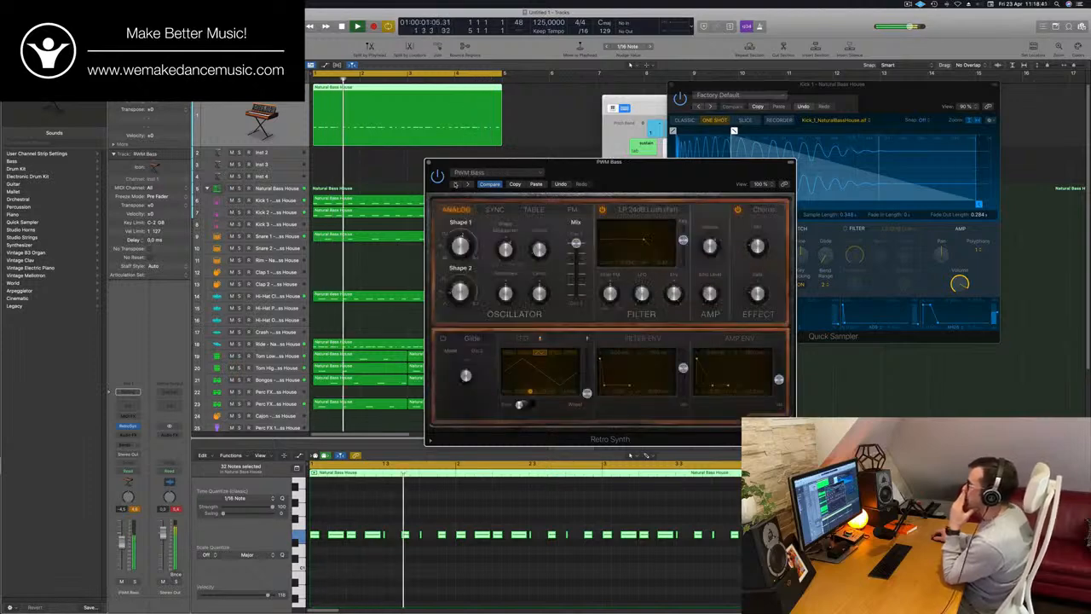
Reposition the Retro Synth window, listen briefly to the bass track in solo and return to the full mix
drag(631, 177, 609, 138)
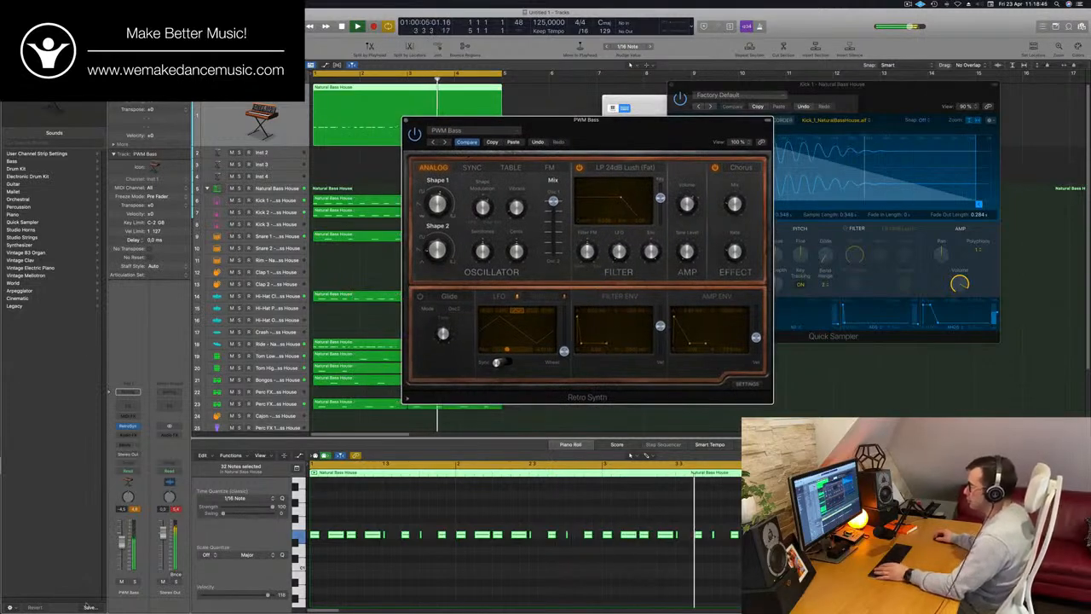
click(135, 582)
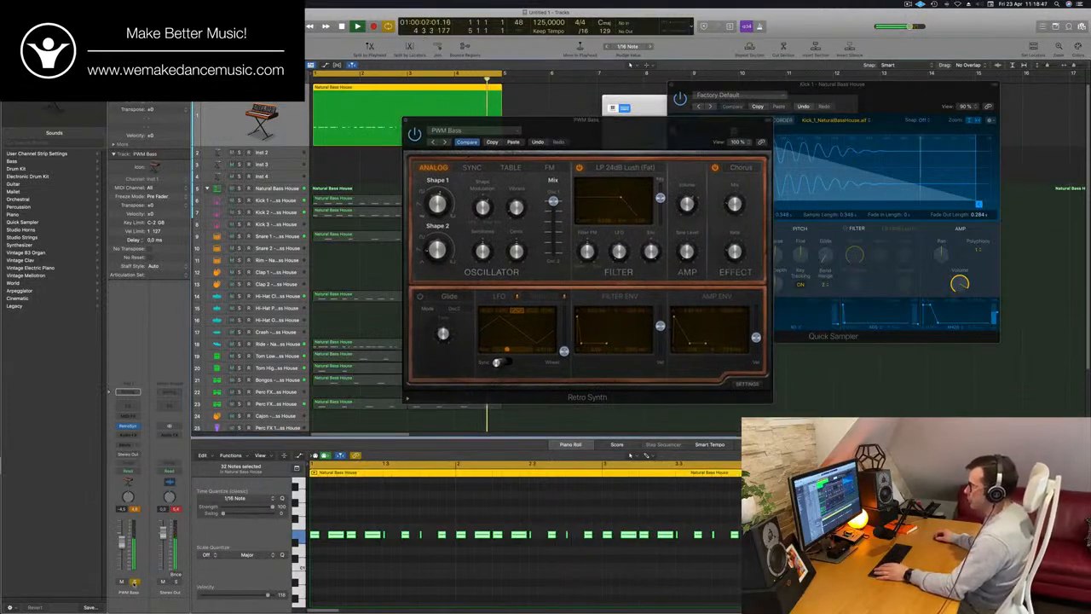
click(135, 583)
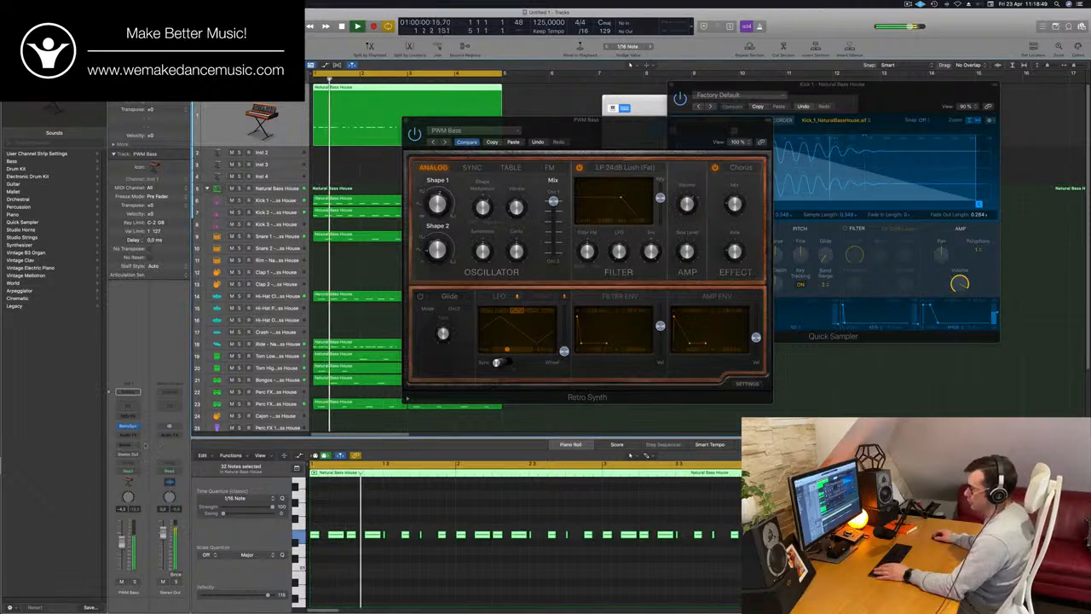
Insert a stereo Compressor on the bass channel and set its side chain to Kick 1 - Natural Bass House
click(128, 435)
mouse_move(145, 451)
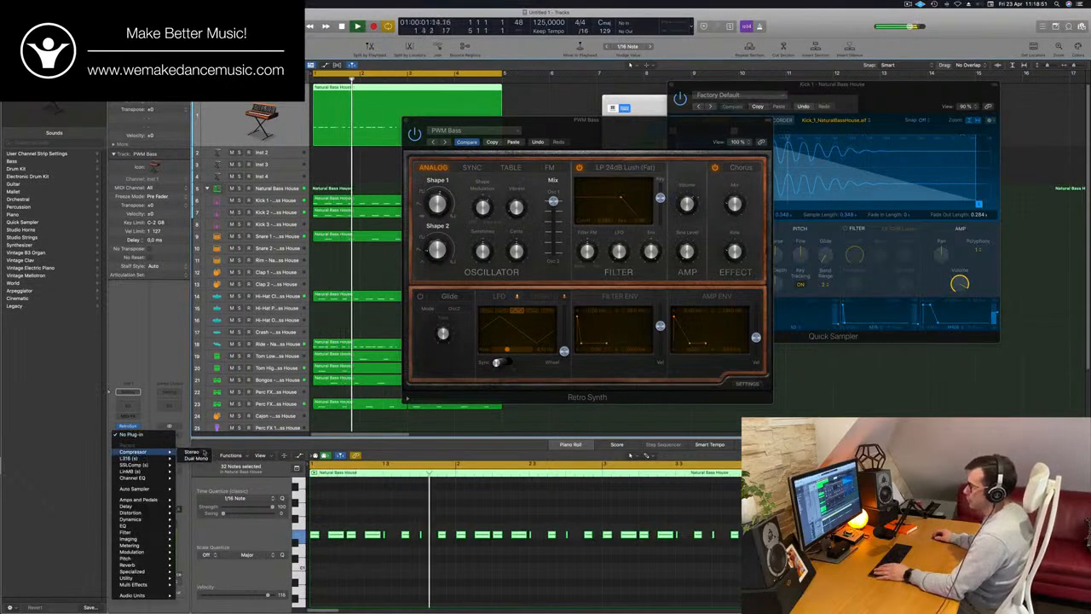
click(195, 452)
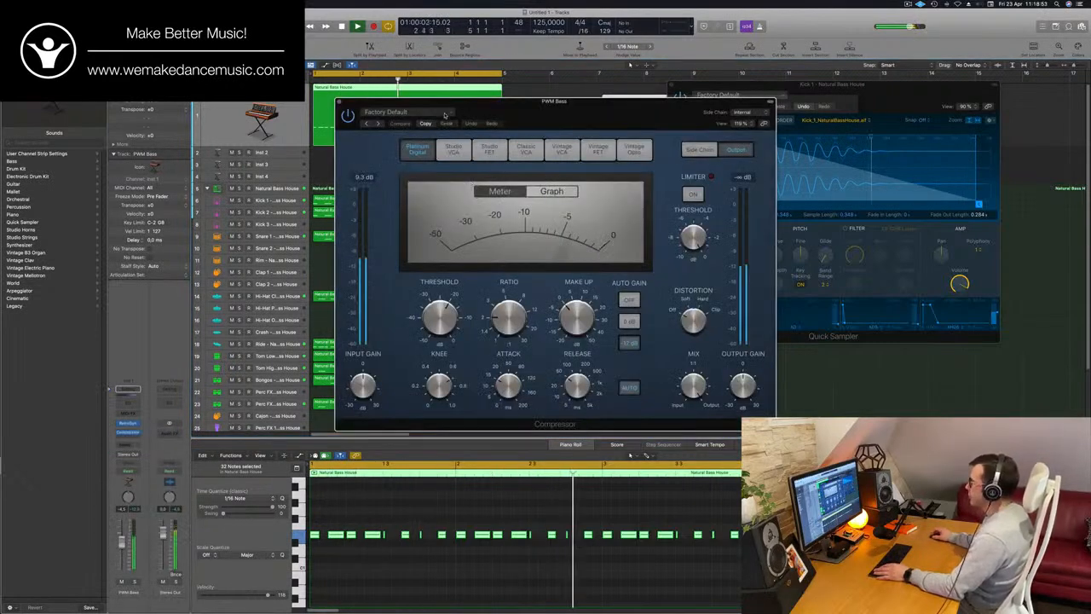
click(742, 111)
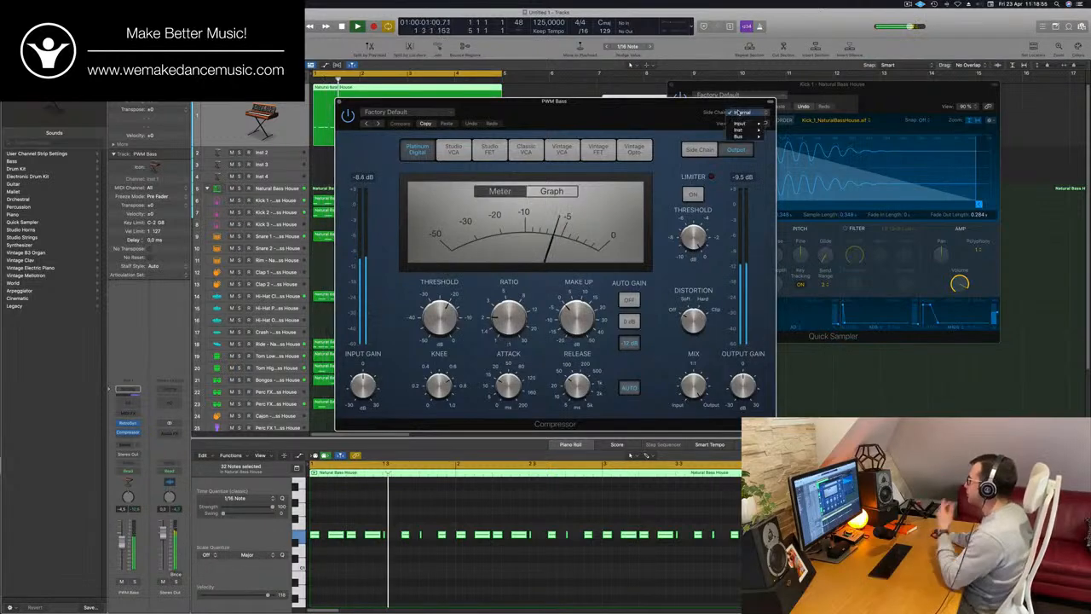
mouse_move(740, 126)
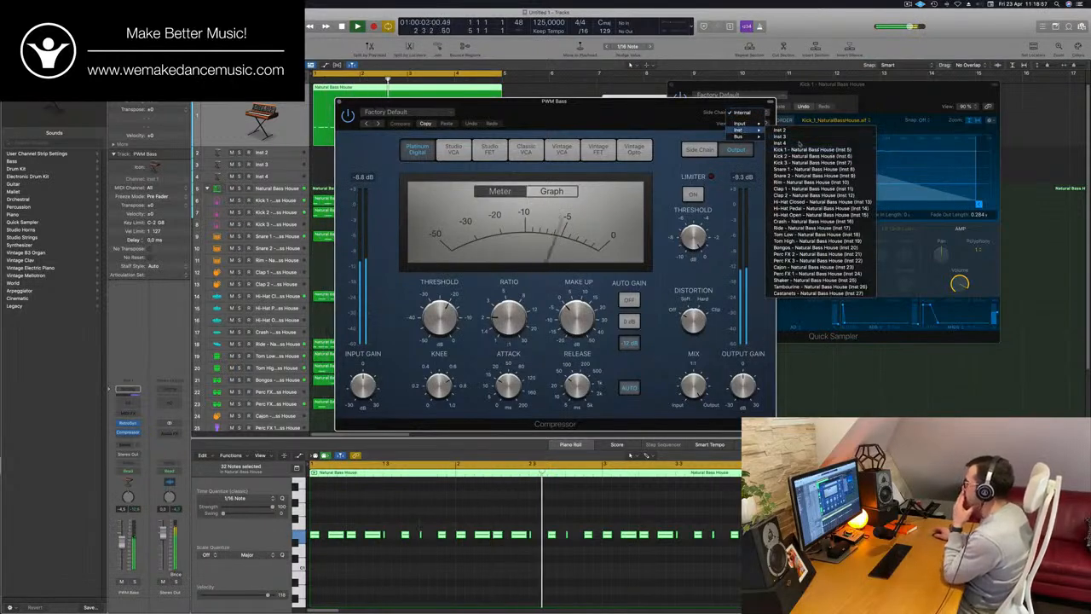
click(819, 150)
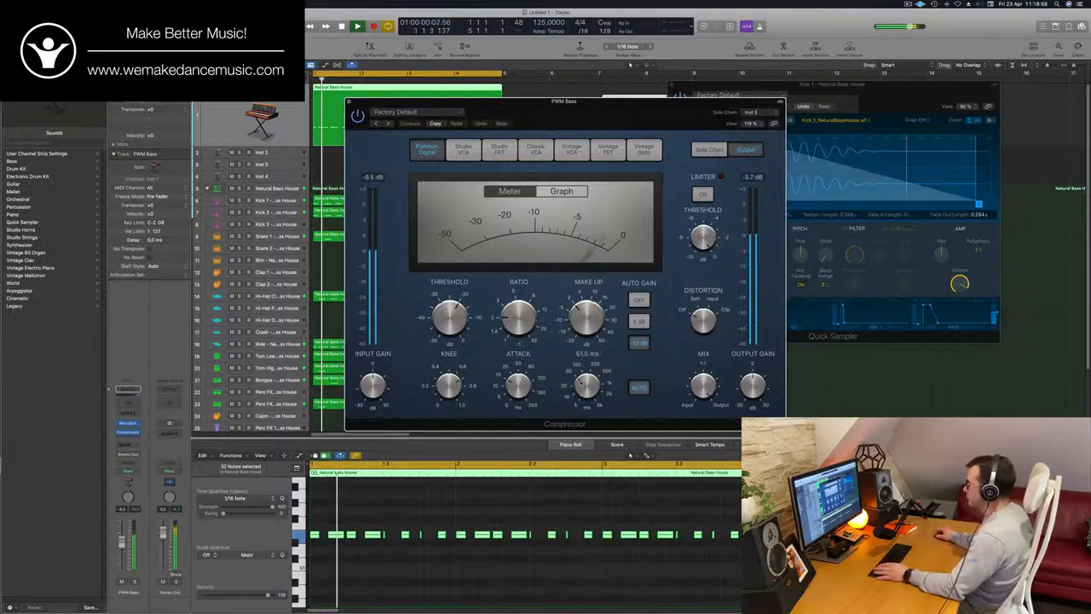
Turn off the Compressor's automatic release and move its window clear of Retro Synth
click(637, 387)
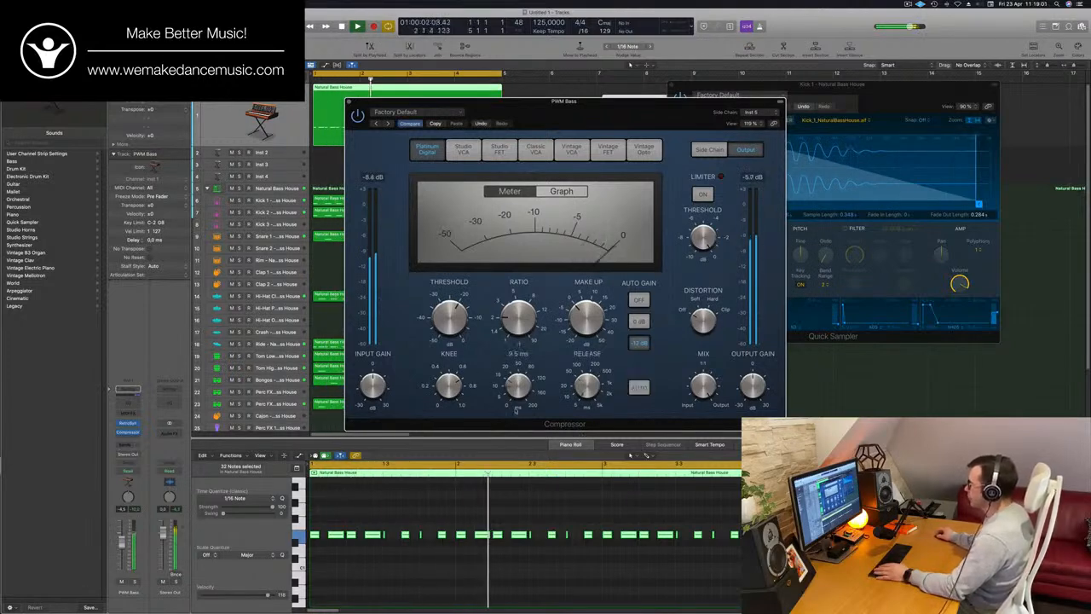
key(space)
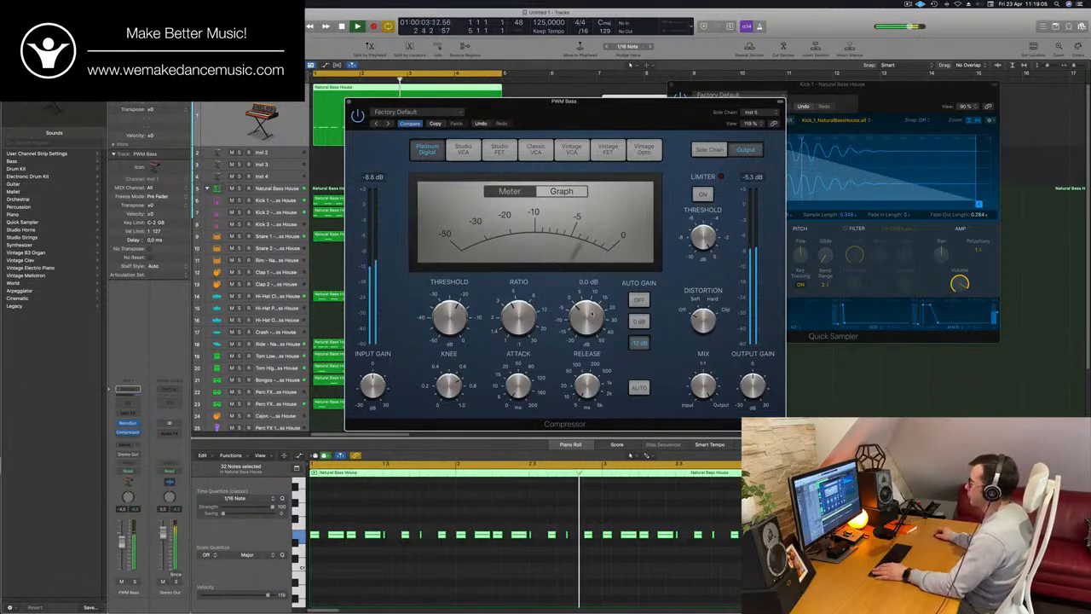
drag(663, 111, 786, 96)
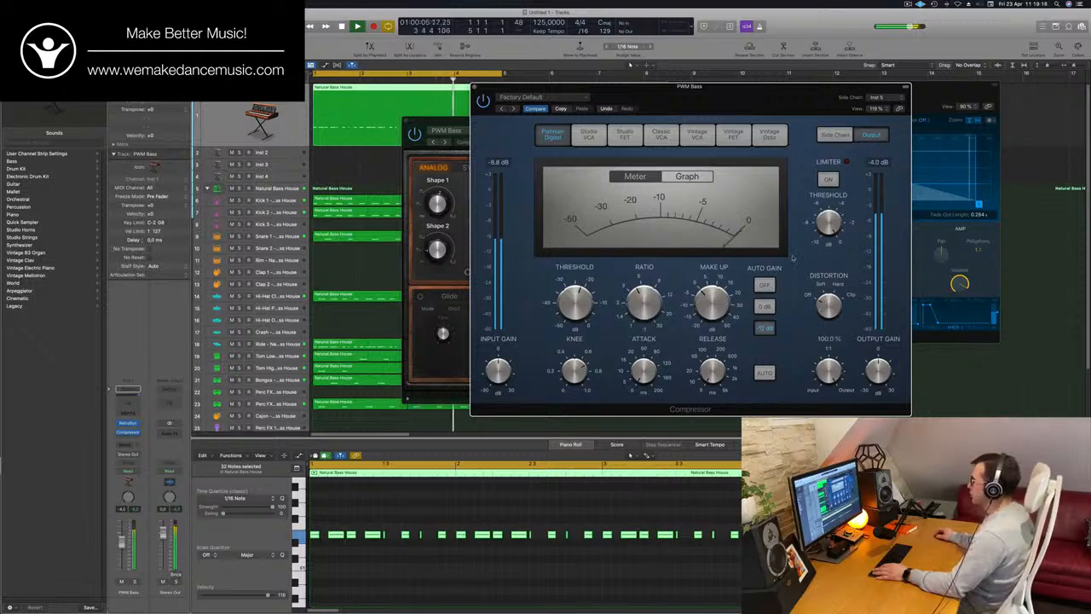
drag(755, 103, 913, 103)
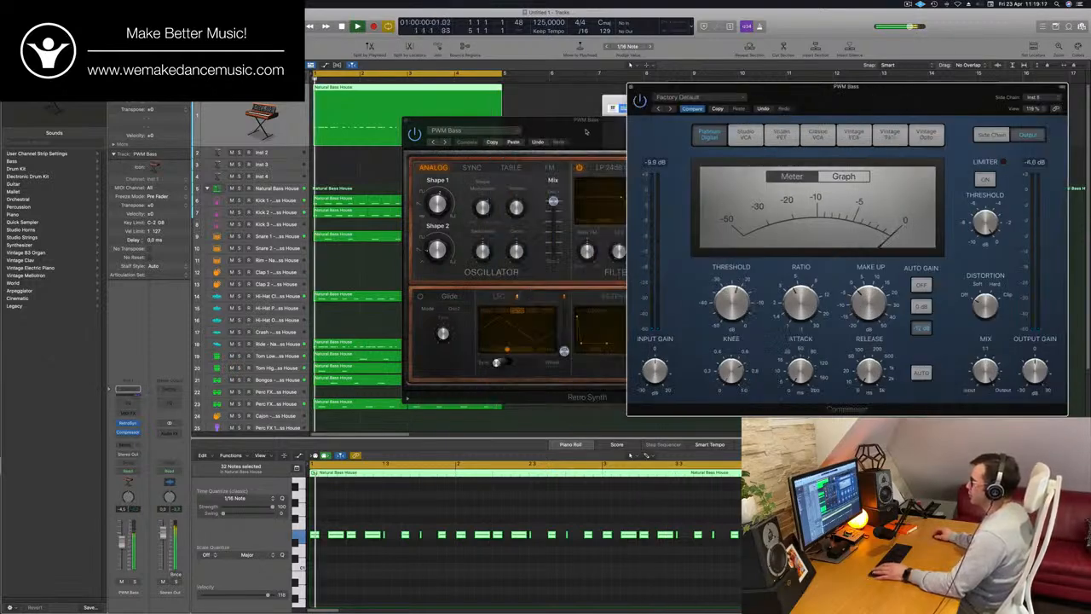
Reposition the Retro Synth window and set the oscillator mix to 0.44 while listening to the loop
drag(585, 133, 542, 136)
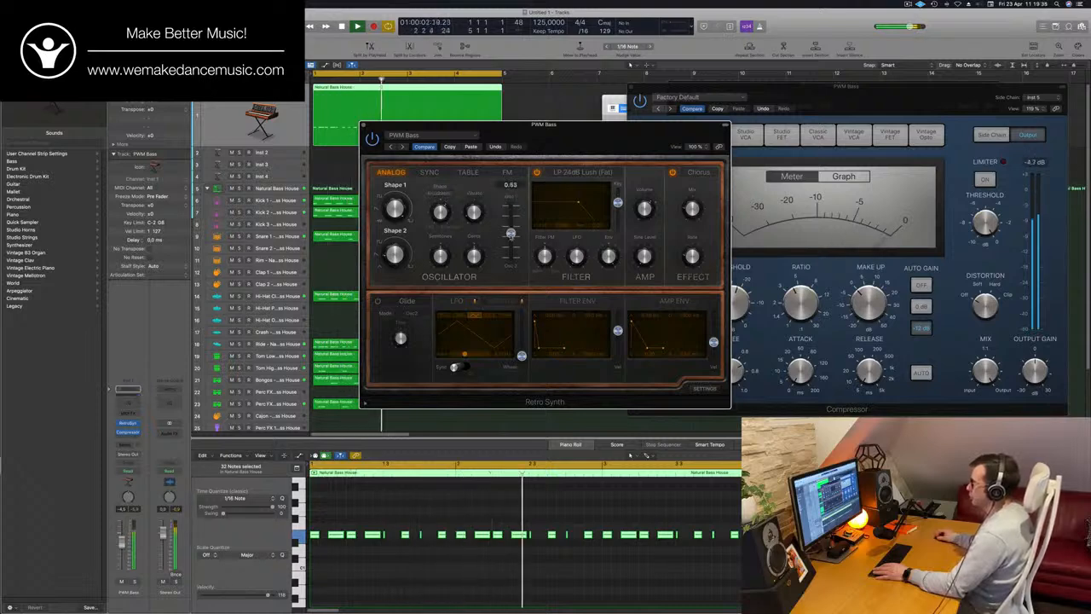
key(space)
key(space)
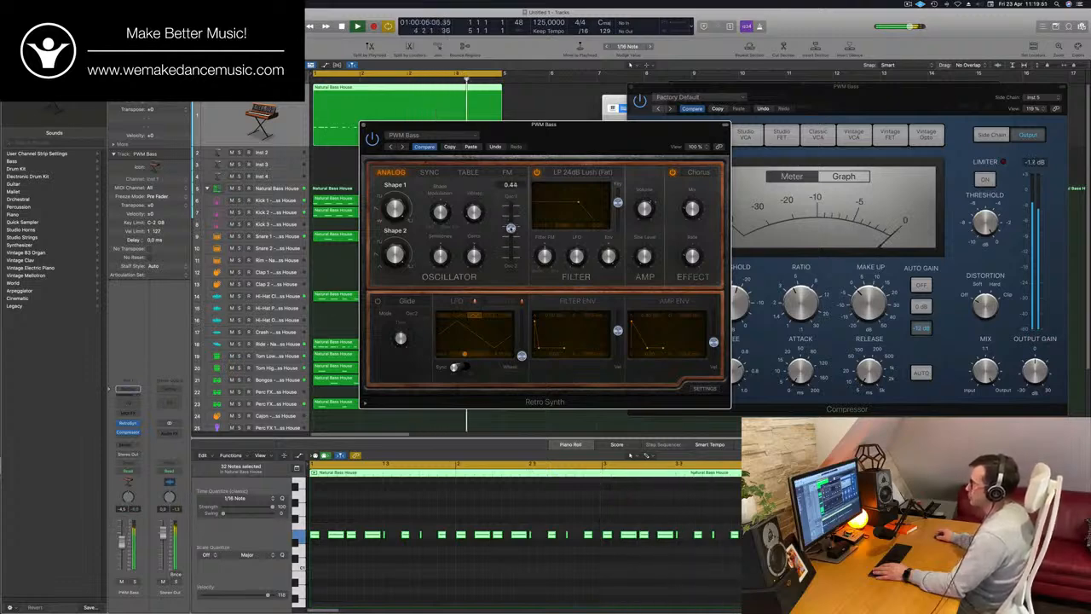
Fine-tune Retro Synth's oscillator mix to 0.41 while the loop plays and close the synth's window
mouse_move(618, 137)
mouse_down()
mouse_move(587, 138)
mouse_move(629, 136)
mouse_up()
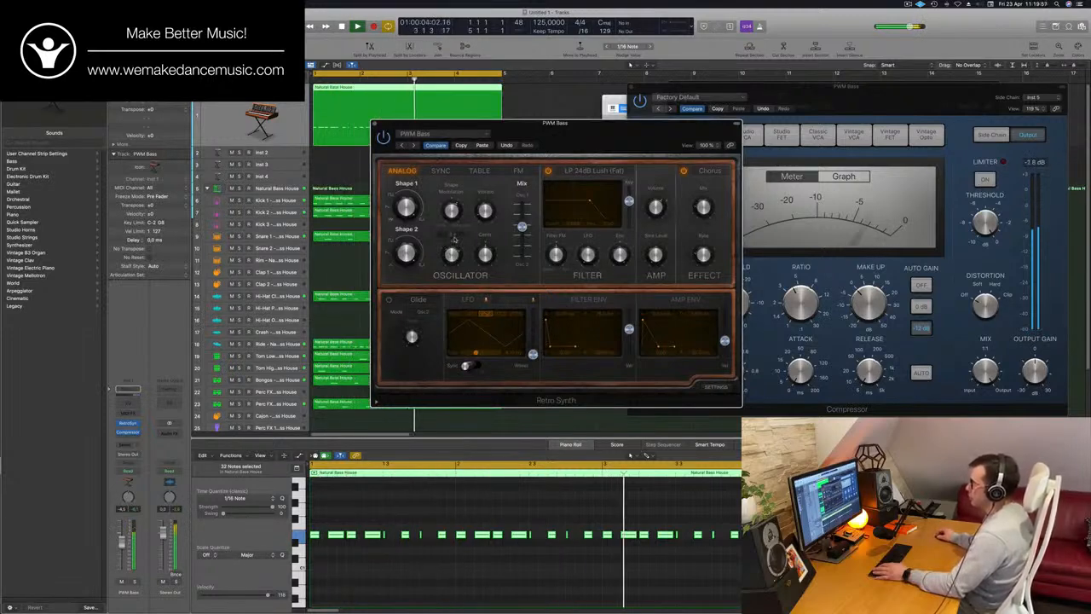
drag(480, 189, 436, 195)
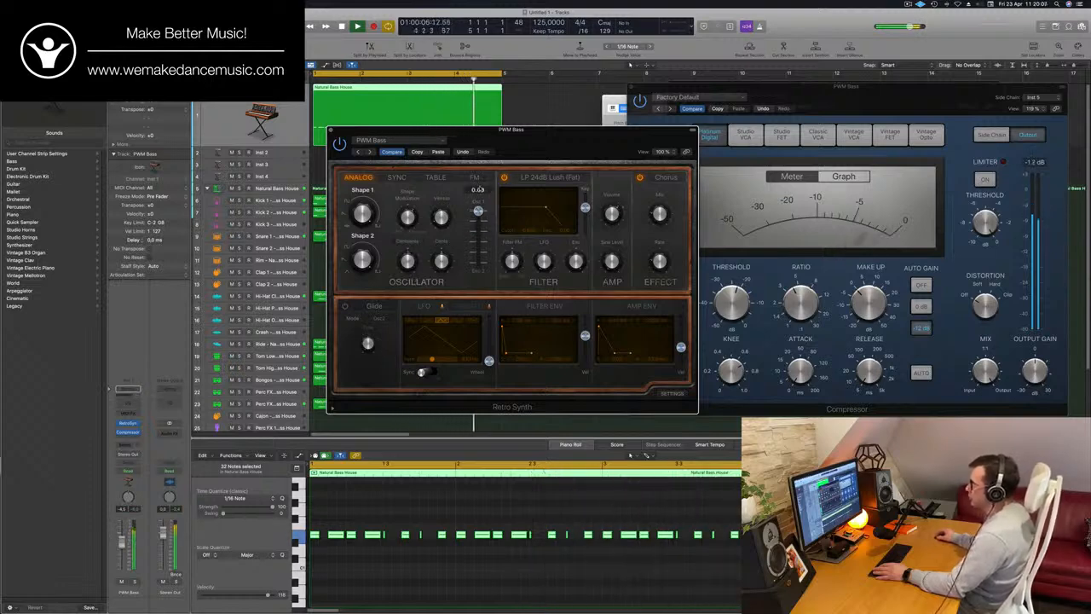
drag(478, 210, 478, 245)
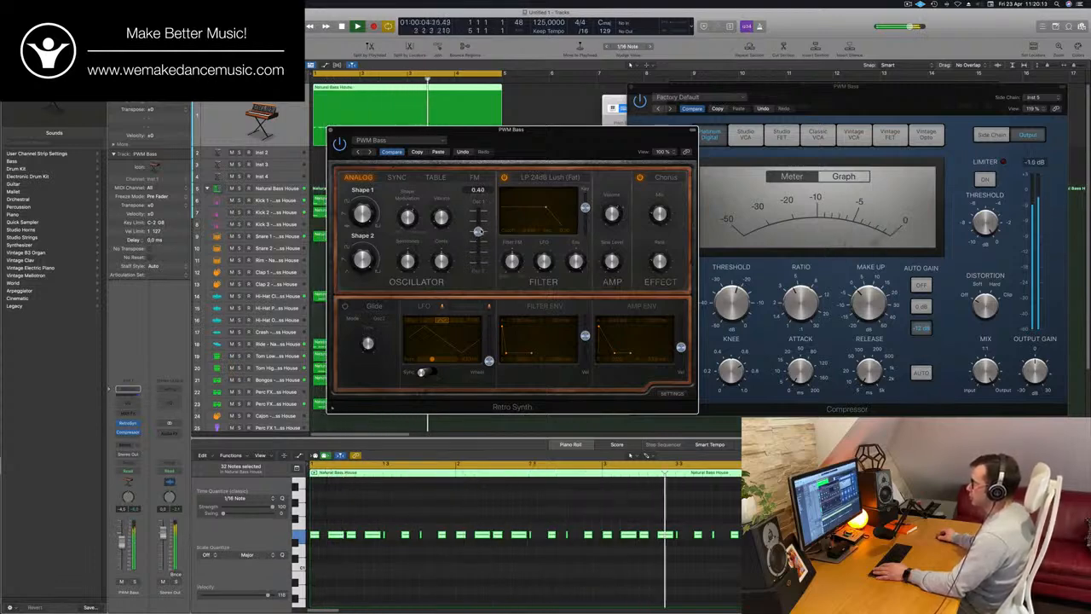
drag(542, 157, 681, 130)
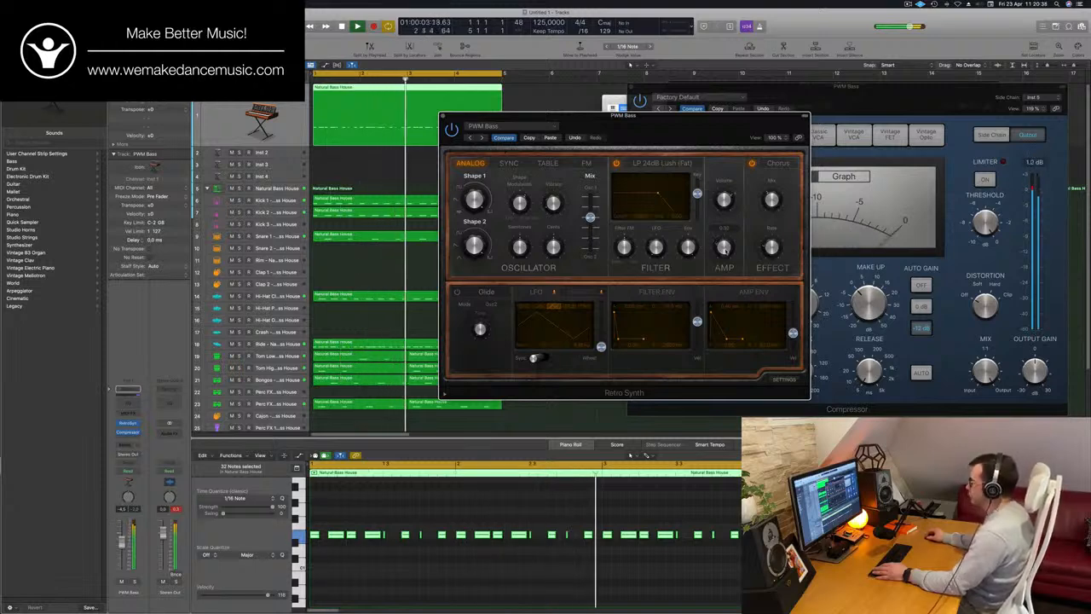
mouse_move(594, 218)
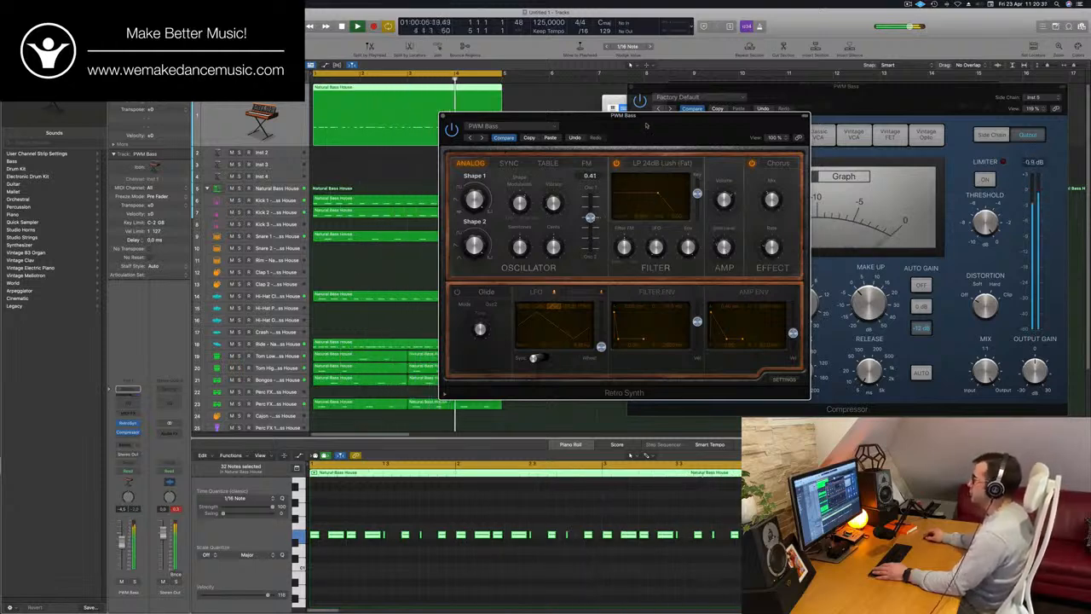
drag(634, 147, 668, 171)
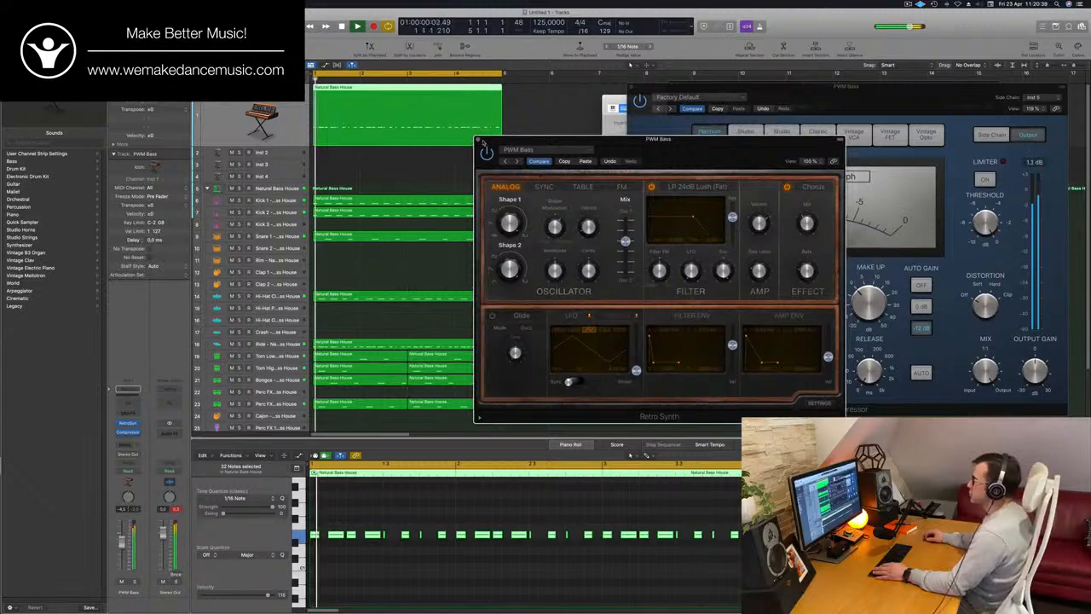
click(479, 140)
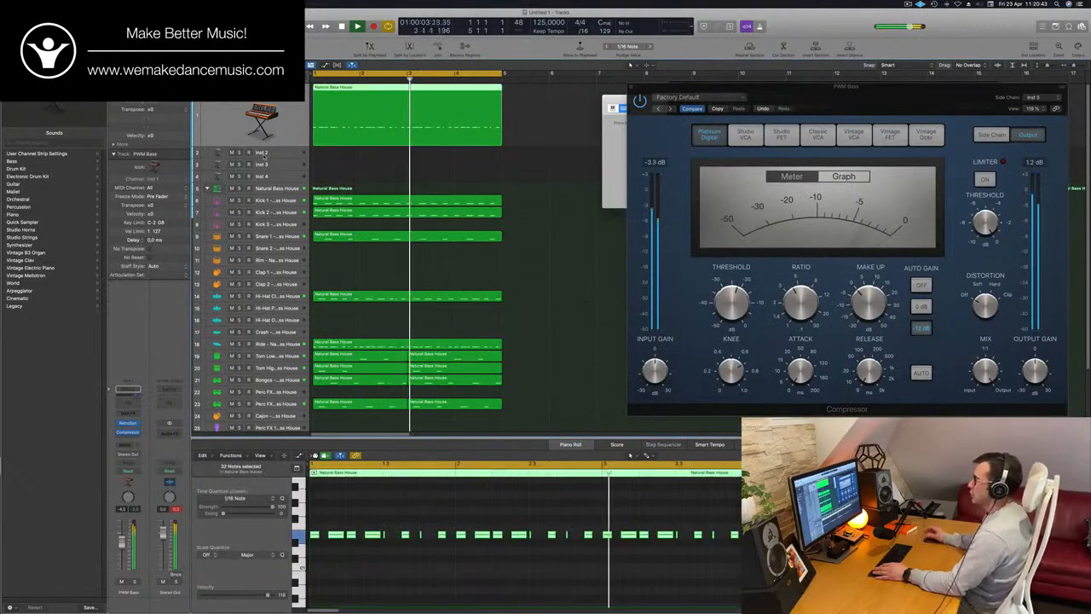
With the Inst 2 track selected, repeat all regions once from bar 5 and extend the cycle range to bar 9
click(262, 154)
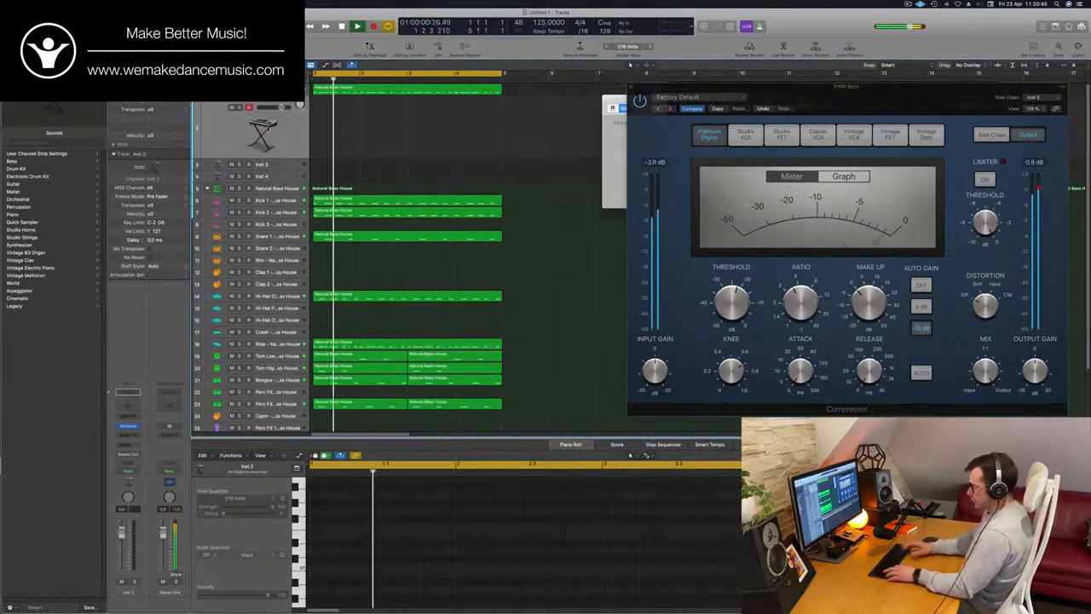
key(super+a)
key(super+r)
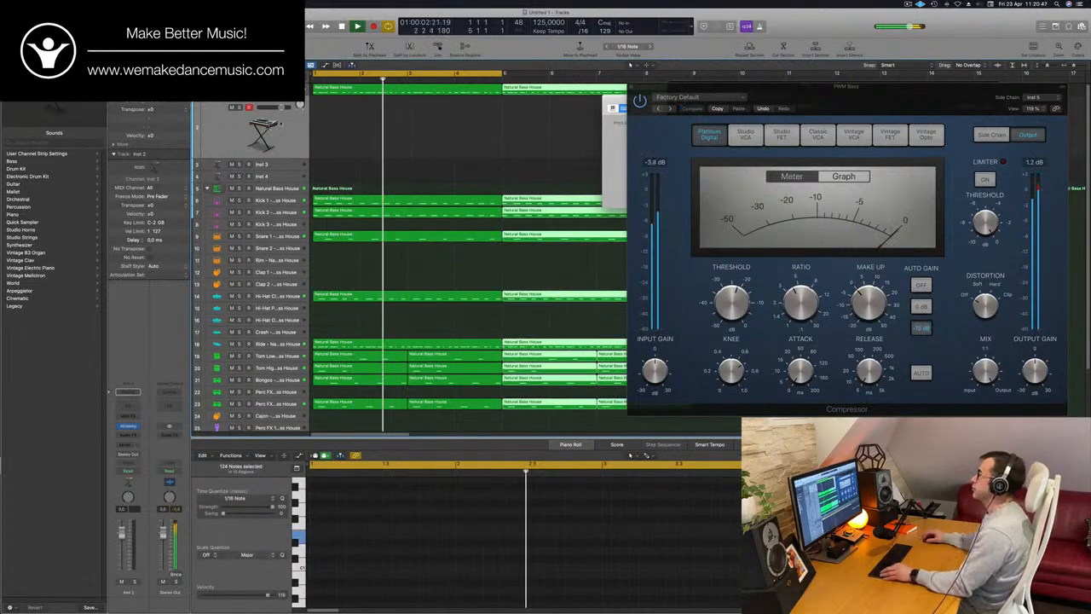
scroll(406, 125, down, 5)
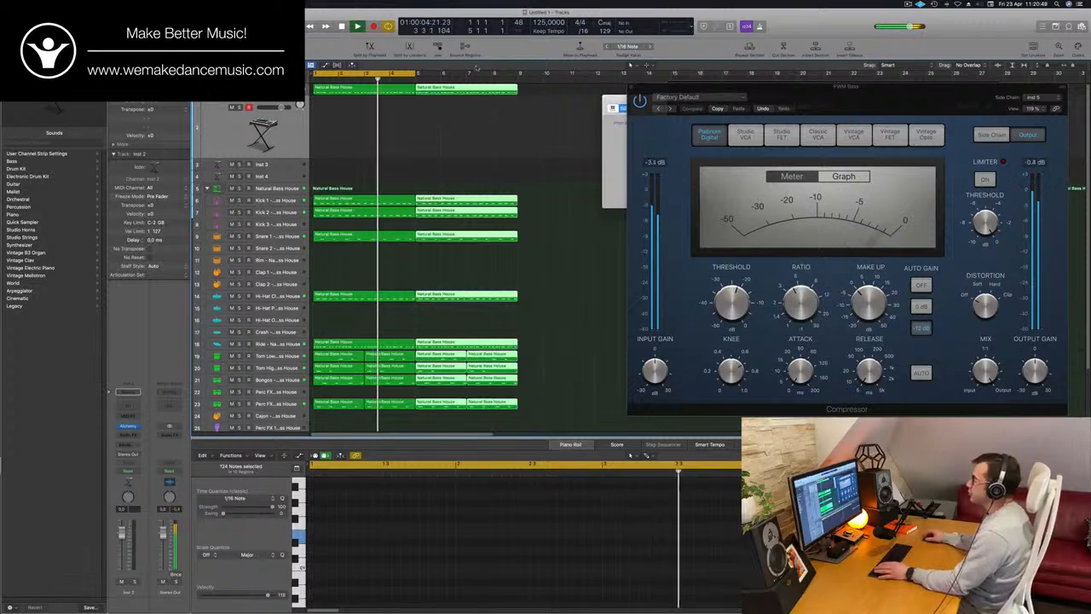
drag(416, 73, 515, 83)
Show Musical Typing and load the top-rated Pads preset Perfect Pad 01 in the Alchemy synth on Inst 2
key(super+k)
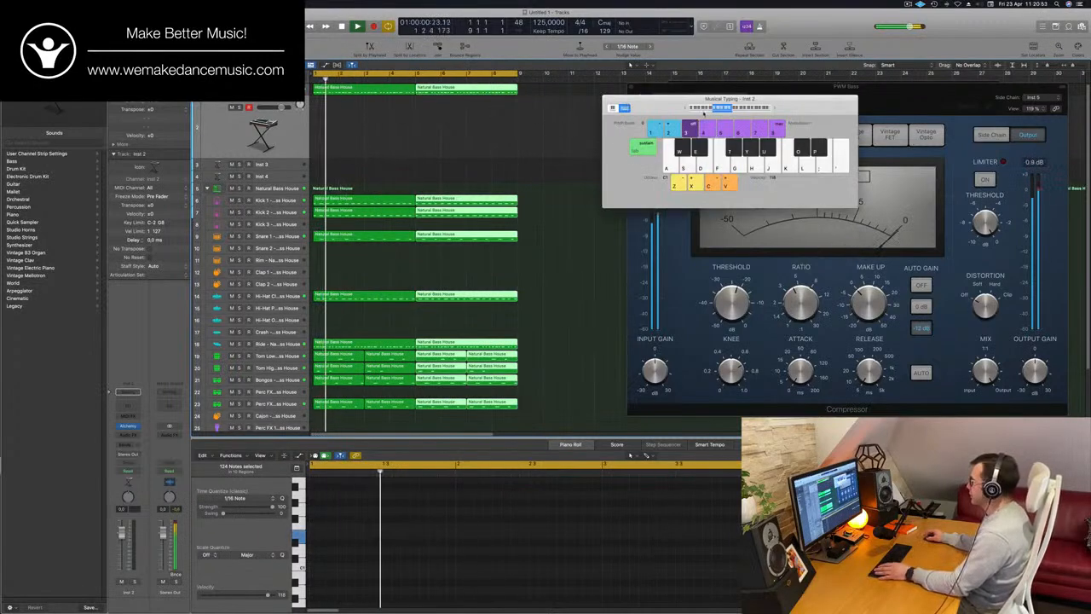
drag(684, 108, 792, 115)
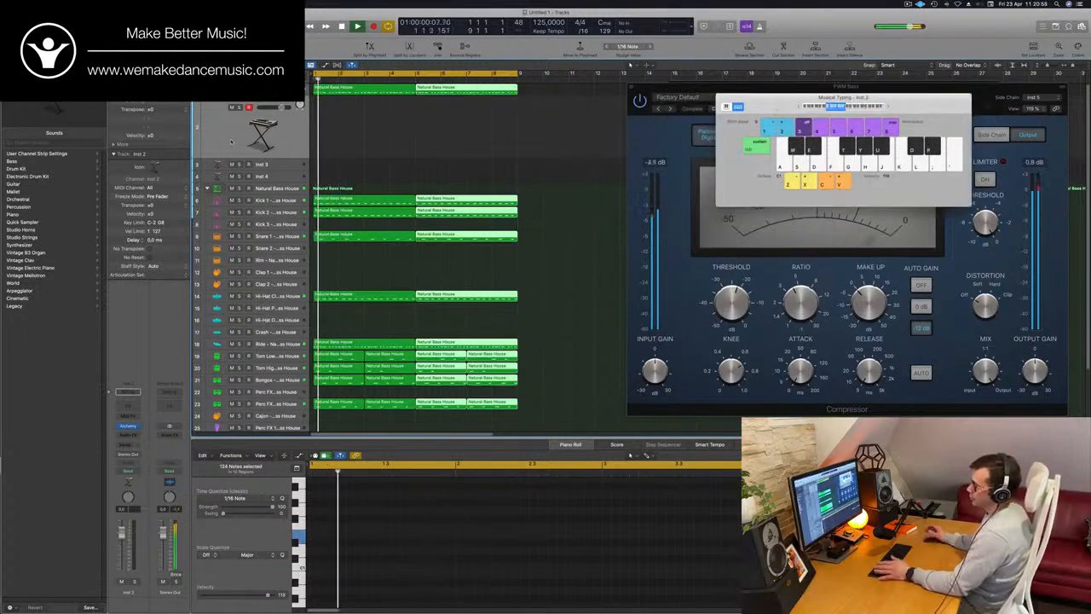
click(126, 426)
drag(554, 129, 579, 141)
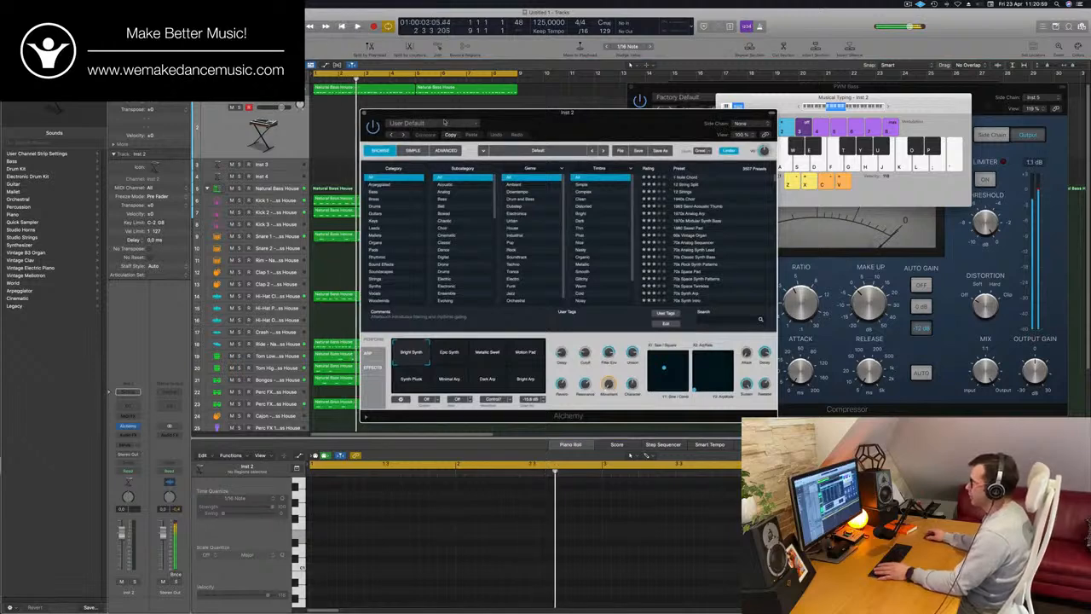
click(388, 249)
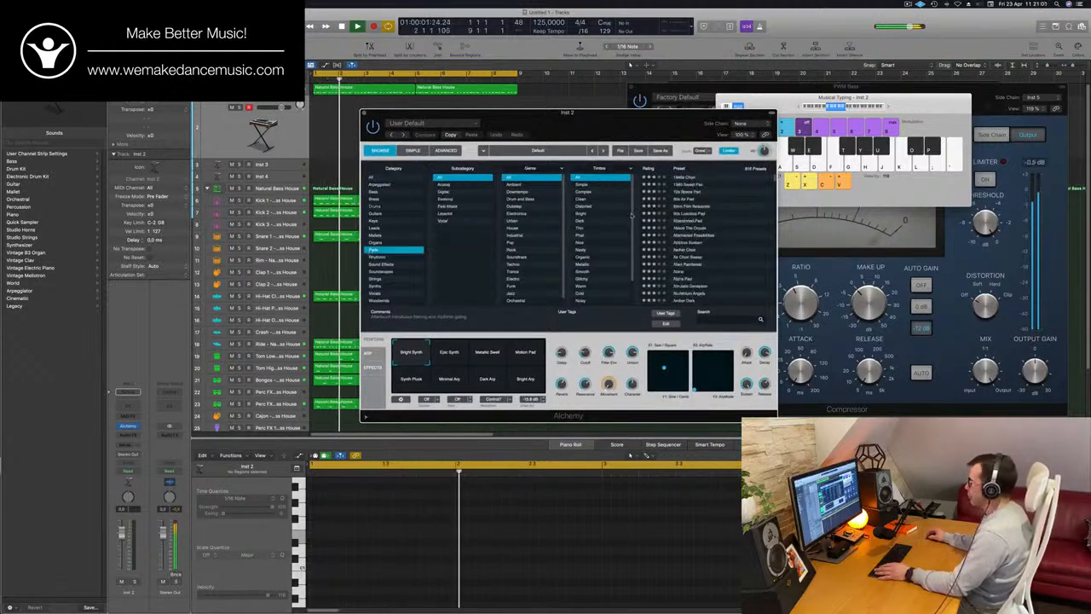
click(651, 167)
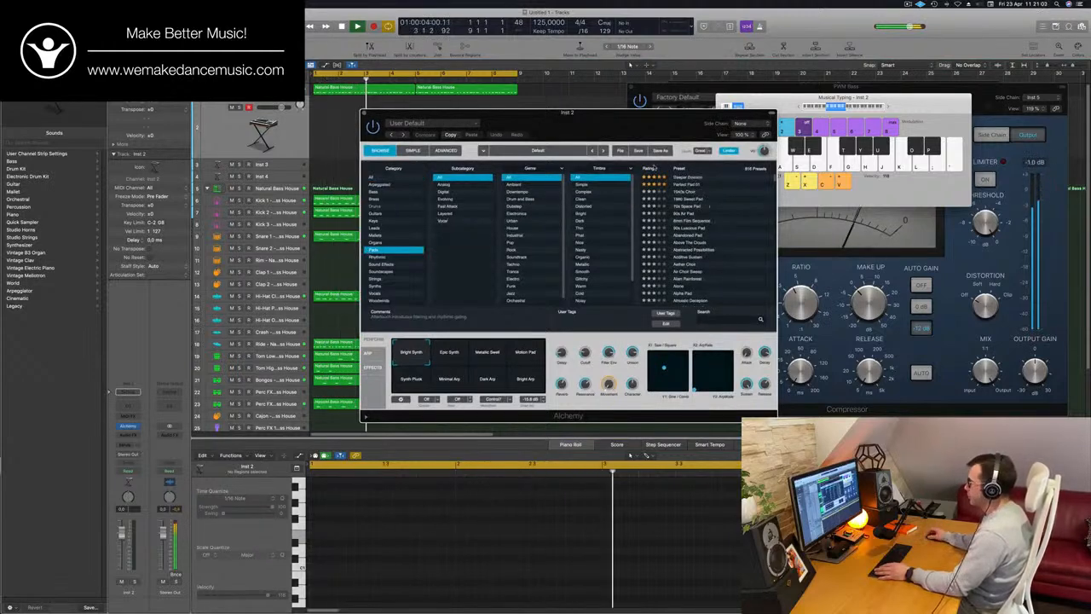
click(686, 185)
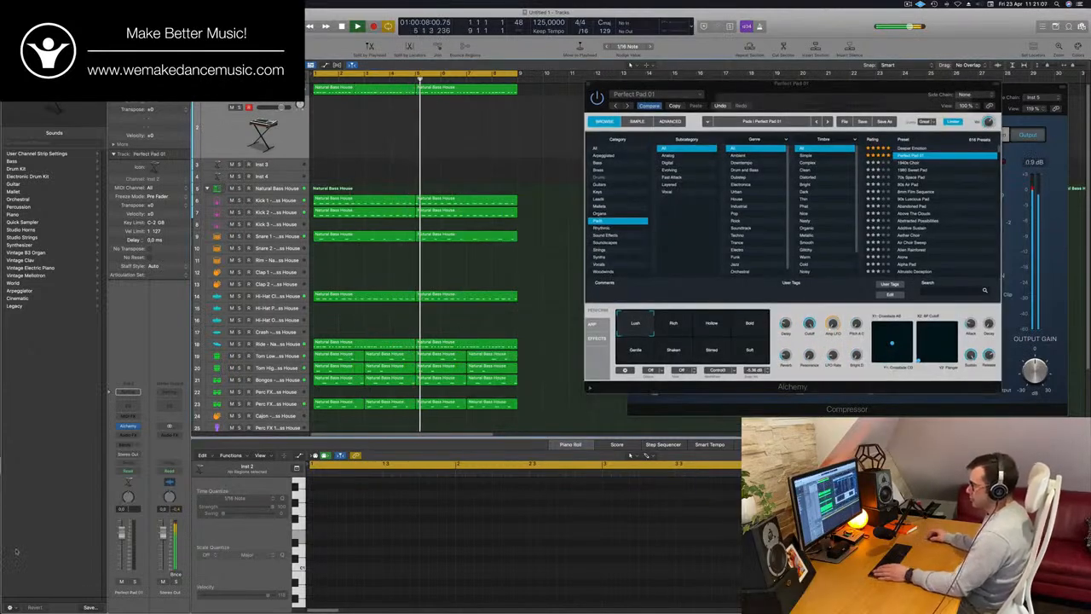
Add a Bus 4 send to the Perfect Pad 01 channel and insert a stereo SilverVerb on Aux 4
click(127, 444)
mouse_move(132, 458)
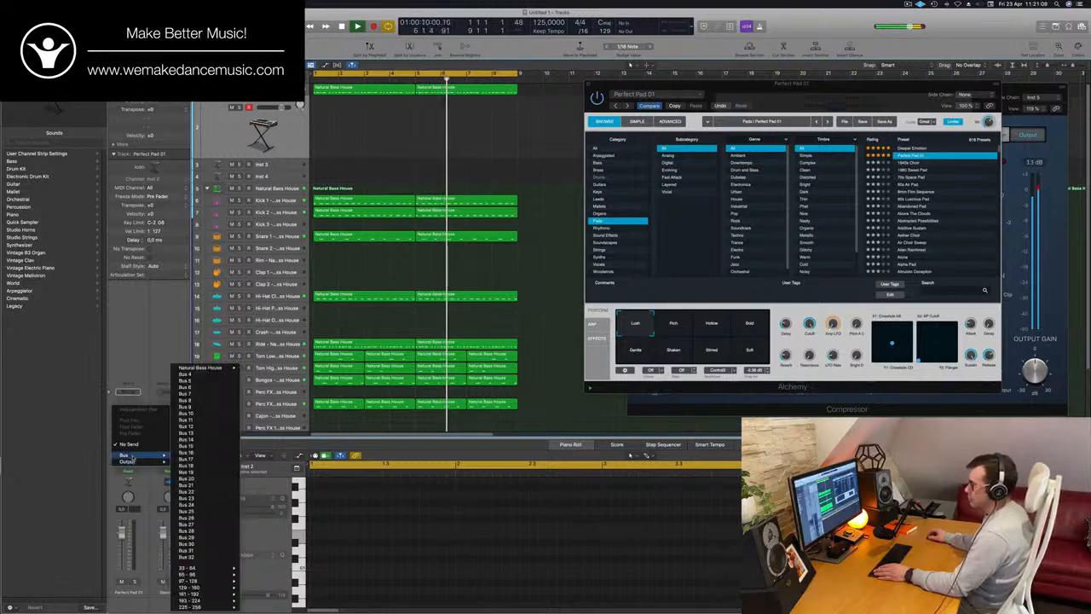
click(205, 374)
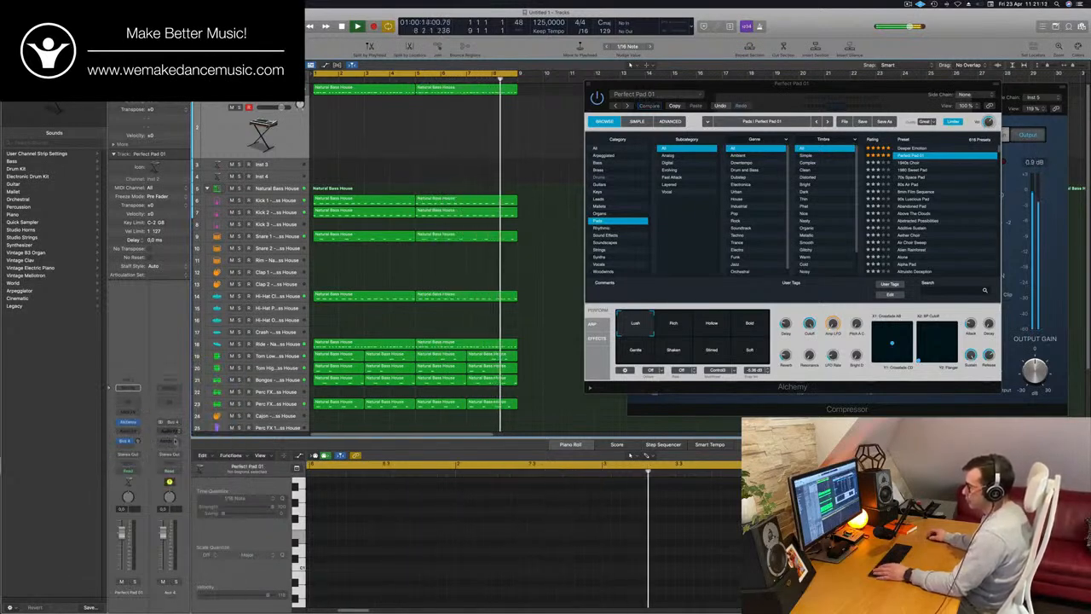
click(170, 431)
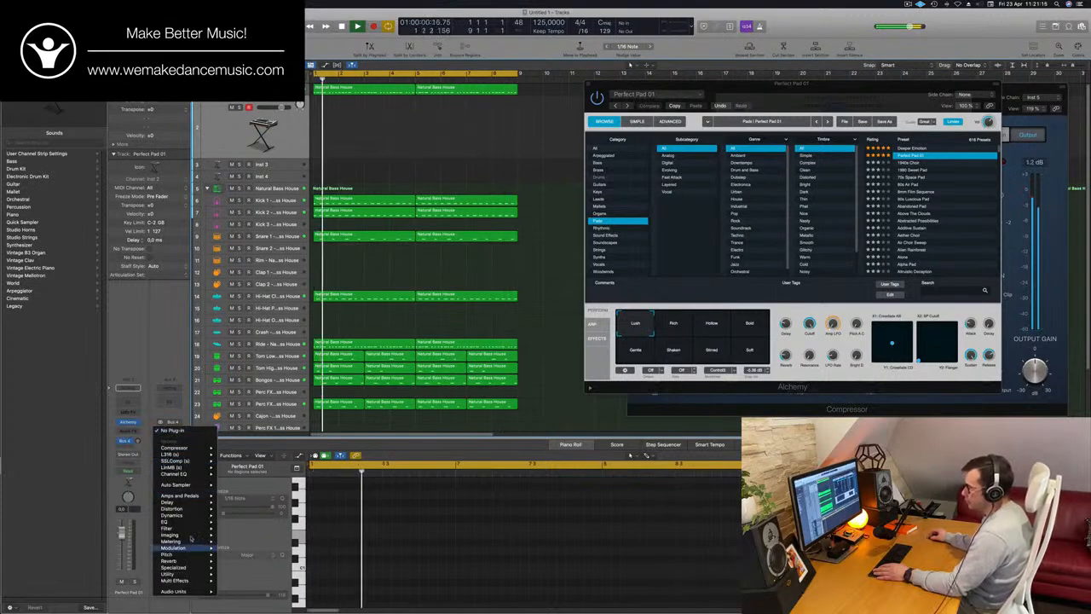
mouse_move(179, 561)
mouse_move(249, 562)
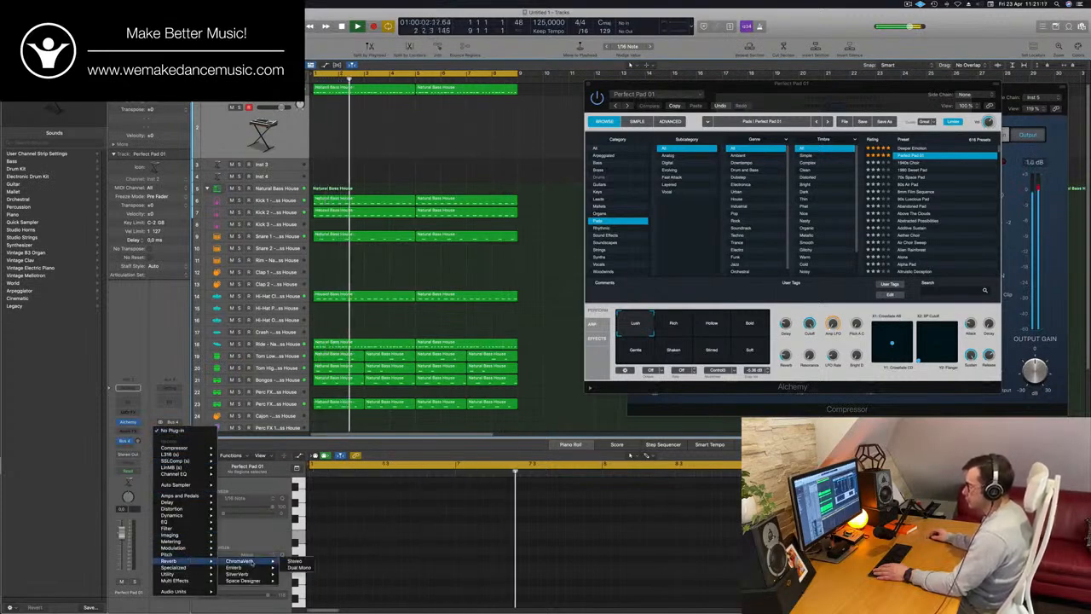
click(294, 573)
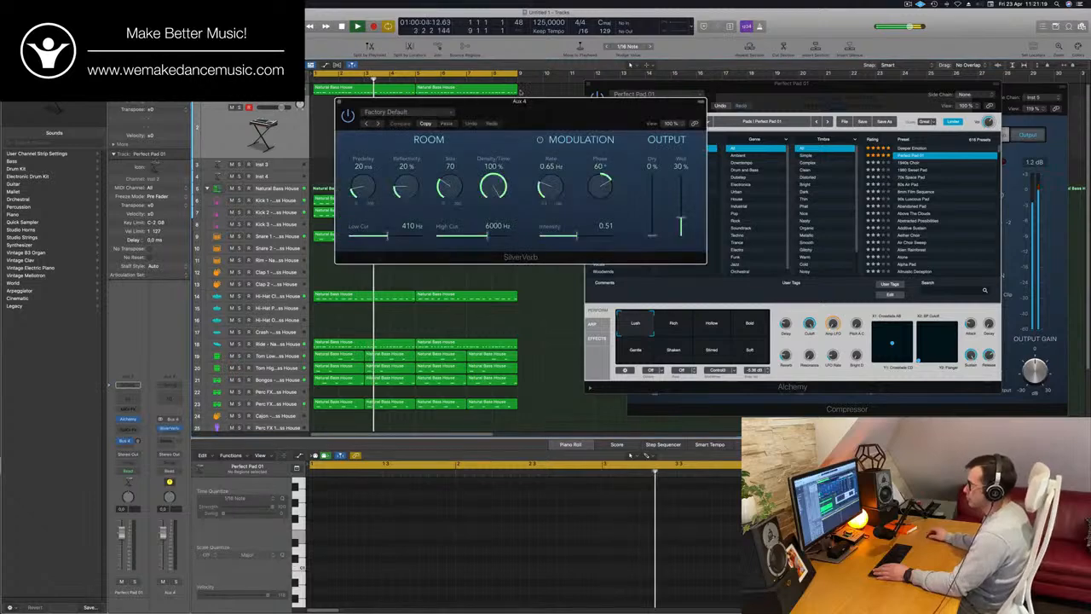
Load the "grandiose" preset in SilverVerb and move its window clear of the track area
drag(579, 117, 533, 126)
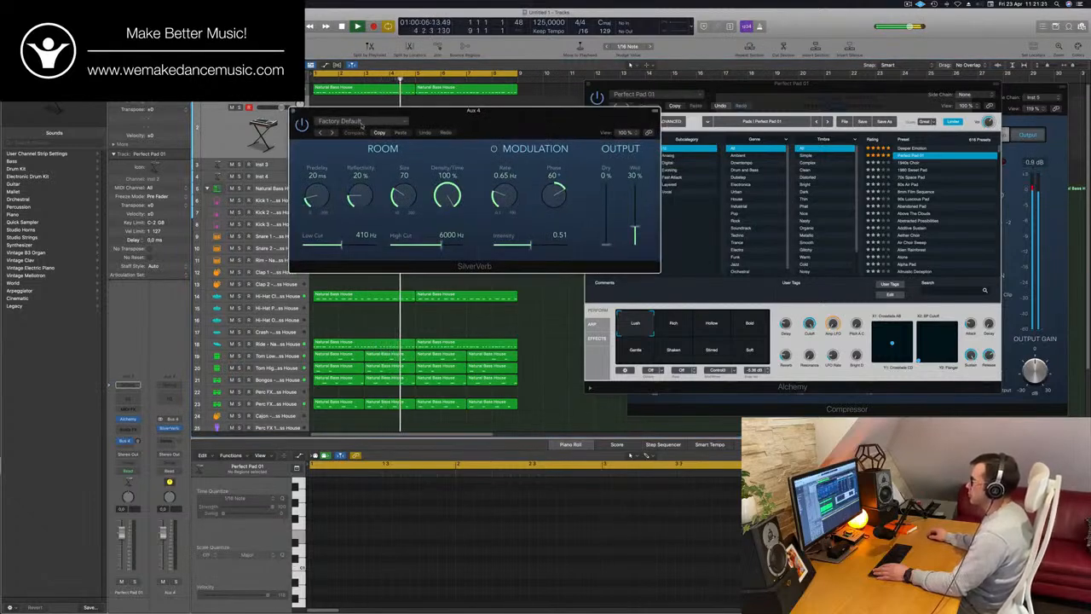
click(362, 125)
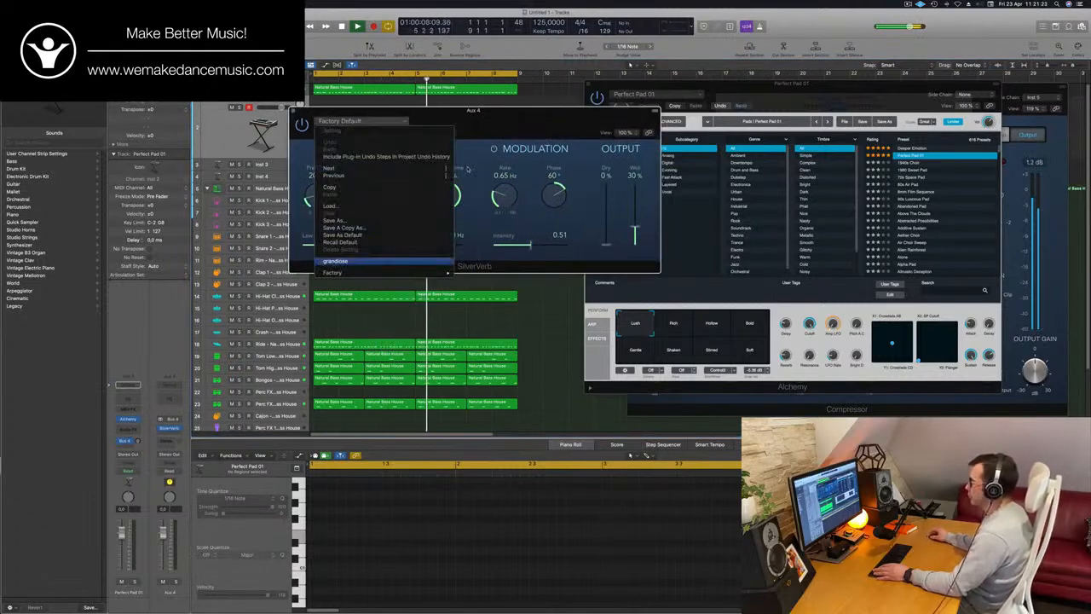
key(Return)
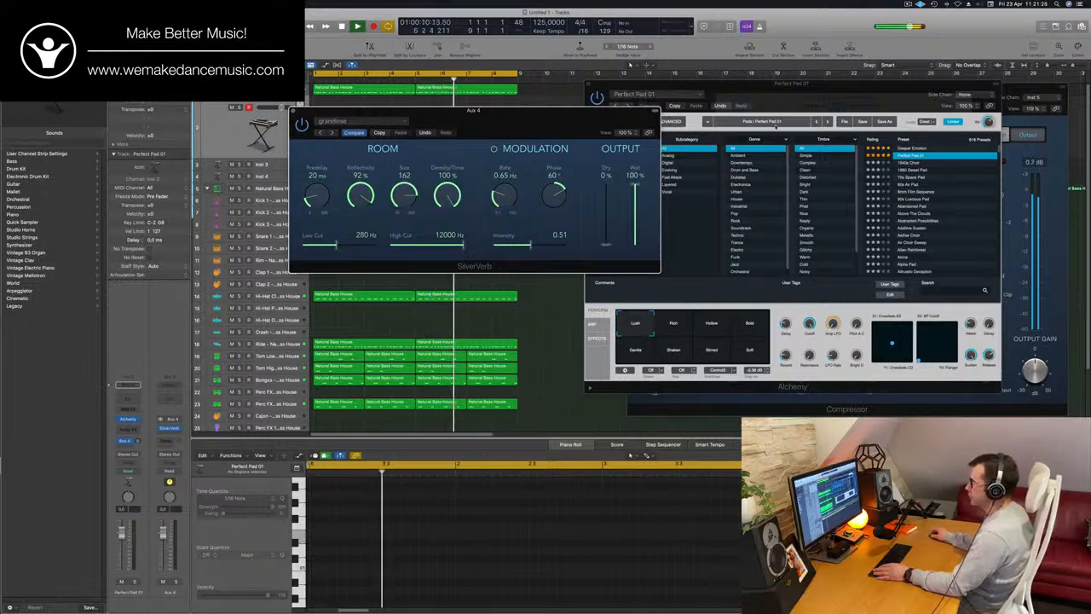
drag(474, 111, 734, 119)
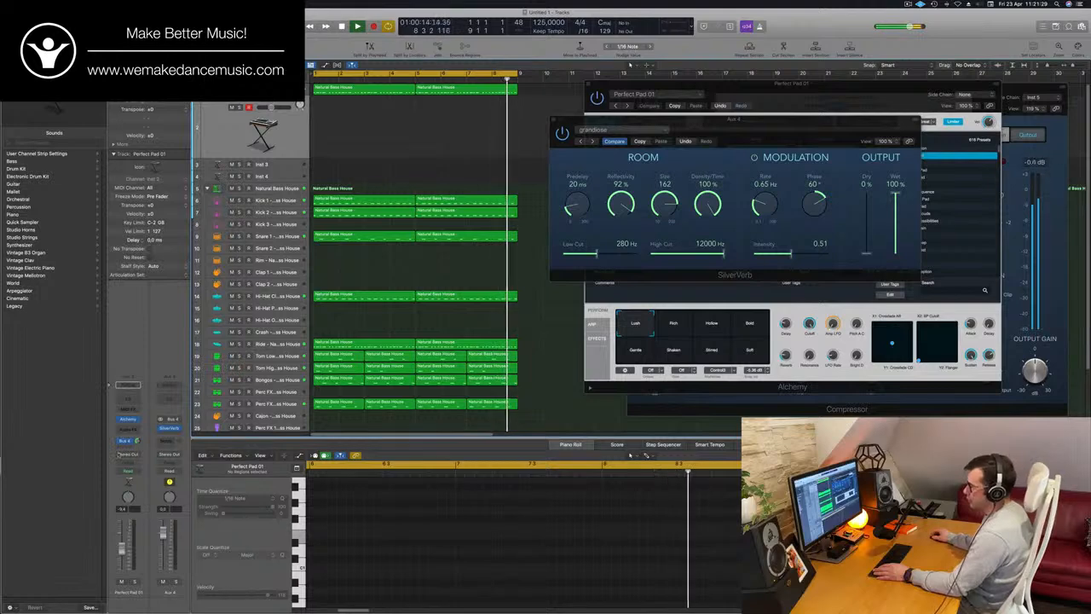
Show Musical Typing again and arrange it with the Alchemy and SilverVerb windows so that all three are accessible
click(128, 419)
key(super+k)
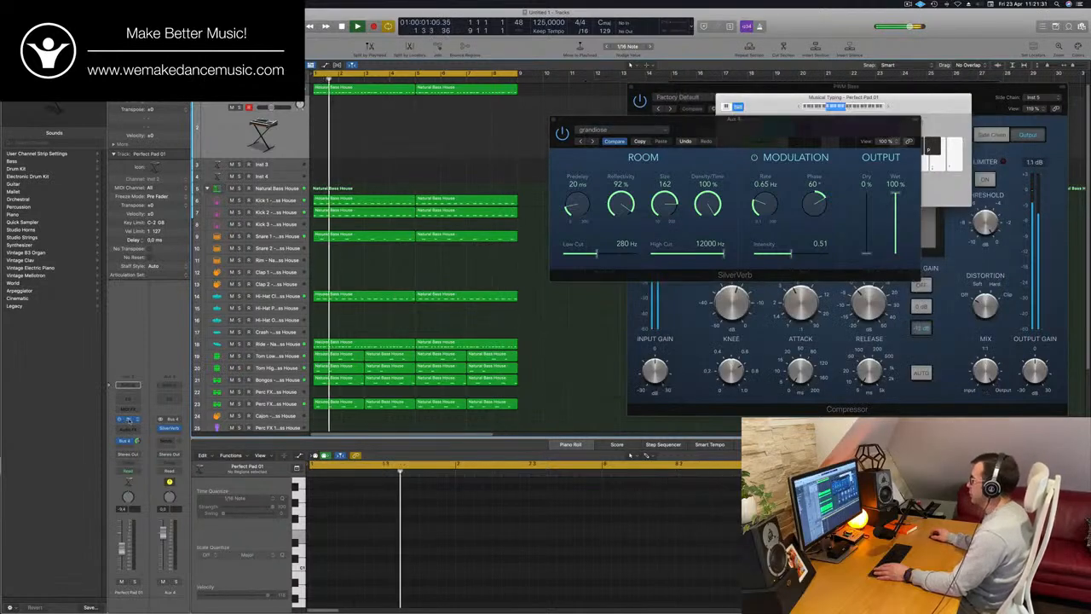
click(128, 420)
drag(834, 88, 733, 142)
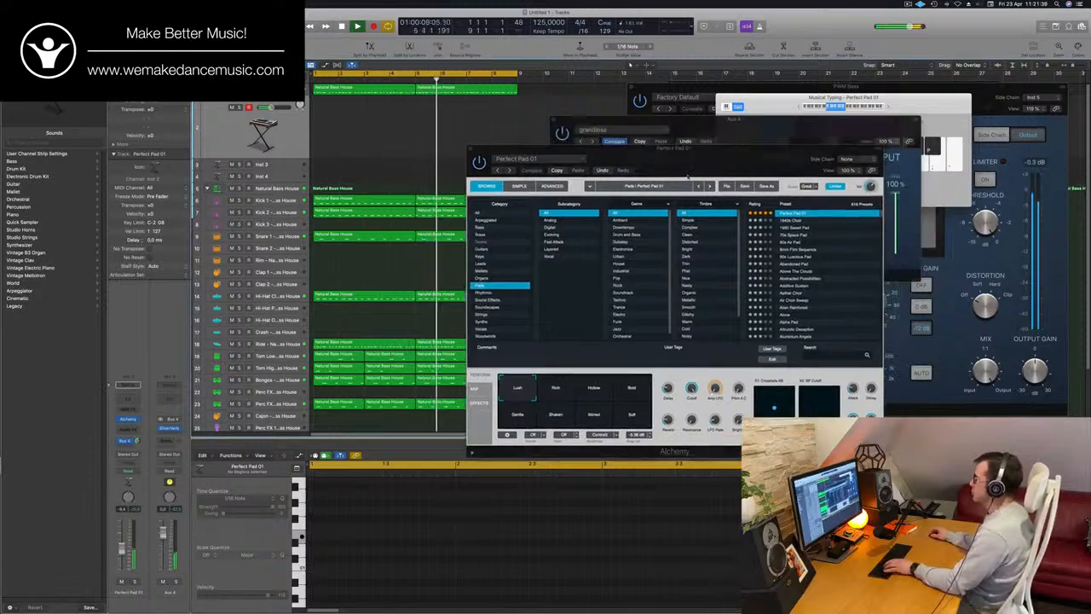
drag(713, 168, 510, 207)
click(798, 121)
drag(798, 121, 937, 225)
drag(927, 104, 845, 53)
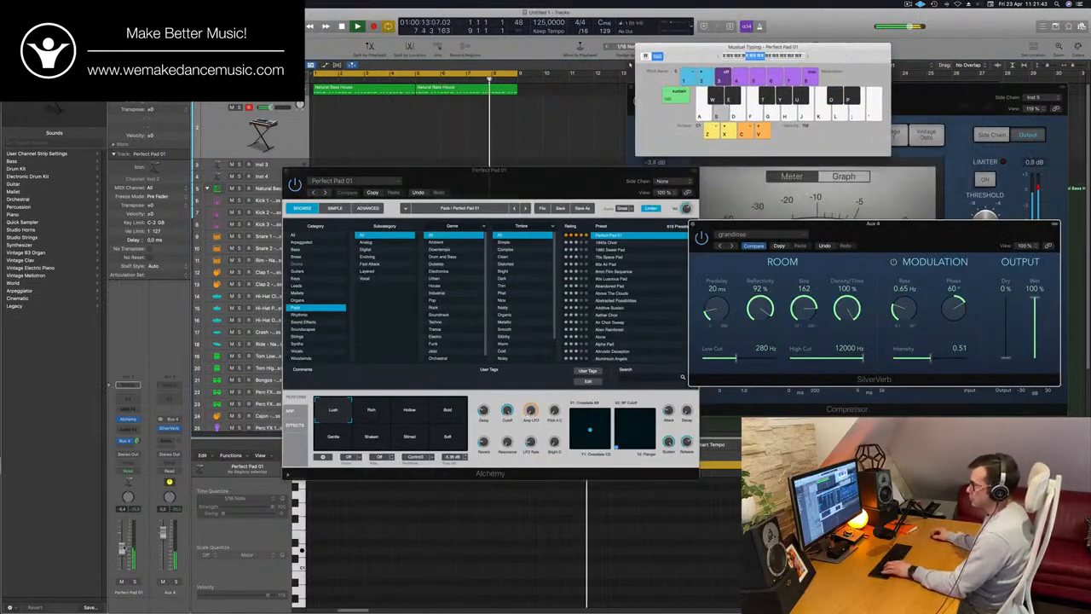
Raise the Perfect Pad 01 channel's volume while playing test notes, and reposition the Musical Typing and Alchemy windows
click(123, 542)
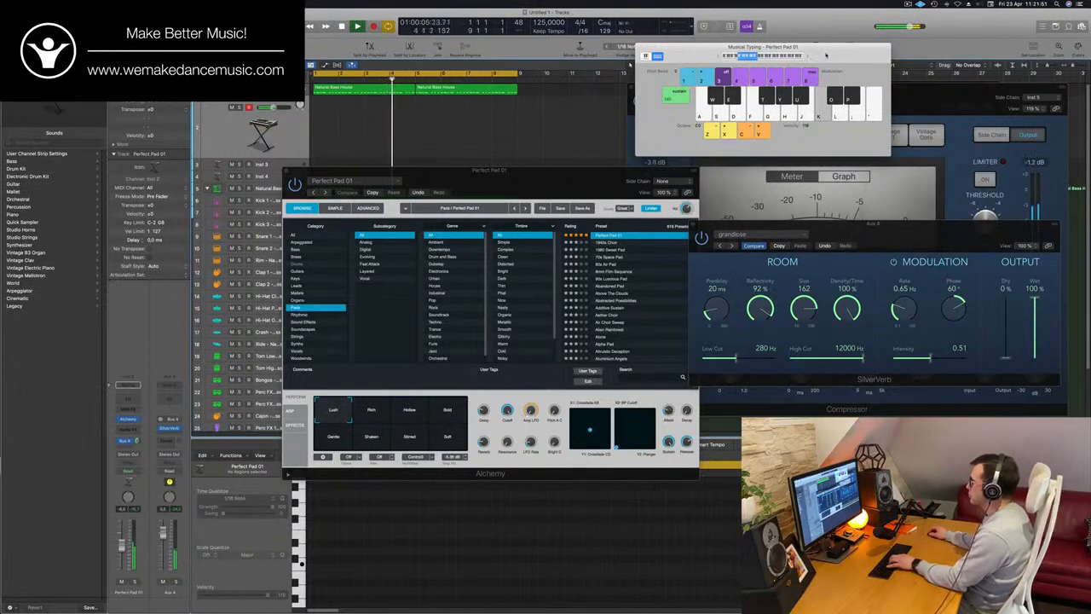
drag(825, 55, 904, 57)
drag(492, 179, 593, 196)
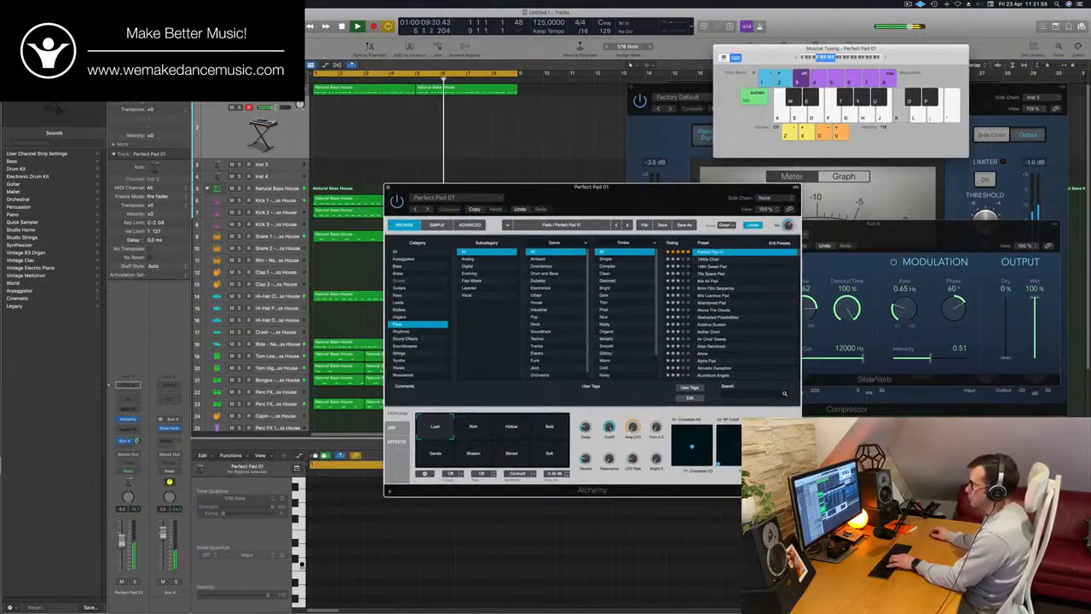
click(122, 540)
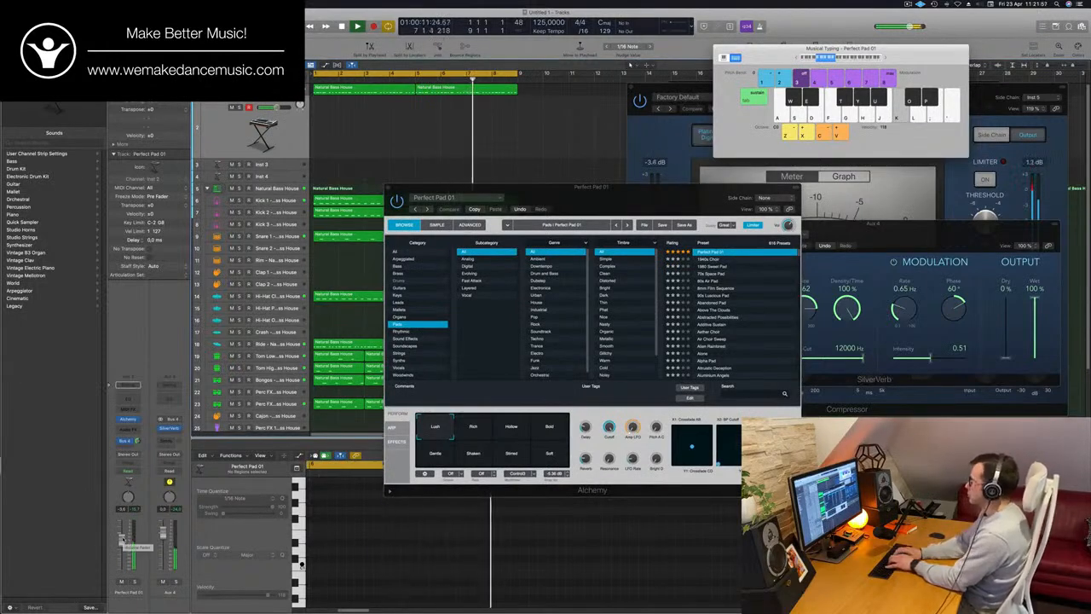
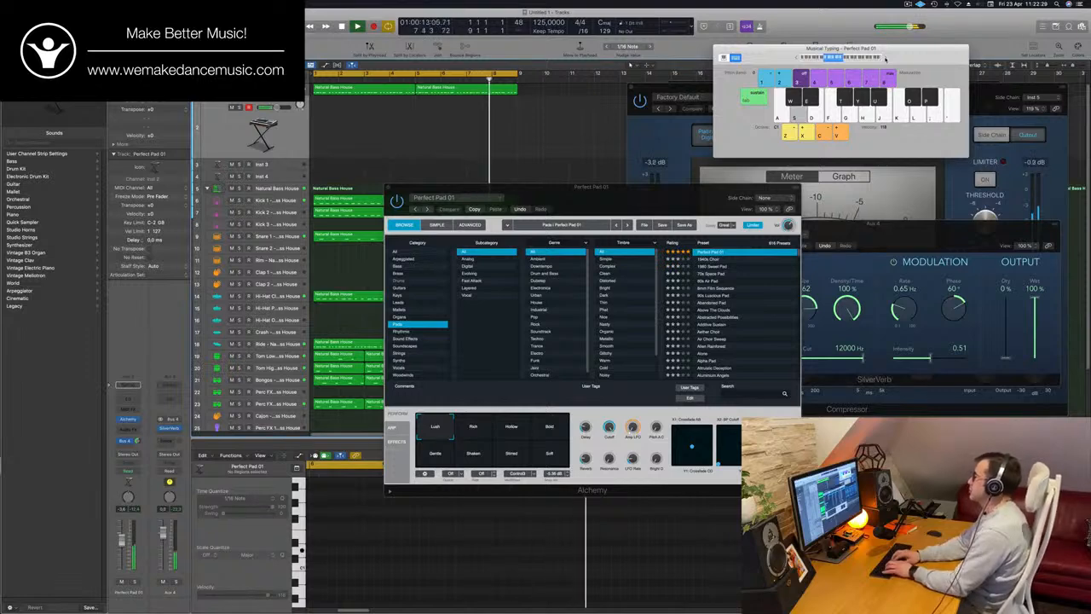
Rehearse pad notes over the playing loop and record them onto the Perfect Pad 01 track in two passes
key(a)
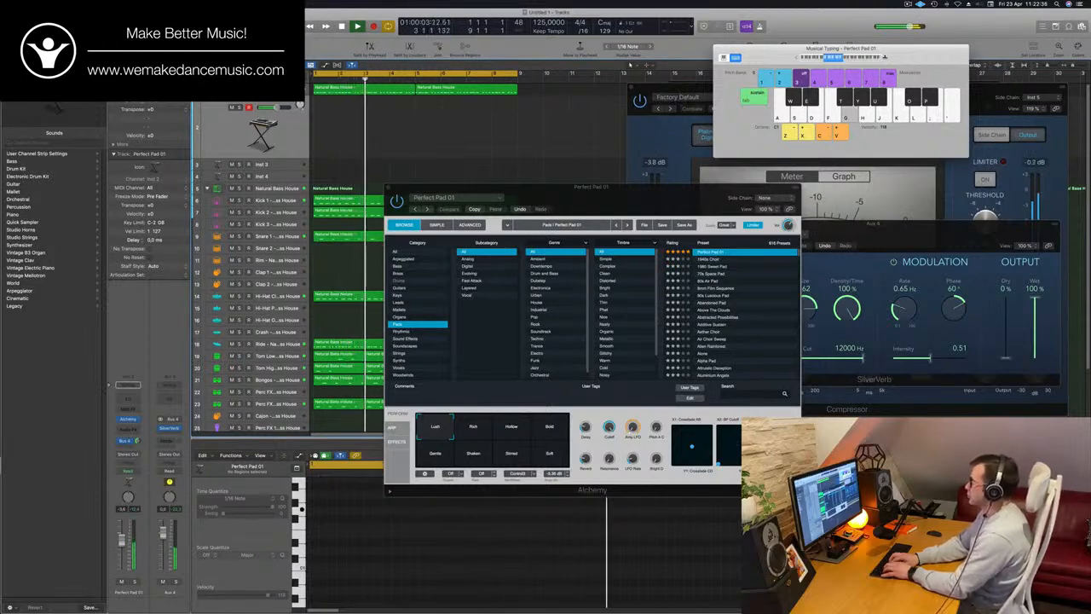
key(j)
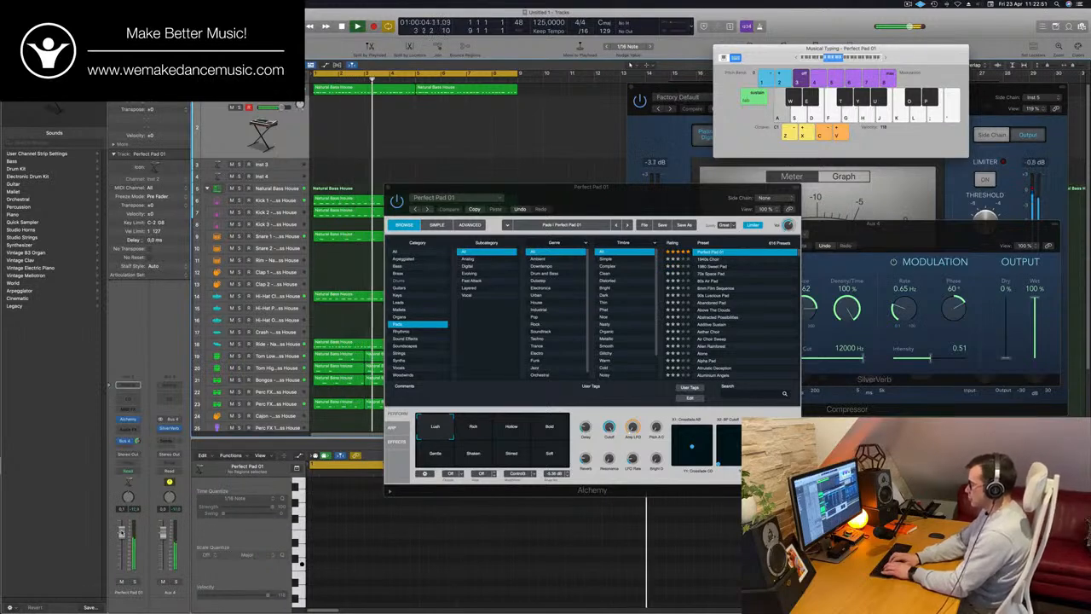
key(r)
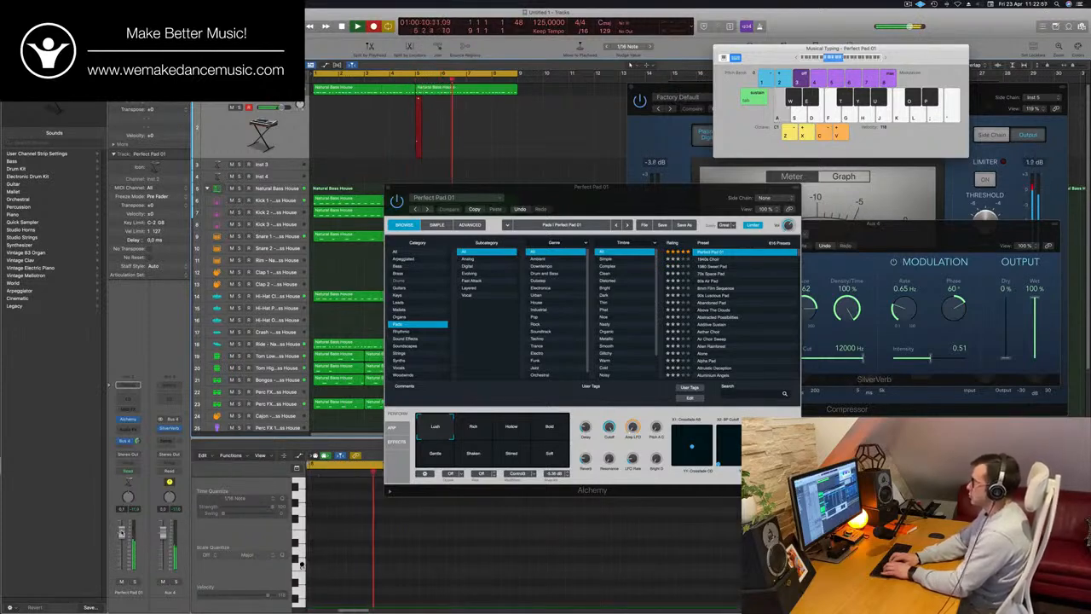
key(a)
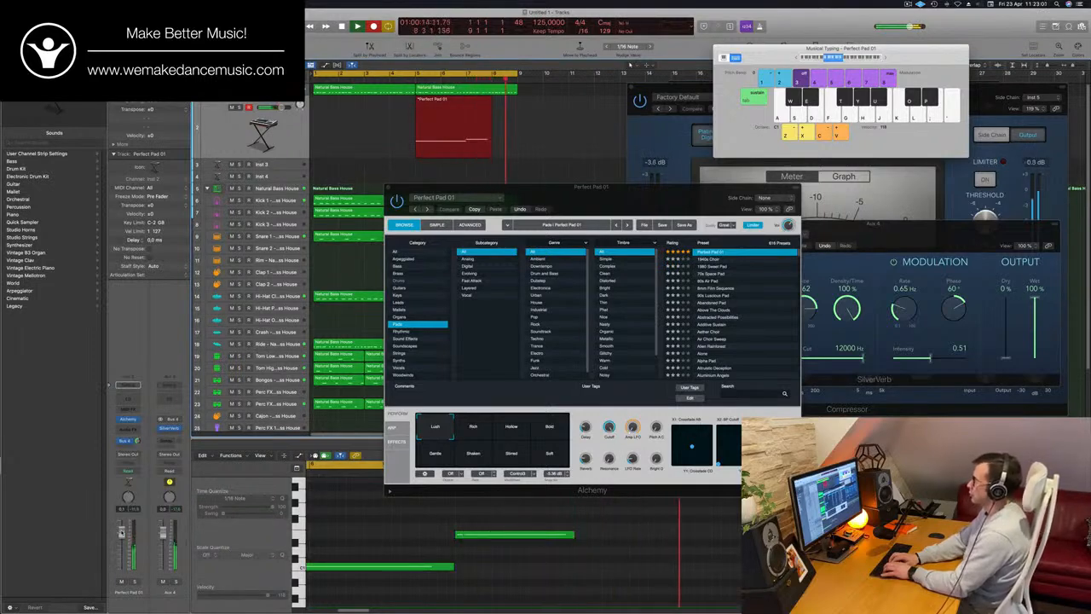
key(space)
key(space)
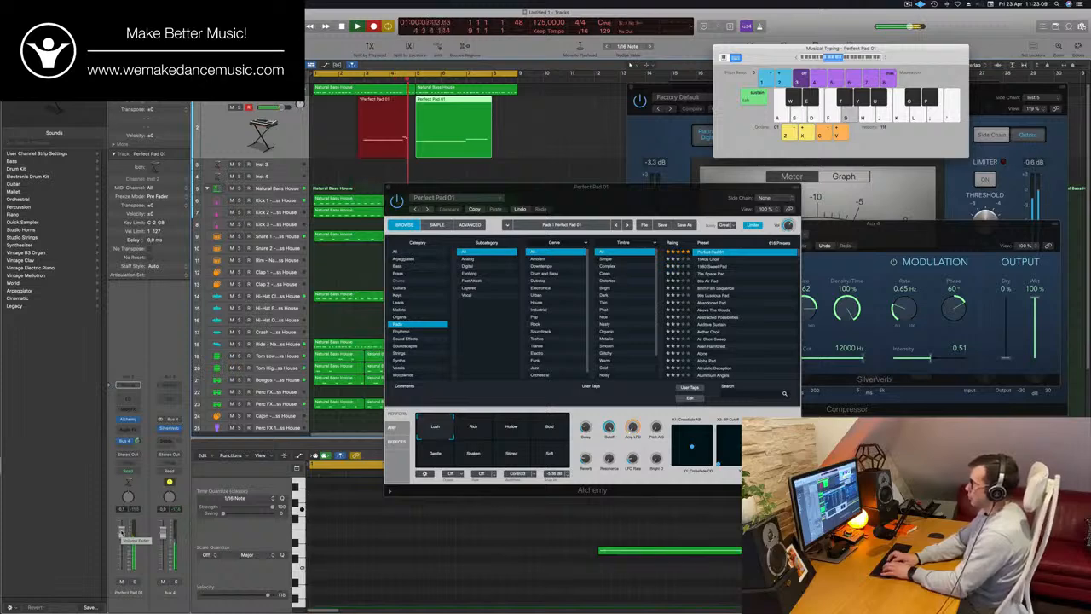
key(space)
key(space)
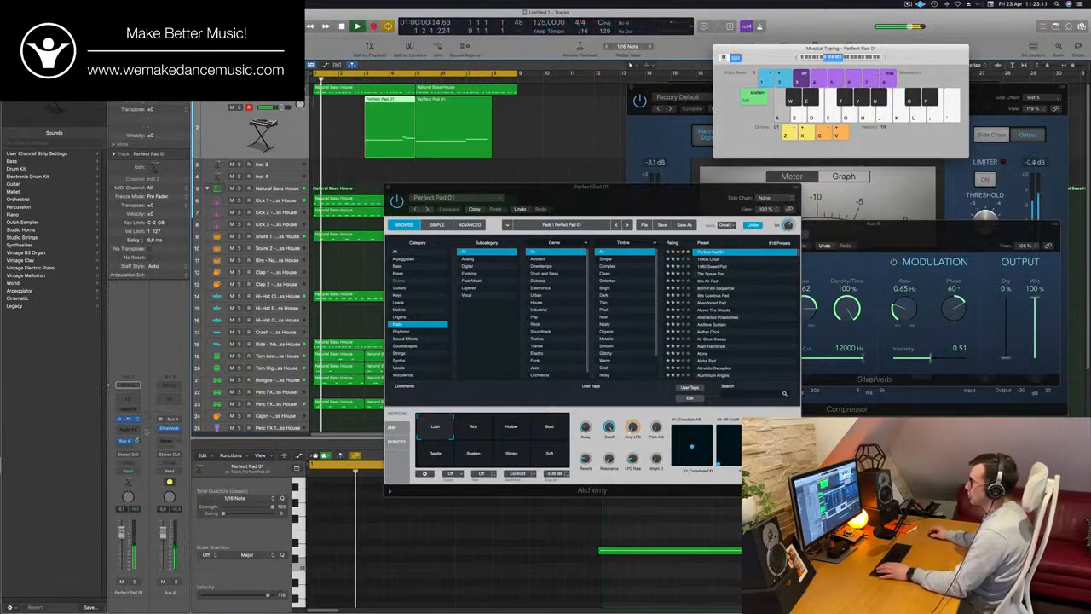
key(space)
Split the second Perfect Pad 01 region at bar 7, splitting the notes that cross the cut, and delete the leftover end piece
click(487, 144)
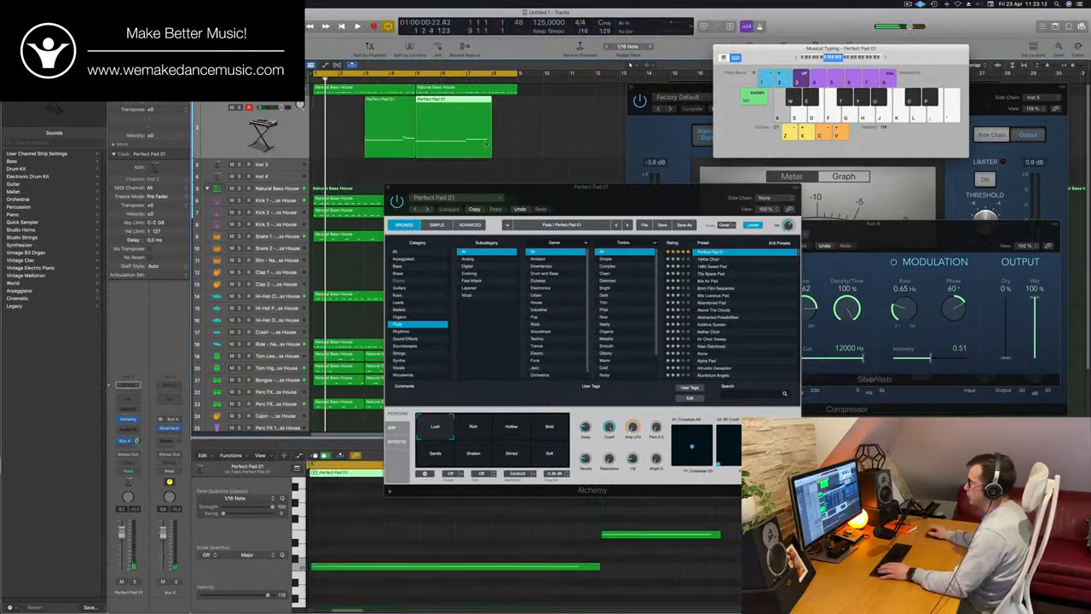
click(465, 100)
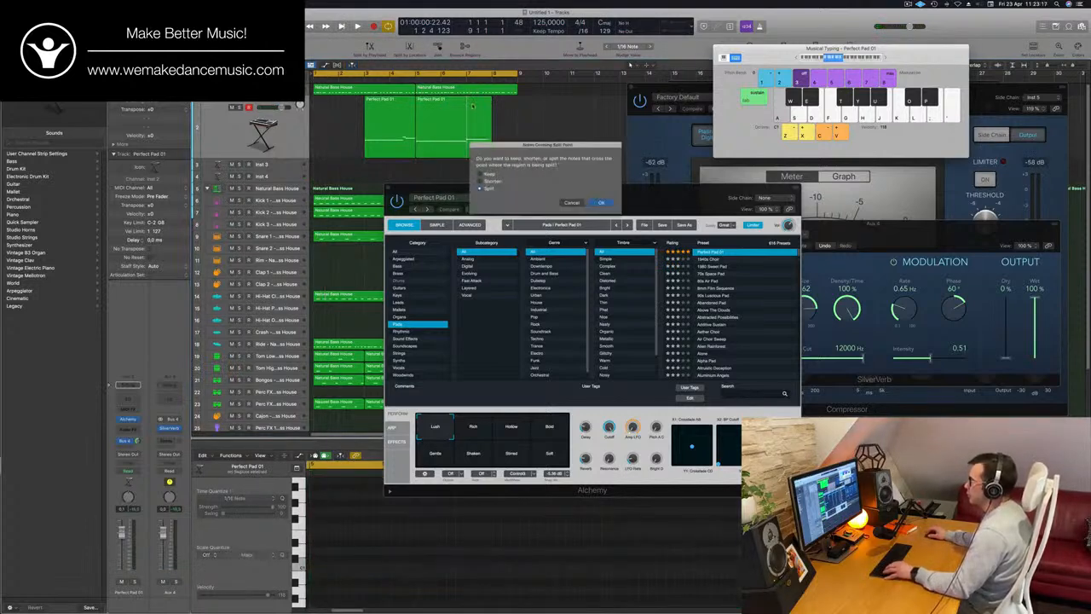
click(601, 203)
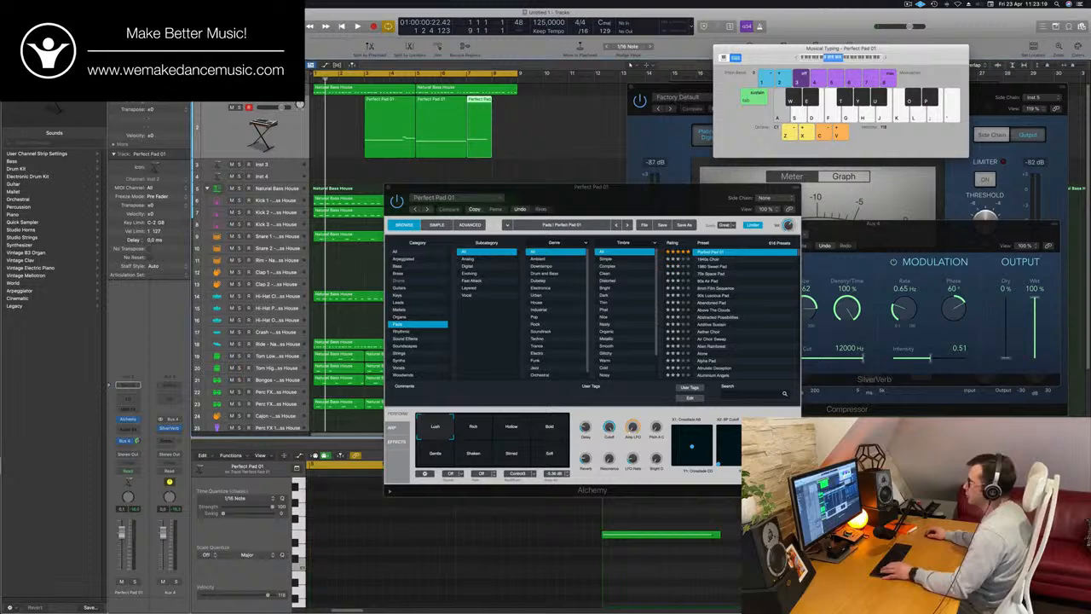
click(470, 105)
key(Delete)
Move the two pad regions so they start at bar 1, join them into one four-bar region, and hide Musical Typing
drag(461, 116, 360, 117)
drag(456, 132, 296, 143)
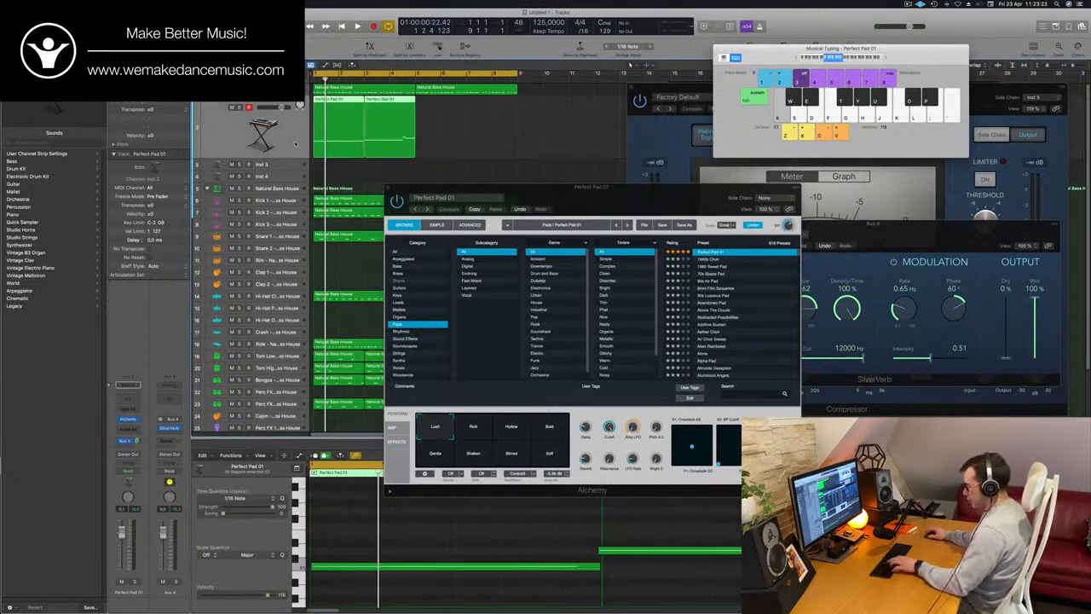
key(super+k)
key(space)
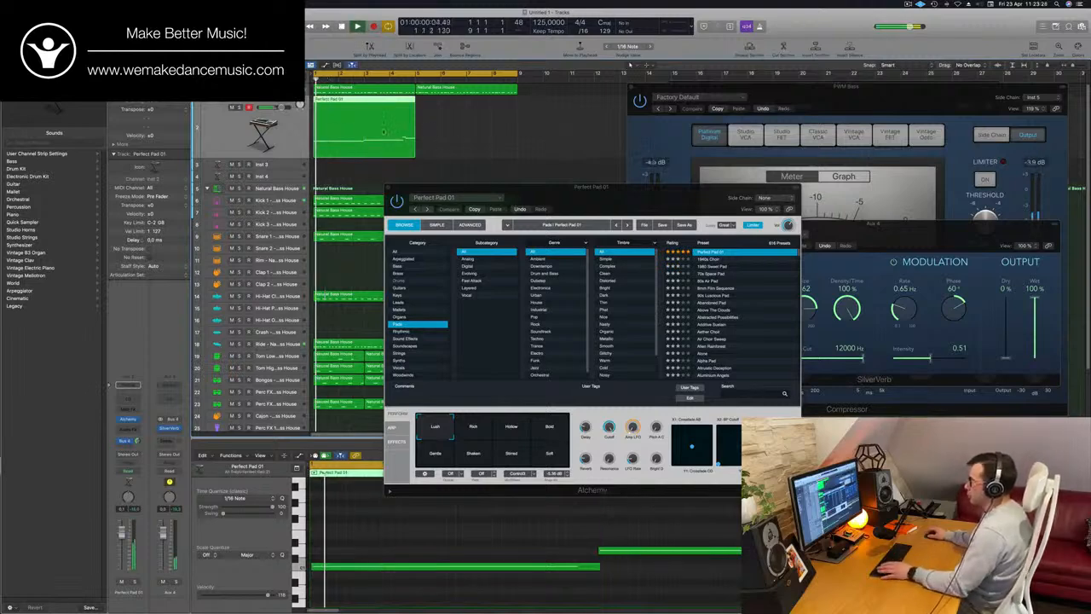
Move the Alchemy window clear of the Piano Roll and shrink the editor's automation area to give the notes more room
scroll(578, 515, down, 1)
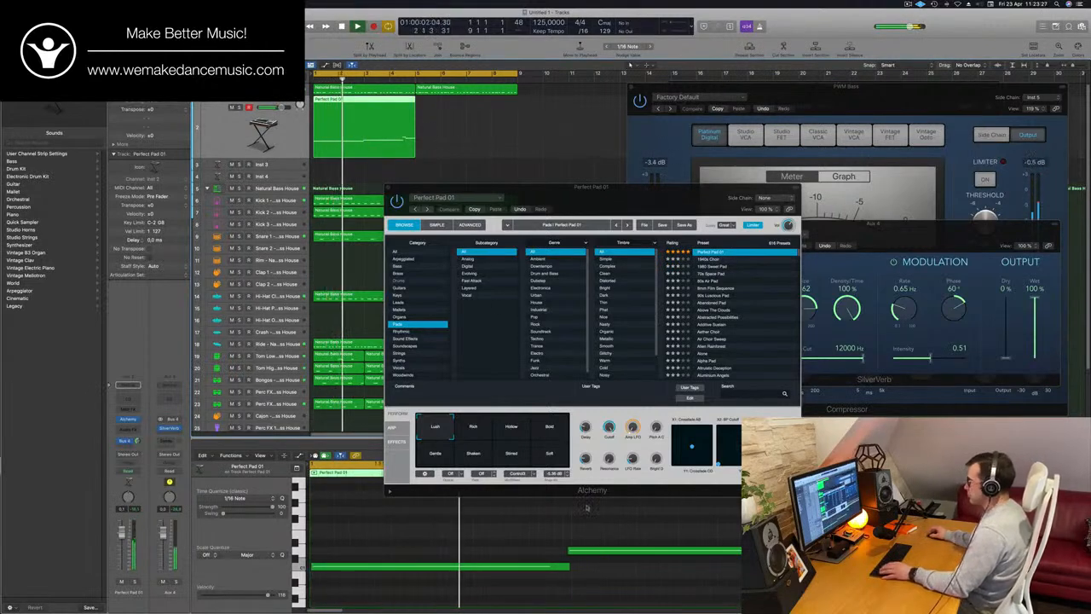
key(Return)
click(590, 537)
key(super+a)
key(a)
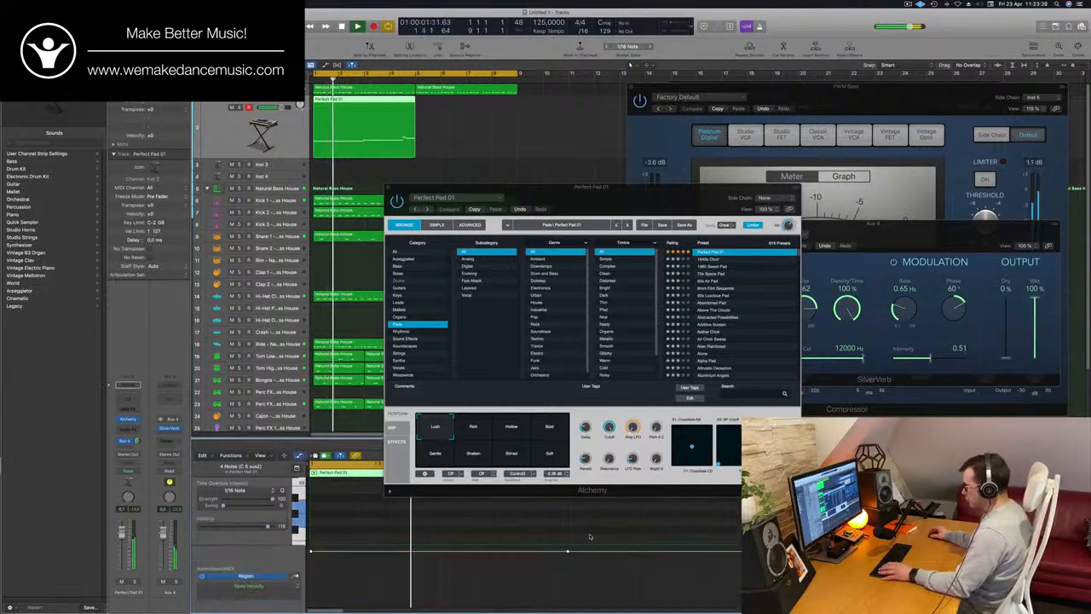
drag(614, 202, 938, 178)
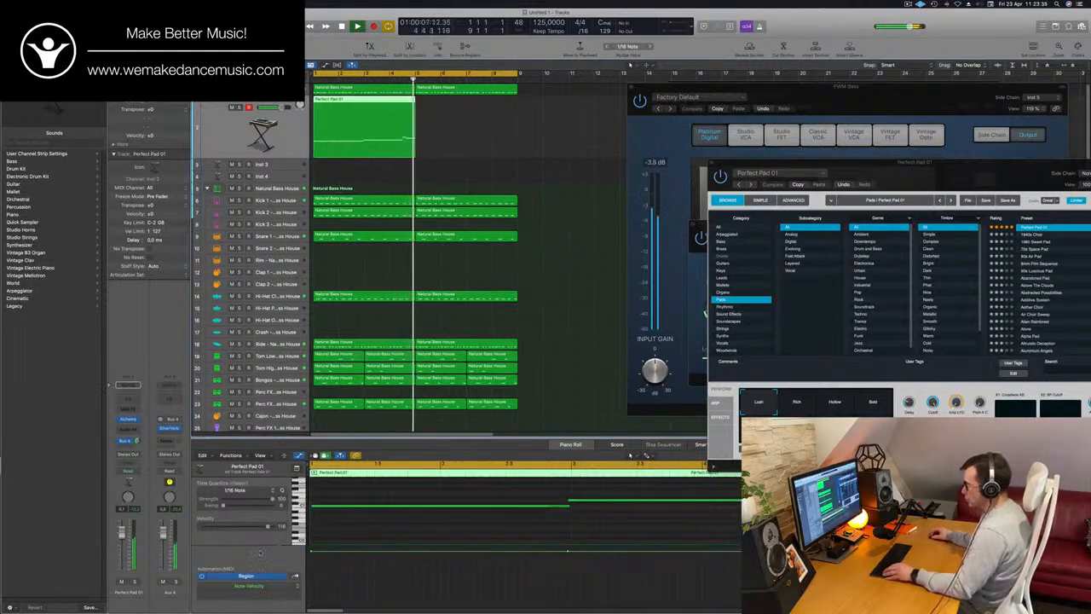
drag(266, 544, 266, 577)
scroll(410, 527, up, 5)
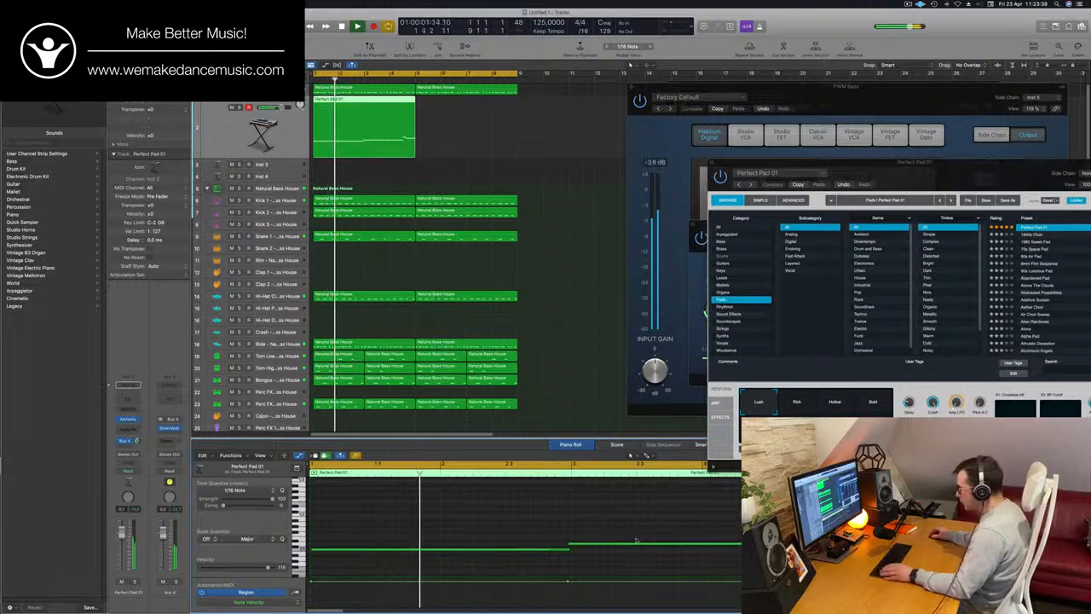
Quantize all notes in the Perfect Pad 01 region to 1/16 Note and play the loop to check them
key(super+a)
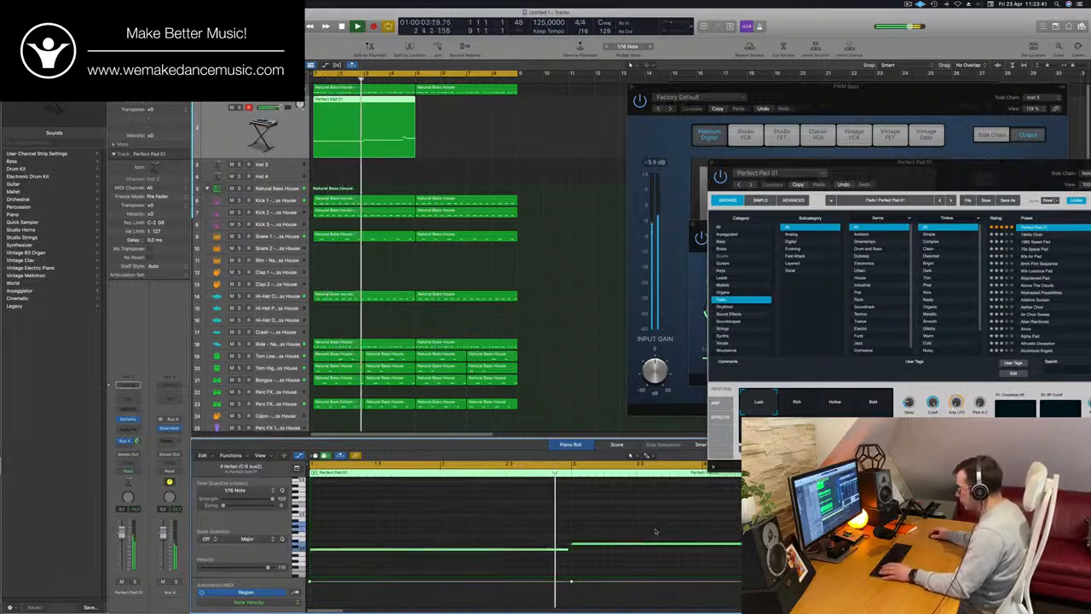
click(636, 543)
scroll(670, 514, left, 1)
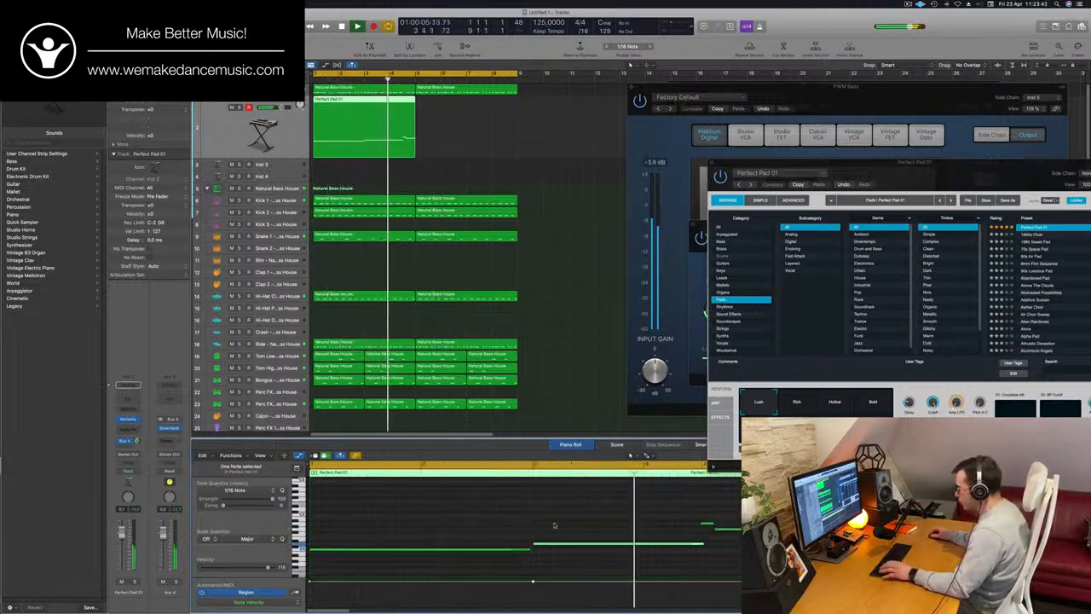
key(space)
key(space)
scroll(555, 524, left, 1)
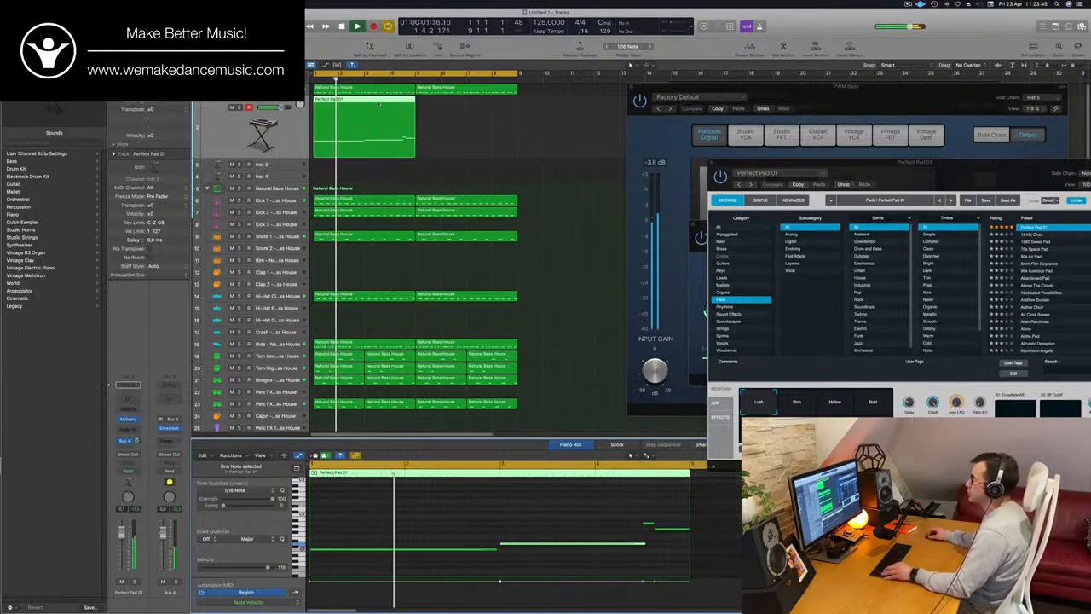
Copy the four-bar Perfect Pad 01 region to bar 5 and play the loop from the start
drag(402, 96, 479, 106)
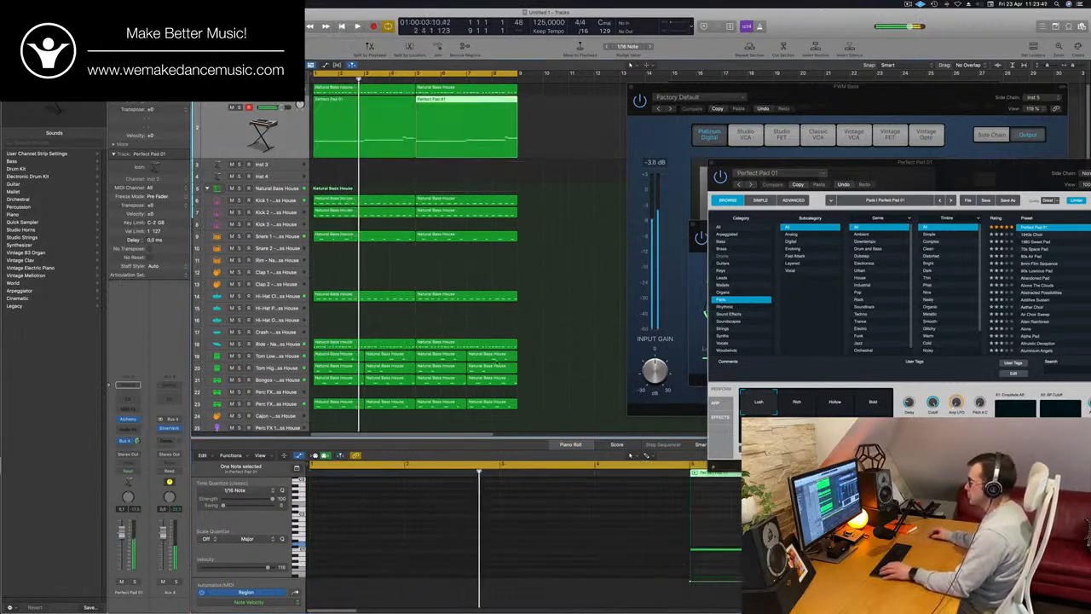
key(space)
scroll(485, 488, left, 4)
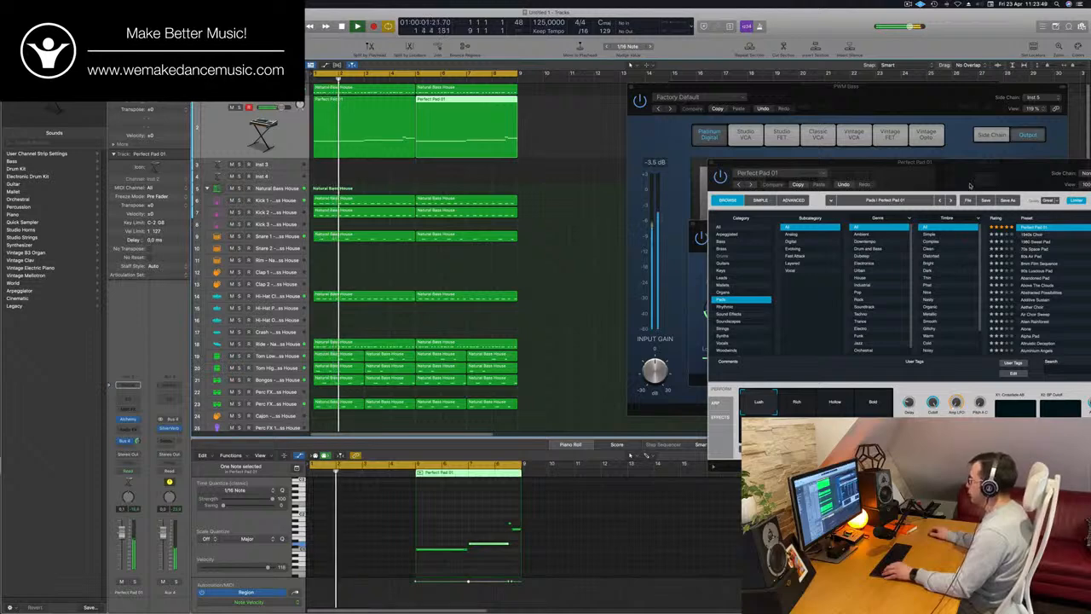
Try the Bold performance snapshot in Alchemy and move its window away from the tracks
drag(970, 186, 750, 122)
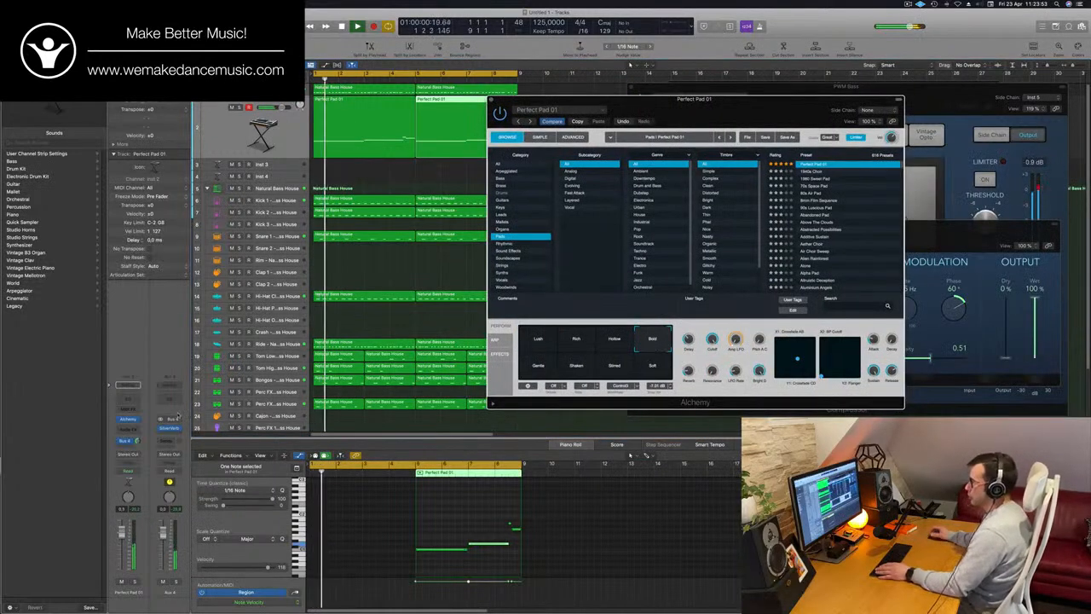
click(174, 426)
drag(771, 116, 992, 91)
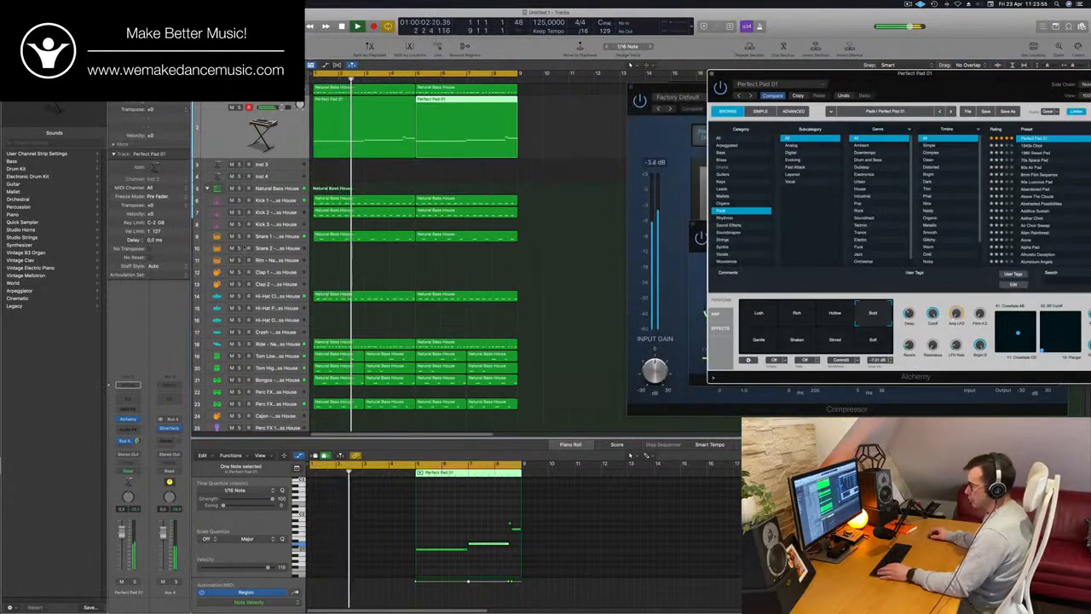
Show the Mixer and place the PWM Bass channel's Compressor in the Perfect Pad 01 channel's audio effects
key(x)
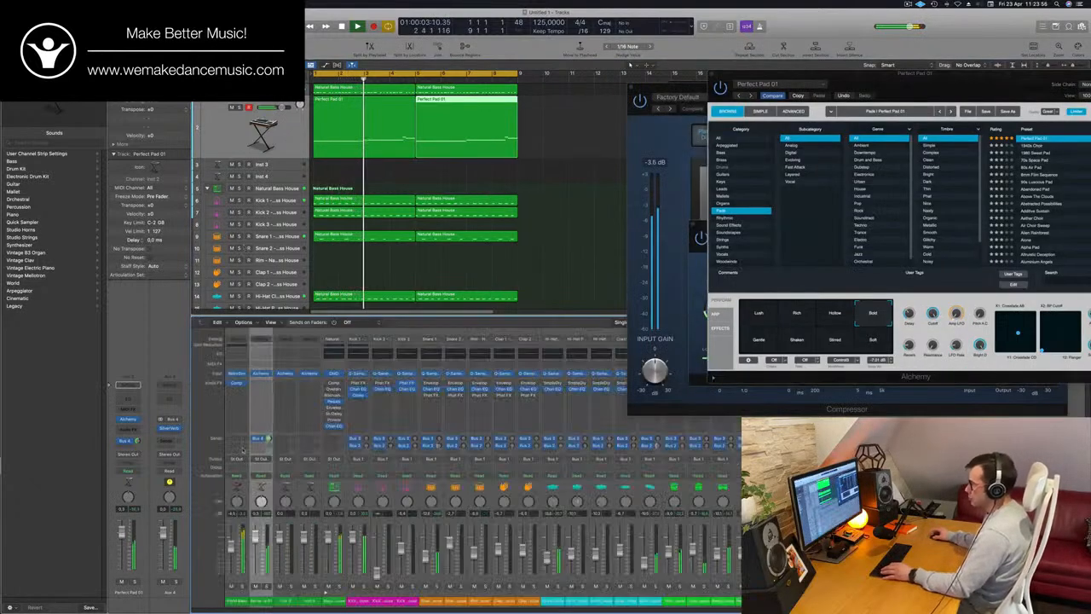
click(262, 385)
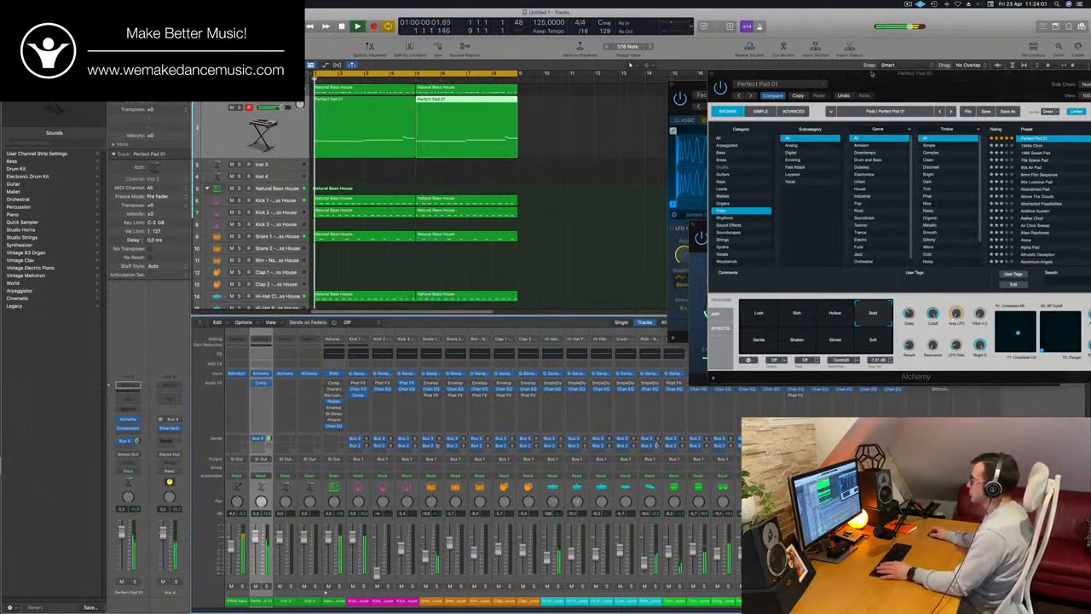
Audition Alchemy's Gentle and Lush snapshots during playback, choose Rich, and move the window clear of the pad regions
drag(871, 73, 689, 108)
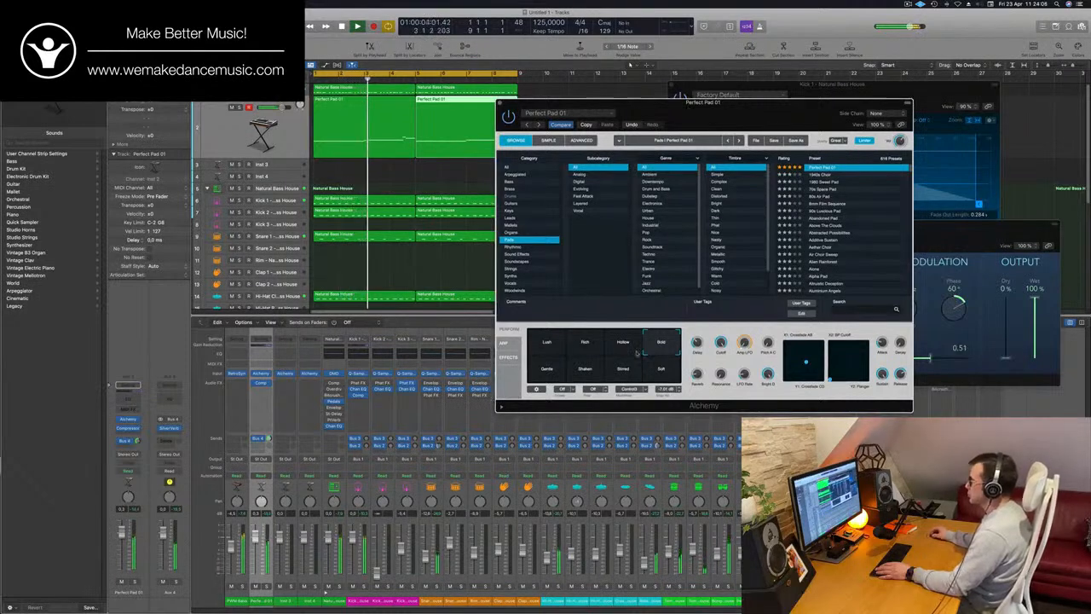
click(547, 374)
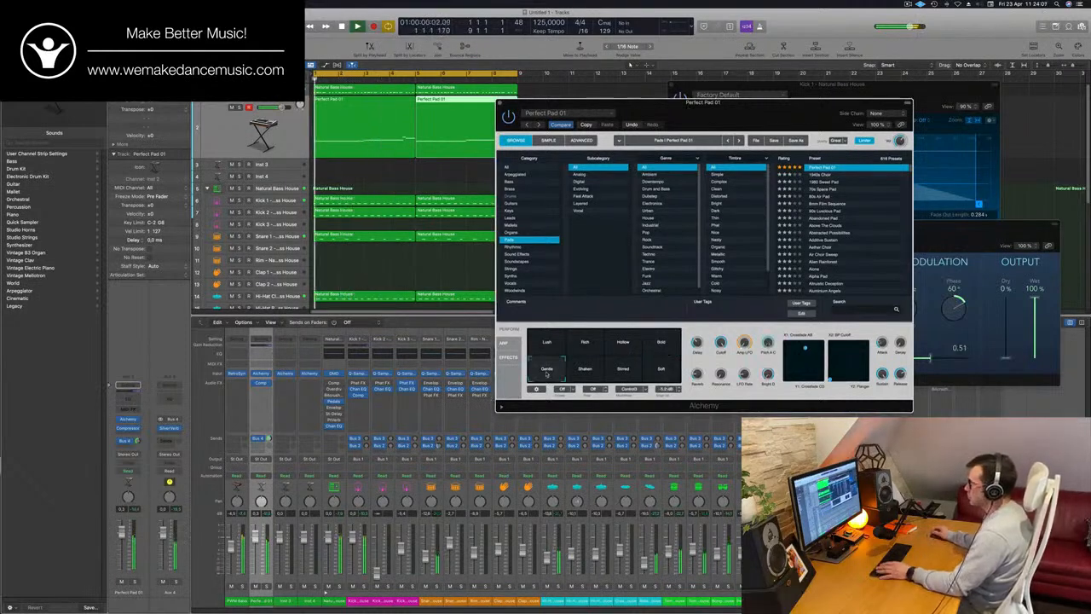
drag(751, 123, 648, 96)
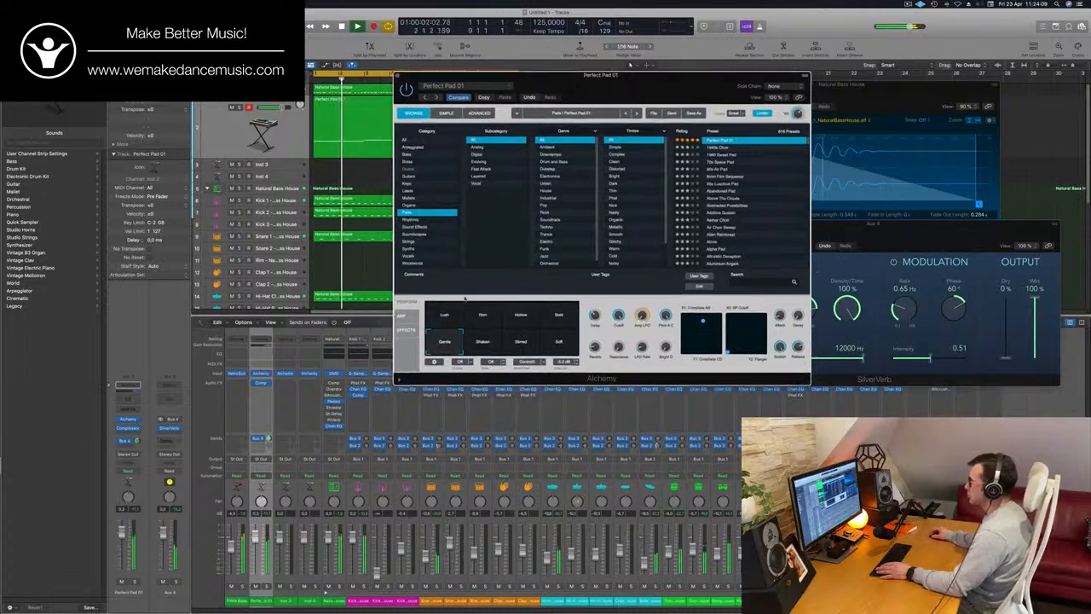
click(441, 317)
click(483, 317)
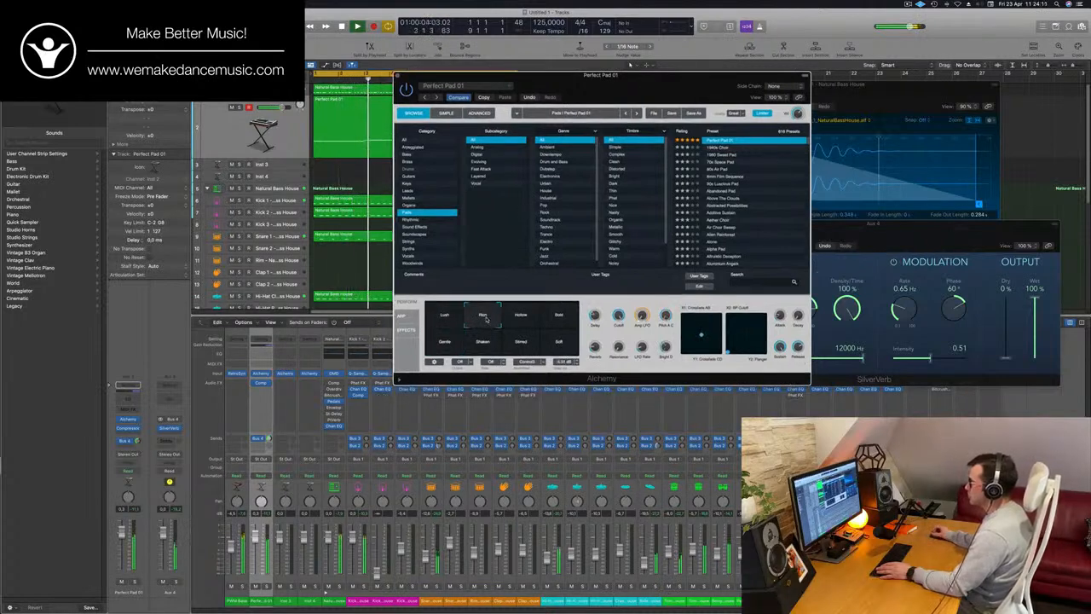
drag(631, 81, 787, 104)
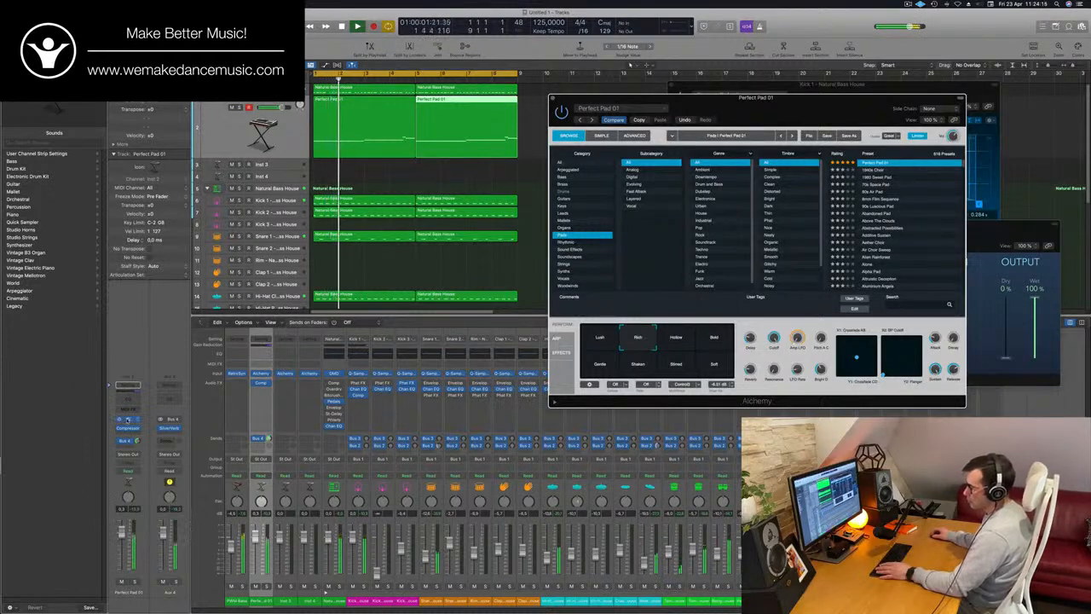
Try the notes of both Perfect Pad 01 regions an octave higher in the Piano Roll, and transpose them back down
drag(525, 124, 391, 146)
key(p)
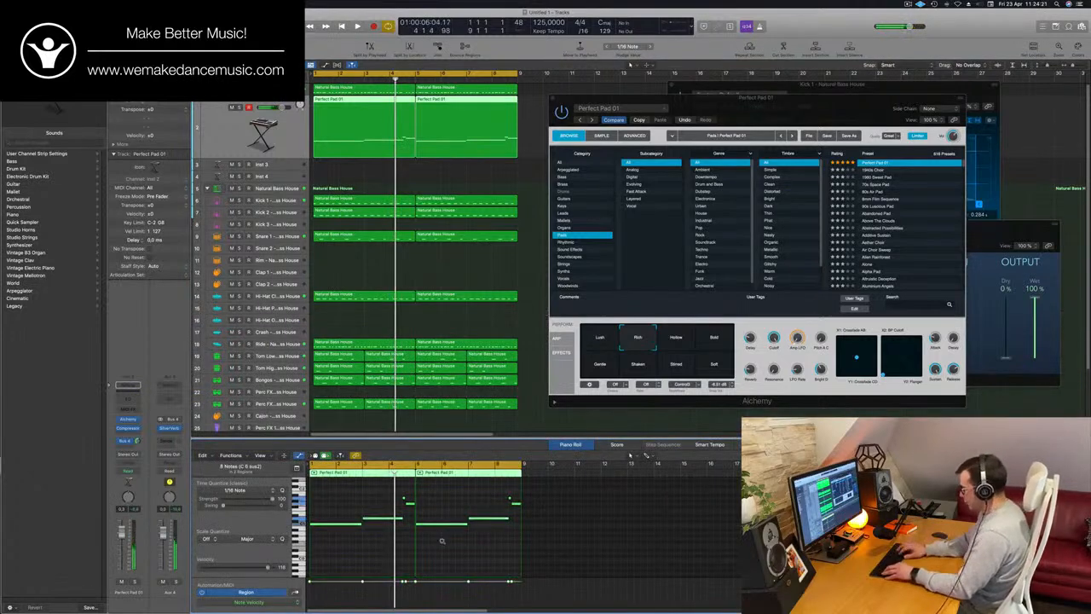
key(alt+shift+Up)
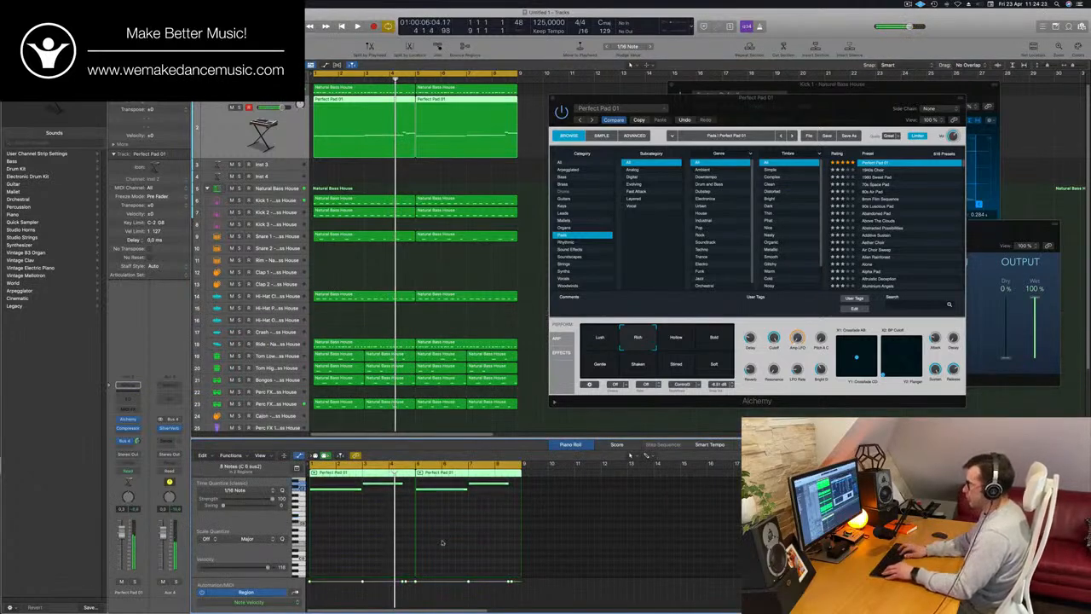
key(space)
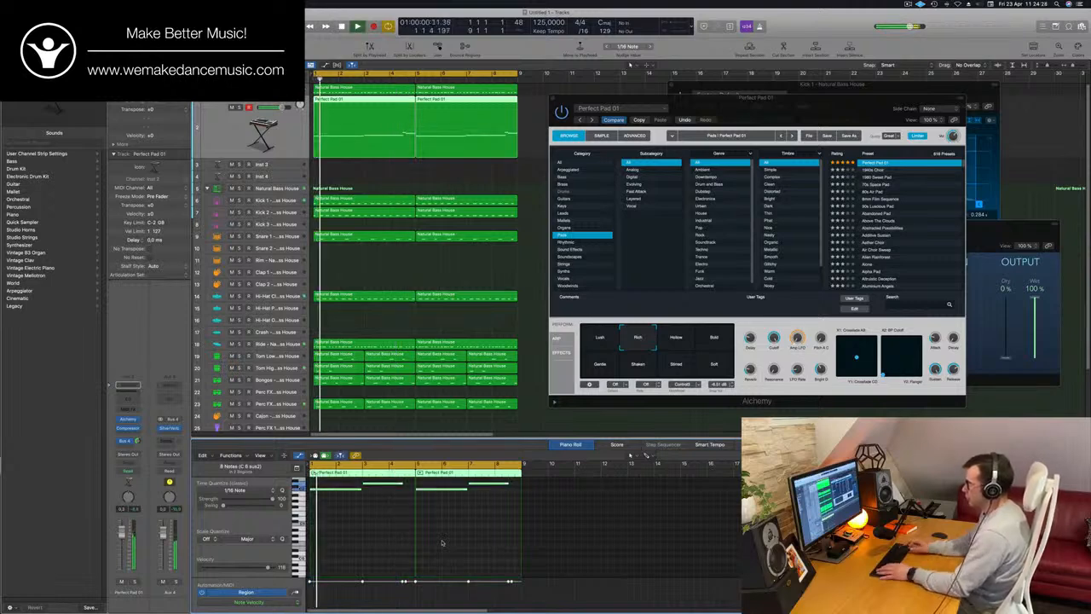
drag(799, 107, 782, 59)
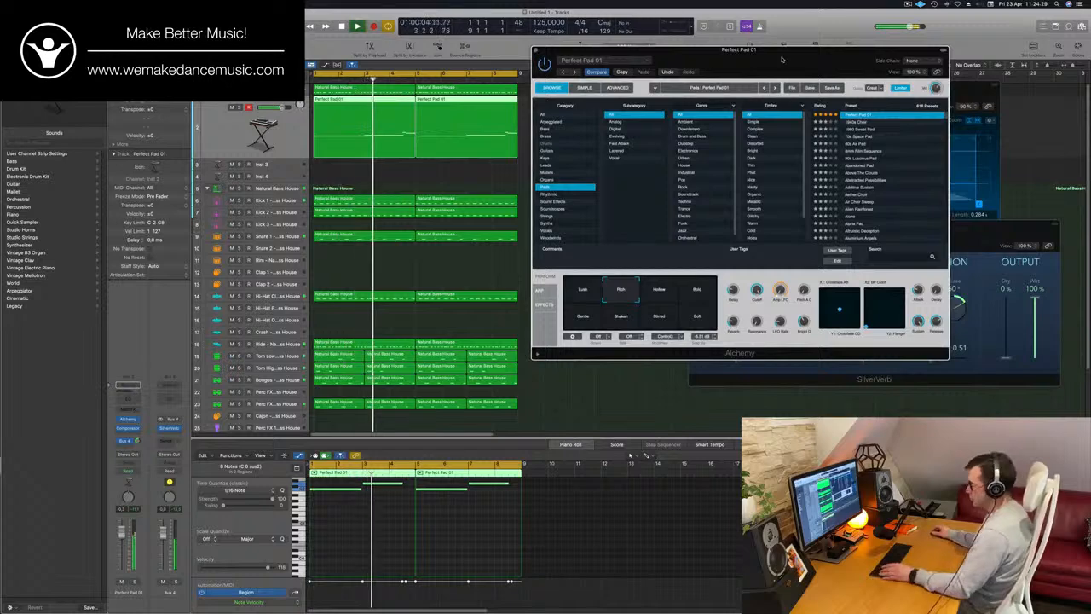
key(alt+shift+Down)
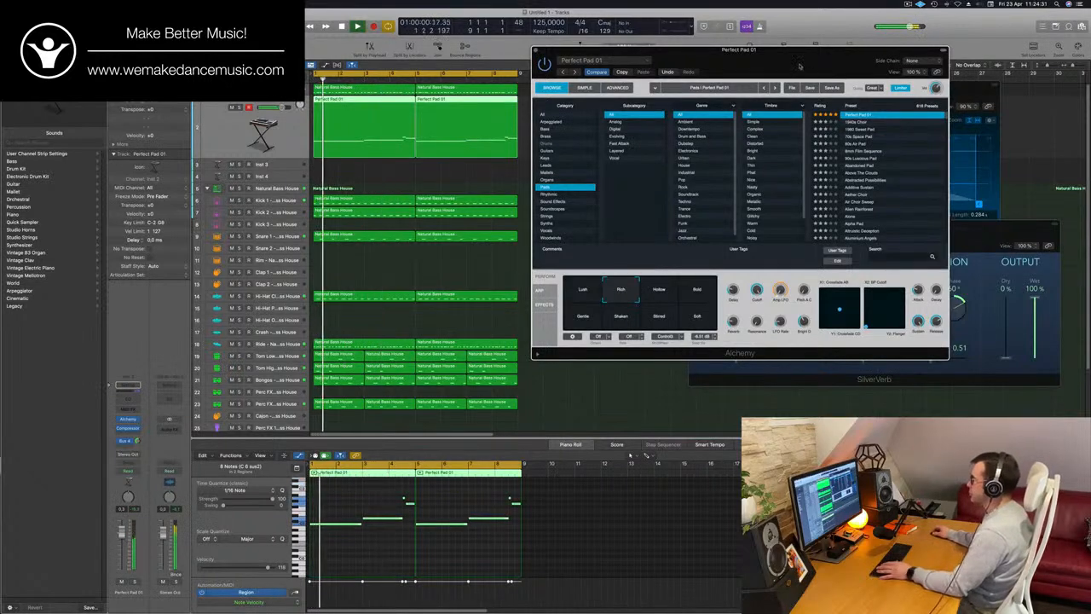
drag(800, 66, 771, 115)
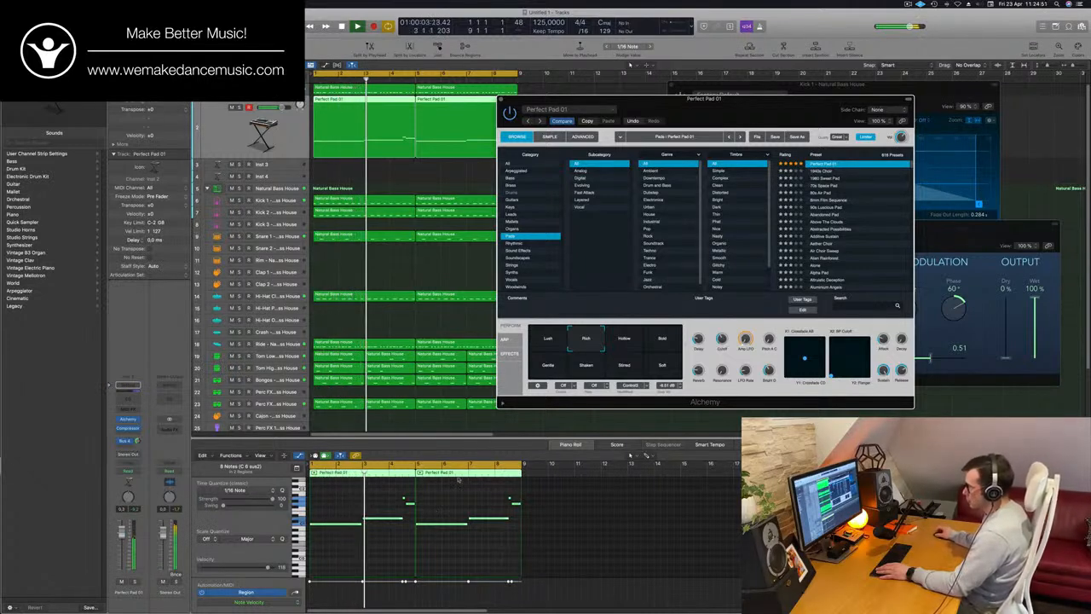
Raise the first long note of the second Perfect Pad 01 region, replay from the start, and lower that note slightly
key(super+Right)
click(543, 525)
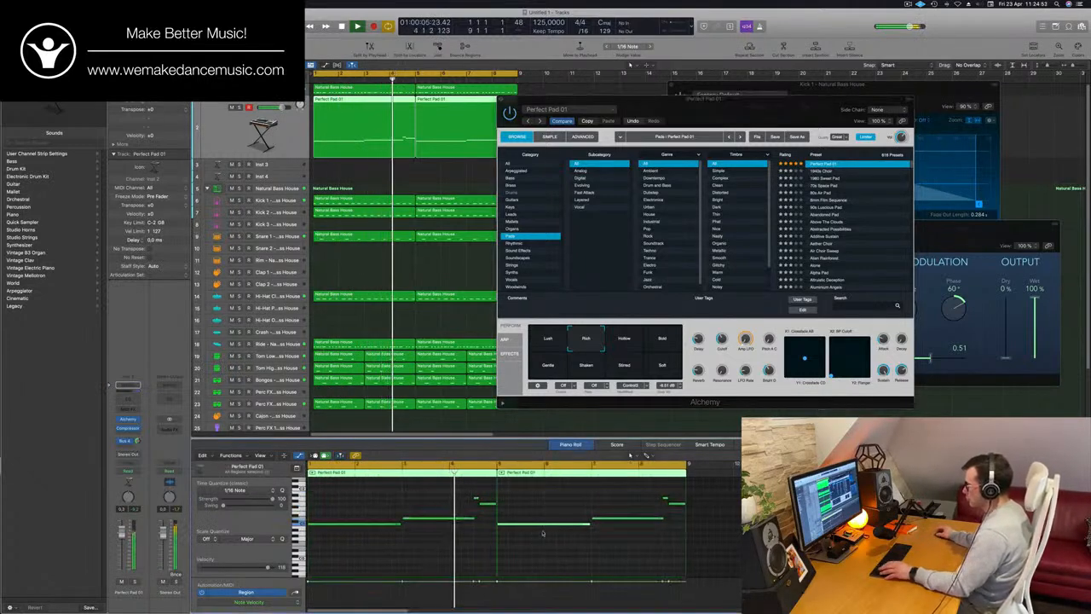
key(Return)
key(alt+Up)
key(alt+Up)
key(alt+Up)
key(alt+Up)
key(alt+Up)
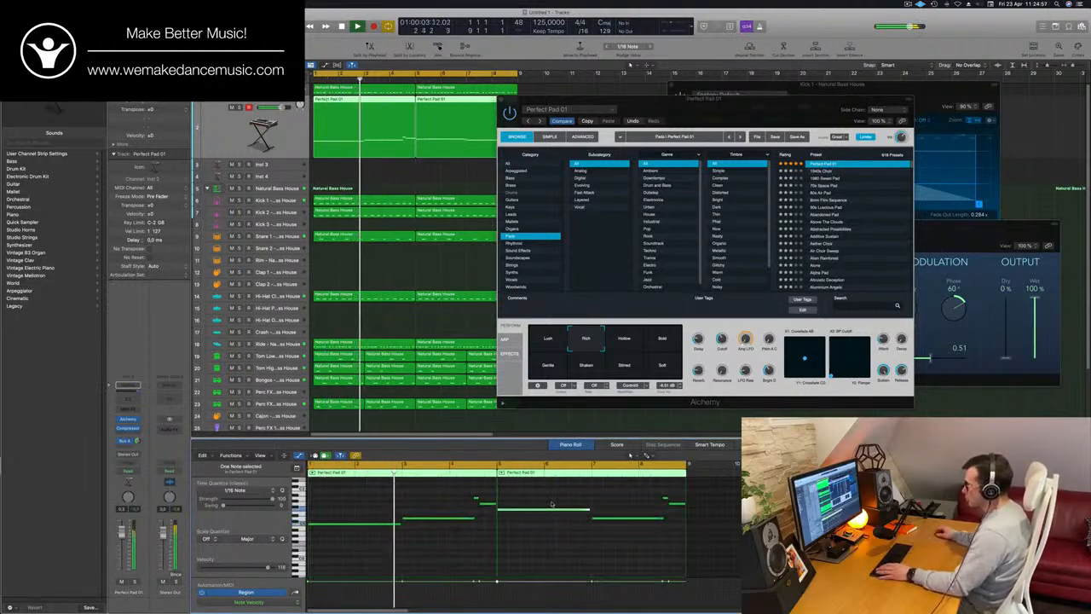
click(529, 555)
key(Return)
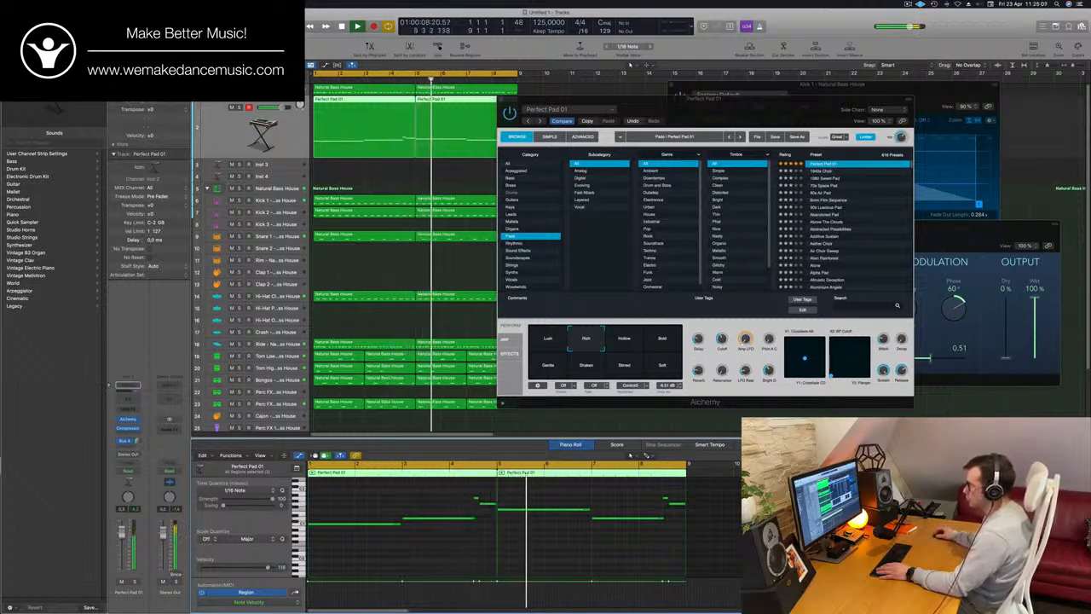
click(524, 512)
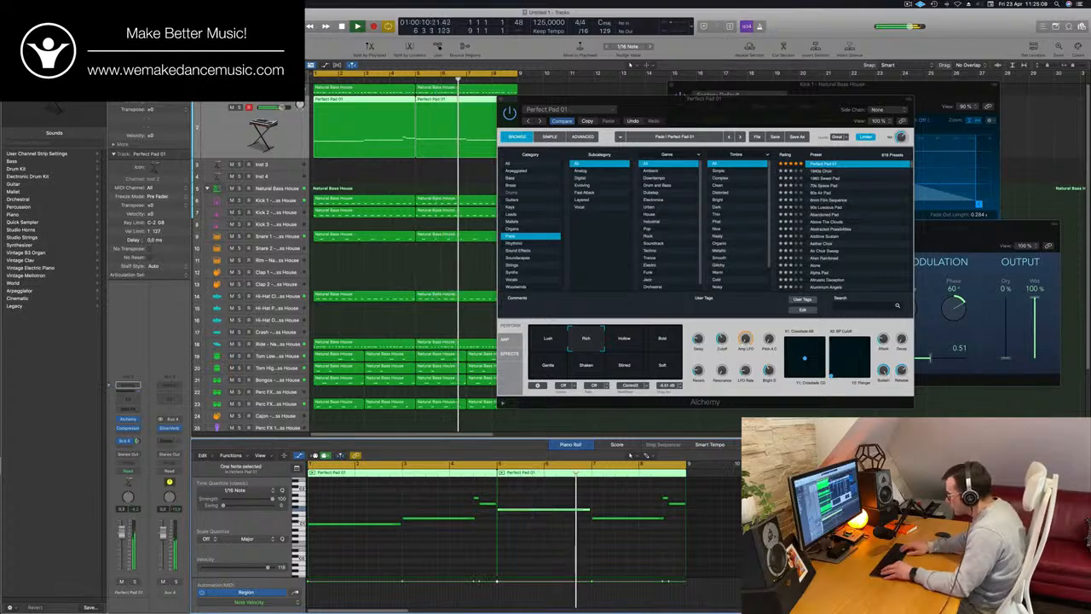
key(Return)
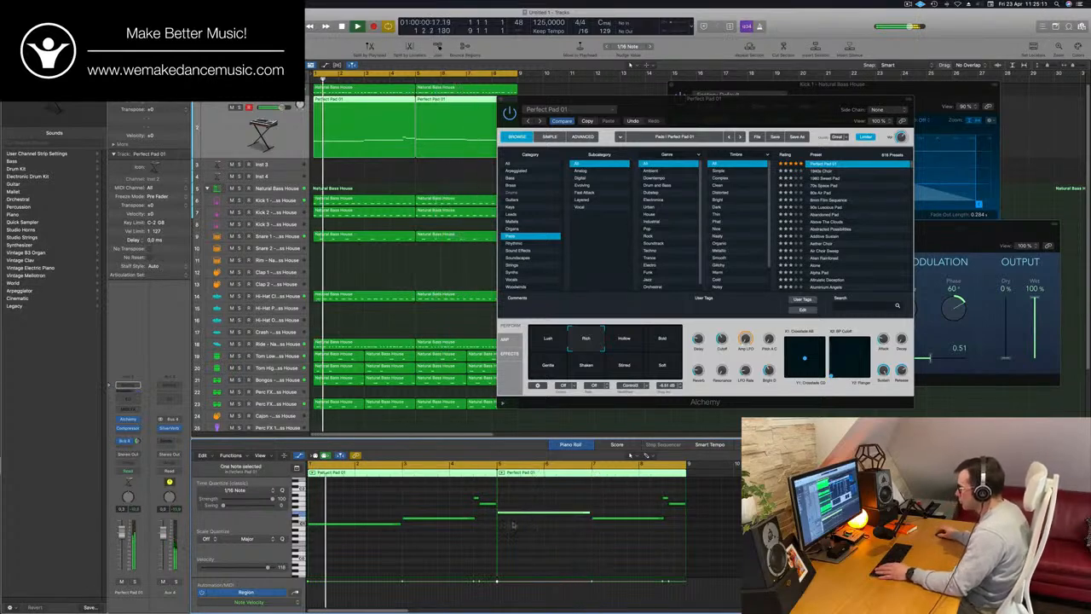
Try the Above The Clouds pad preset in Alchemy during playback
mouse_move(761, 107)
mouse_down()
mouse_move(730, 110)
mouse_move(740, 106)
mouse_up()
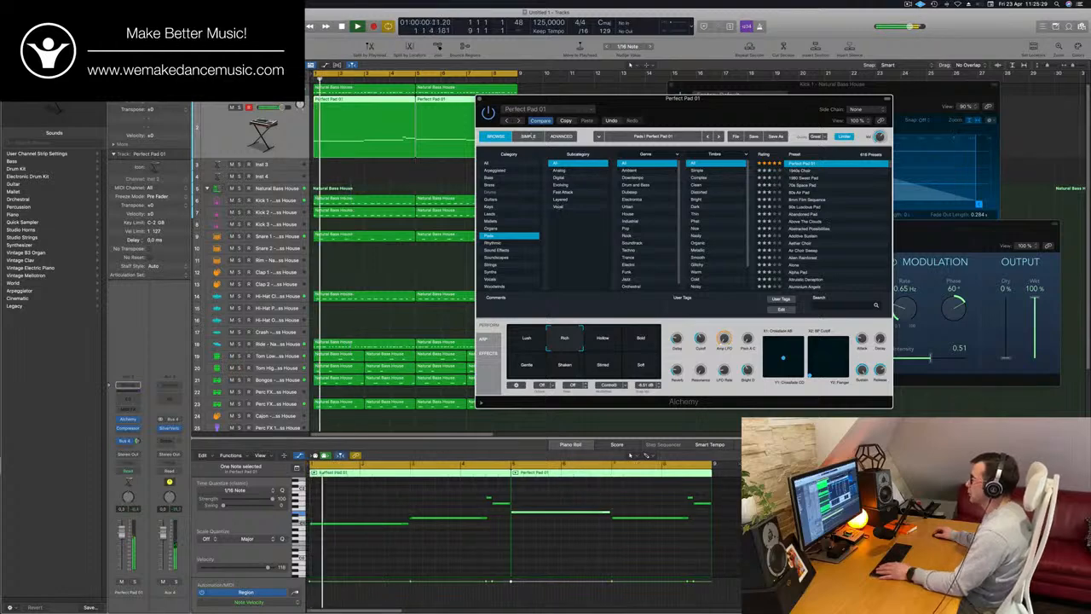
click(566, 121)
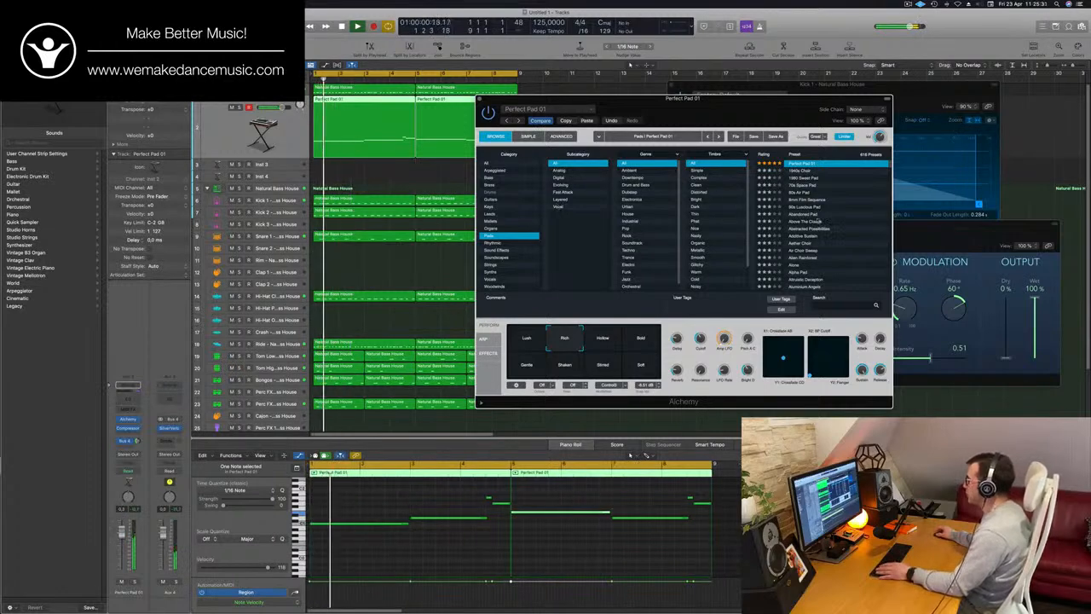
click(818, 221)
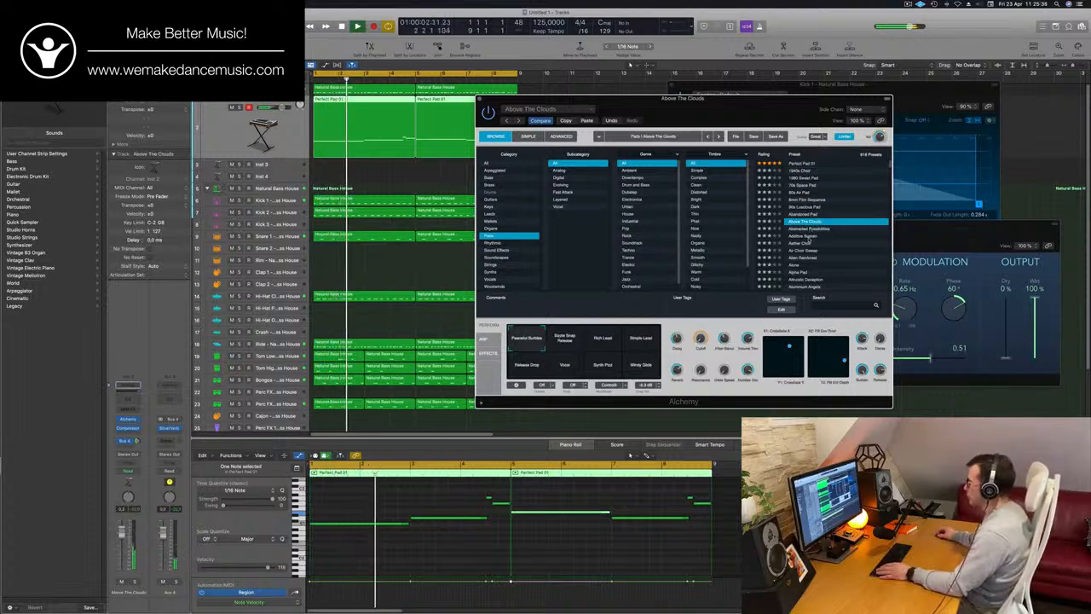
Filter Alchemy's pads to Fast Attack, audition Dark Percussion Layers and Blue Air, and load Brassy and Funky
click(571, 192)
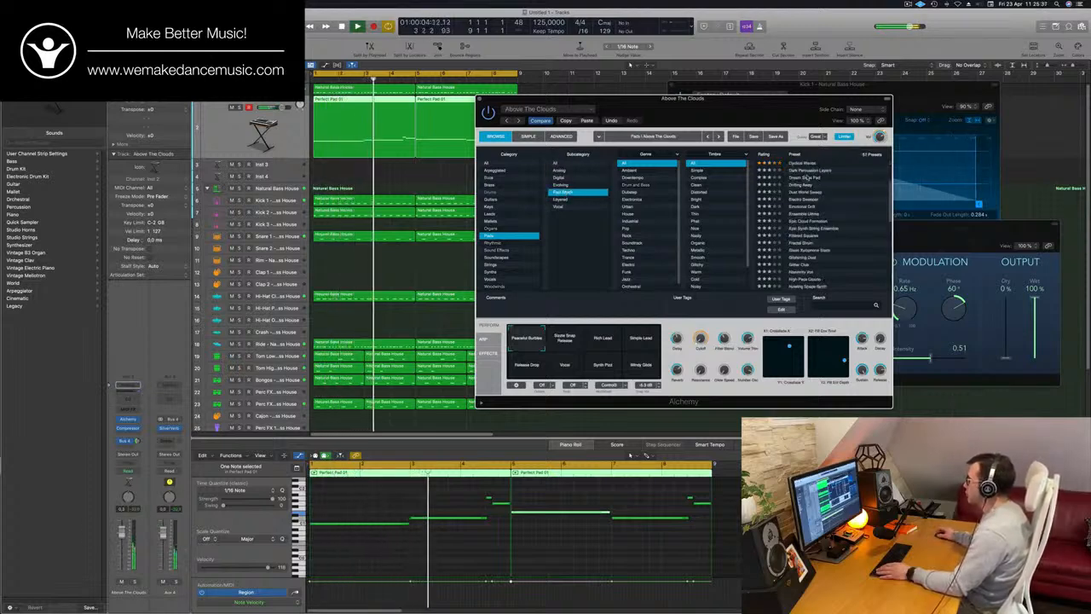
click(814, 172)
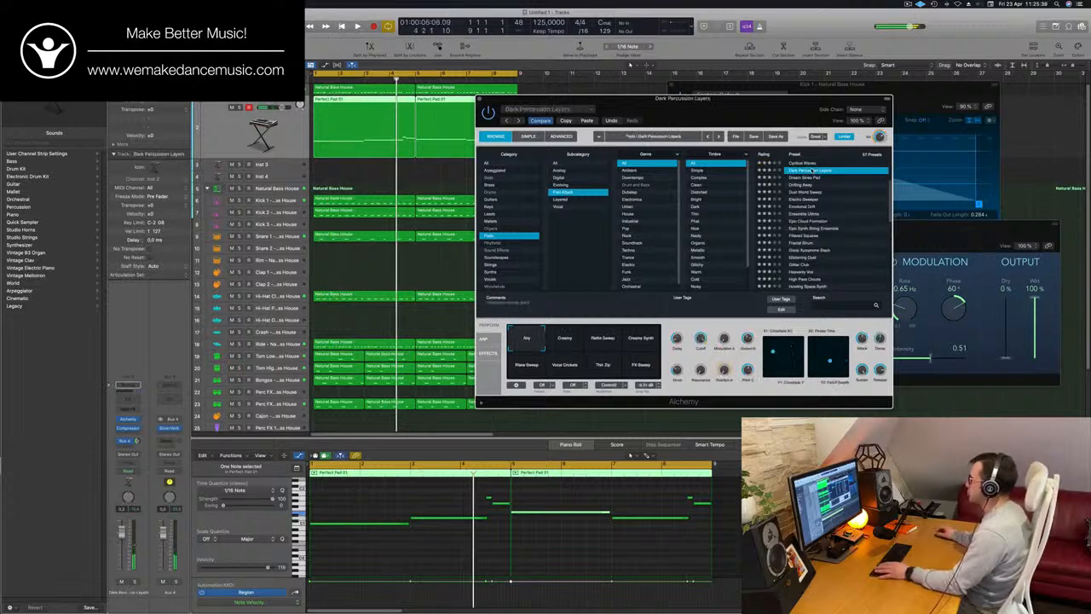
drag(797, 118, 840, 85)
scroll(843, 145, up, 3)
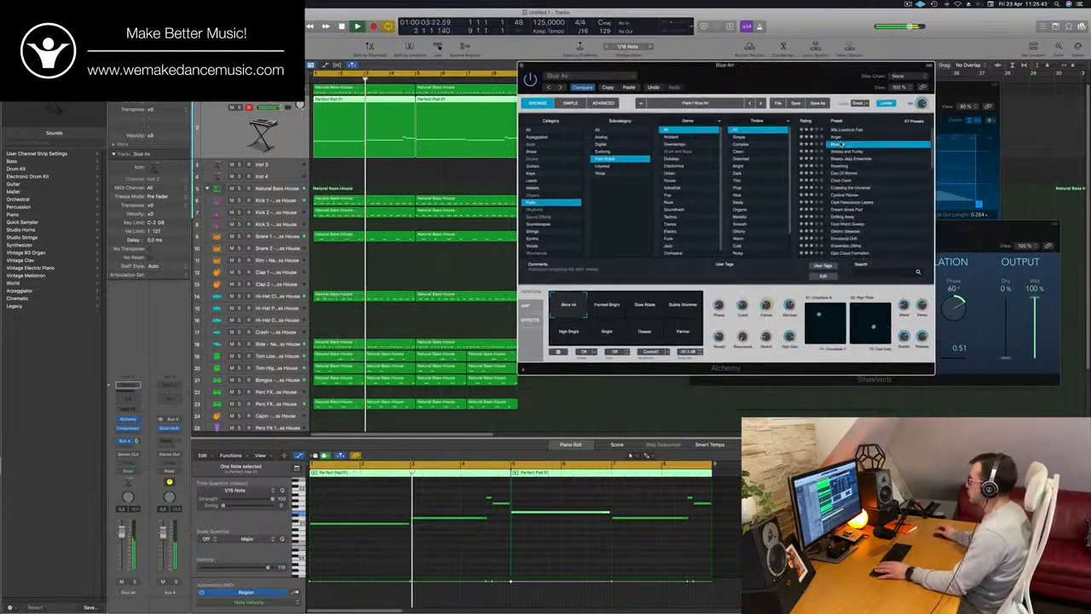
click(841, 143)
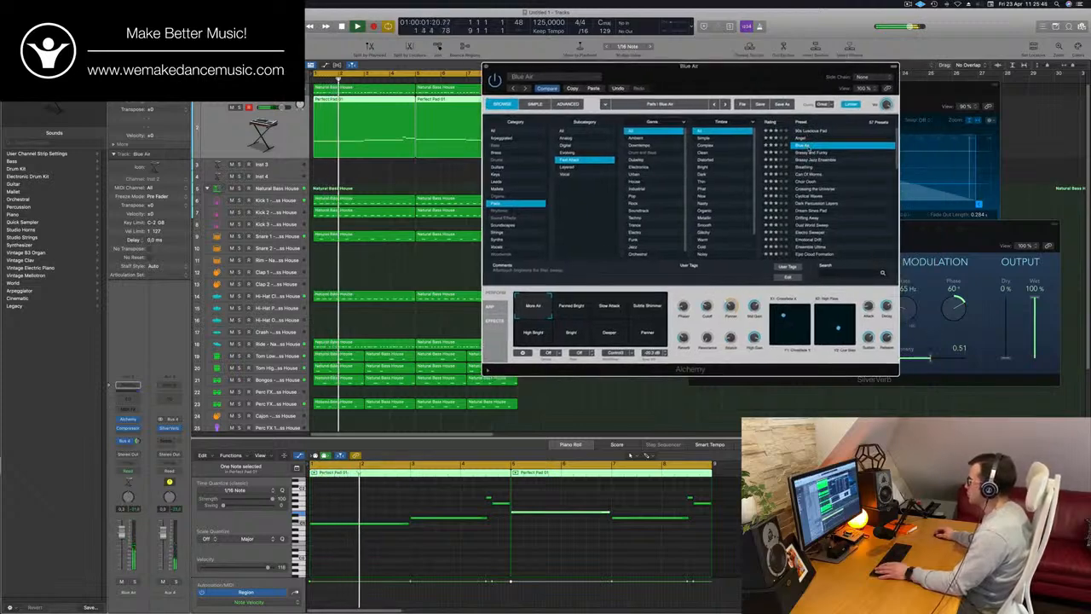
click(813, 153)
drag(791, 90, 860, 83)
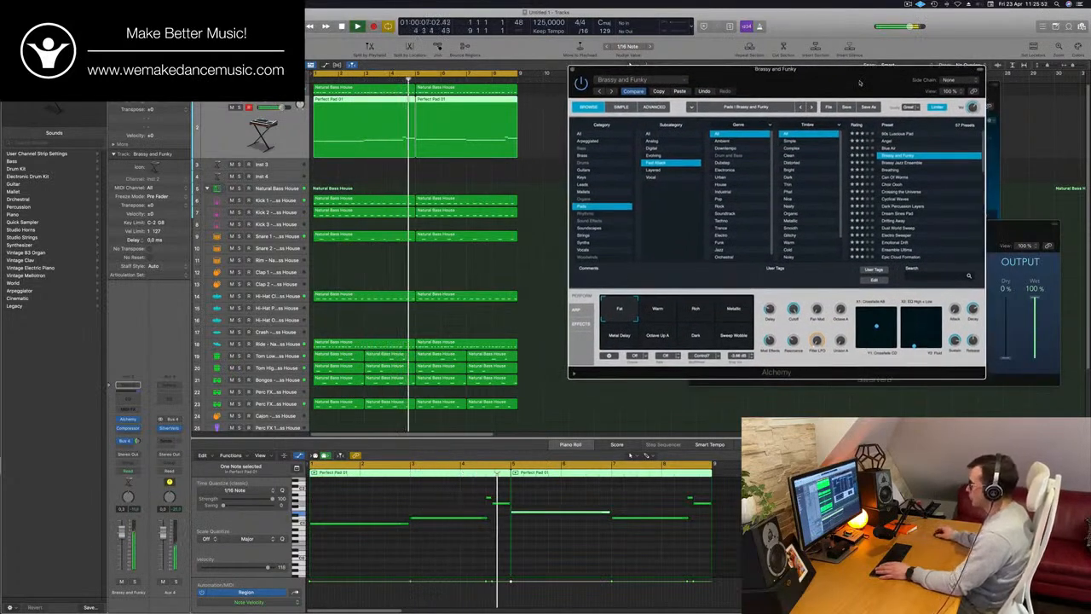
mouse_move(860, 83)
mouse_down()
mouse_move(911, 91)
mouse_move(851, 98)
mouse_up()
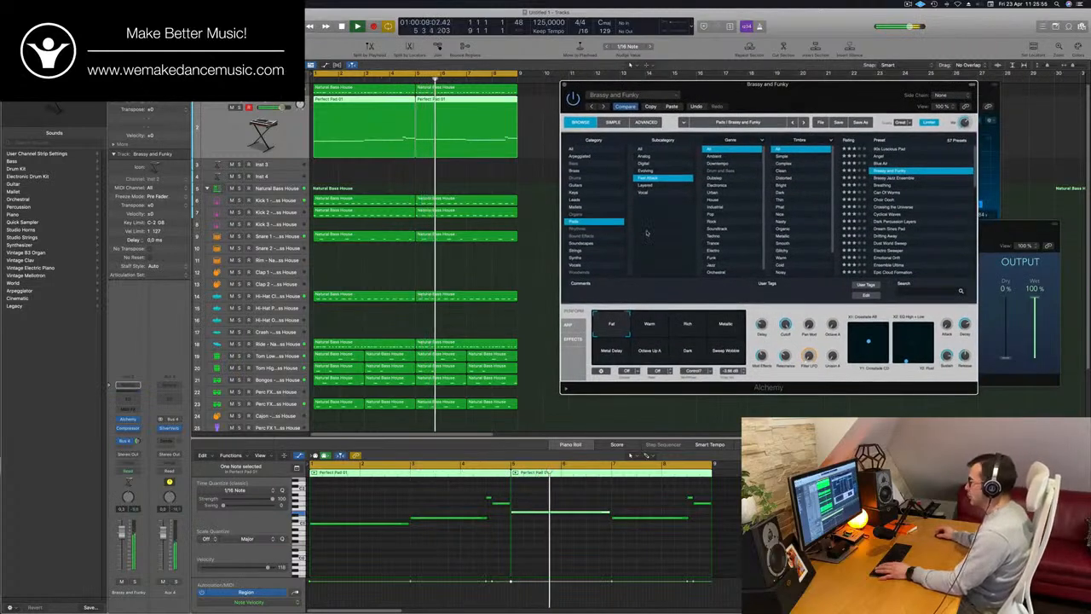
Audition the Warm, Rich, Metallic, Metal Delay and Octave Up snapshots from the start of the loop, and choose Dark
click(653, 329)
key(Return)
click(689, 329)
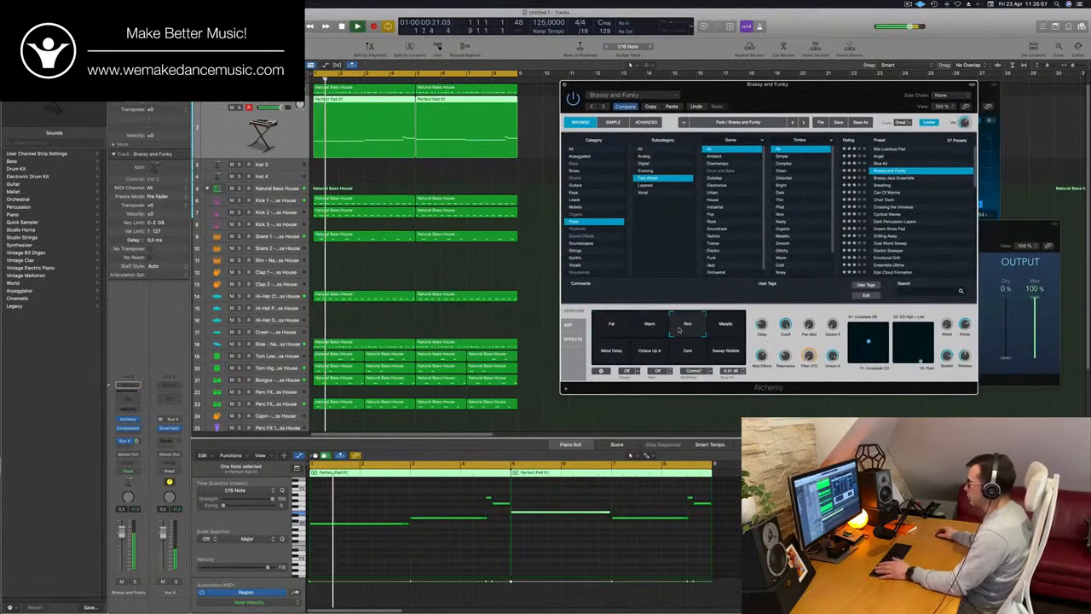
key(Return)
click(724, 328)
key(Return)
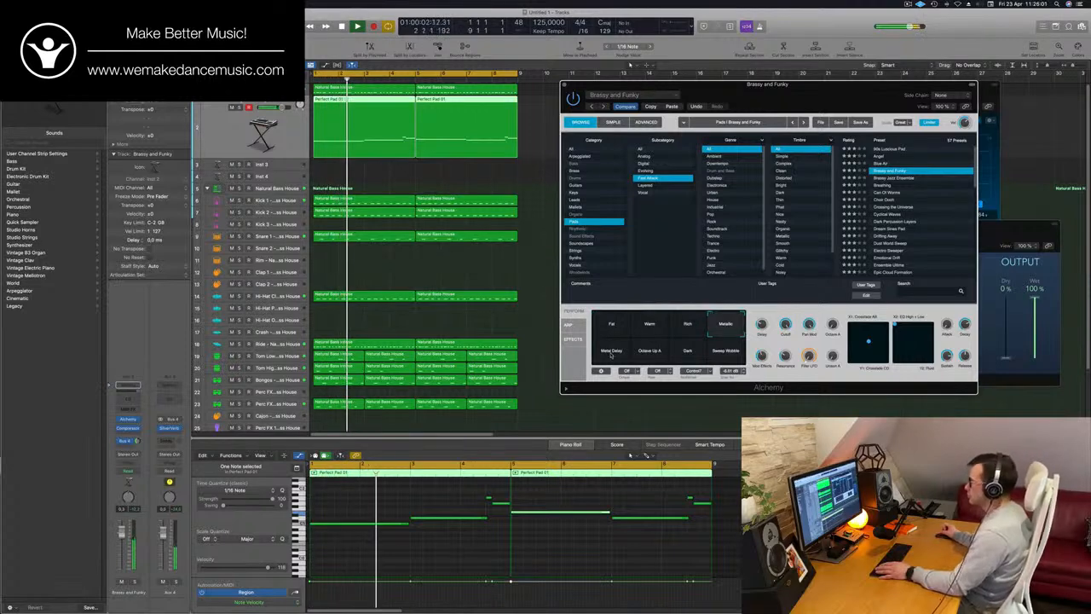
click(610, 353)
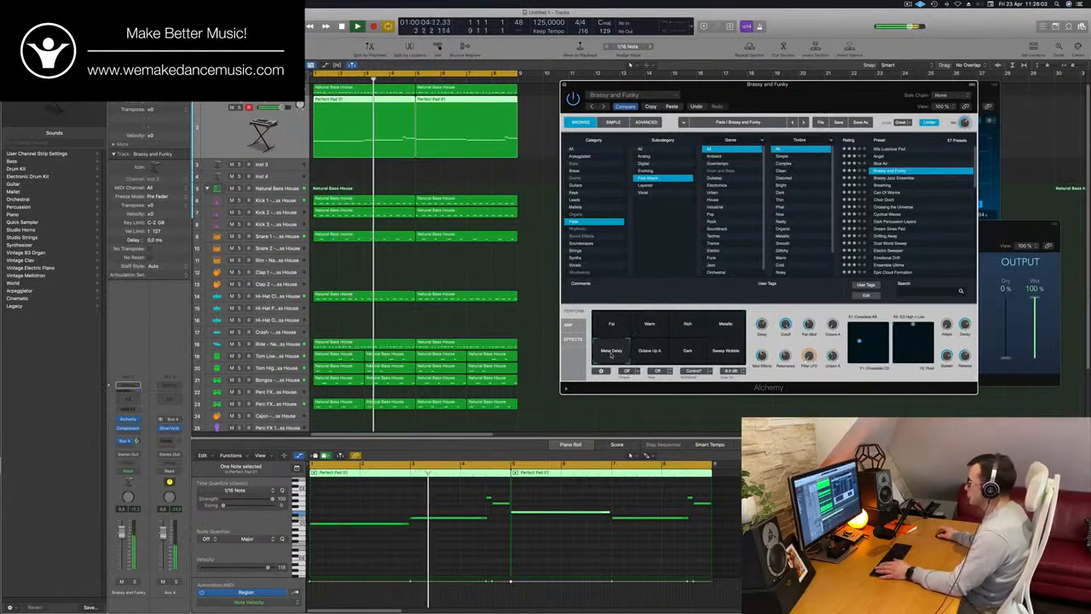
click(653, 353)
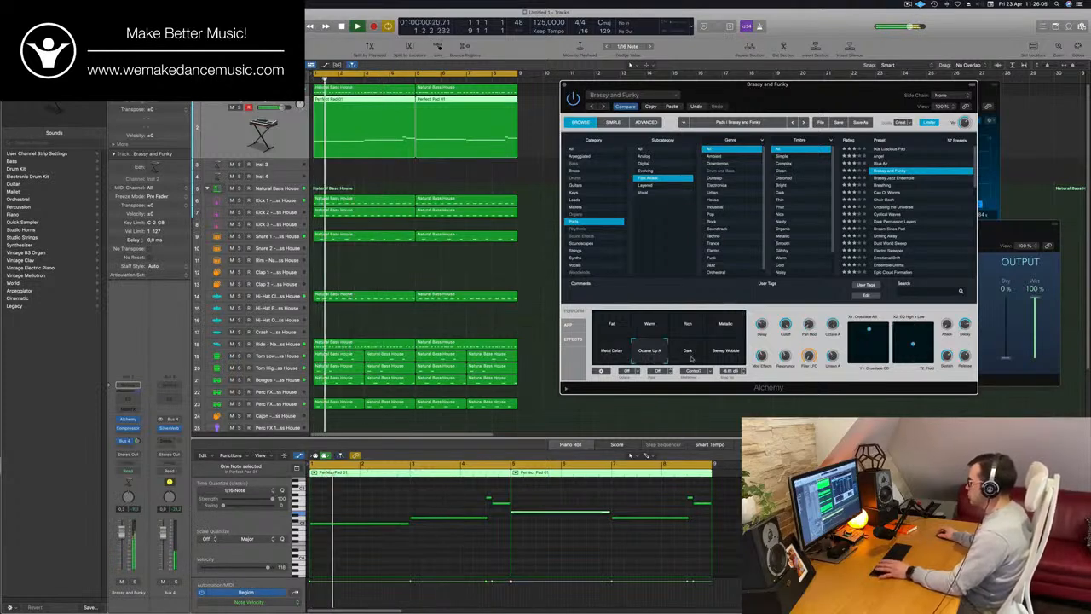
click(688, 353)
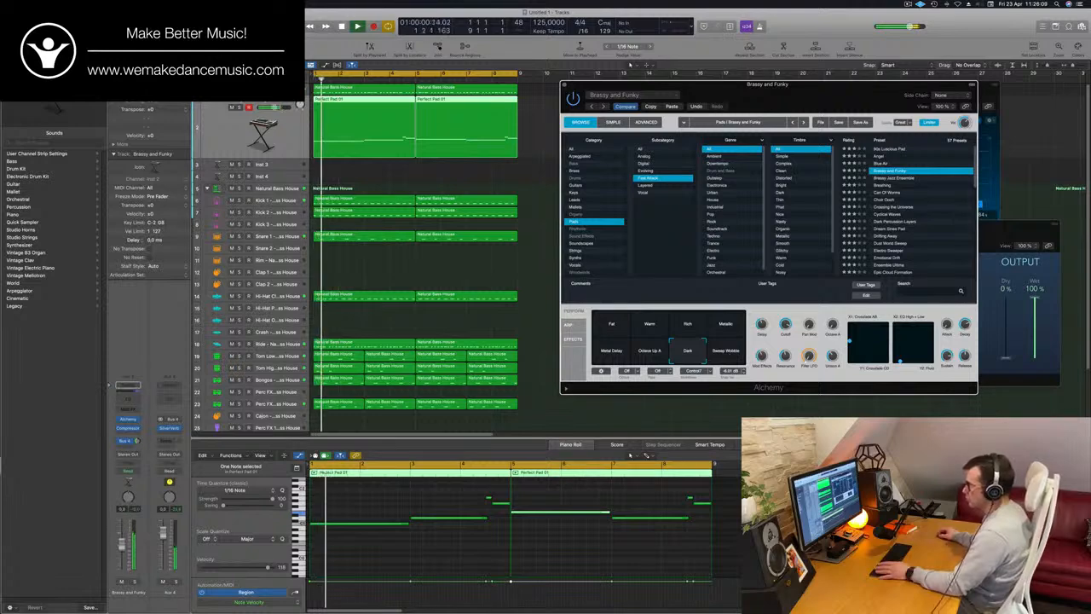
Close the Alchemy window and replay the groove from the start with the PWM Bass track selected
click(570, 444)
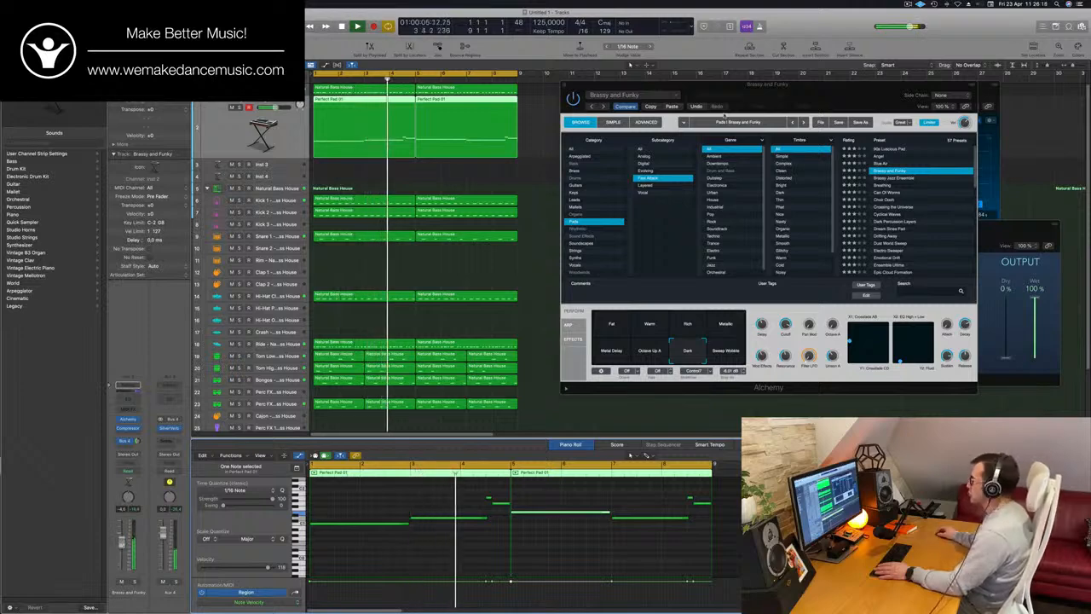
drag(723, 85, 584, 85)
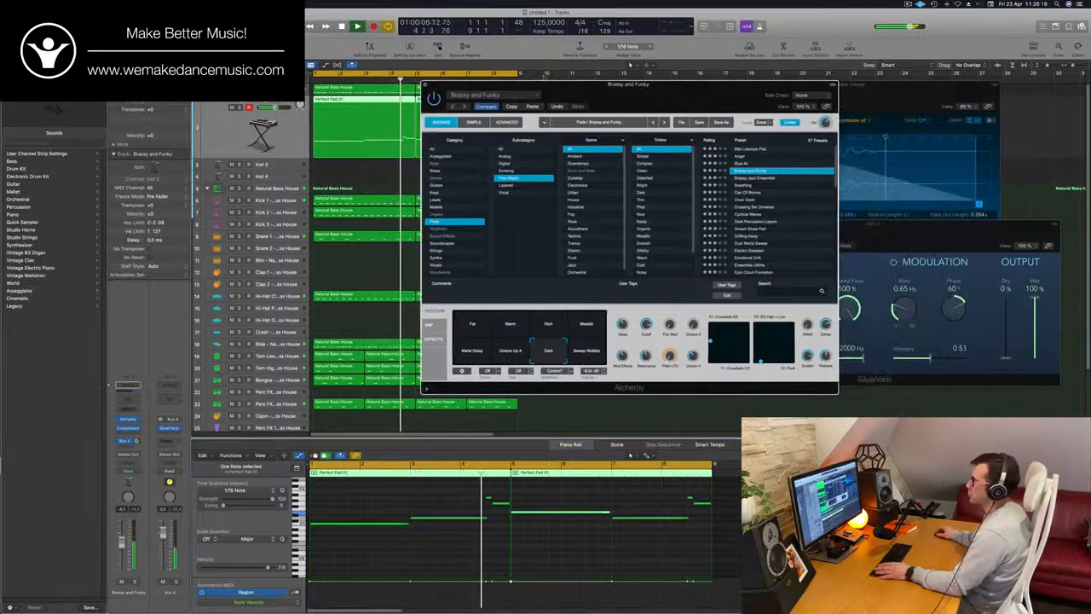
click(426, 85)
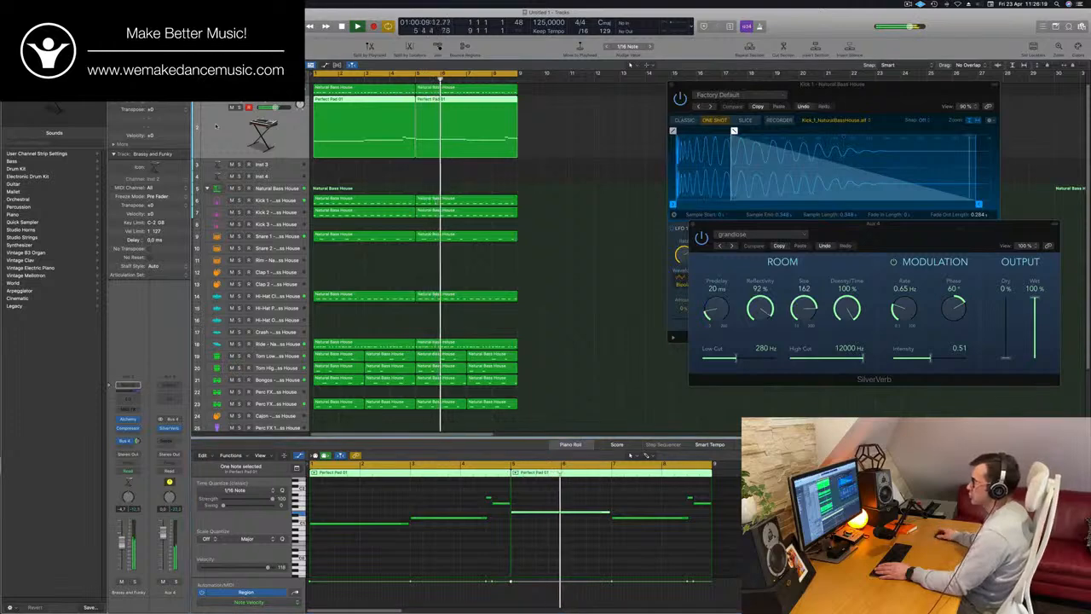
click(216, 90)
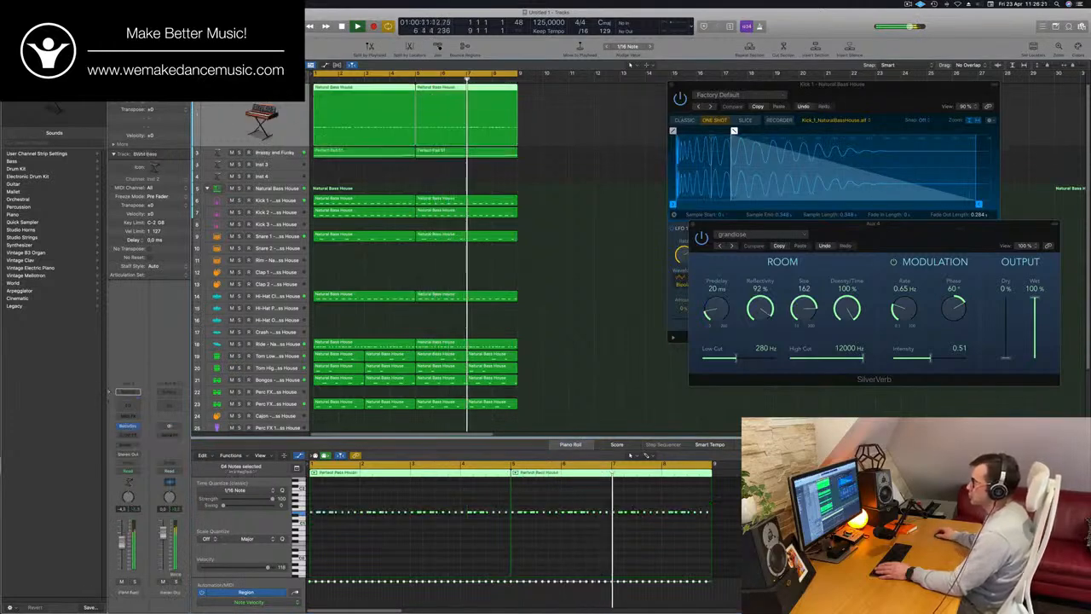
key(Return)
key(Return)
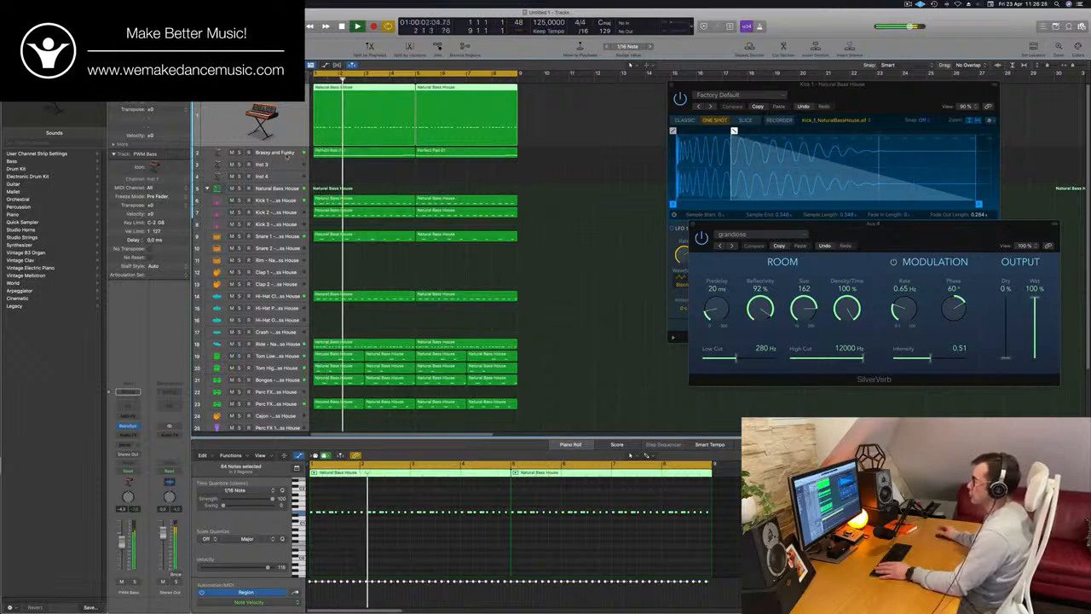
Duplicate the Brassy and Funky track with its settings, and open the new track's Alchemy window clear of the regions
click(287, 155)
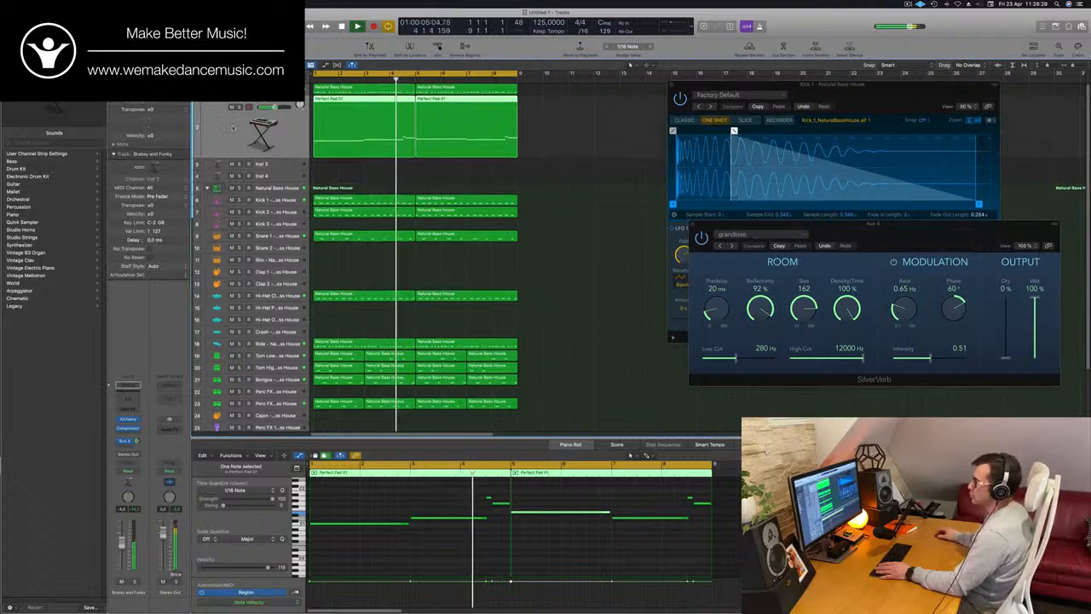
key(super+d)
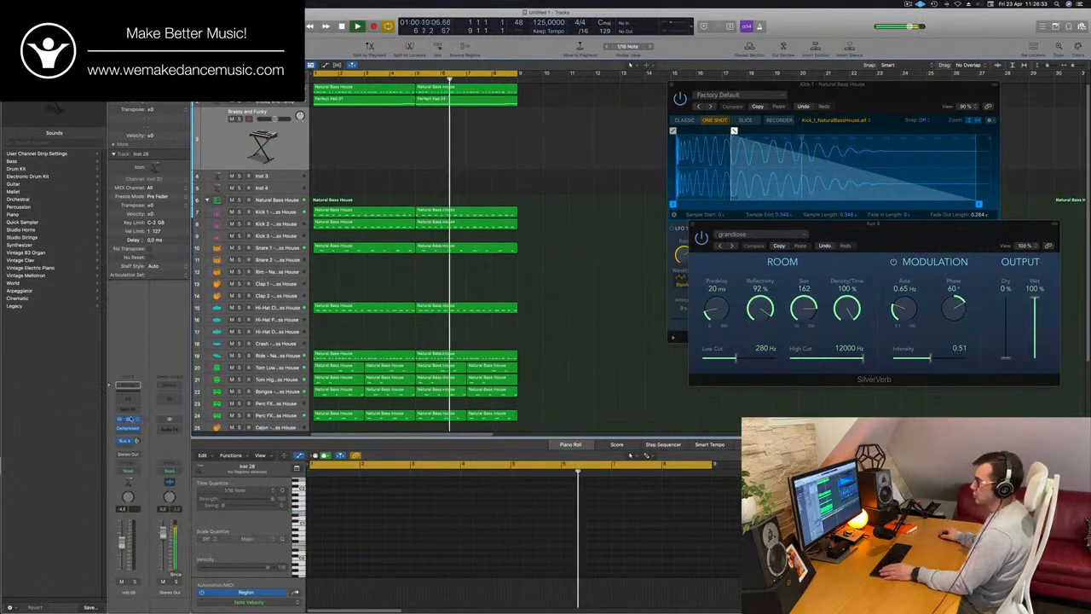
click(128, 418)
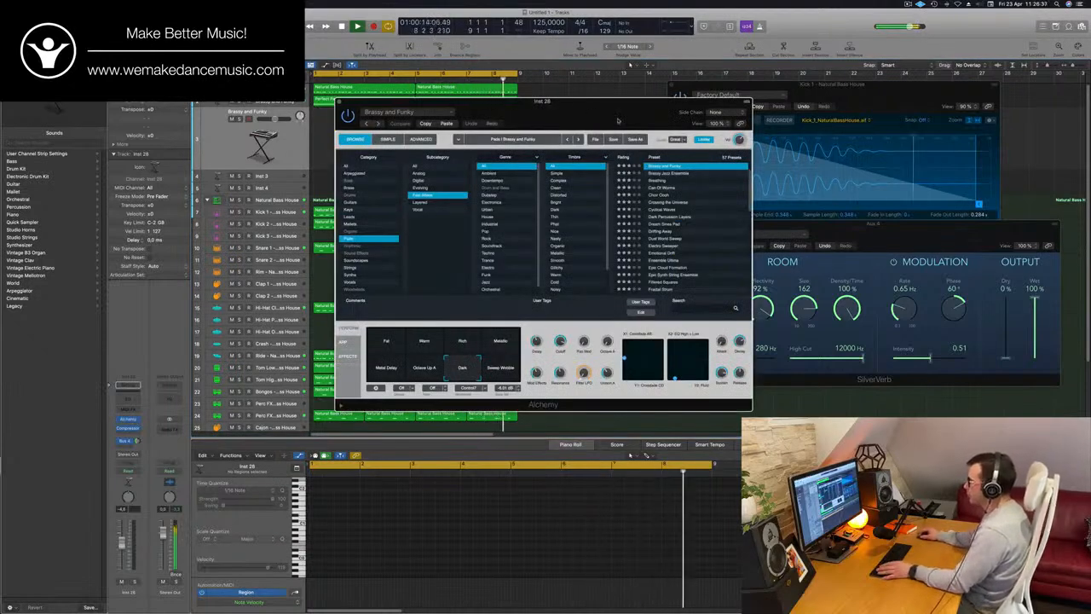
drag(618, 120, 885, 106)
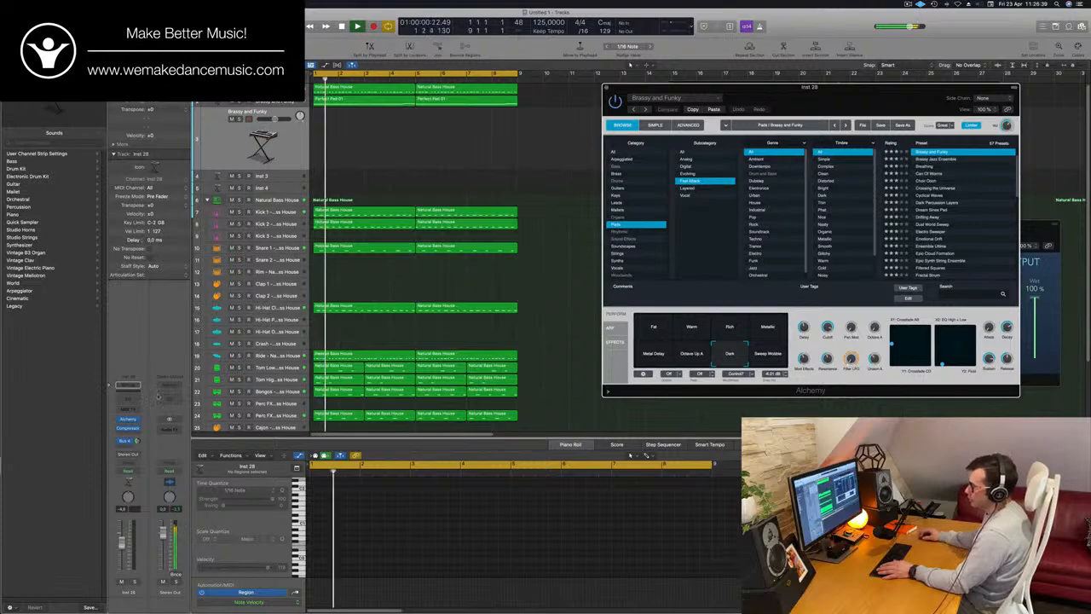
click(127, 420)
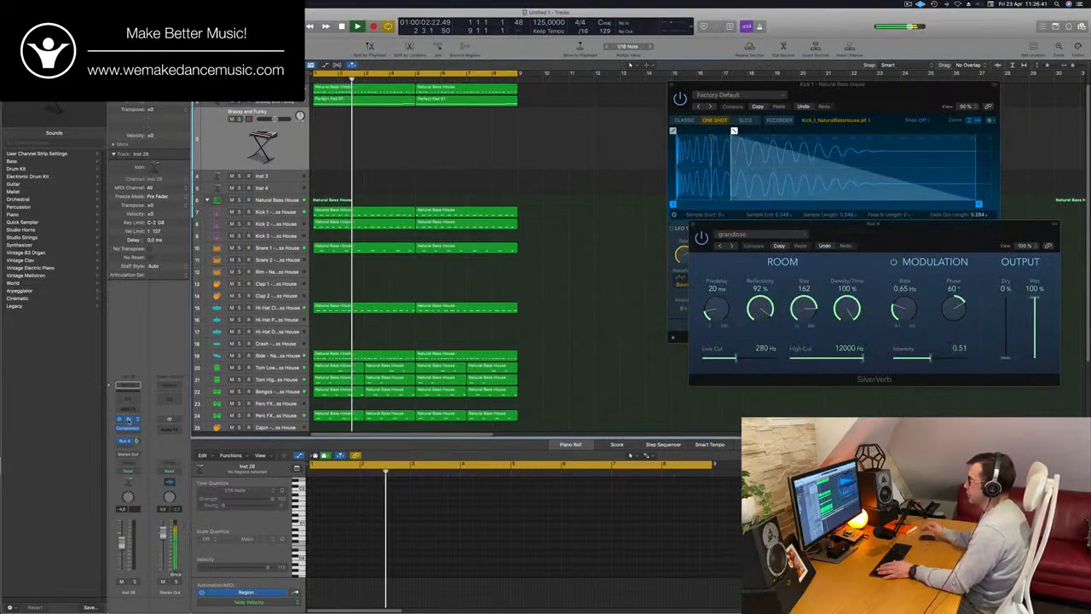
click(128, 419)
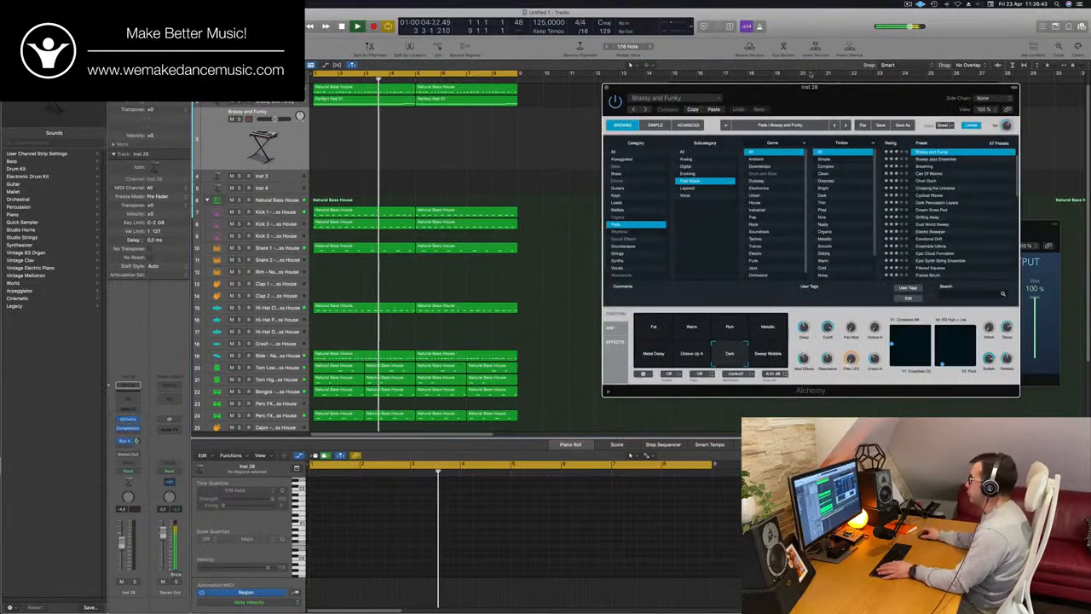
Show the Musical Typing keyboard for the duplicated track, move it nearer the regions, and close the Alchemy window
key(super+k)
key(super+k)
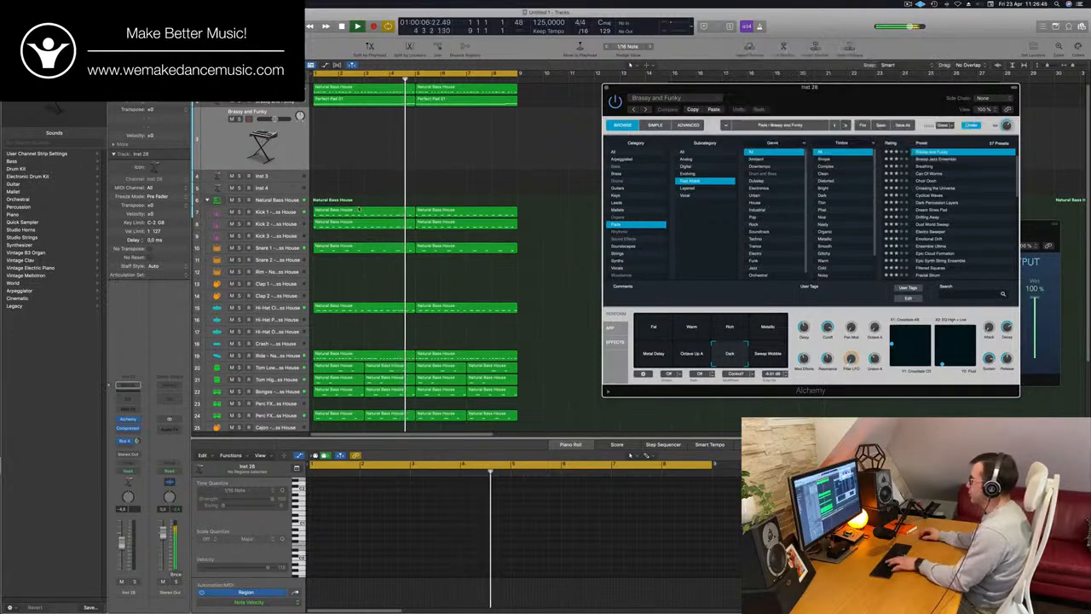
key(super+k)
drag(893, 53, 820, 90)
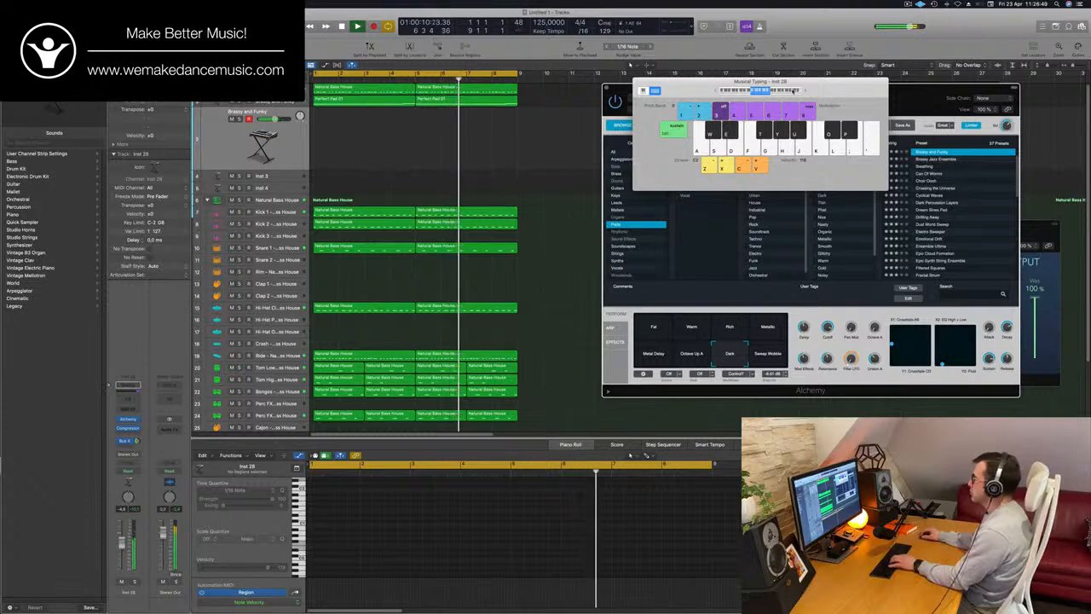
drag(820, 91, 656, 155)
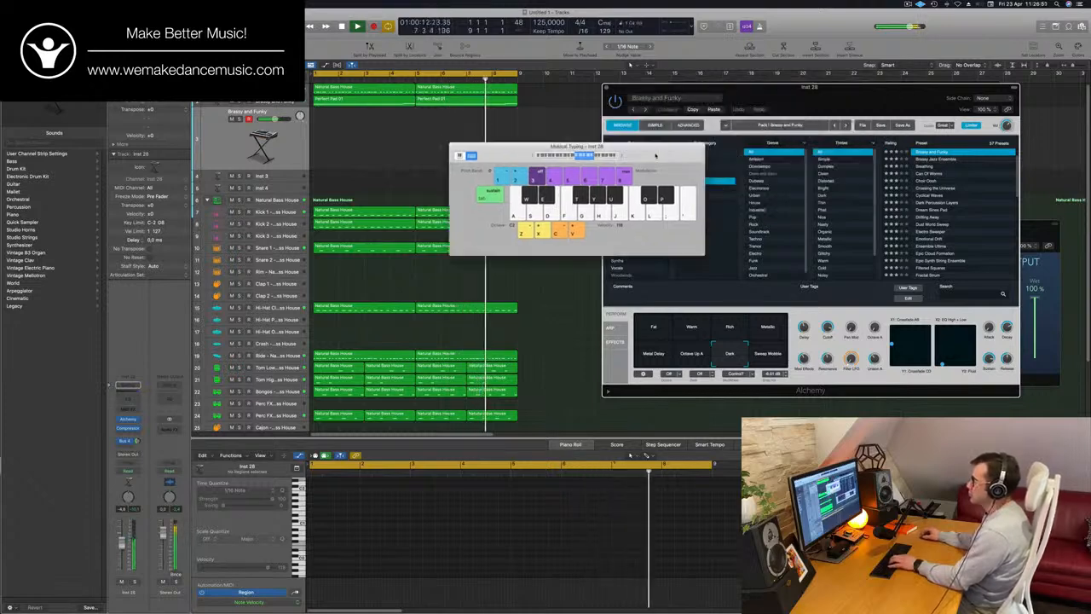
click(563, 333)
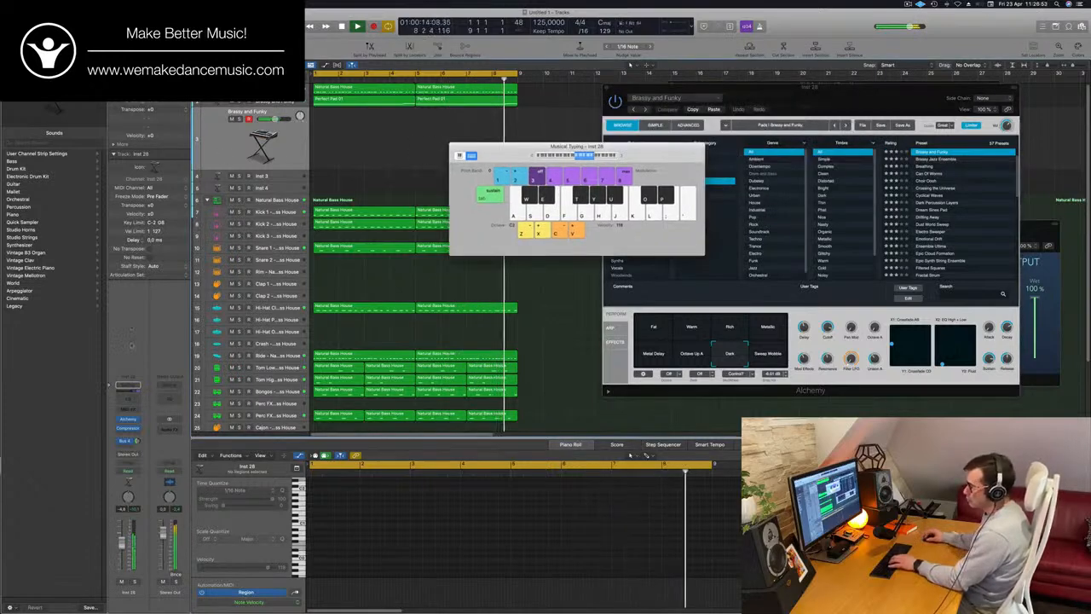
click(128, 422)
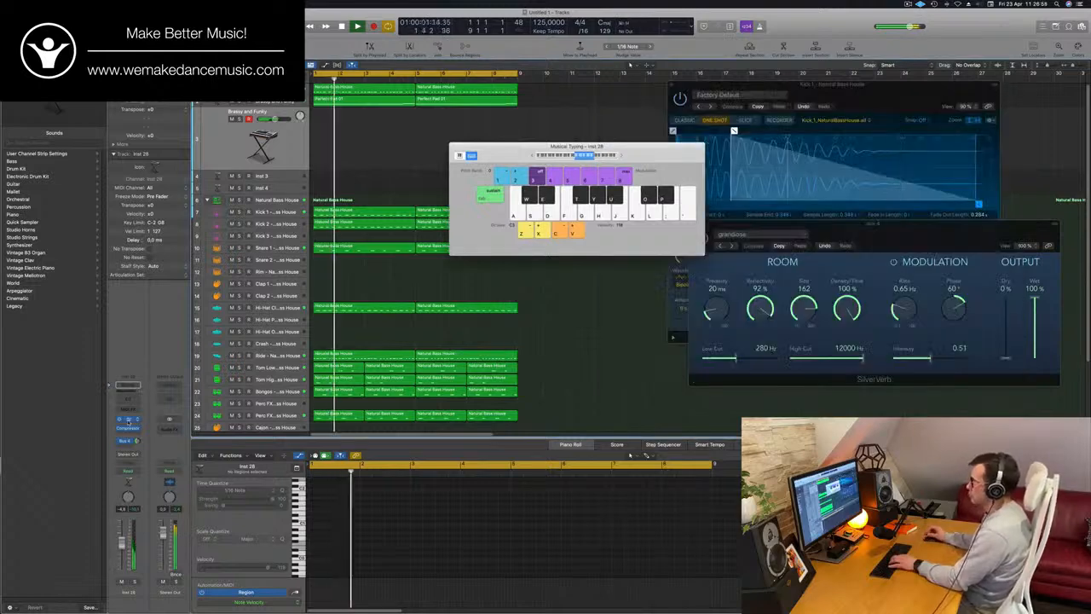
Open the duplicated track's Alchemy window, audition the Sweep Wobble, Metallic, Rich, Fat and Warm snapshots, and choose Rich
click(128, 421)
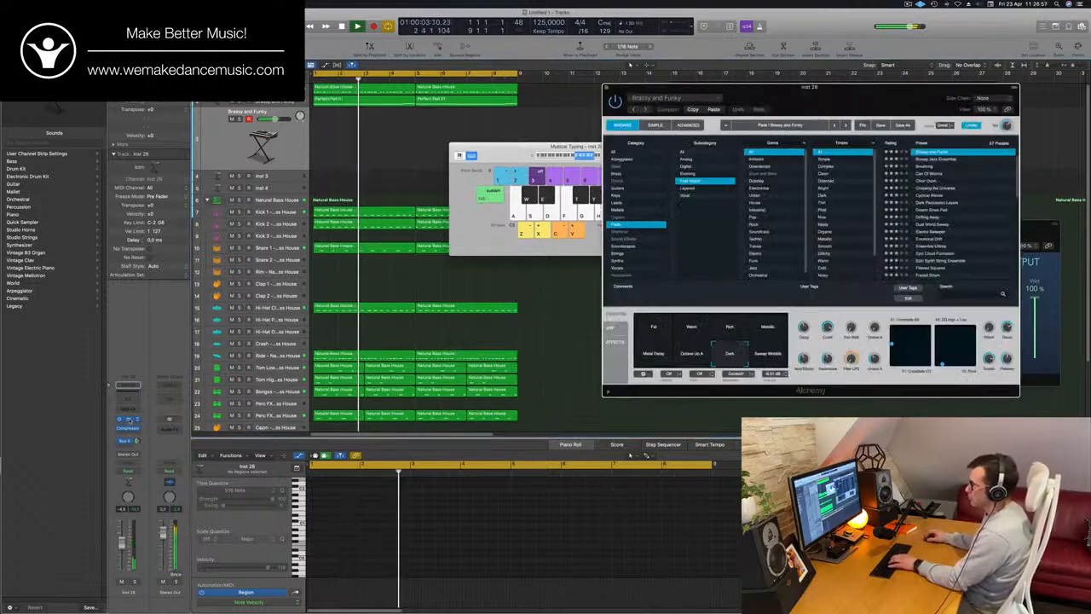
drag(849, 100, 814, 127)
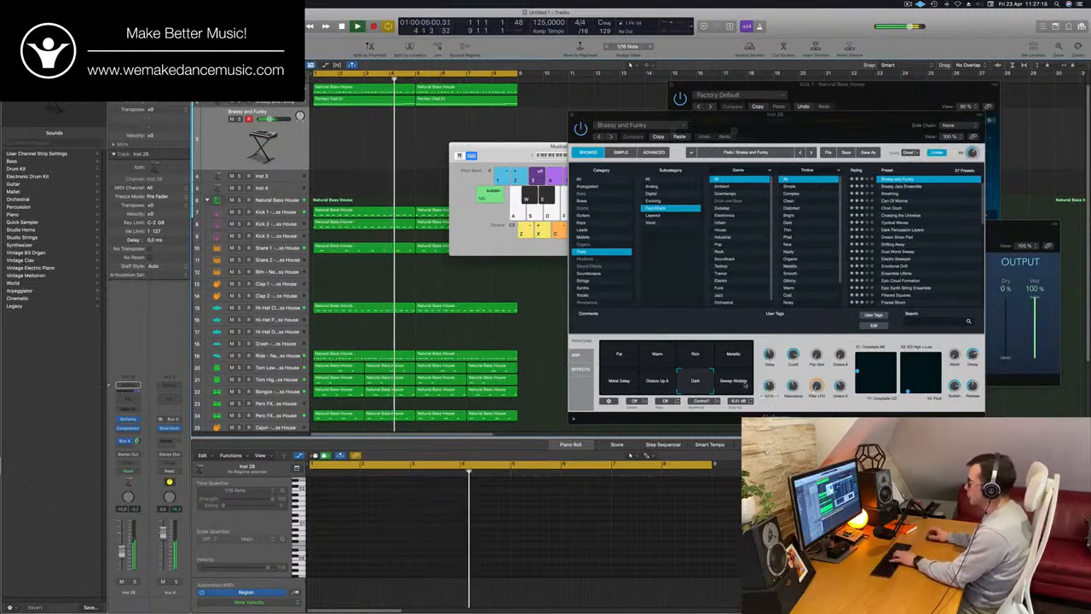
click(733, 381)
click(734, 358)
click(695, 355)
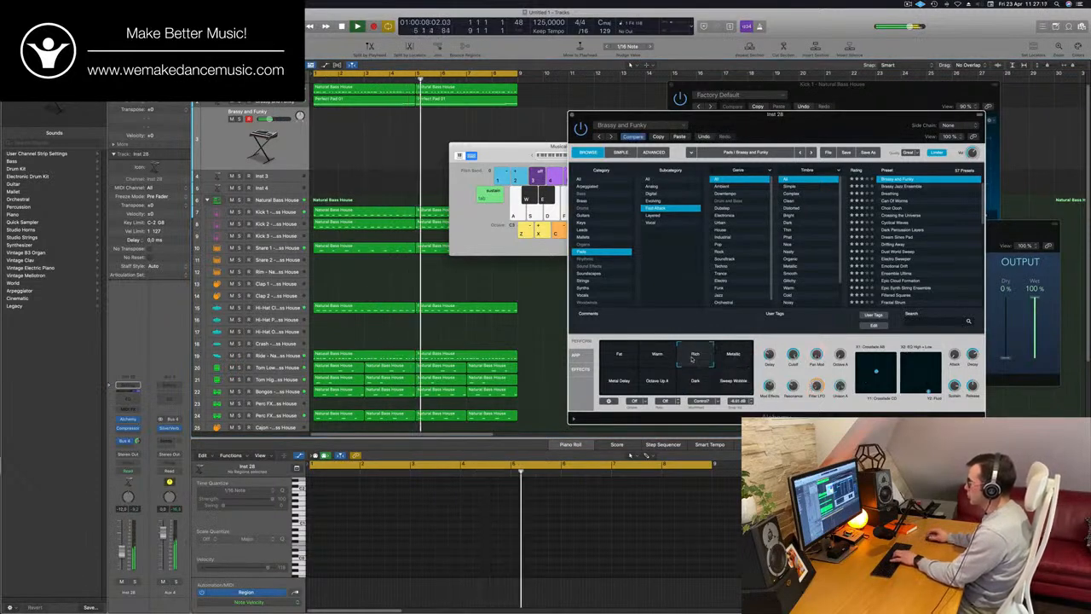
click(617, 357)
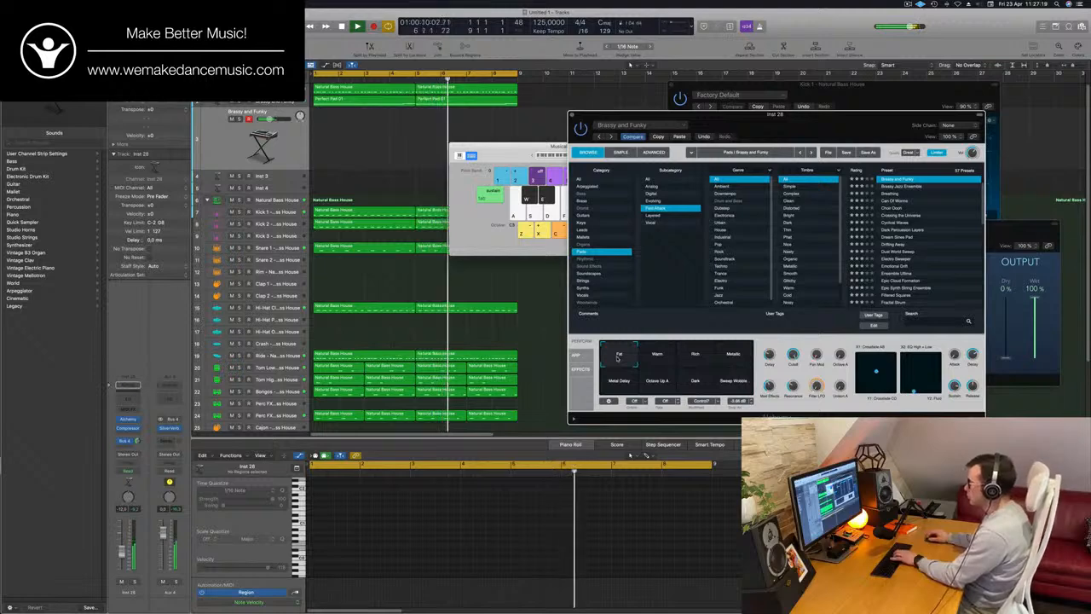
click(658, 357)
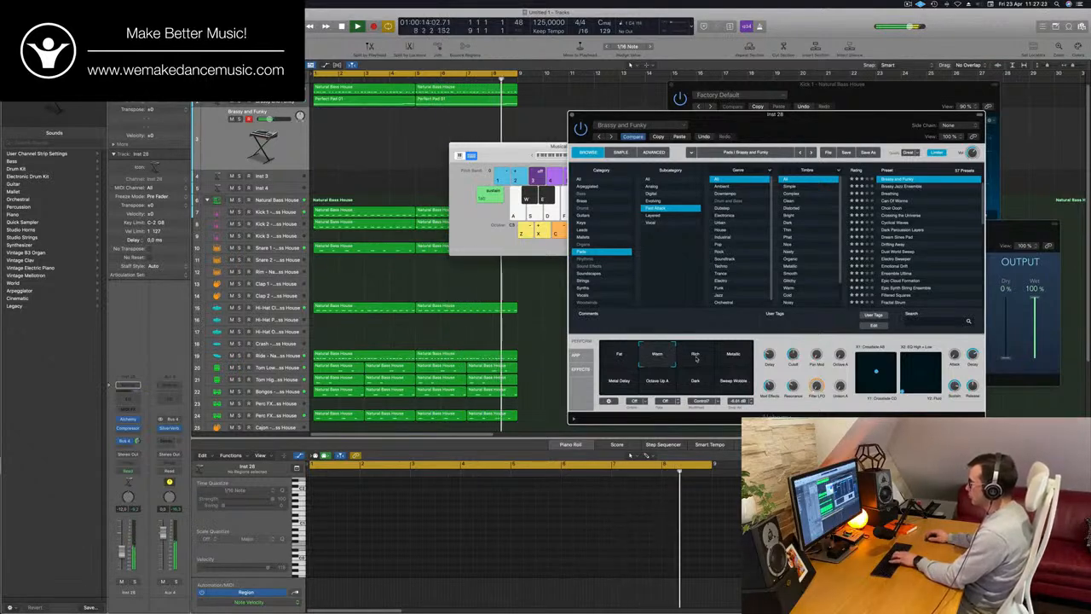
click(697, 359)
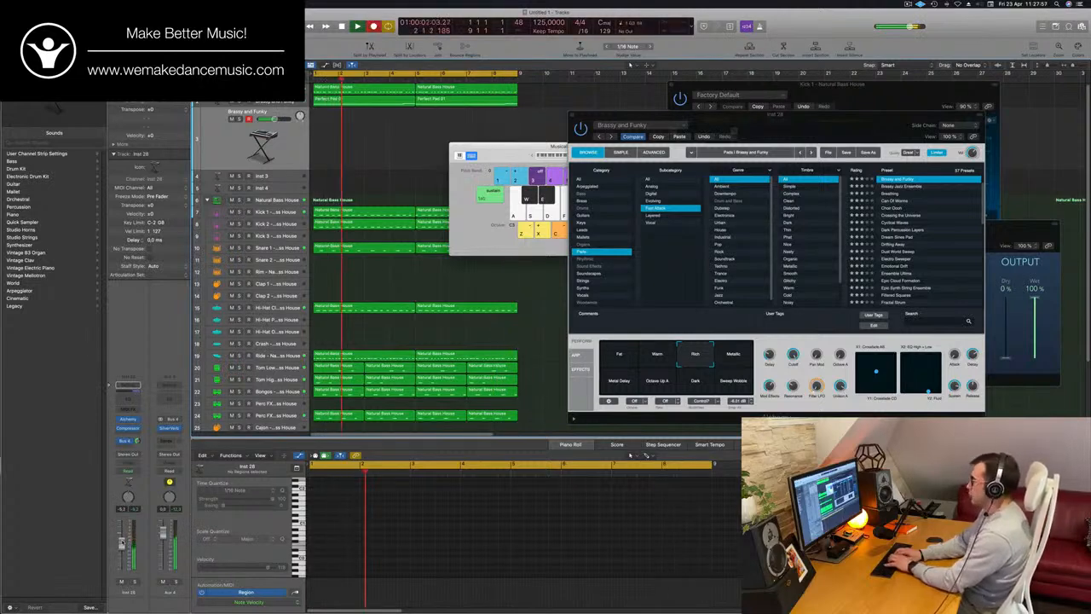
key(g)
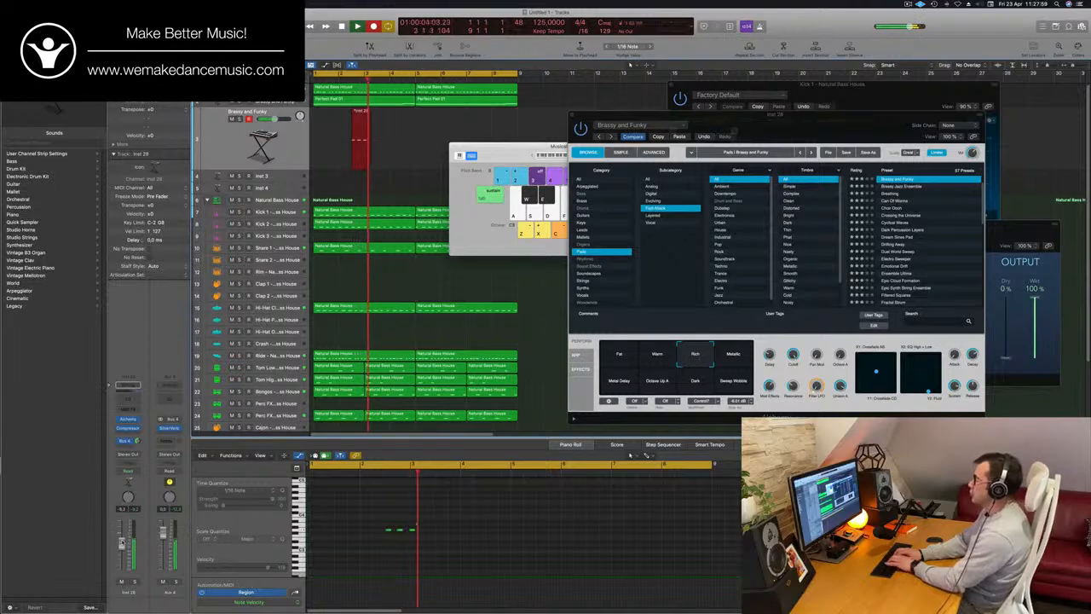
key(h)
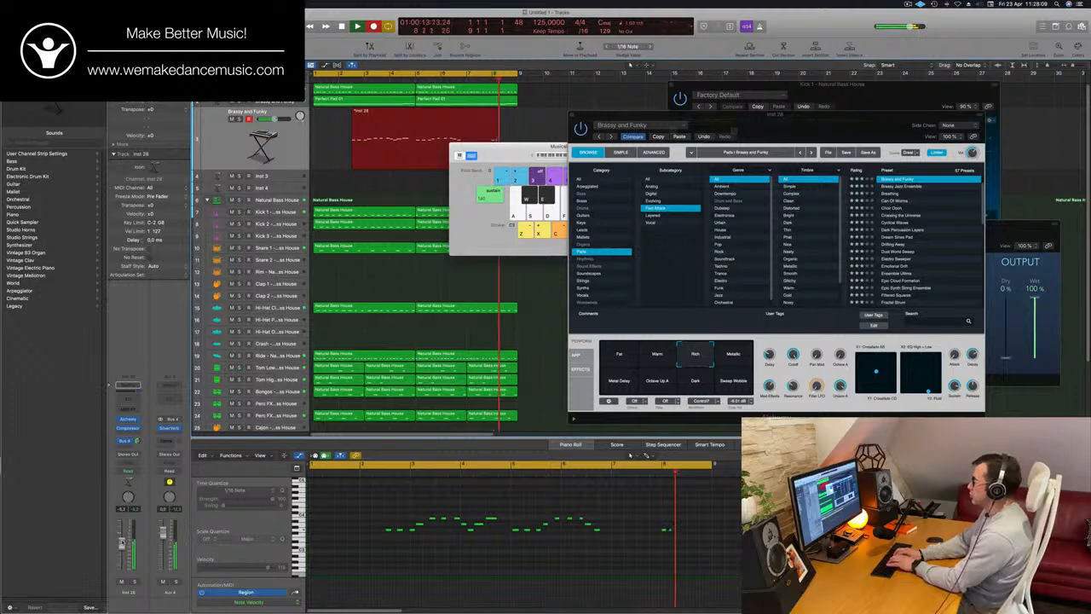
key(space)
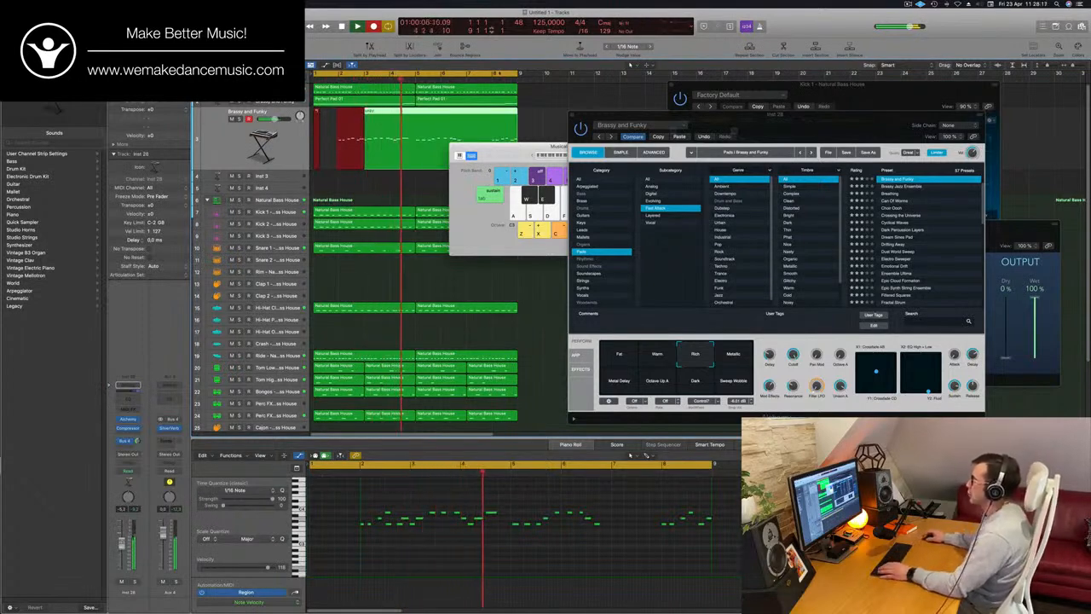
key(space)
click(494, 79)
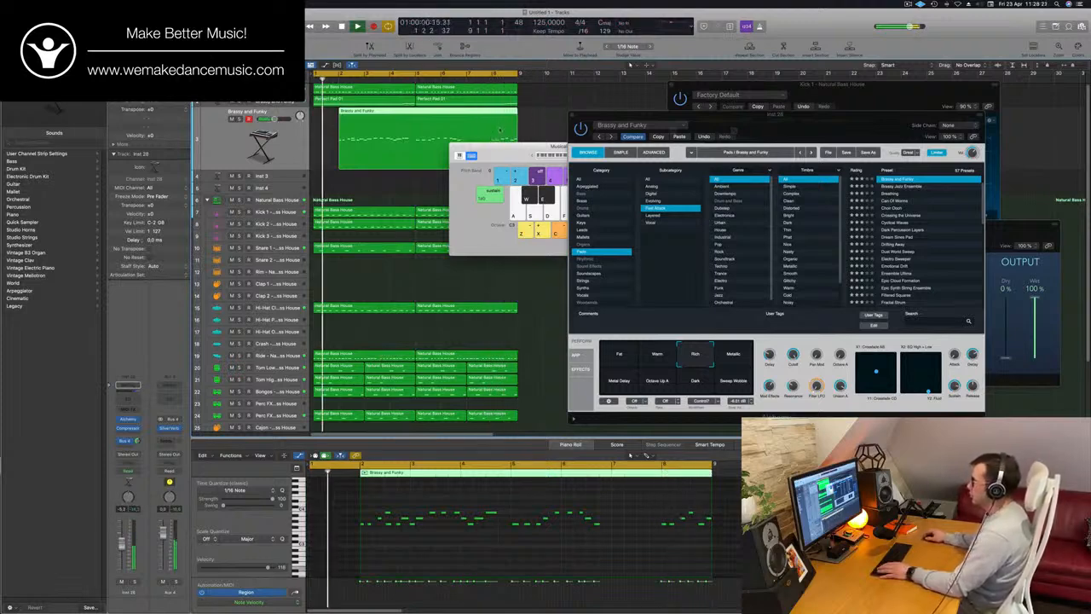
key(Delete)
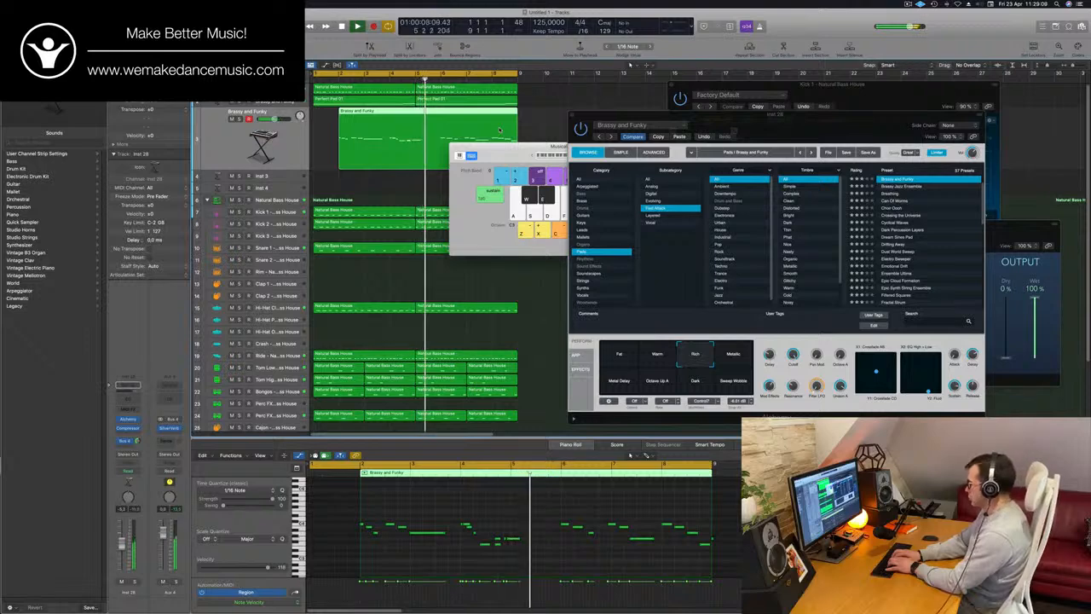
key(Delete)
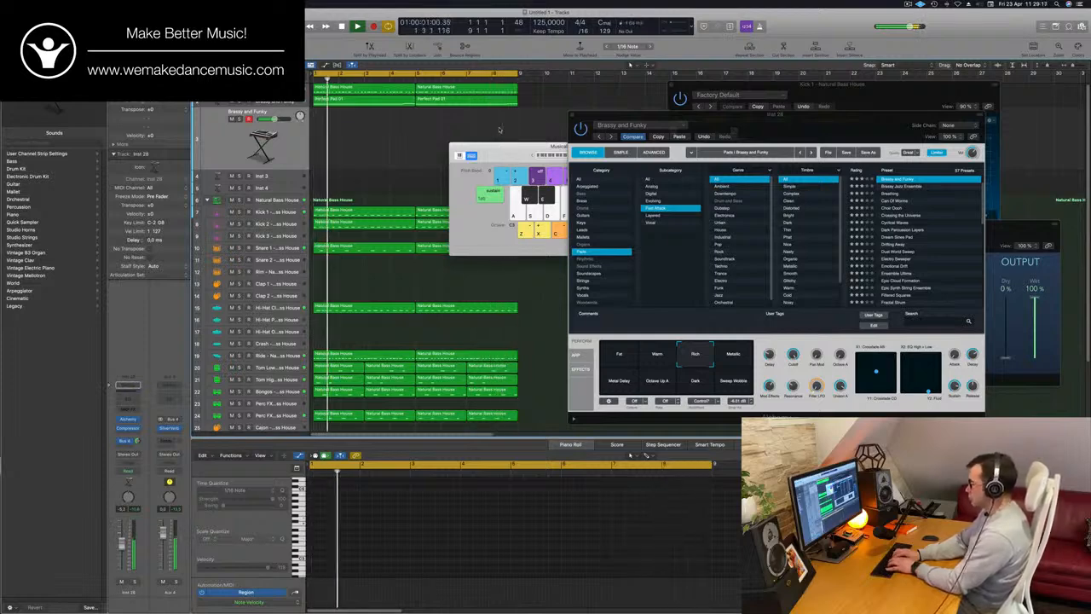
Record a new four-bar melody on the duplicated Brassy and Funky track, move its region to bar 1, and replay it
key(r)
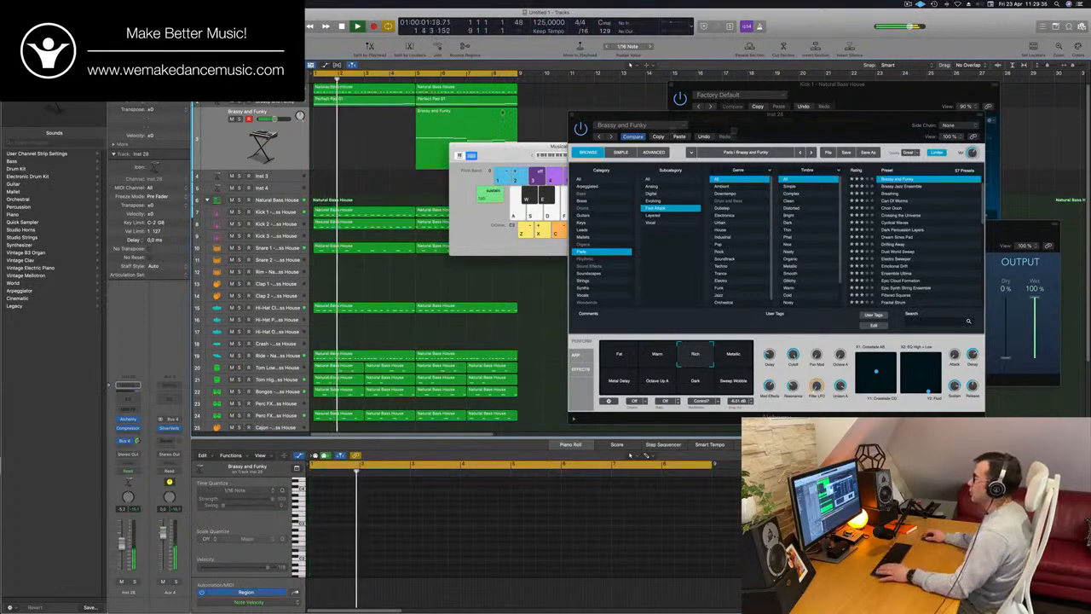
drag(464, 119, 361, 120)
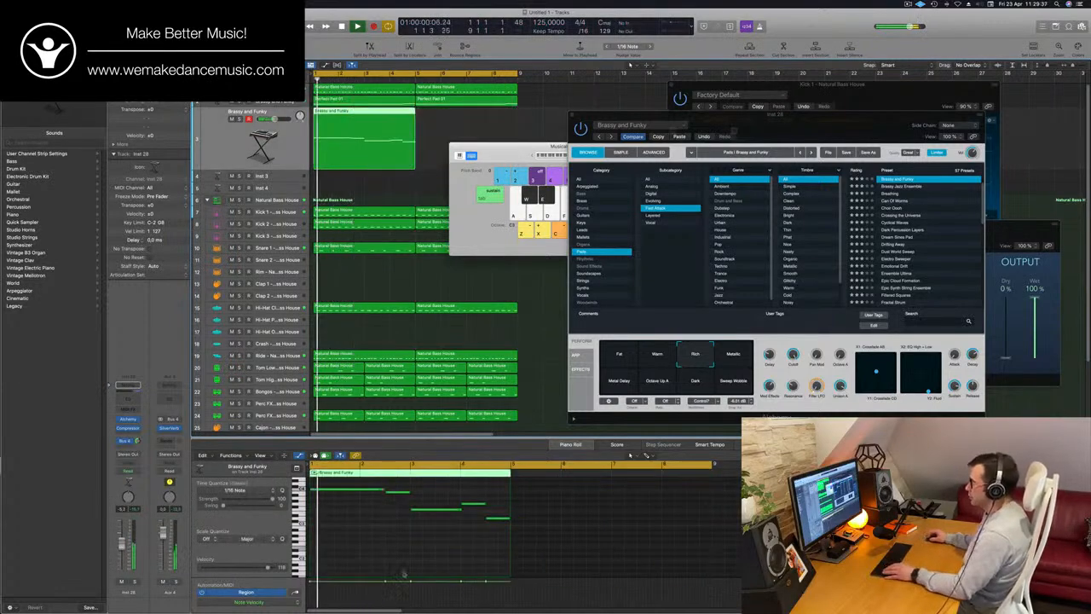
key(Return)
Select all the notes of the recorded melody and examine their timing and length in the Piano Roll during playback
key(super+a)
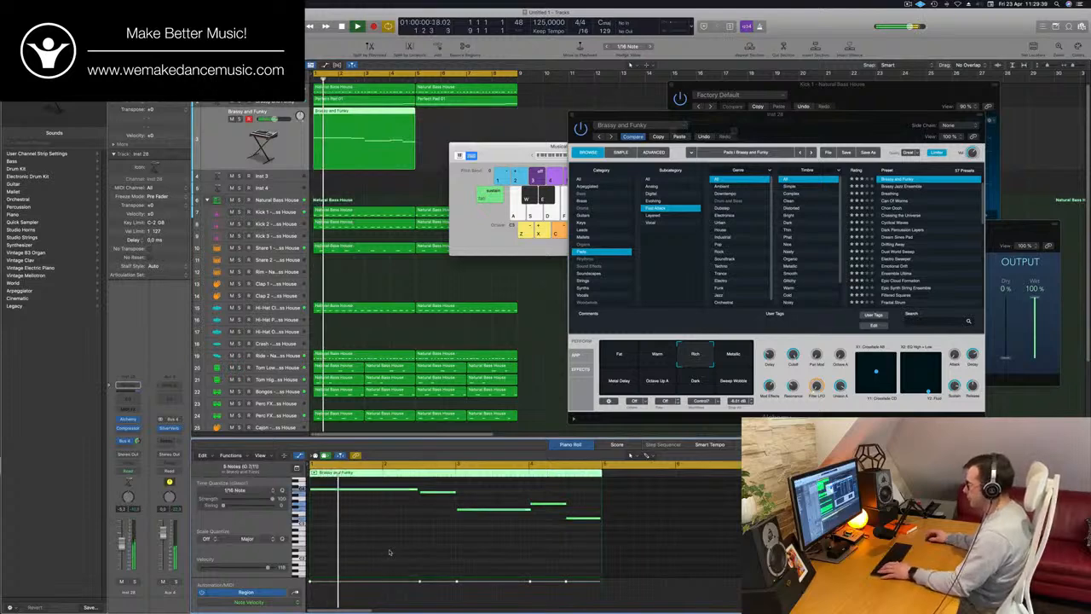
key(space)
key(space)
key(super+Right)
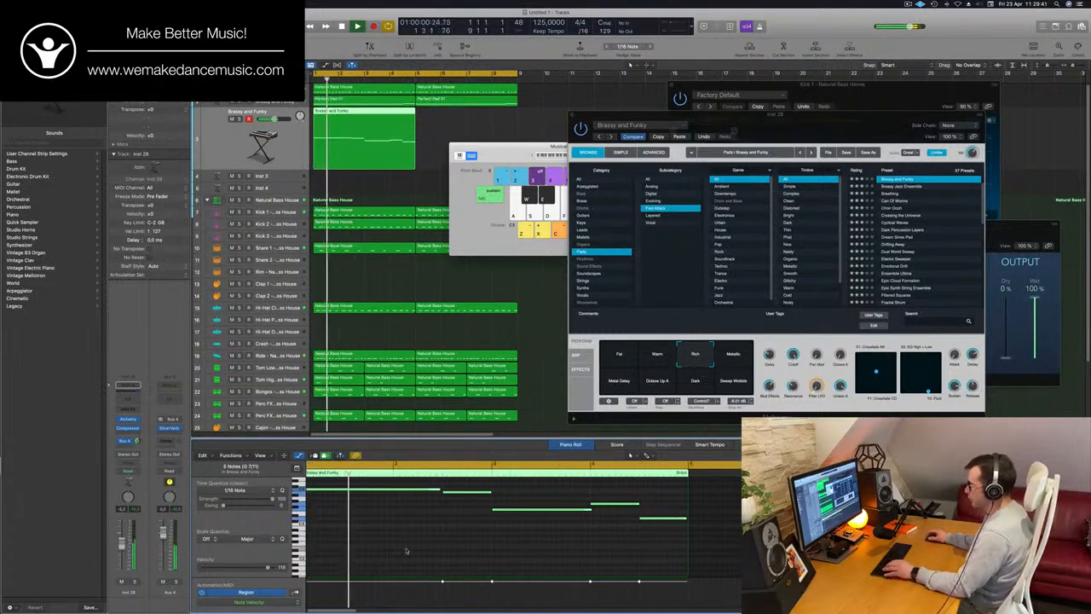
key(super+Left)
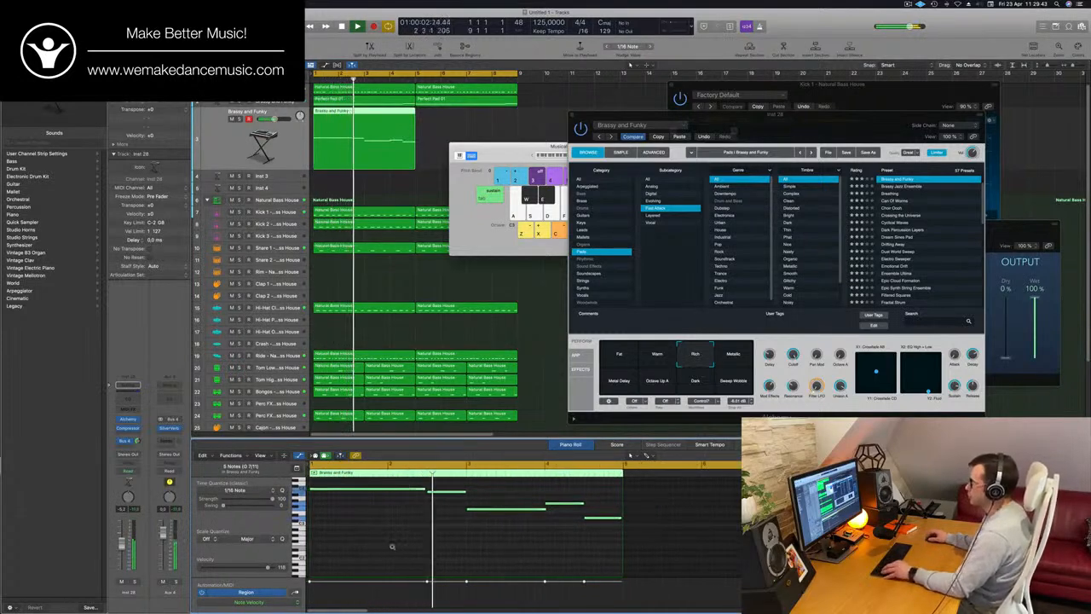
key(super+Left)
key(super+Left)
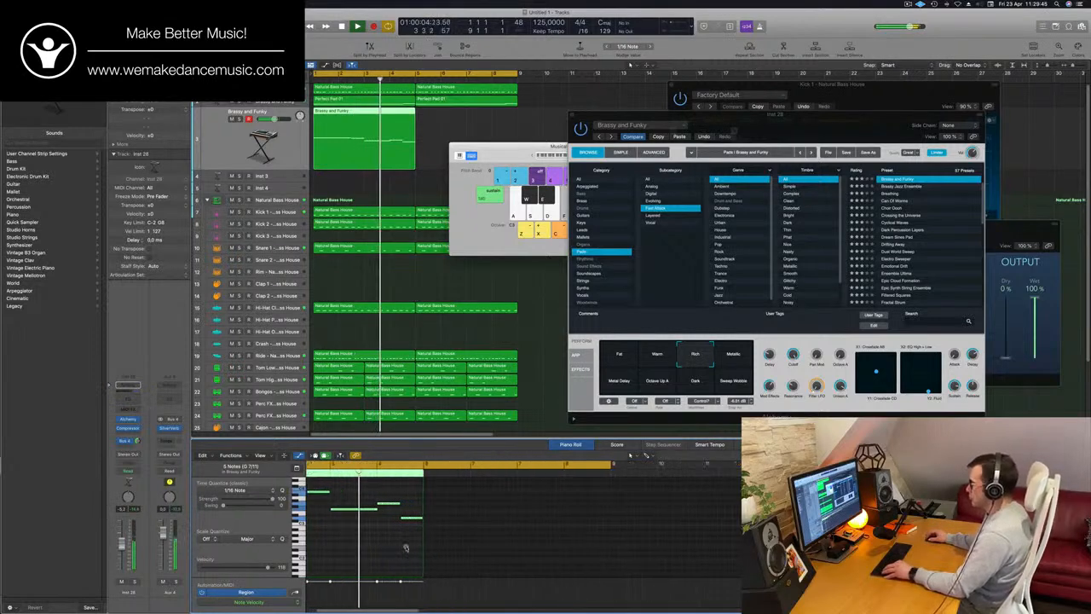
key(super+Right)
key(super+Right)
key(super+Right)
key(super+Left)
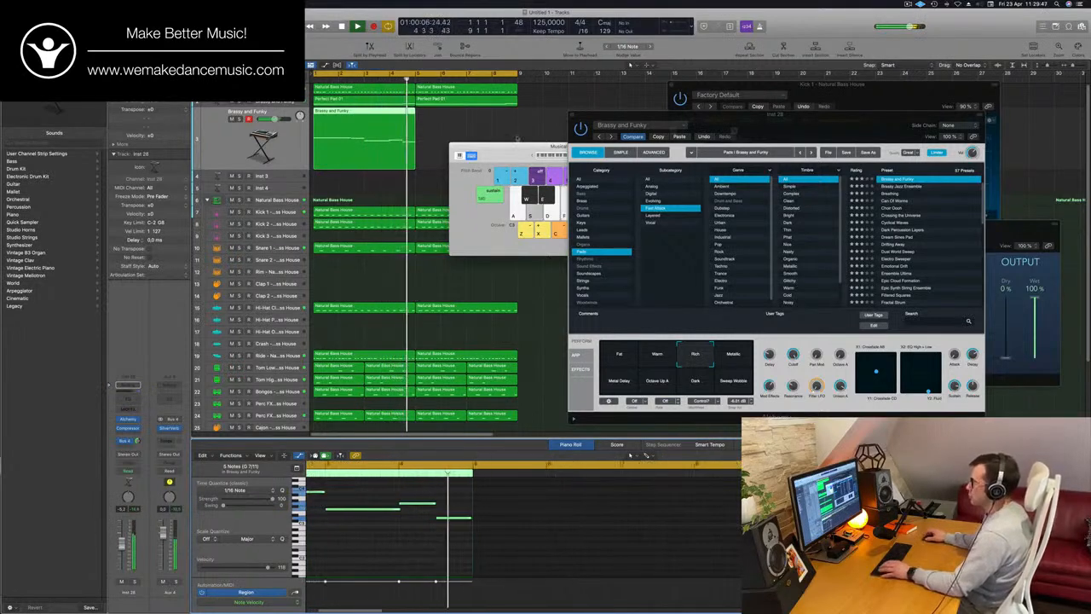
Copy the four-bar melody region to bar 5, move the Musical Typing keyboard clear, and replay with both regions selected
key(Return)
drag(391, 121, 664, 118)
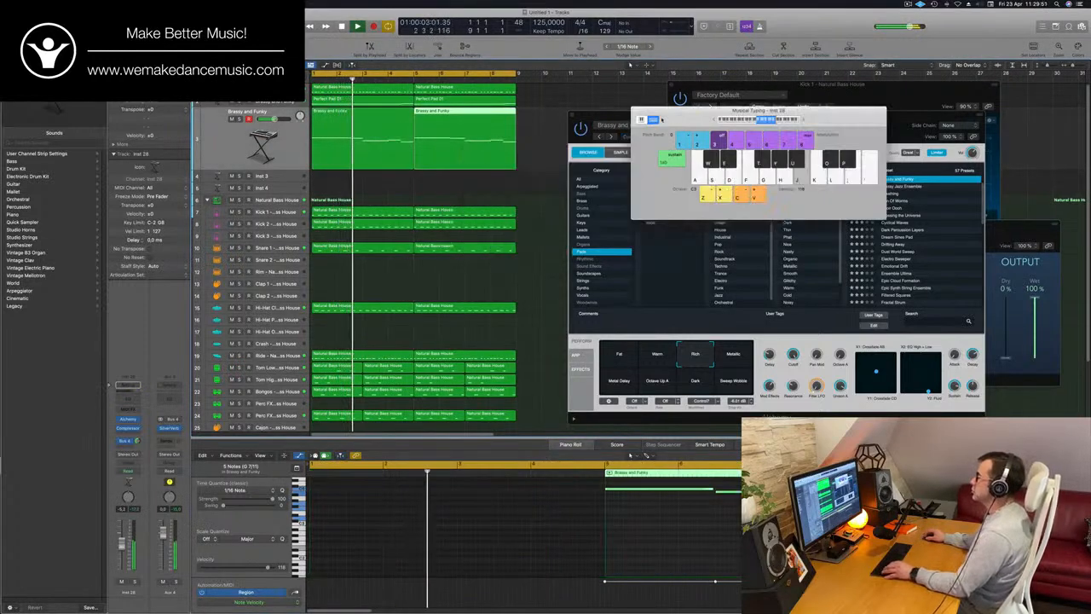
key(f)
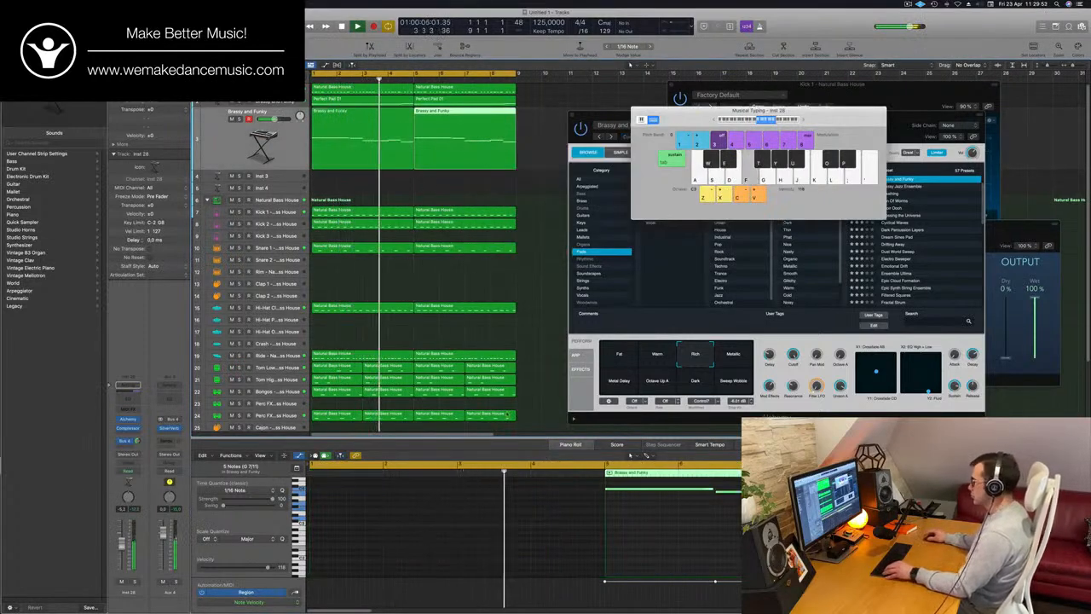
drag(401, 194, 439, 163)
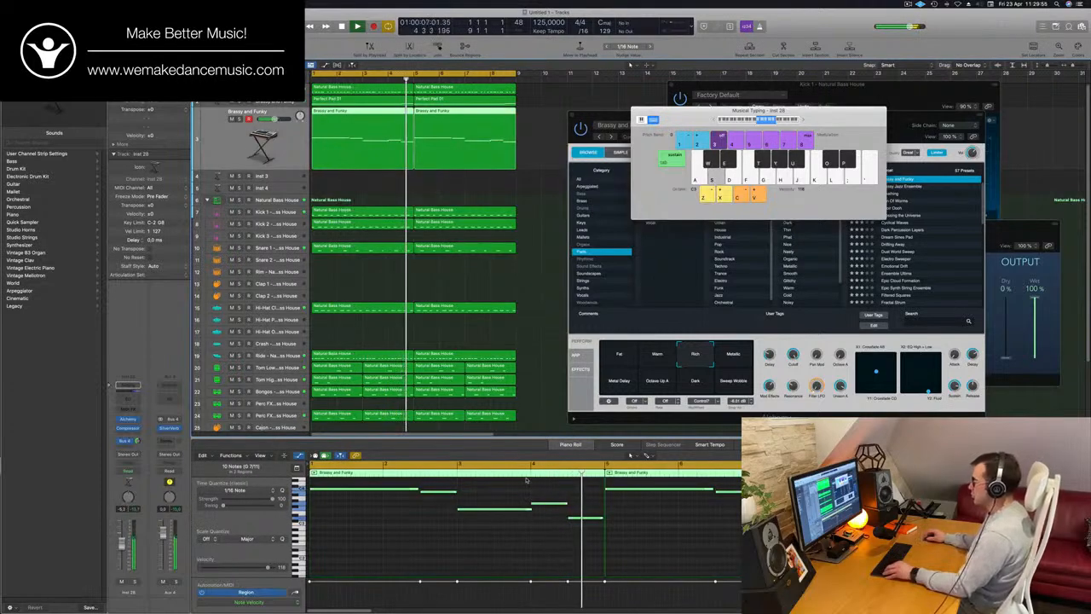
key(Return)
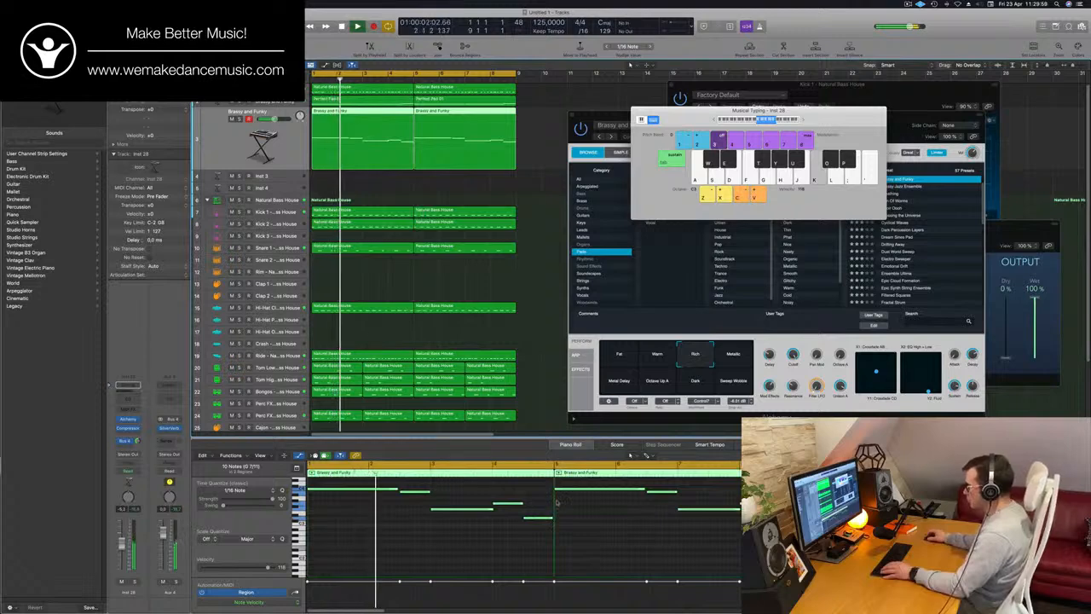
Transpose the first note of the bar 5 melody region down a semitone and its second note up a semitone, and replay
click(591, 489)
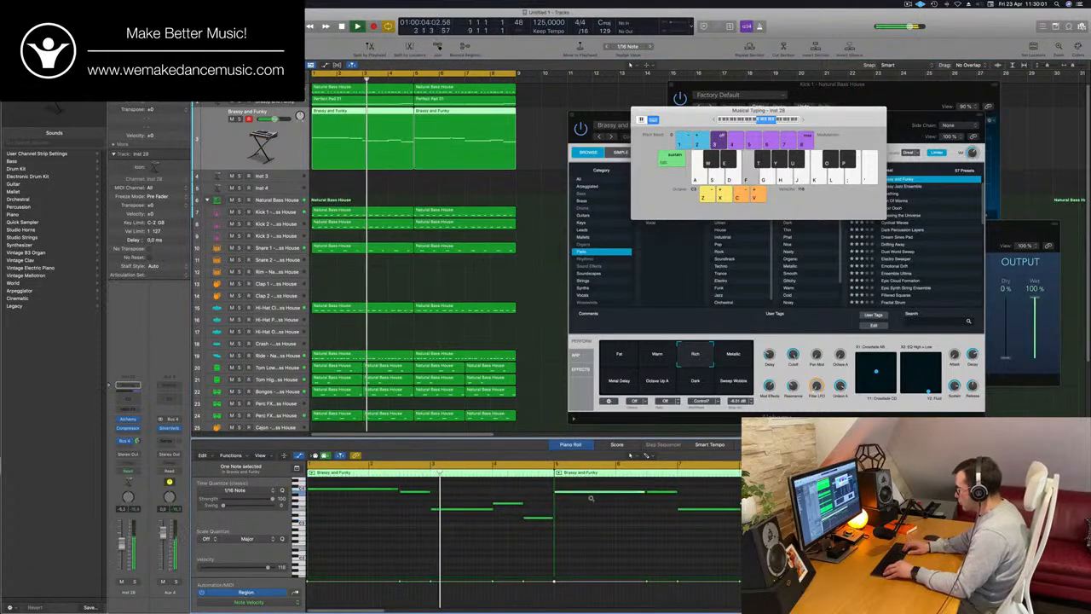
click(659, 492)
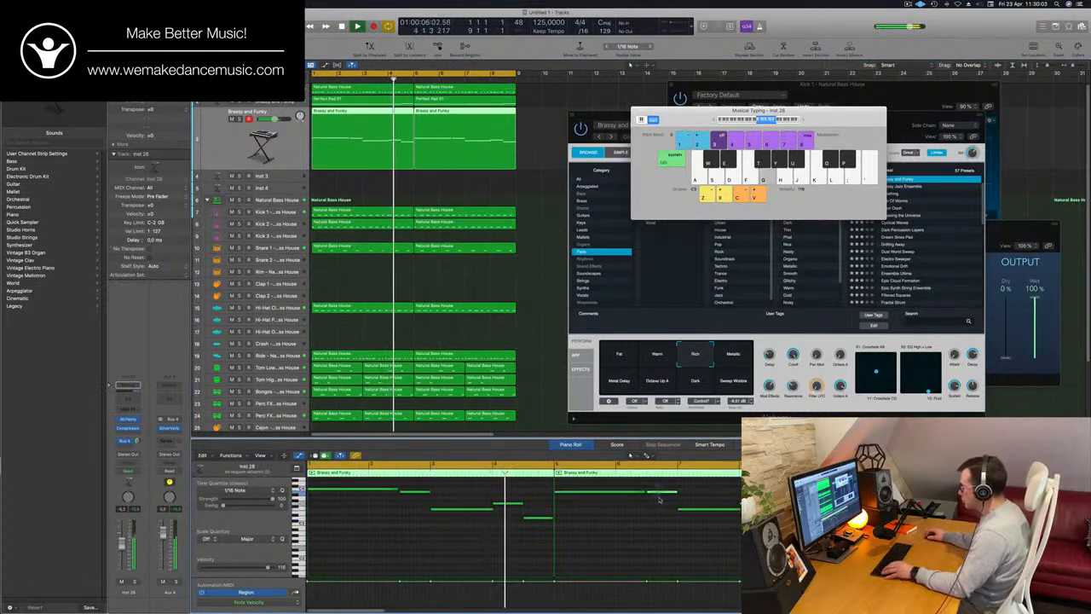
key(alt+Up)
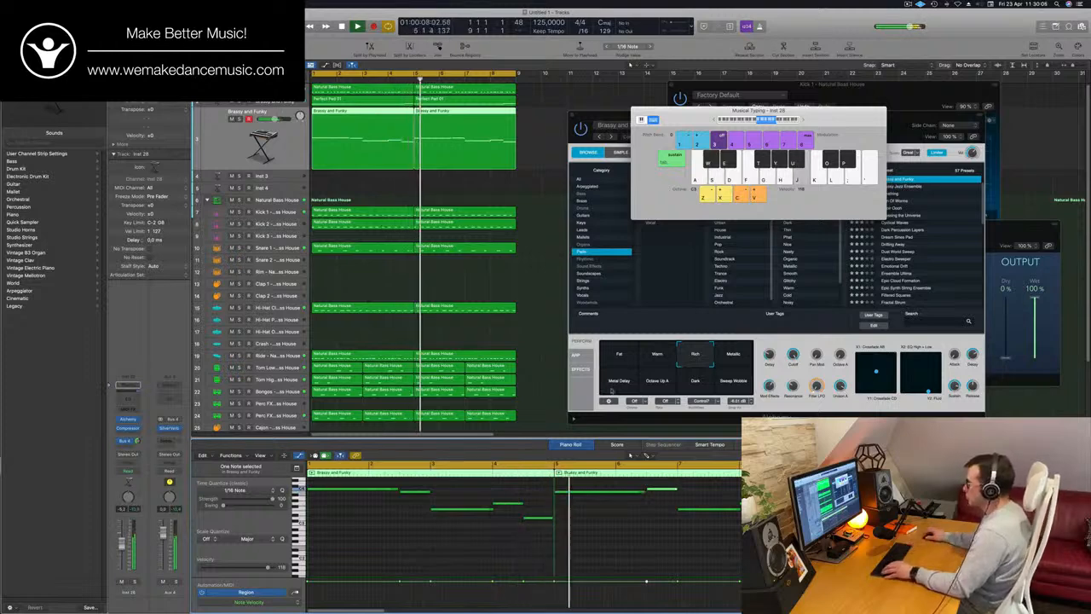
click(494, 286)
key(Return)
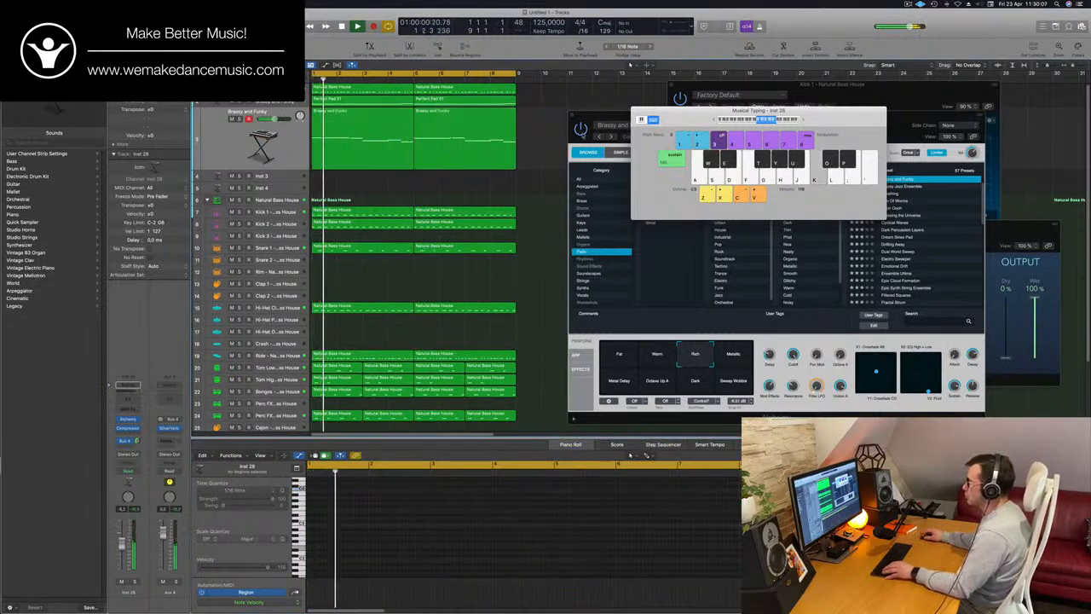
Join the two melody regions into one eight-bar region, with Musical Typing hidden, and replay from the start
drag(532, 126, 357, 165)
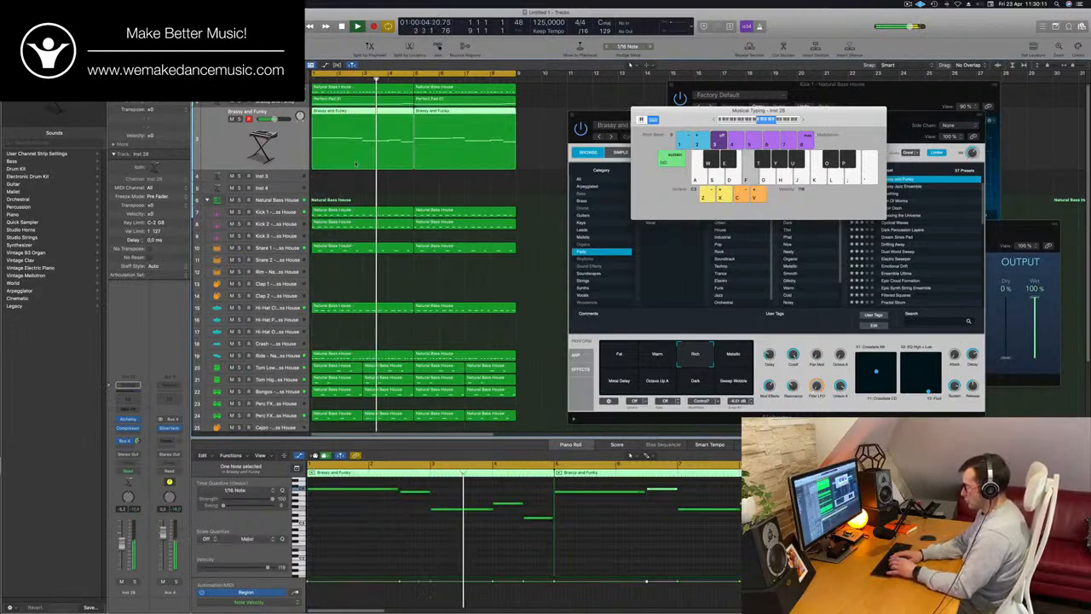
key(super+k)
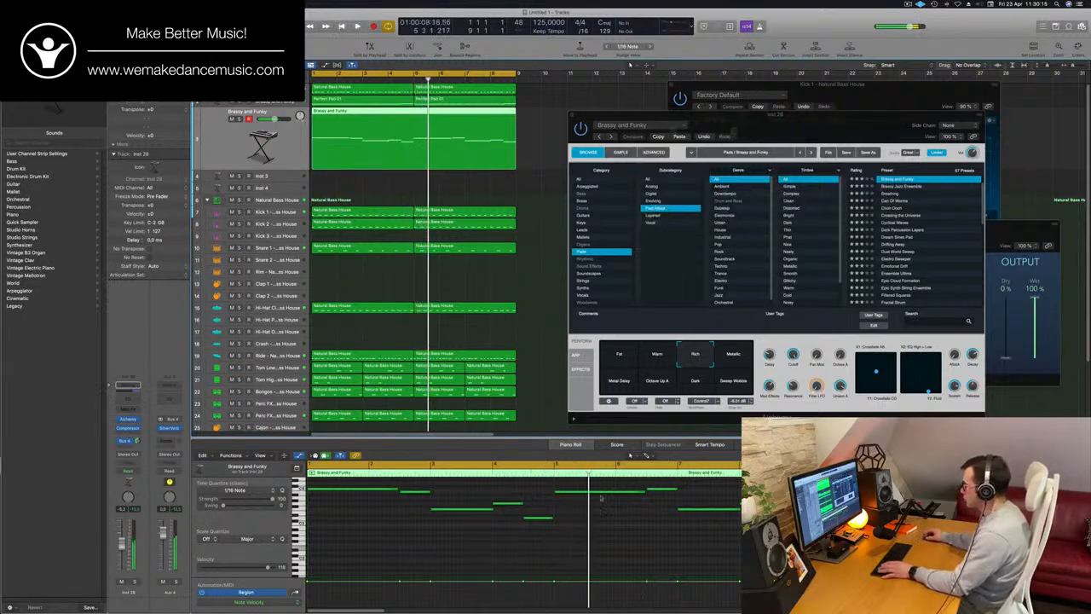
key(Return)
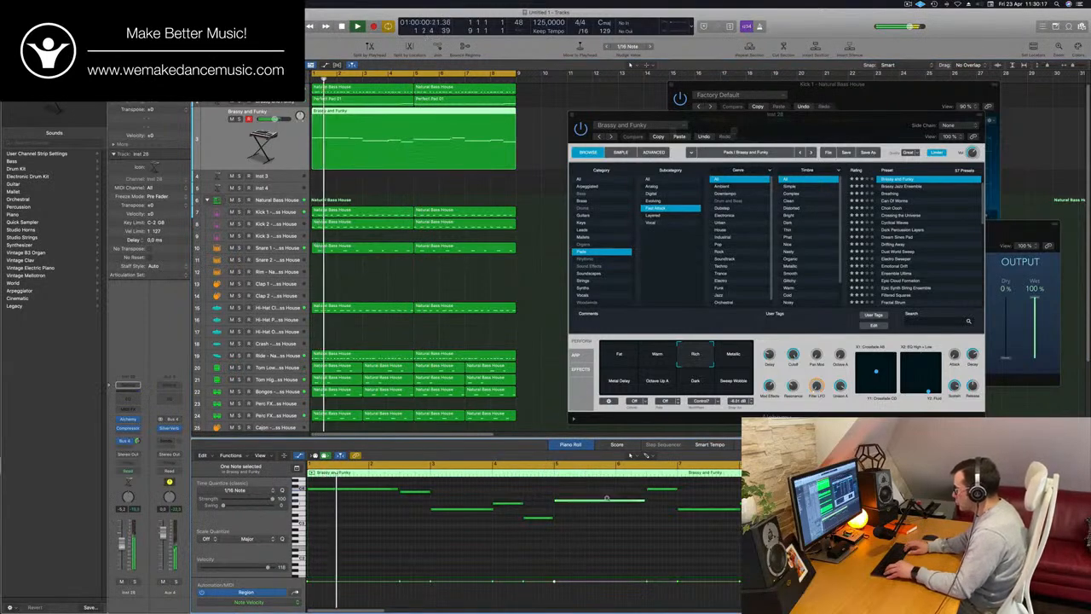
Lower the long note at bar 5 to the same pitch as the note at bar 4, and replay the melody
drag(608, 491, 607, 500)
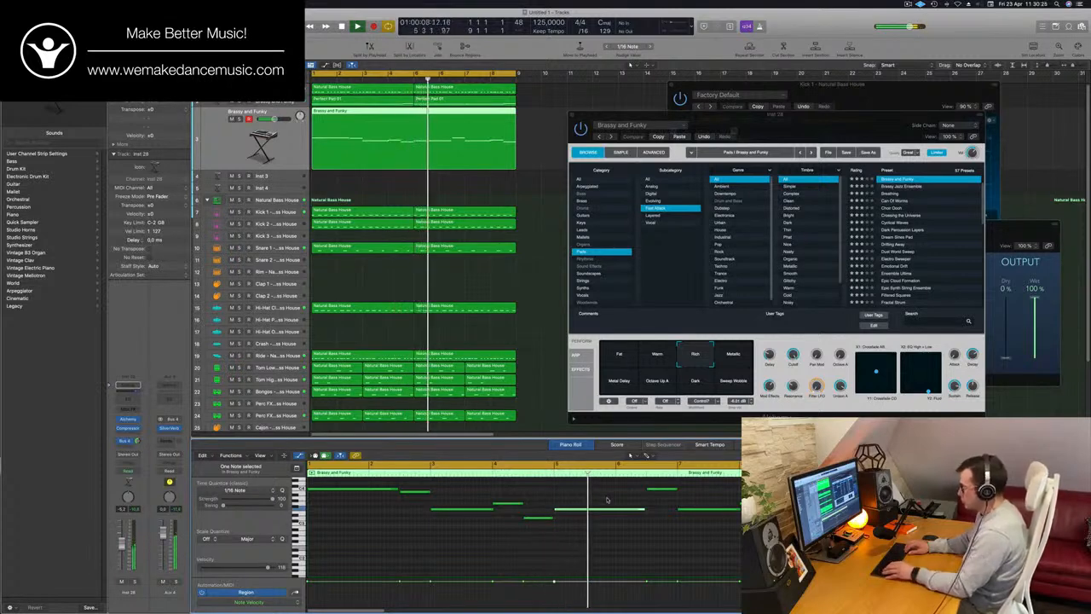
key(alt+Up)
key(alt+Up)
key(Return)
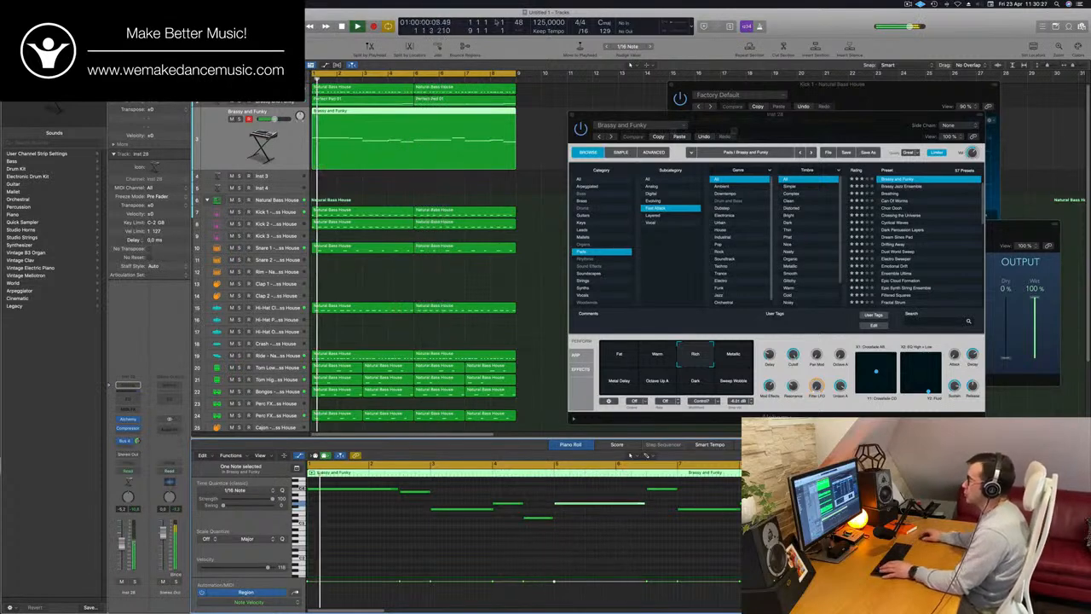
key(Return)
Inspect the notes of each Perfect Pad 01 region, and select both regions for comparison in the Piano Roll
click(418, 100)
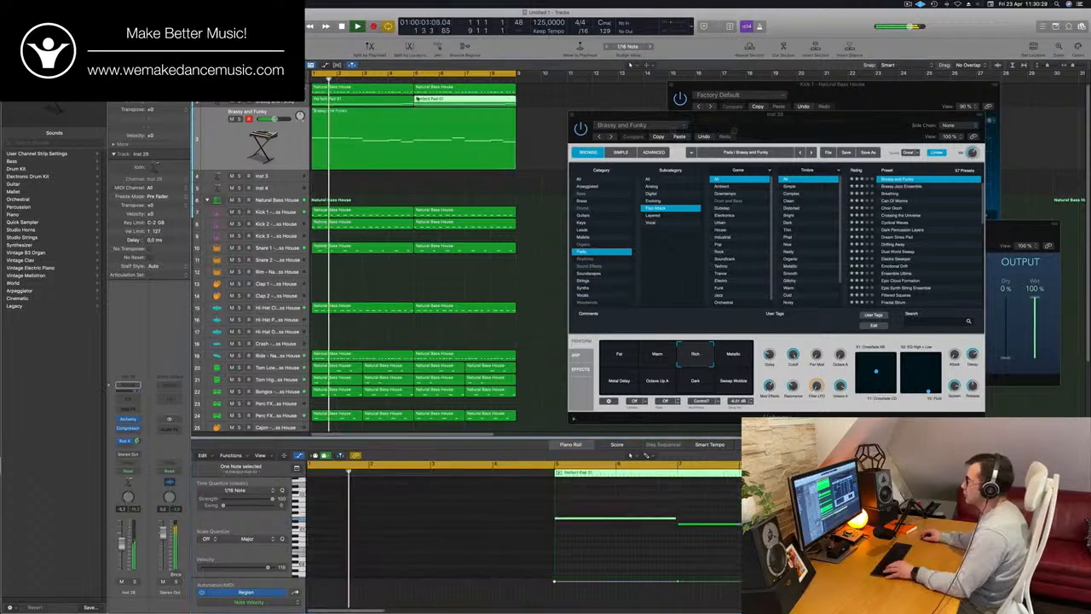
click(403, 100)
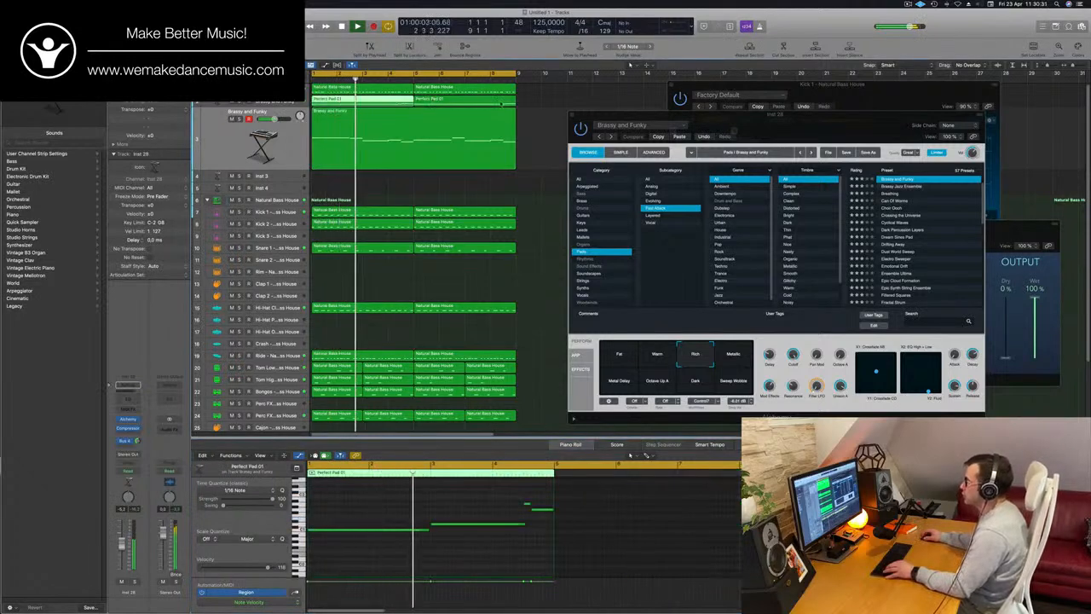
click(502, 103)
shift+click(393, 101)
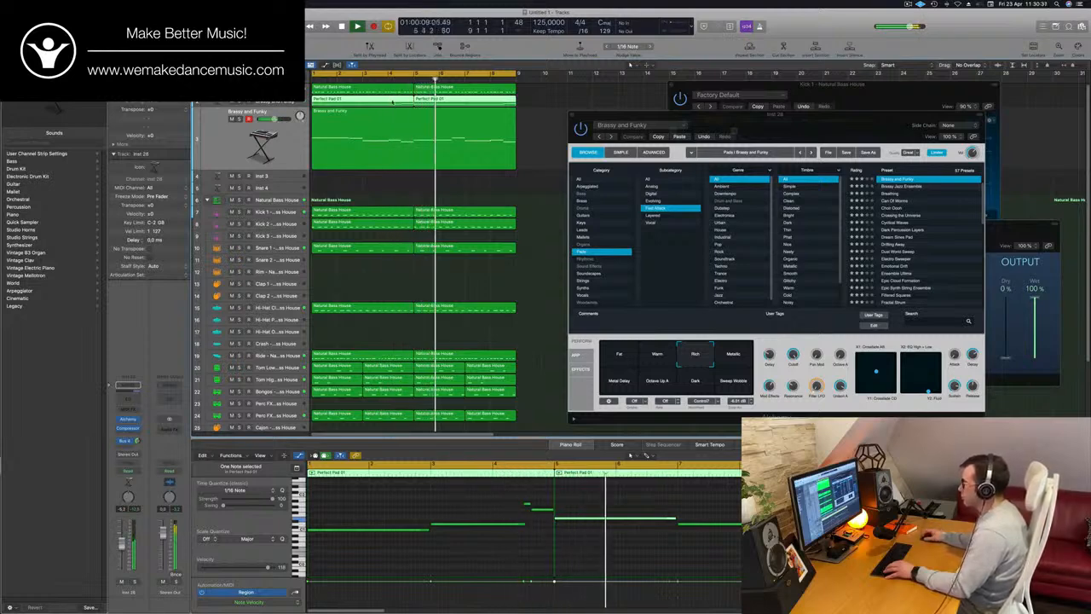
Compare the melody and pad tracks, lower the Cutoff slightly in the pad track's Alchemy, and replay from the start
click(412, 141)
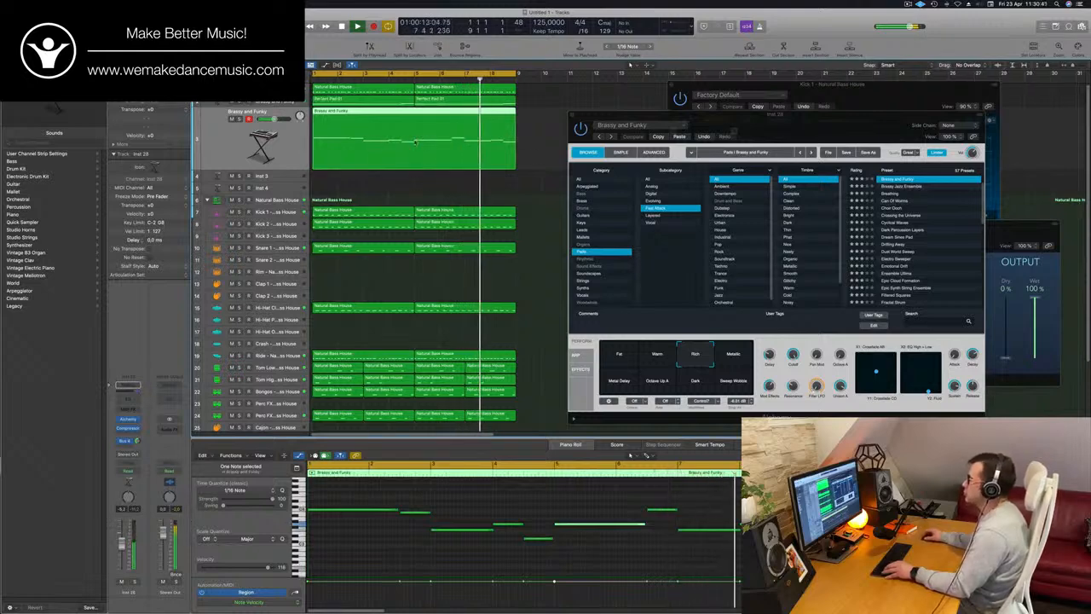
key(super+Left)
click(279, 103)
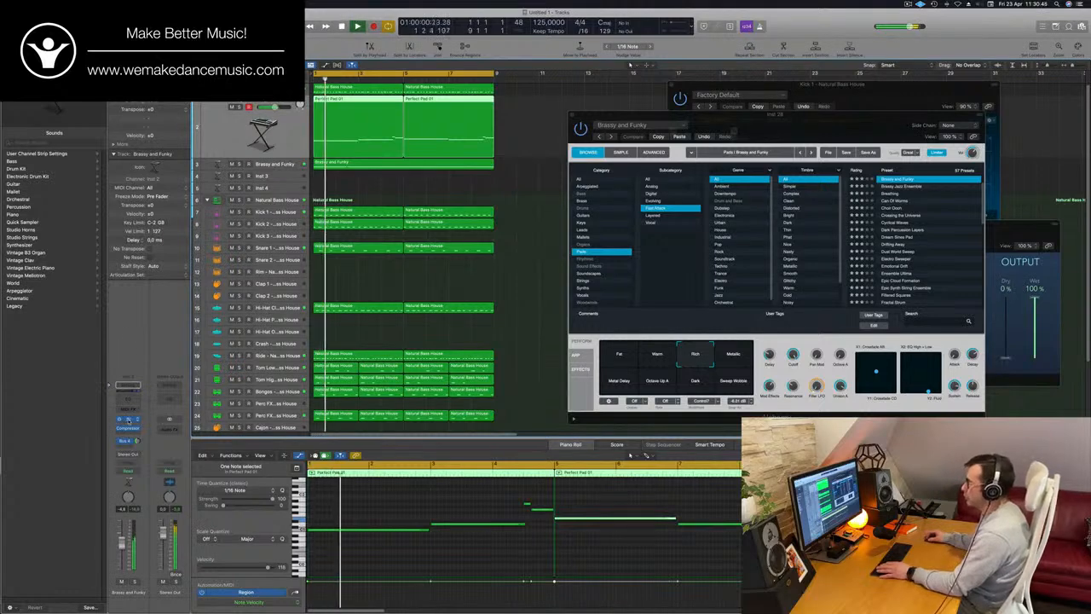
click(129, 420)
click(128, 420)
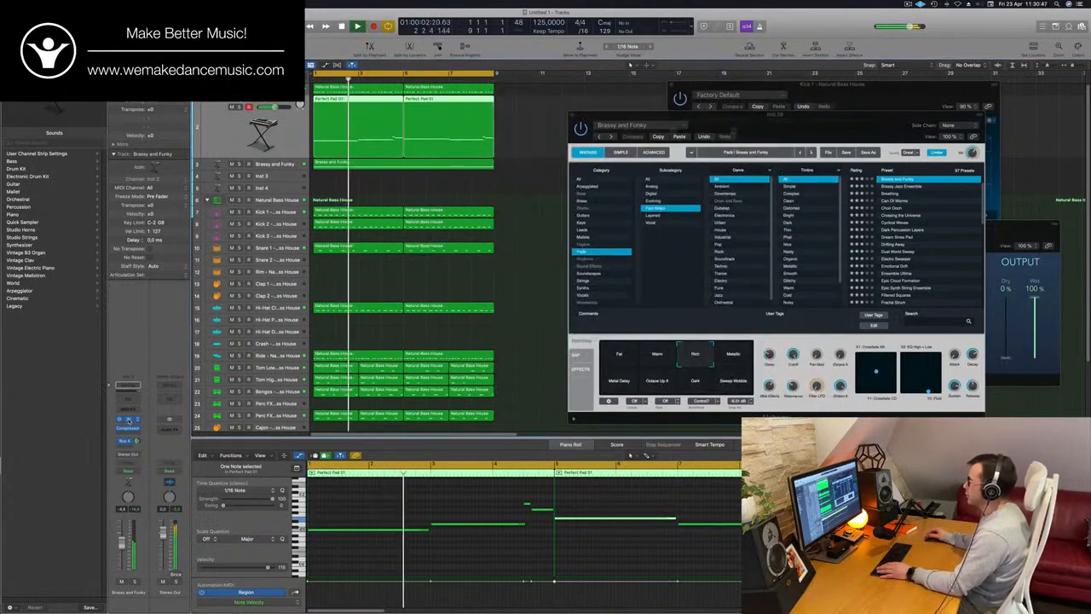
click(128, 420)
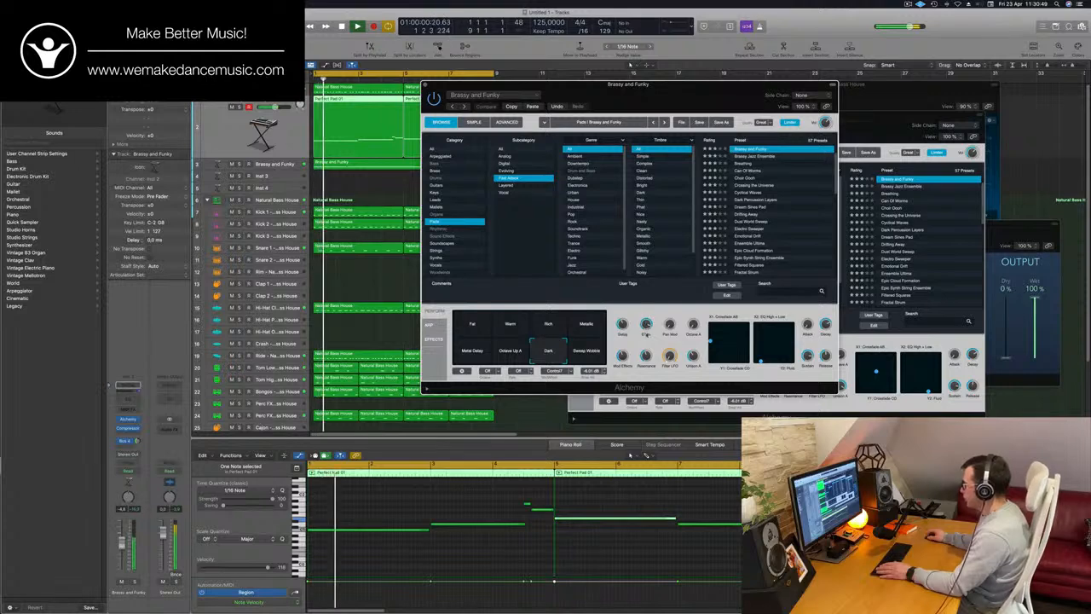
key(space)
key(space)
drag(646, 325, 647, 329)
key(space)
key(space)
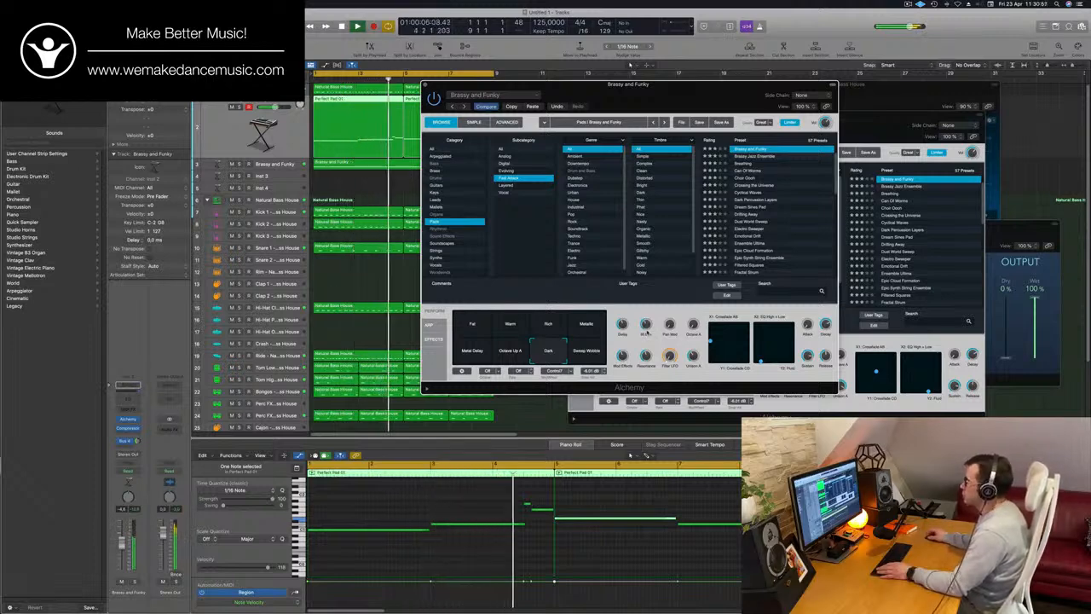
Close the pad's Alchemy window, replay with the melody track selected, and move the melody's Alchemy window clear of the arrangement
drag(427, 86, 575, 116)
click(290, 163)
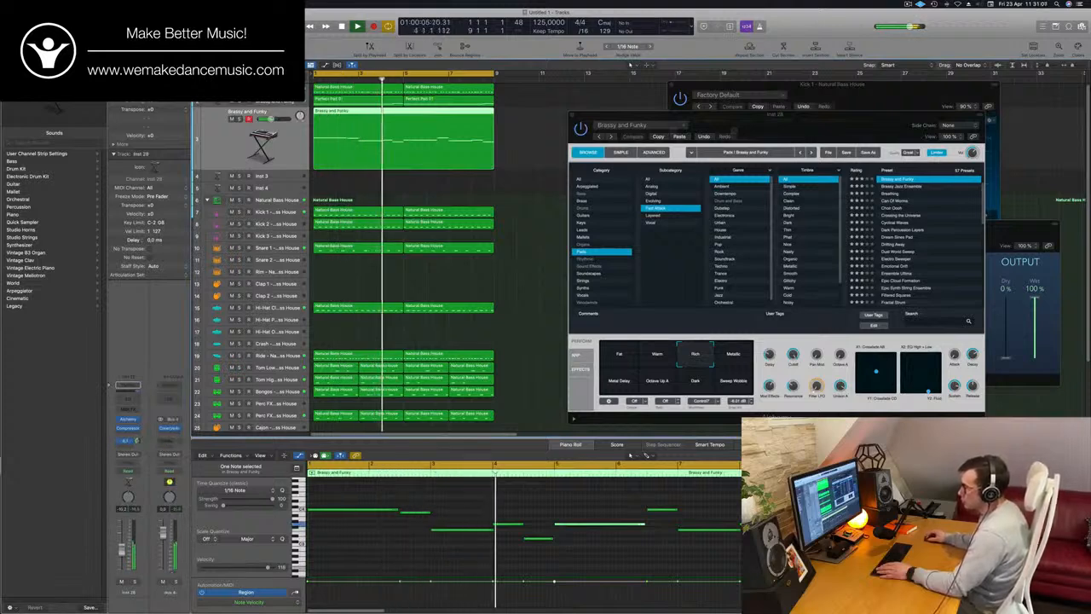
key(Return)
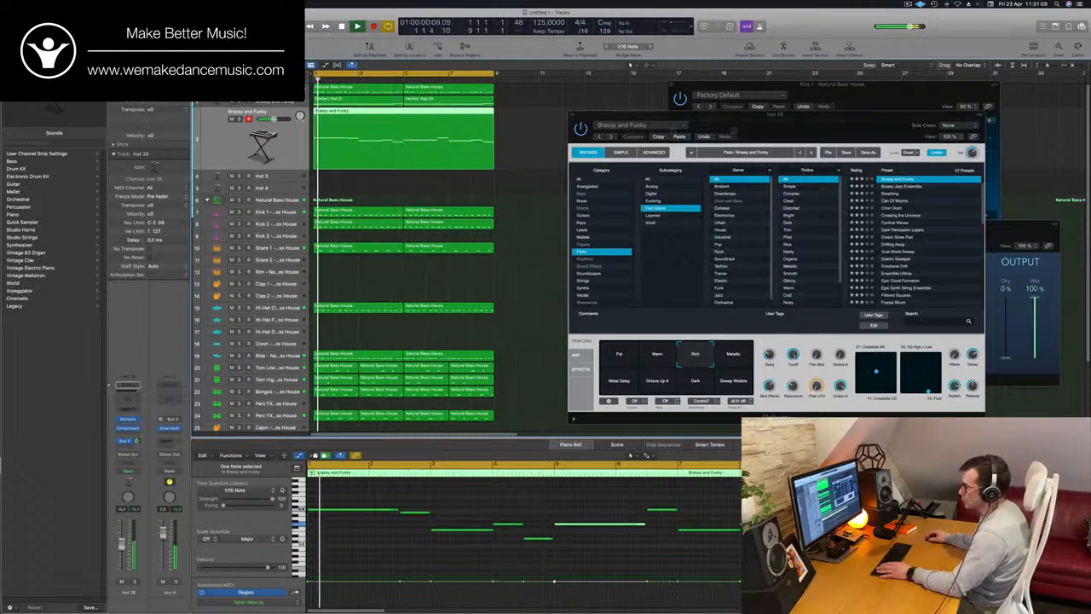
drag(735, 114, 889, 105)
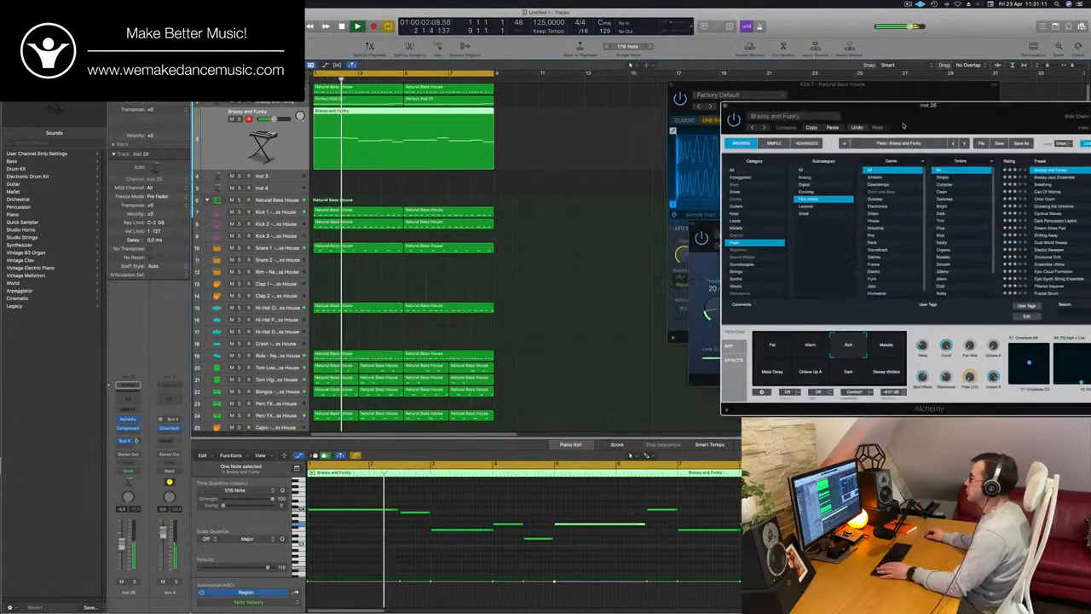
Listen to the PWM Bass track soloed for a moment, and switch its solo off again
click(583, 189)
click(332, 89)
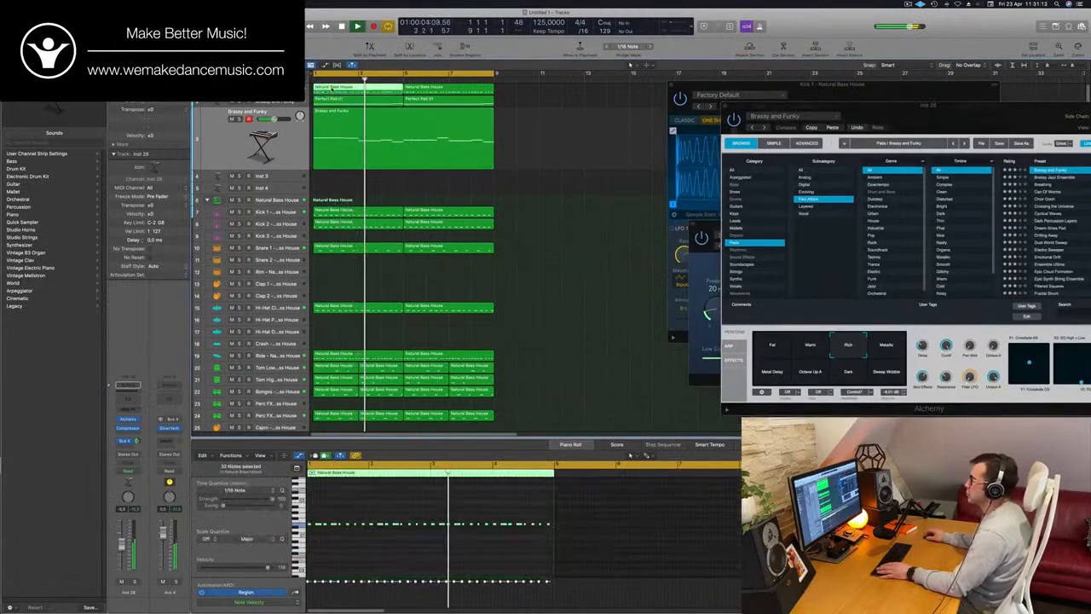
click(247, 89)
click(239, 95)
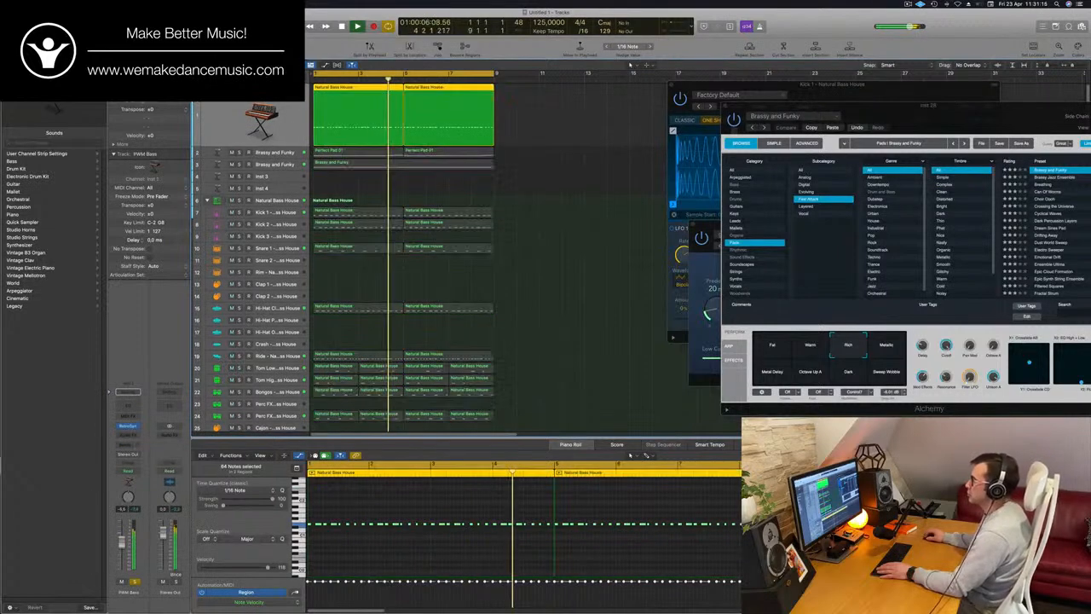
click(237, 99)
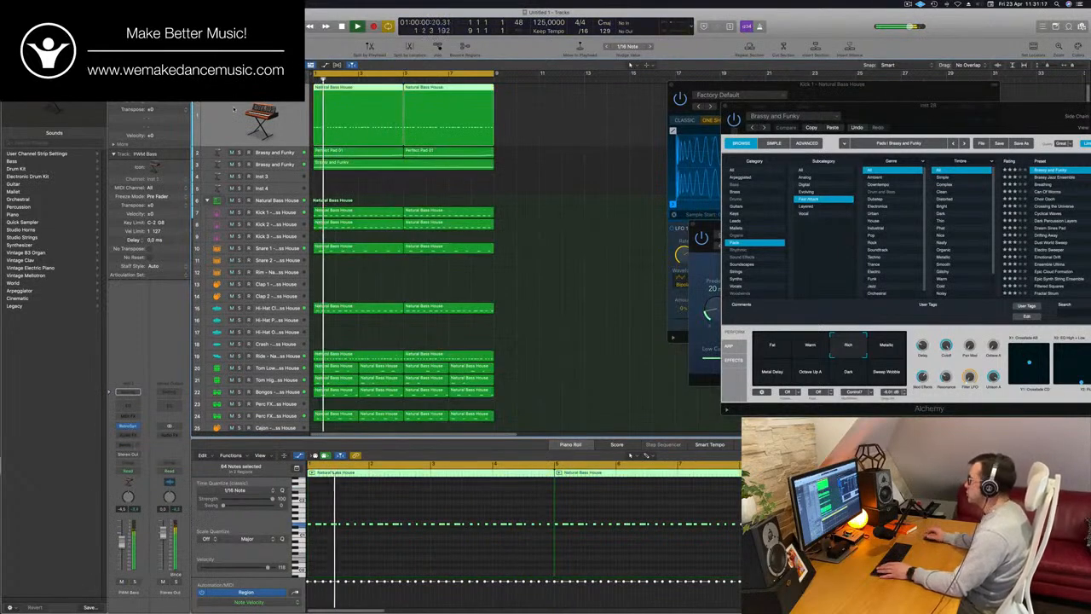
Repeat all regions of the eight-bar groove once, directly after the originals, and clear the selection
click(522, 183)
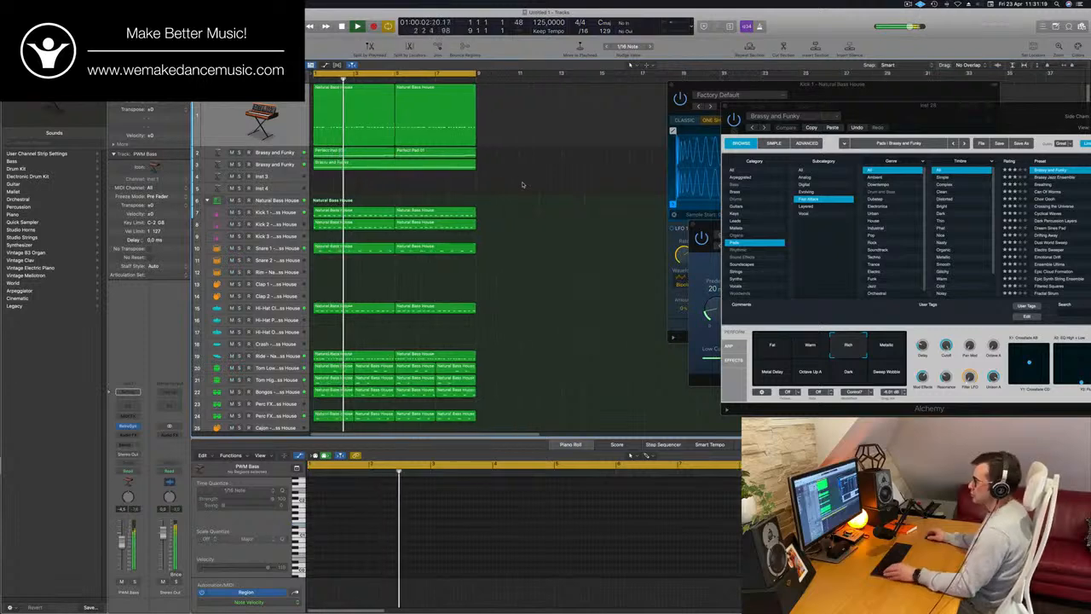
key(super+a)
key(super+r)
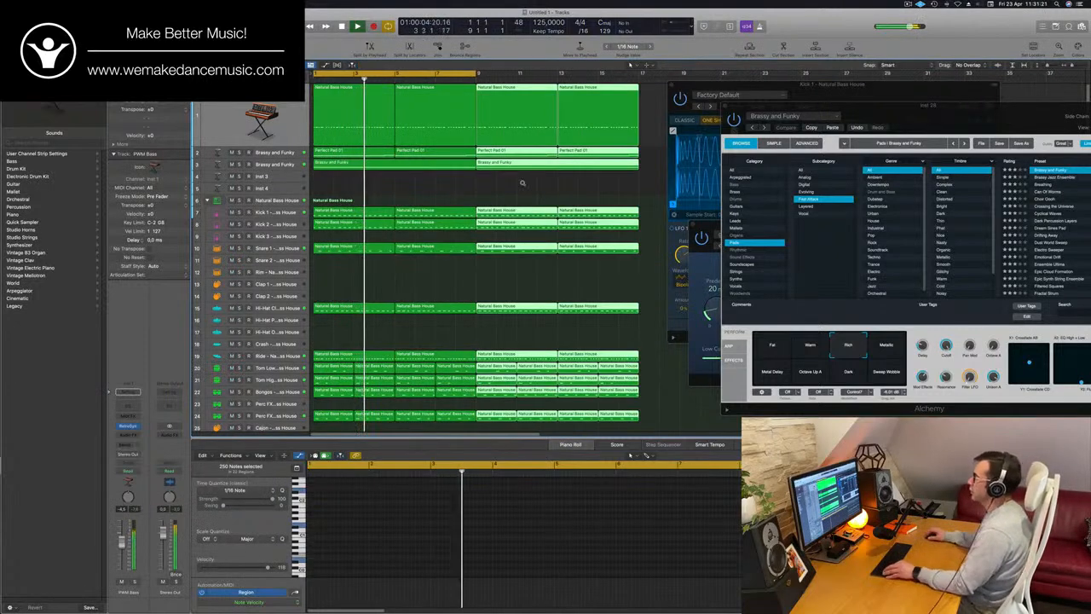
key(super+Left)
key(super+Left)
key(super+Left)
key(super+Left)
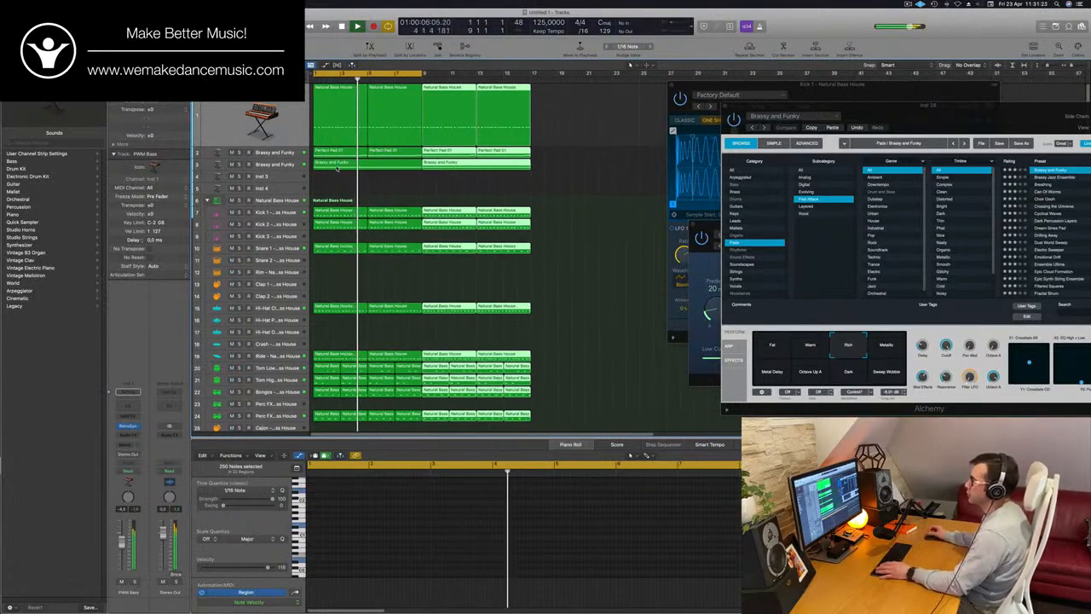
click(384, 184)
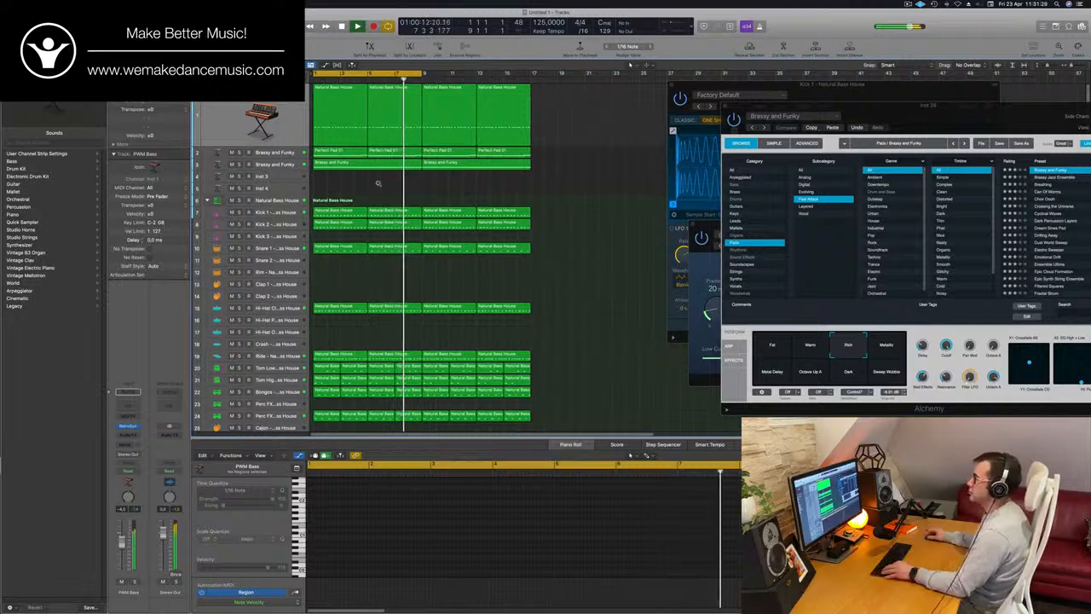
Extend the cycle range from eight to sixteen bars, ending at bar 17, and restart playback
key(super+Left)
key(super+Left)
key(super+Left)
key(super+Left)
key(super+Right)
key(super+Right)
key(super+Right)
key(super+Right)
key(super+Right)
key(super+Right)
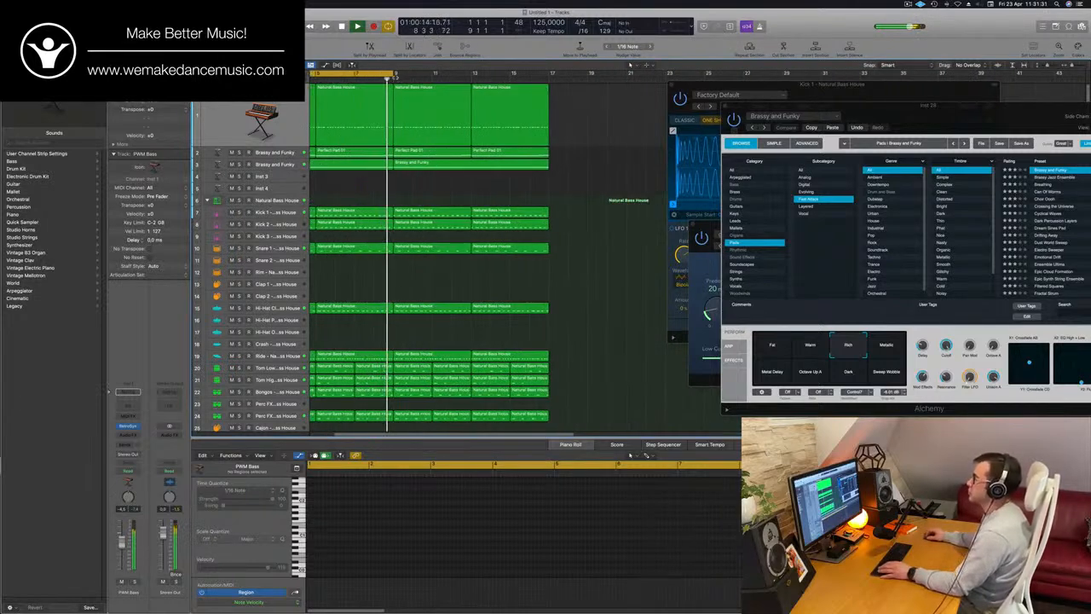
drag(392, 74, 549, 77)
key(space)
key(space)
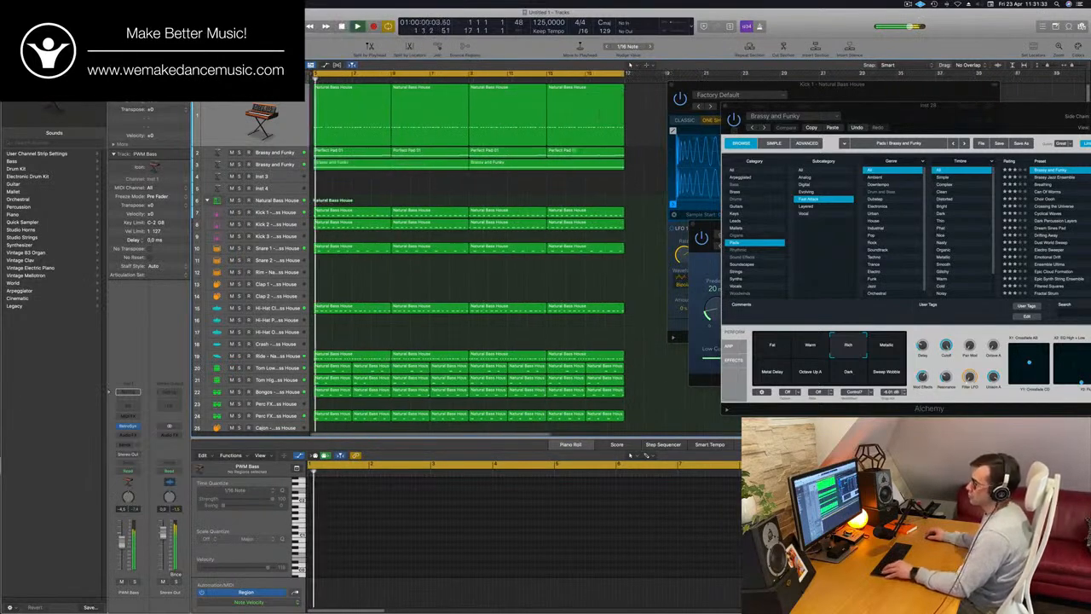
Duplicate the Brassy and Funky melody track to get an empty track with the same Alchemy setup
key(super+Left)
click(296, 176)
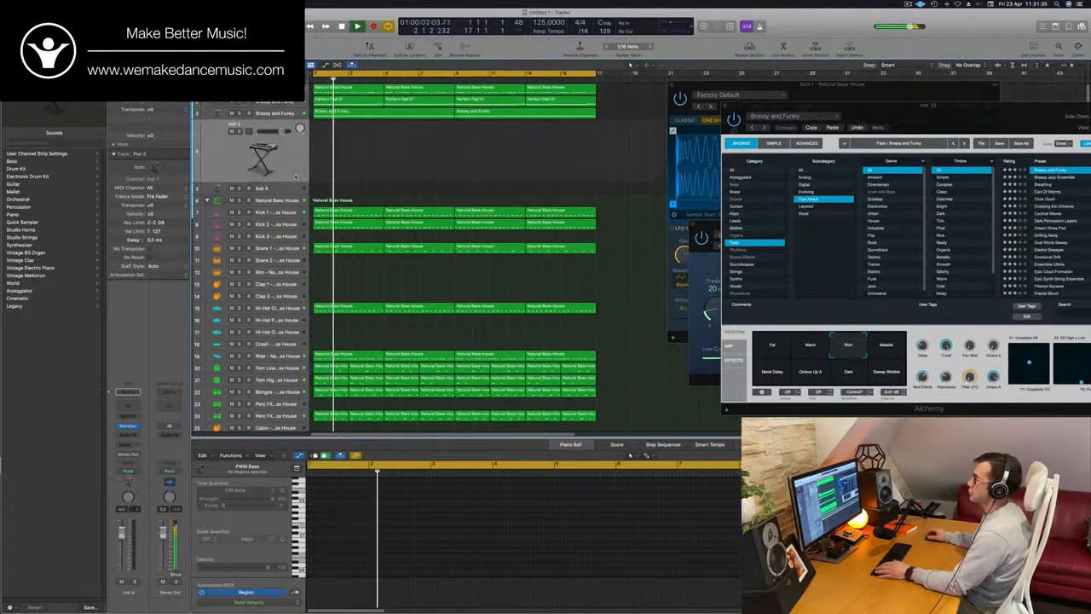
key(space)
key(space)
key(Up)
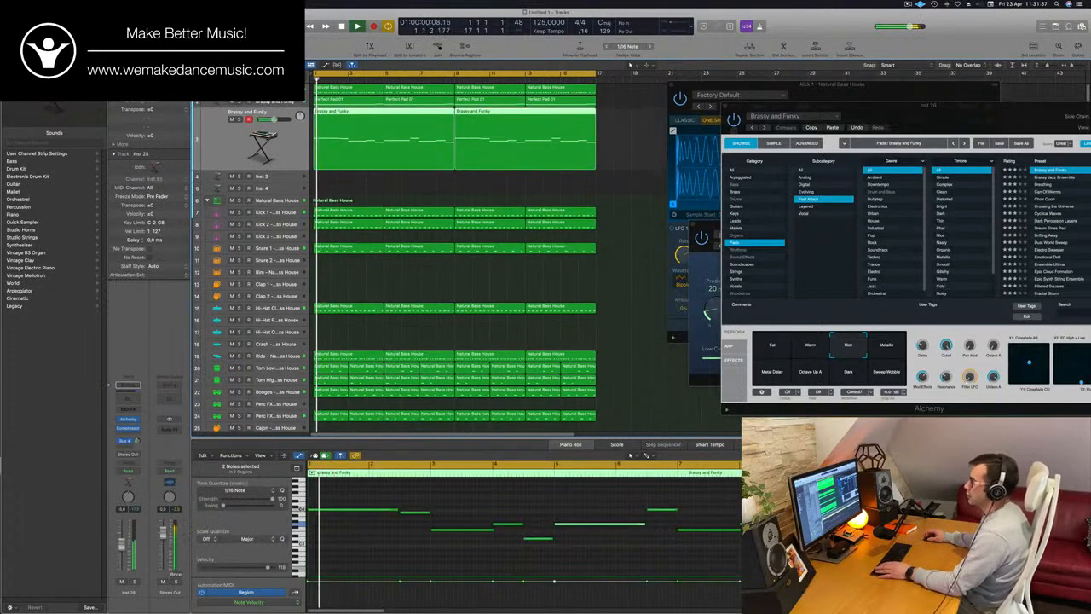
key(super+d)
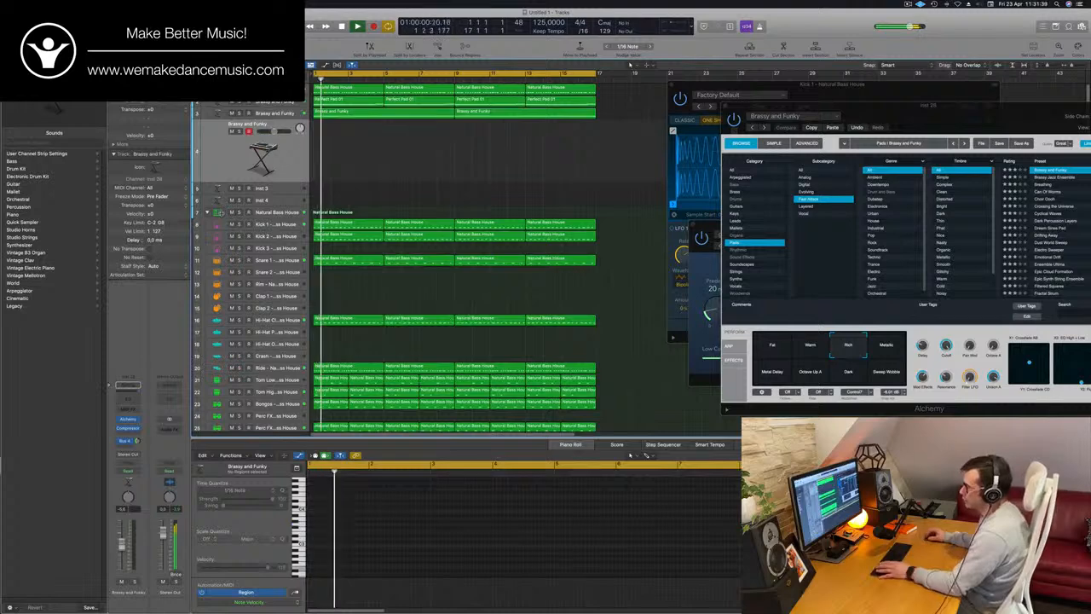
Open Alchemy on the new empty Brassy and Funky track, position its window over the arrangement, and replay from the start
key(space)
key(space)
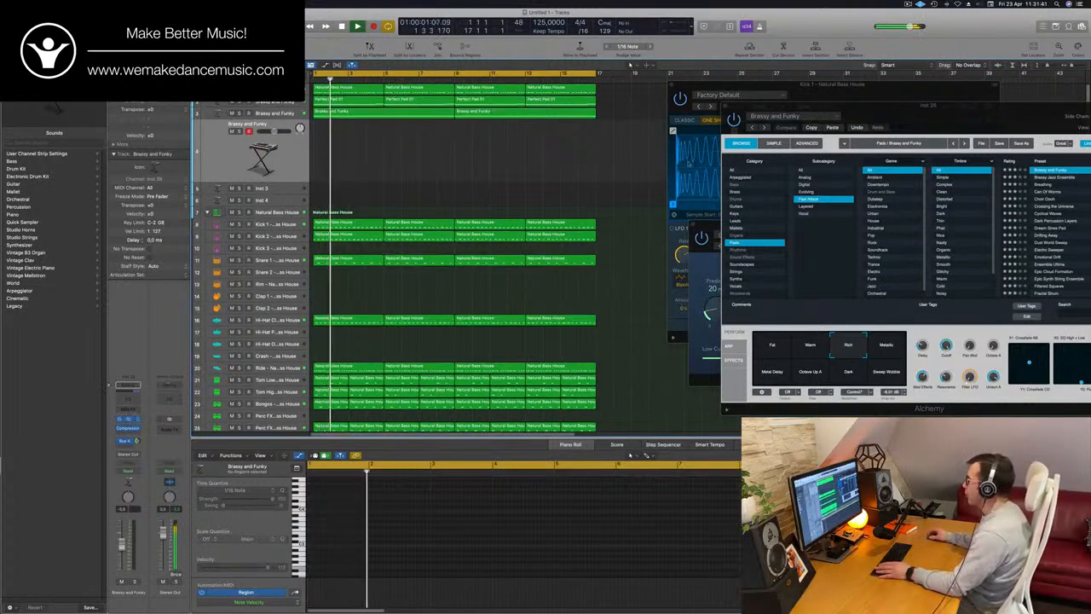
click(128, 419)
drag(574, 123, 601, 143)
key(space)
key(space)
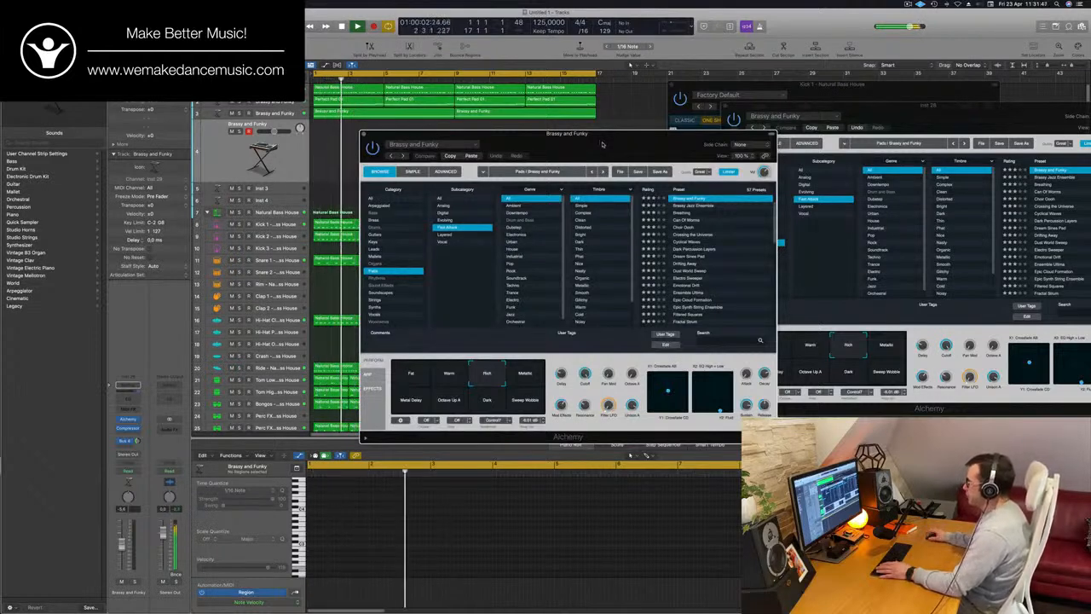
drag(600, 143, 625, 153)
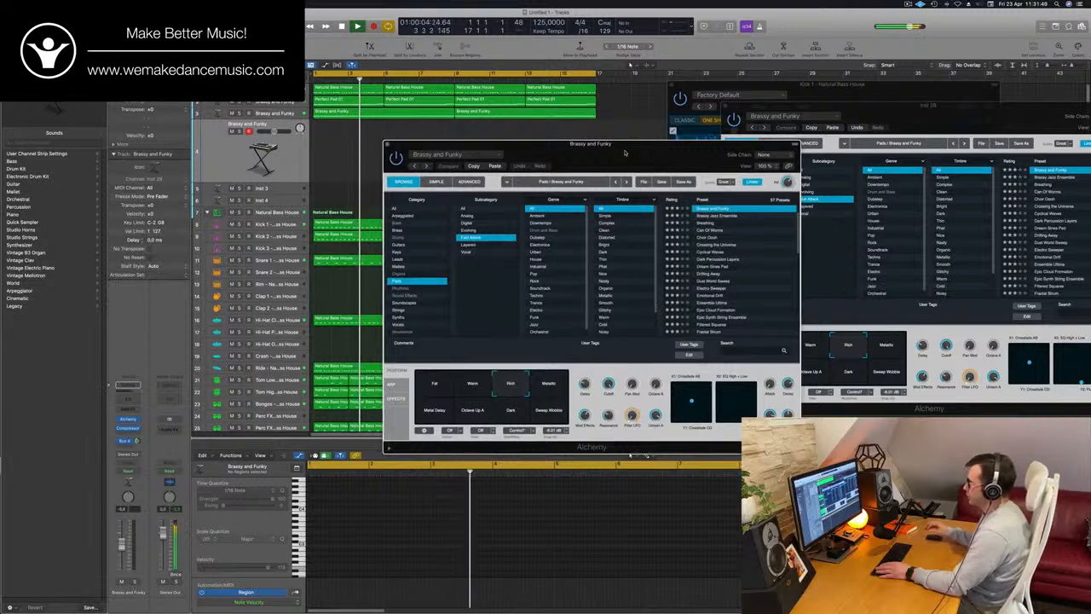
key(Return)
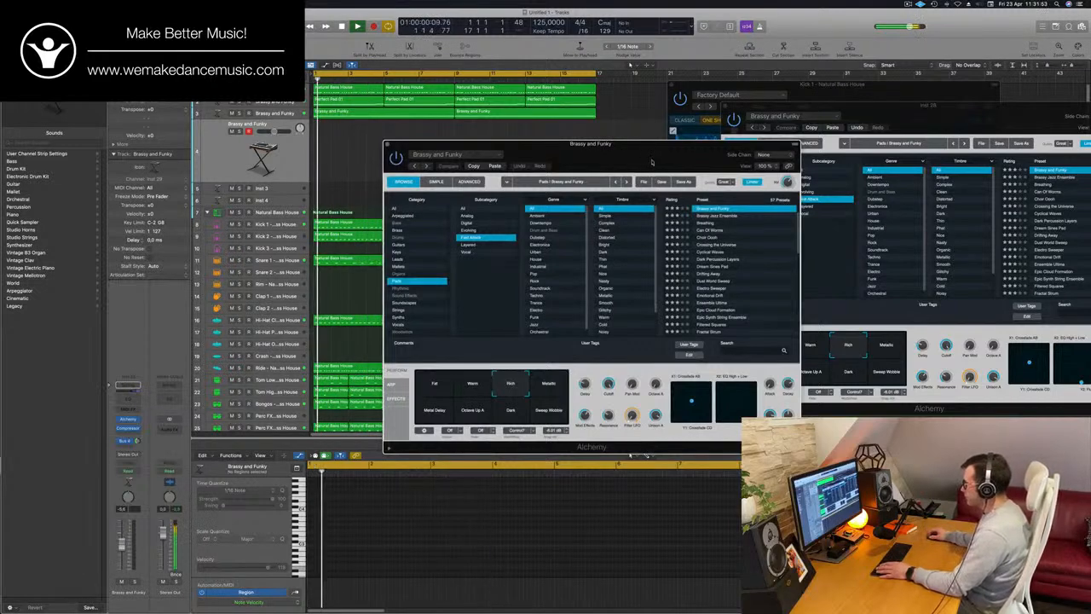
drag(645, 144, 652, 143)
key(Return)
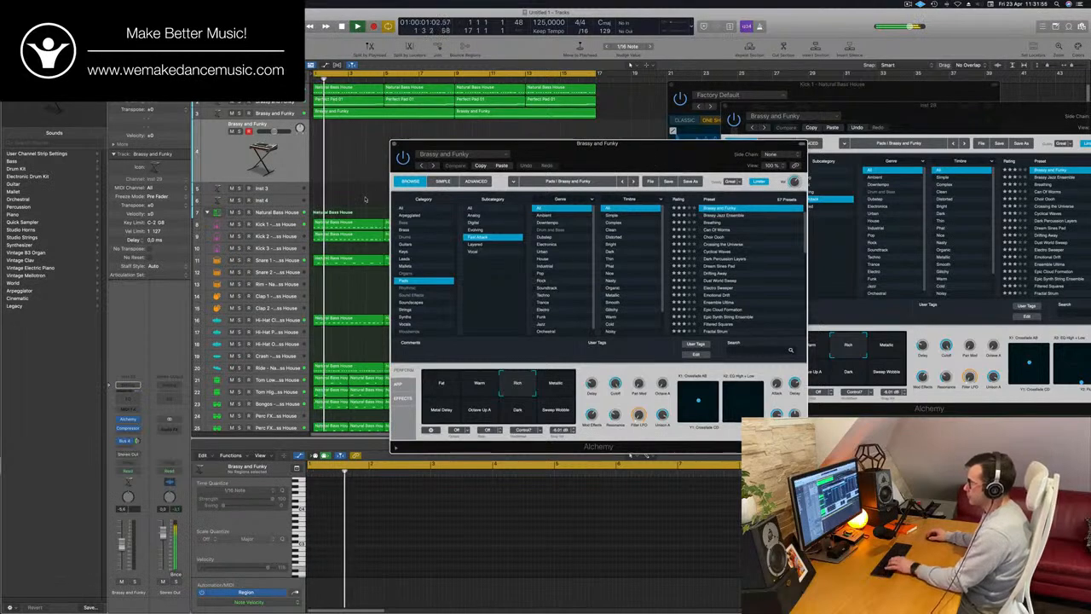
Show Musical Typing for the new Brassy and Funky track and lower its octave range
key(f)
key(super+k)
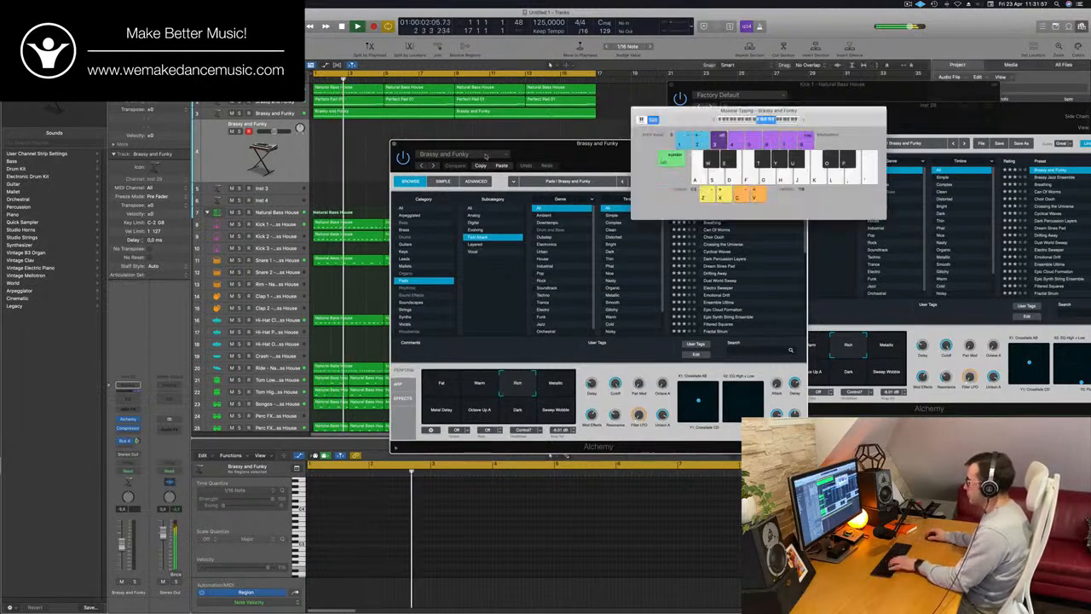
key(z)
key(z)
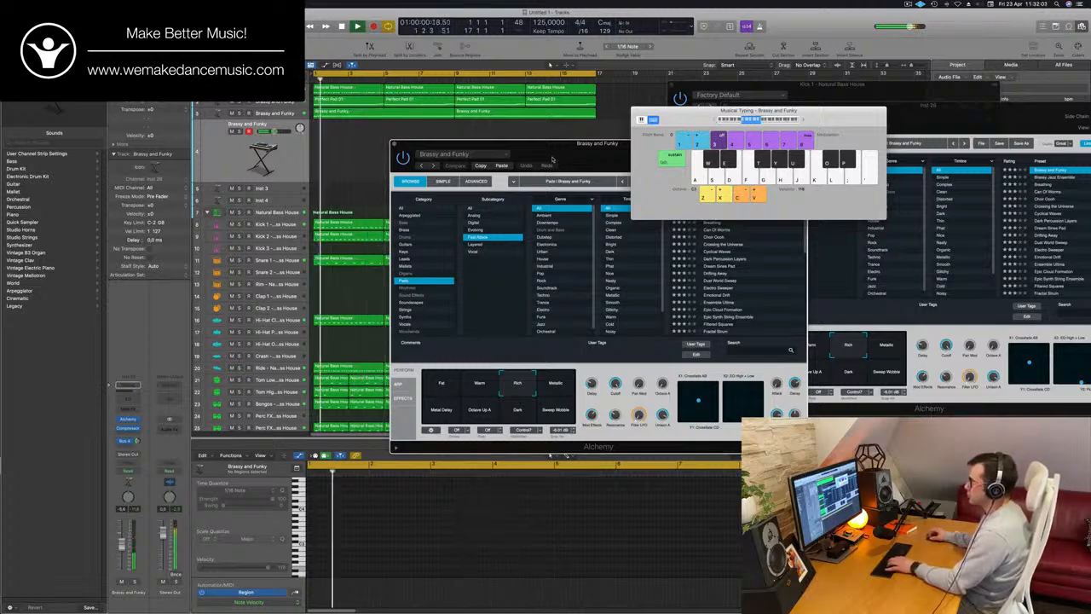
Replay with the Natural Bass House drum stack selected, hide the Piano Roll, and reposition the Alchemy window
drag(512, 142, 651, 137)
key(Down)
key(Down)
key(Down)
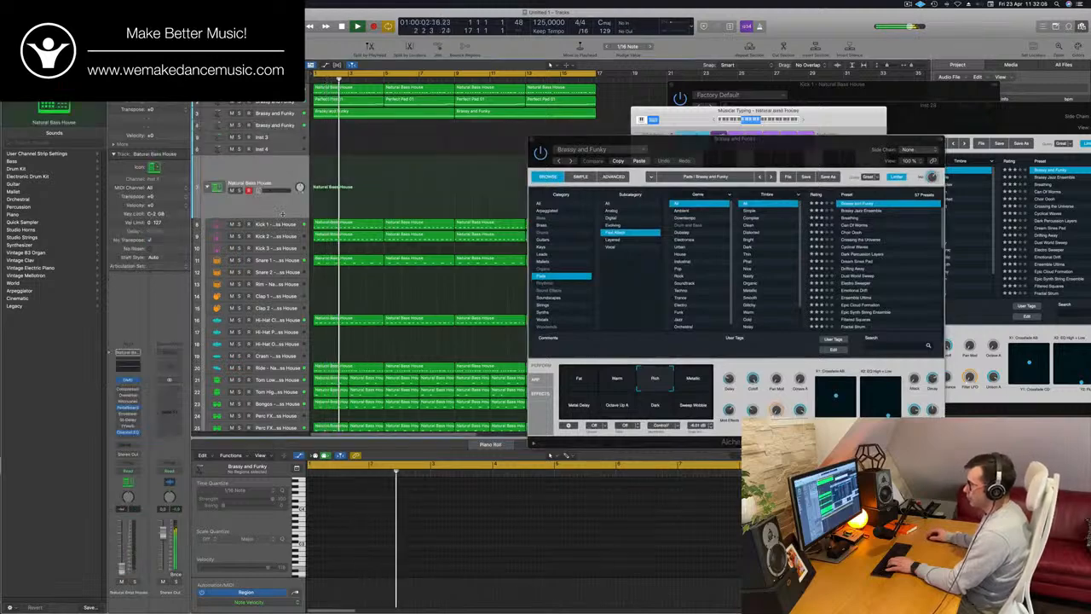
key(Return)
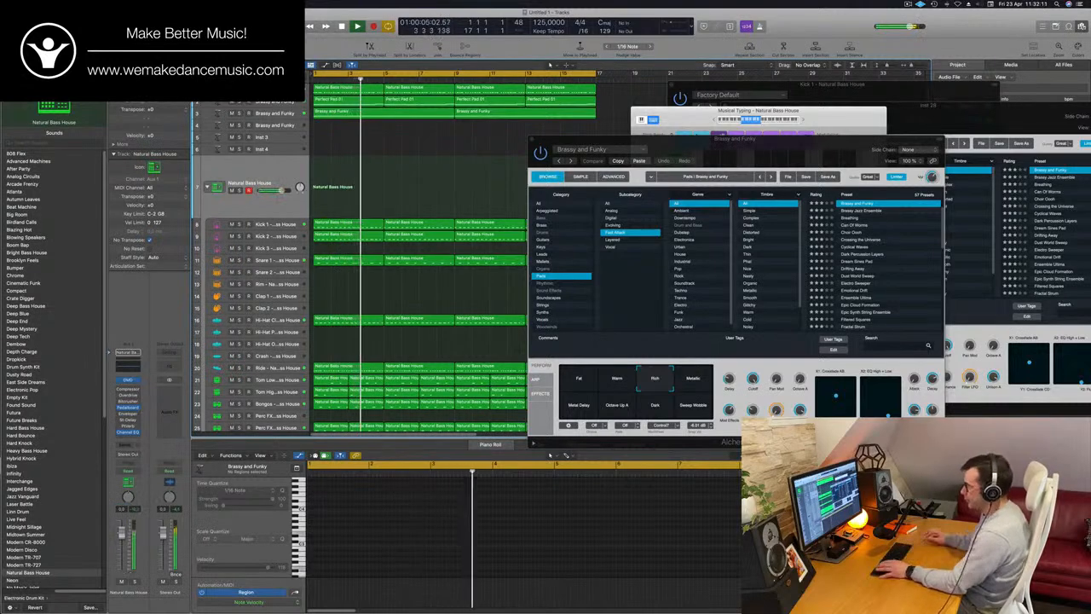
key(p)
drag(770, 152, 670, 149)
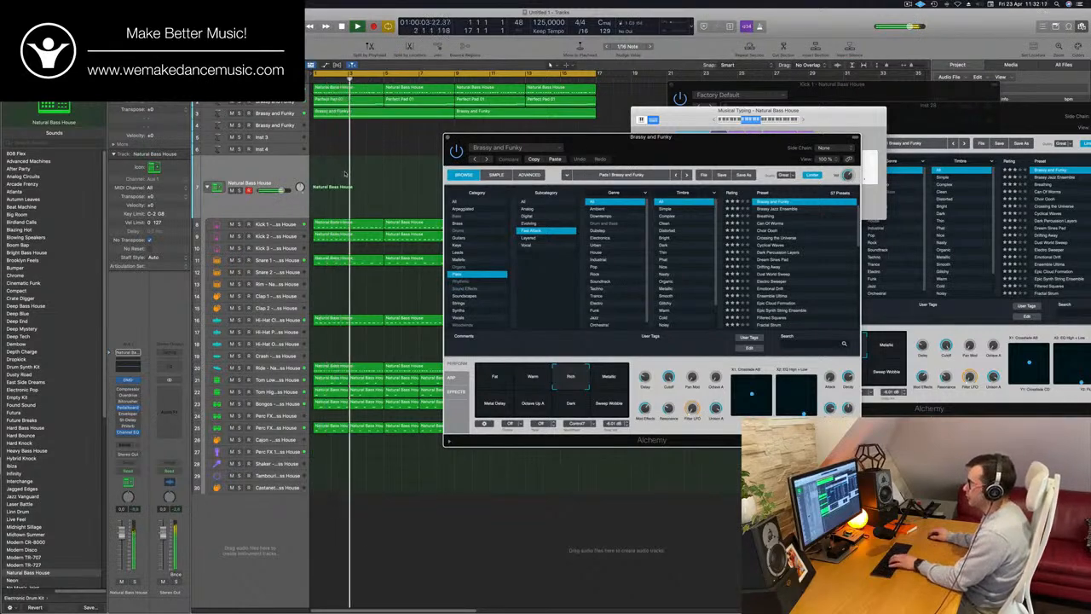
Audition Dream Sines Pad and Electro Sweeper in the new Brassy and Funky track's Alchemy, and load Emotional Drift
click(277, 125)
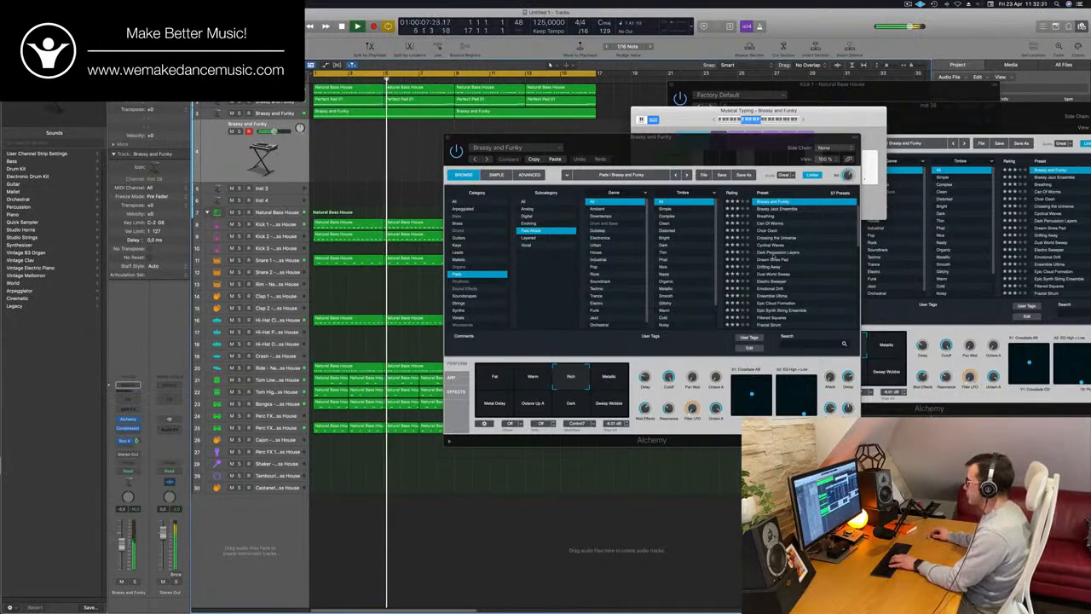
click(806, 260)
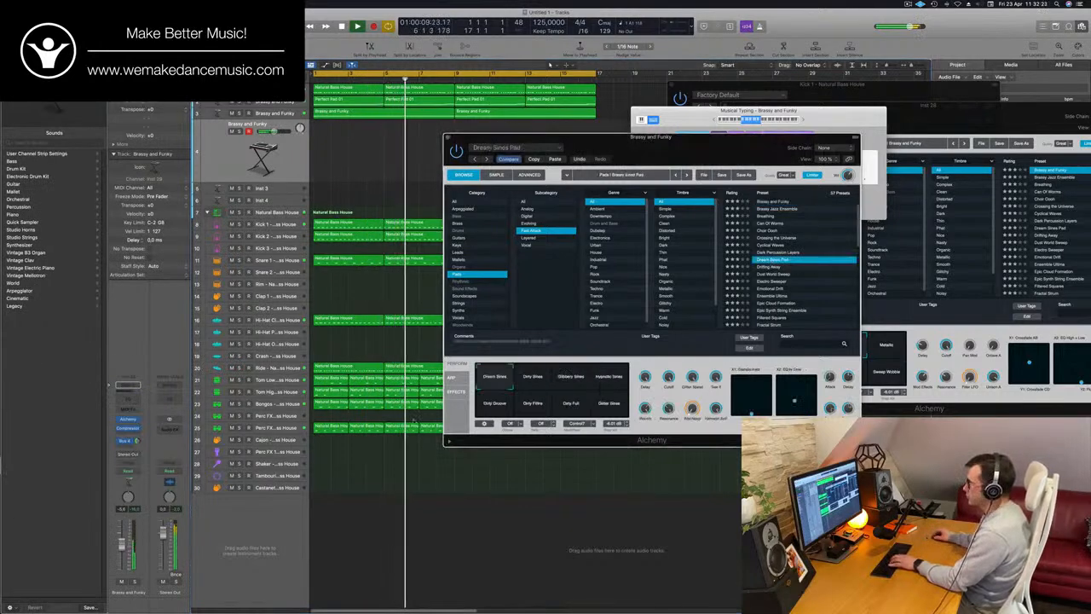
click(774, 281)
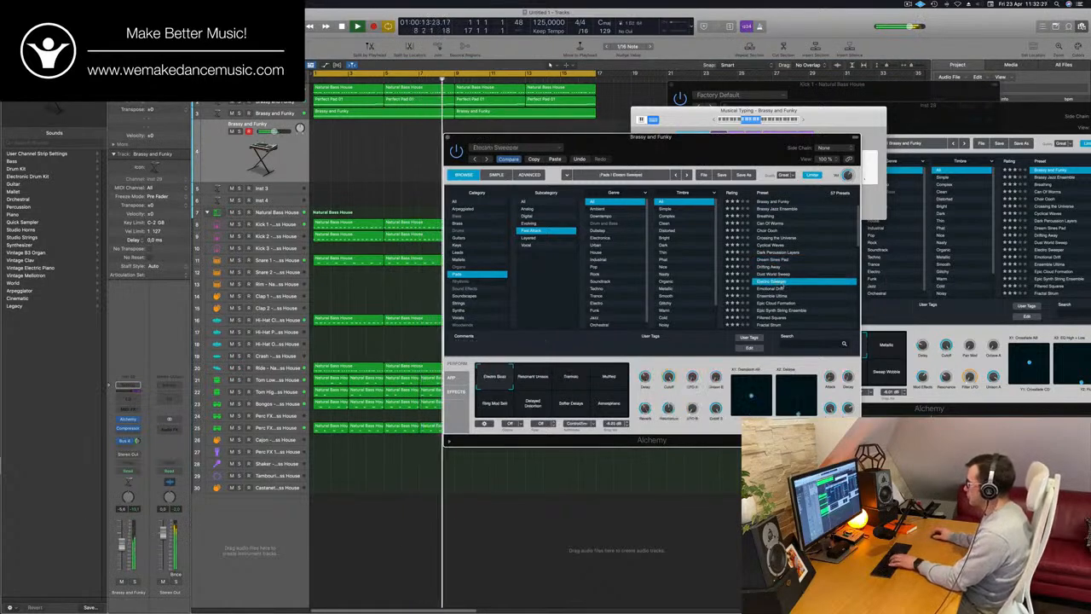
scroll(780, 285, down, 2)
click(771, 251)
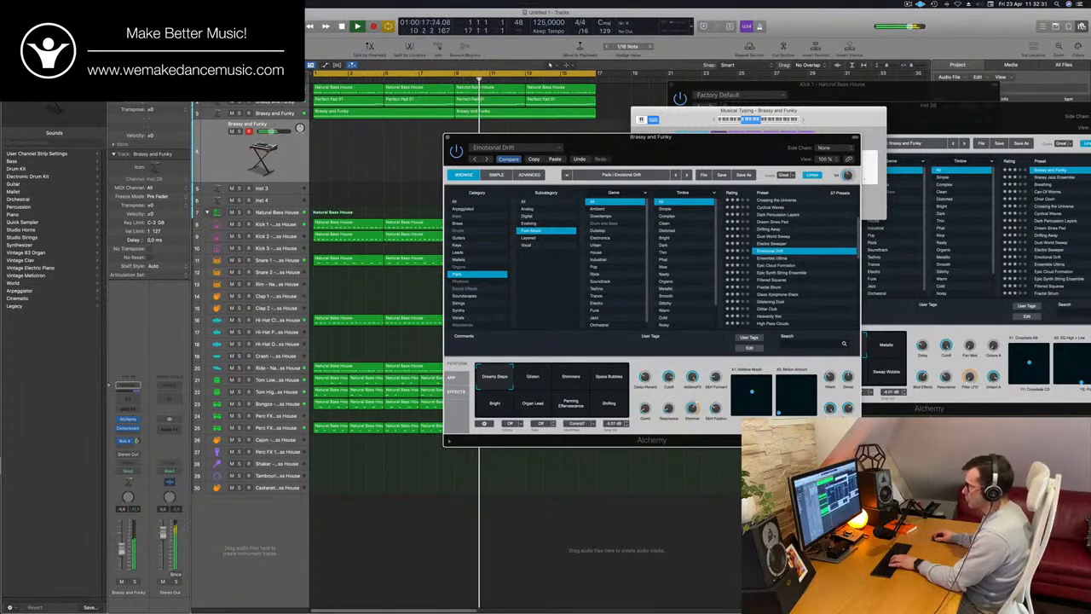
click(579, 503)
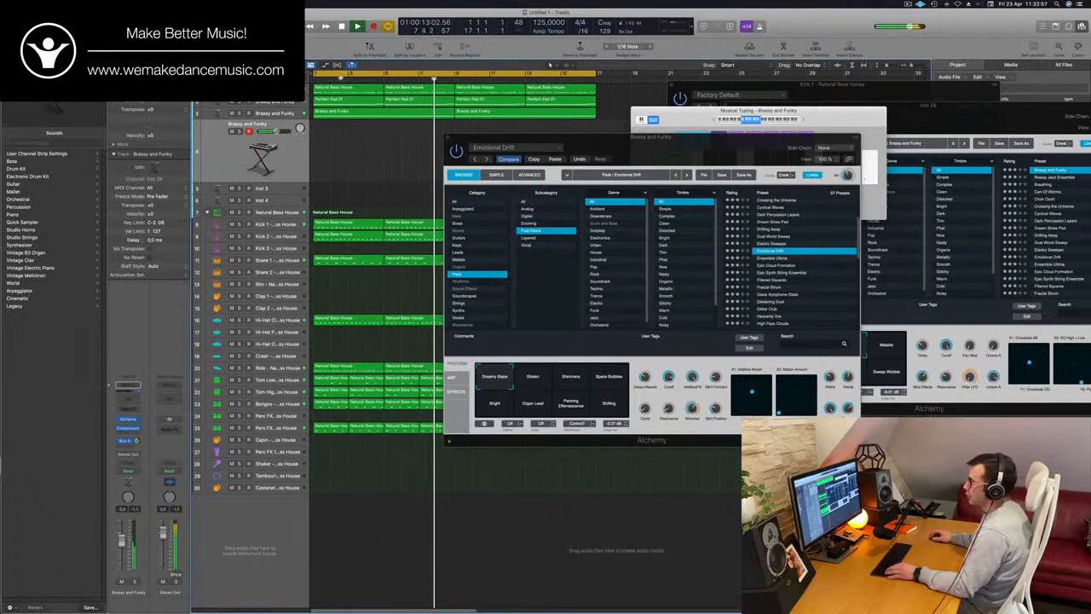
Copy the first four-bar Perfect Pad 01 region from track 2 onto the new track 4 and transpose its notes up one octave
drag(364, 115, 362, 141)
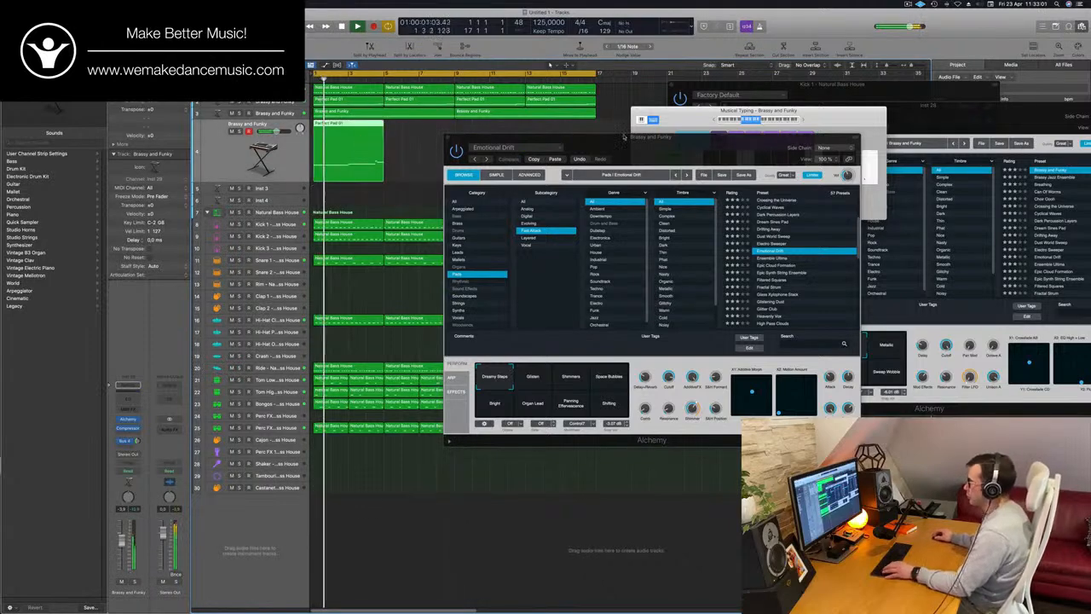
drag(490, 138, 634, 144)
double_click(364, 125)
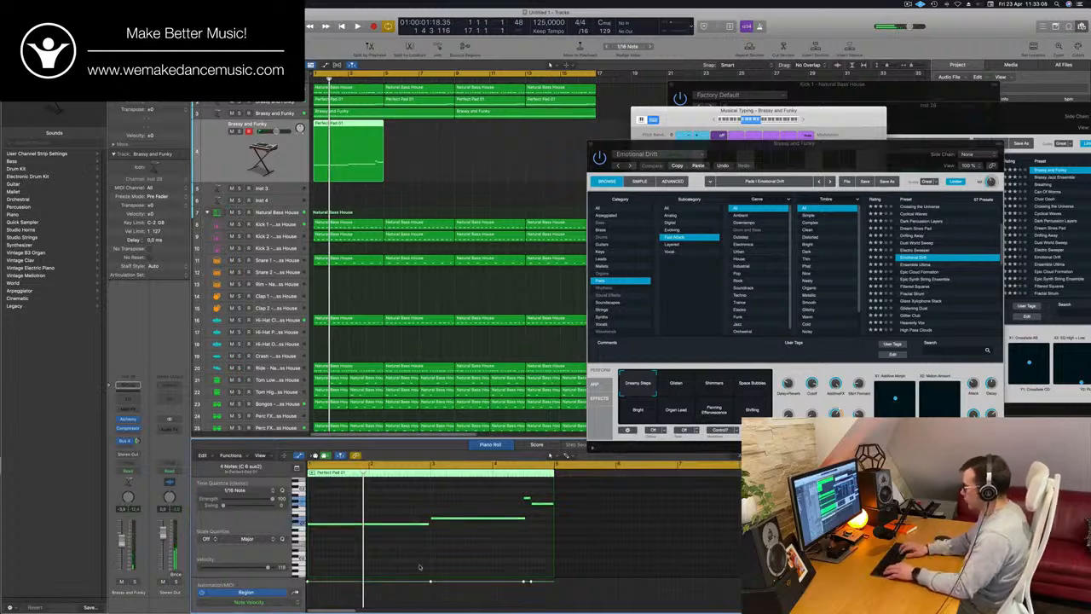
key(alt+shift+Up)
key(space)
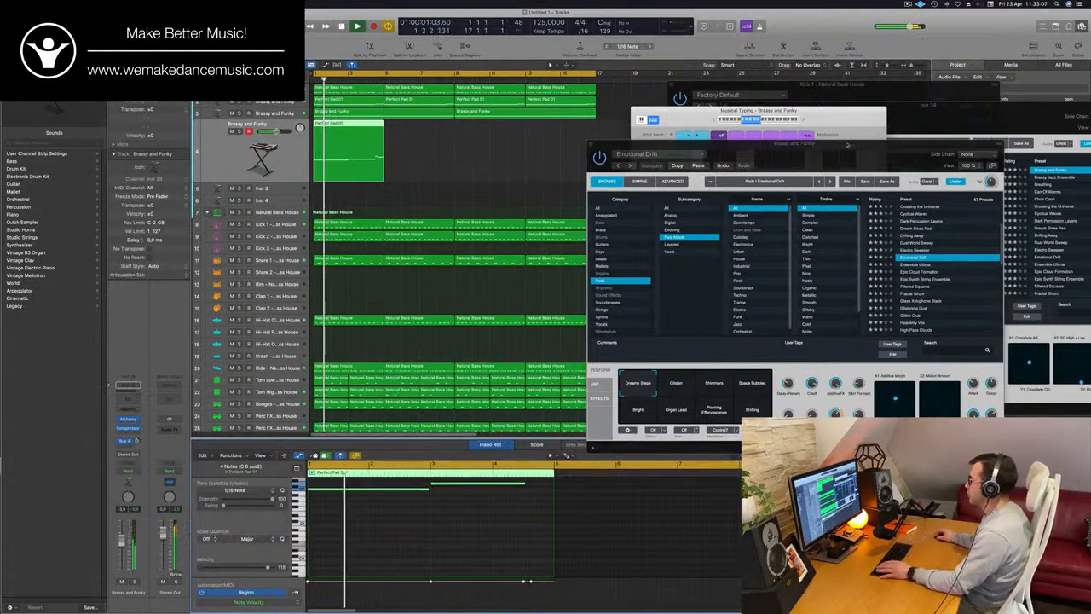
Reposition the Alchemy window during playback and solo track 4 briefly to hear the transposed layer before returning to the full mix
drag(847, 145, 731, 111)
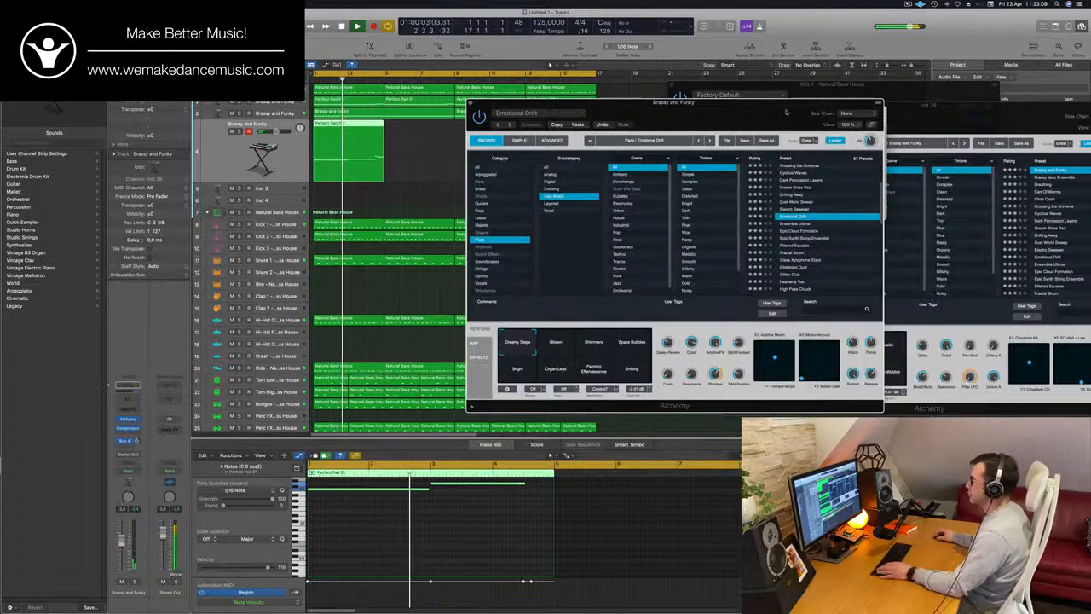
drag(787, 112, 800, 112)
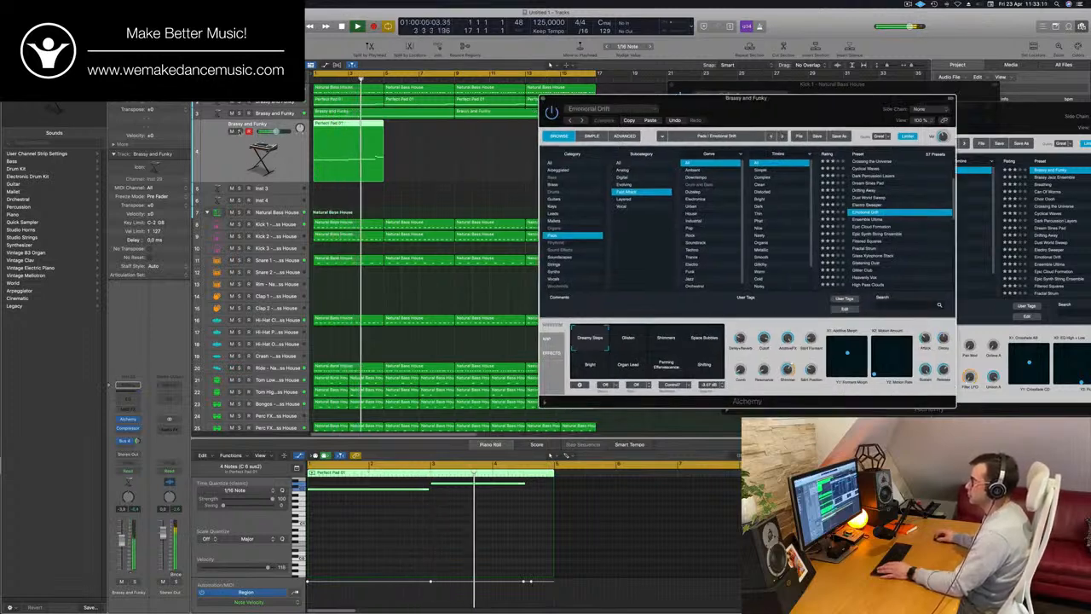
click(240, 132)
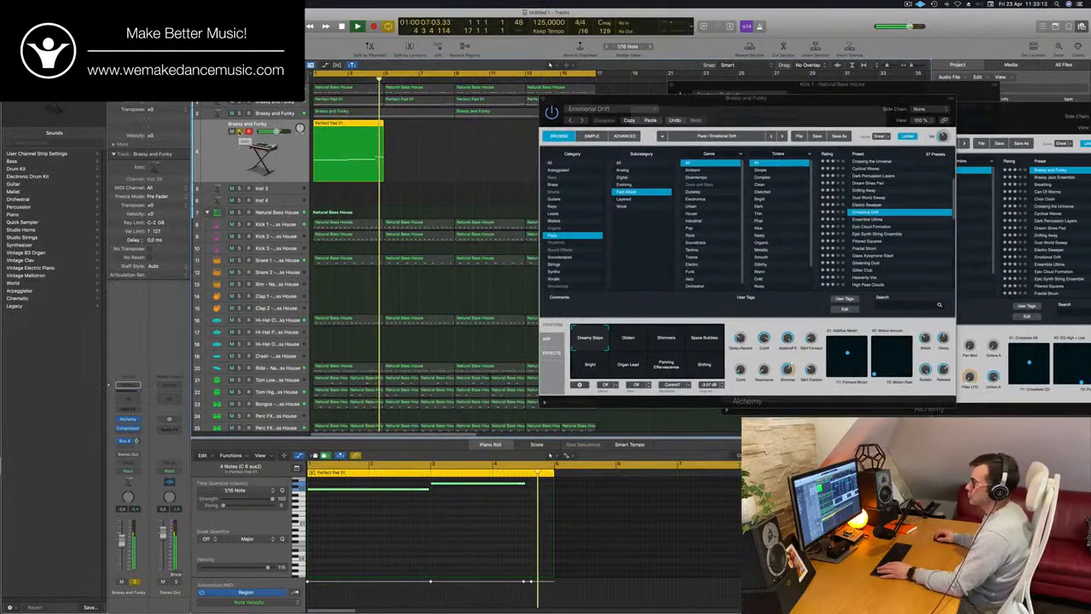
click(240, 131)
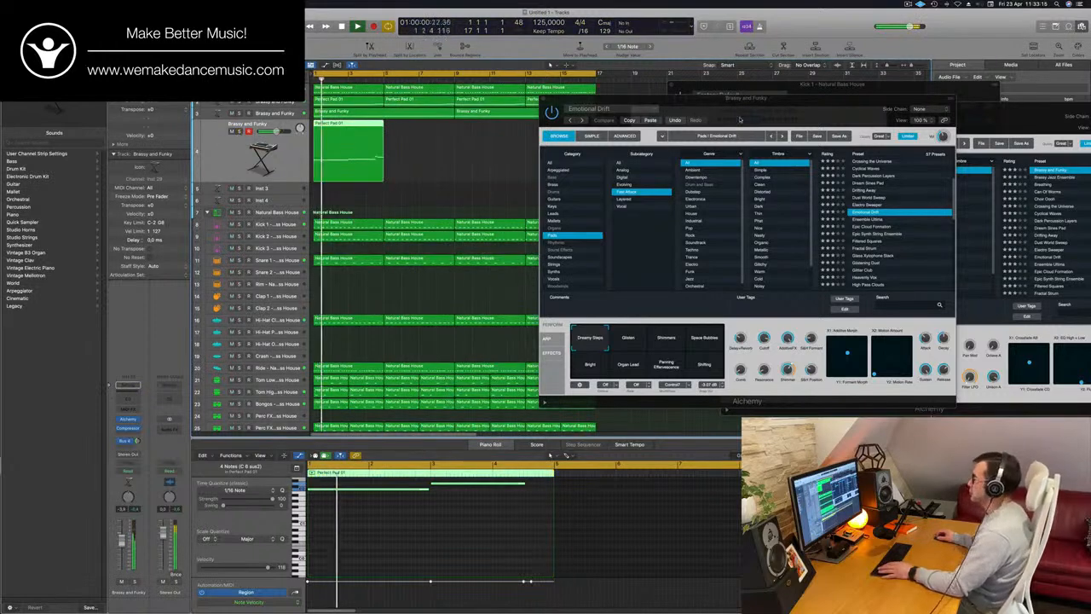
Audition the Glisten snapshot of Emotional Drift, select Shimmers, and clear the Alchemy window away from the arrangement
drag(740, 119, 739, 88)
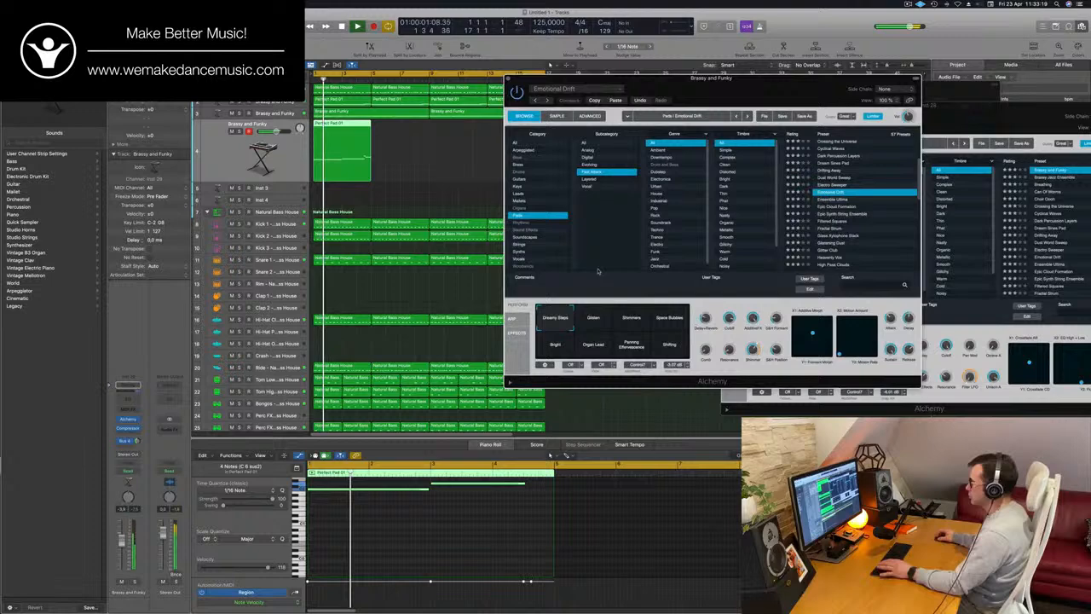
click(596, 320)
click(633, 319)
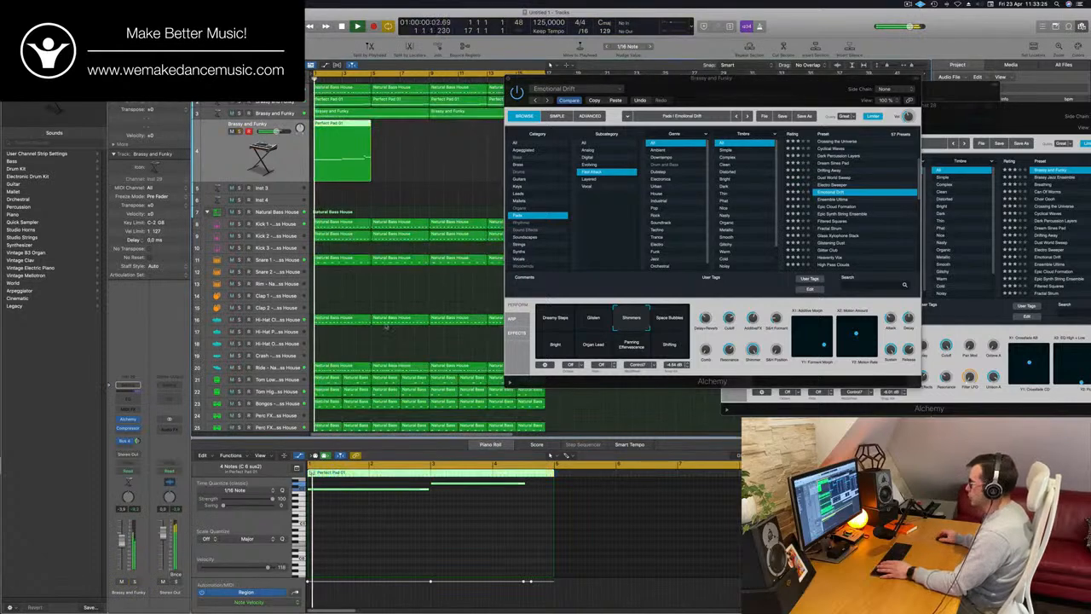
mouse_move(724, 102)
mouse_down()
mouse_move(696, 98)
mouse_move(676, 112)
mouse_move(730, 105)
mouse_up()
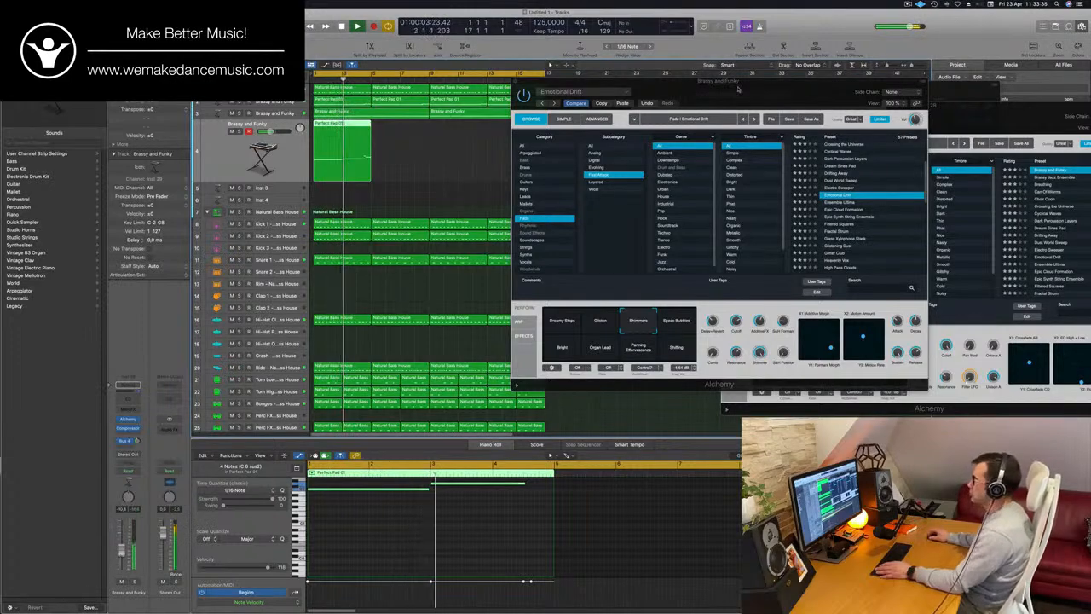
drag(627, 134, 604, 147)
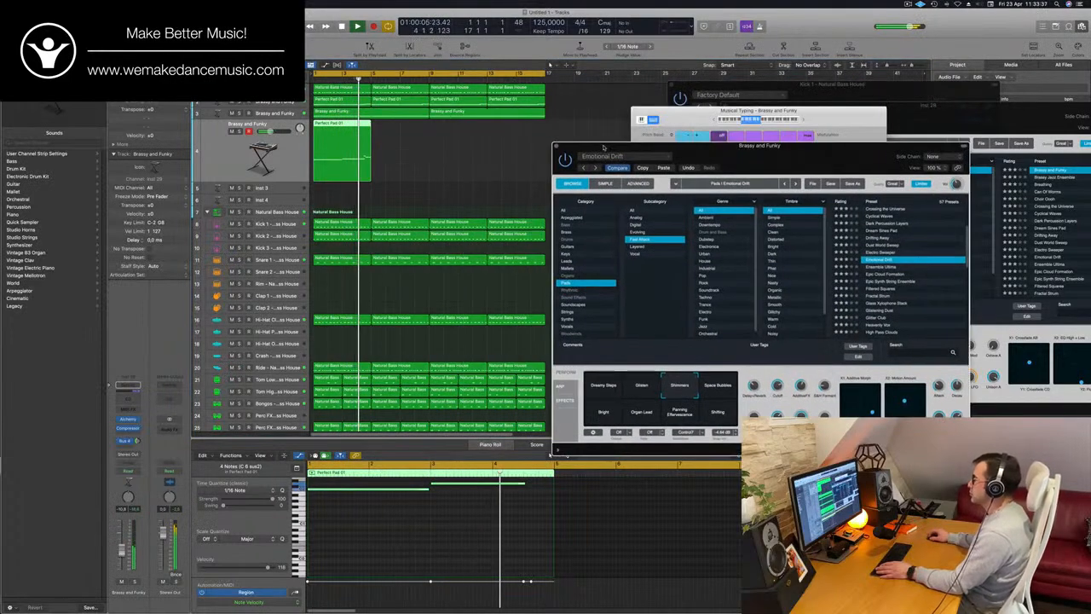
click(441, 152)
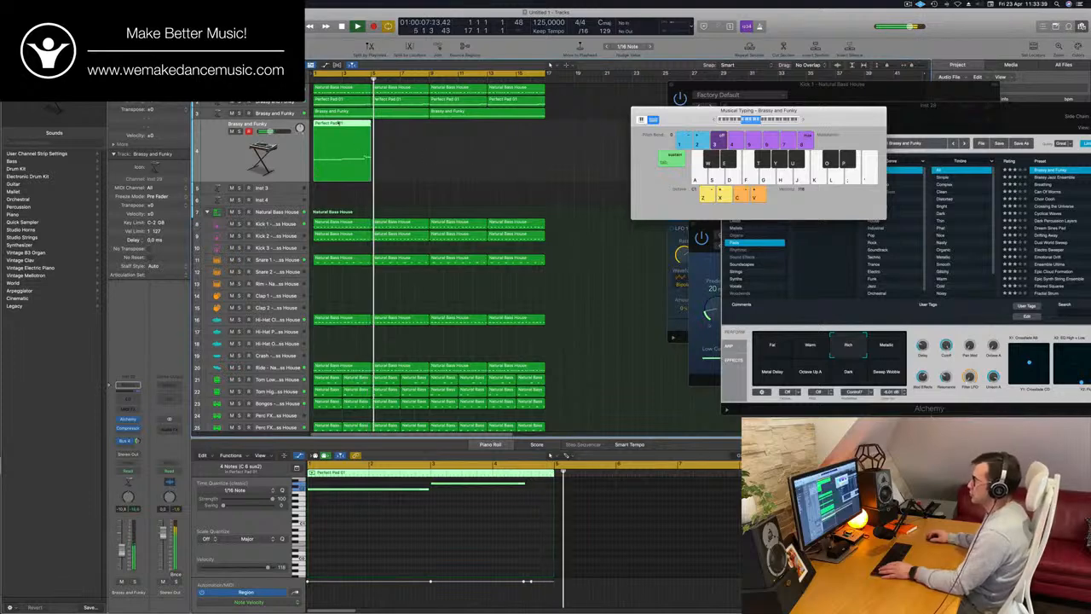
Copy the second Perfect Pad 01 region onto track 4 at bar 5, and duplicate both regions at bar 9 to fill sixteen bars
drag(335, 126, 408, 151)
key(super+z)
key(super+z)
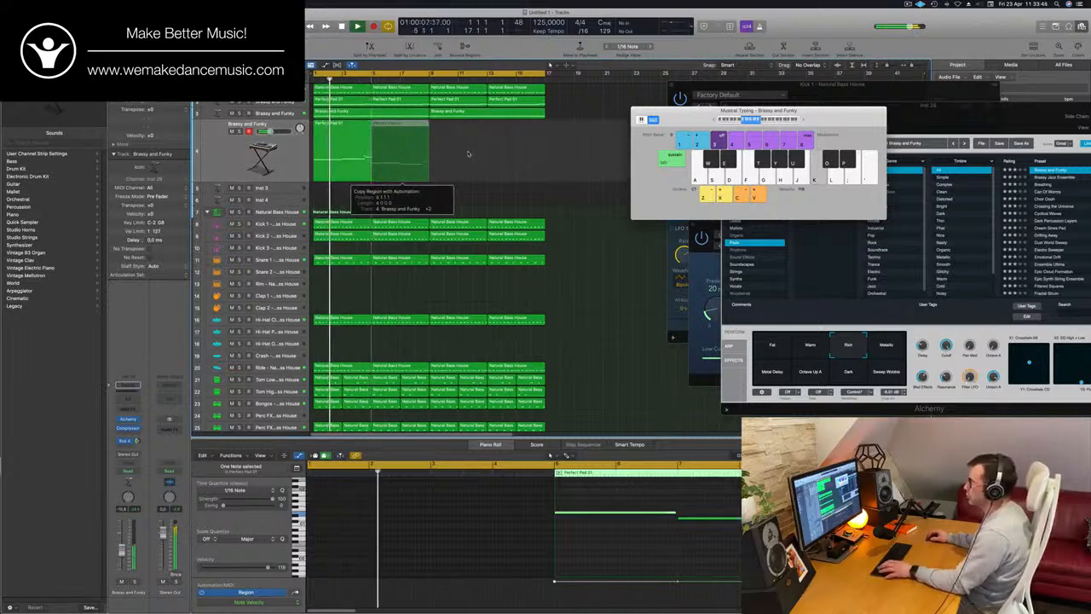
key(Return)
shift+click(335, 173)
drag(354, 125, 471, 134)
drag(682, 111, 810, 121)
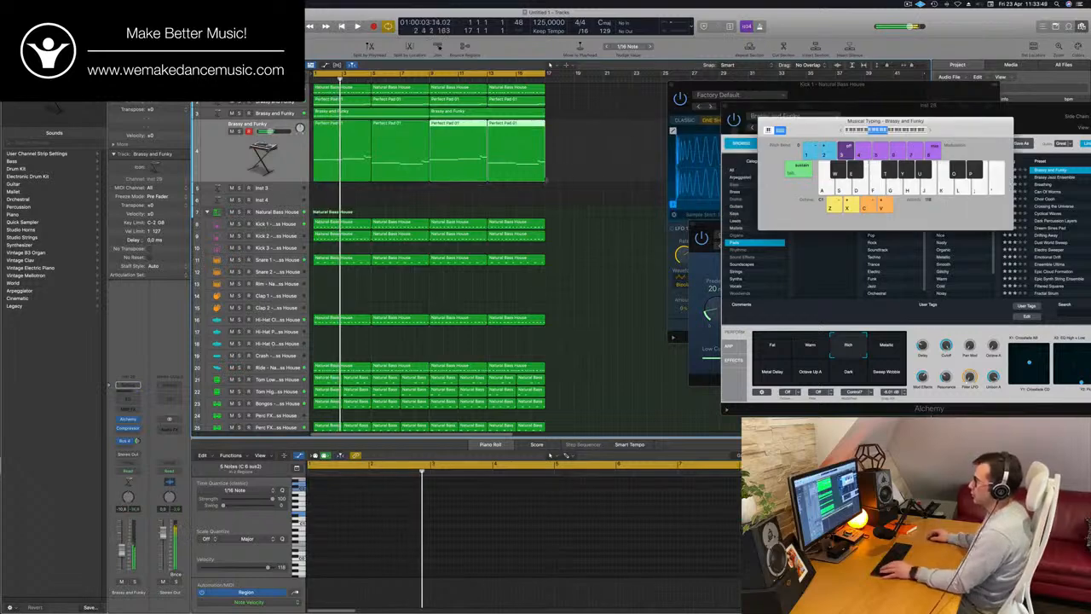
Replay the sixteen-bar arrangement from the start with all its regions in view, and select the regions on track 4
key(Return)
key(super+Left)
scroll(492, 192, down, 3)
scroll(560, 202, up, 6)
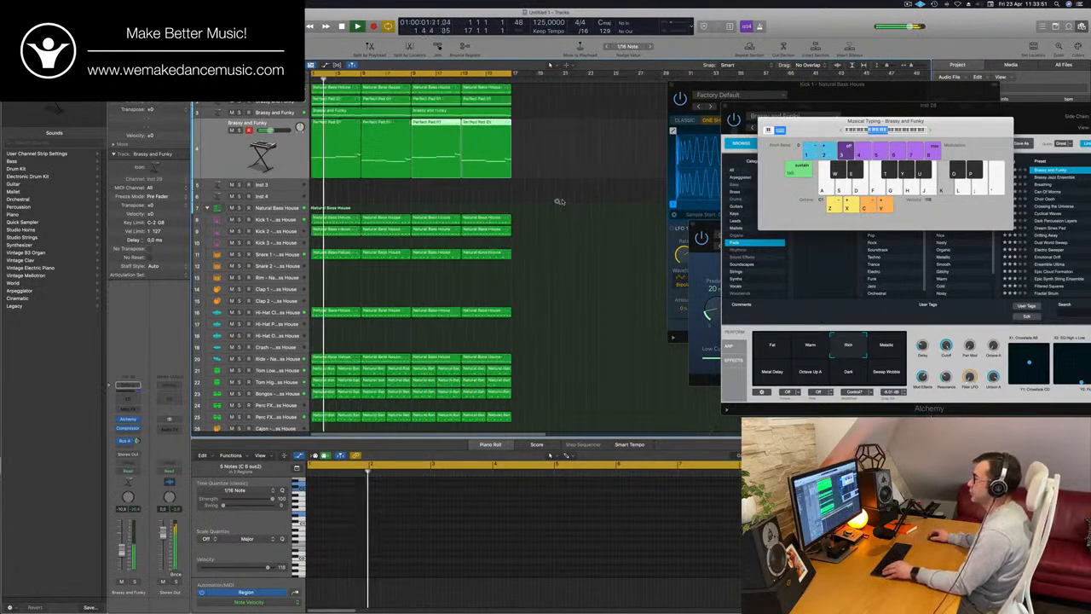
scroll(526, 201, down, 1)
scroll(526, 201, down, 1)
click(525, 201)
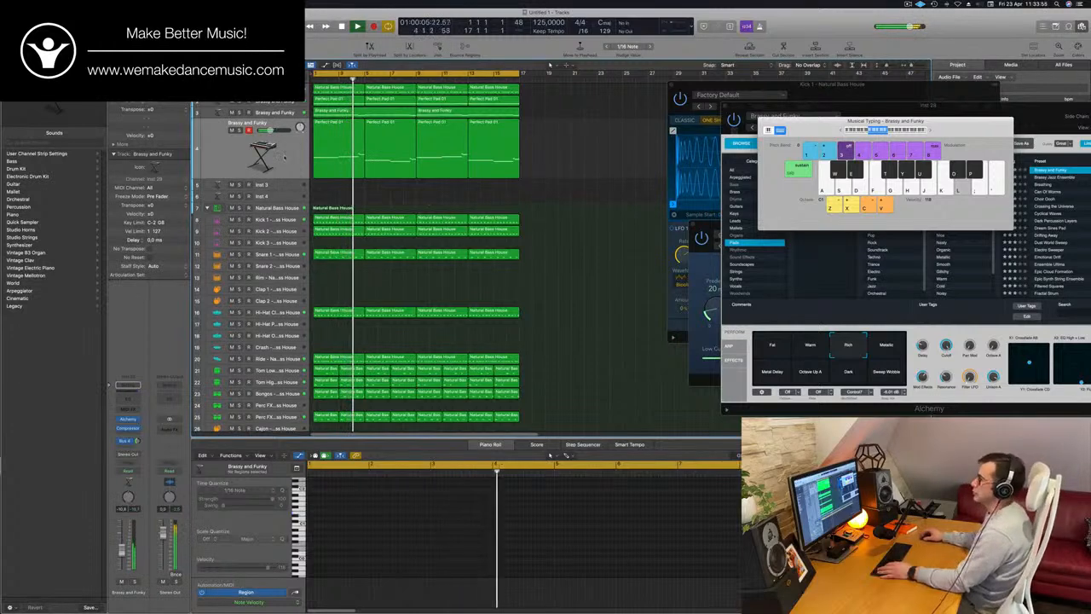
click(284, 158)
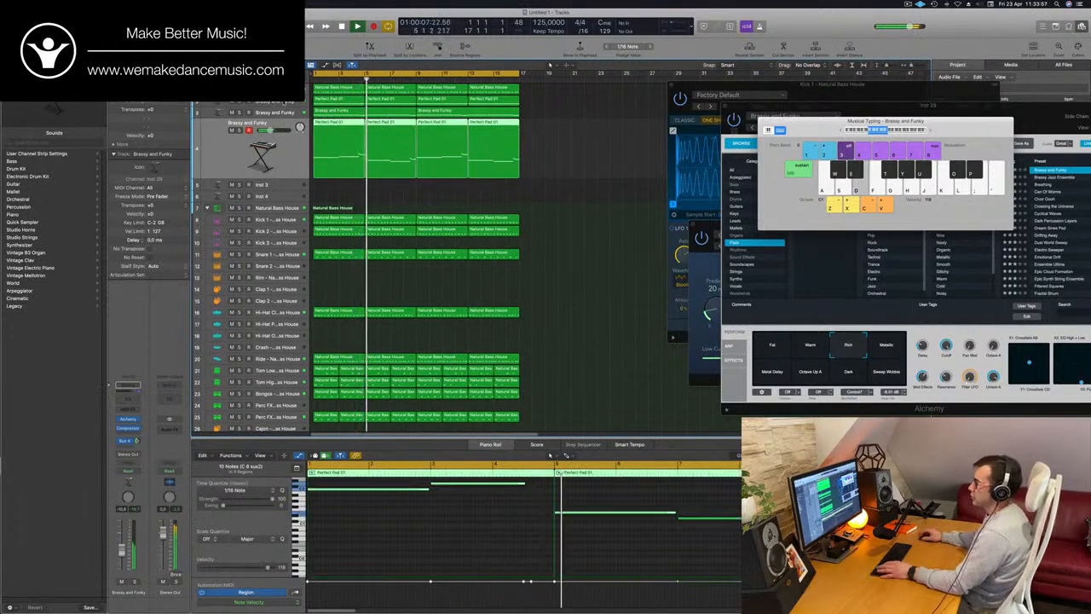
Insert a Channel EQ on the Perfect Pad track 2 and enable its low cut at about 96.5 Hz
key(space)
click(282, 103)
key(Return)
key(space)
click(127, 398)
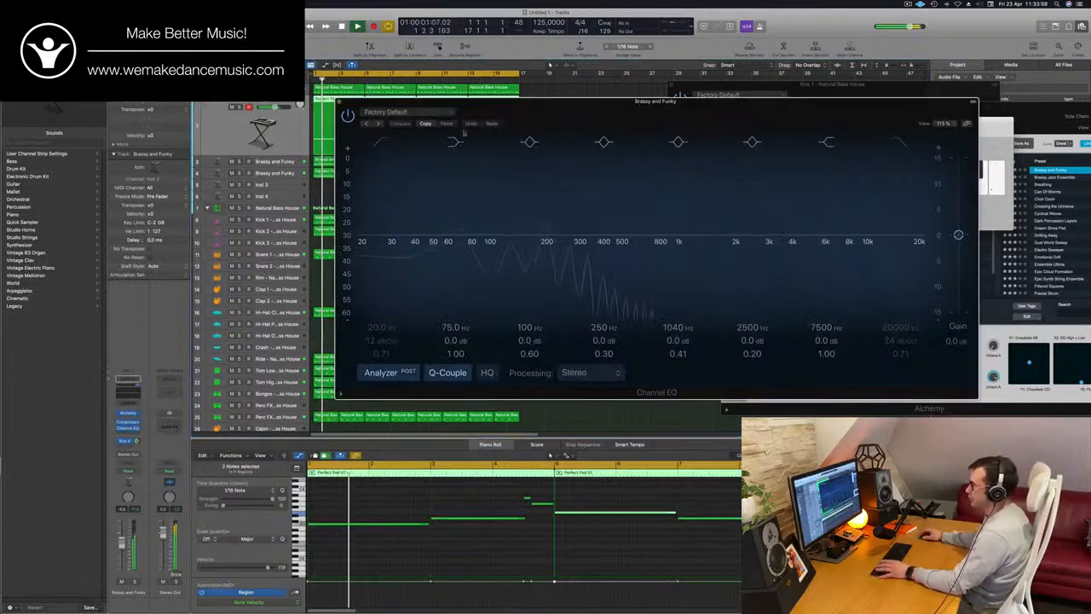
key(Return)
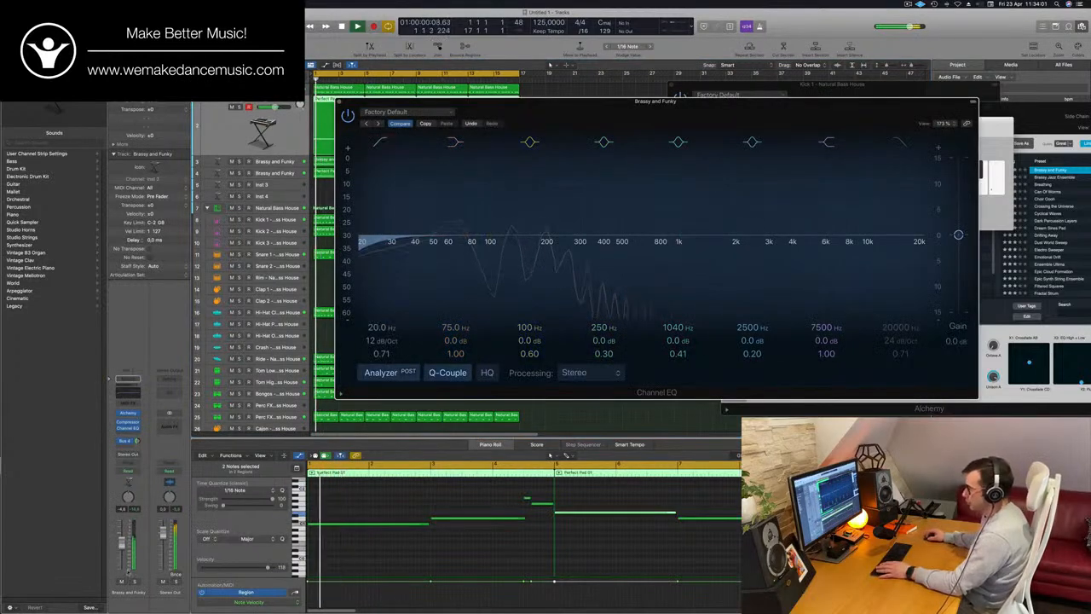
key(Return)
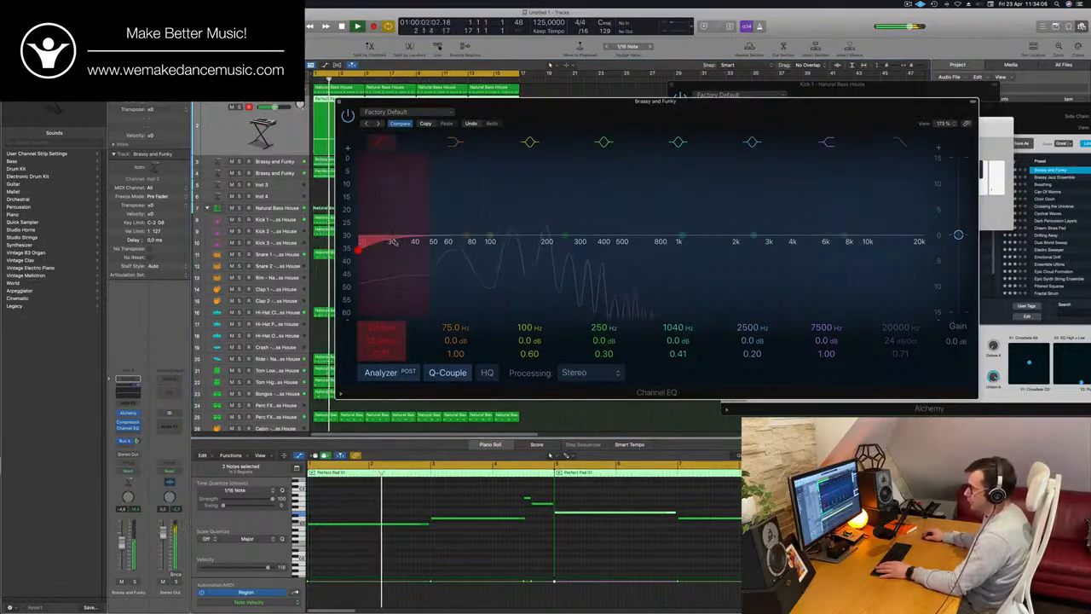
drag(391, 241, 529, 224)
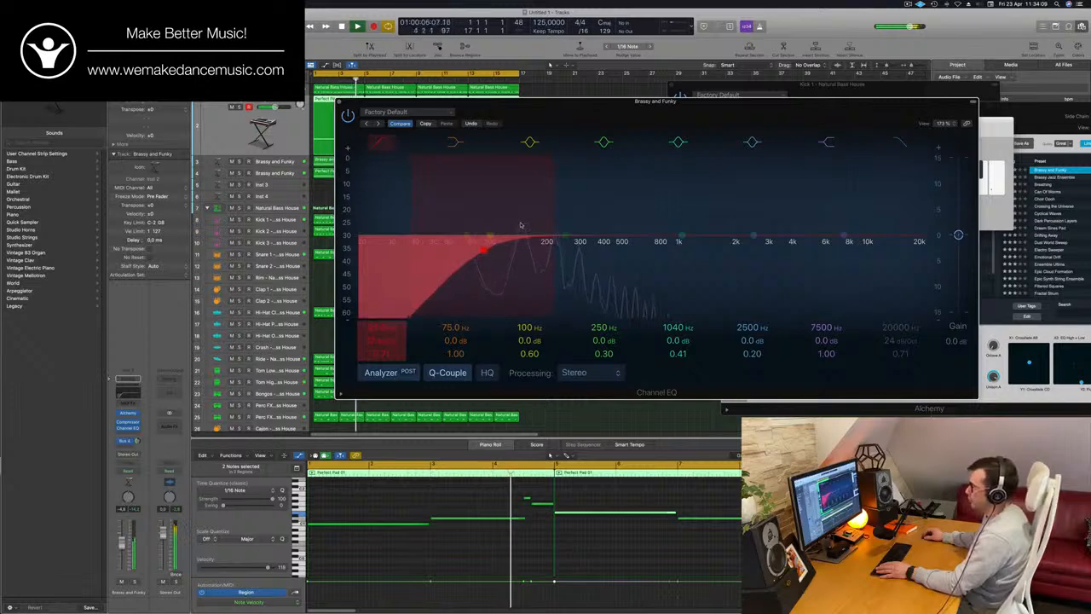
Check the filtered track 2 in solo, nudge its low-cut frequency slightly higher in the full mix, and close the EQ
click(135, 583)
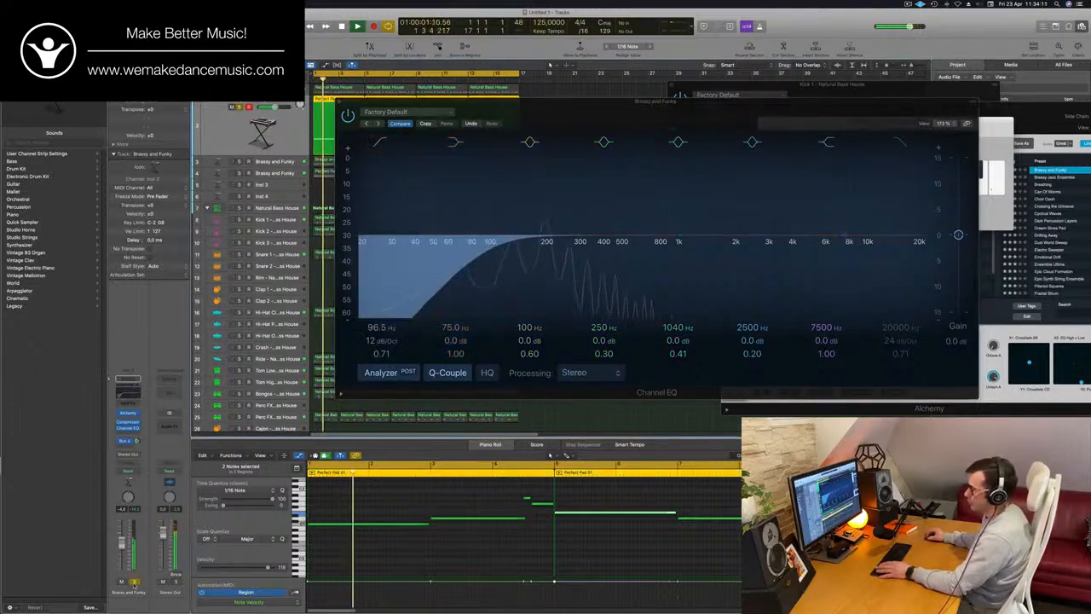
key(s)
key(Return)
drag(489, 249, 493, 247)
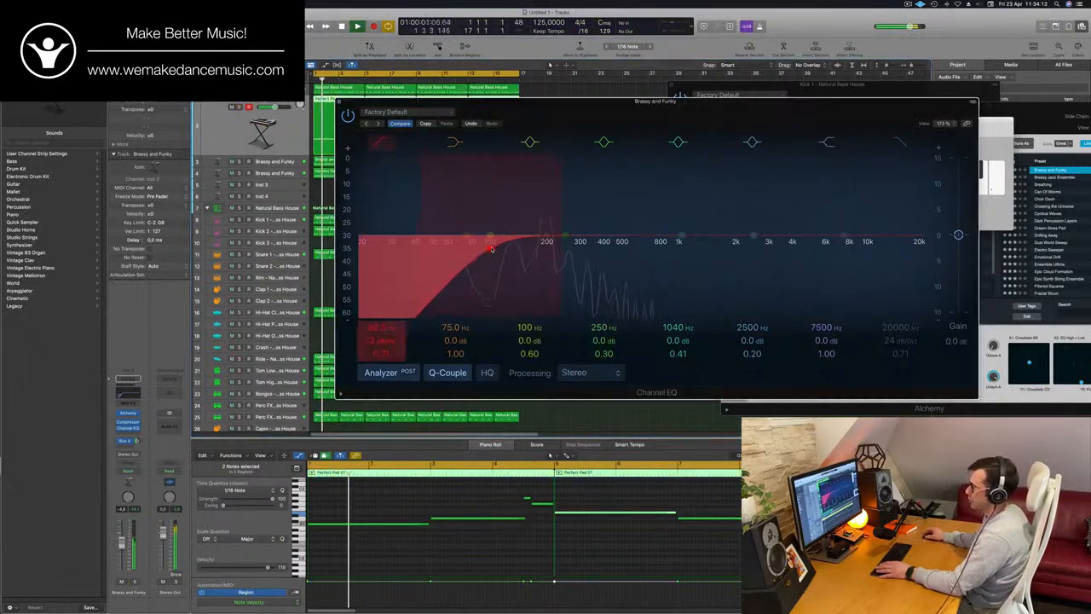
key(space)
key(super+w)
key(Return)
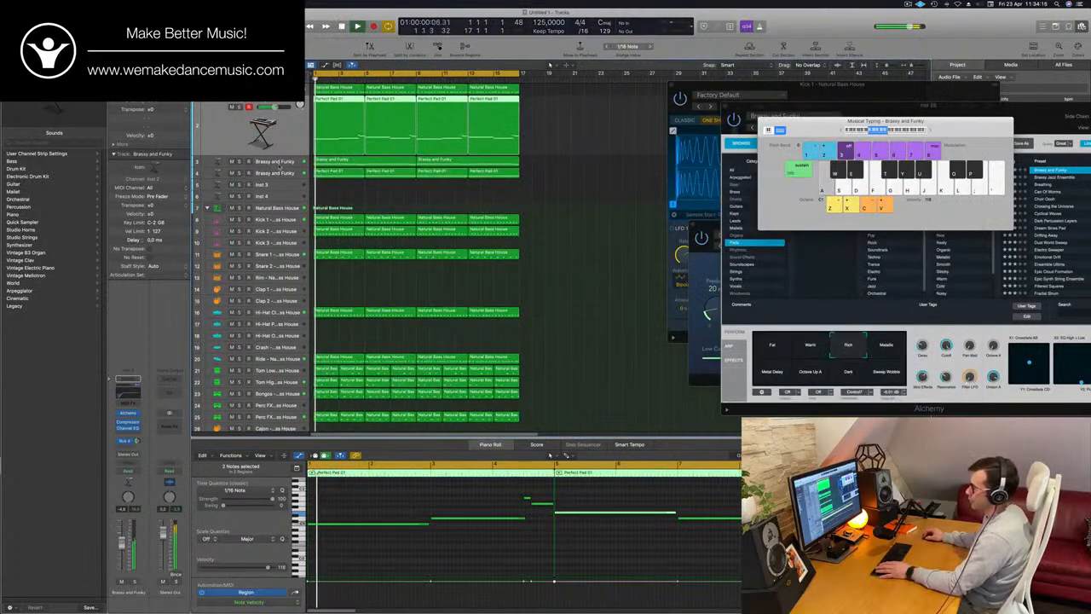
Solo the melody on track 3, insert a Channel EQ with the low cut at about 276 Hz, and return to the full mix
click(278, 165)
key(s)
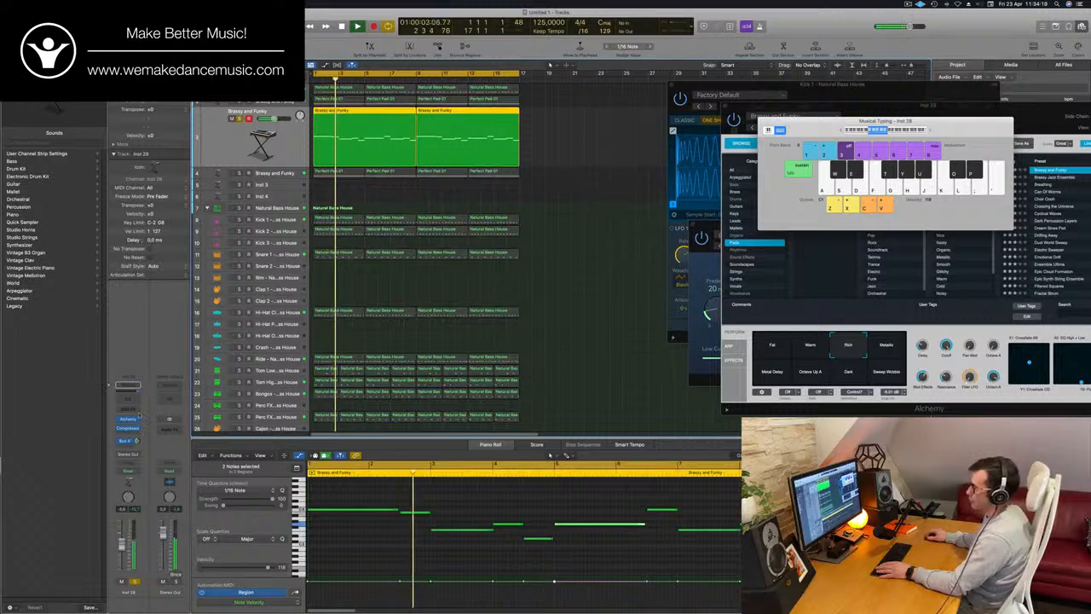
click(130, 399)
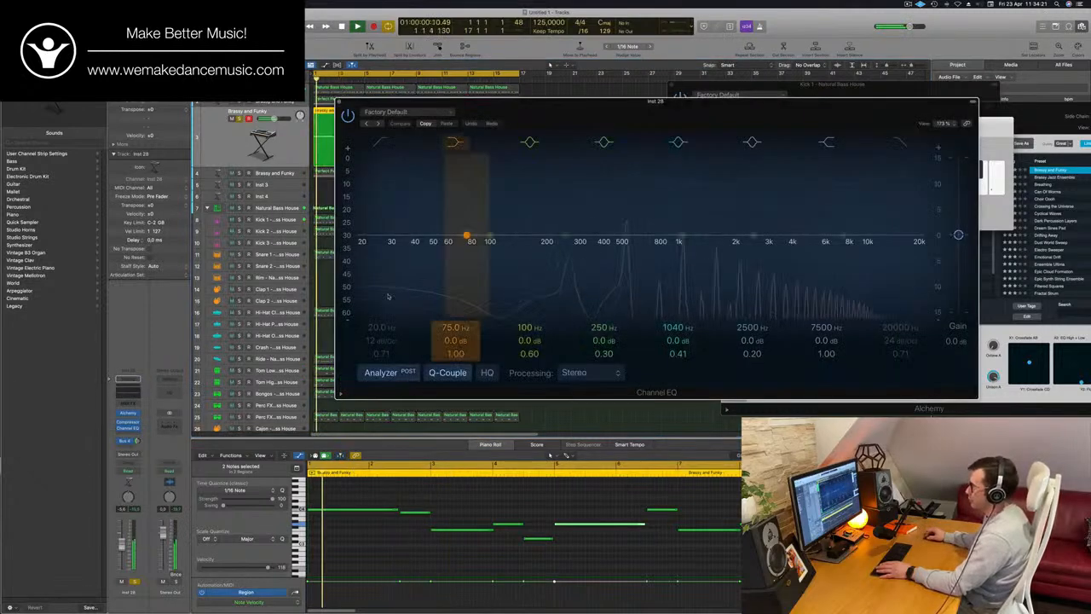
click(382, 142)
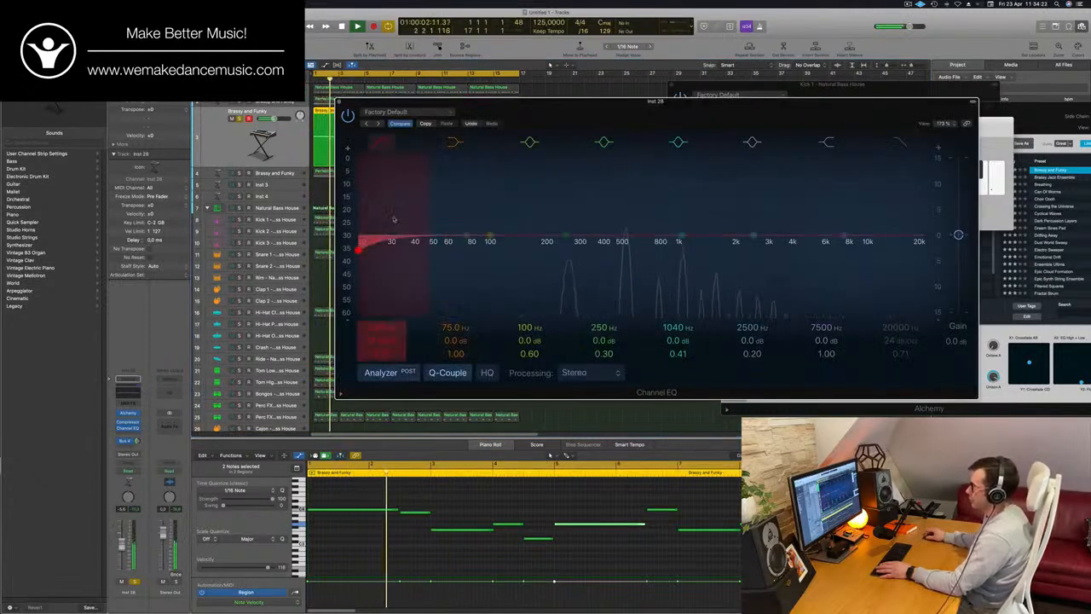
drag(394, 219, 599, 183)
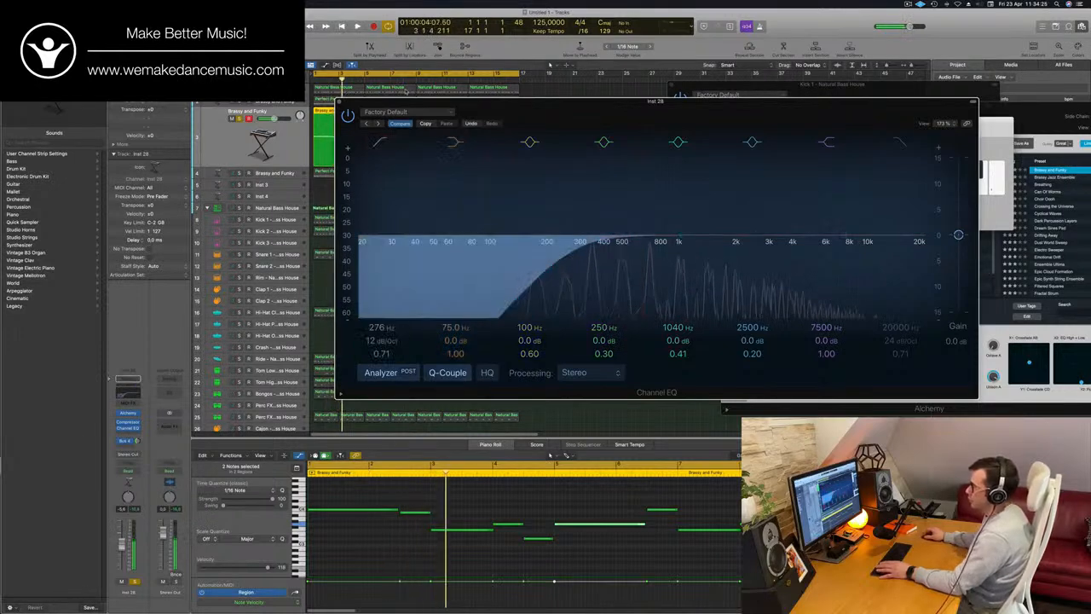
click(341, 102)
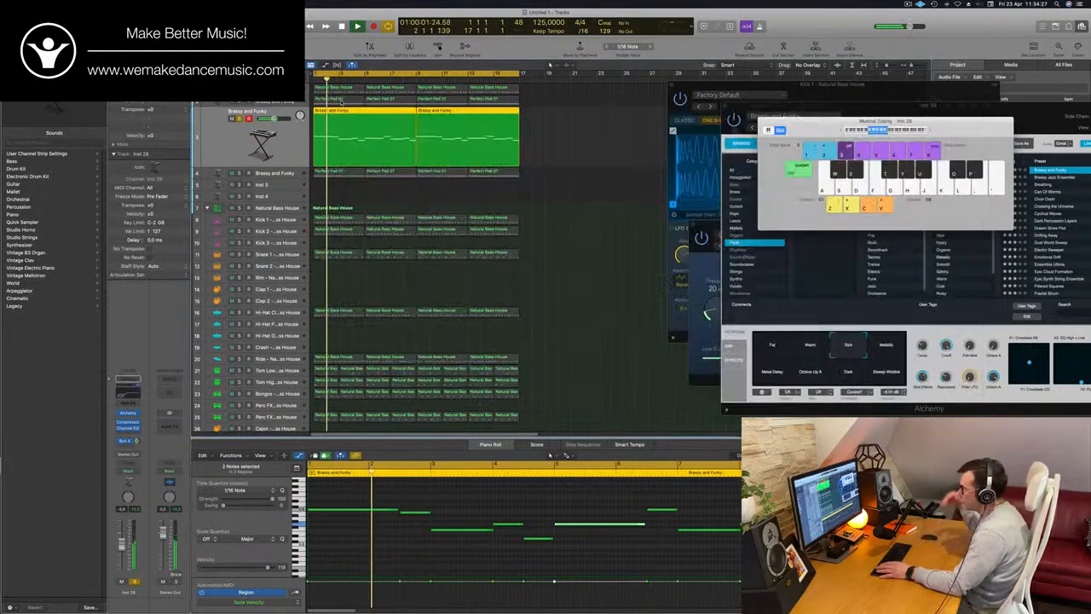
click(240, 118)
key(Return)
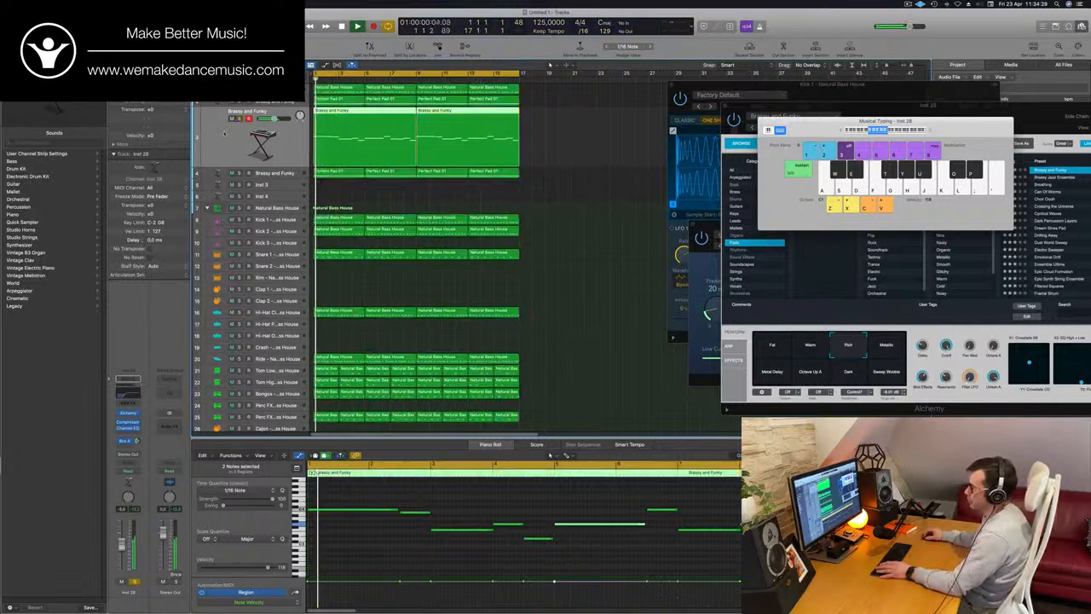
key(Return)
Insert a Channel EQ on the Emotional Drift track 4 and enable its low cut at about 185 Hz
click(224, 173)
key(space)
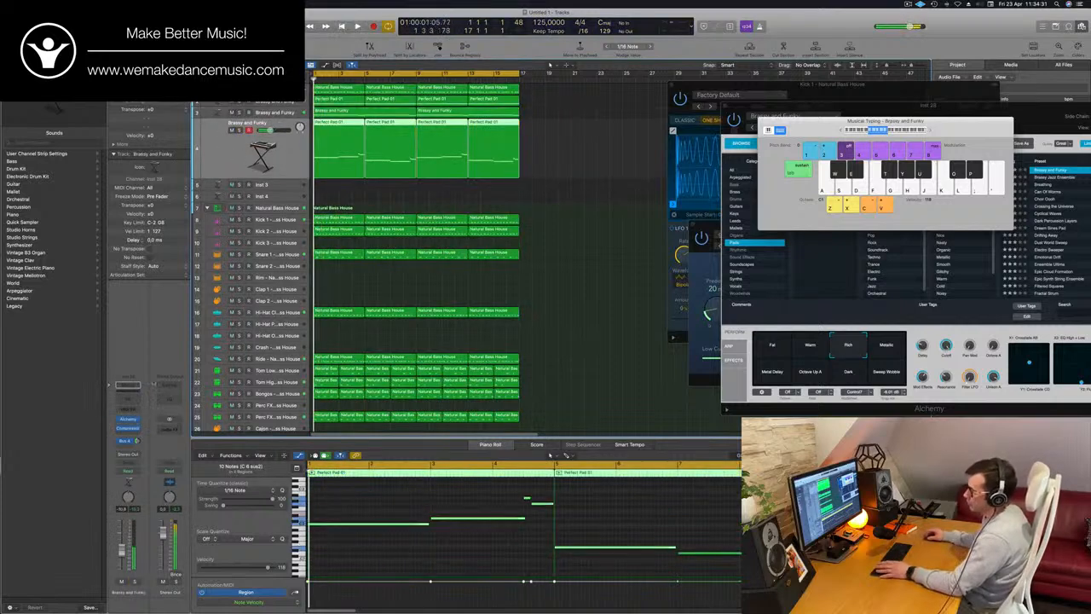
click(128, 396)
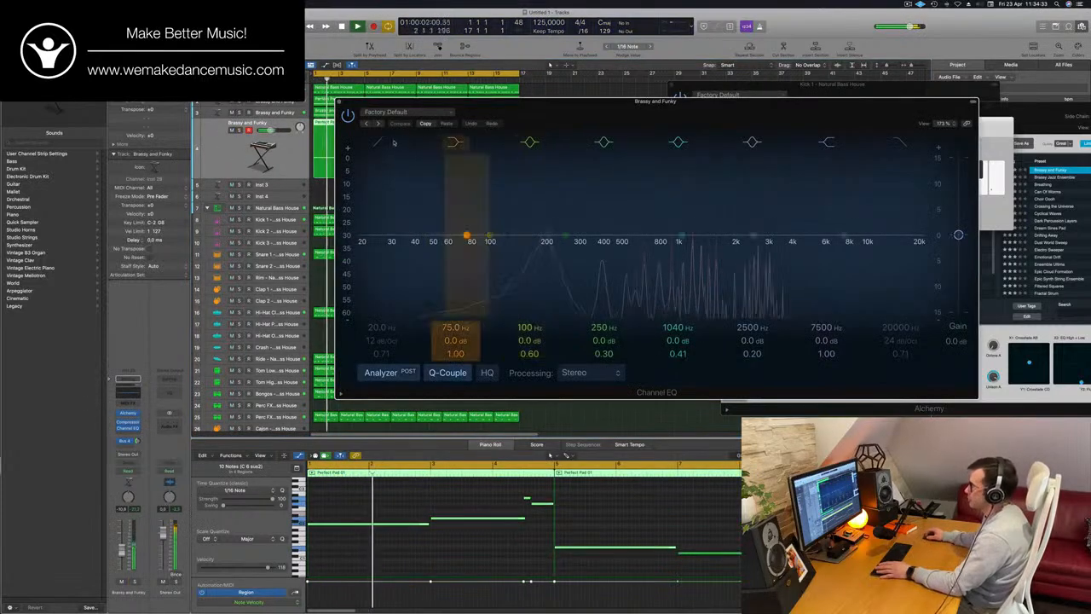
click(384, 143)
drag(399, 200, 582, 207)
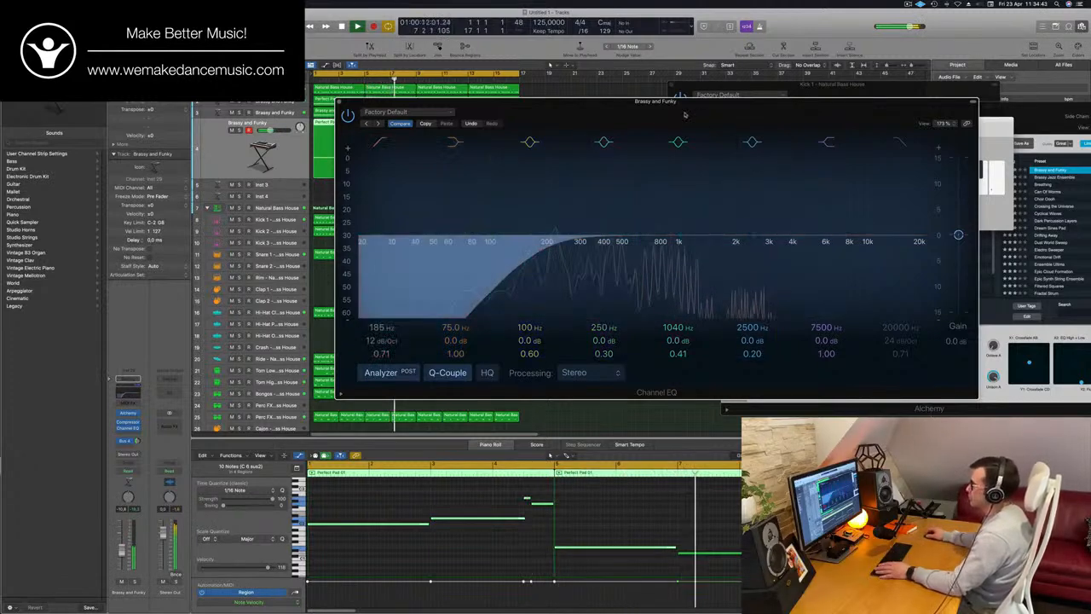
Move the EQ window aside, replay track 4 in solo from the start, and reopen its Alchemy instrument
drag(688, 103, 848, 108)
key(Return)
click(240, 131)
key(Return)
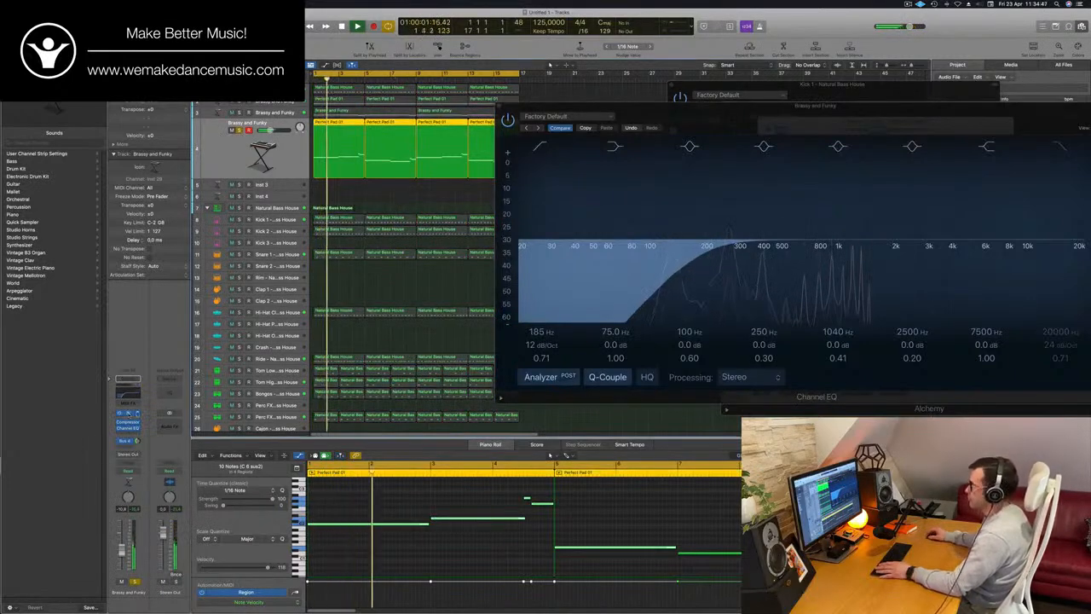
click(128, 413)
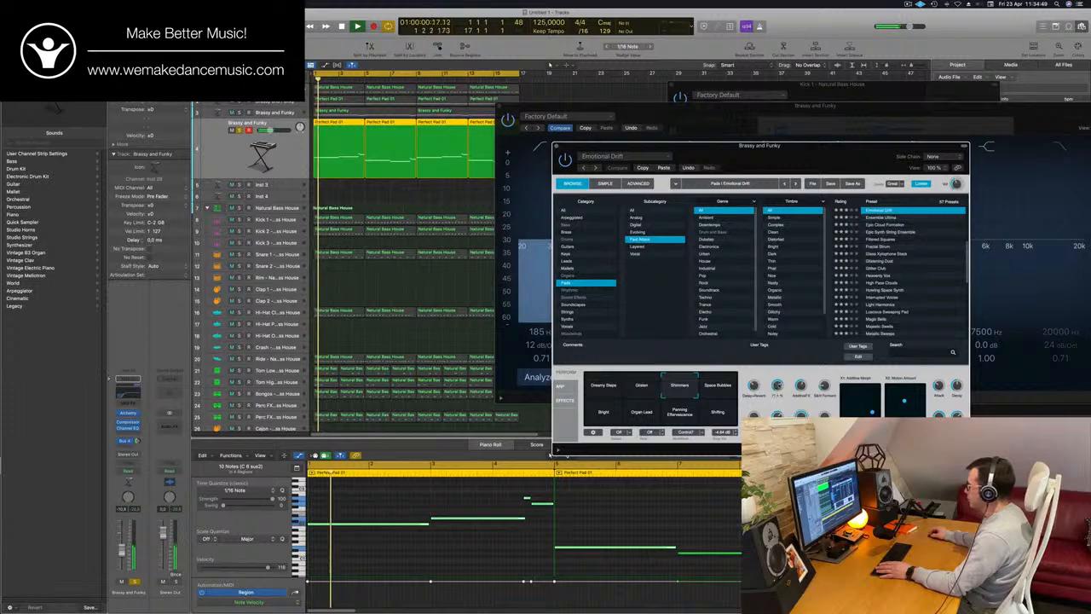
Compare Alchemy's Space Bubbles snapshot with Shimmers on track 4, keep Shimmers, and return to the full mix
drag(780, 387, 777, 402)
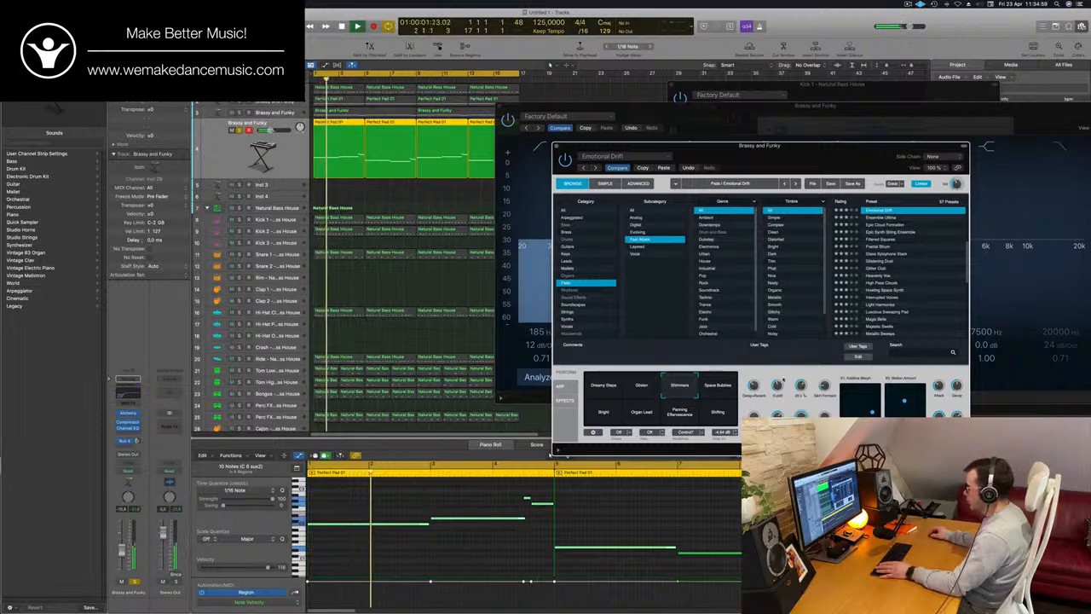
click(722, 389)
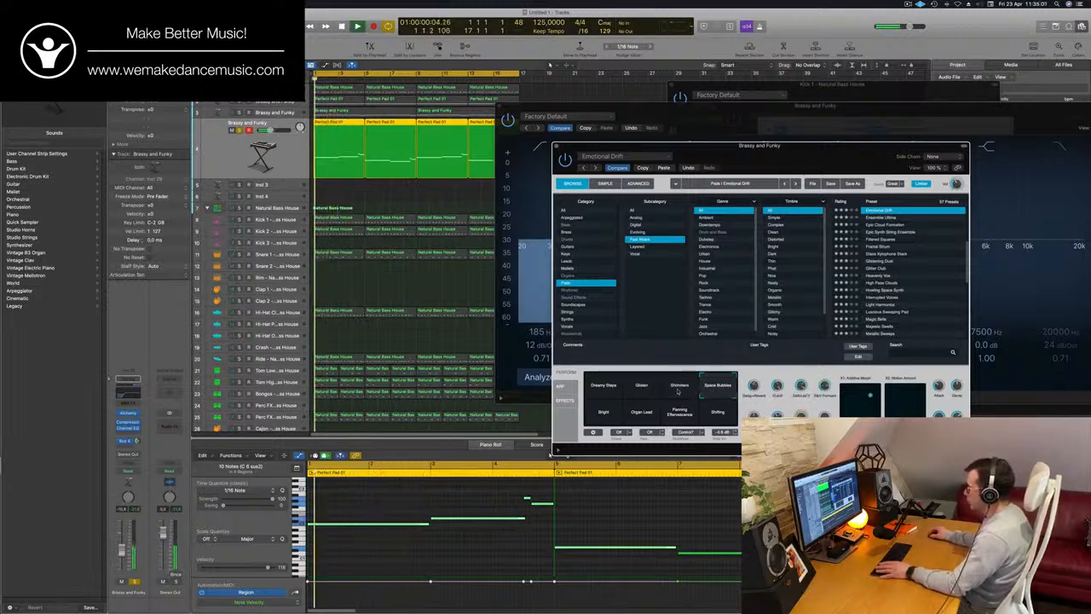
click(679, 389)
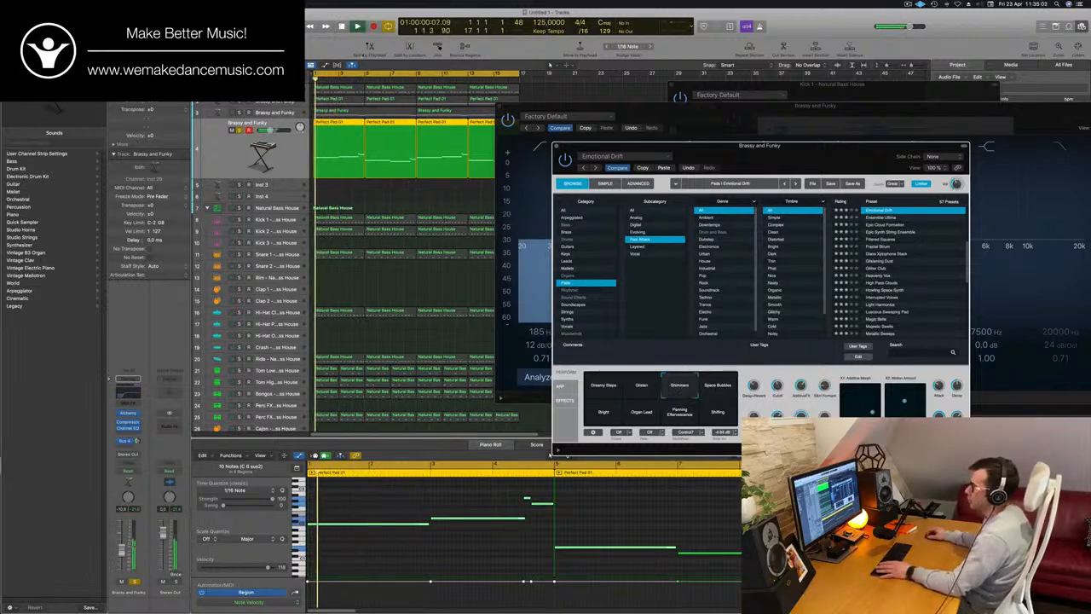
click(219, 150)
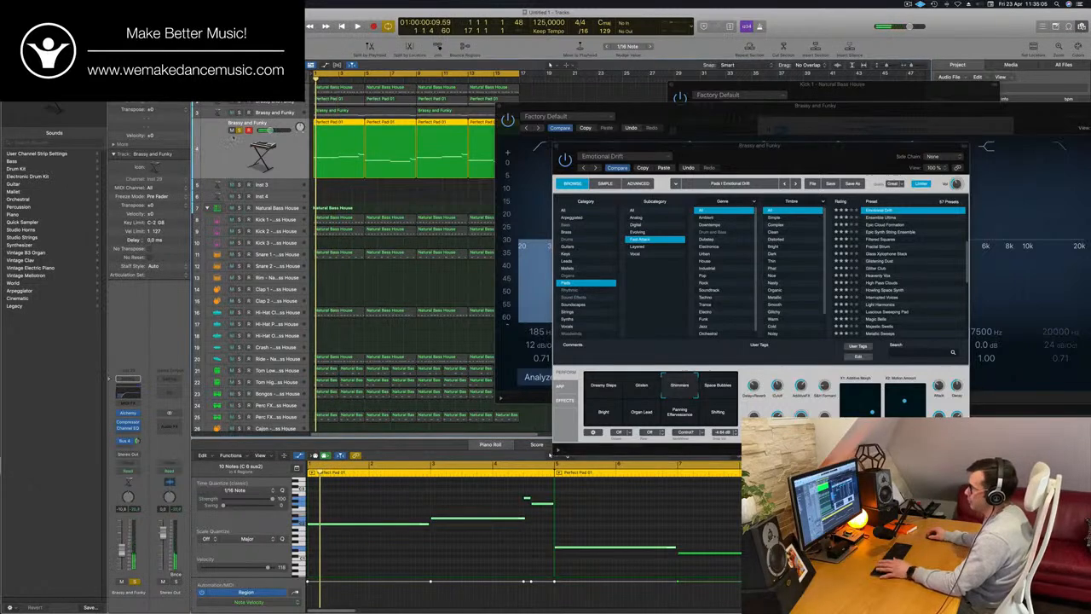
key(space)
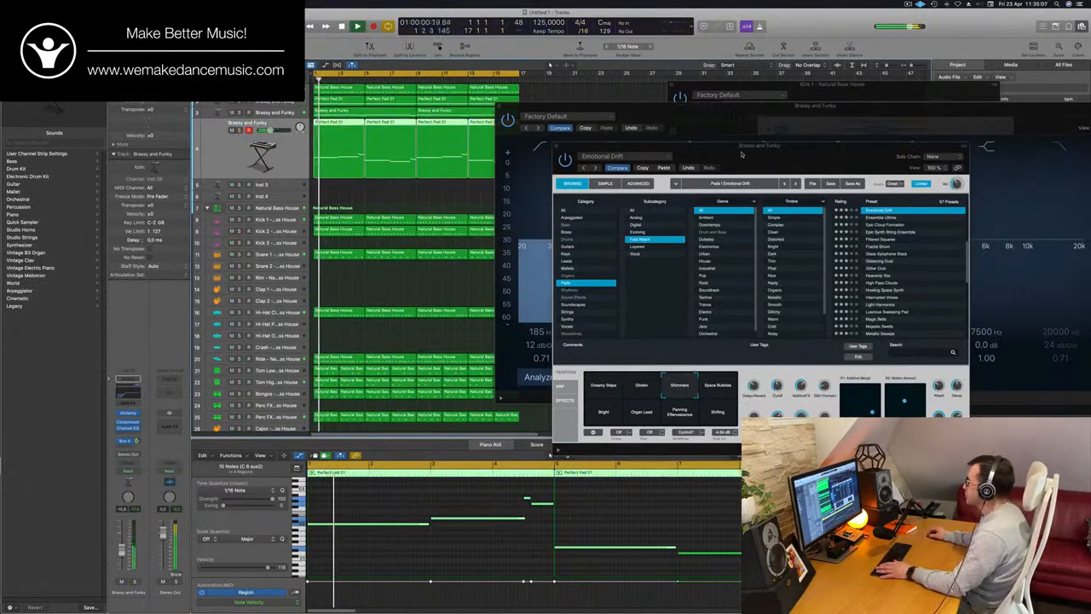
Close track 4's Alchemy and Channel EQ windows and replay the full mix from the start
drag(584, 148, 447, 156)
click(648, 107)
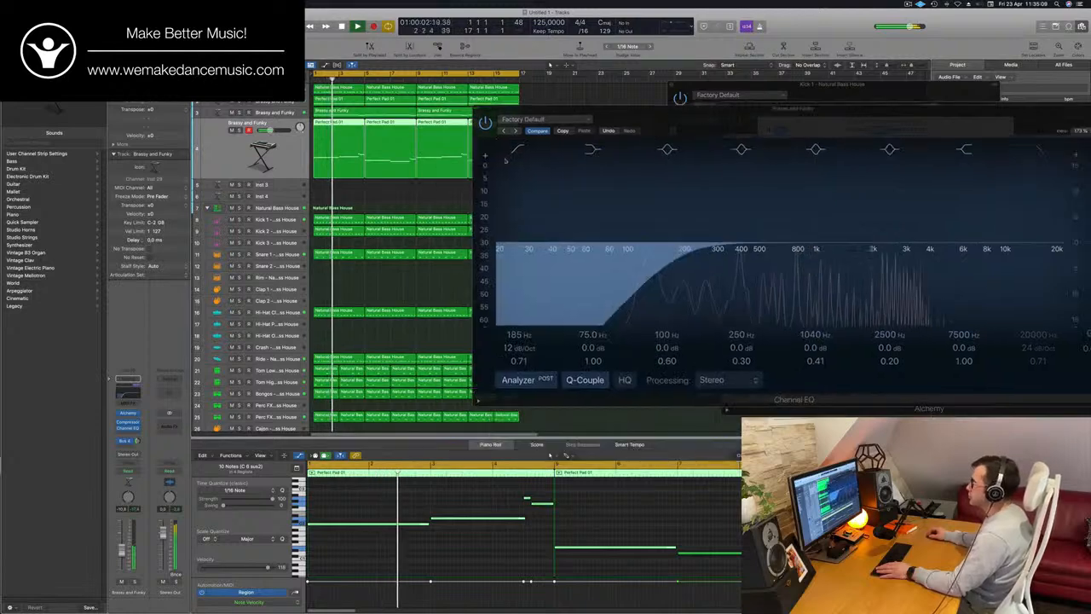
drag(648, 106, 334, 189)
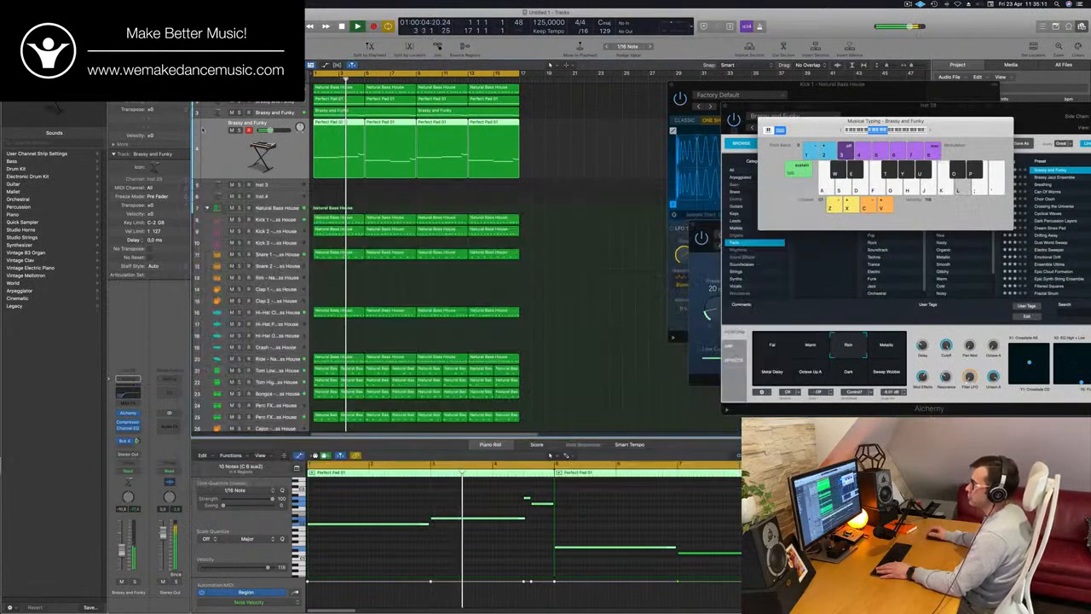
key(super+w)
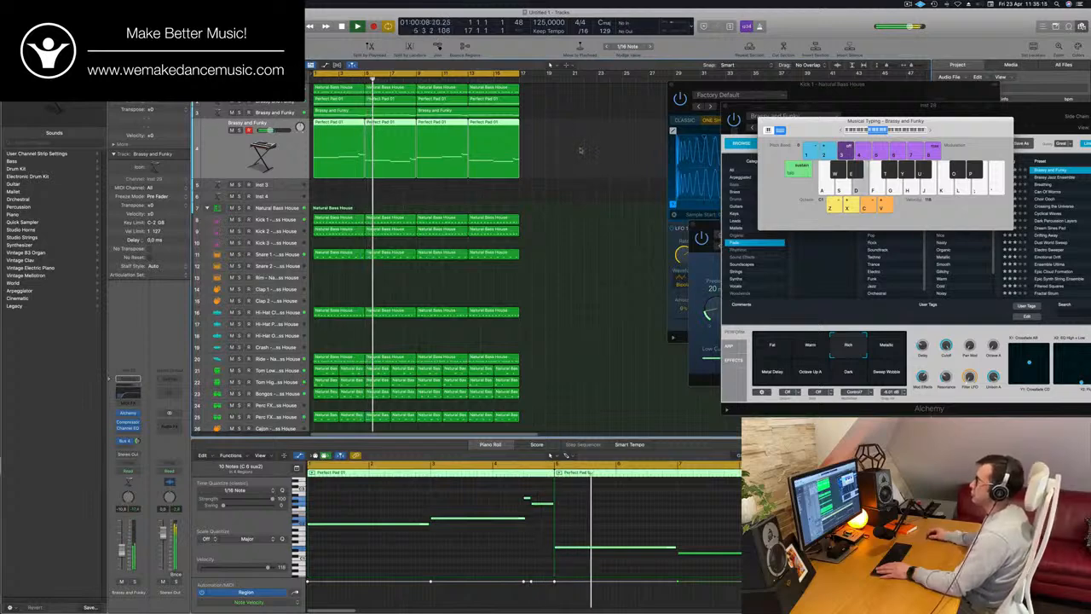
key(super+Right)
key(super+Right)
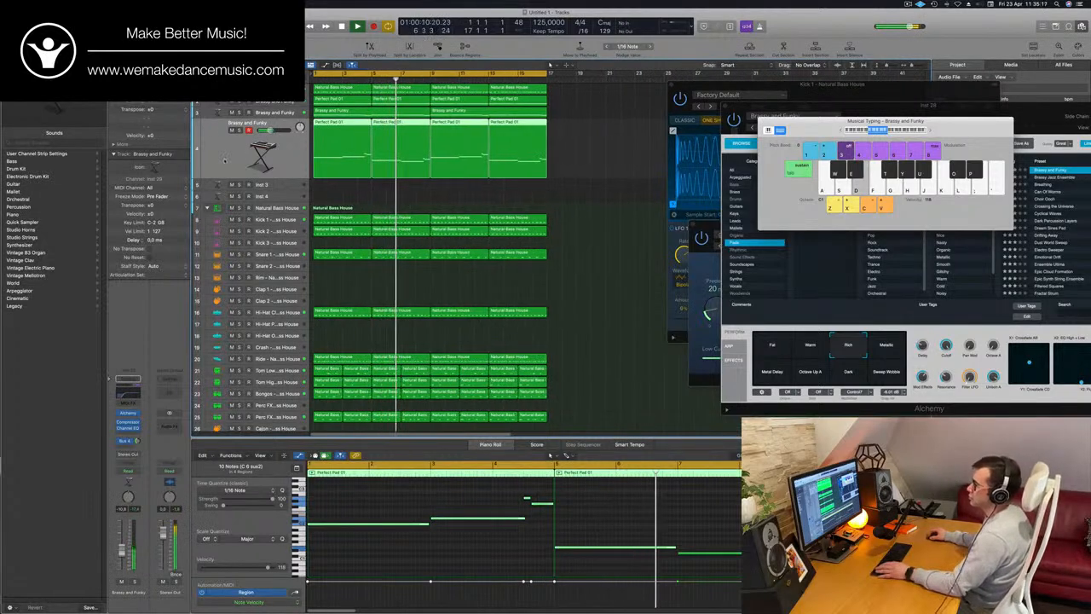
key(Return)
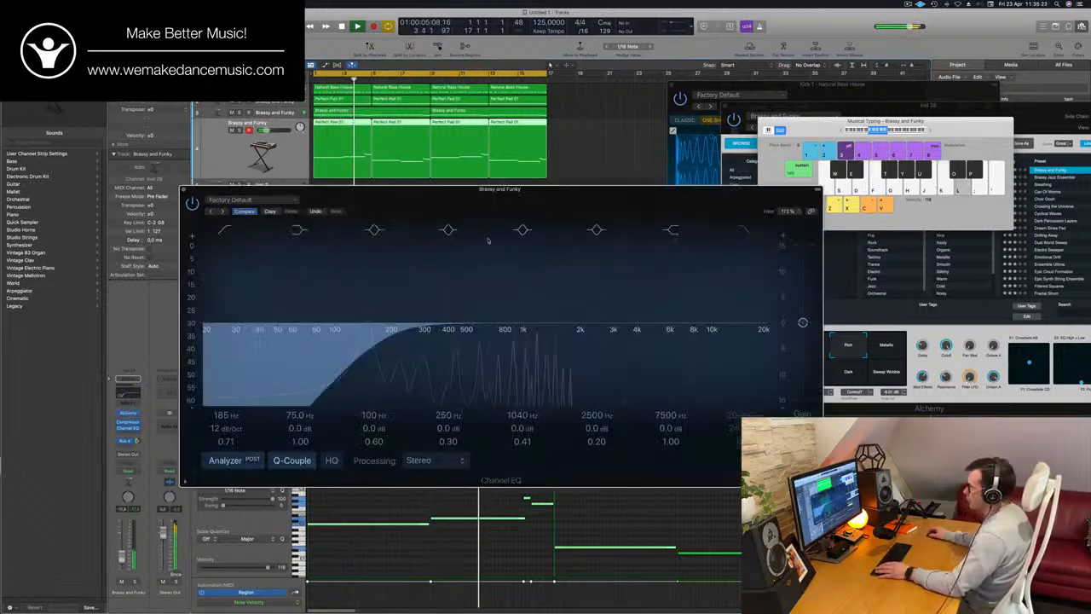
Adjust the low-cut frequency in track 4's Channel EQ and close its window
click(127, 378)
drag(382, 333, 334, 338)
click(185, 189)
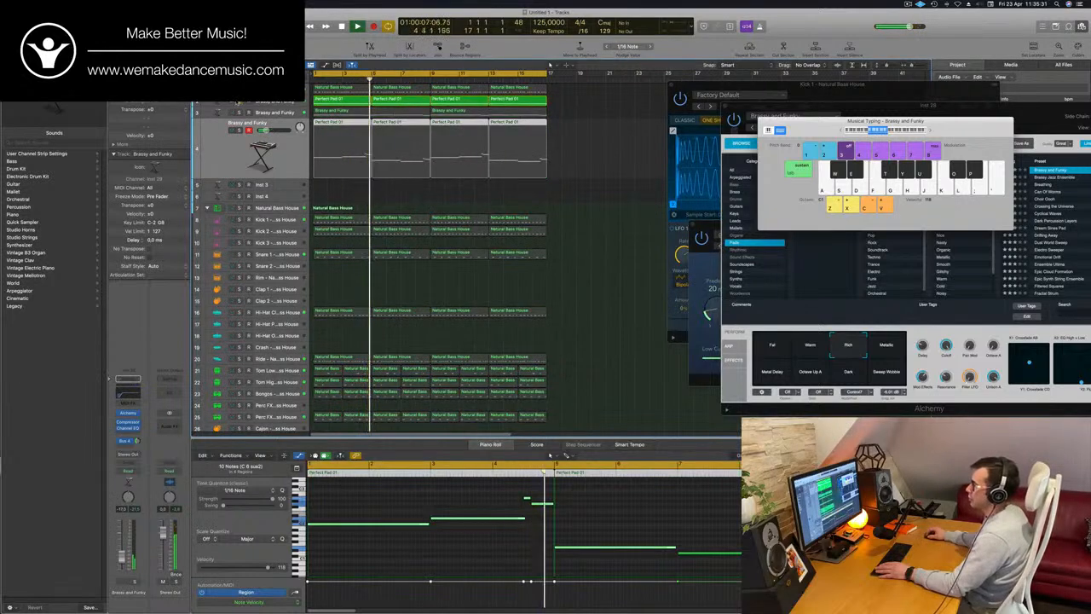
End the solo on track 2, check its Channel EQ low cut against the full mix, and close the EQ
click(232, 101)
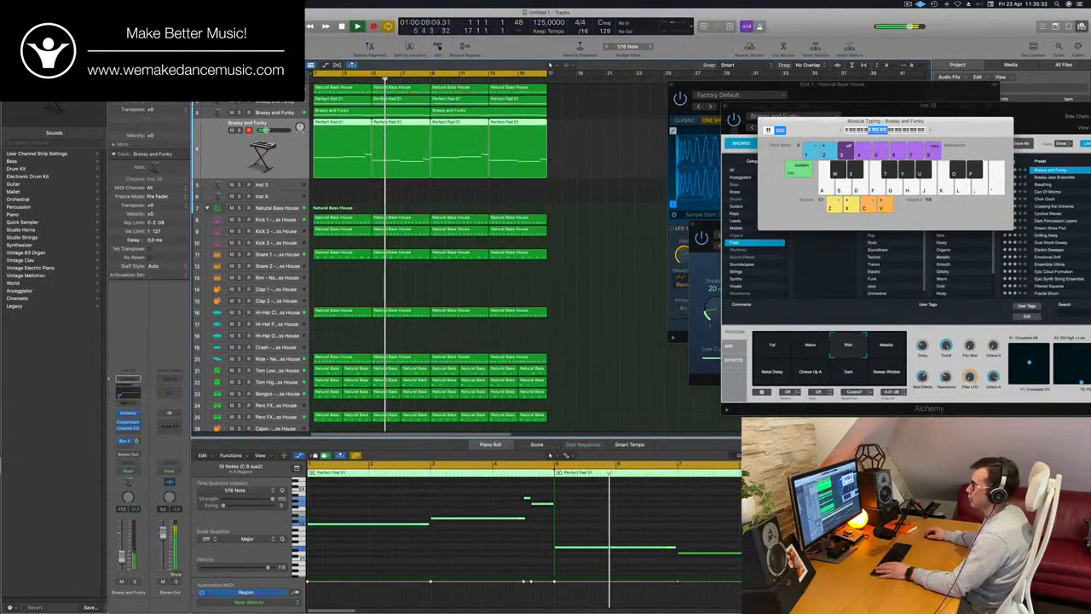
click(263, 101)
key(Return)
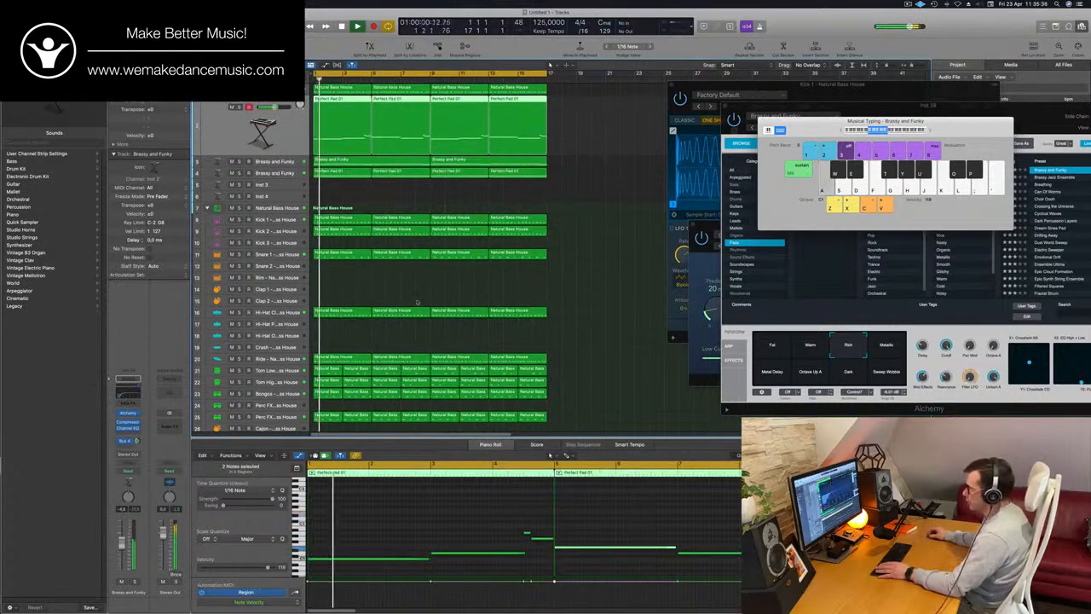
click(128, 428)
key(Return)
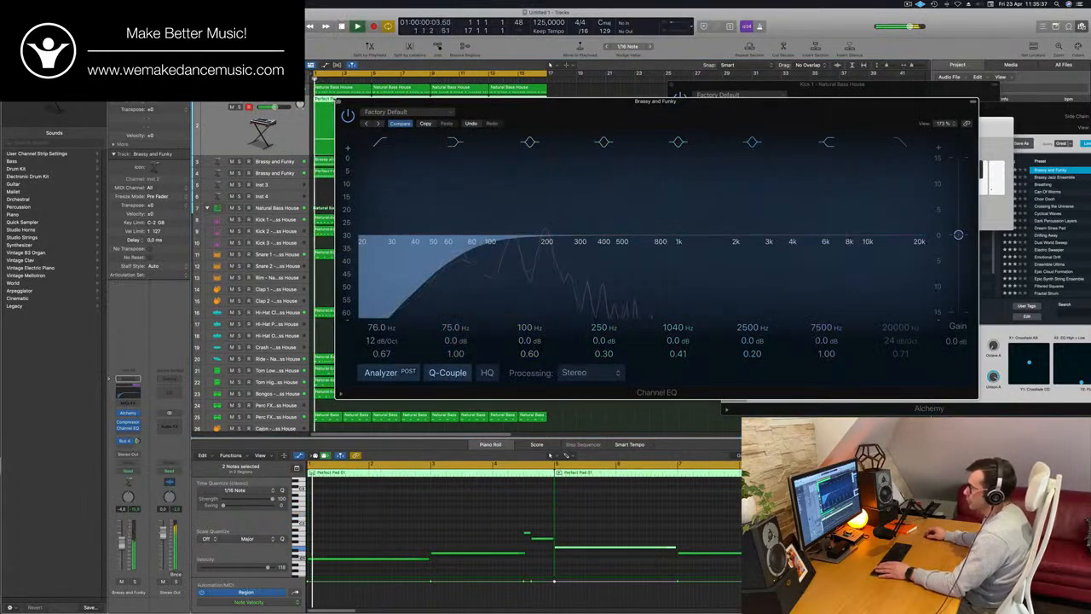
click(339, 101)
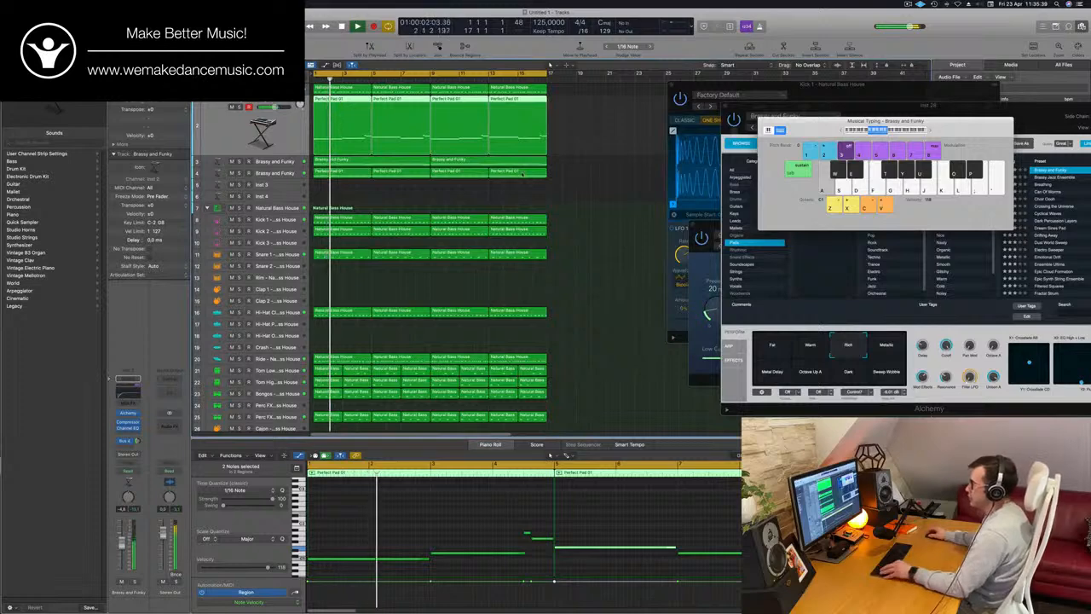
Create a new track with track 2's Alchemy sound and settings and place it directly above the original
key(super+Right)
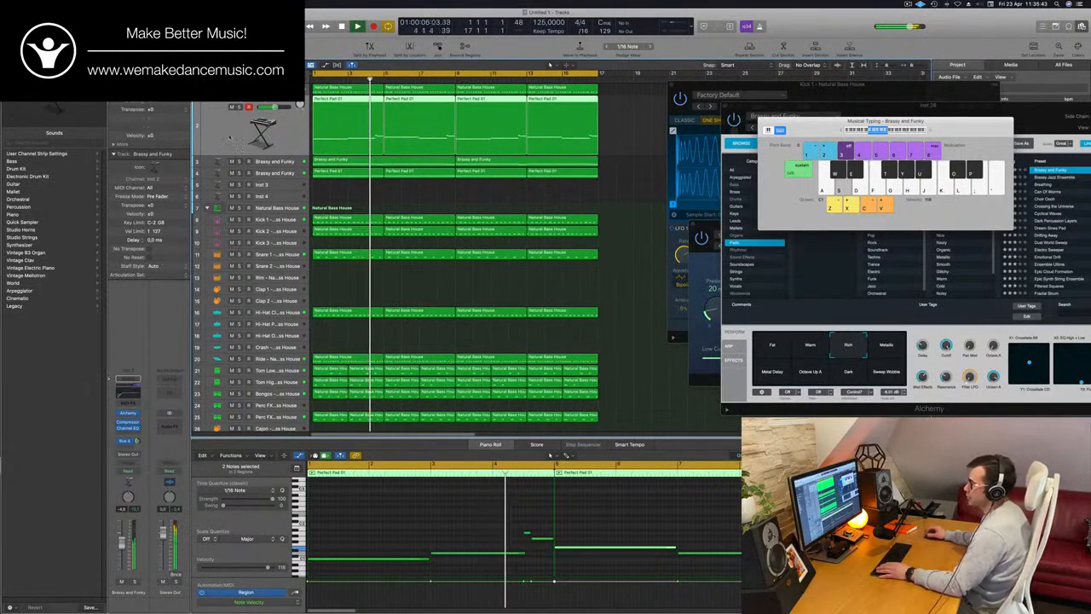
key(Return)
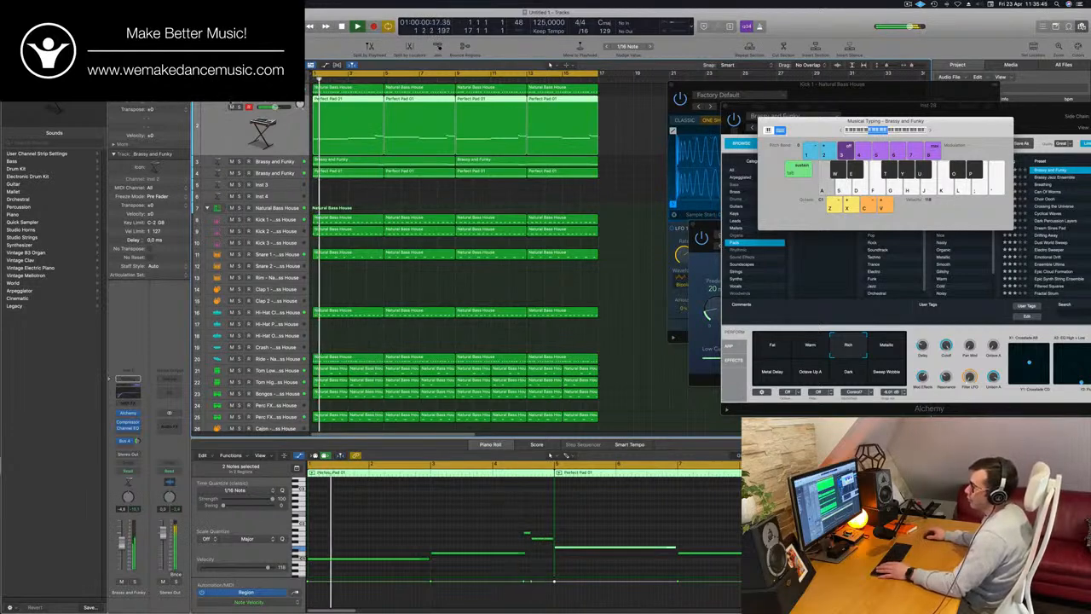
key(Up)
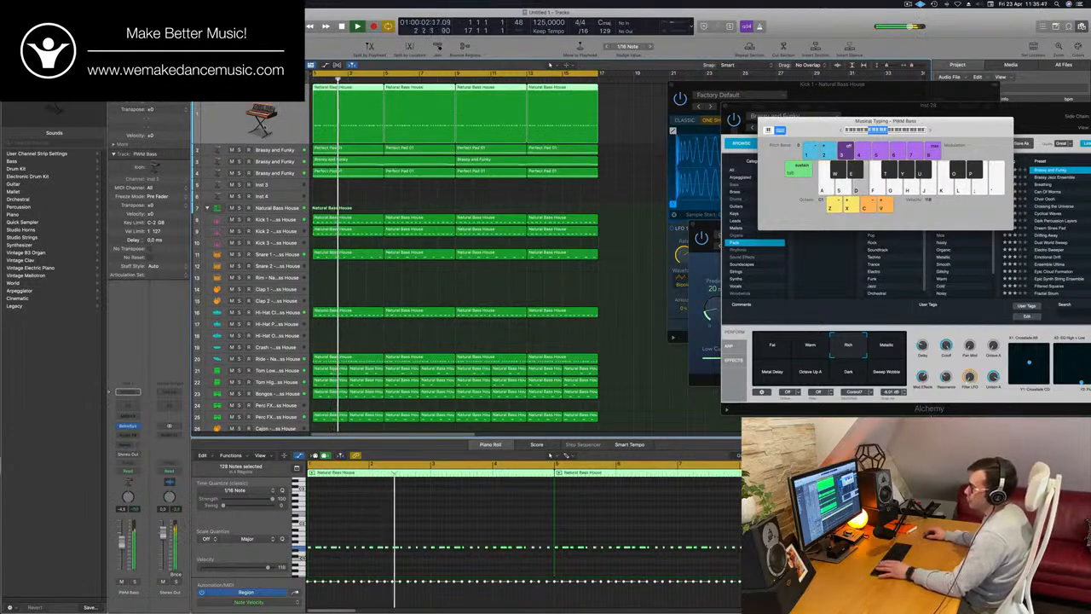
key(Return)
key(Down)
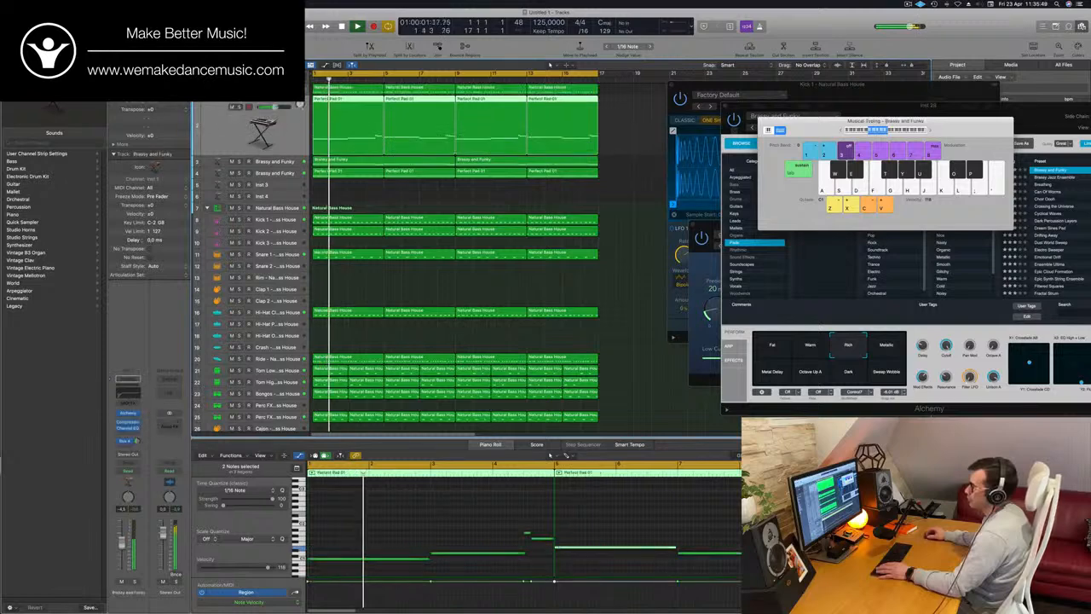
key(super+d)
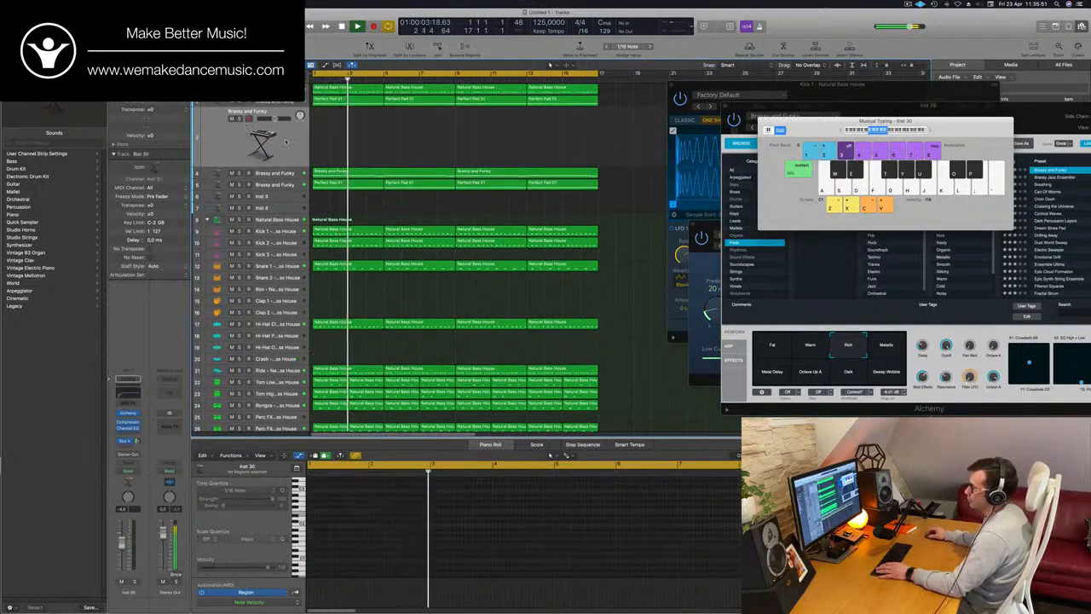
drag(261, 99, 261, 95)
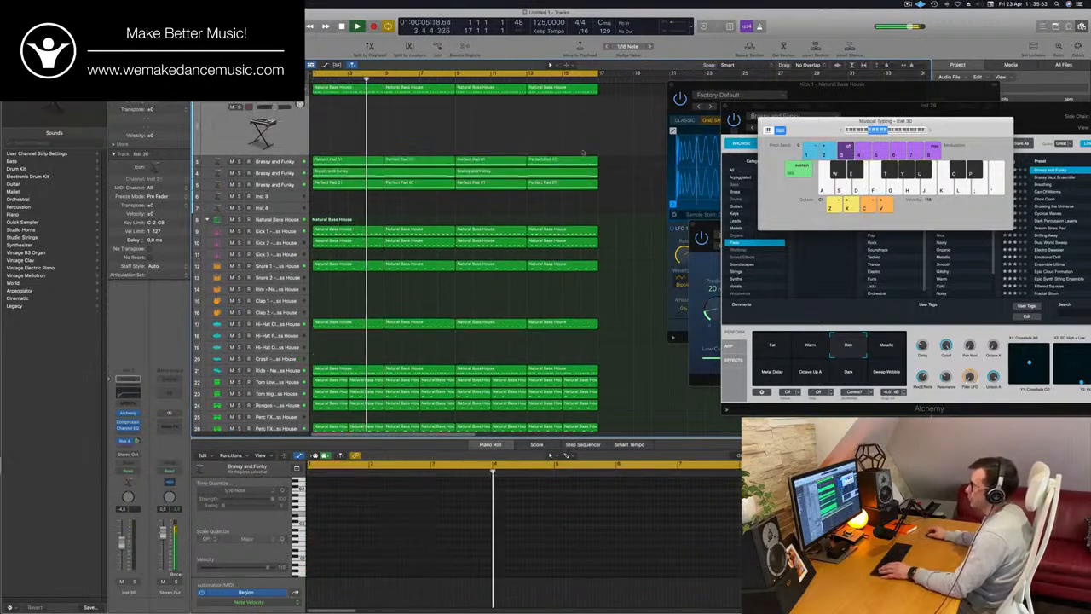
Copy the Perfect Pad 01 regions onto the new track and extend the first region's last note back to the preceding note
drag(343, 157, 354, 101)
key(space)
key(e)
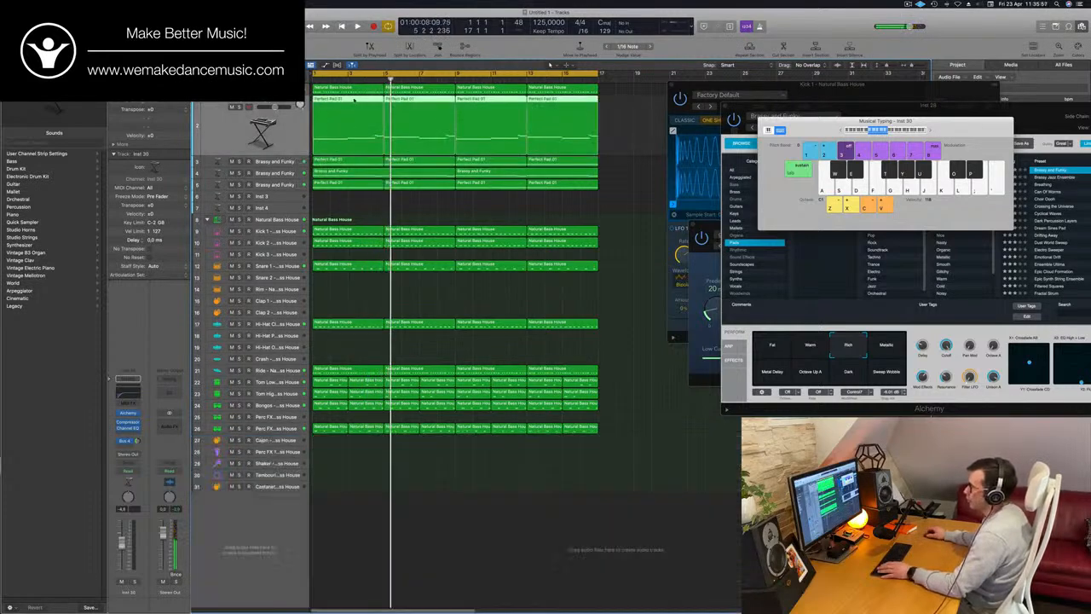
key(e)
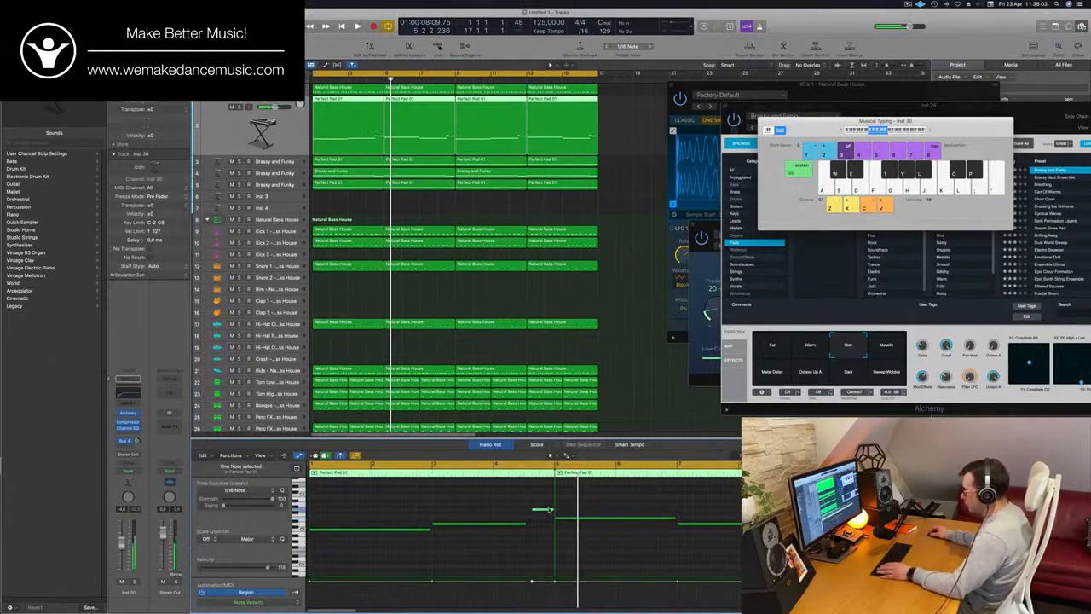
drag(550, 510, 544, 510)
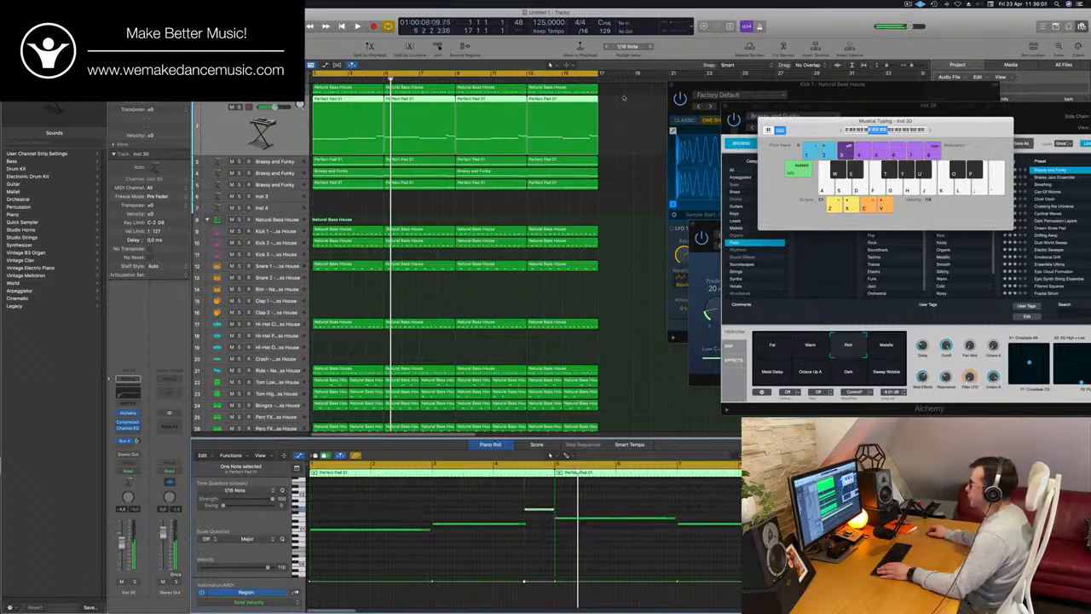
Delete the last three copied regions on the new track, keeping the first Perfect Pad 01 region selected
click(442, 136)
key(Delete)
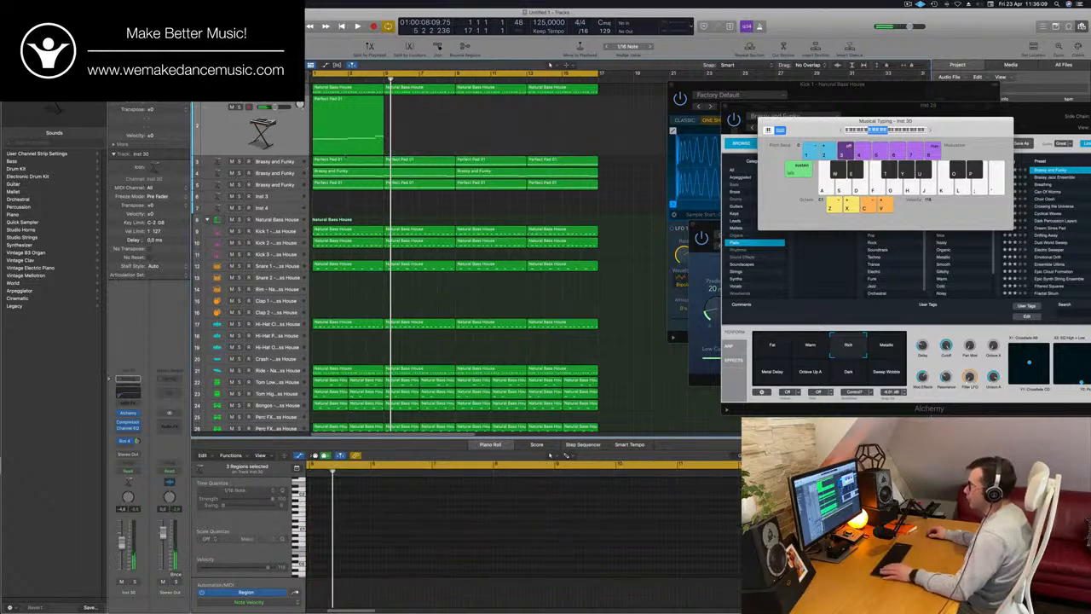
click(348, 129)
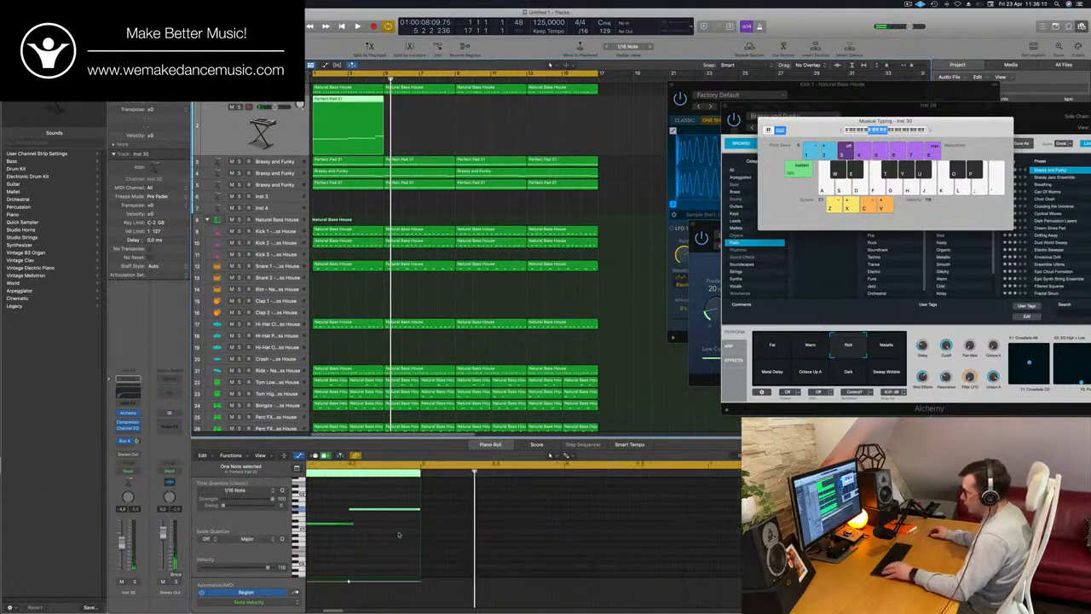
Shorten the three long notes in the remaining Perfect Pad 01 region to brief stabs
scroll(399, 534, left, 5)
scroll(432, 529, left, 3)
drag(467, 493, 397, 537)
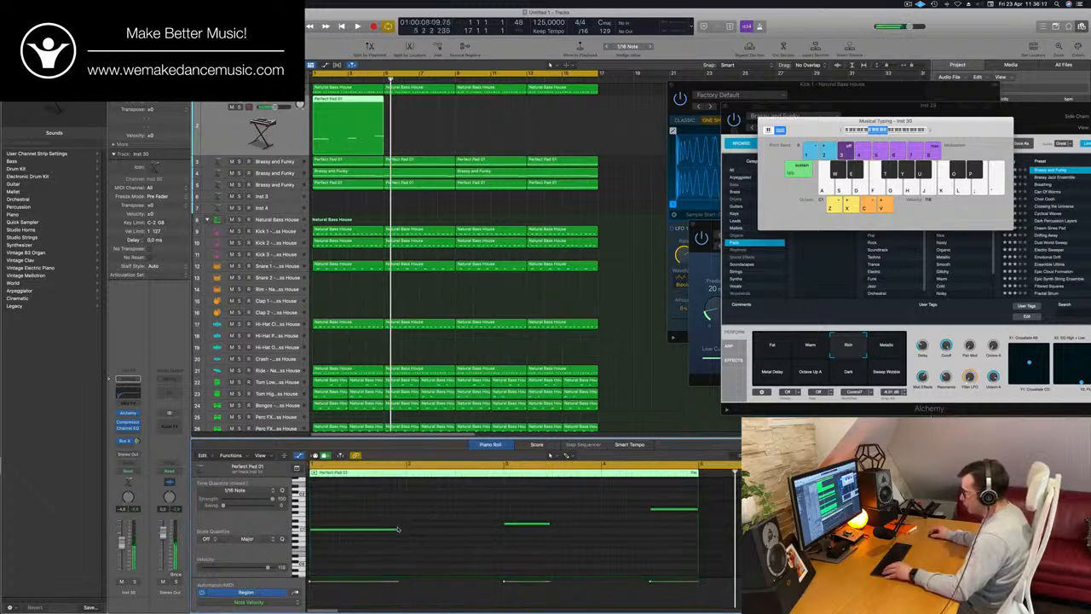
drag(398, 530, 318, 534)
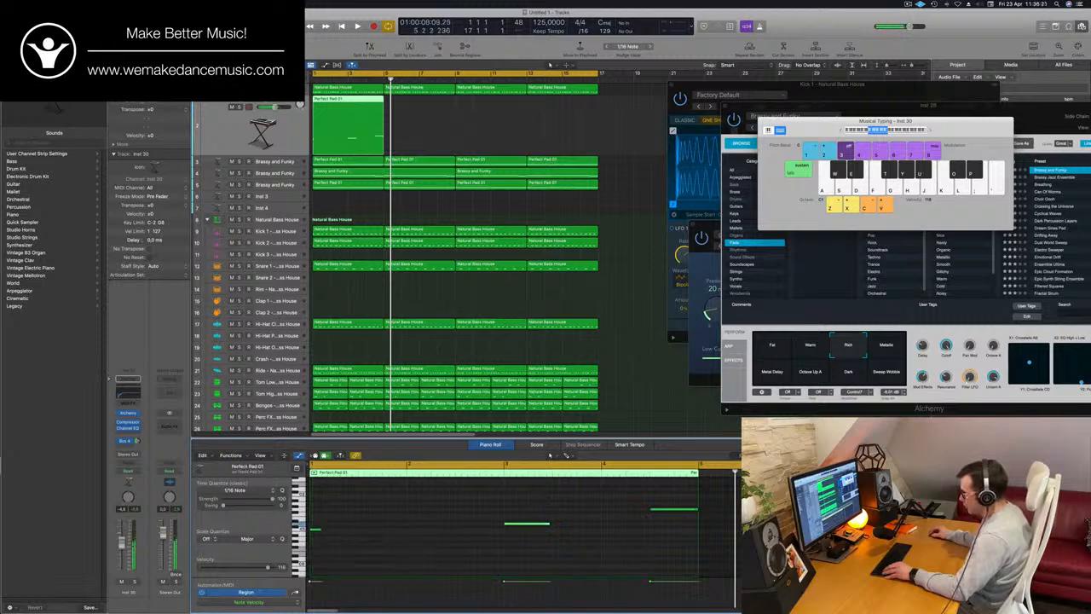
drag(539, 528, 514, 531)
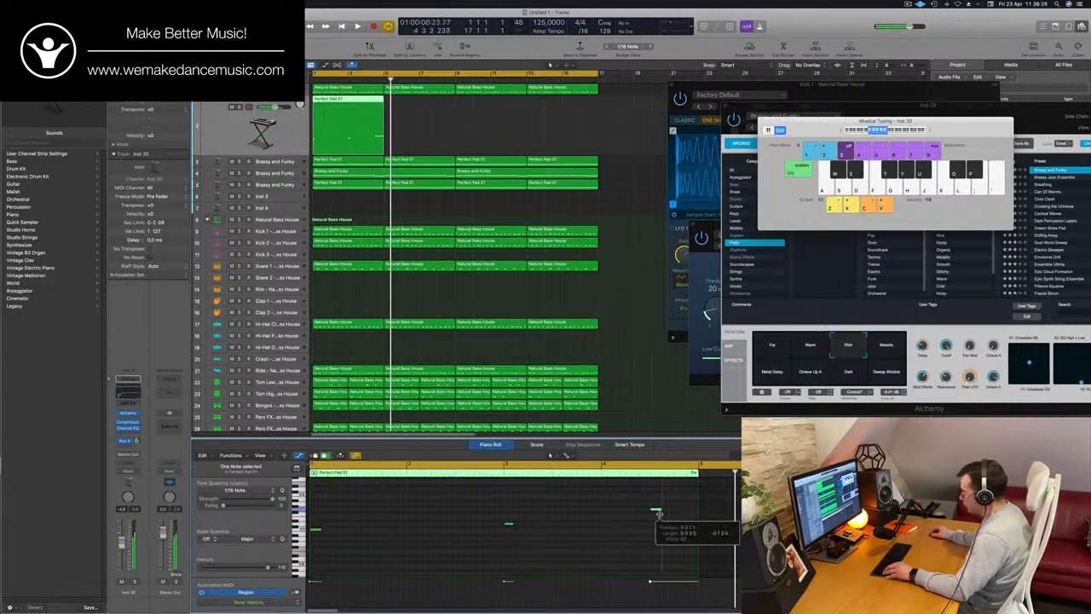
drag(657, 515, 657, 515)
Copy the first short note twice to its right on the same pitch to start a rhythmic pattern
key(super+Right)
key(super+Right)
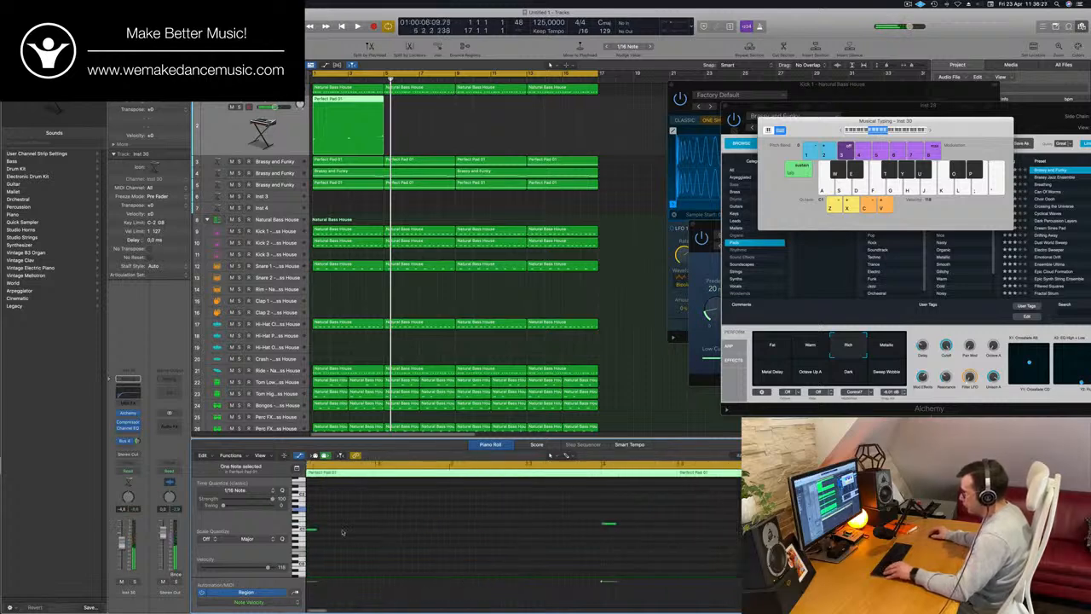
drag(317, 531, 347, 535)
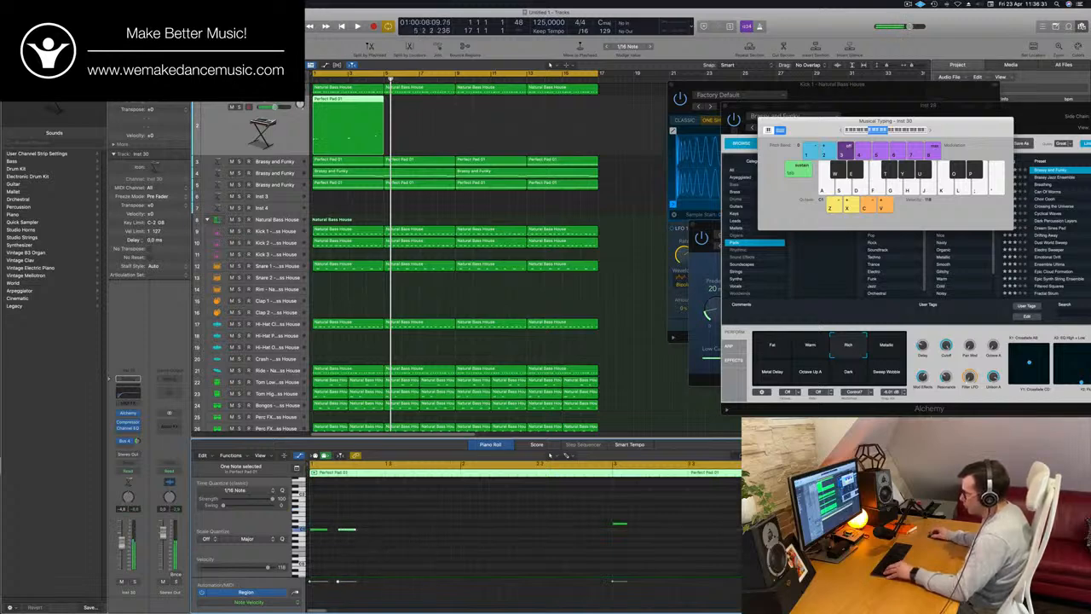
drag(379, 537, 376, 533)
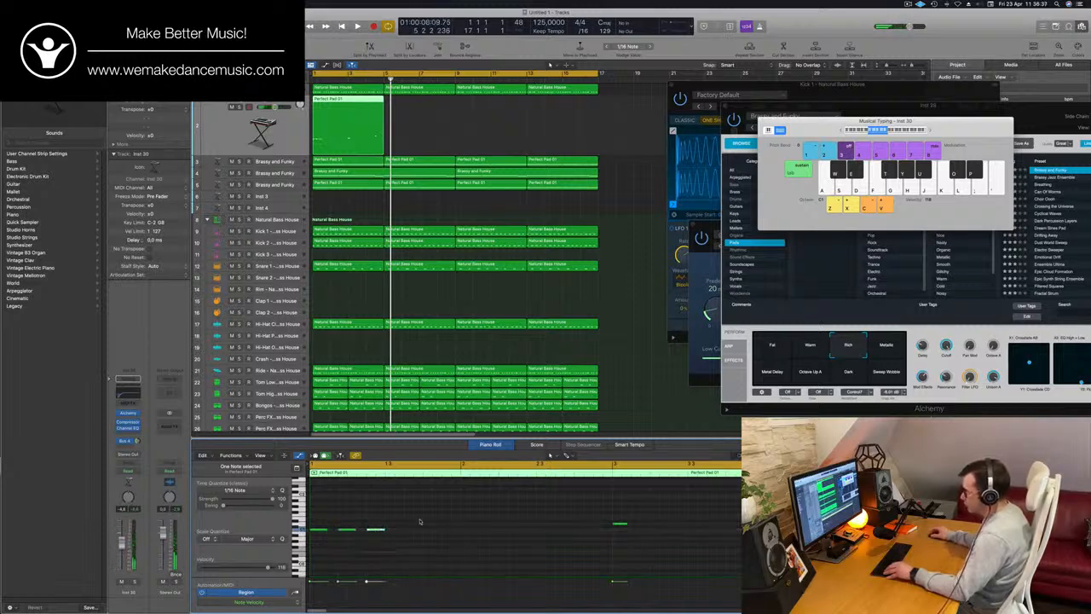
Repeat the three-note pattern across the Perfect Pad 01 region, following the pitches of the second and third chord notes
drag(317, 531, 395, 533)
scroll(458, 523, down, 1)
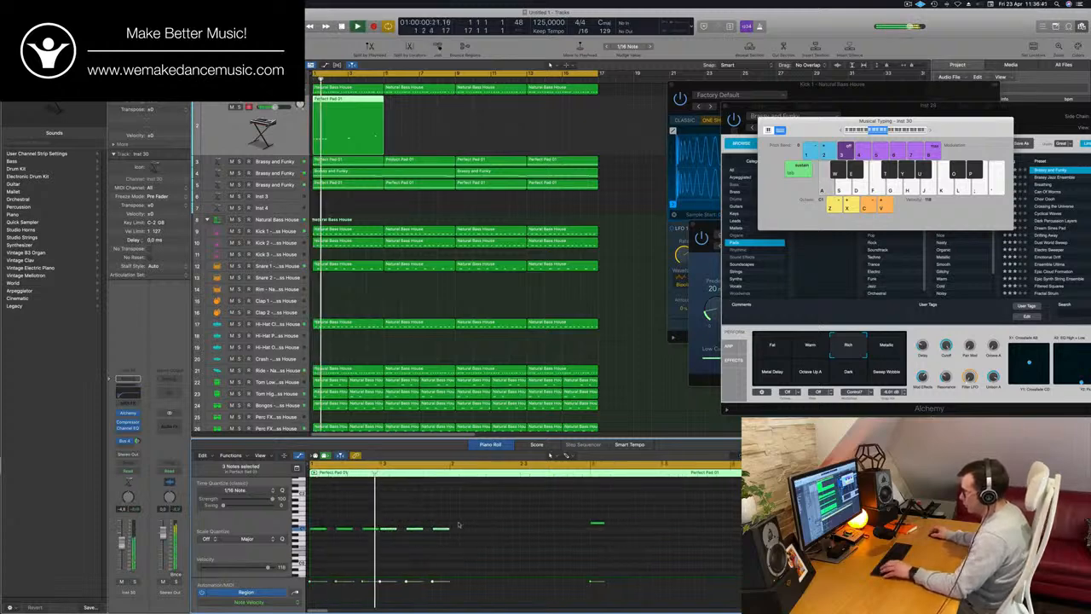
drag(492, 522, 602, 530)
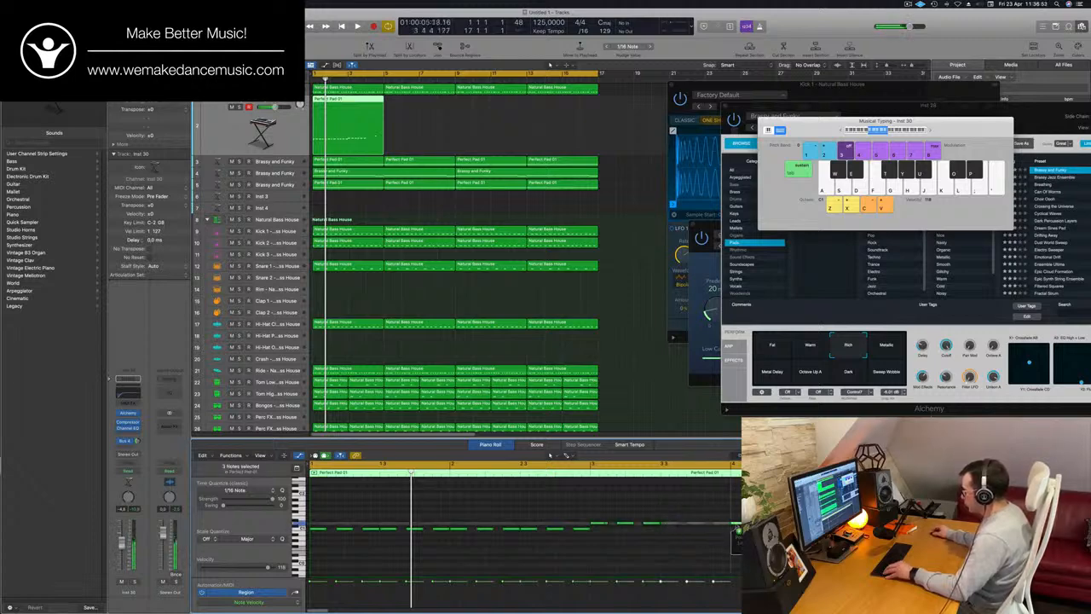
drag(807, 523, 807, 509)
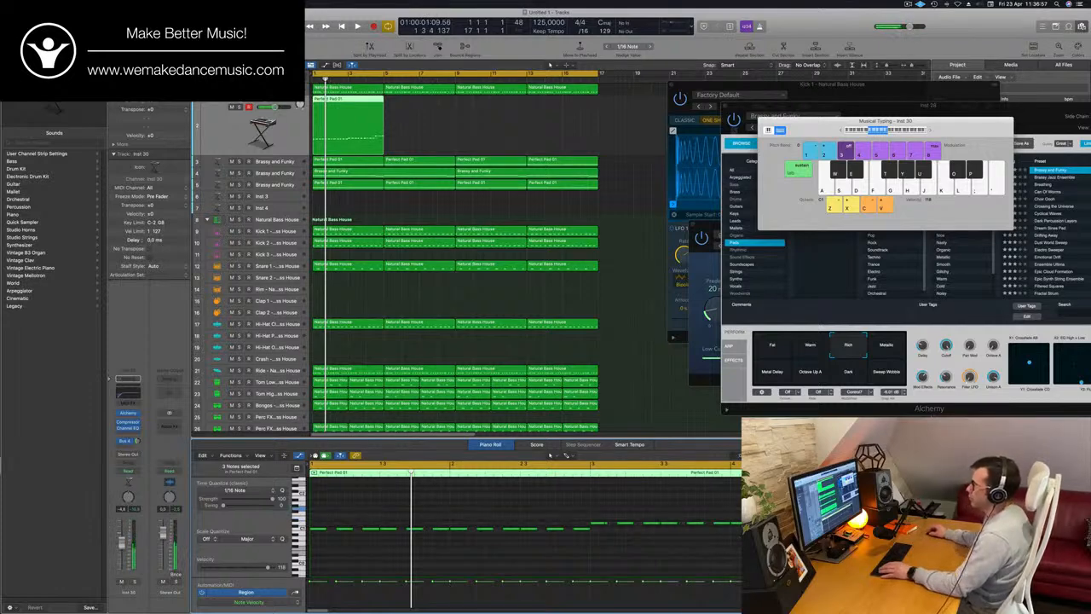
Open the Channel EQ on the new stab track and switch off its low-cut band
key(Return)
key(space)
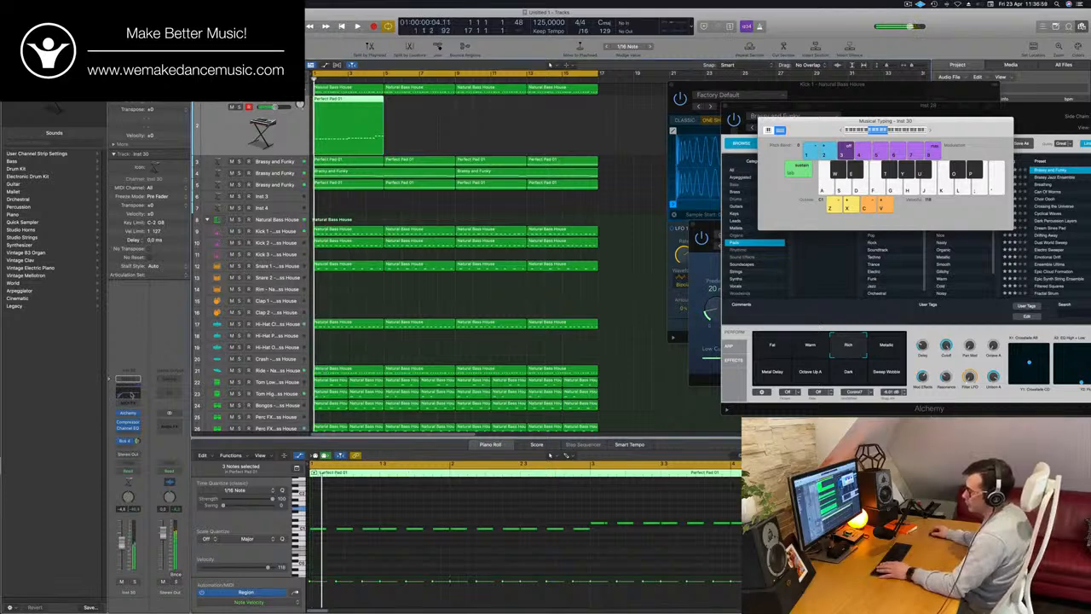
click(131, 395)
click(376, 142)
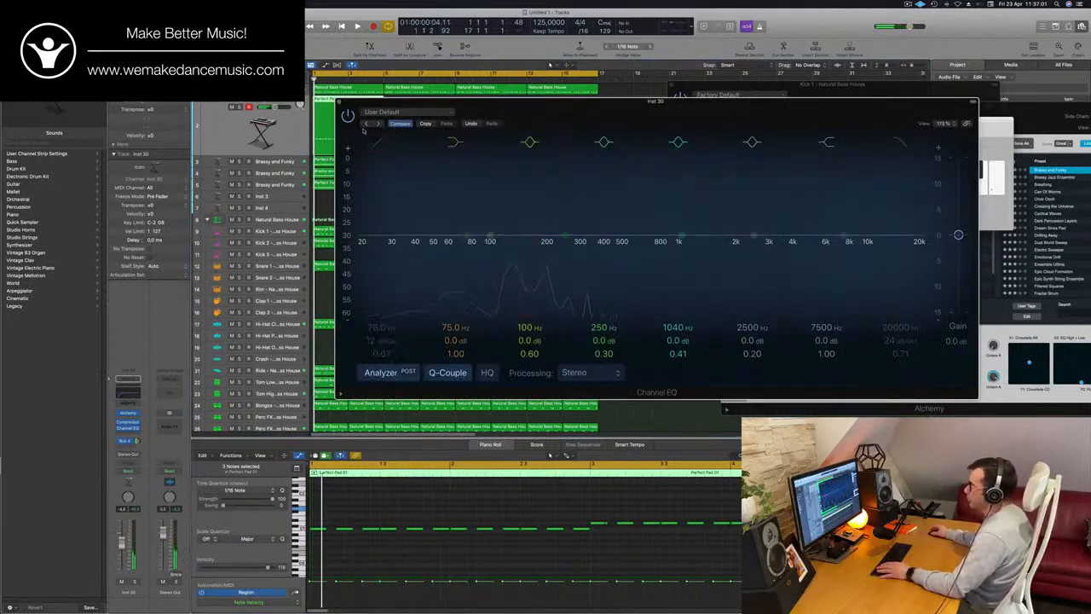
Mute the original bassline track, reselect the stab track and start playback from the beginning
click(219, 89)
key(m)
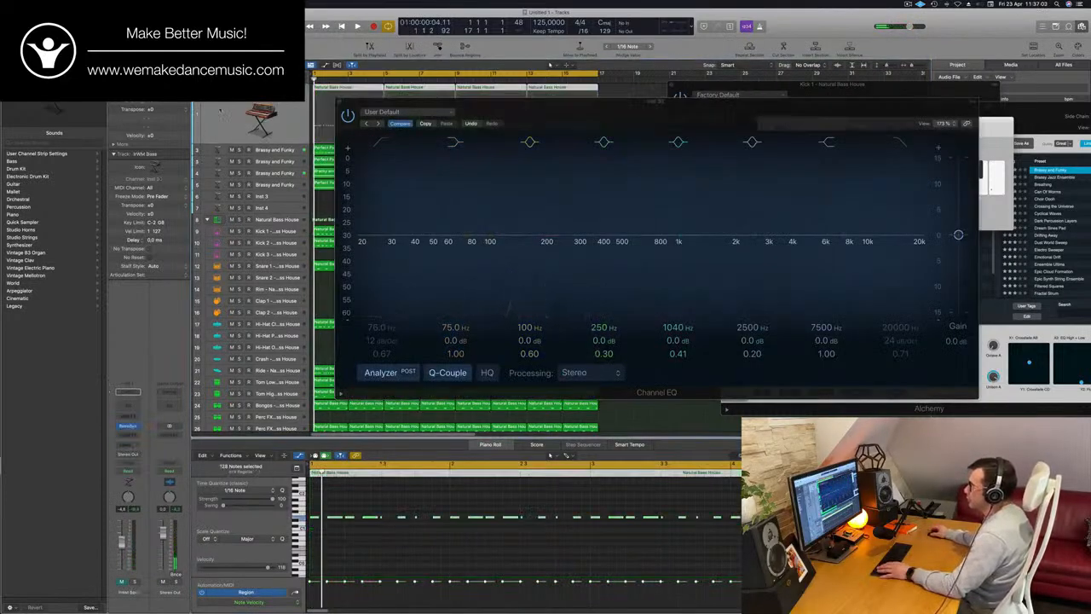
click(271, 151)
drag(597, 101, 659, 334)
key(space)
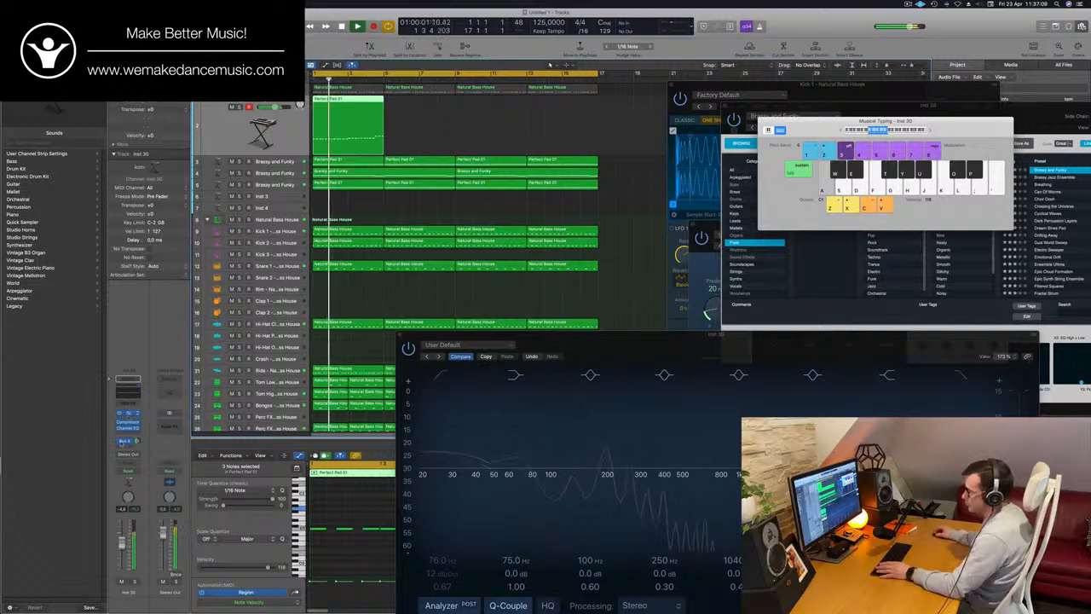
Load the 1963 Semi-Acoustic Thumb preset from Alchemy's Bass category on the stab track and raise the pitch of all its region's notes
click(128, 414)
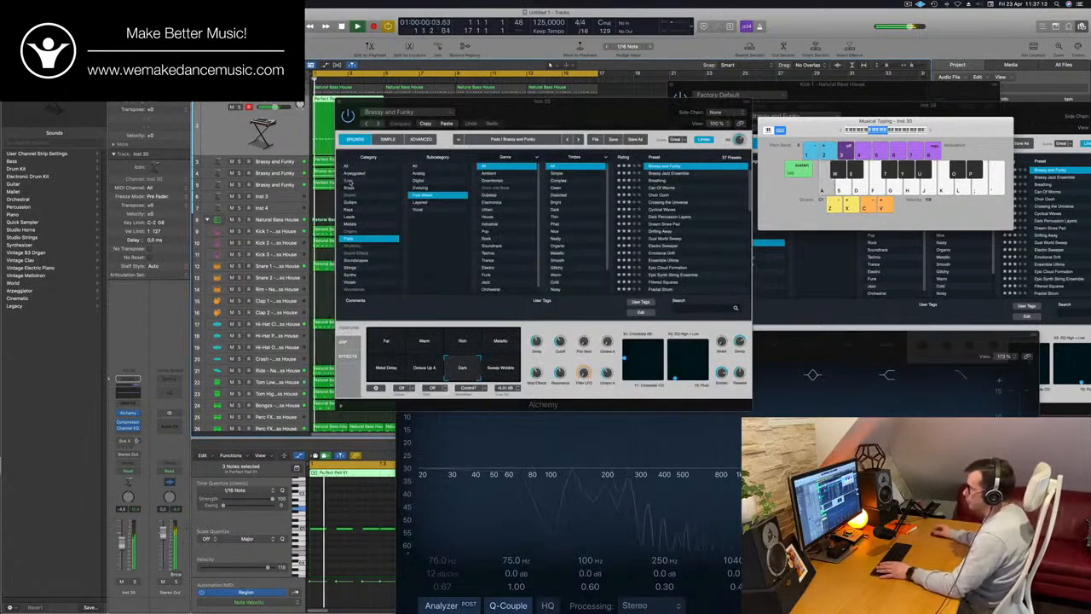
click(349, 181)
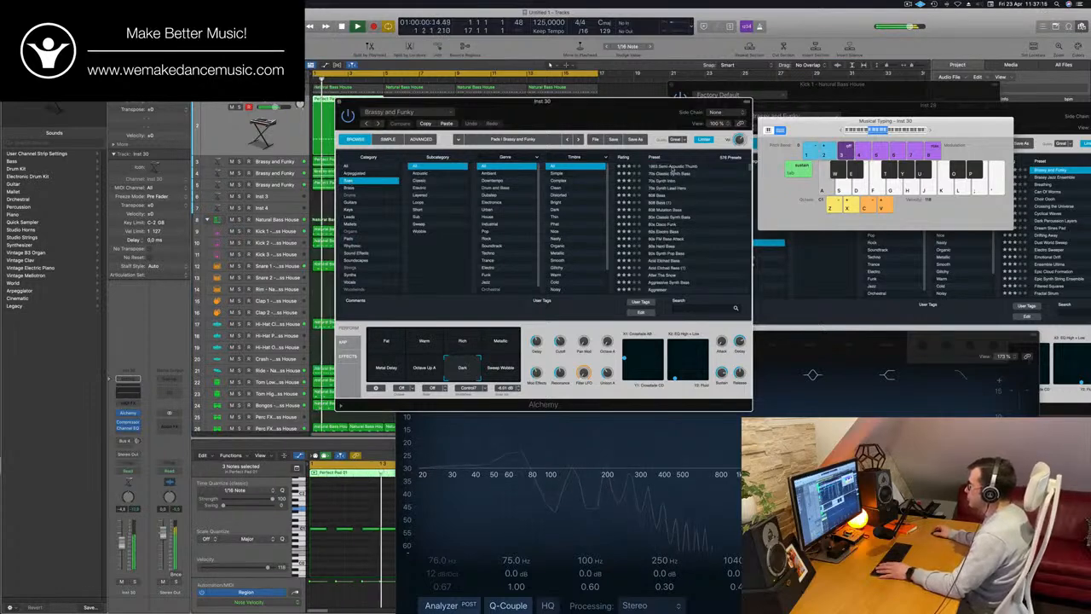
click(673, 168)
drag(544, 102, 868, 66)
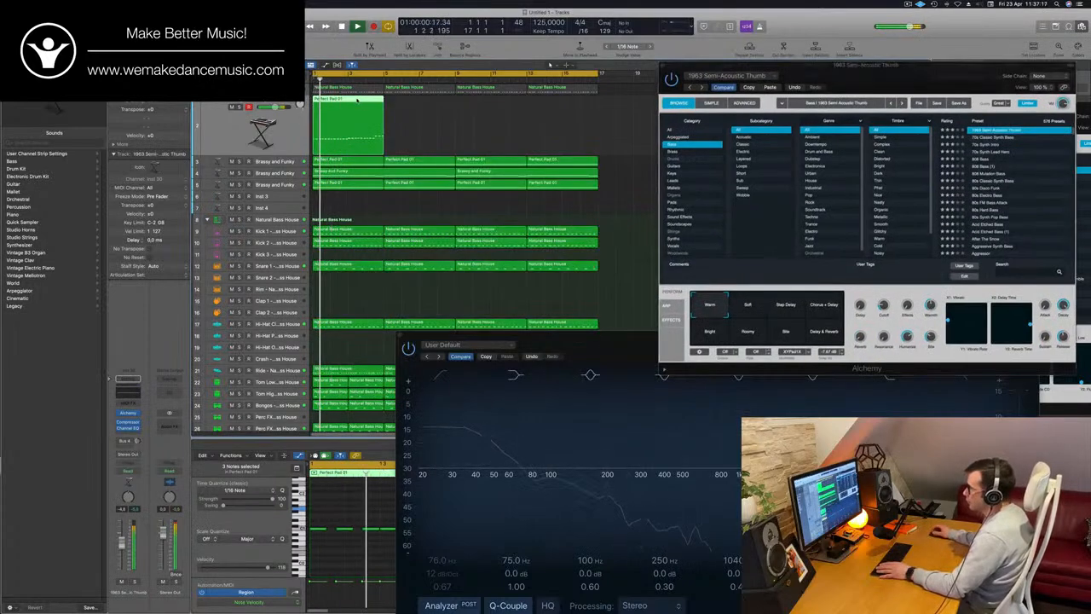
key(e)
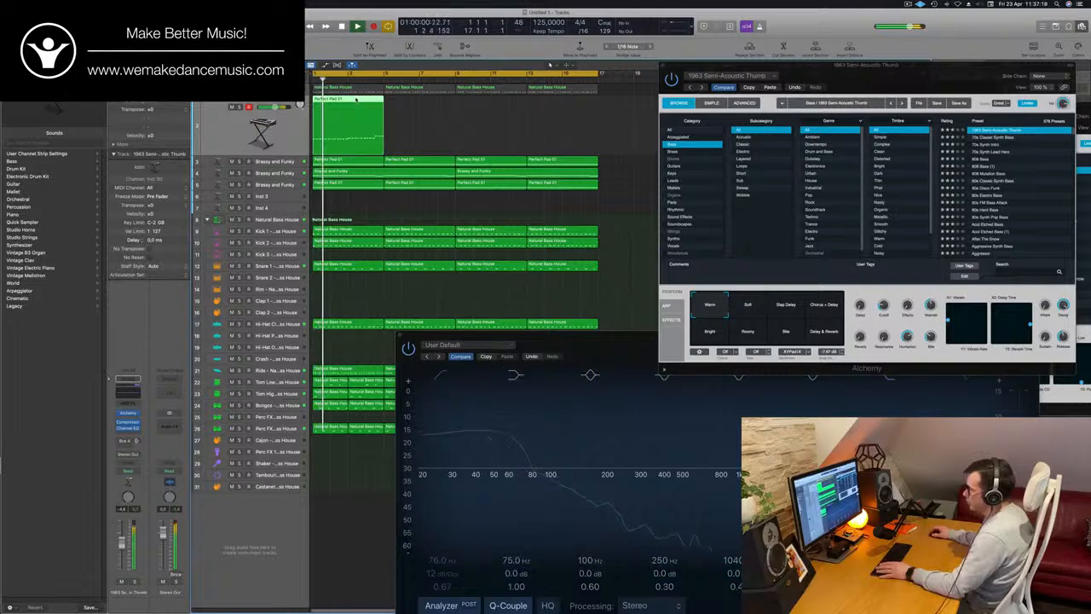
key(e)
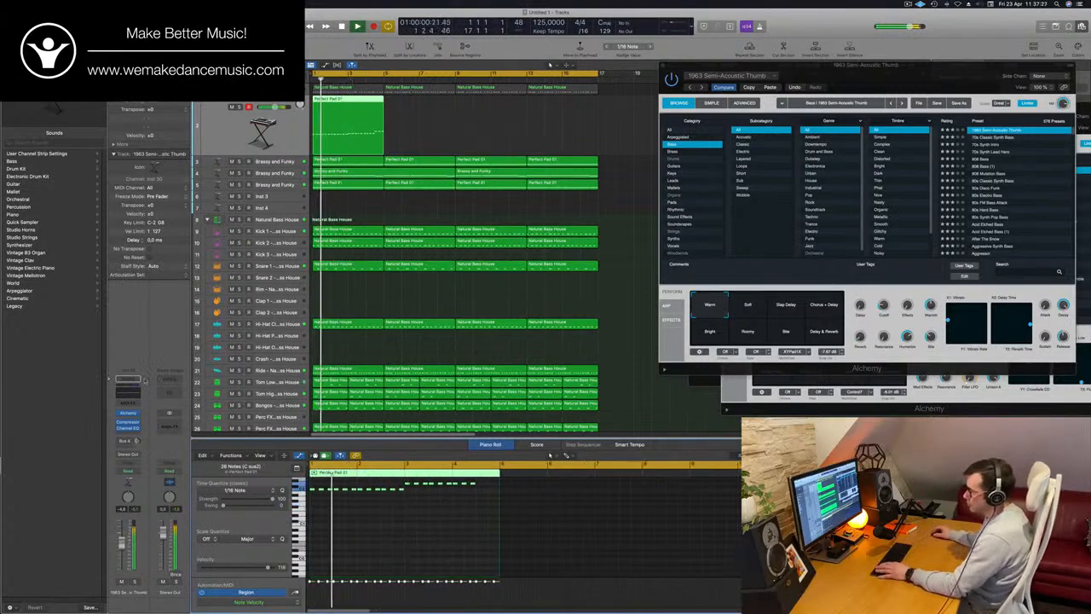
Switch the stab track's Alchemy sound to the 70s Classic Synth Bass preset
drag(873, 83, 692, 127)
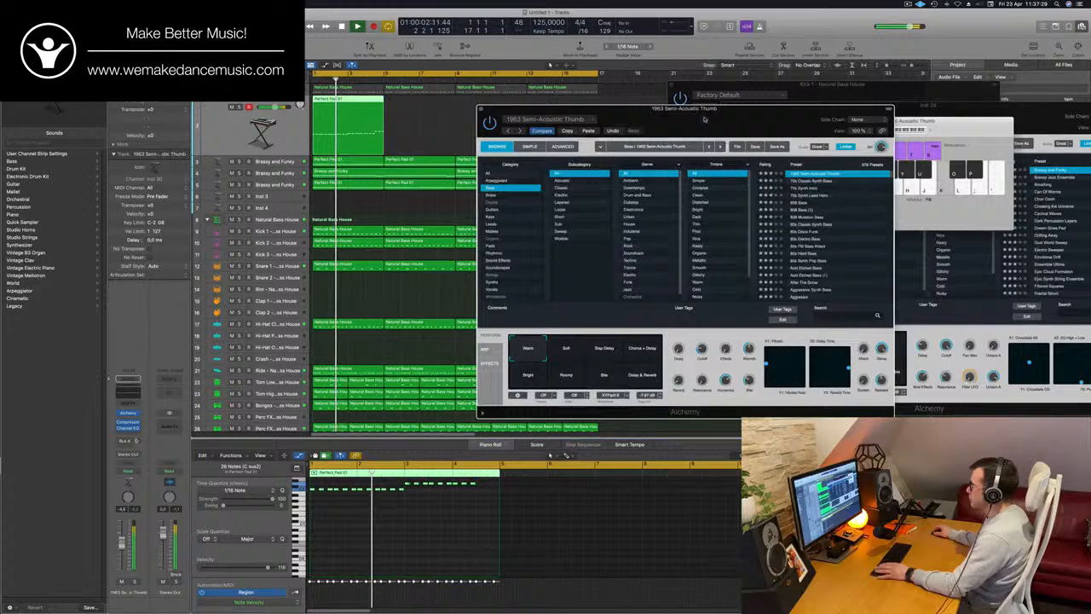
click(815, 182)
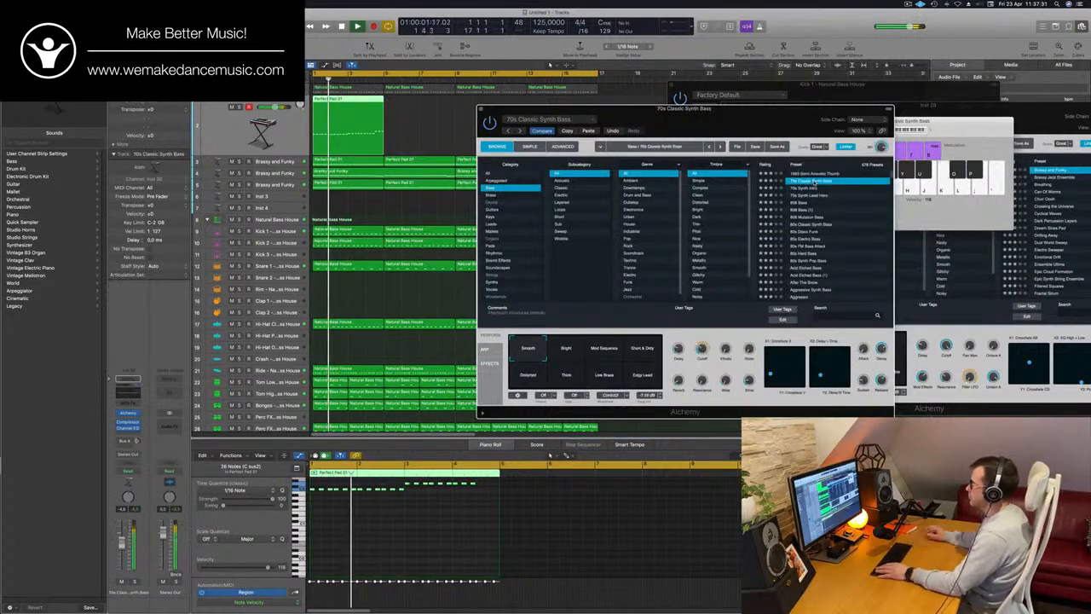
drag(733, 132, 688, 209)
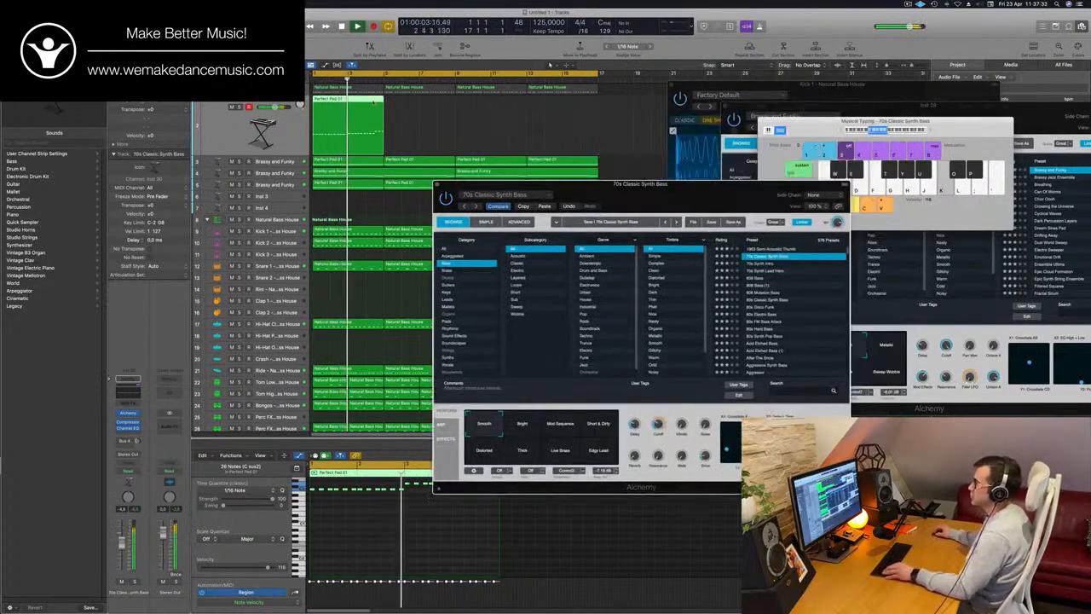
Copy the four-bar Perfect Pad 01 stab region three times along its track to fill sixteen bars, and restart playback
drag(372, 101, 497, 111)
key(space)
key(space)
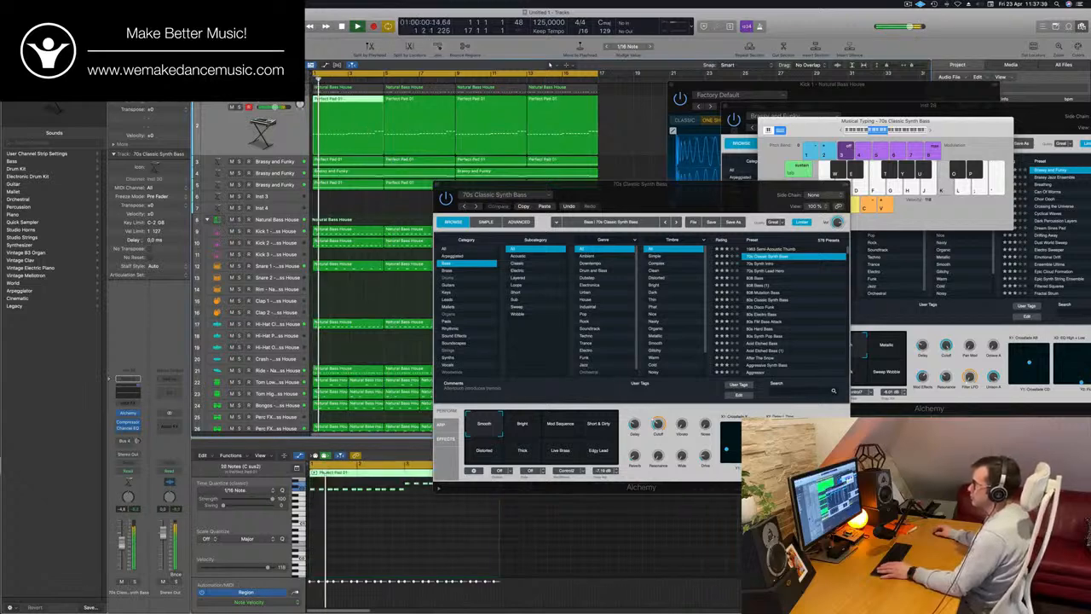
Compare the note pitches in the stab regions with those in the Perfect Pad 01 regions on the Brassy and Funky pad tracks
click(411, 137)
click(410, 160)
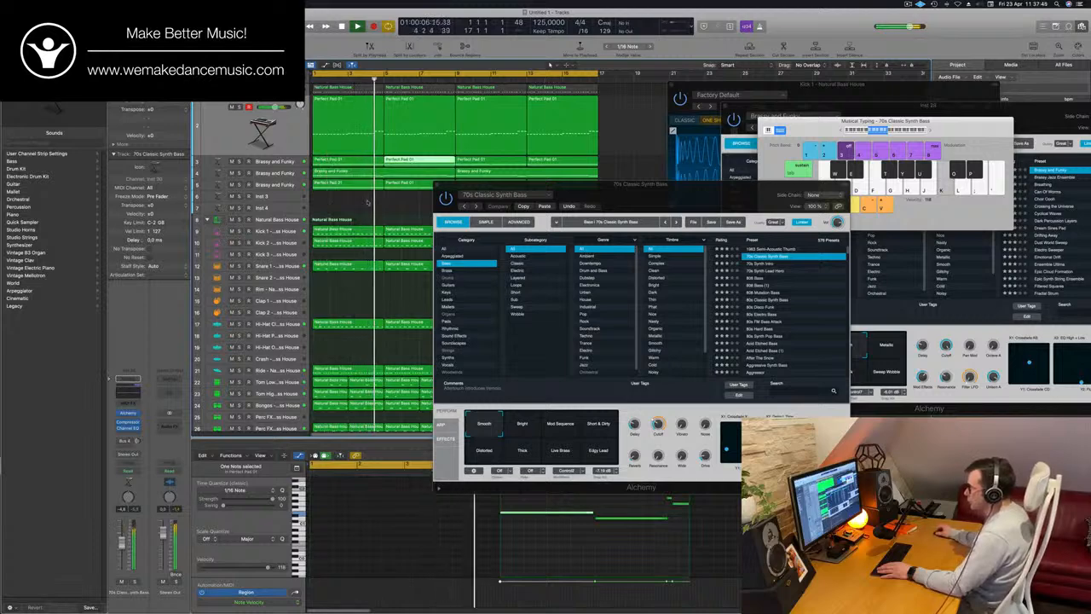
drag(368, 202, 401, 183)
key(Return)
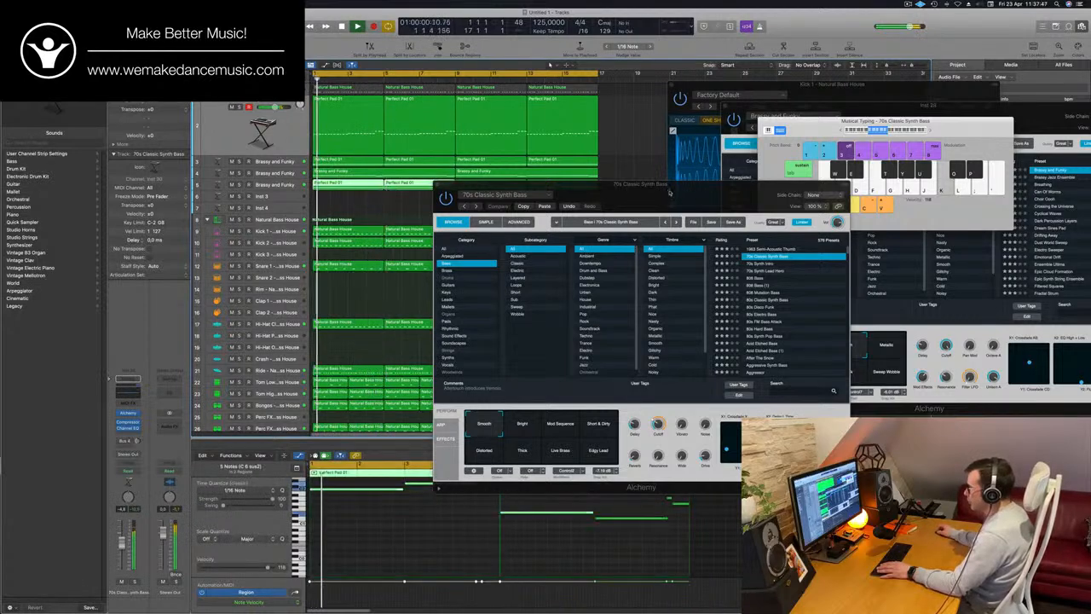
drag(670, 192, 897, 152)
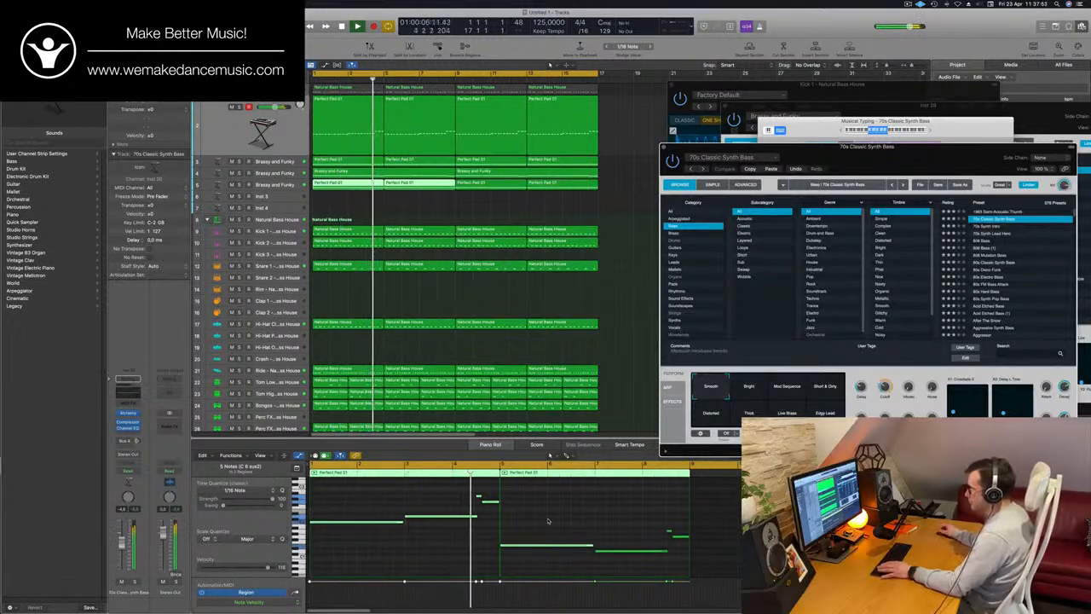
click(400, 117)
key(Return)
click(371, 133)
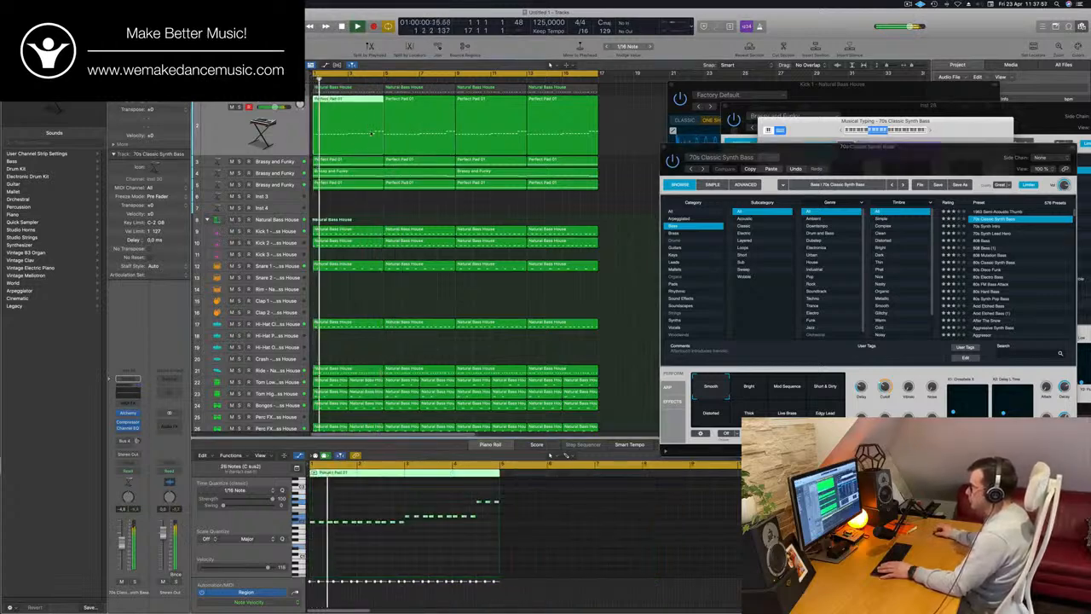
click(366, 161)
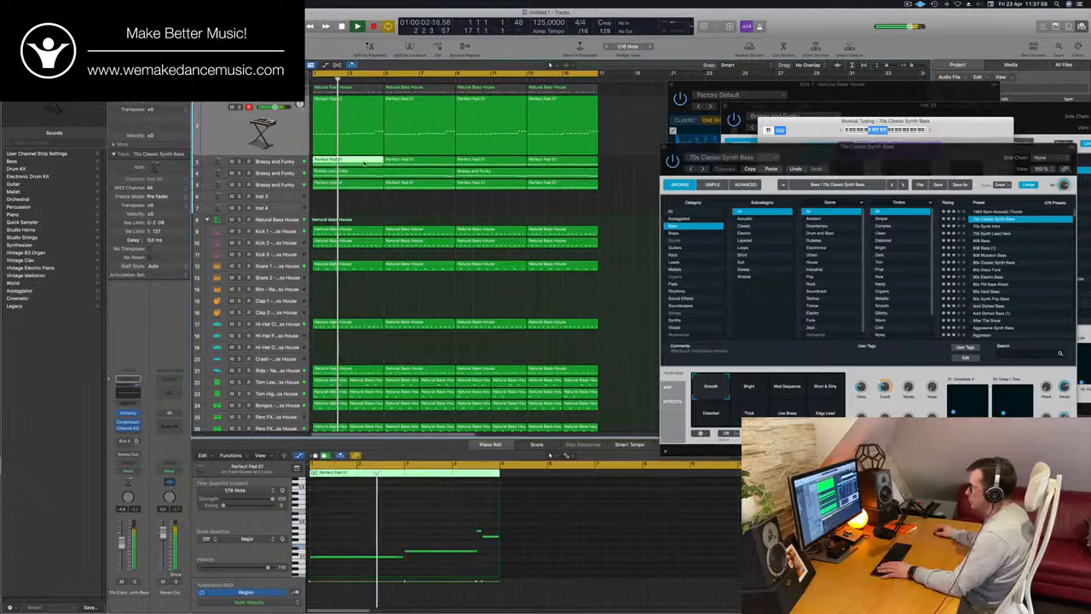
drag(612, 162, 366, 161)
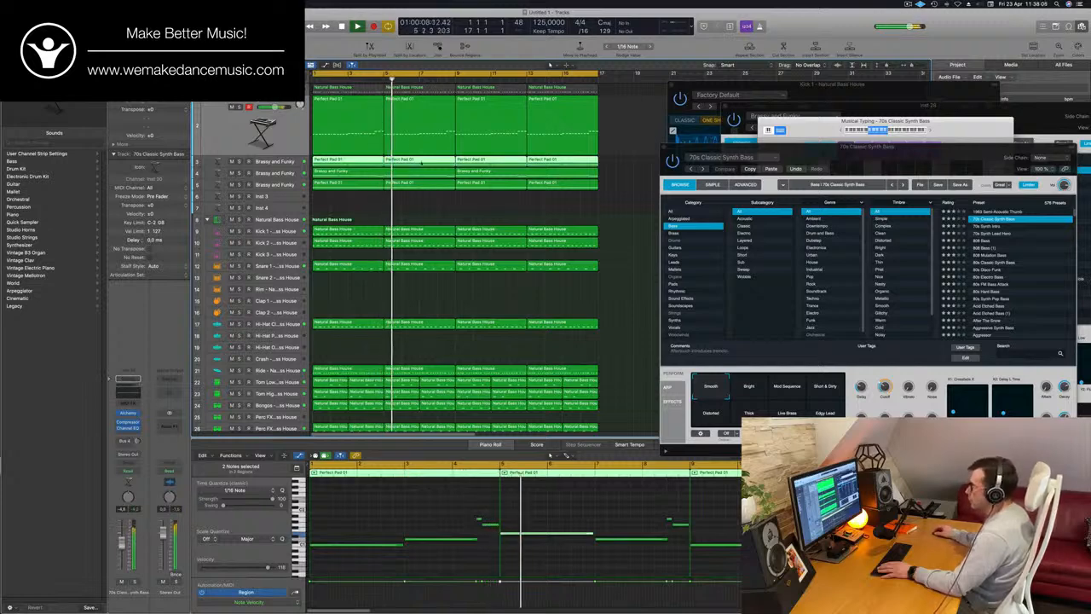
Raise the pitch of the first chord's repeated notes in the second stab region to follow the pad progression, and play it back
click(423, 140)
key(space)
drag(470, 489, 591, 526)
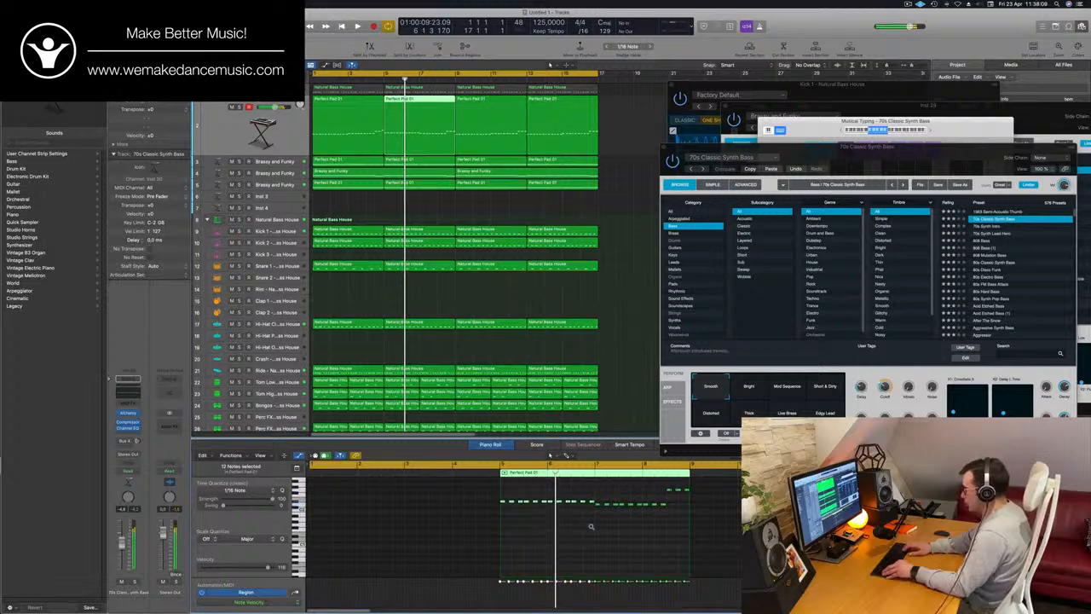
key(Return)
key(space)
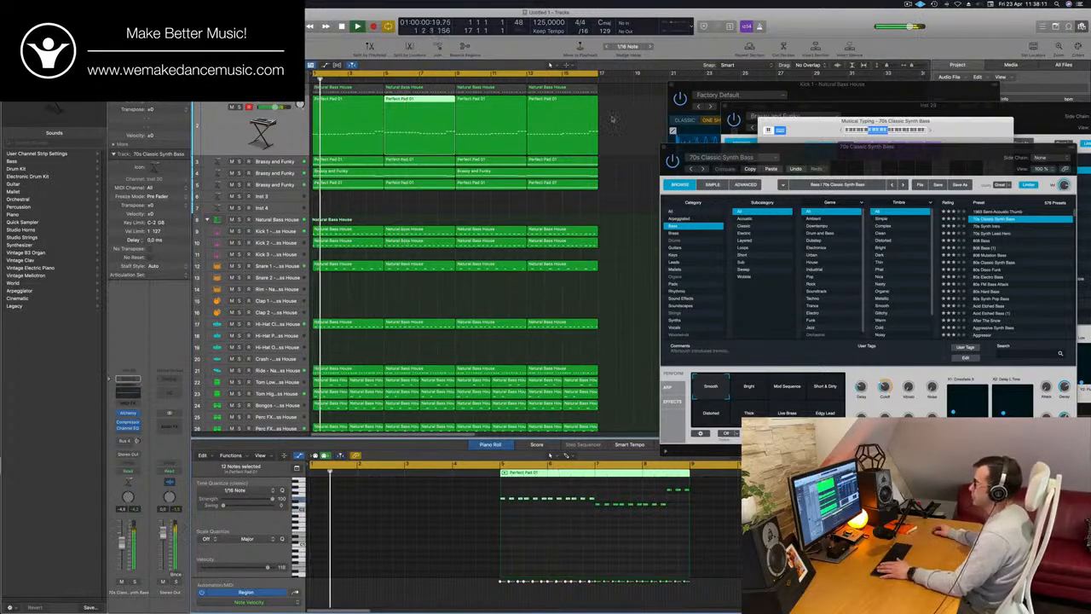
Delete the third and fourth stab regions and join the first two into one eight-bar region
click(508, 128)
key(BackSpace)
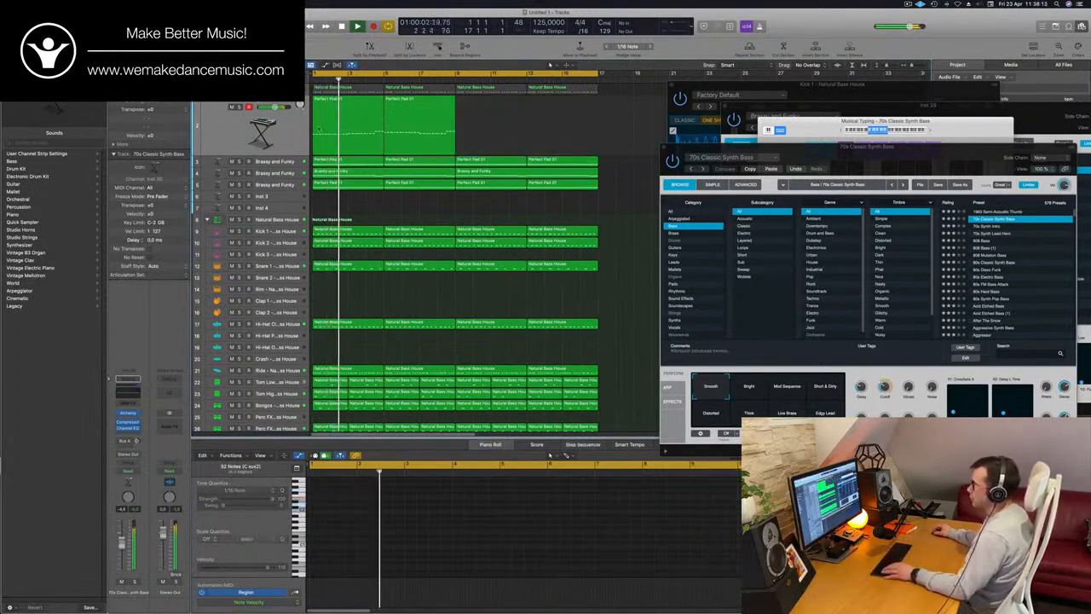
drag(492, 126, 314, 126)
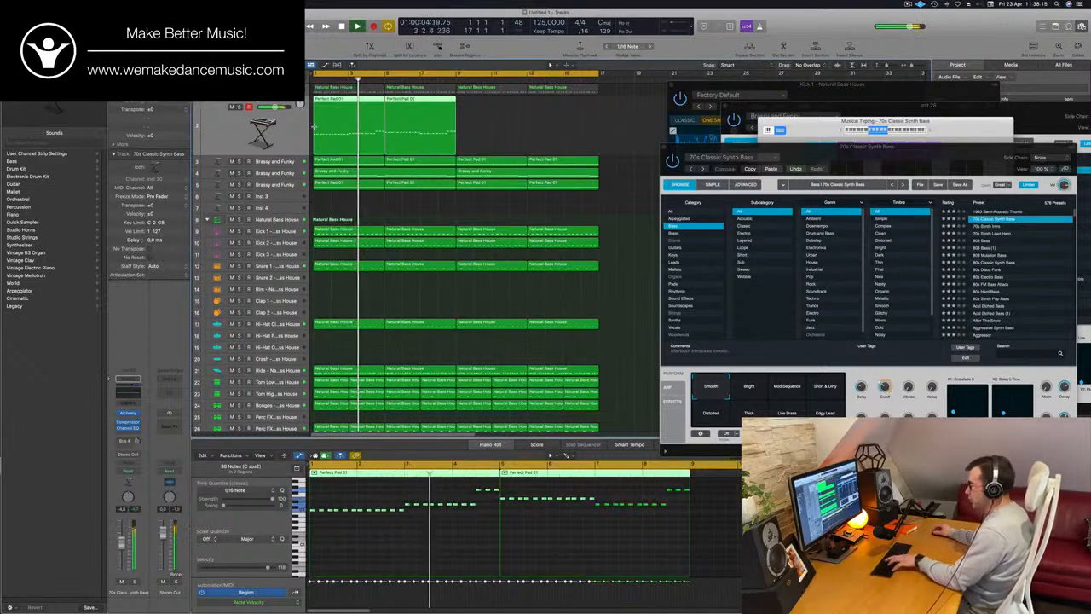
key(super+j)
key(super+l)
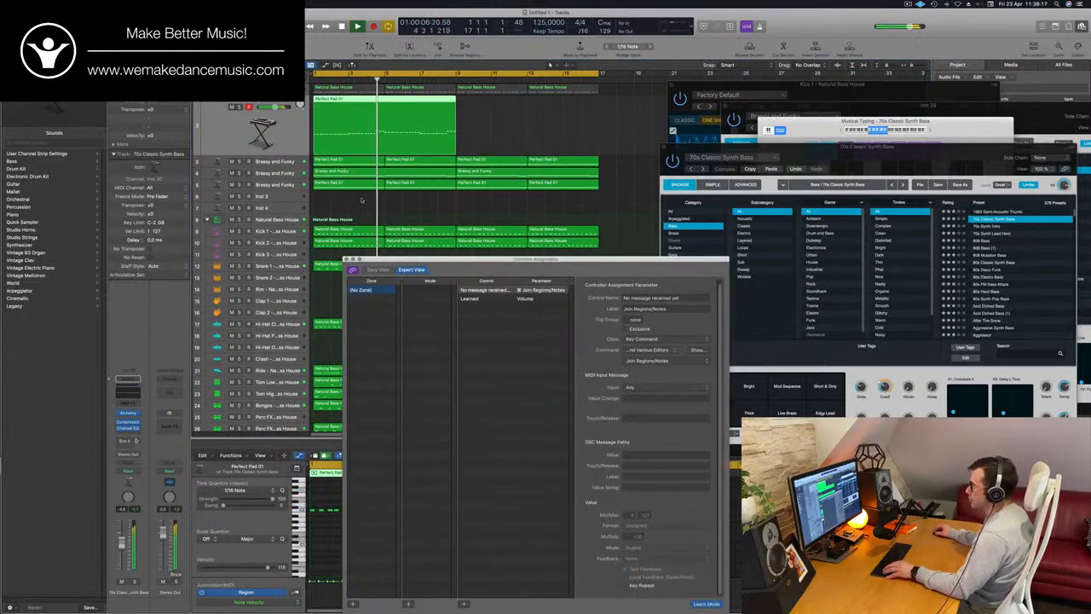
Join the first two Perfect Pad 01 regions on the lowest Brassy and Funky track and close the Controller Assignments window
drag(362, 201, 399, 192)
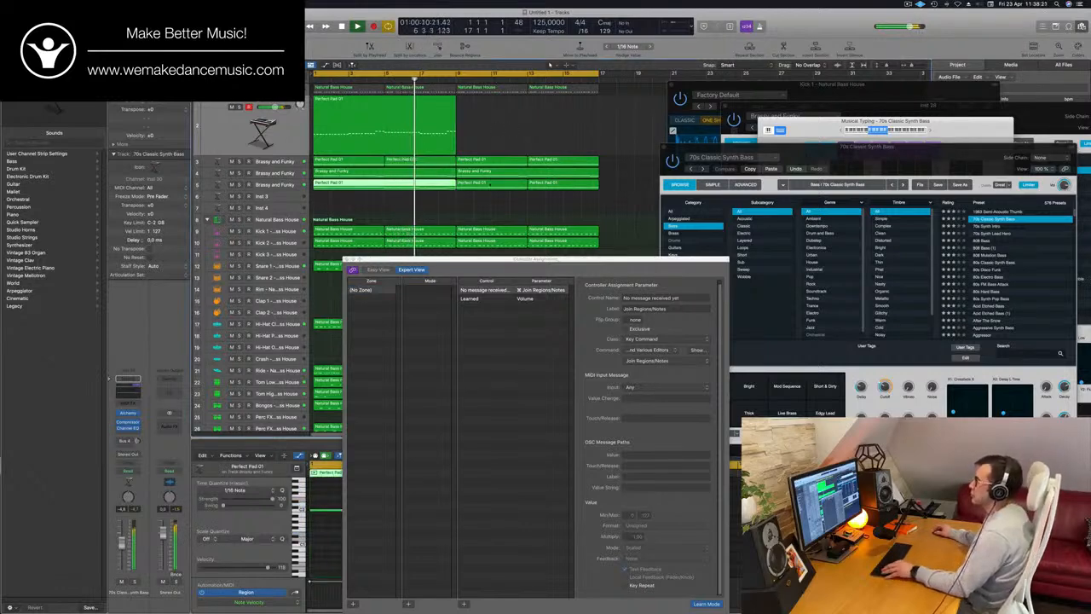
drag(564, 265, 614, 253)
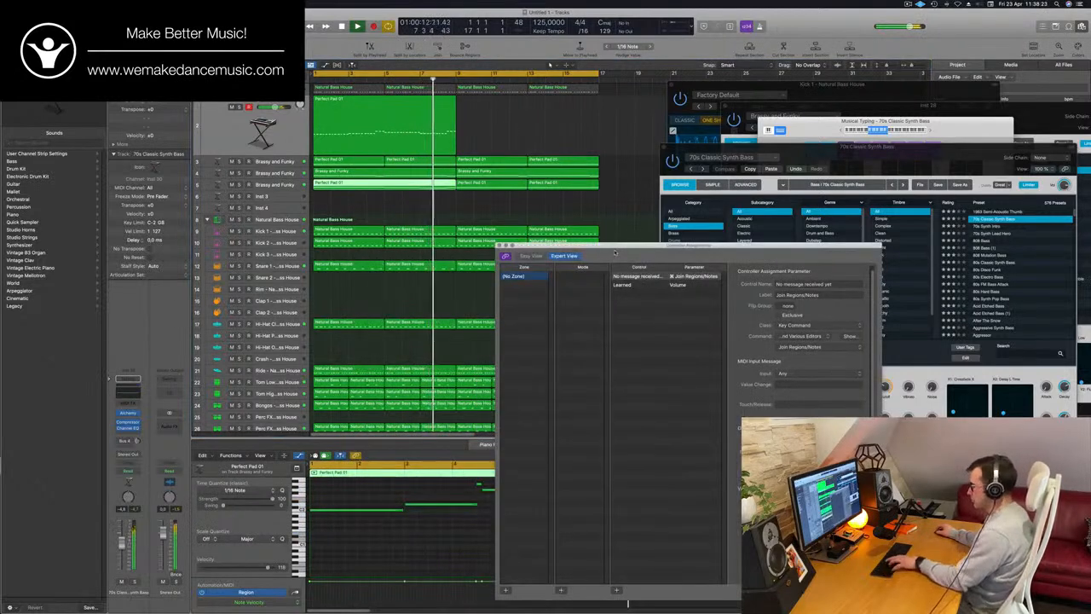
click(500, 246)
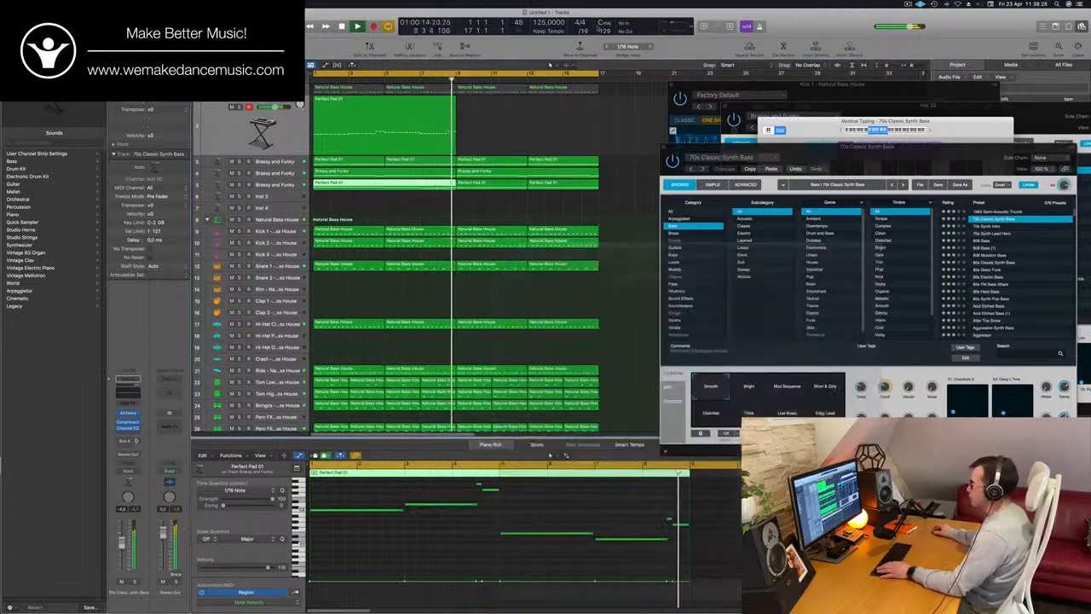
Copy the joined eight-bar stab region to bar 9 on the same track
click(378, 114)
drag(378, 116, 526, 124)
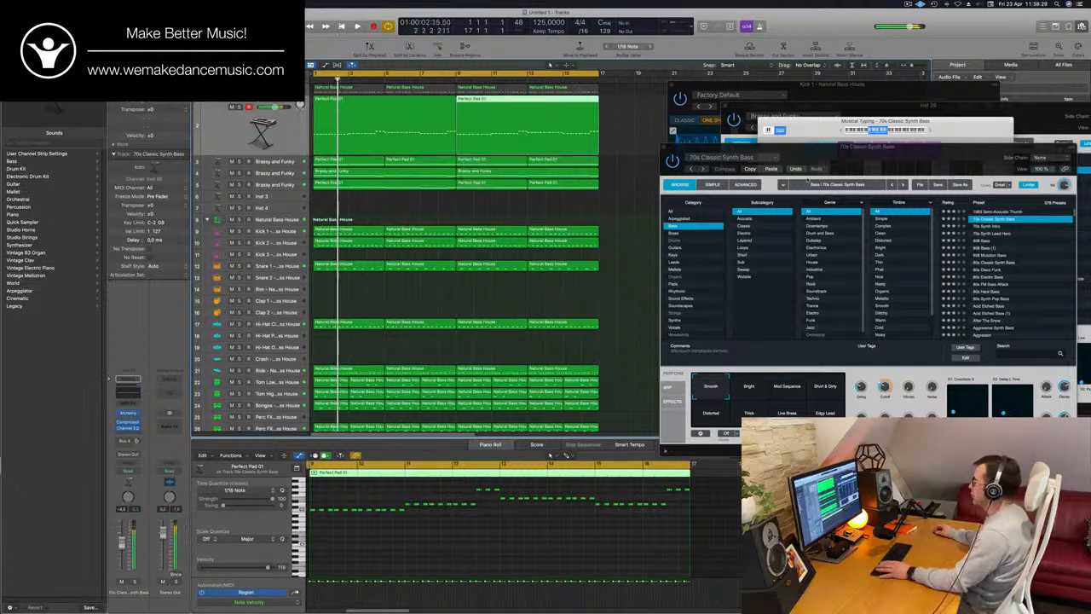
Adjust the Cutoff of the 70s Classic Synth Bass sound in Alchemy while the loop plays
drag(819, 146, 614, 133)
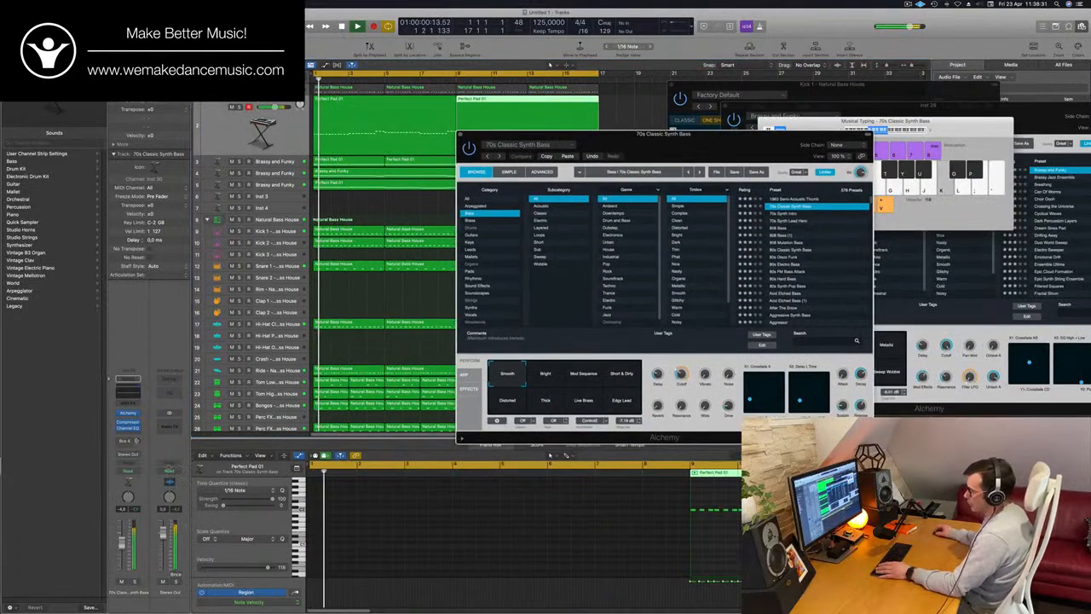
drag(680, 373, 681, 401)
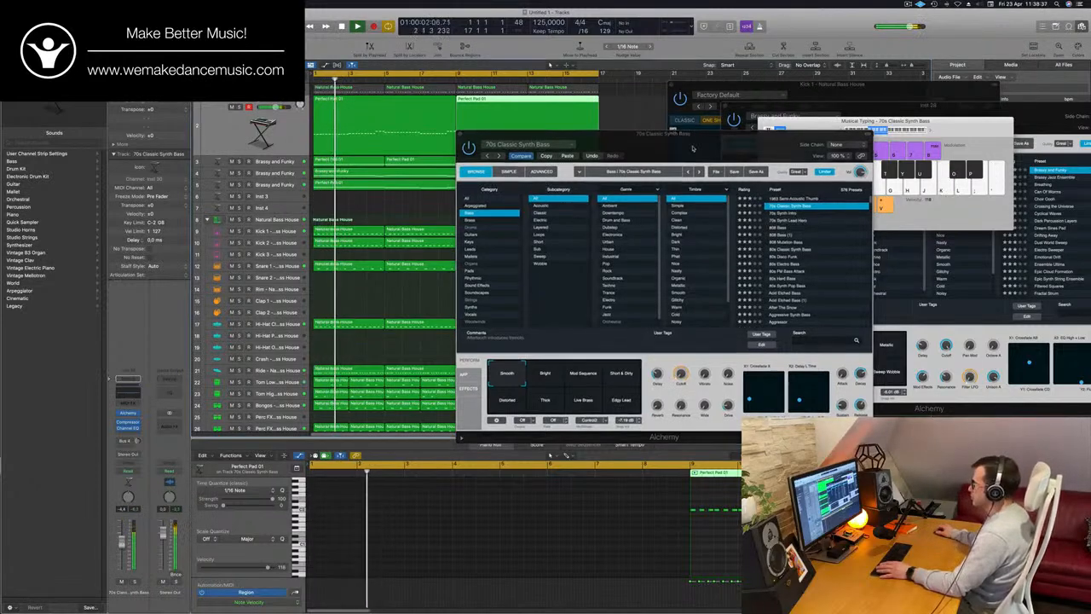
drag(692, 150, 679, 152)
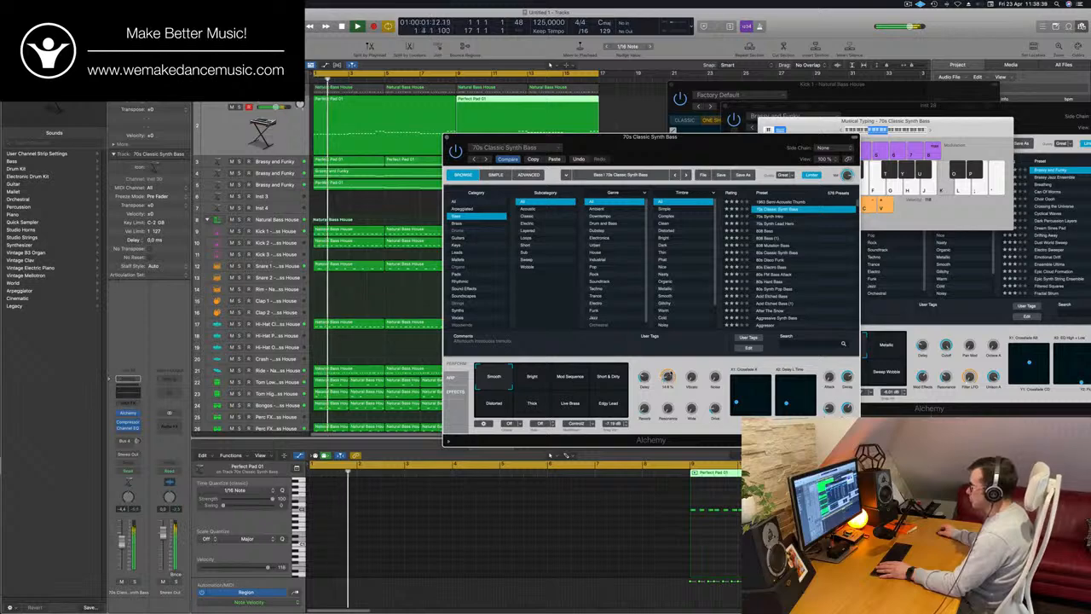
drag(655, 137, 726, 112)
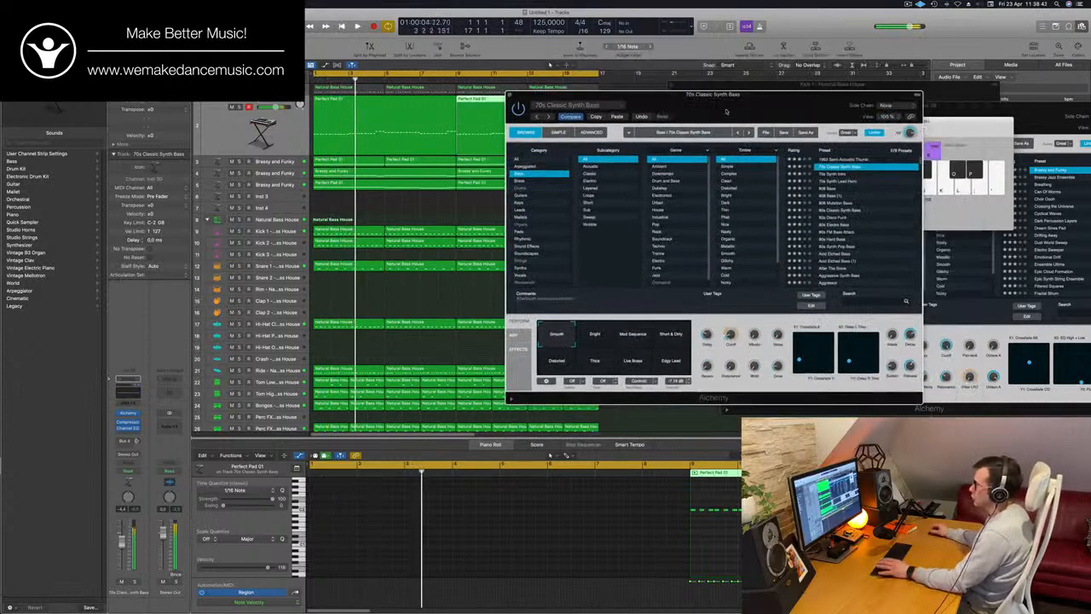
Audition the 70s Classic Synth Bass performance variations from Bright through Edgy Lead during playback, finishing on Smooth
click(602, 336)
click(632, 336)
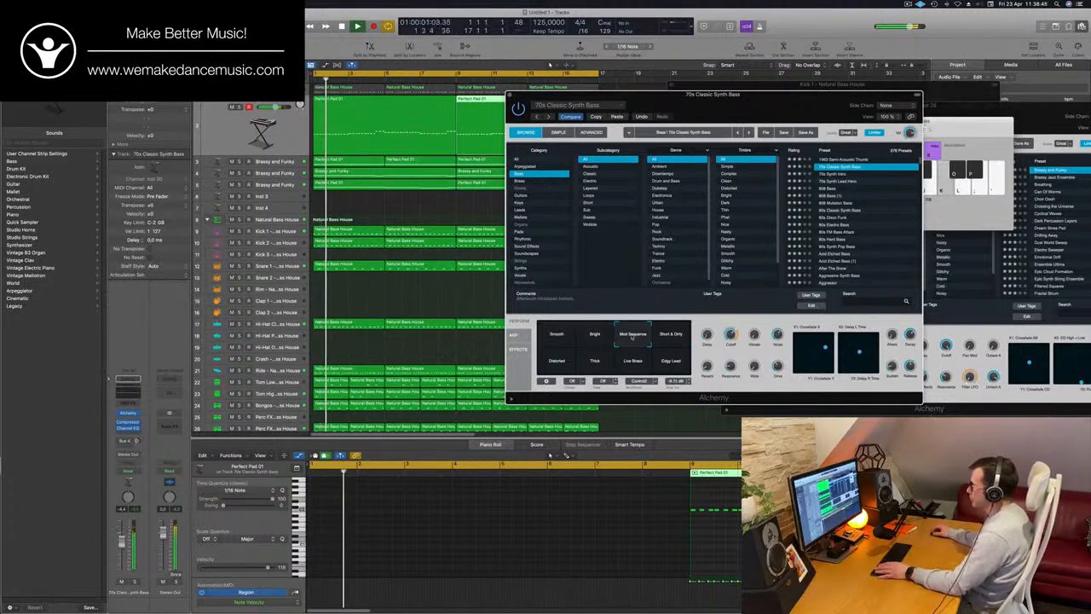
click(671, 335)
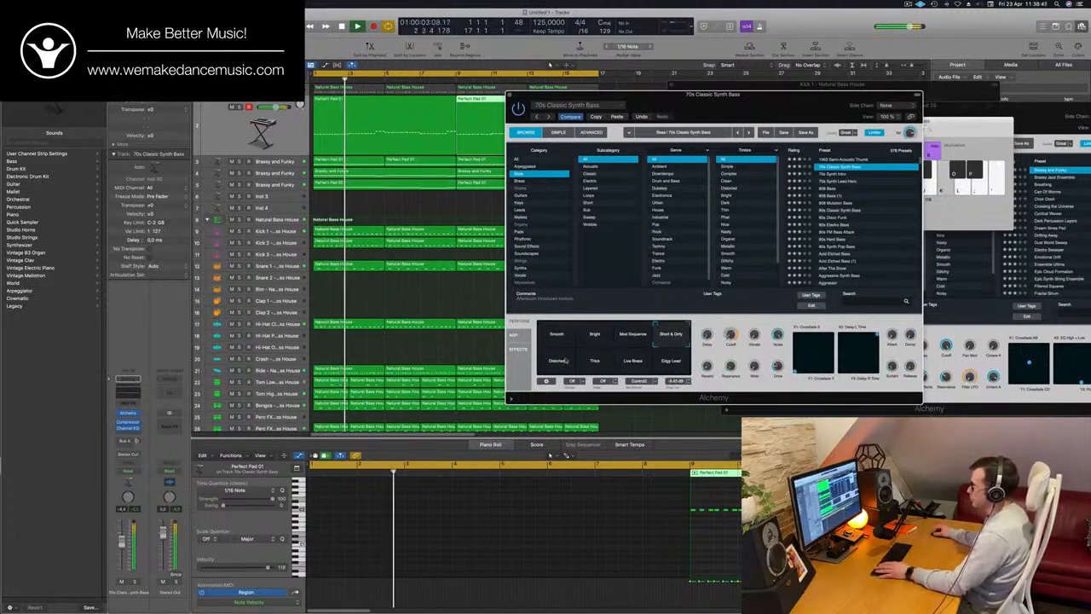
click(592, 362)
click(633, 361)
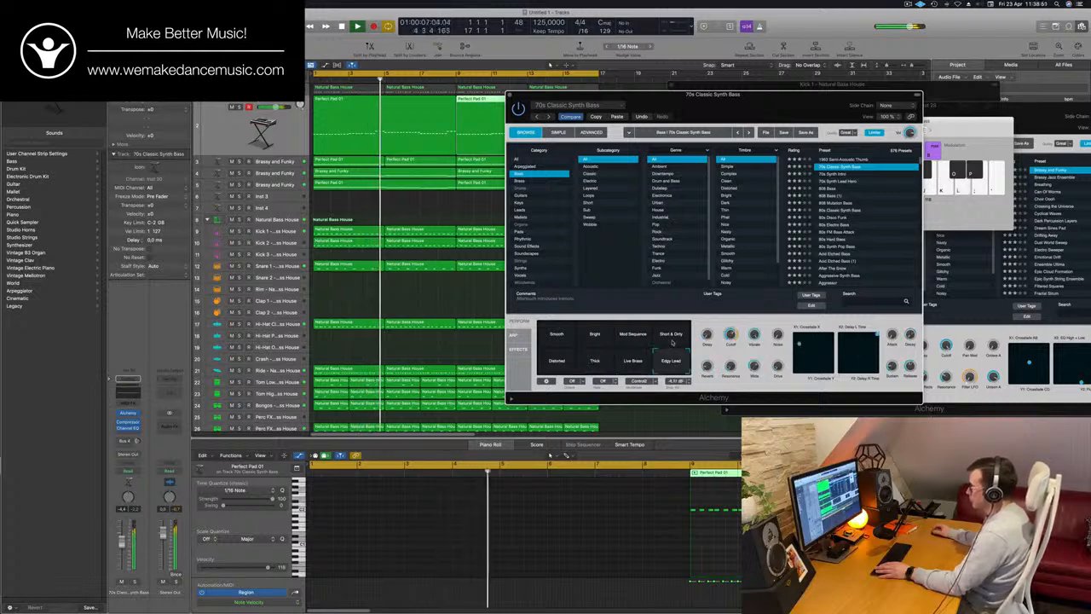
click(569, 341)
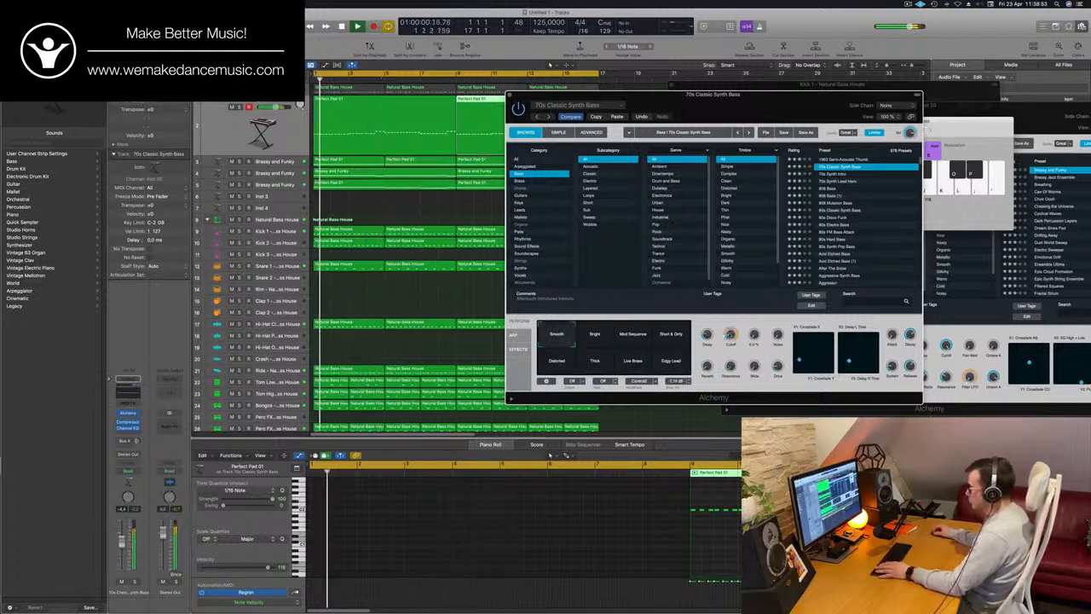
drag(682, 94, 624, 101)
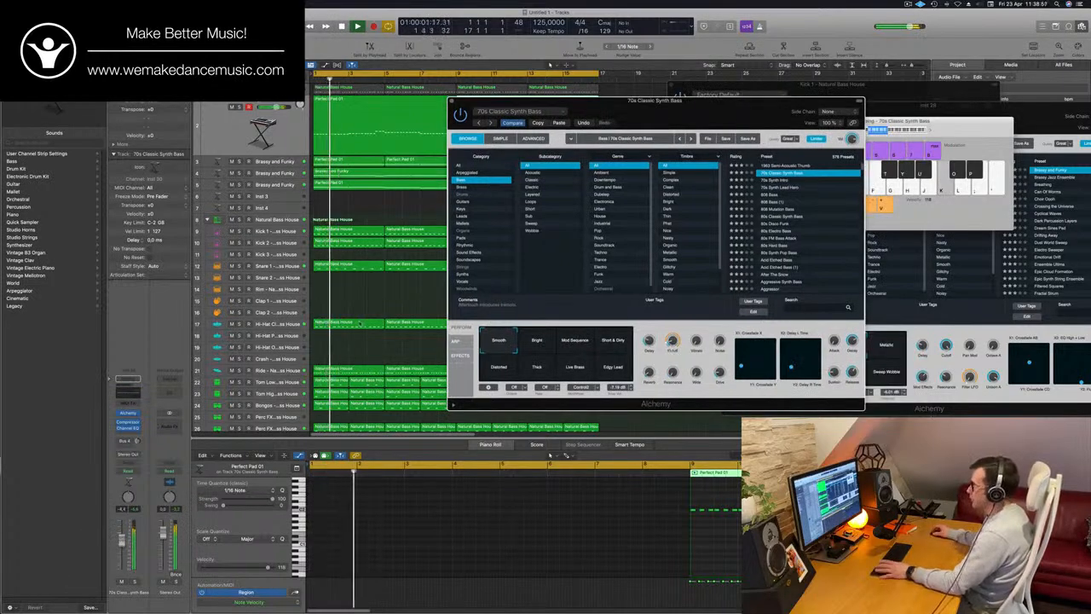
drag(683, 111, 554, 139)
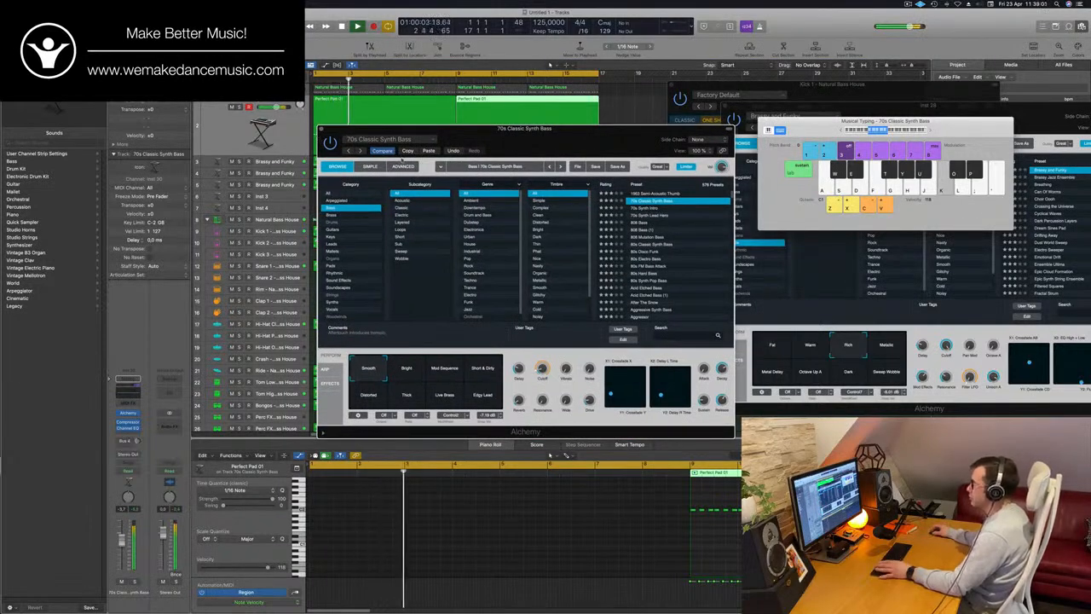
drag(409, 131, 640, 185)
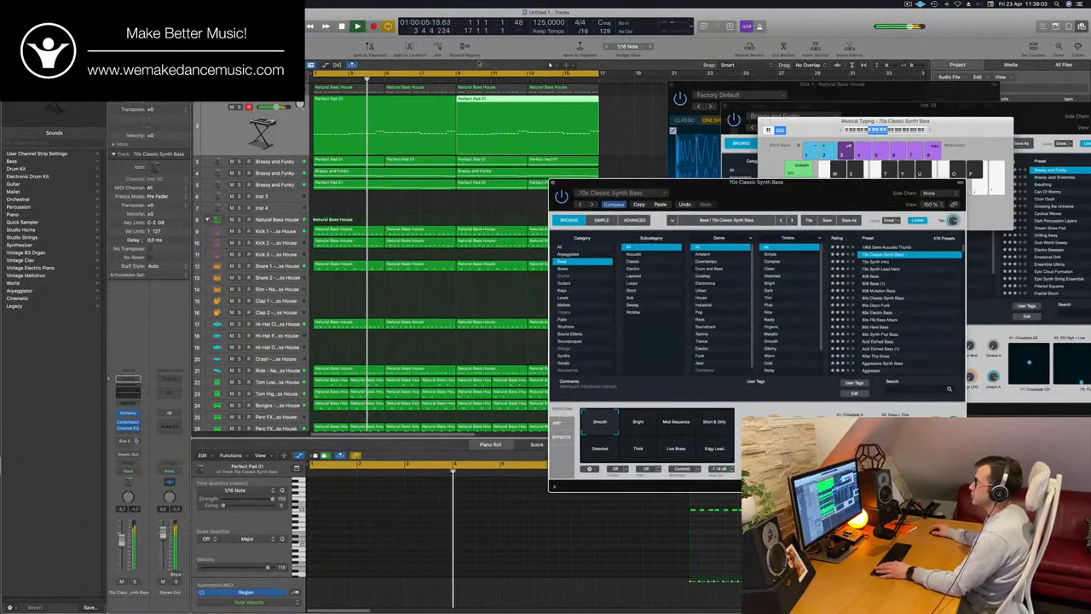
drag(805, 196, 776, 203)
scroll(497, 181, down, 4)
scroll(496, 180, up, 1)
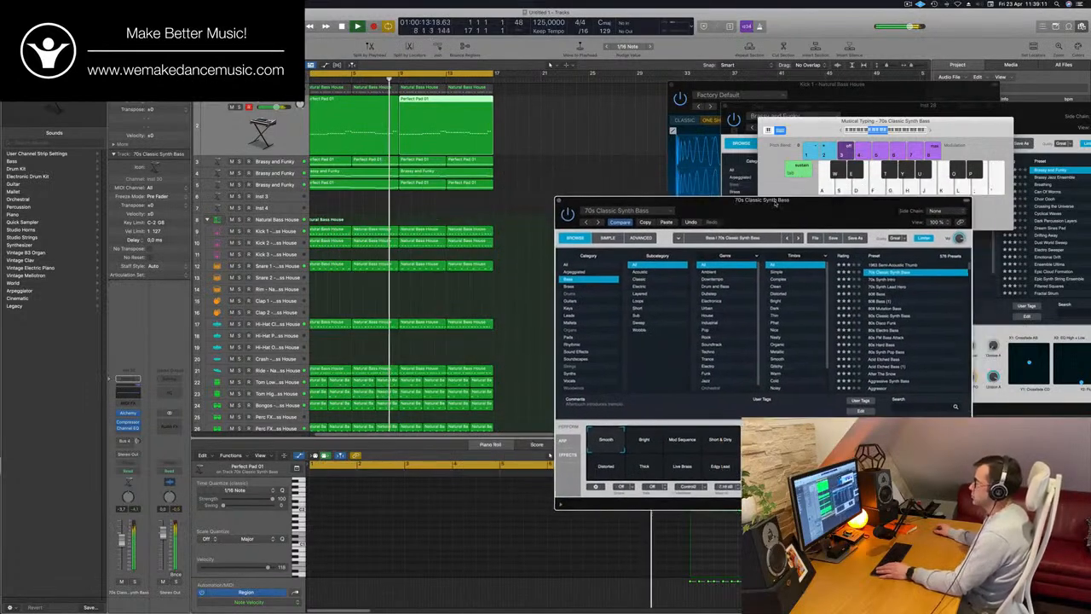
scroll(478, 189, up, 2)
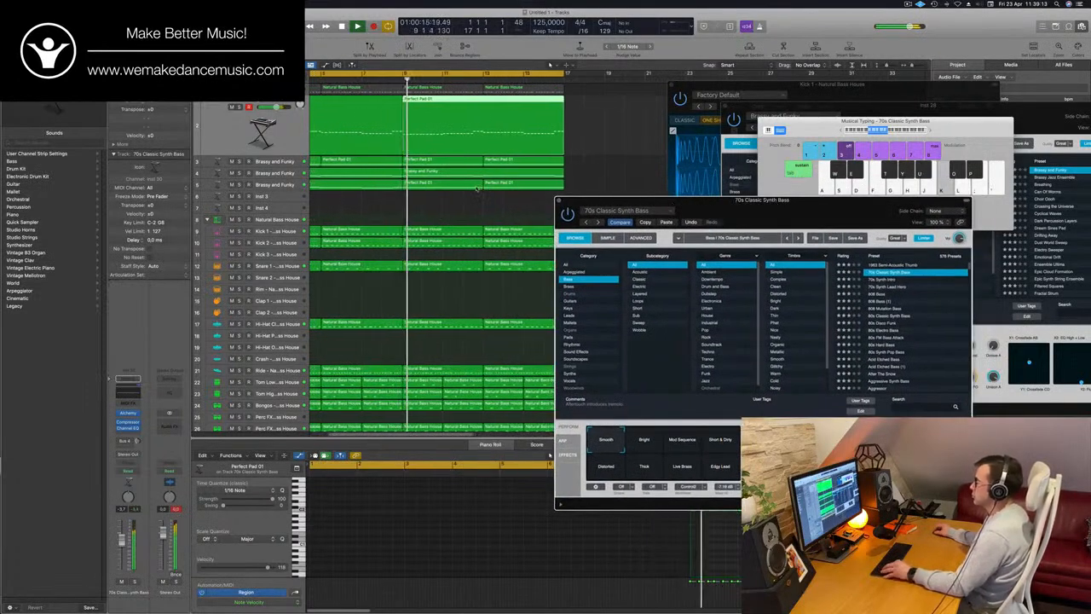
scroll(477, 189, up, 1)
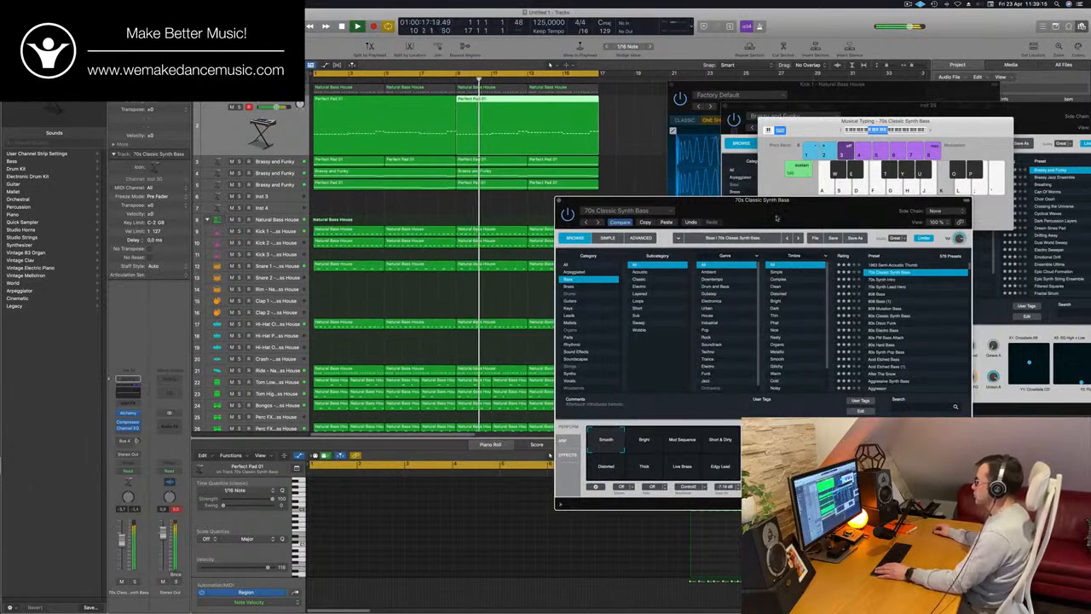
Audition Alchemy's bass presets one by one over the playing loop, from 70s Synth Intro down to Agile Synth Bass
drag(775, 217, 499, 277)
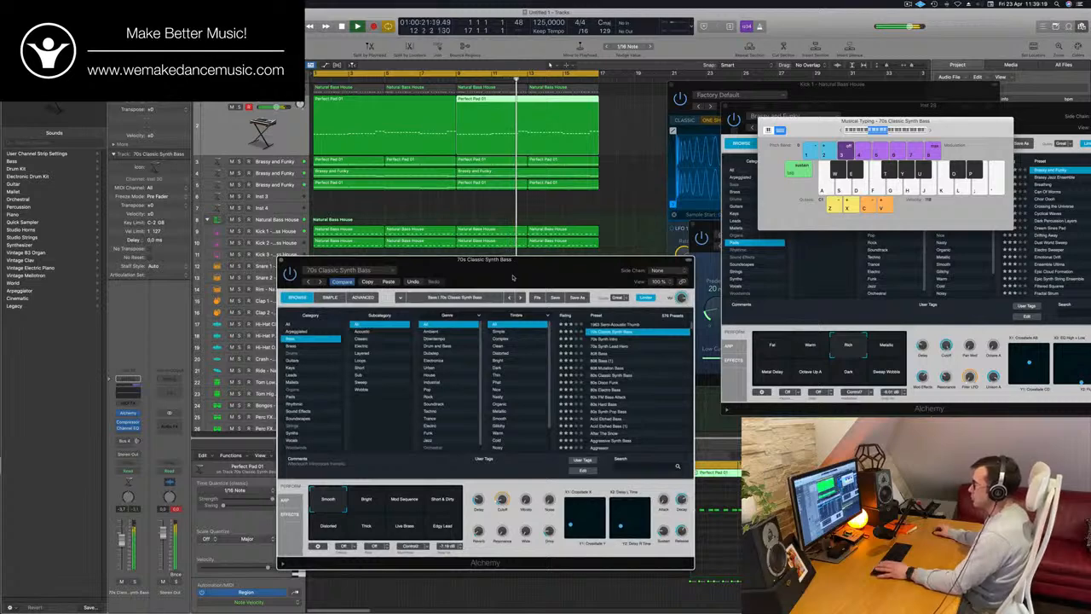
click(595, 339)
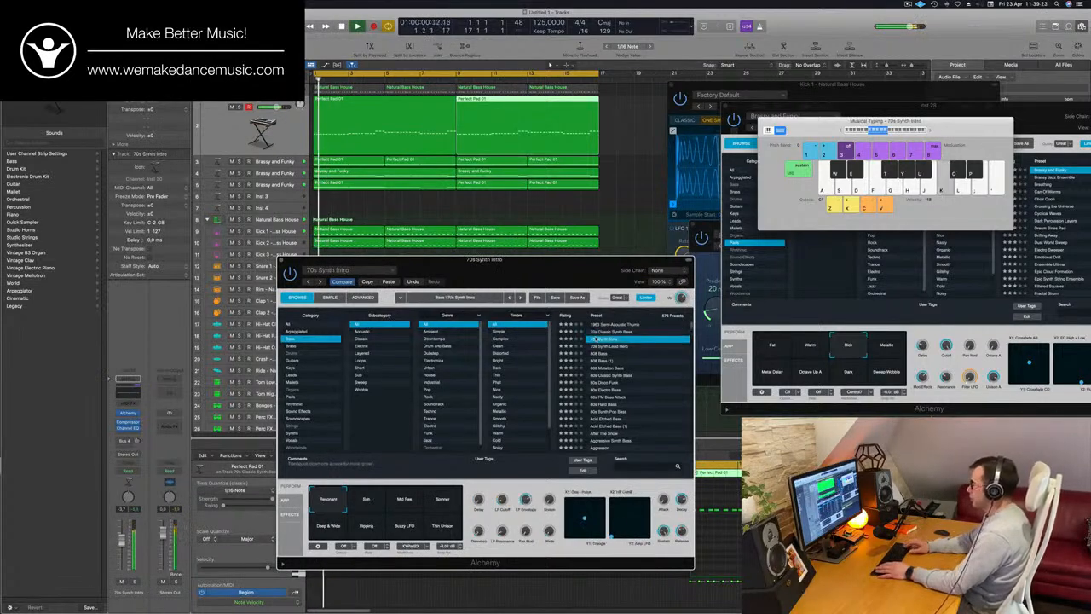
key(Down)
key(Down)
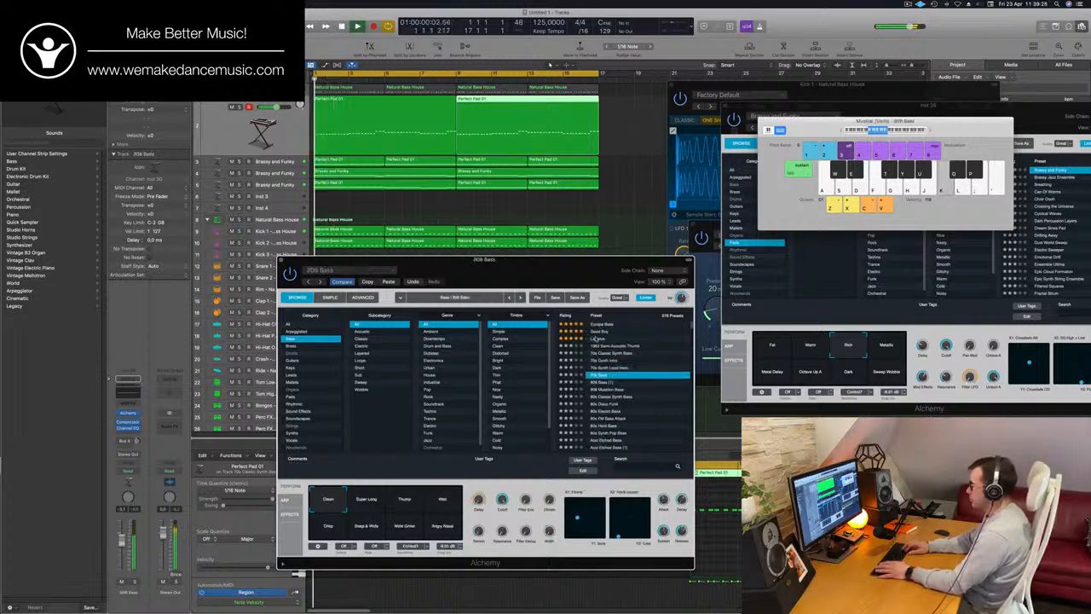
key(Down)
key(Down)
key(Down)
key(Down)
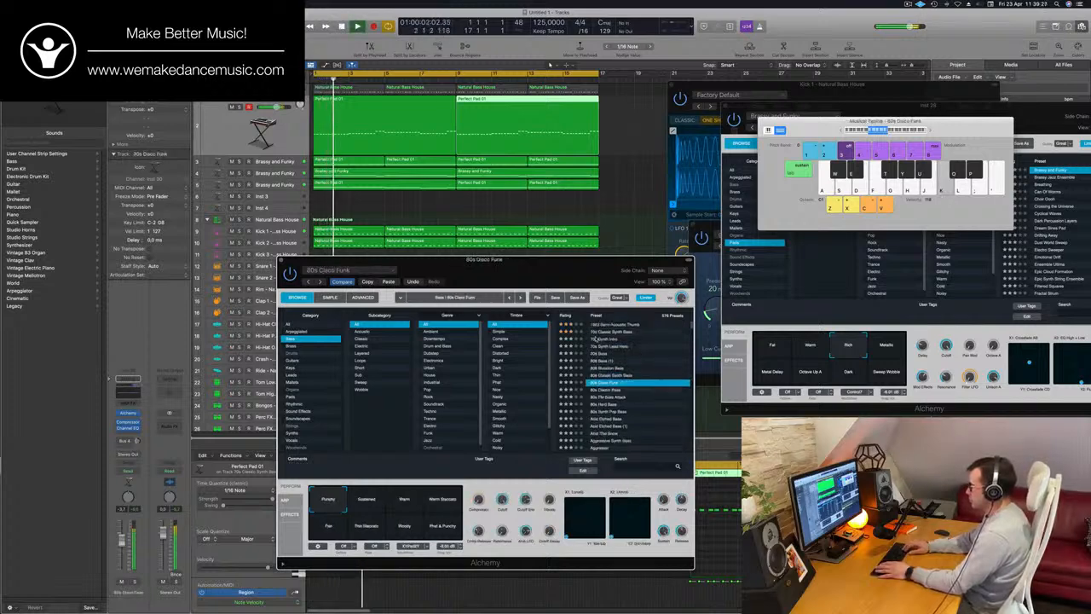
key(Down)
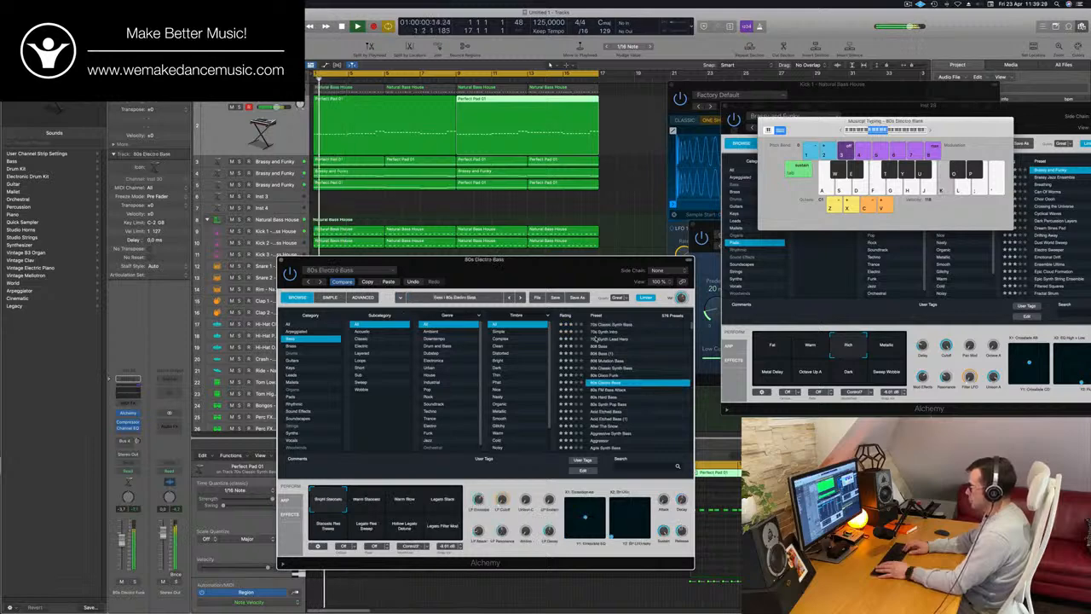
key(Down)
key(Down)
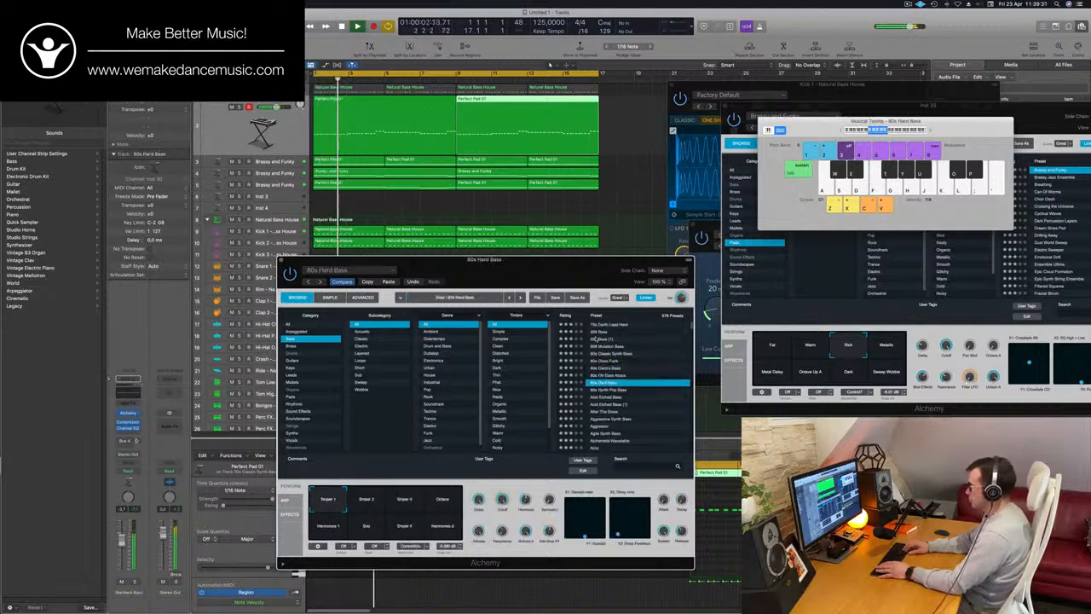
key(Down)
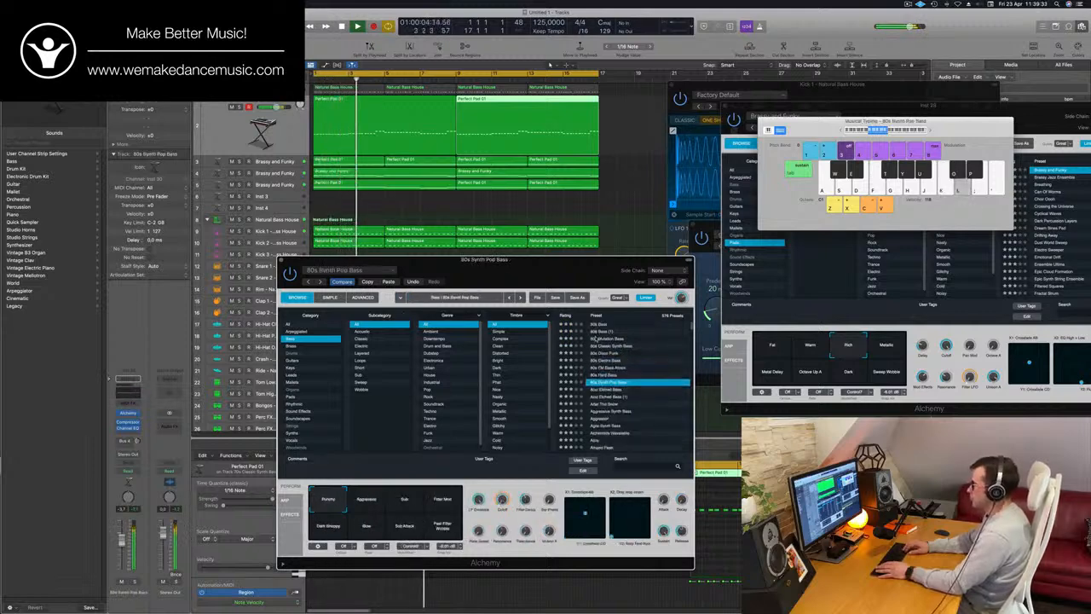
key(Down)
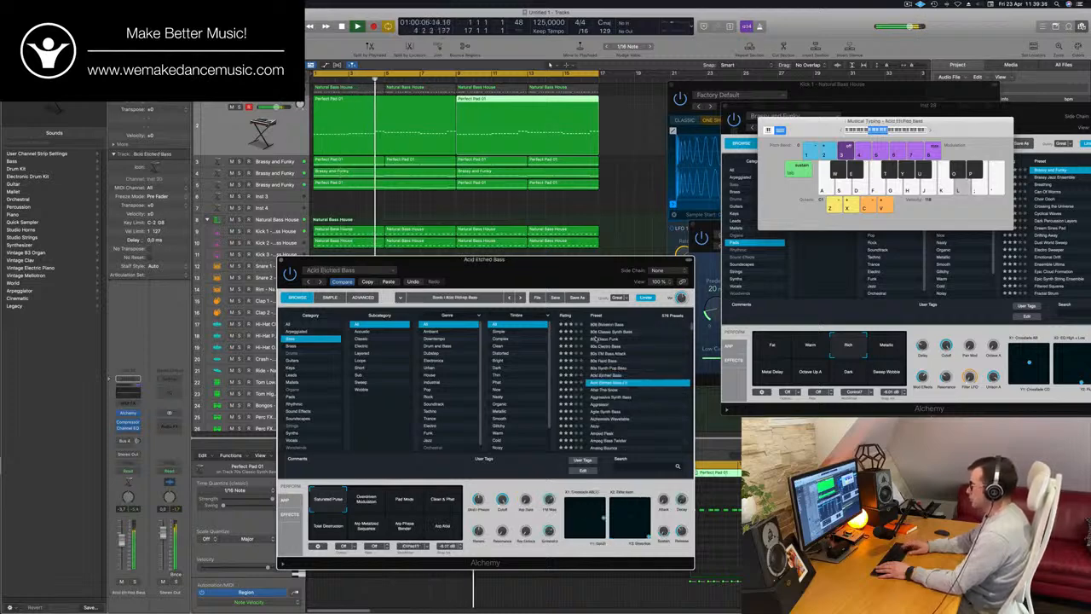
key(Down)
key(Down)
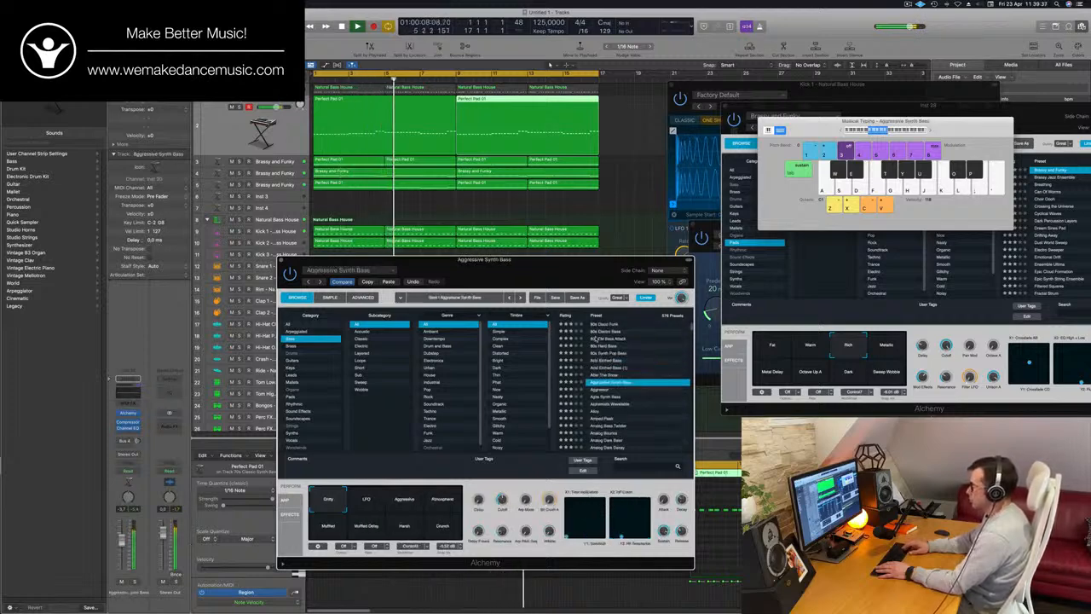
key(Down)
key(Down)
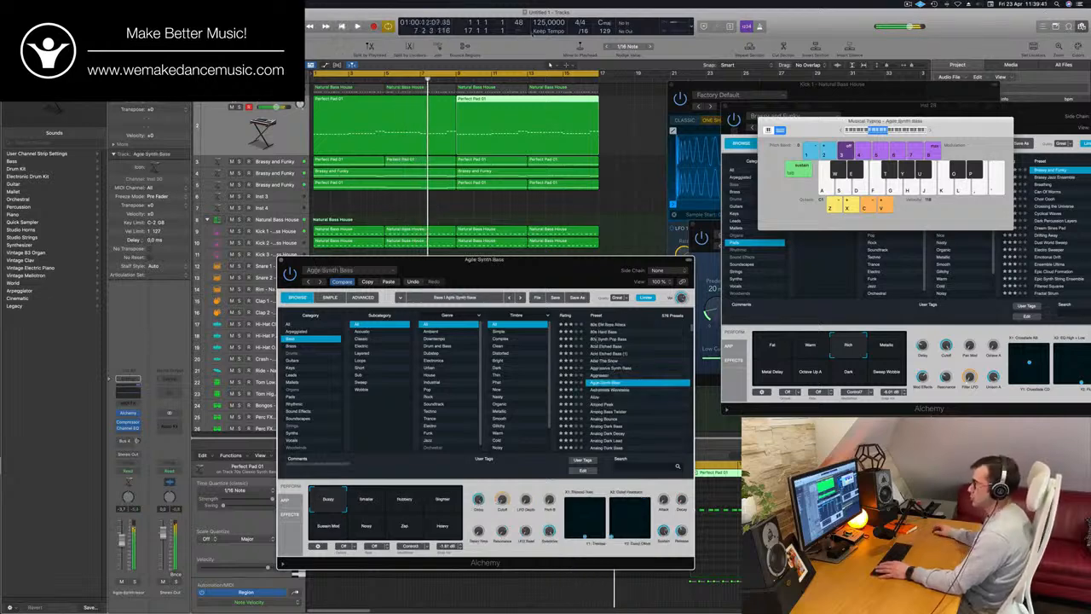
Audition the Smaller, Rubbery, Brighter and Heavy performance variations of the Agile Synth Bass sound, finishing on Buzzy
drag(520, 272, 687, 114)
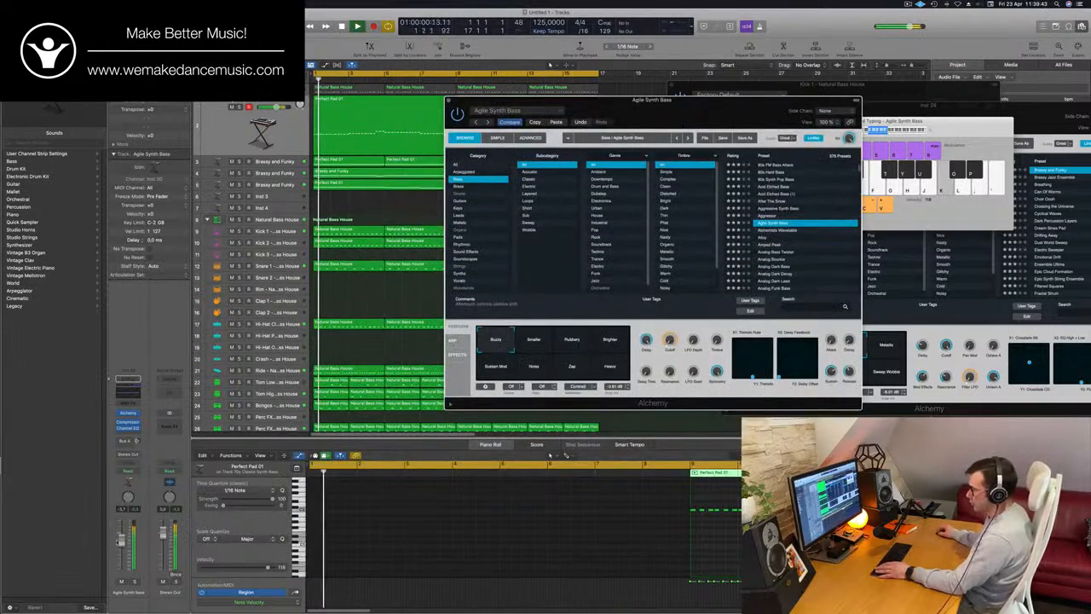
click(534, 342)
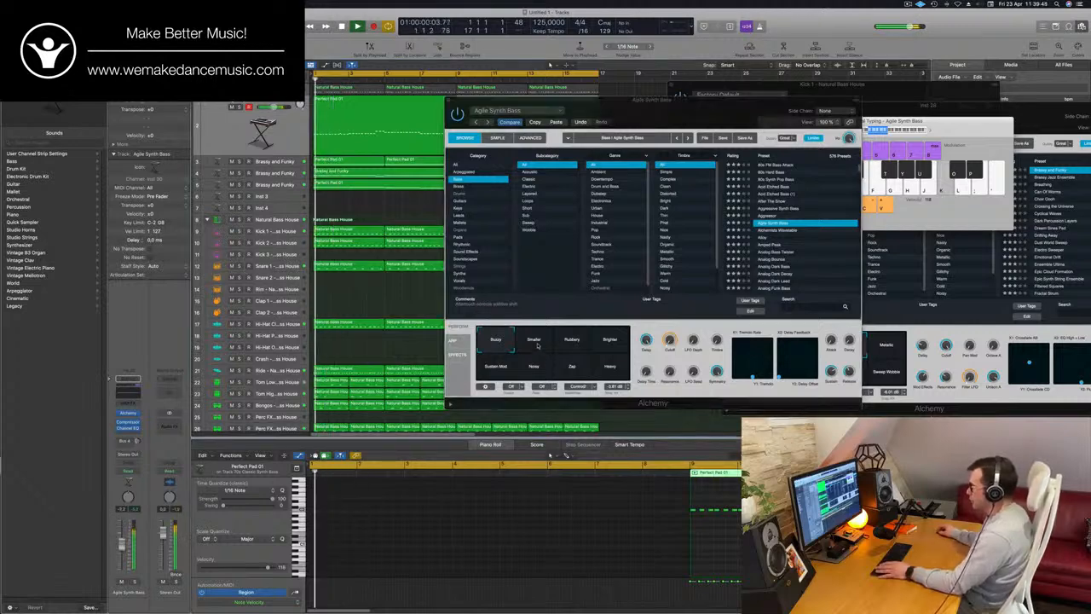
click(578, 345)
click(610, 343)
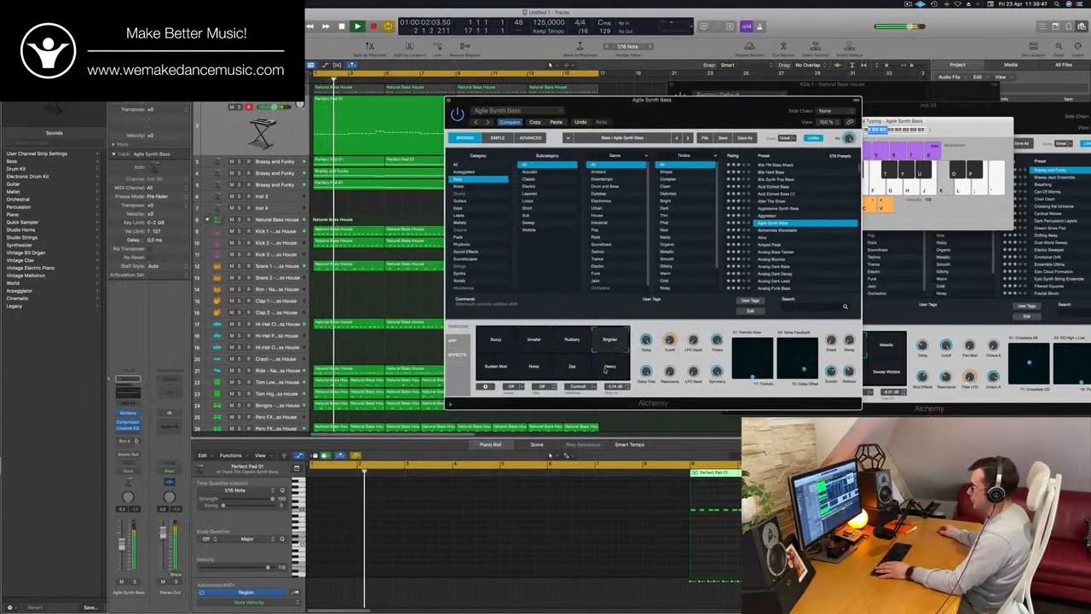
click(611, 368)
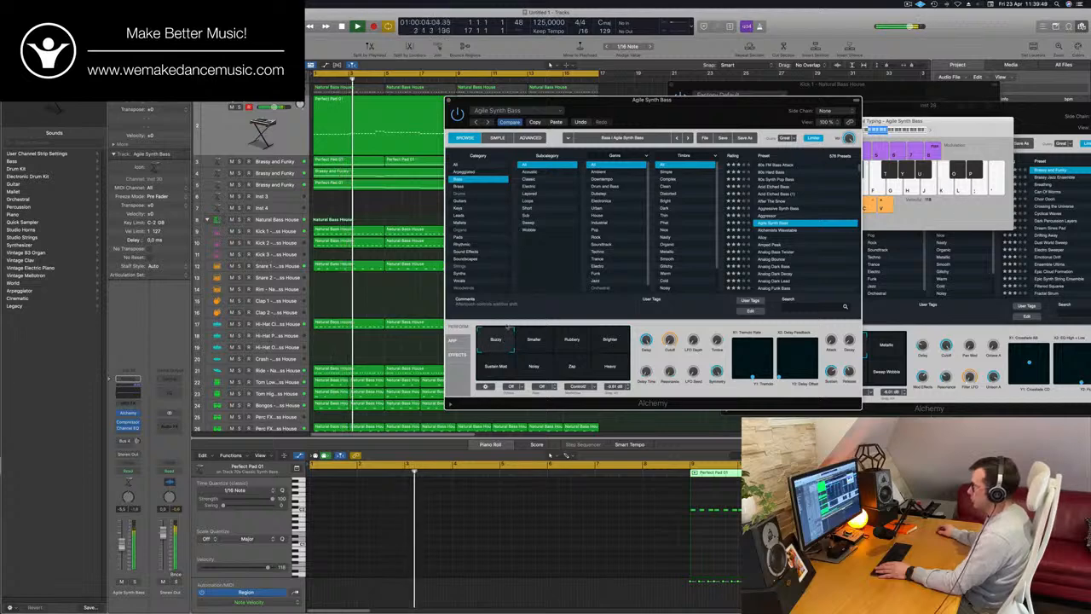
Audition the bass presets following Agile Synth Bass one by one, down to Analog Bounce
drag(597, 100, 501, 132)
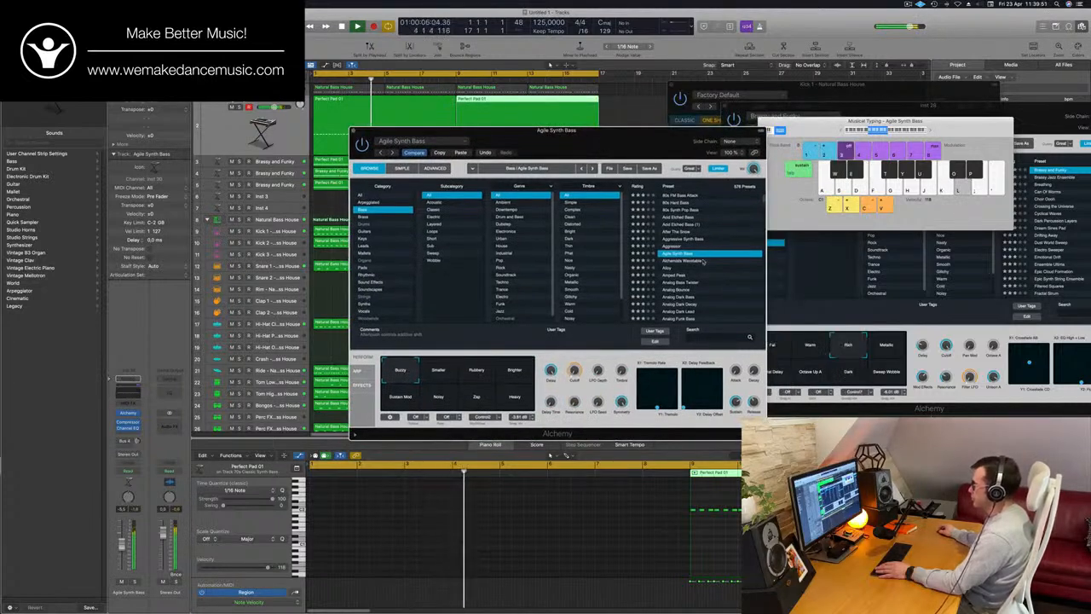
key(Down)
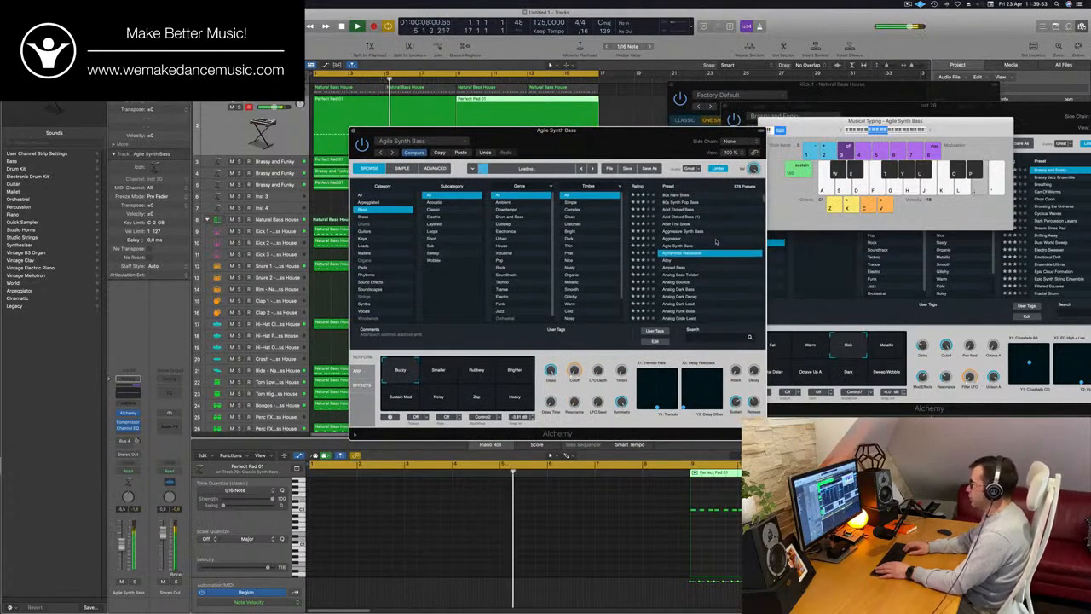
key(Down)
key(Down)
key(Down)
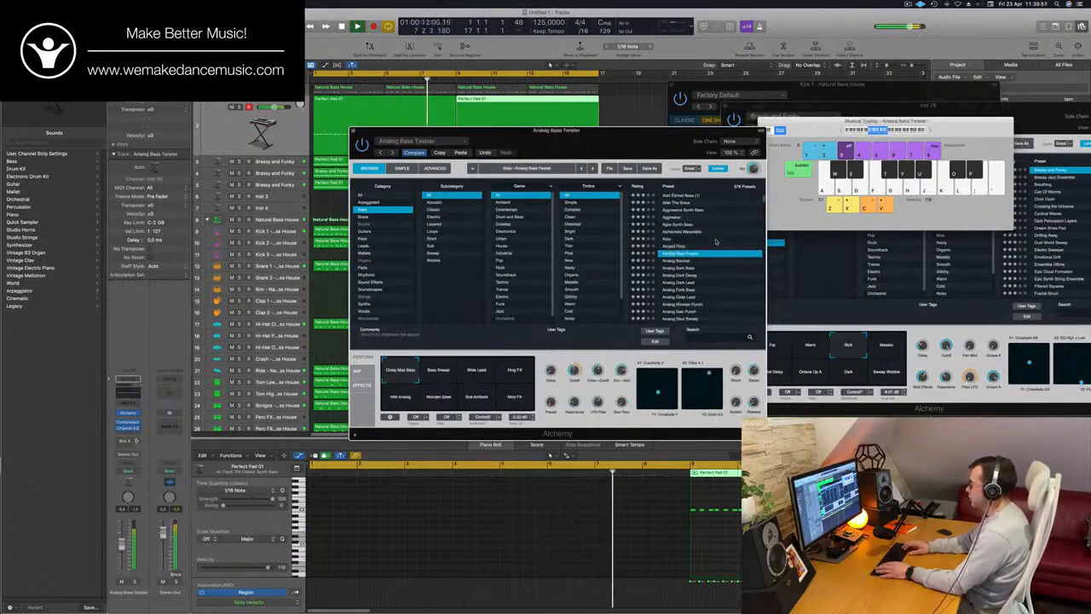
key(Down)
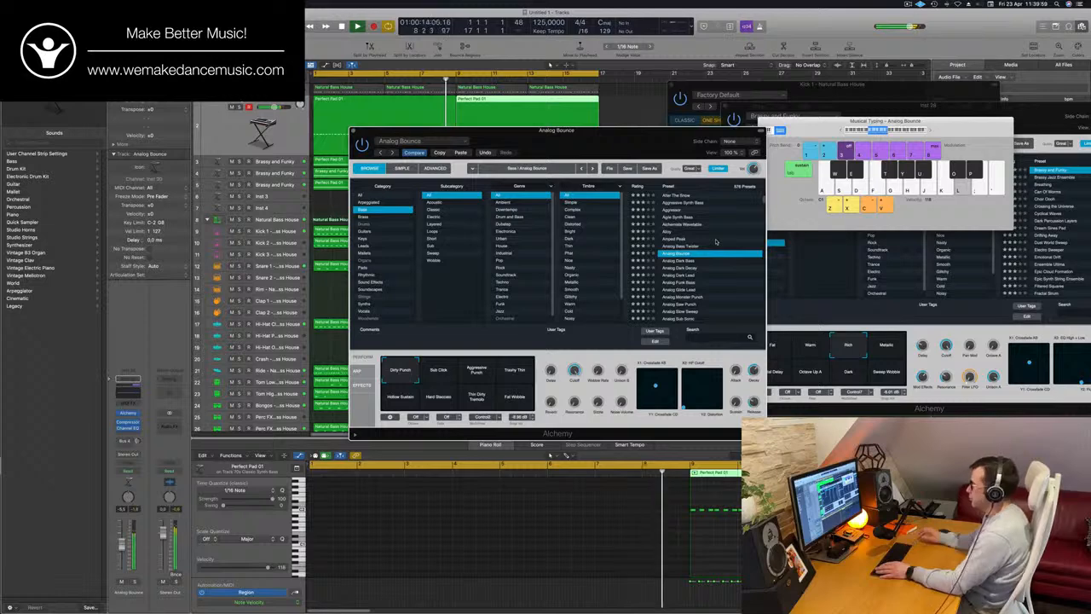
Audition the bass presets following Analog Bounce one by one over the playing loop, settling on Analogue Happiness
drag(625, 137, 734, 119)
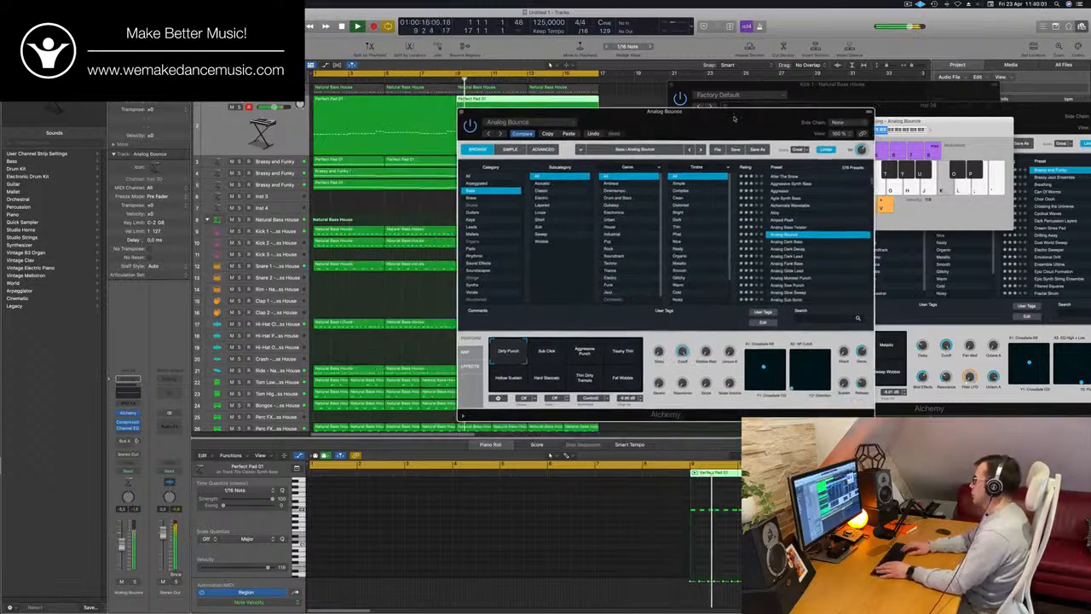
key(Down)
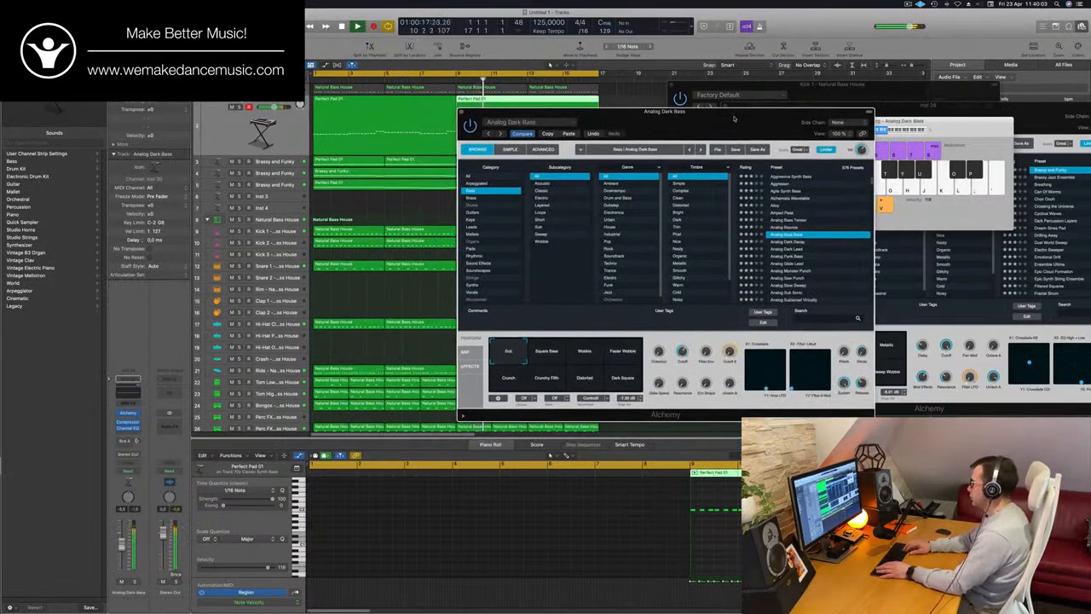
key(Down)
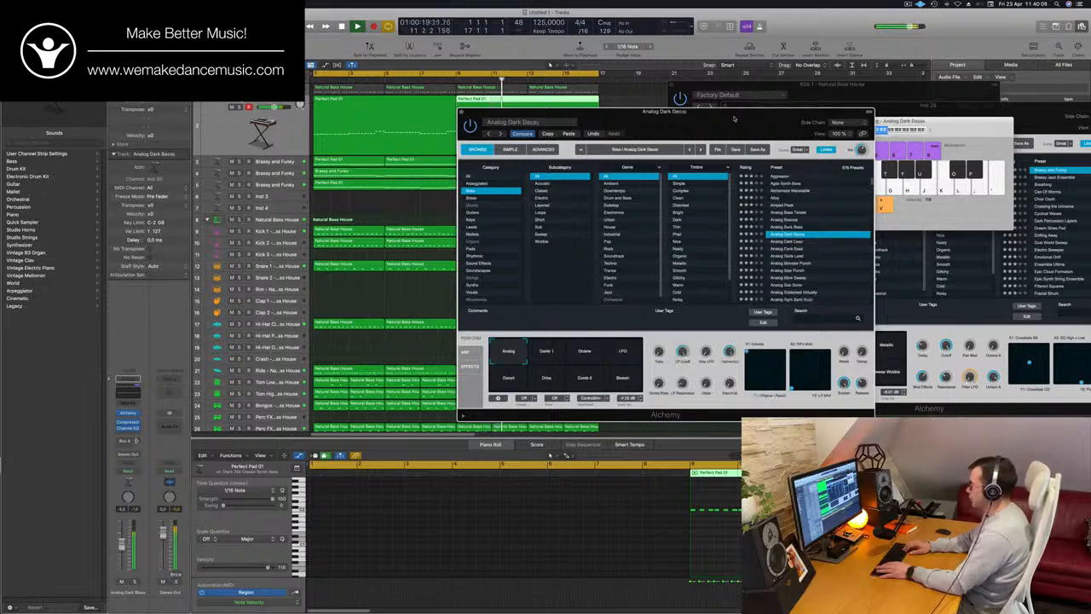
key(Down)
key(Down)
key(Down)
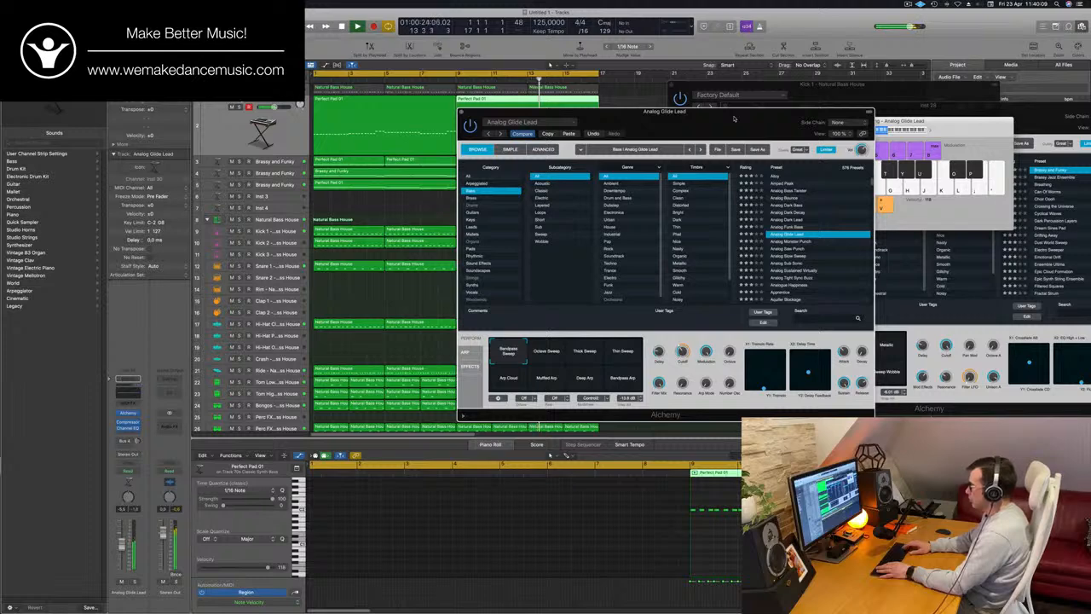
key(Down)
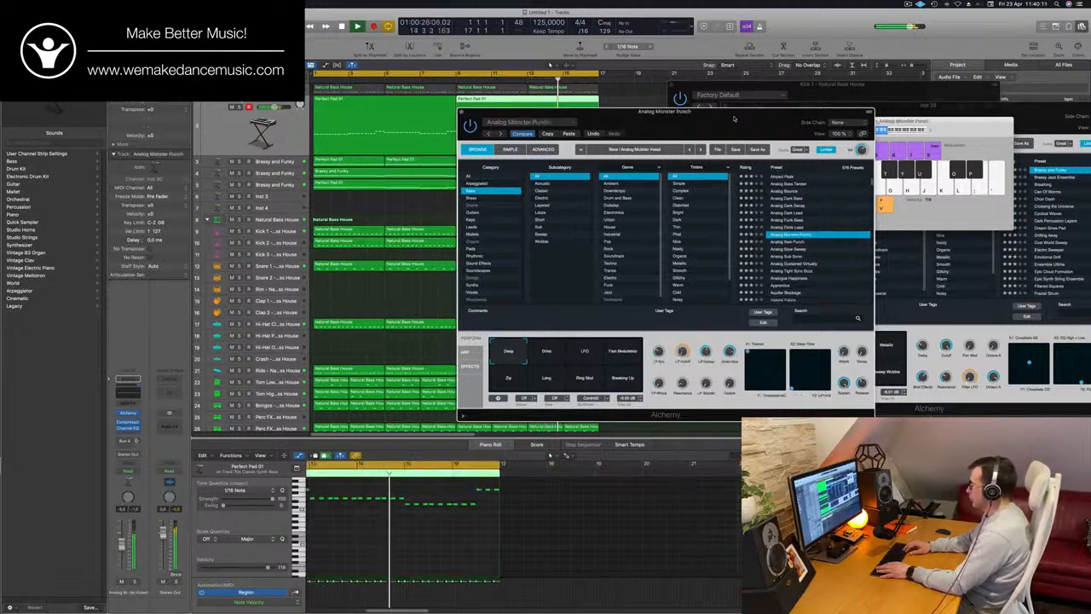
key(Down)
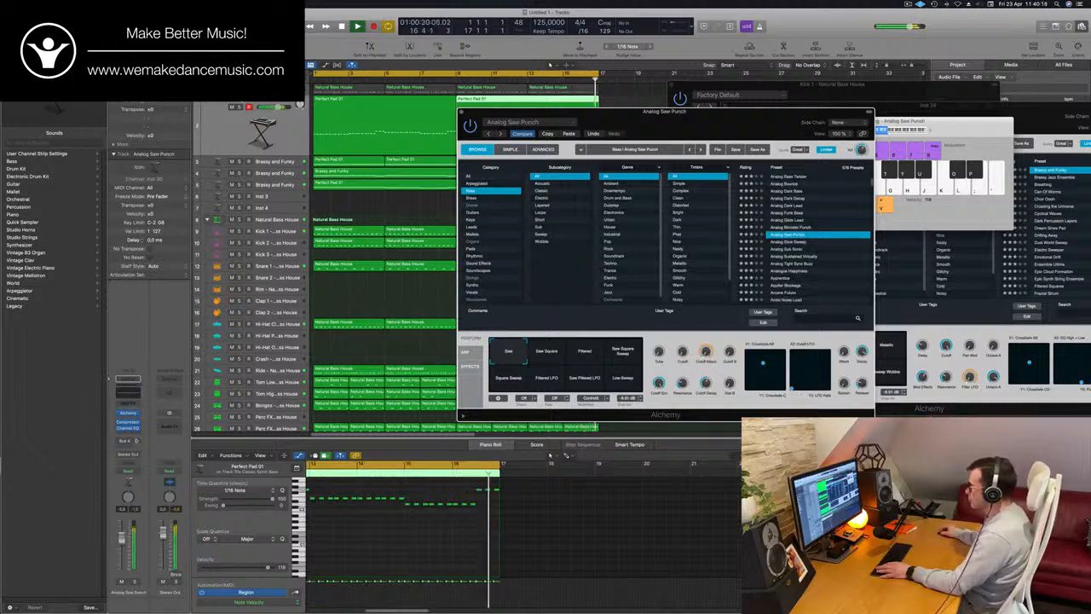
key(Down)
key(Down)
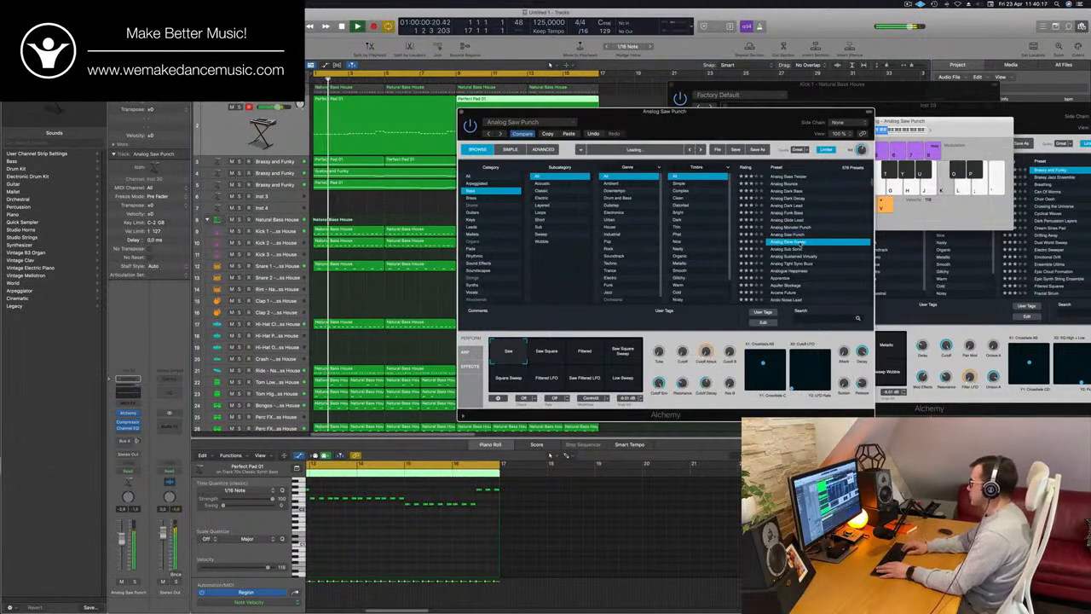
key(Down)
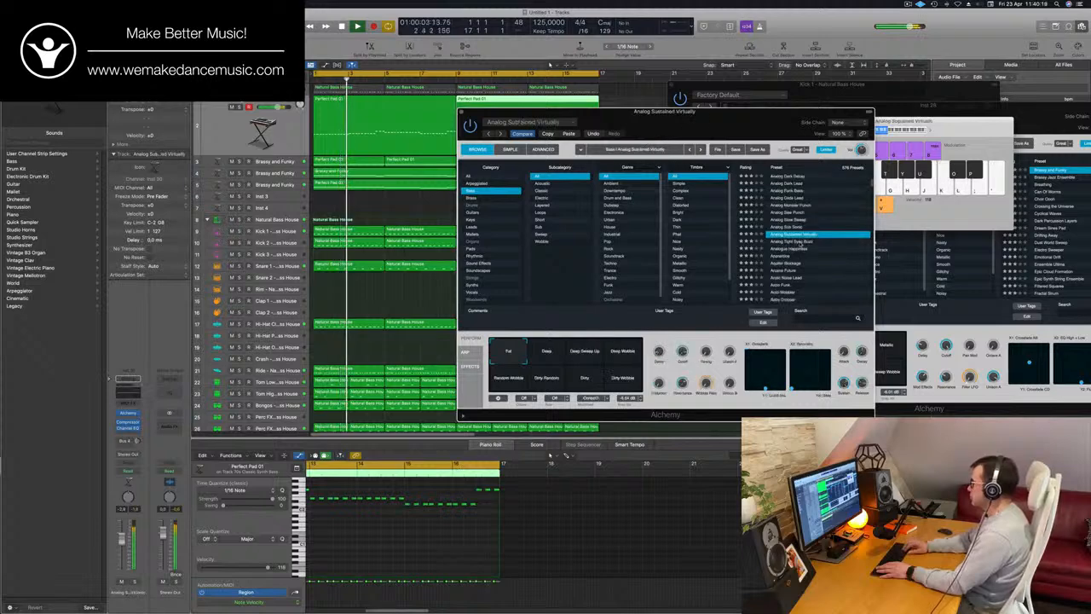
key(Down)
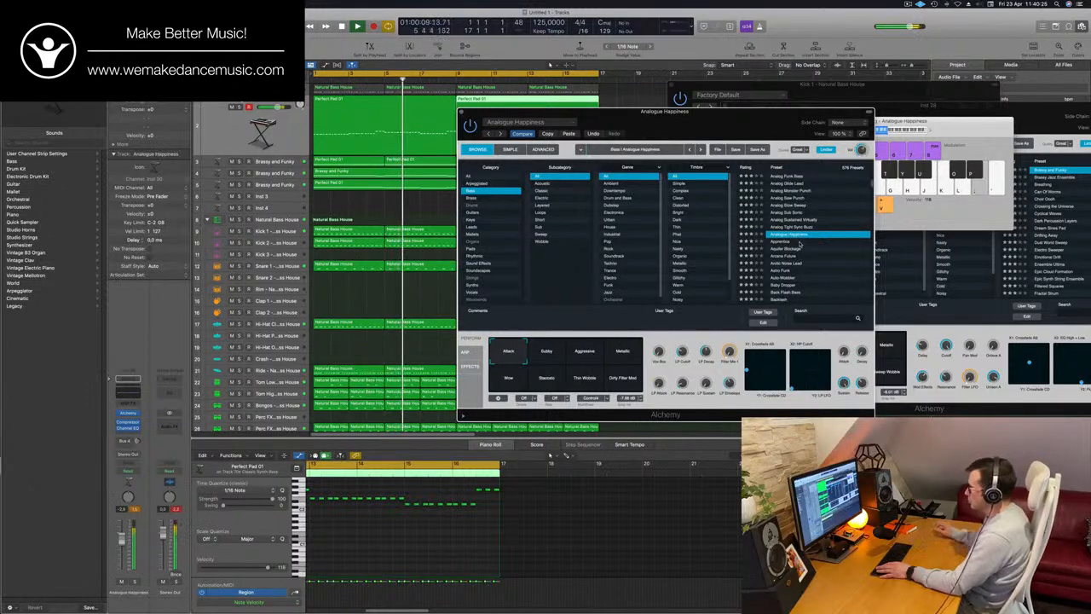
Move the bass track's Alchemy window off the arrangement, close it and deselect the bass region
drag(731, 124, 783, 117)
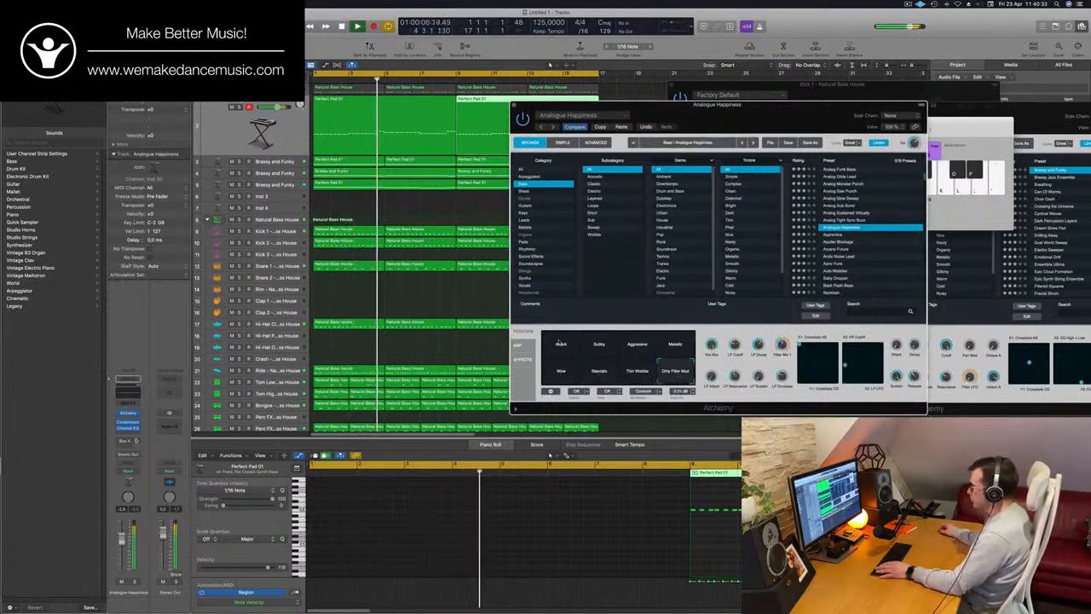
drag(738, 326, 726, 329)
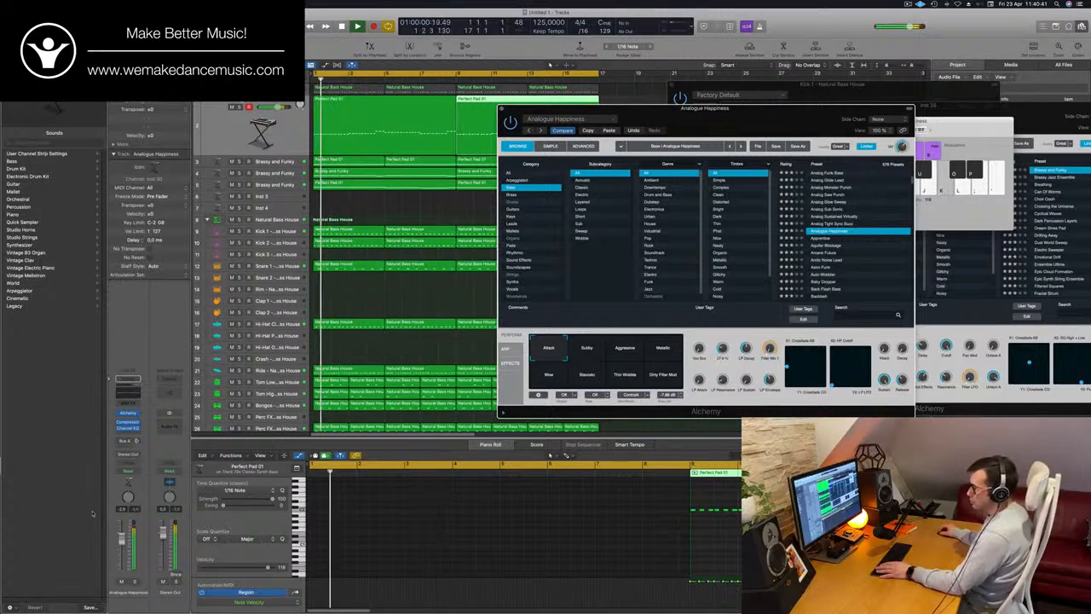
drag(503, 110, 359, 194)
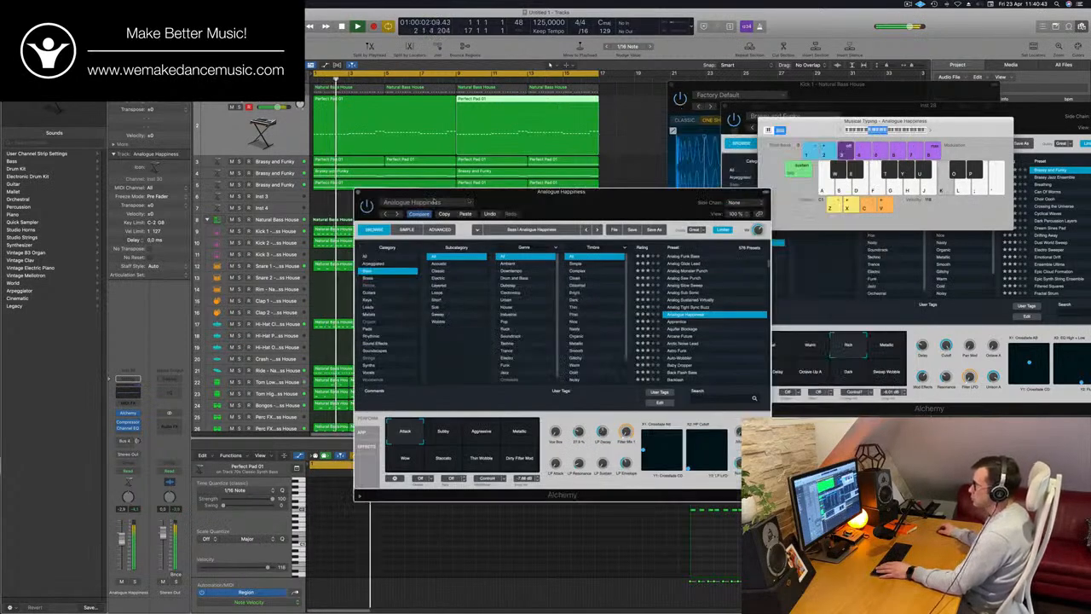
click(359, 193)
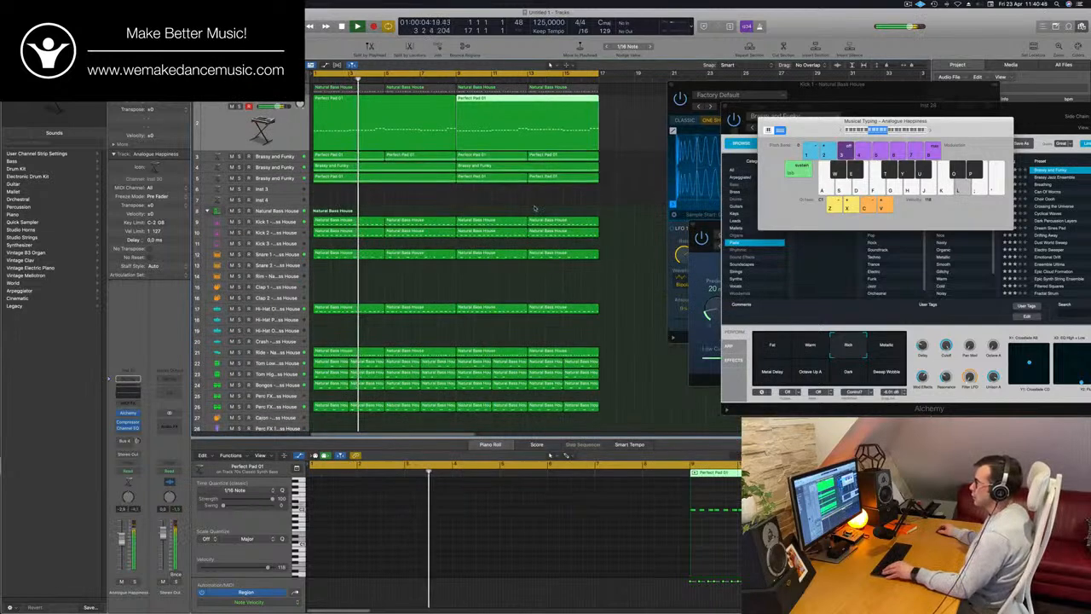
click(471, 202)
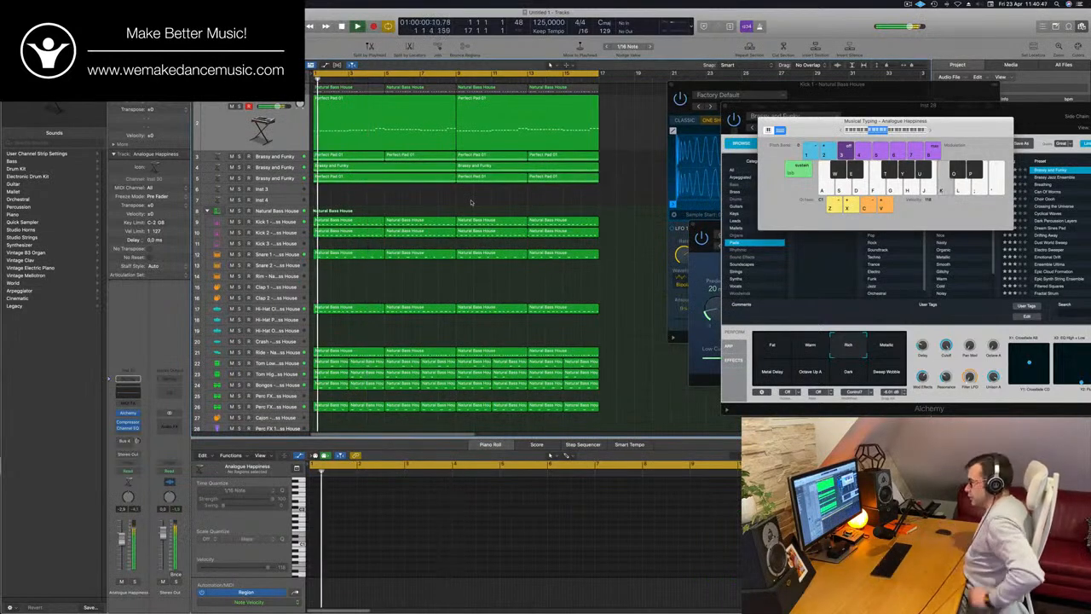
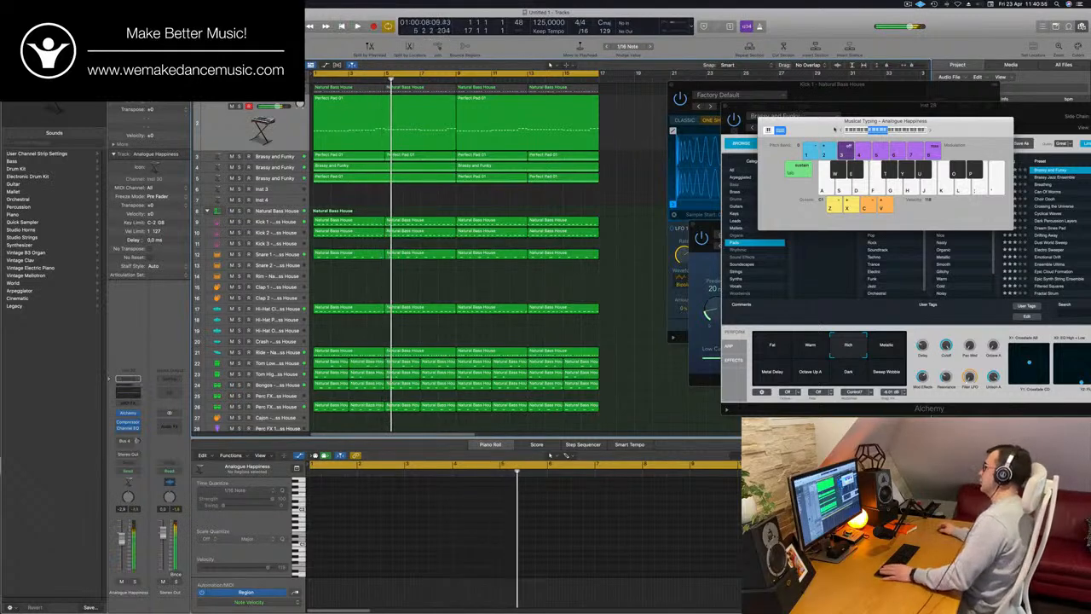
Replay the loop from the start and close the Musical Typing keyboard
key(Return)
drag(869, 121, 800, 128)
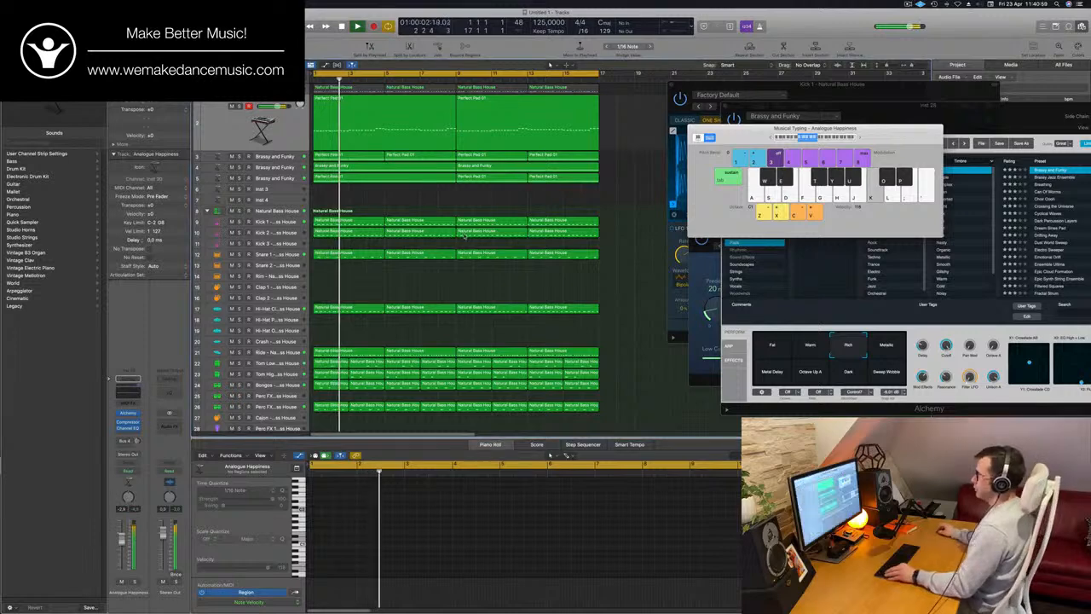
scroll(520, 183, down, 1)
drag(733, 128, 870, 117)
key(Return)
scroll(398, 241, down, 1)
scroll(398, 240, down, 2)
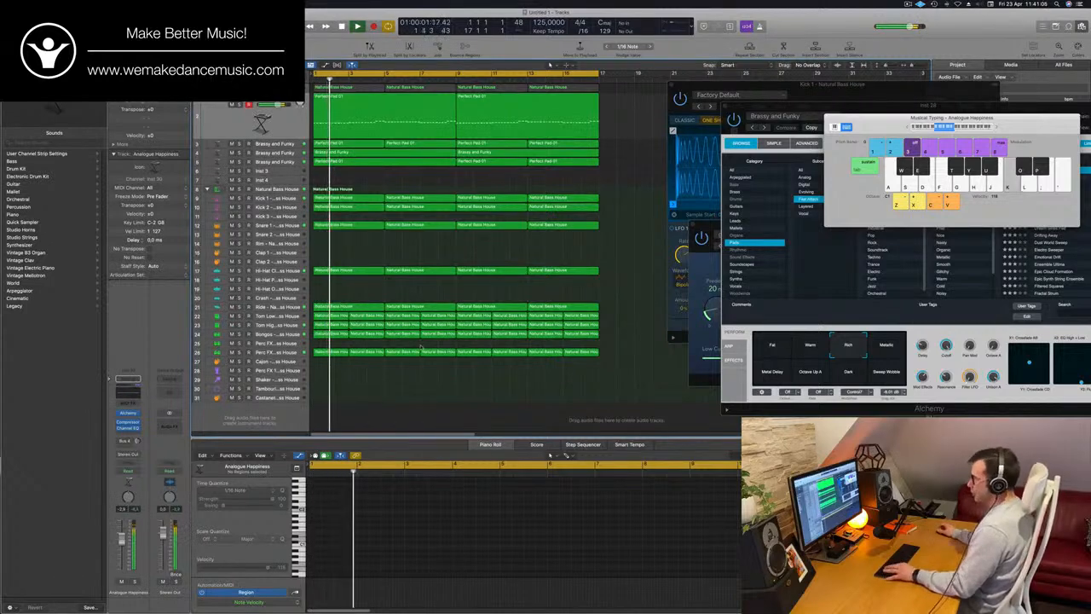
key(super+k)
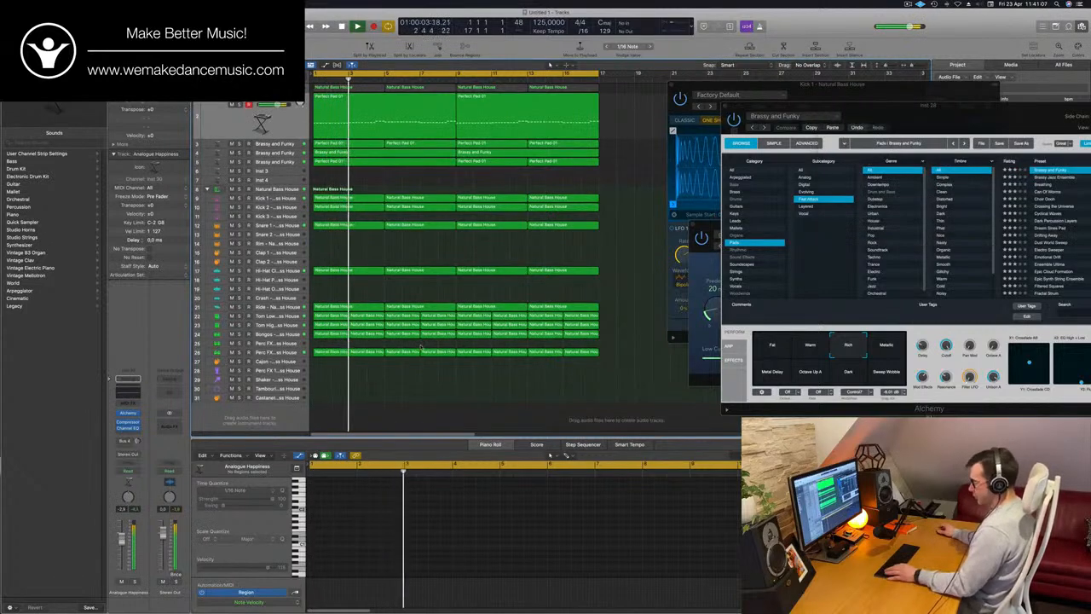
Show the mixer and pull the faders of the bass, pad and stab channels all the way down
key(x)
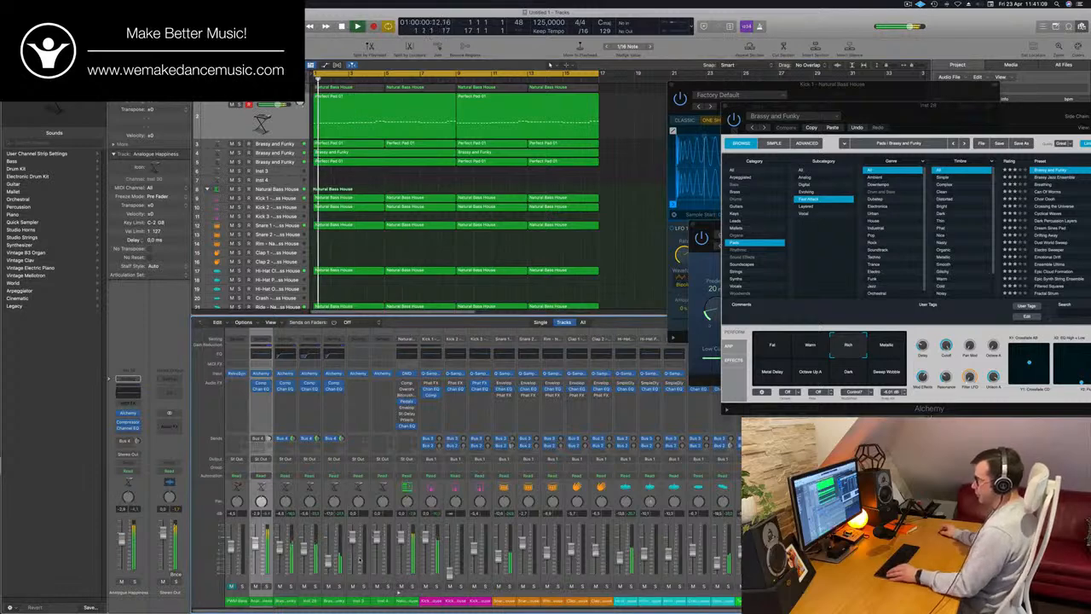
drag(338, 607, 170, 605)
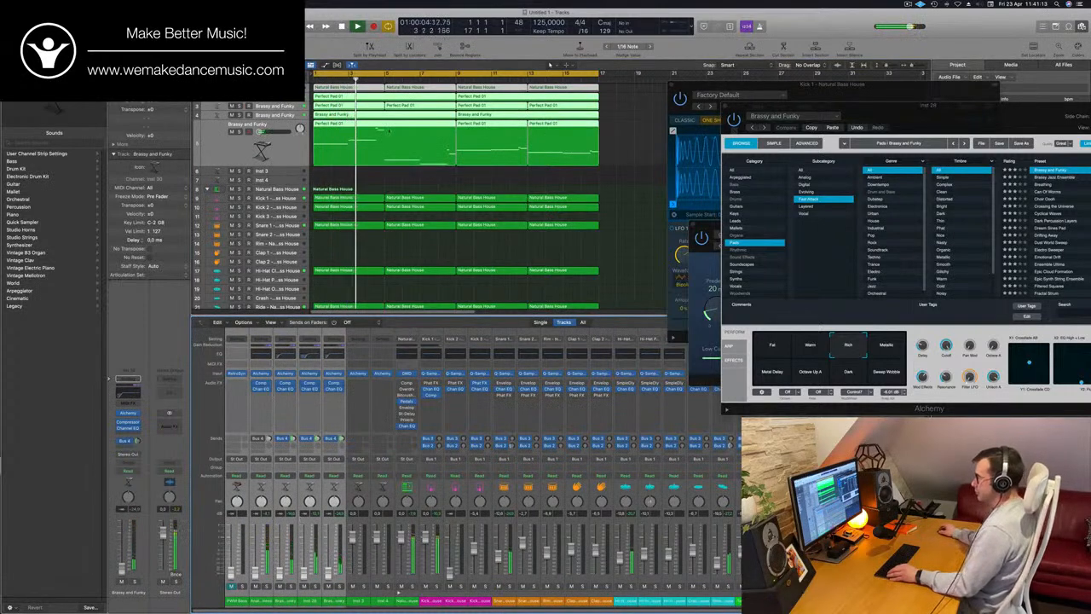
scroll(390, 131, down, 5)
click(555, 219)
scroll(643, 134, up, 2)
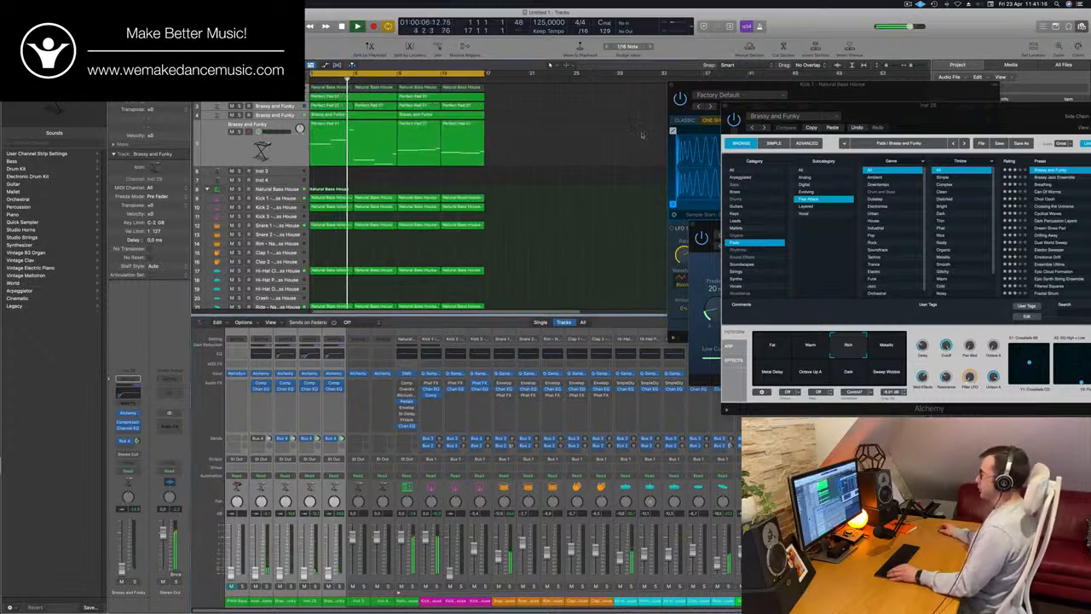
Close the open Alchemy, Quick Sampler, SilverVerb and Channel EQ windows and hide the project audio browser
click(725, 106)
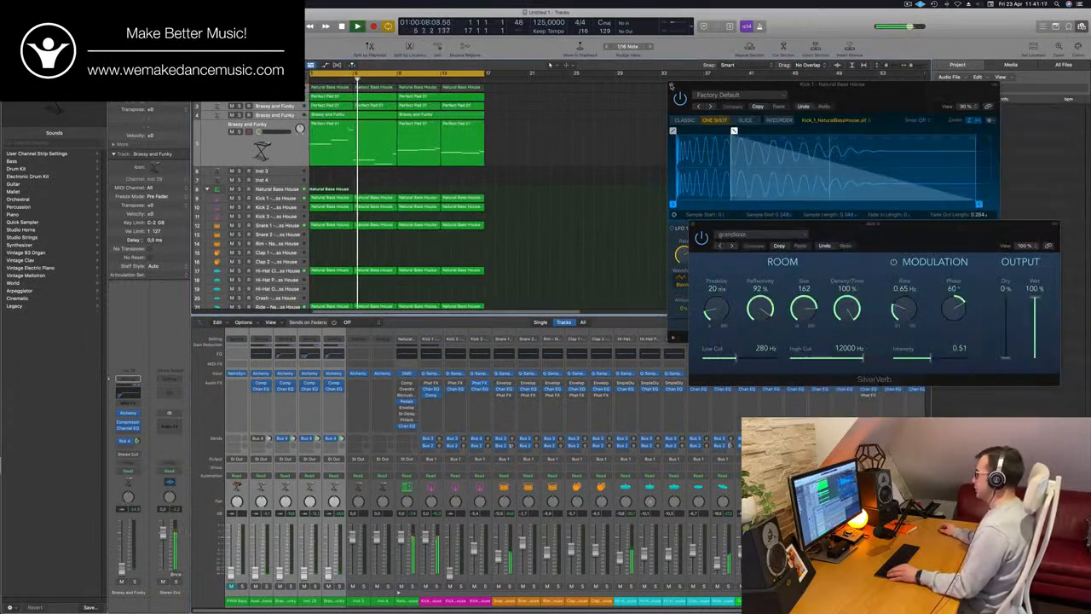
click(672, 84)
click(695, 225)
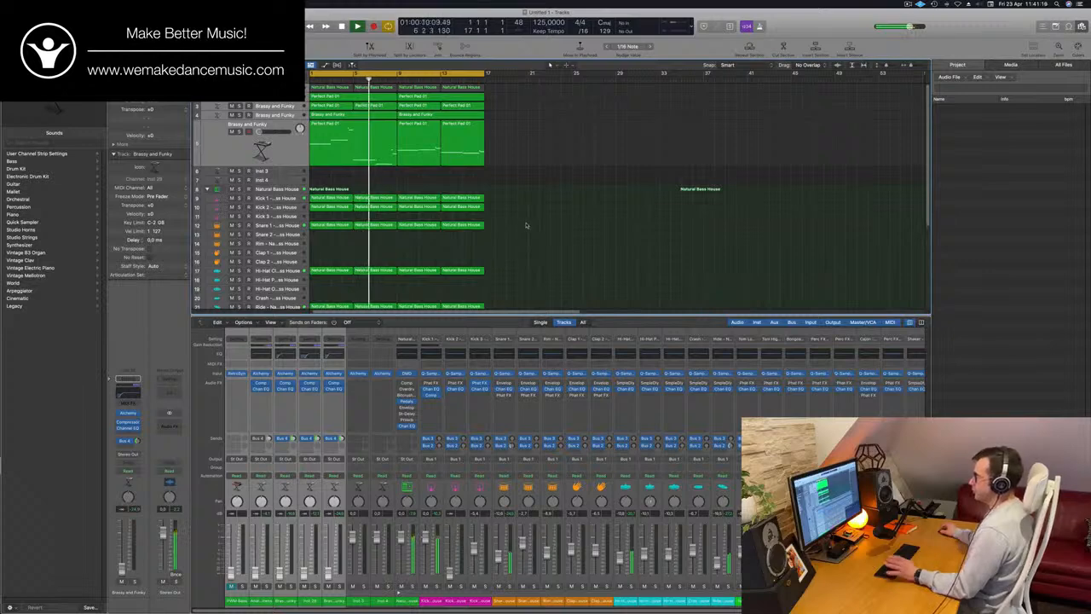
scroll(526, 225, down, 3)
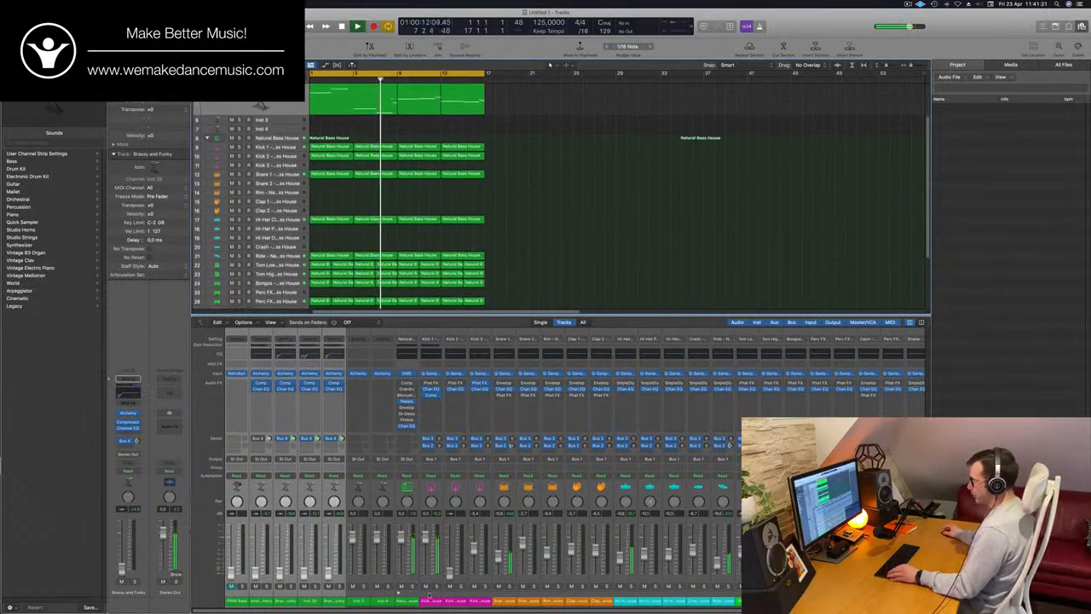
key(v)
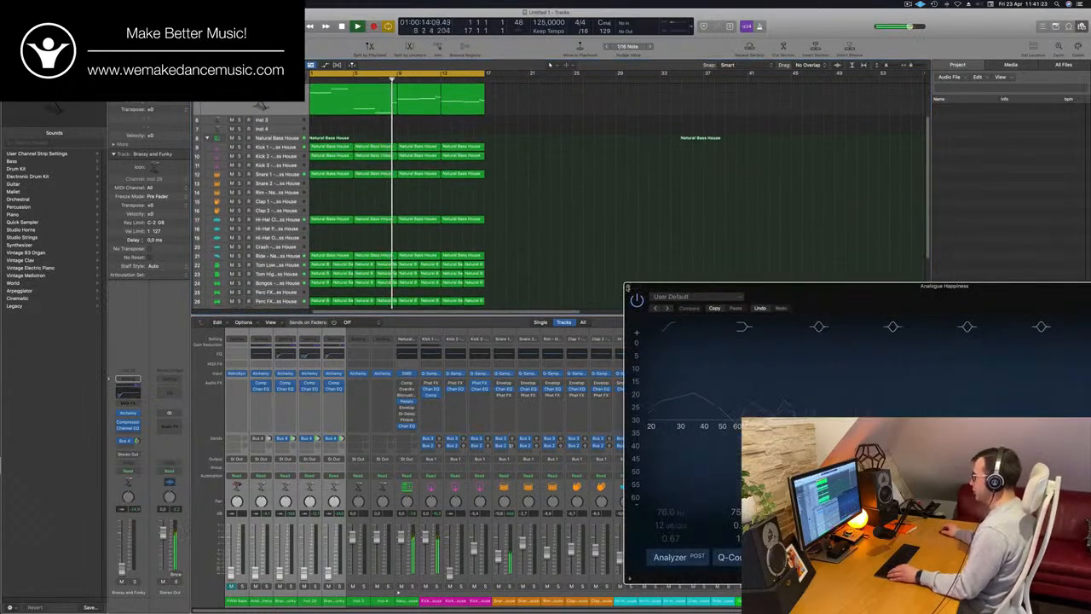
key(v)
click(1082, 26)
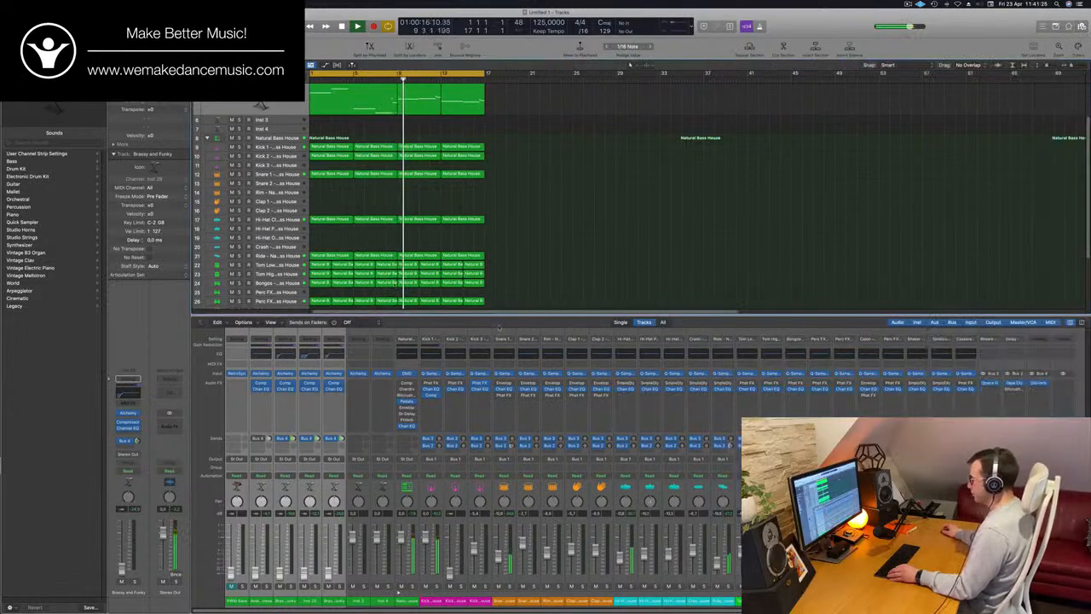
Select the drum channels from Snare 1 through the percussion, pull their faders all the way down and replay from the start
scroll(537, 247, up, 5)
scroll(541, 247, down, 1)
scroll(542, 247, down, 2)
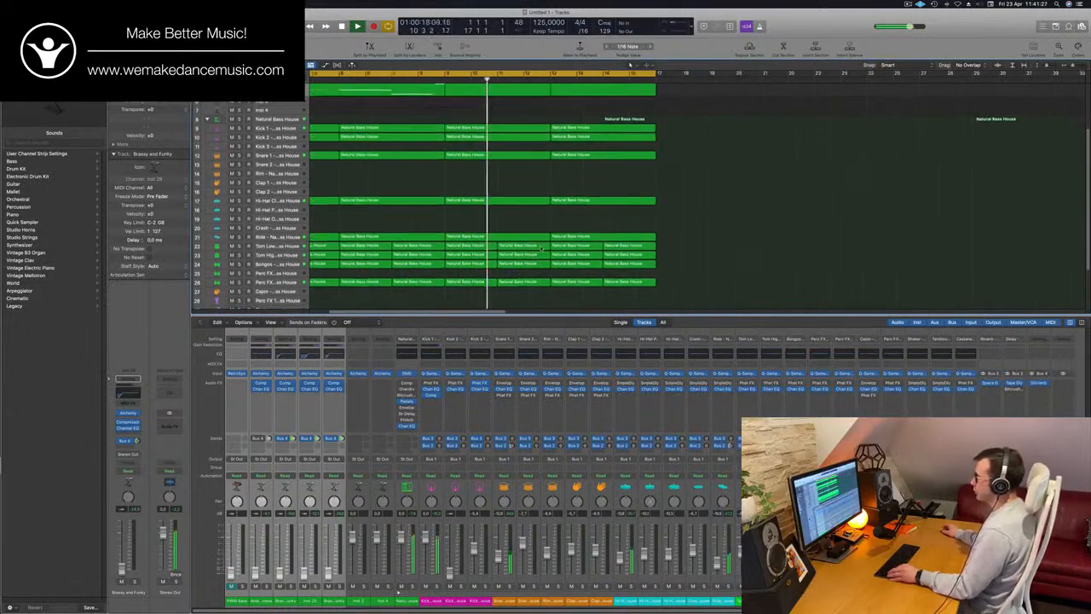
scroll(541, 247, left, 1)
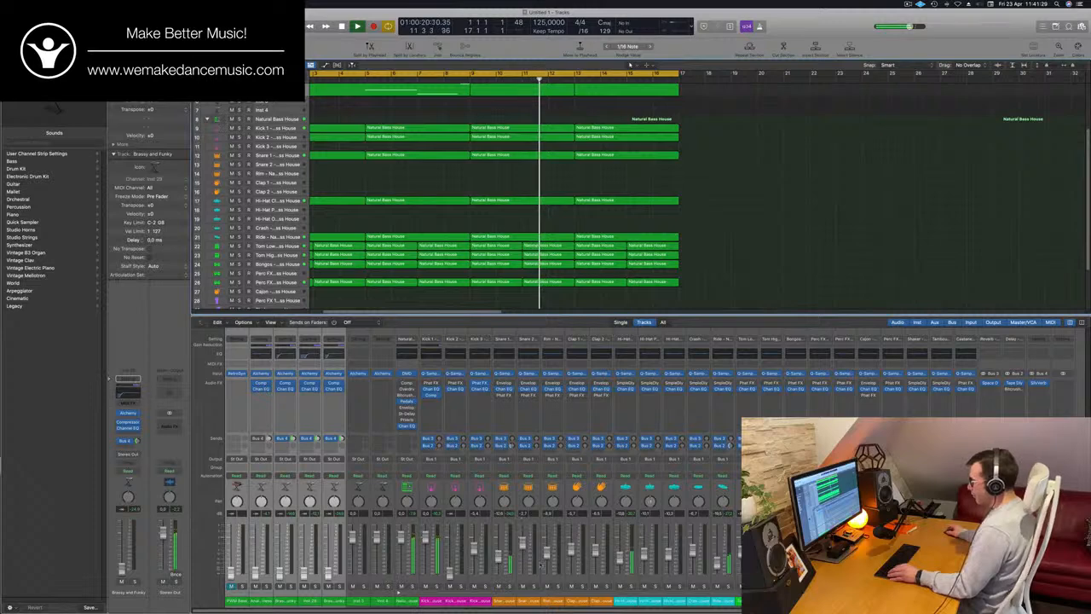
click(505, 603)
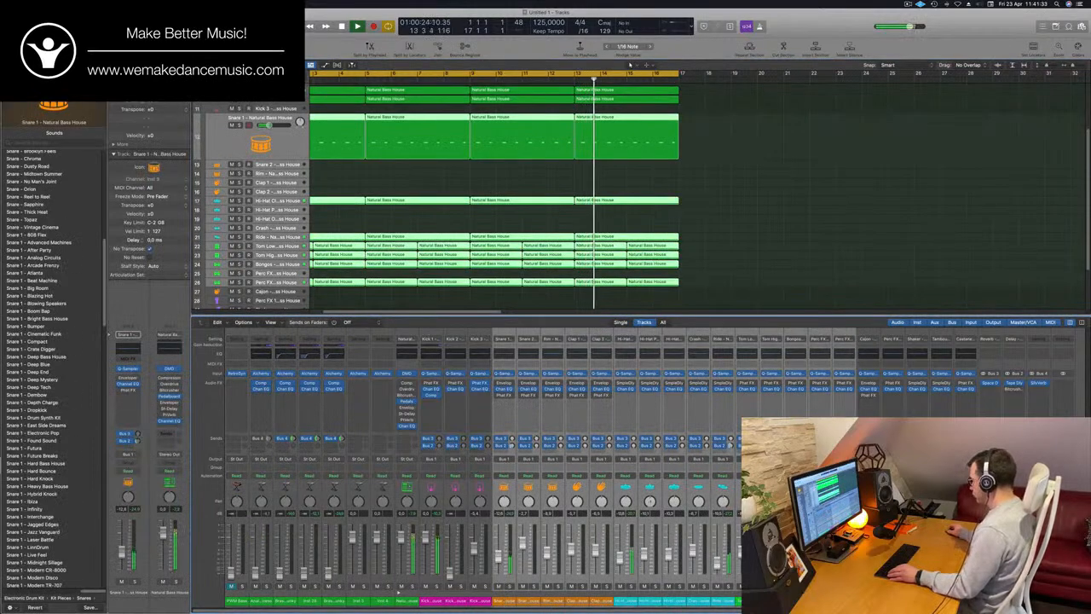
click(771, 207)
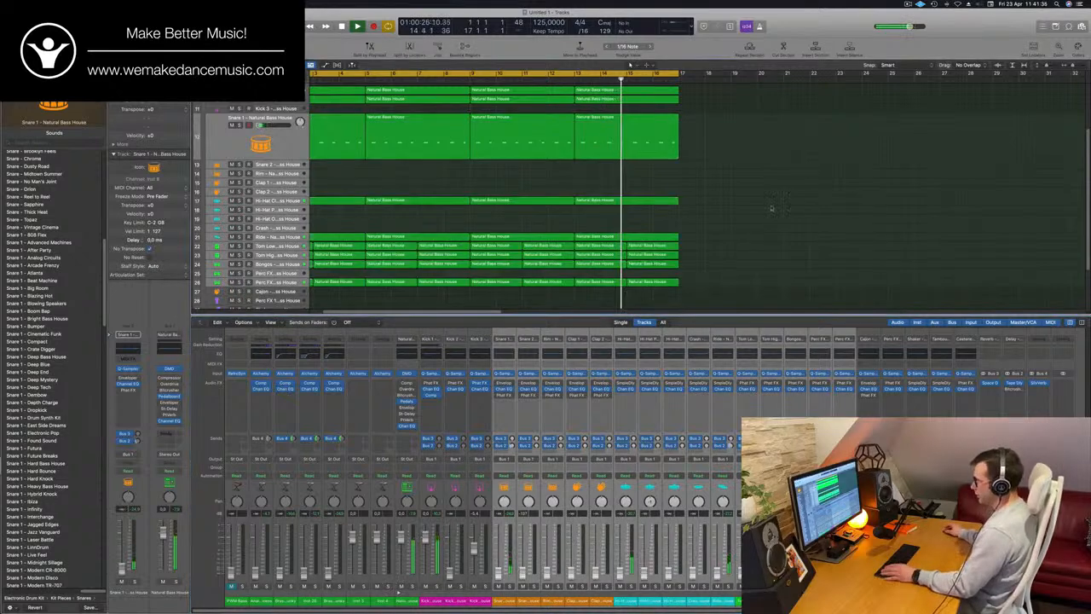
key(Return)
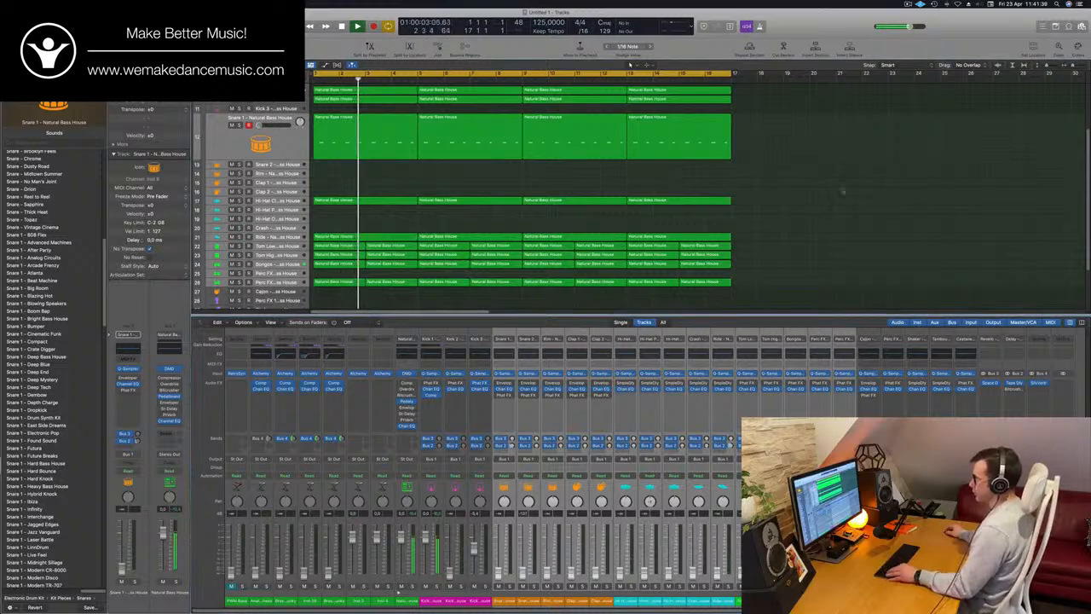
Hide the mixer, enlarge the track rows and select the Kick 1 track
scroll(887, 174, up, 3)
key(x)
key(super+Down)
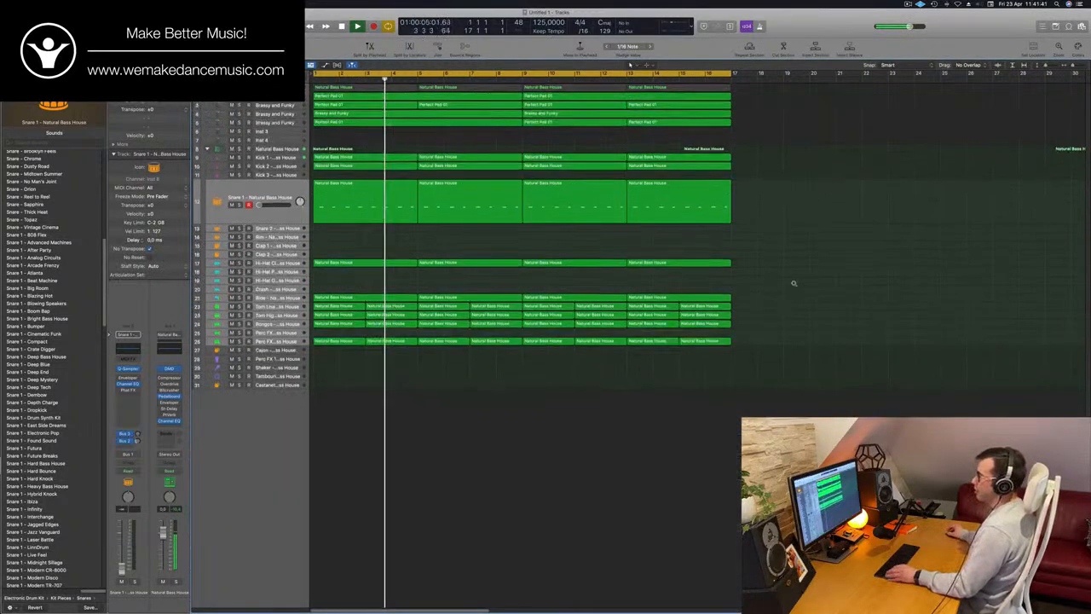
key(Return)
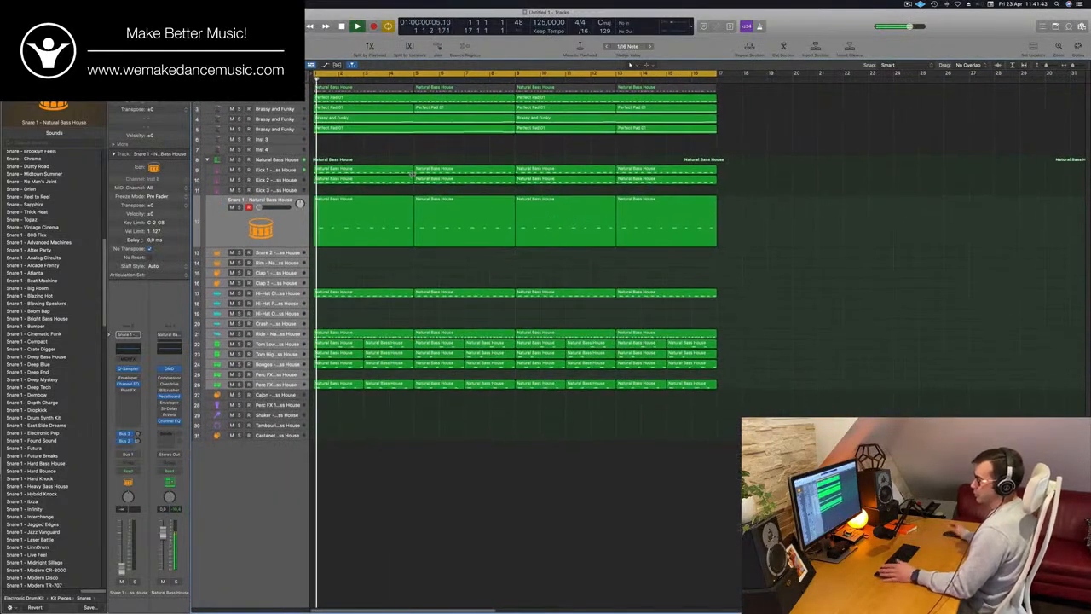
key(Up)
key(Up)
key(Up)
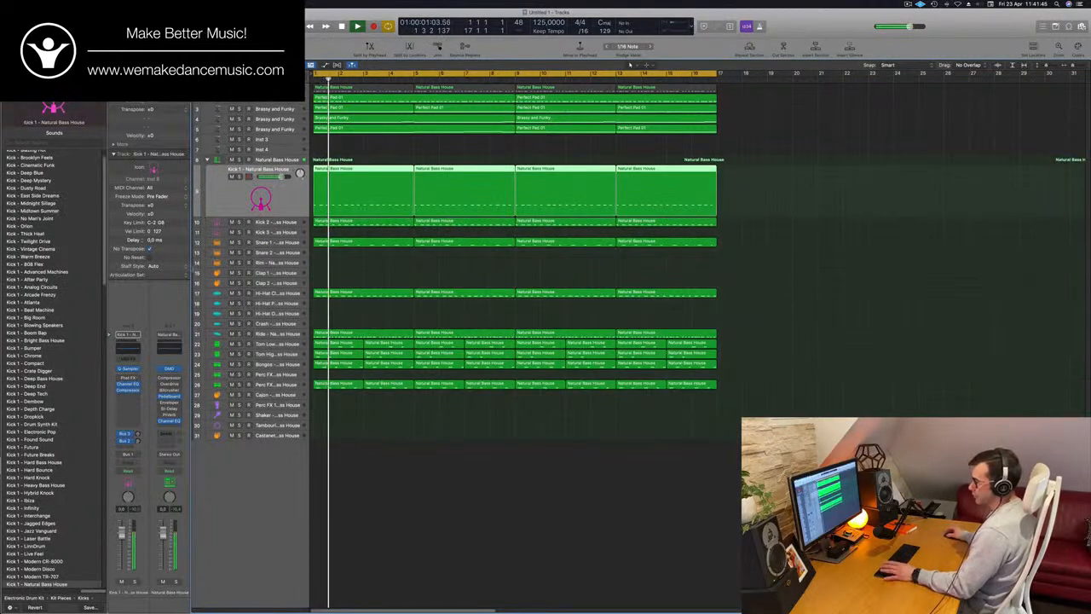
Reopen the mixer and place the drum kit channel's Compressor window clear of the channel strips
key(x)
key(Return)
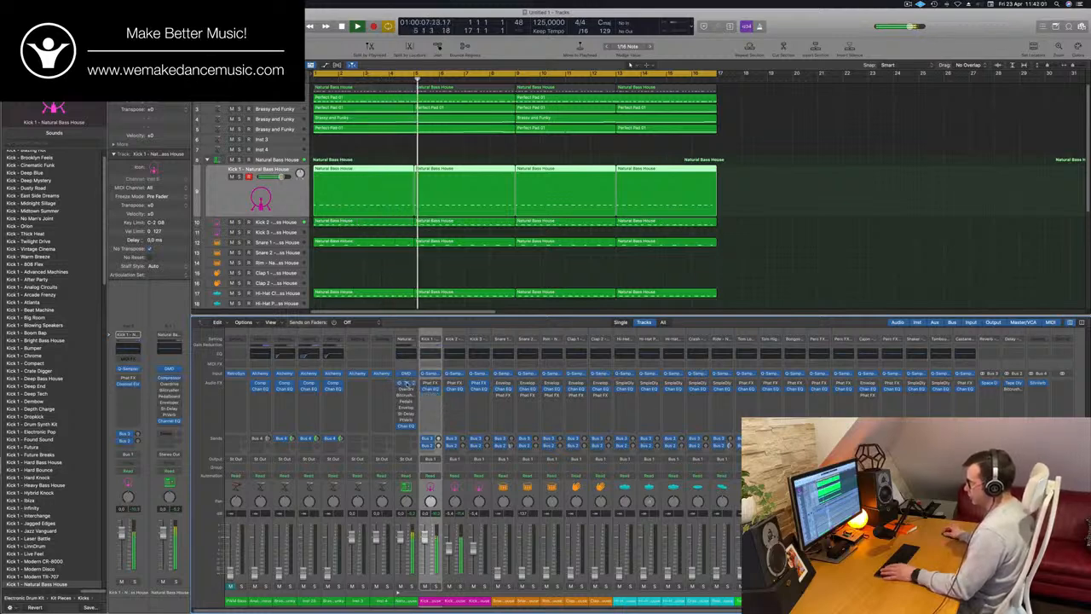
click(407, 385)
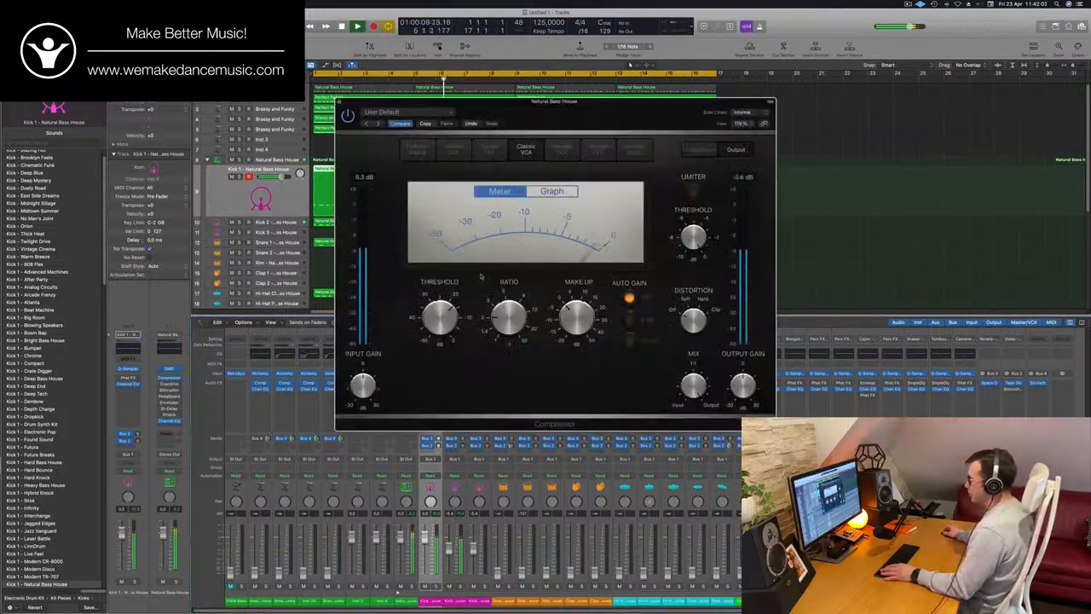
drag(631, 101, 859, 12)
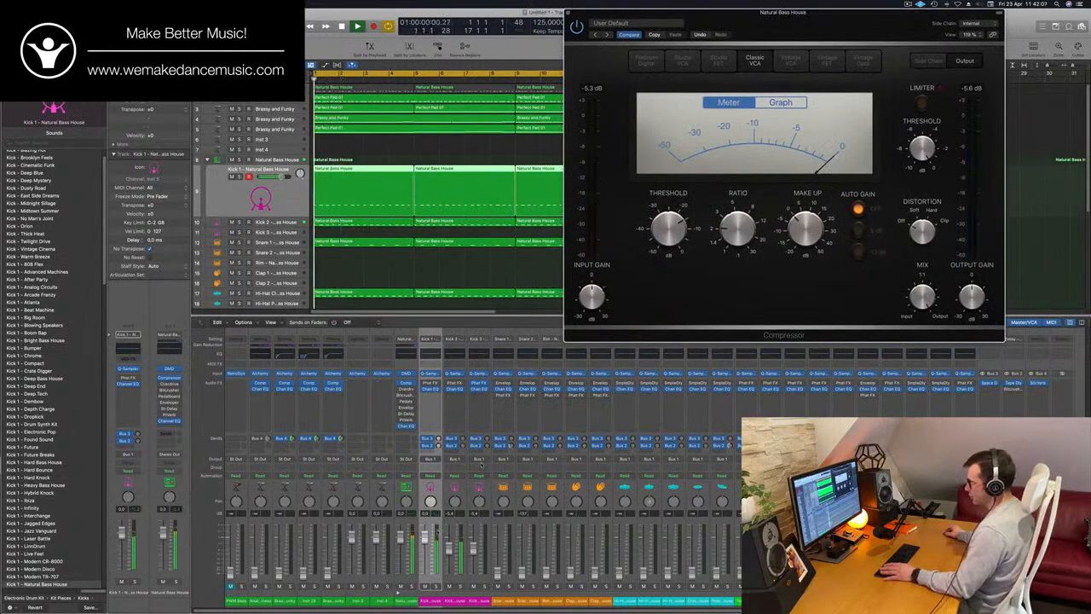
Audition Kick 2 in solo and boost its Channel EQ low shelf at 75 Hz by 7.7 dB
click(461, 587)
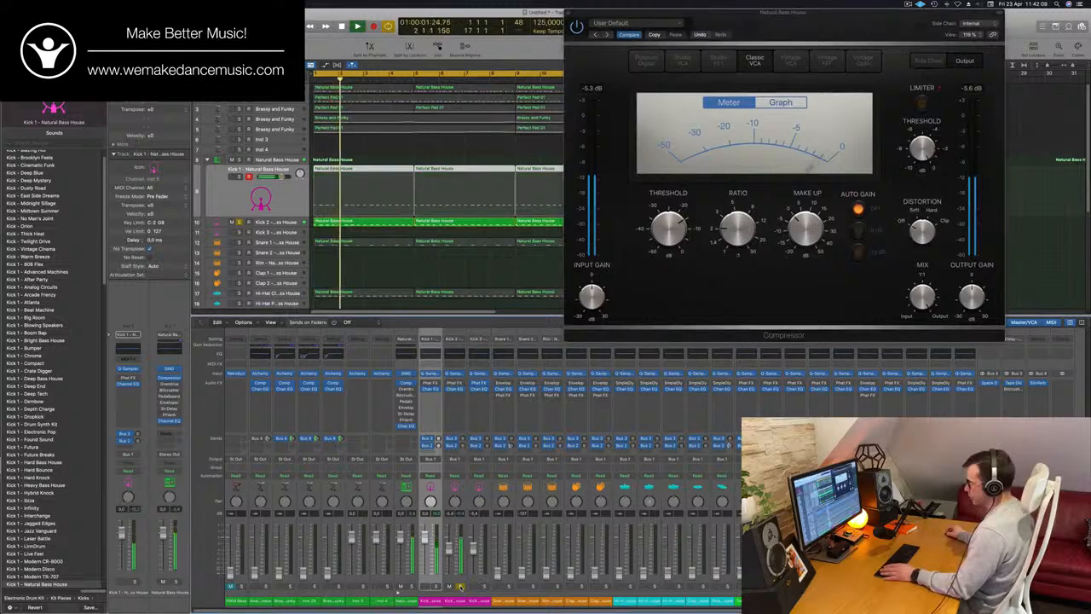
click(460, 587)
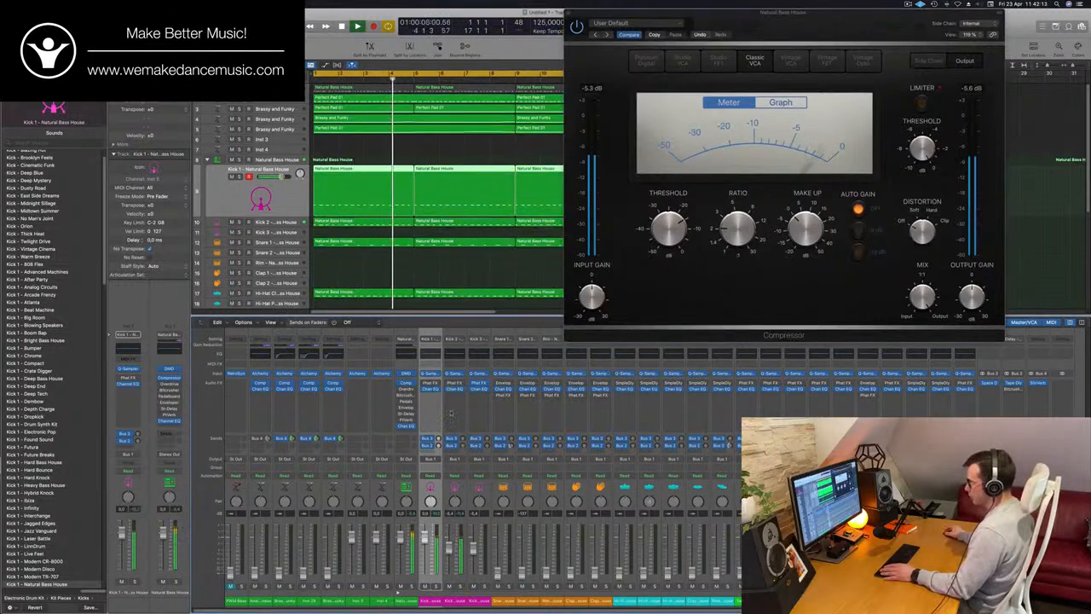
click(461, 354)
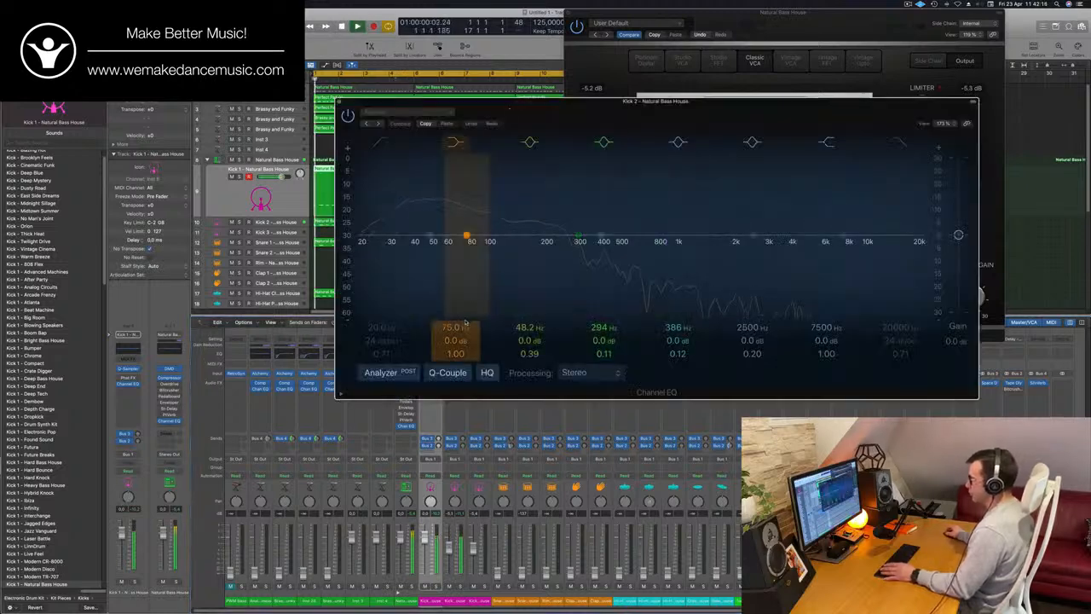
drag(455, 339, 454, 309)
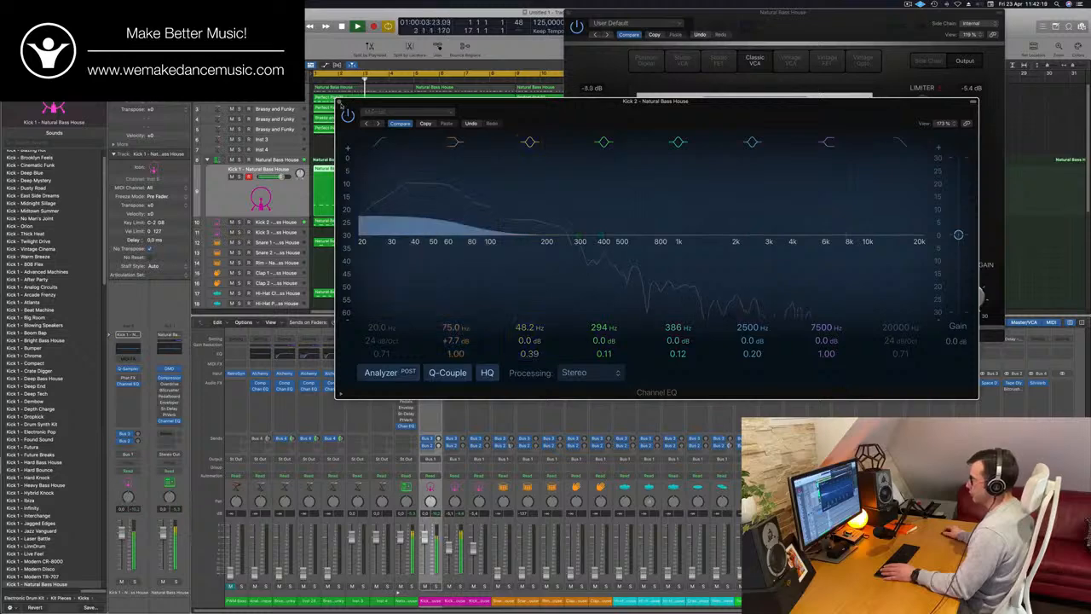
click(339, 101)
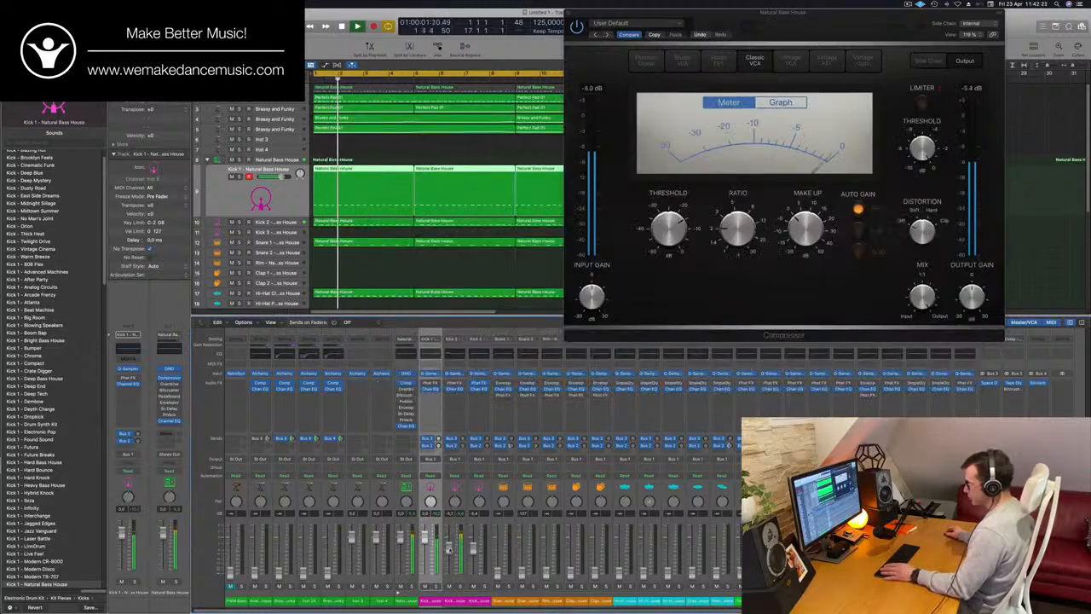
Compare the kick sound with Kick 2 muted and unmuted, and close the drum kit's Compressor window
click(450, 587)
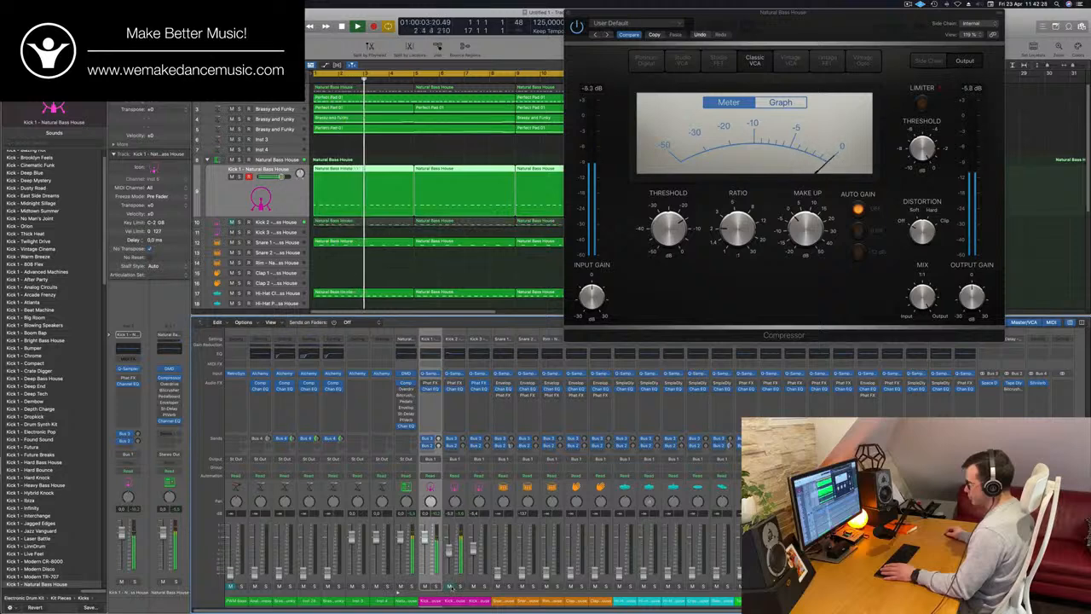
click(450, 587)
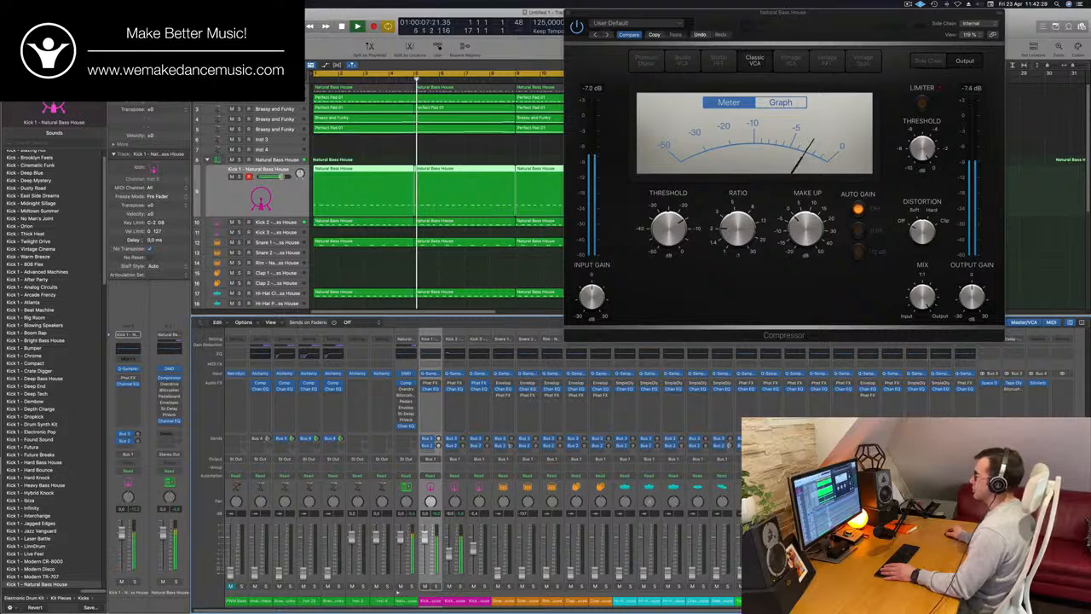
drag(724, 12, 548, 12)
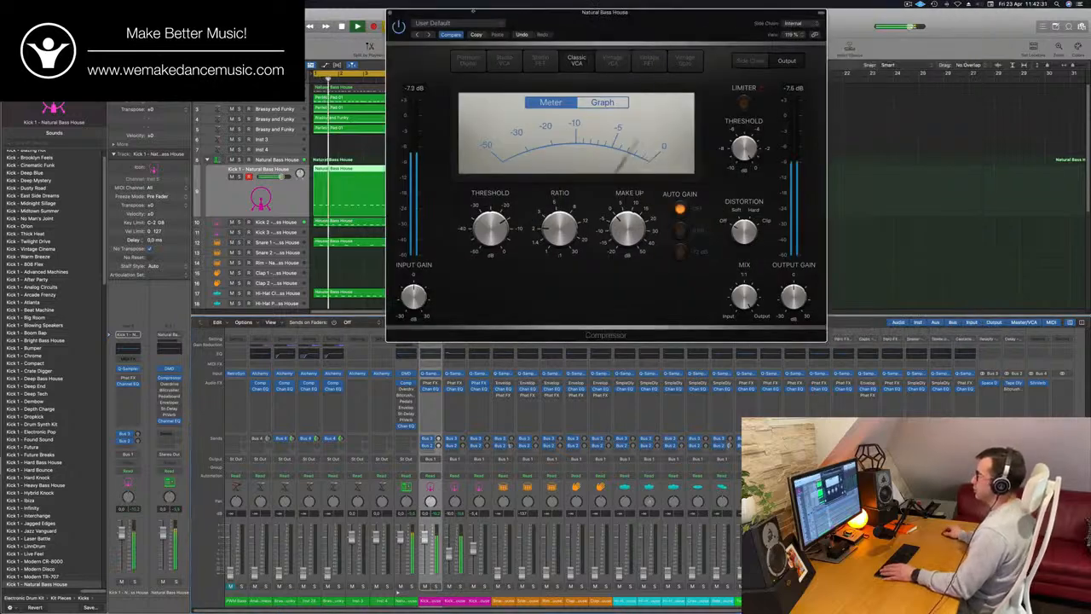
click(390, 13)
key(Return)
key(Return)
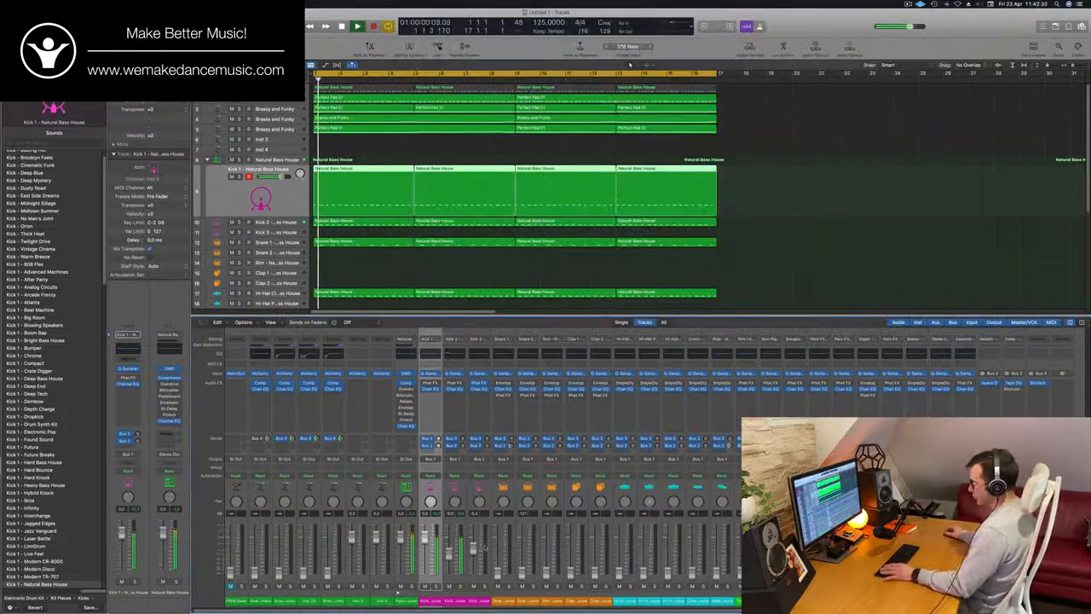
Bring Snare 1 and the closed hi-hat back into the mix one after the other by raising their faders over the replayed loop
drag(500, 574, 500, 564)
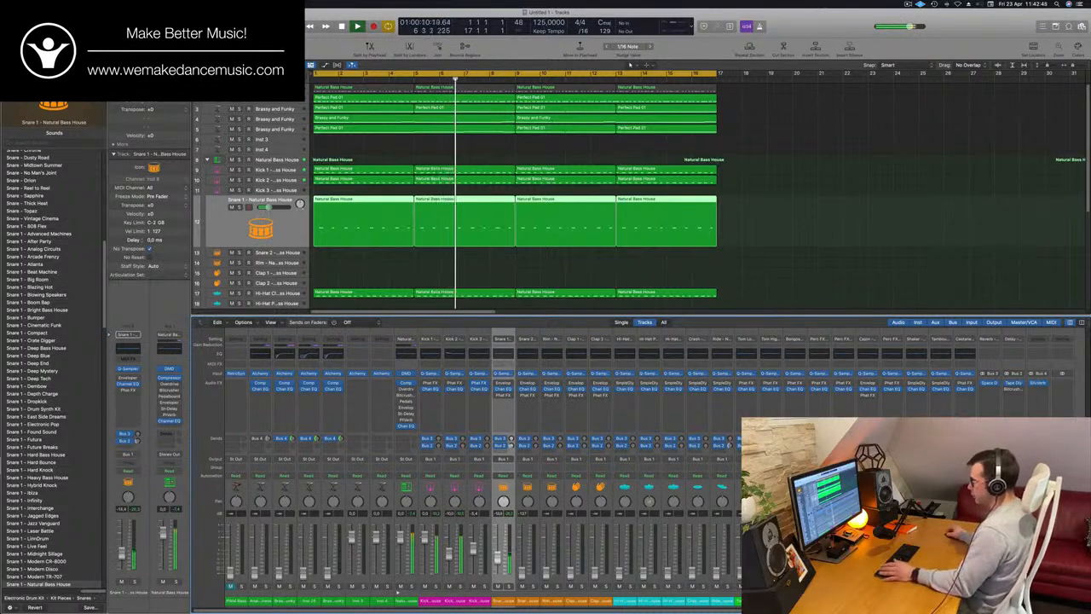
key(Return)
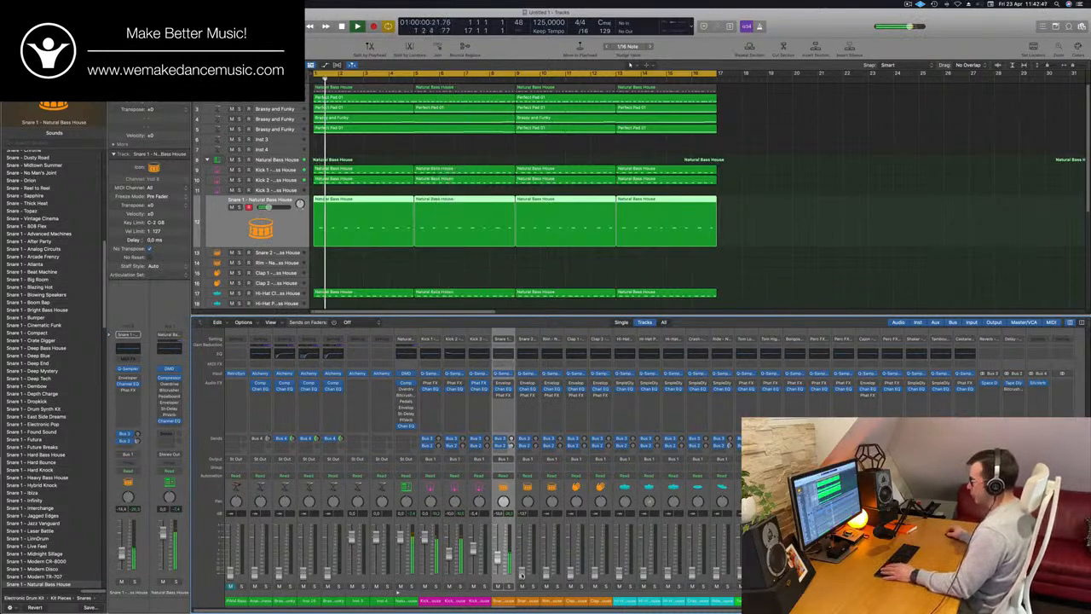
scroll(527, 245, down, 2)
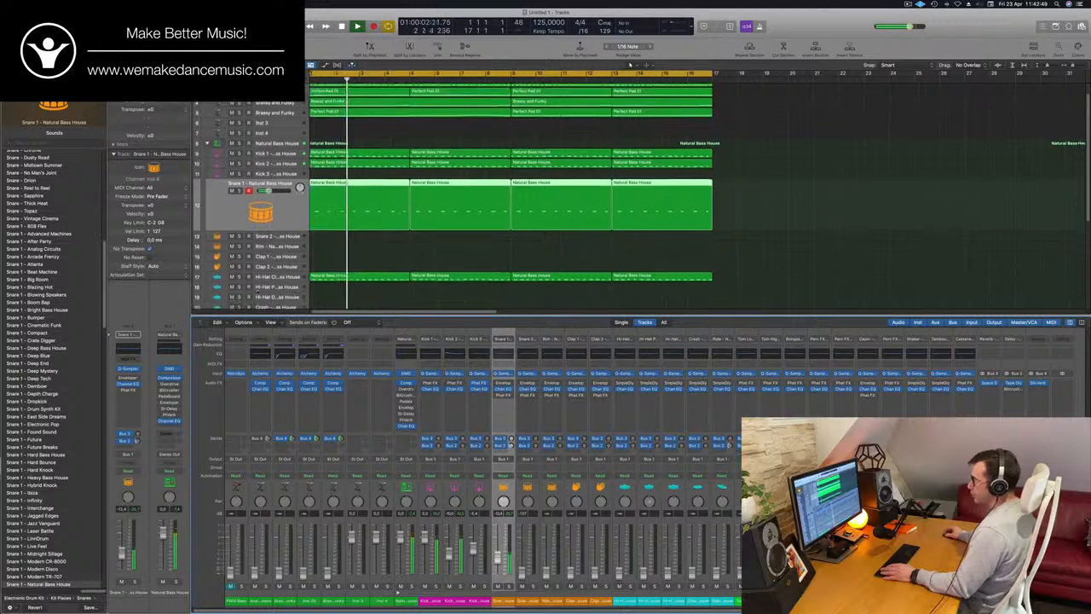
click(283, 278)
key(Return)
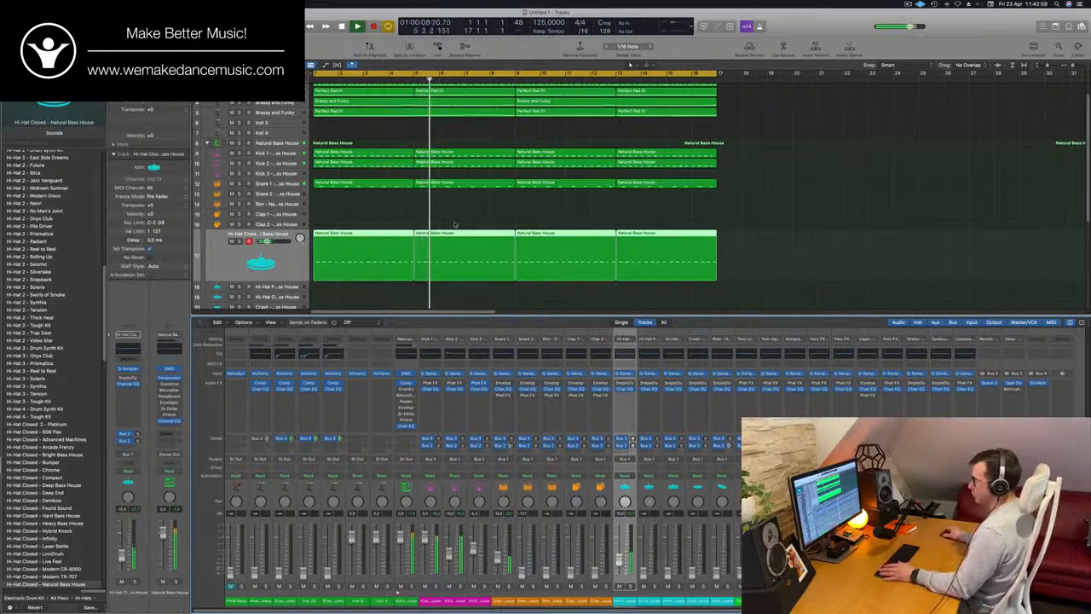
Select the Ride track of the drum kit and bring it into the mix by raising its fader over the replayed loop
scroll(512, 192, down, 3)
key(Down)
key(Down)
key(Down)
key(Down)
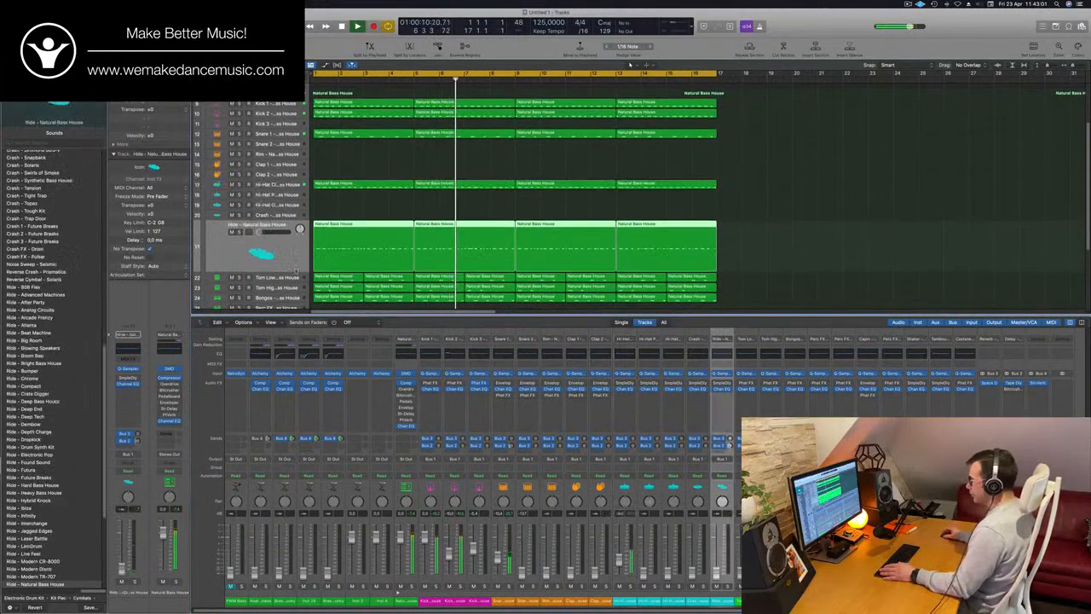
key(Return)
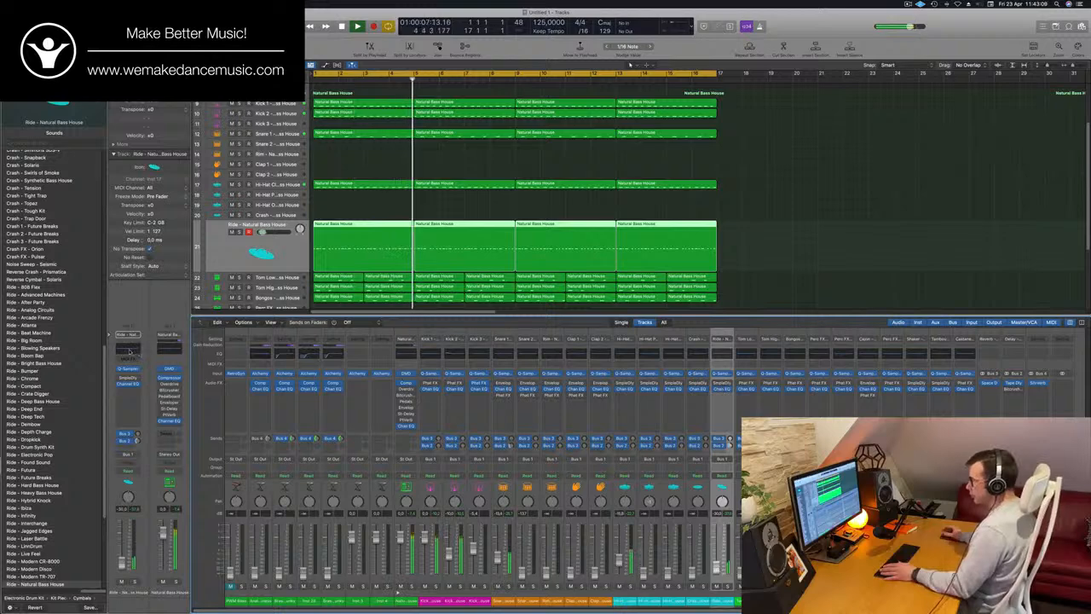
Enable the low cut in the Ride's Channel EQ, raise its cutoff into the midrange, and close the EQ
click(132, 351)
click(381, 141)
drag(386, 174, 664, 177)
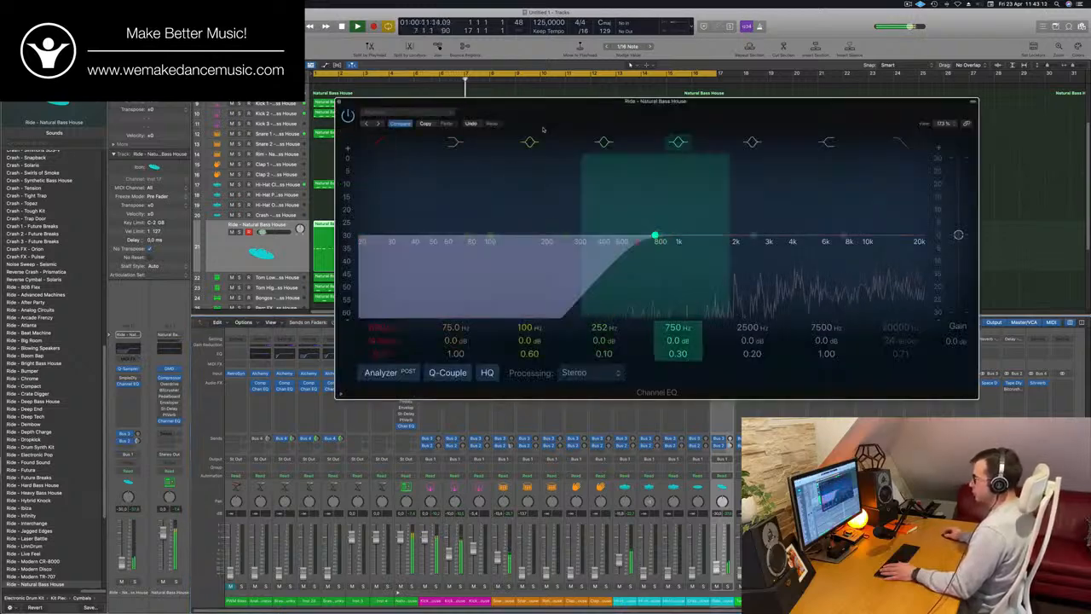
click(339, 103)
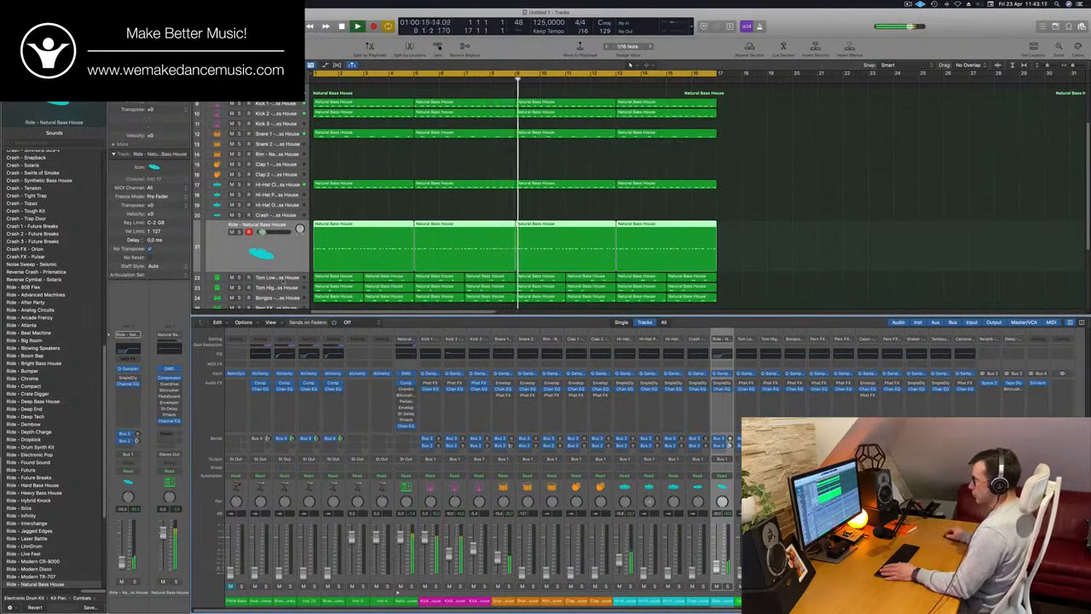
Bring the Tom Low track into the mix by raising its fader while repeatedly restarting the loop
key(Down)
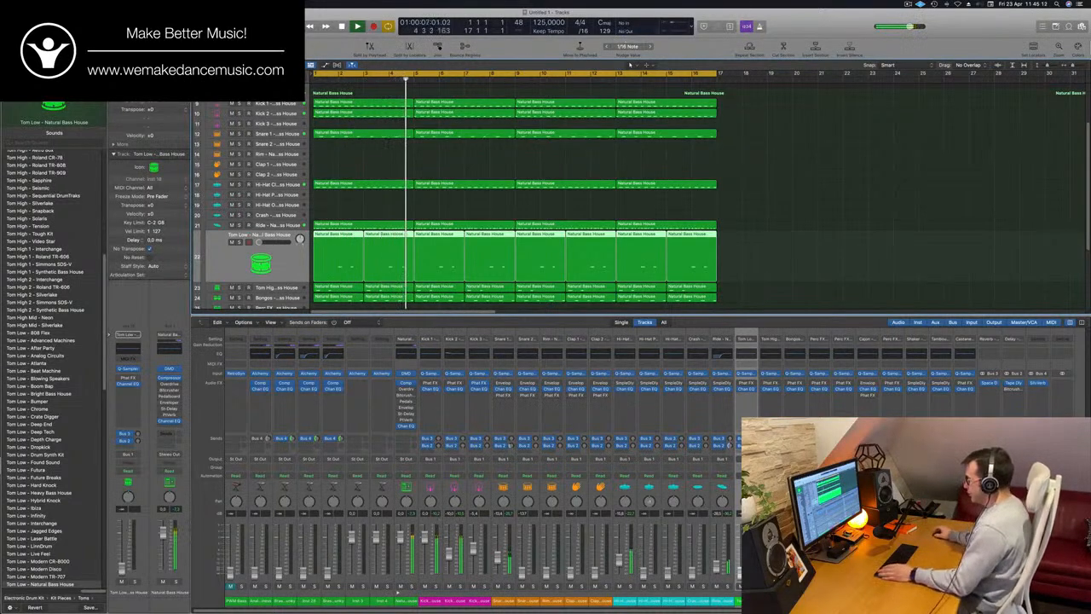
key(space)
key(space)
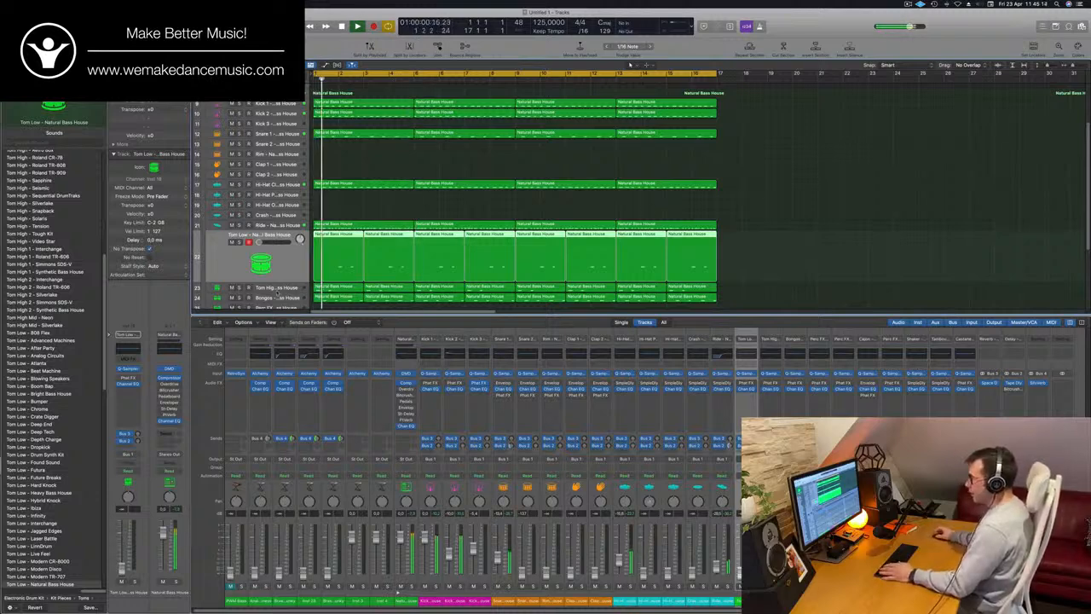
key(space)
key(space)
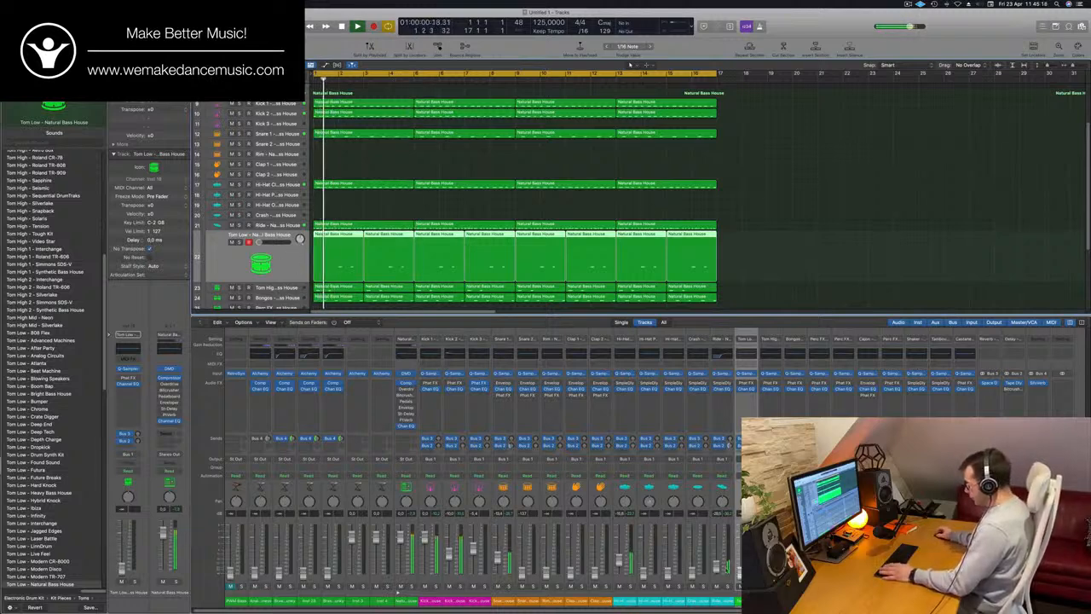
key(space)
key(space)
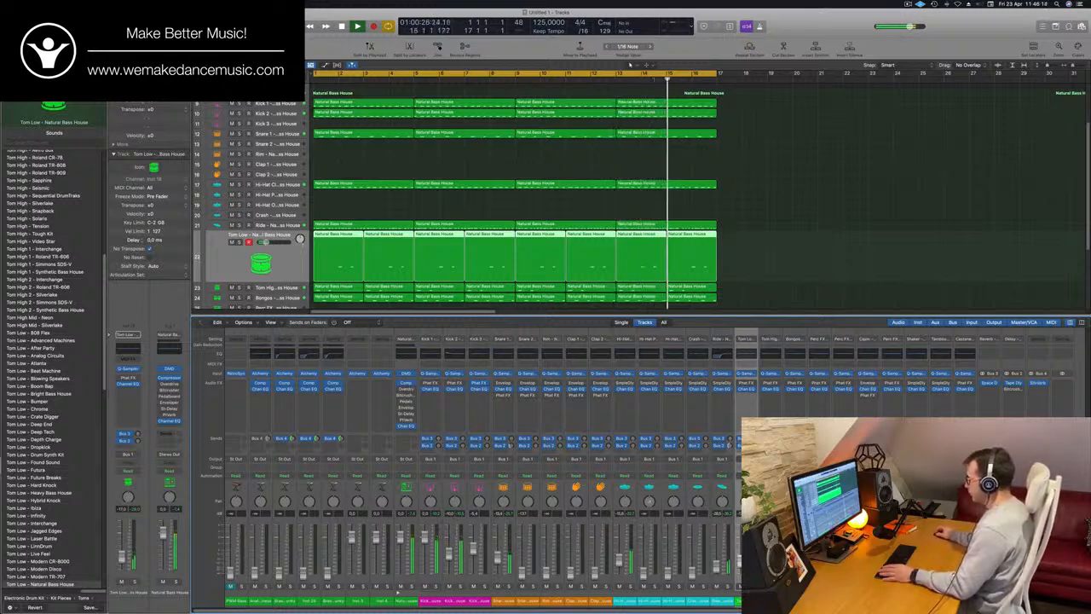
Bring Tom High, Bongos and Perc FX 3 into the mix one after the other by raising their faders
scroll(603, 304, down, 4)
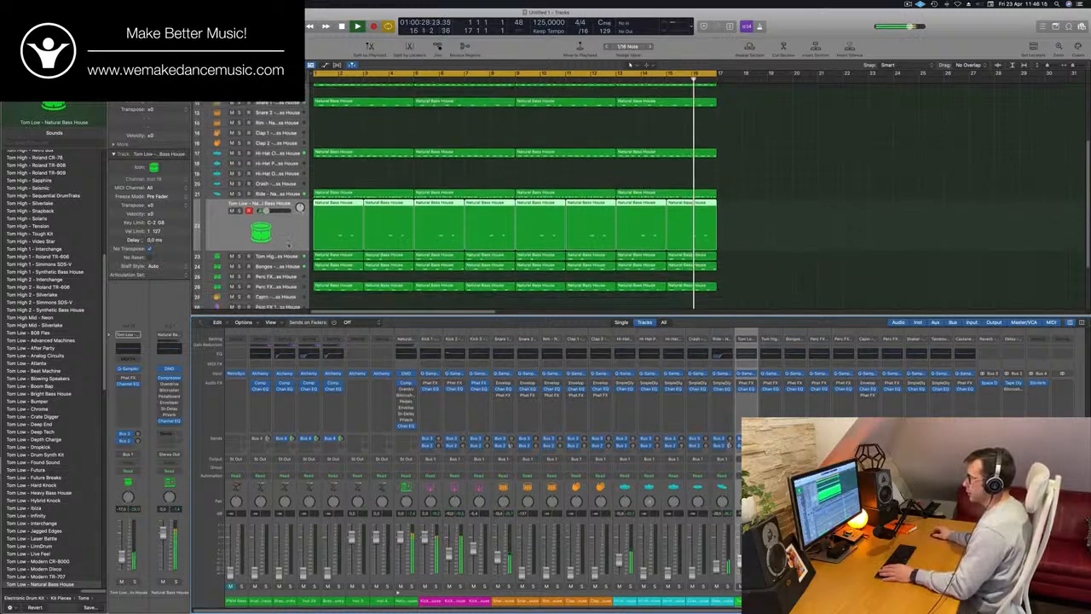
click(290, 249)
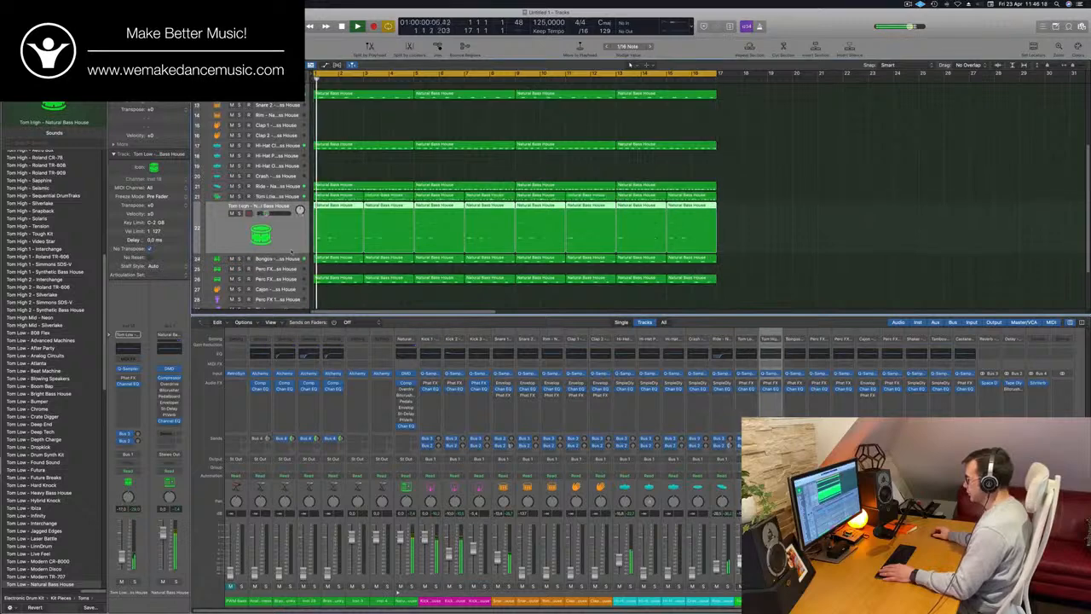
key(Down)
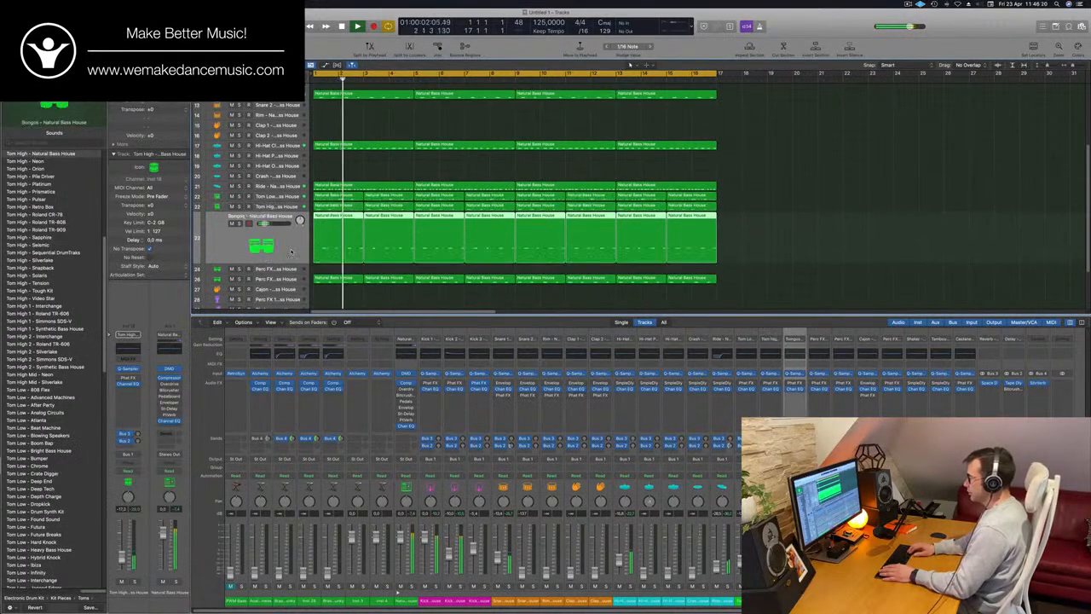
key(Down)
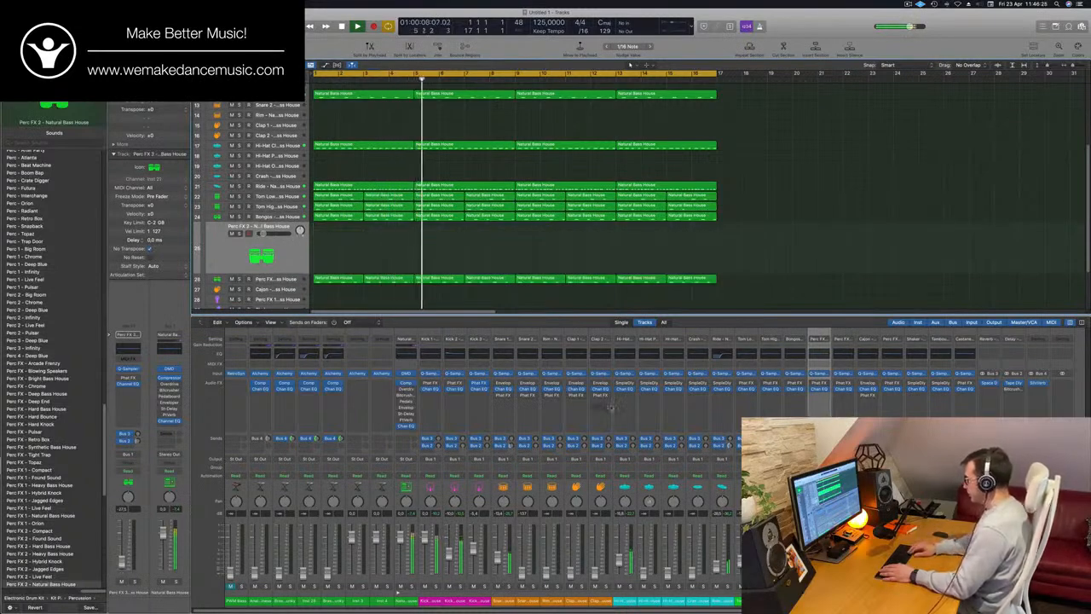
key(Down)
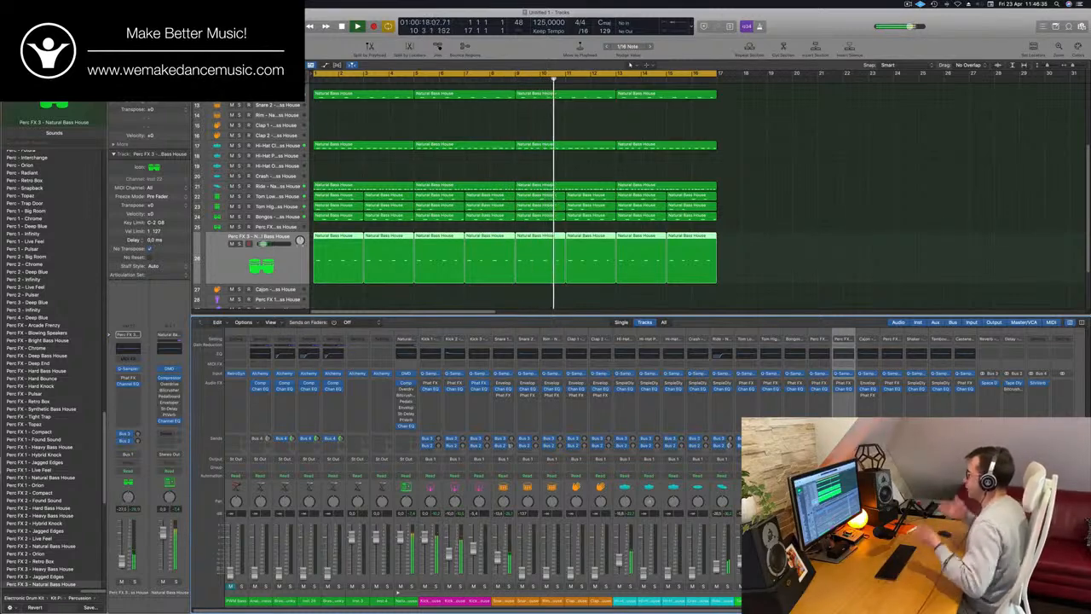
Select the Analogue Happiness bass track and raise its fader against the drums over the replayed loop
scroll(463, 176, up, 5)
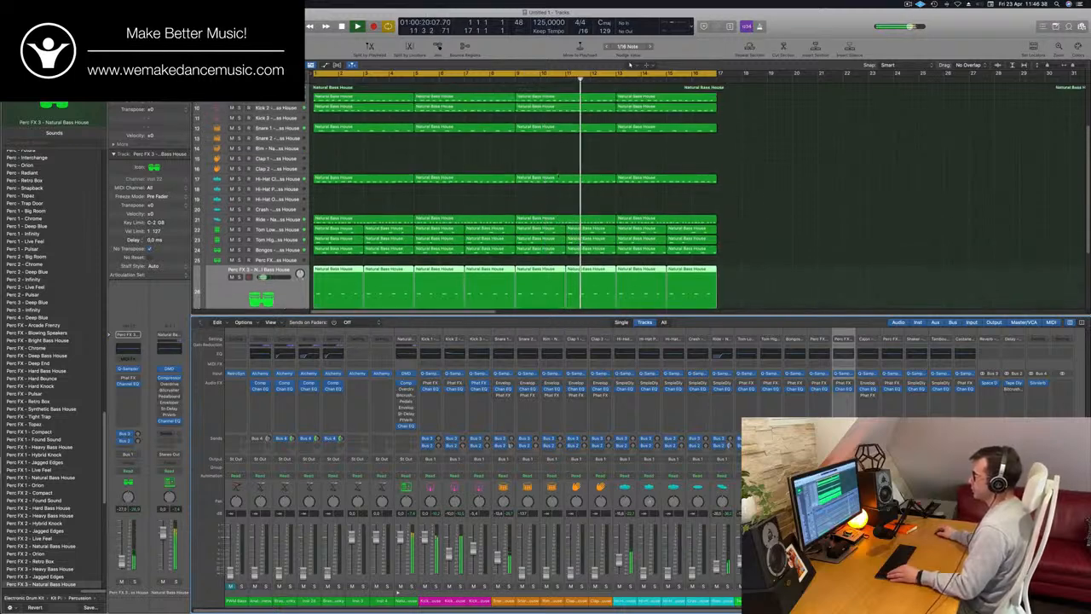
scroll(432, 192, up, 1)
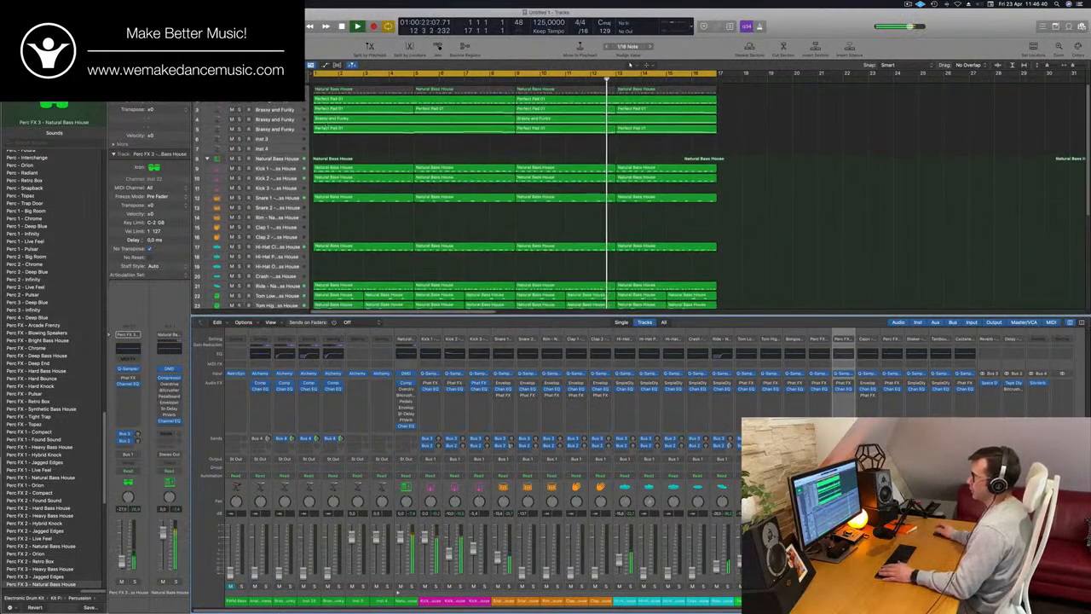
click(248, 98)
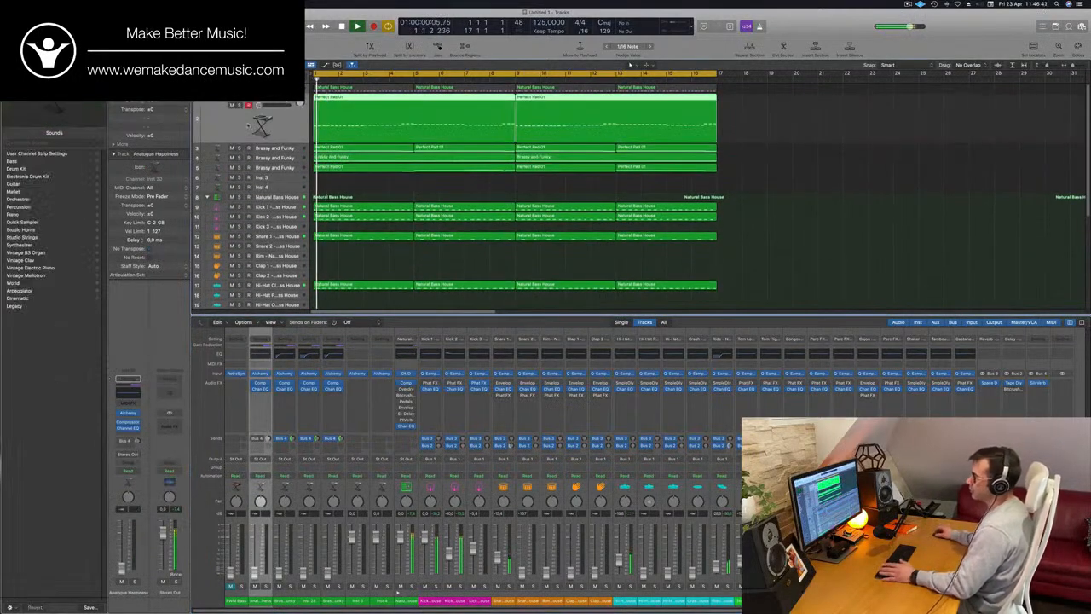
key(space)
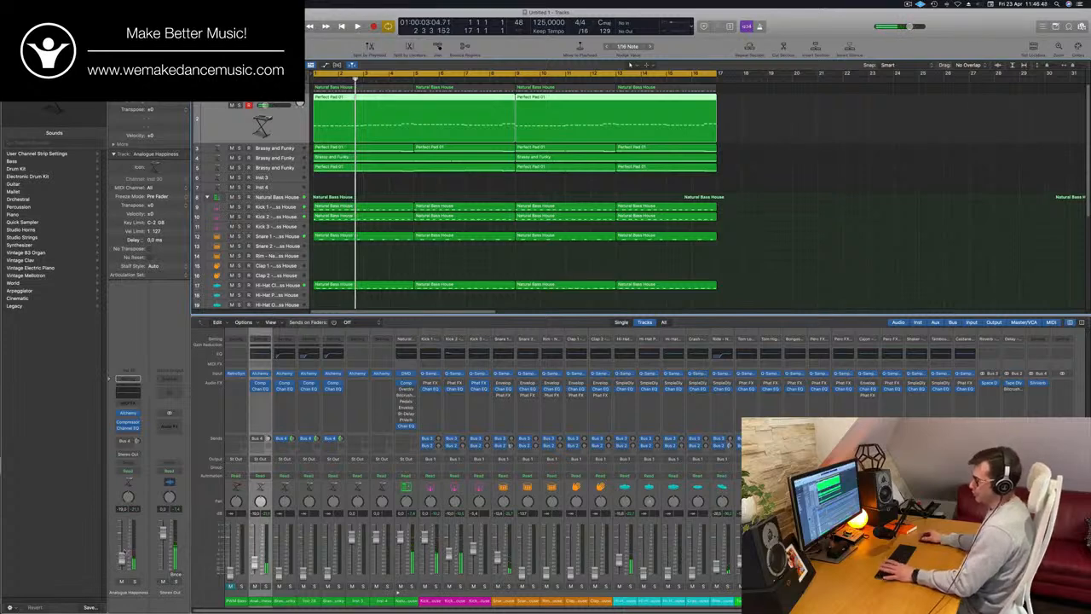
key(Return)
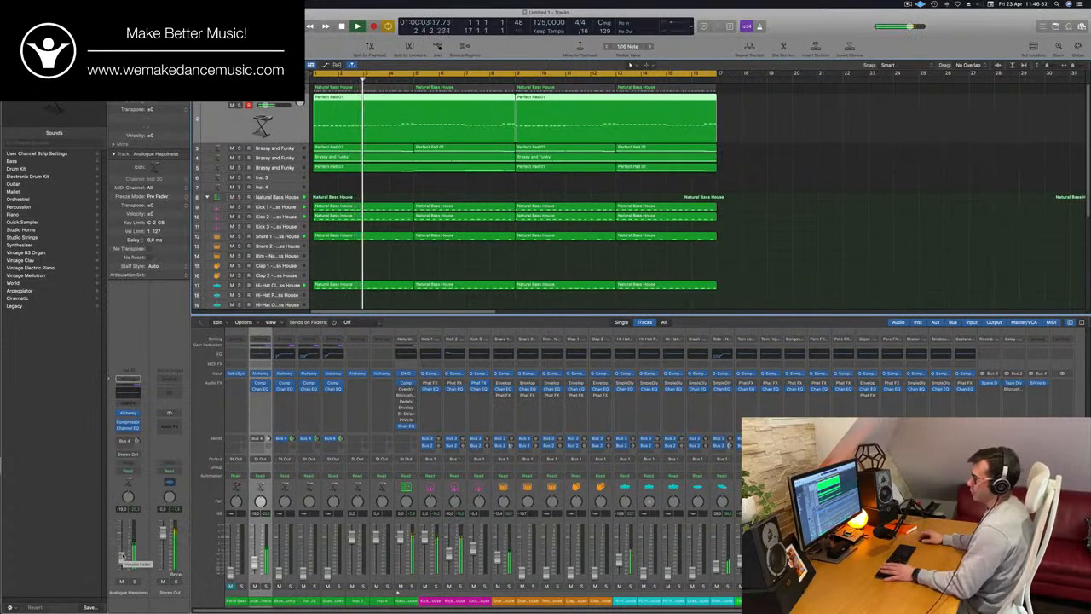
key(Return)
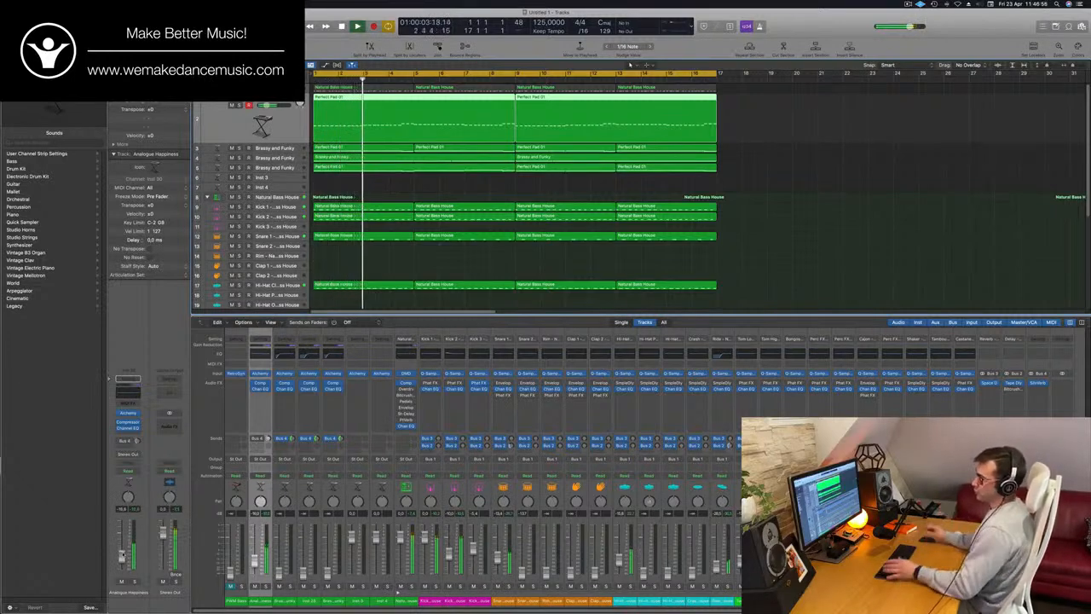
key(Return)
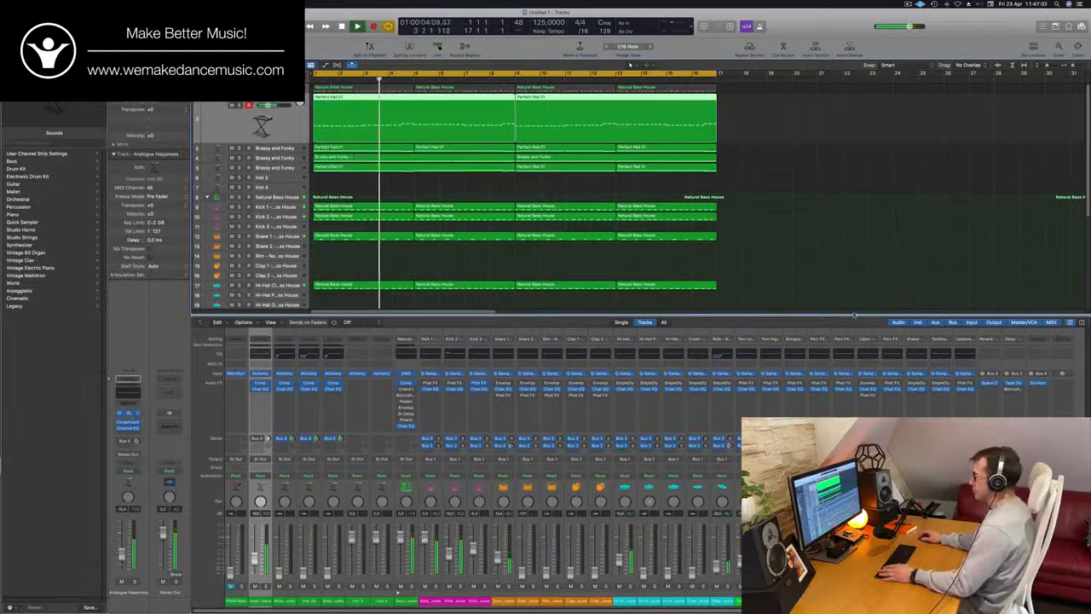
Paste the copied synth settings into the Analogue Happiness track's Alchemy and move its window aside
click(128, 412)
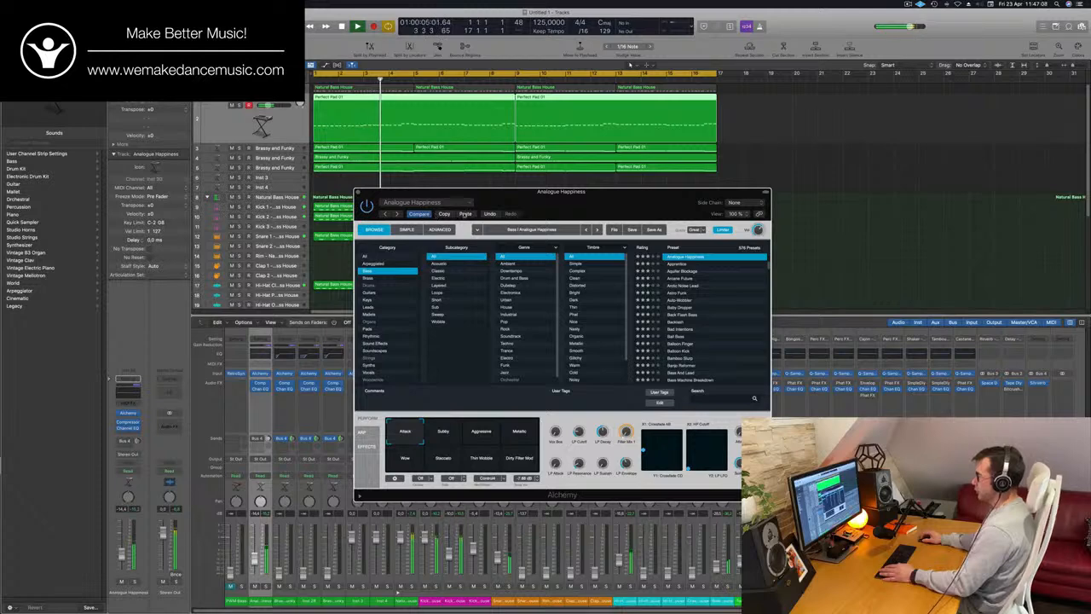
click(466, 214)
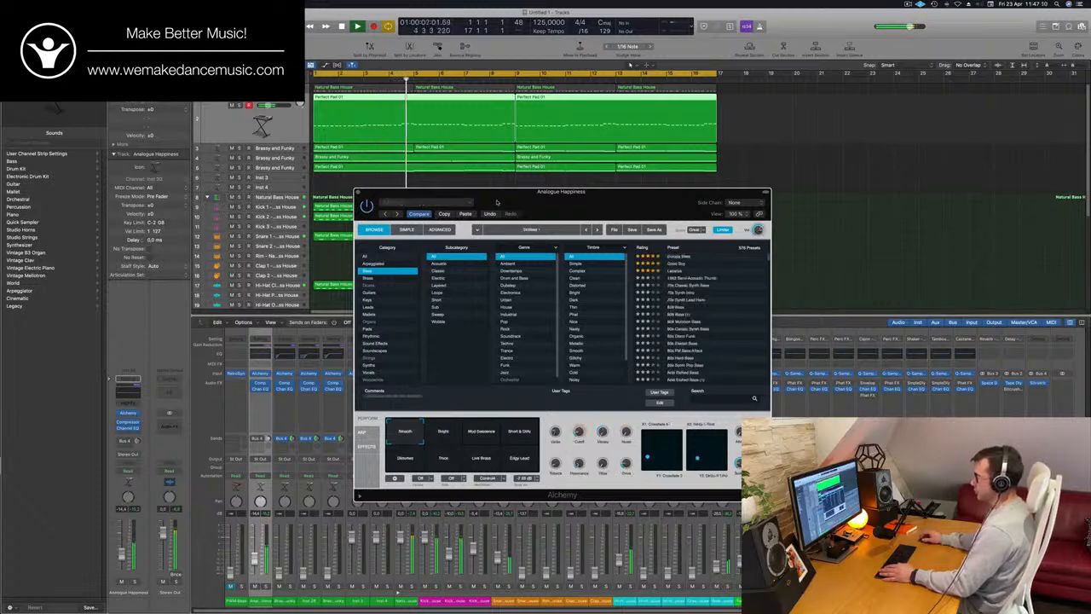
drag(497, 202, 606, 190)
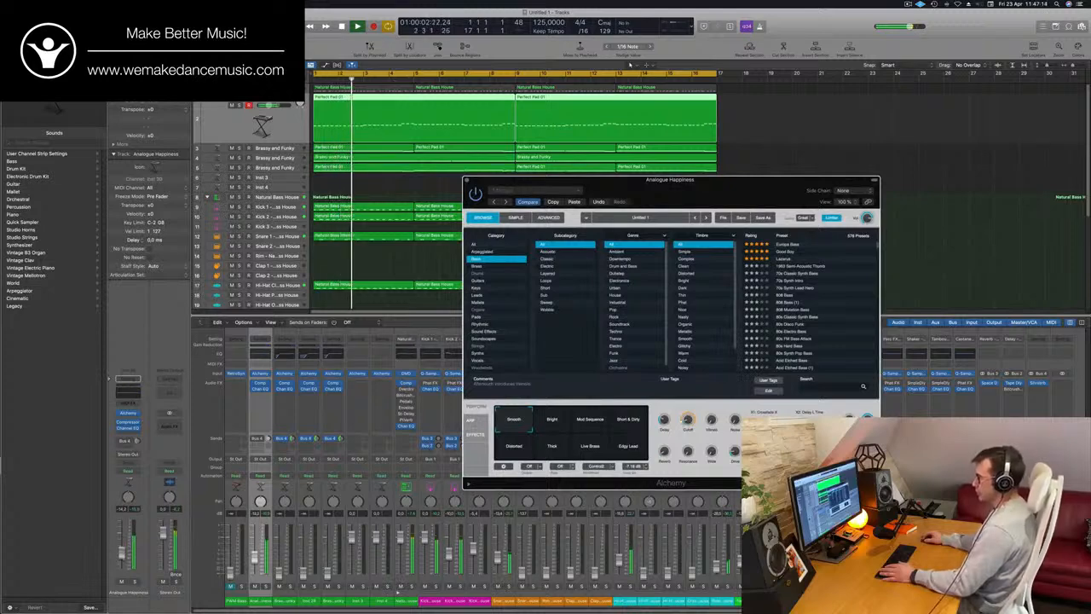
Fine-tune the bass patch's Cutoff in Alchemy, raise the track's fader slightly over the replayed loop, and close the synth window
click(123, 555)
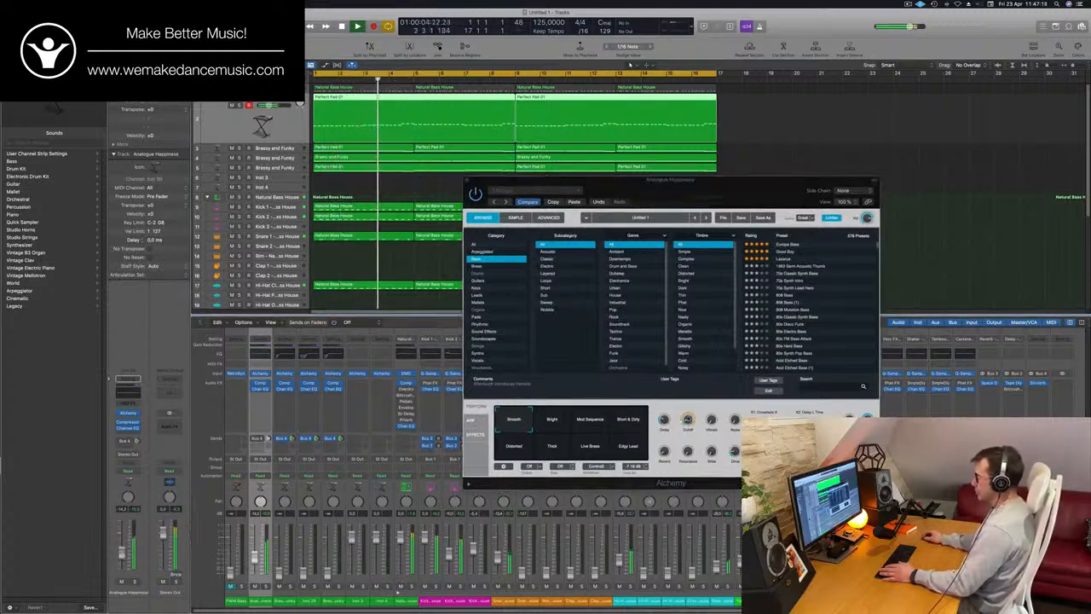
click(688, 421)
drag(691, 425, 691, 428)
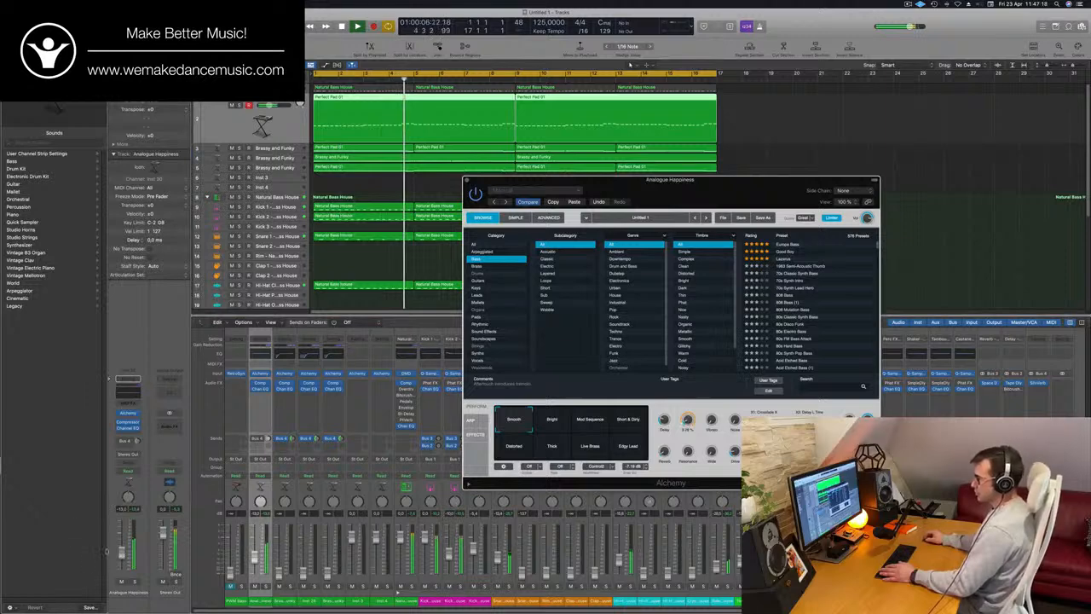
drag(123, 554, 122, 553)
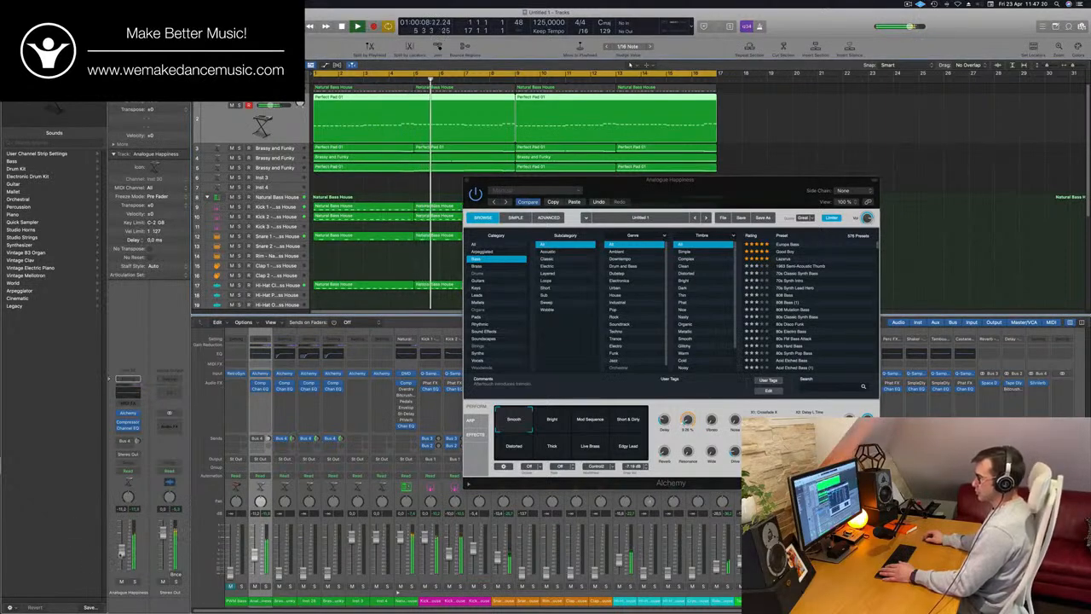
key(space)
key(space)
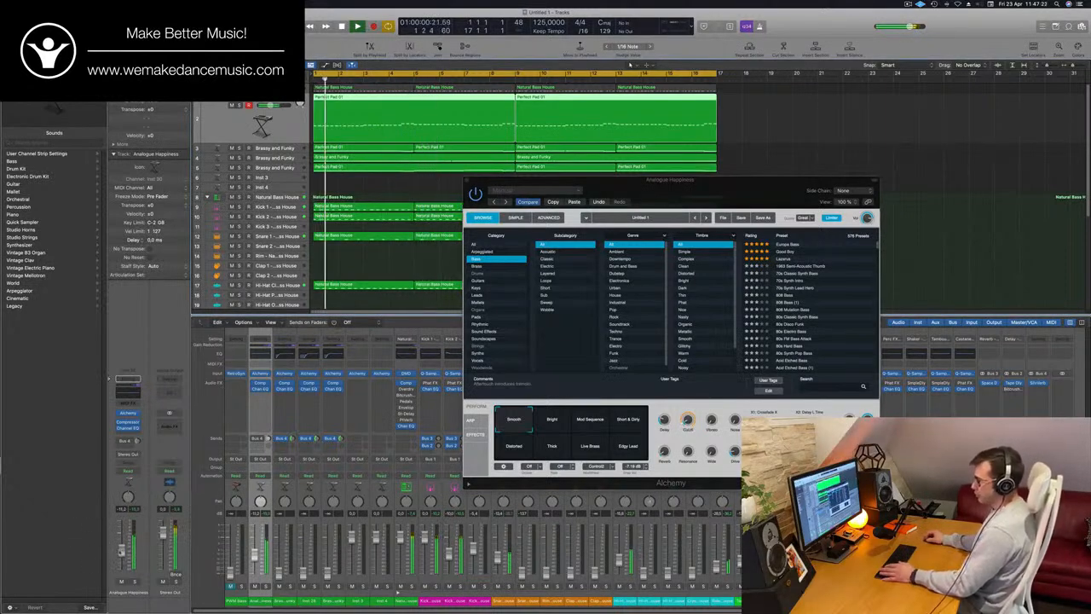
drag(696, 190, 604, 225)
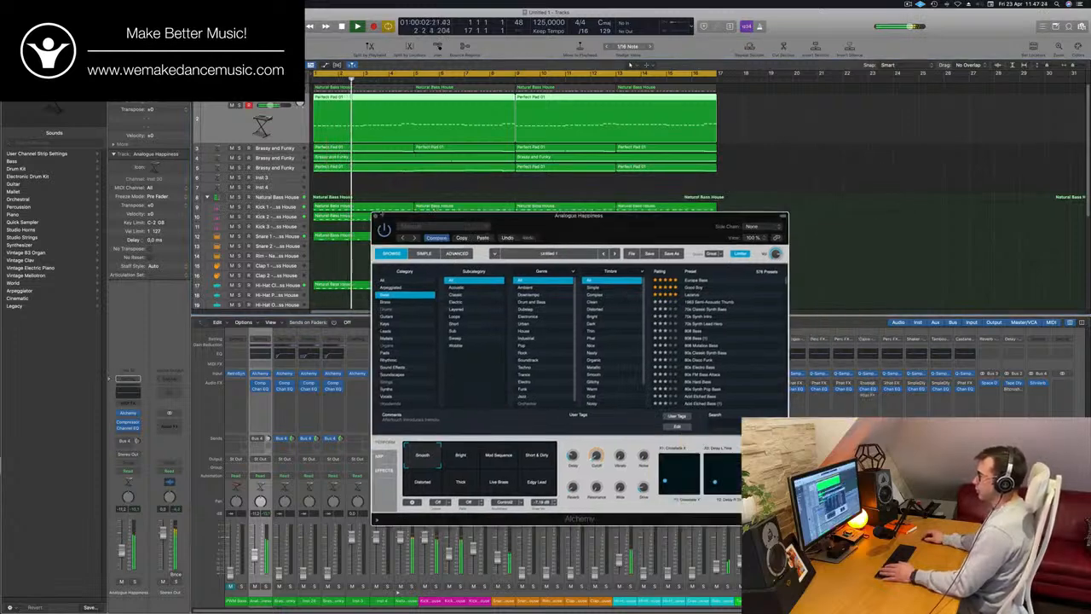
click(375, 217)
Select the first Brassy and Funky track and raise its fader into the mix over the replayed loop
click(279, 147)
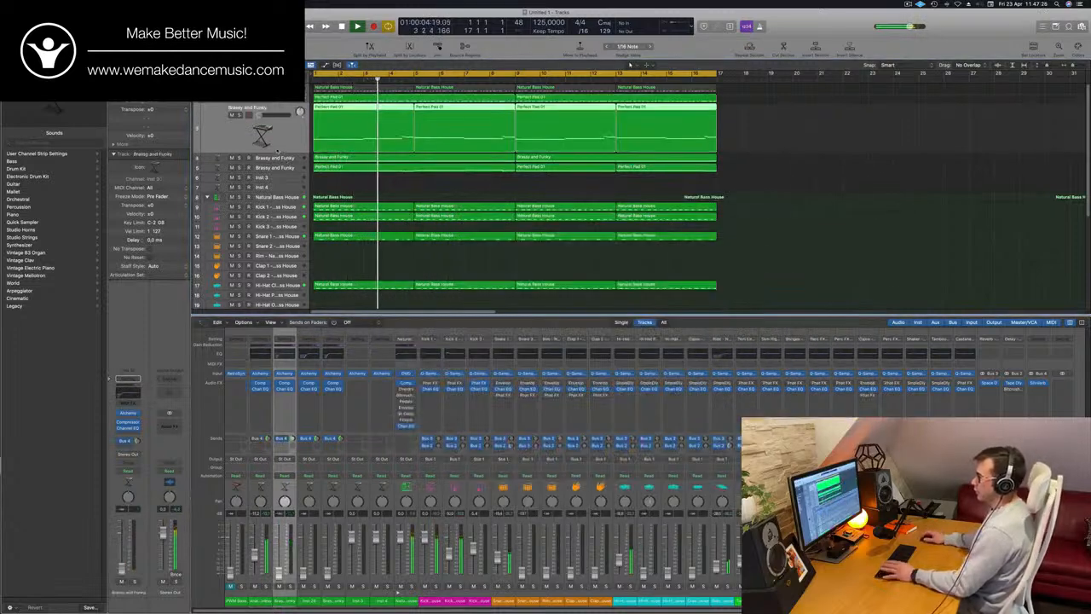
key(Return)
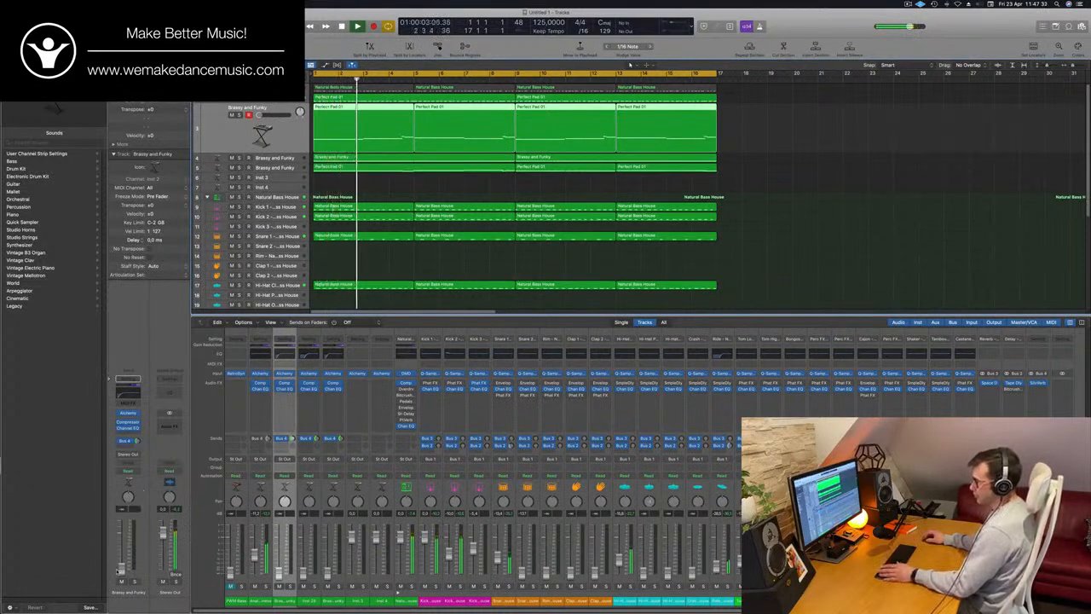
key(Return)
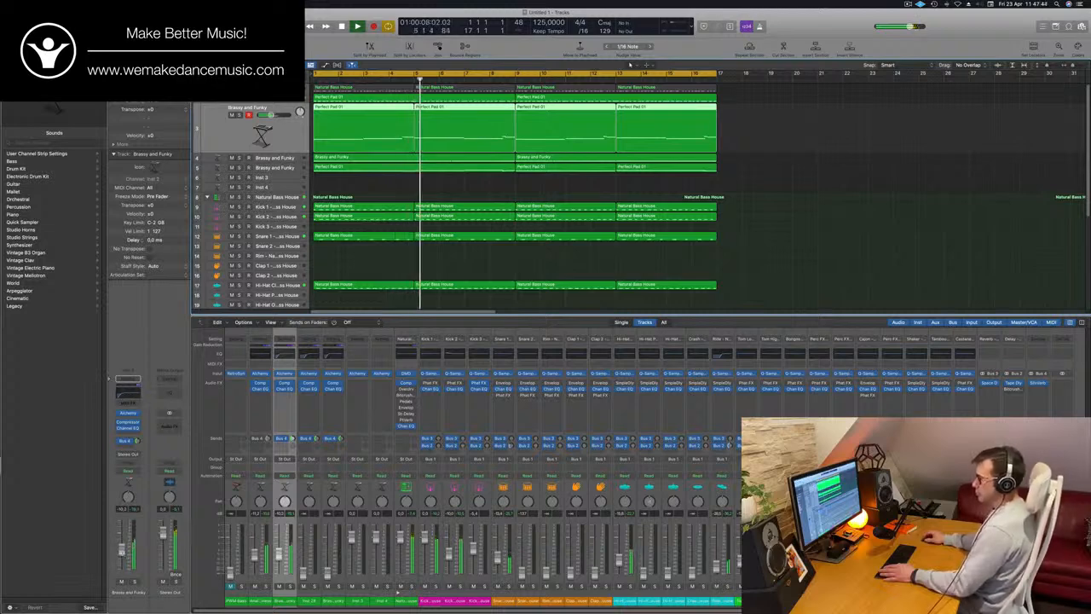
Set the low cut in the Brassy and Funky track's Channel EQ to 143 Hz, check it over the restarted loop, and close the EQ
click(138, 391)
drag(454, 255, 506, 256)
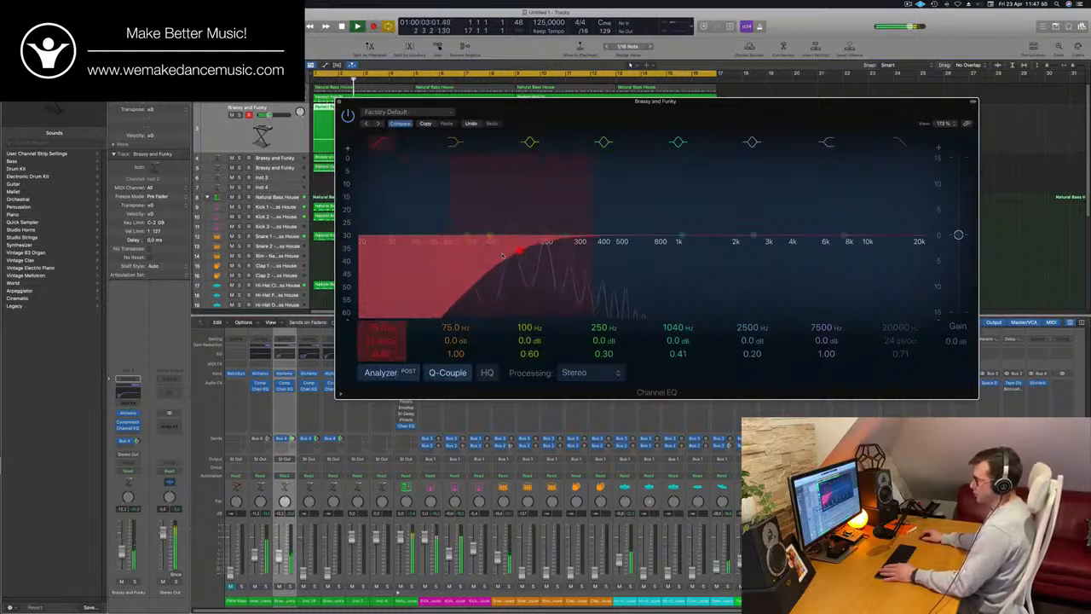
key(space)
key(space)
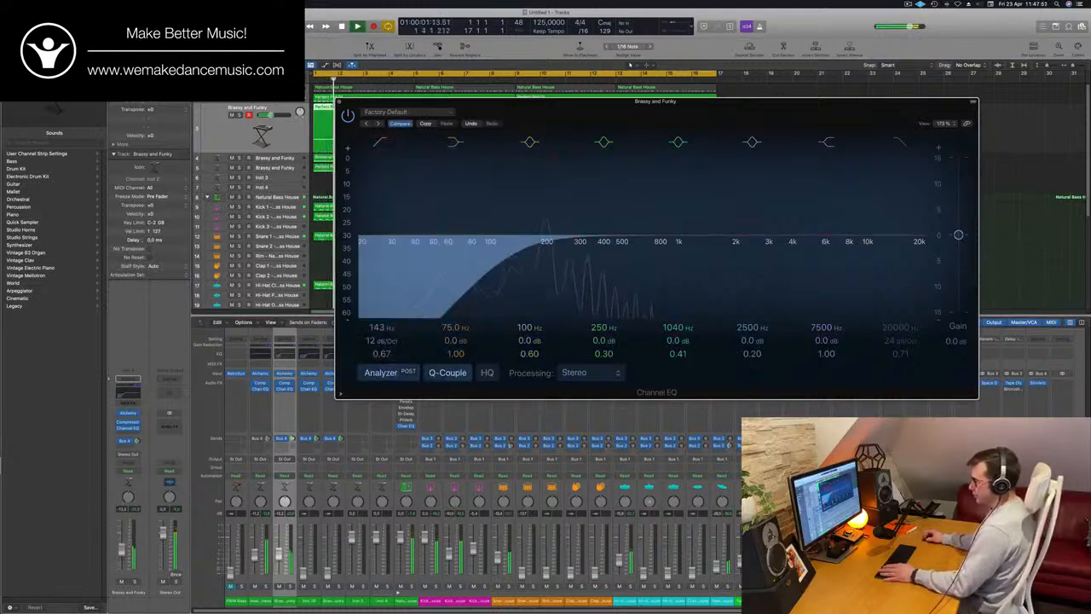
key(super+w)
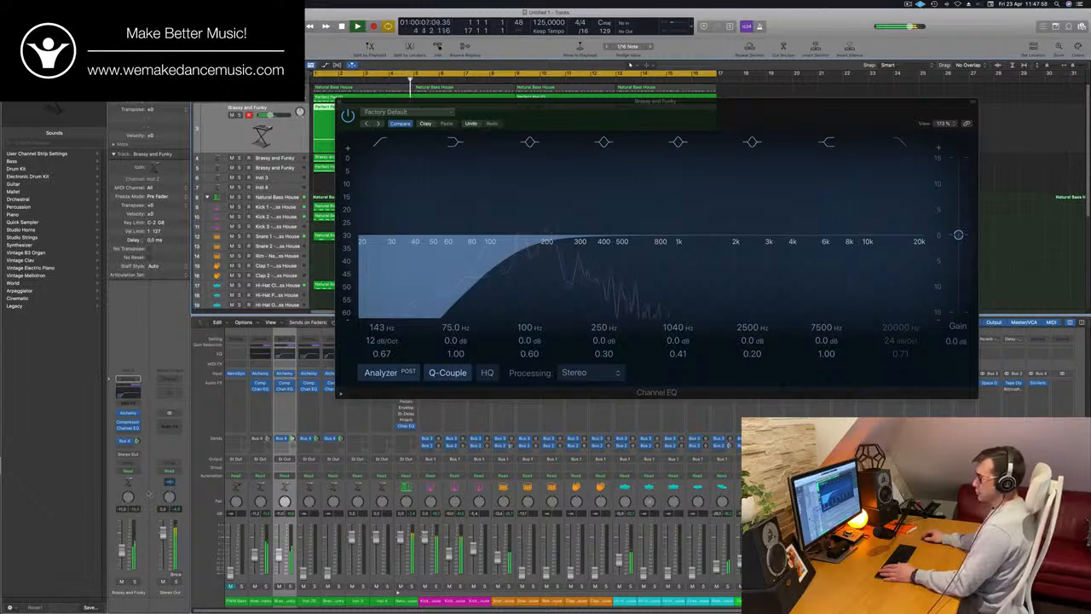
key(super+w)
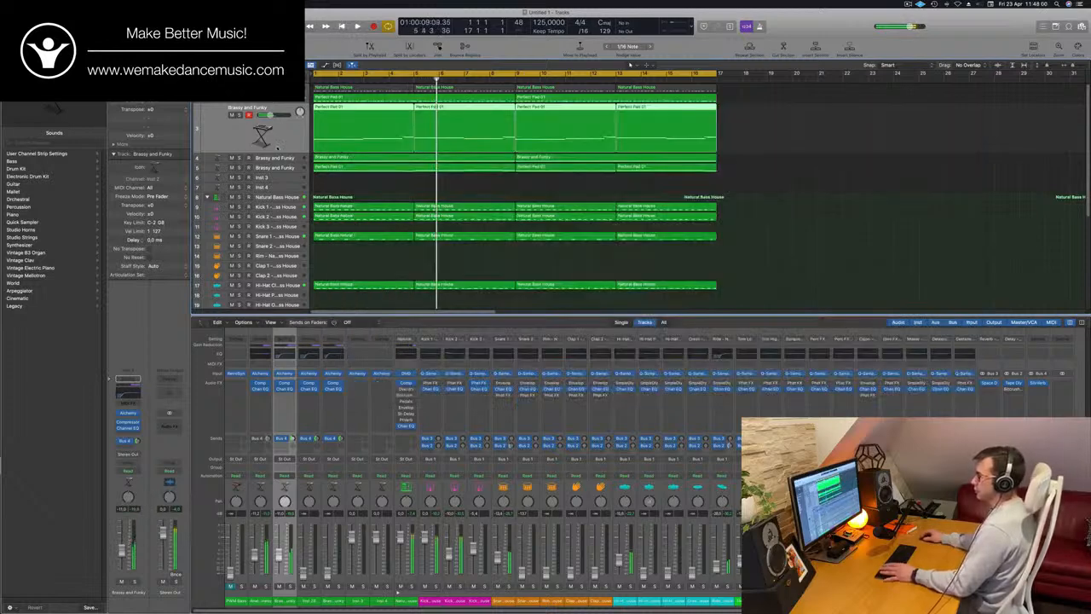
Select the Brassy and Funky track in row 4 and try raising its fader over the replayed loop
key(Down)
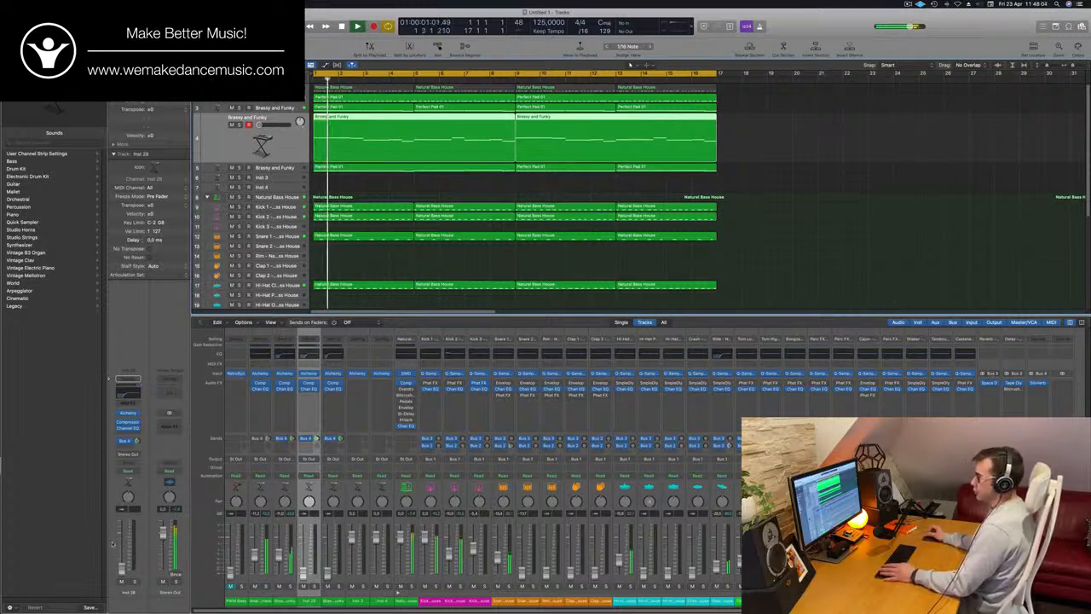
key(Return)
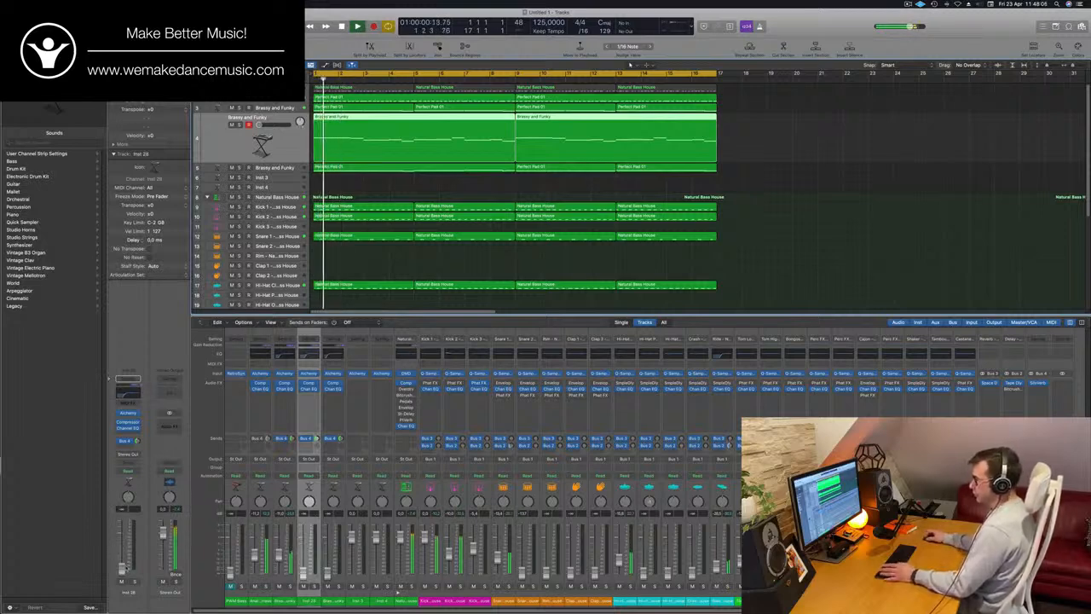
key(Return)
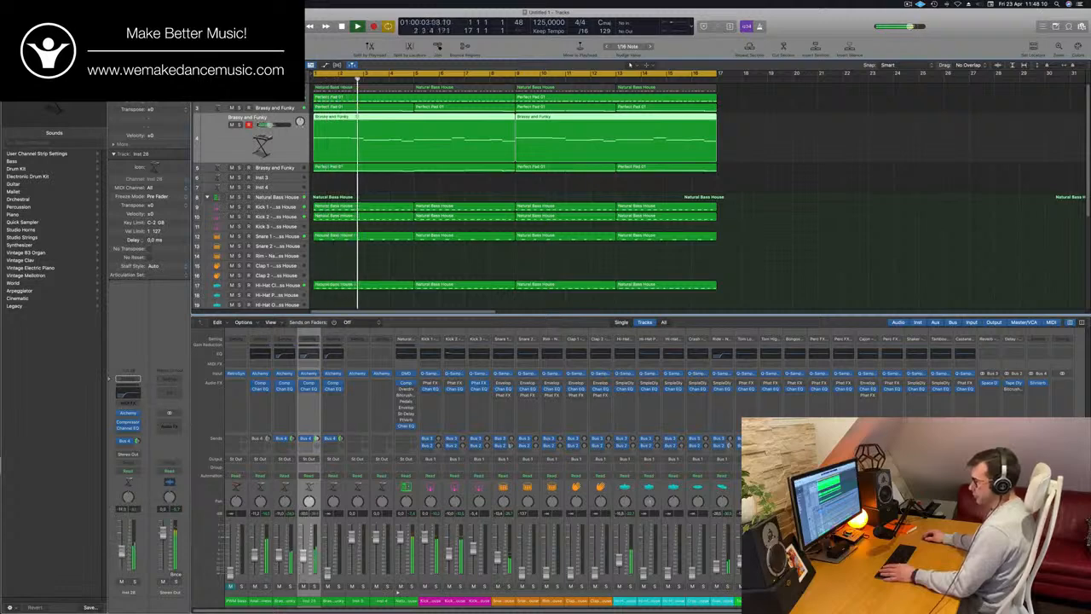
key(Return)
Select the Brassy and Funky track in row 5 and try bringing its fader up over the restarted loop
key(Down)
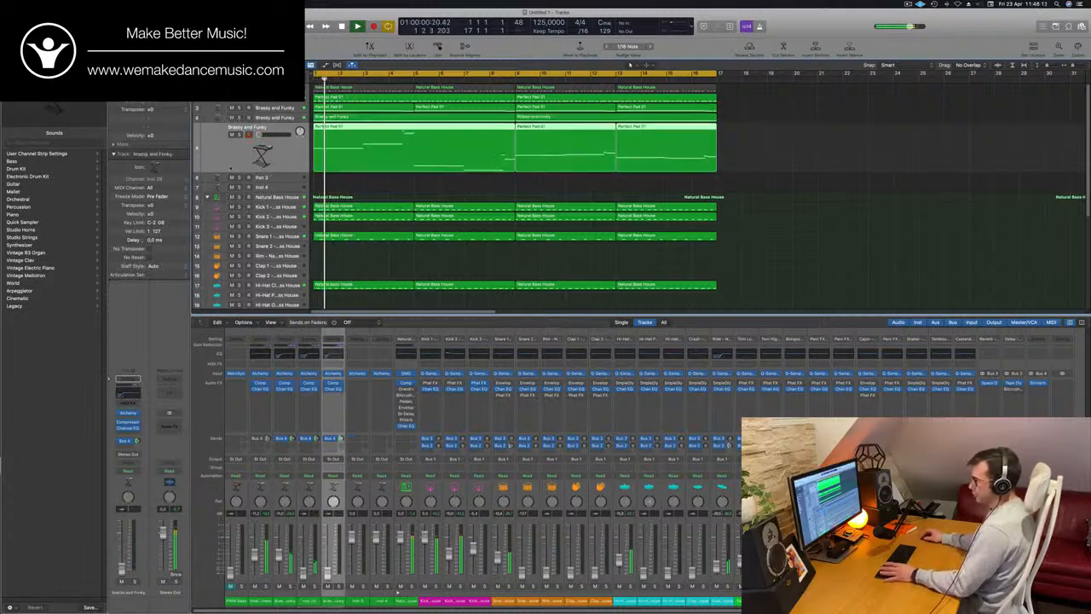
key(Return)
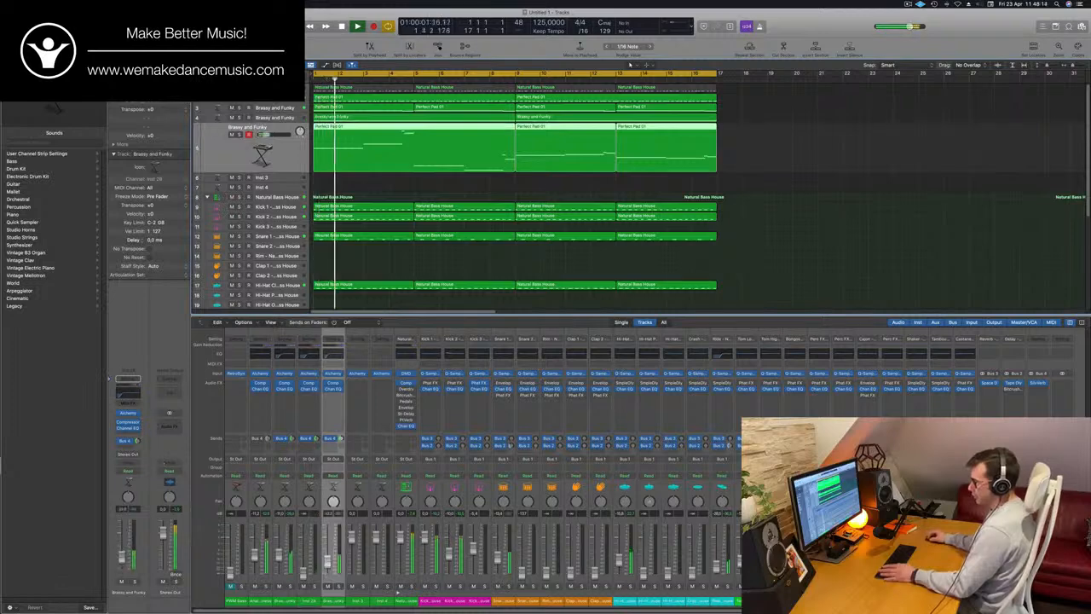
key(Return)
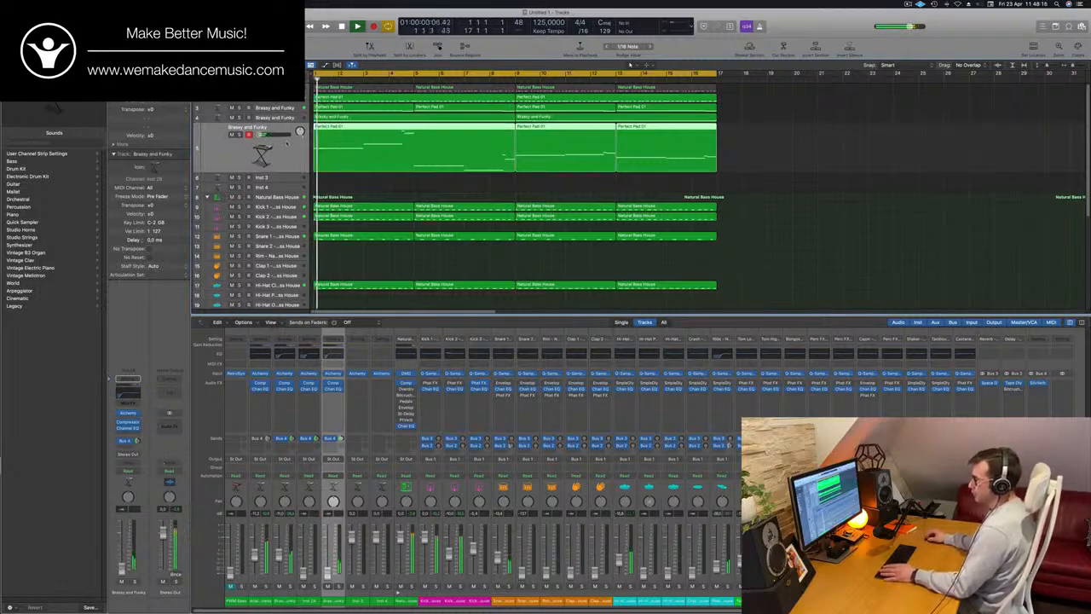
Move the row 5 track with three Perfect Pad 01 regions up to row 4 and raise its fader over the replayed loop
key(Up)
key(Return)
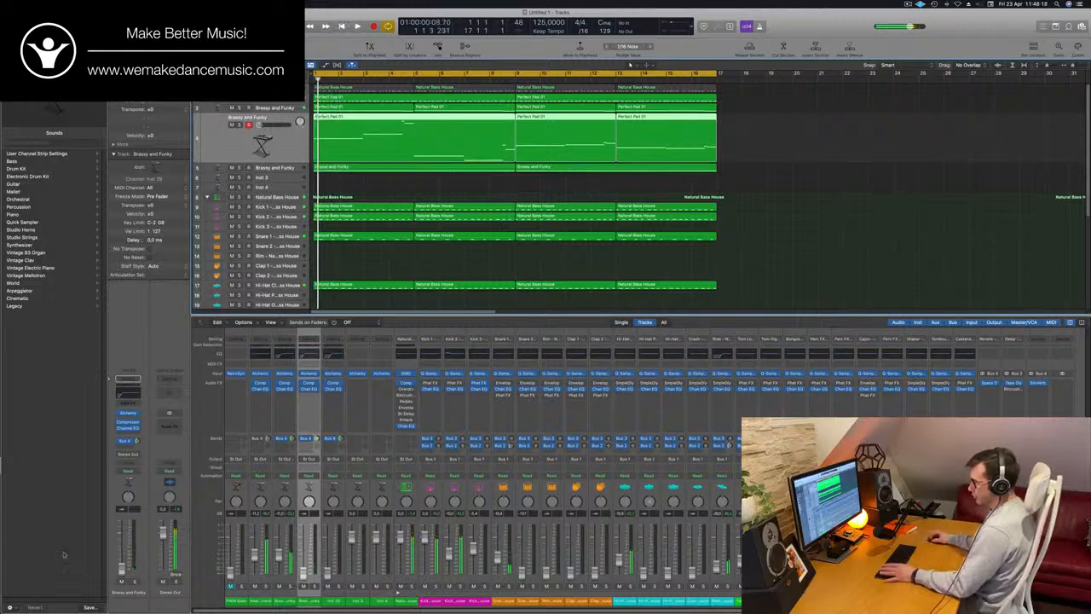
key(Return)
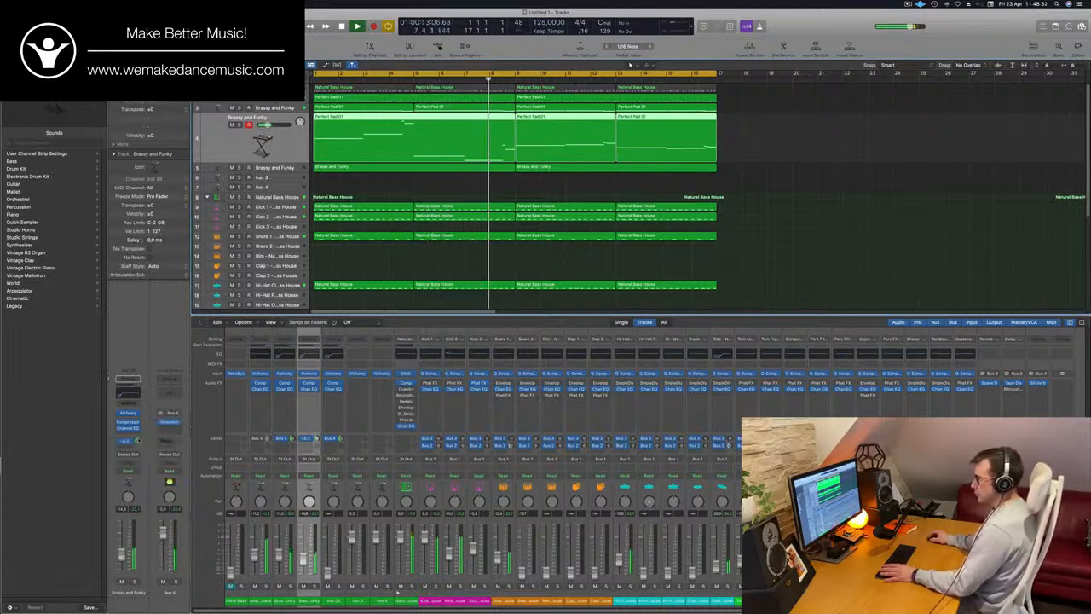
Cut the high shelf in the row 4 track's Channel EQ by 13 dB at 1920 Hz and move the EQ window aside
click(128, 428)
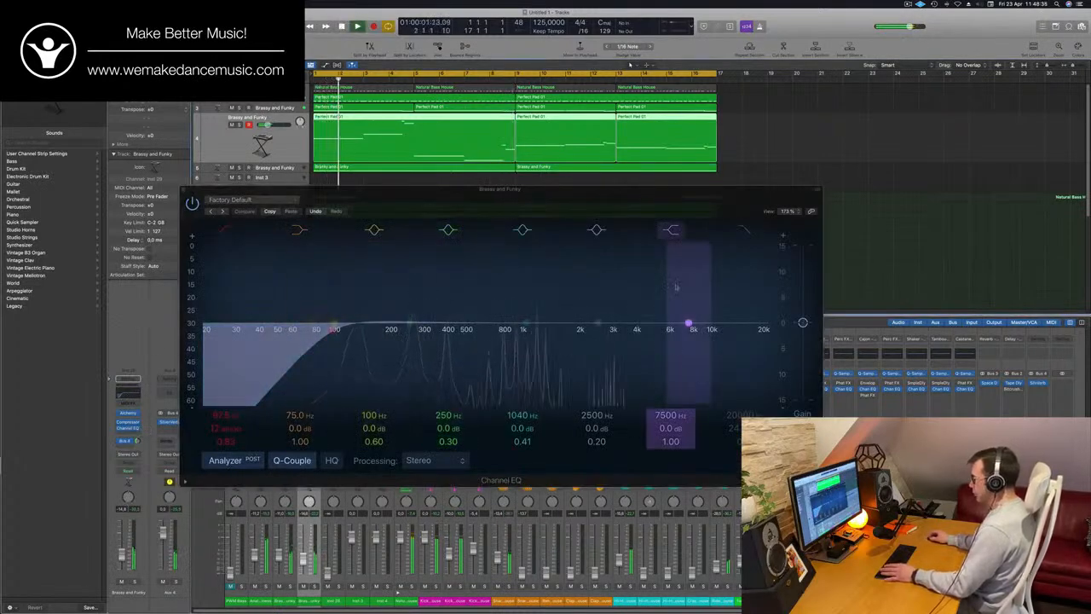
click(674, 233)
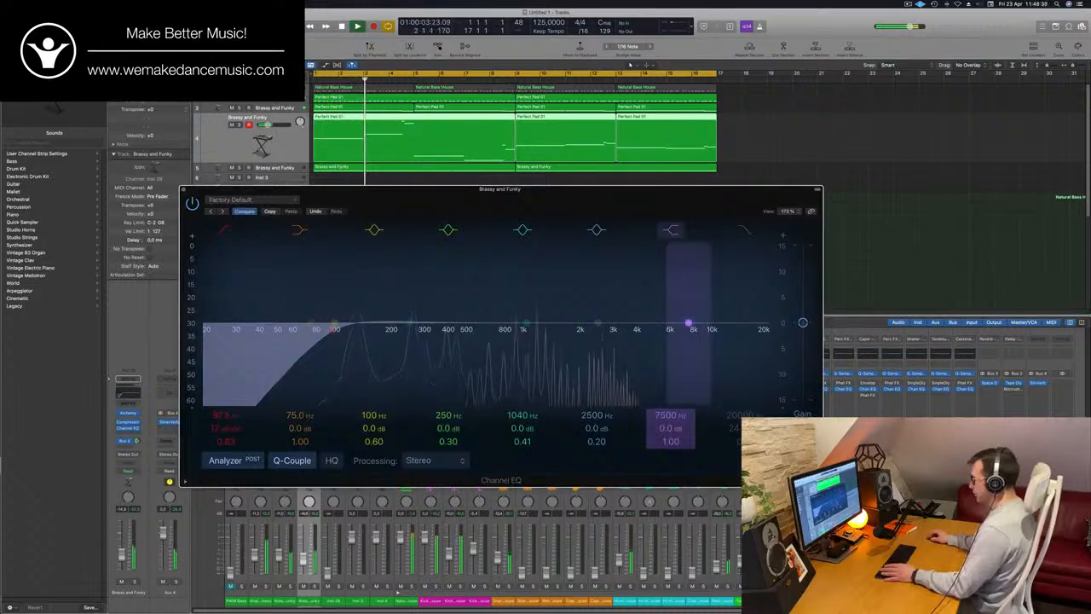
drag(688, 324, 577, 350)
drag(277, 189, 690, 130)
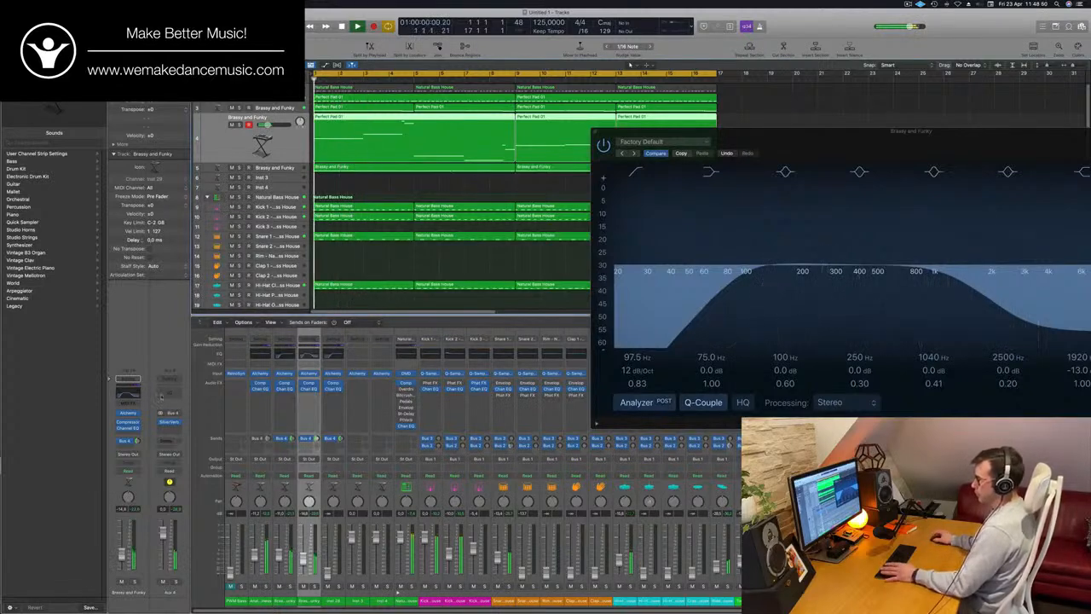
key(Return)
Select the Brassy and Funky track in row 5, hide the EQ window, and raise the track's fader over the replayed loop
key(Down)
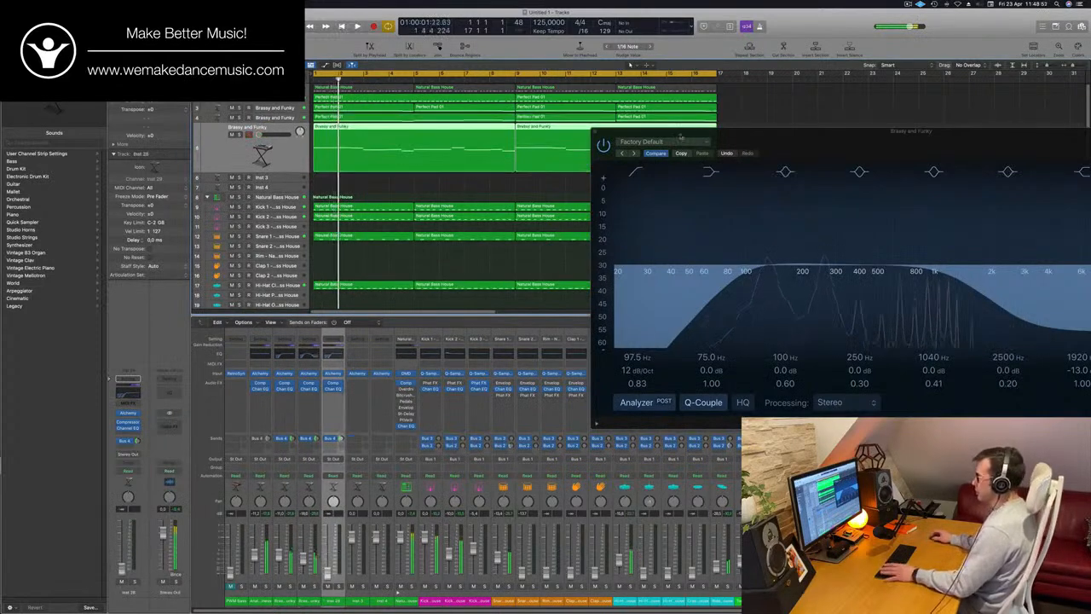
key(v)
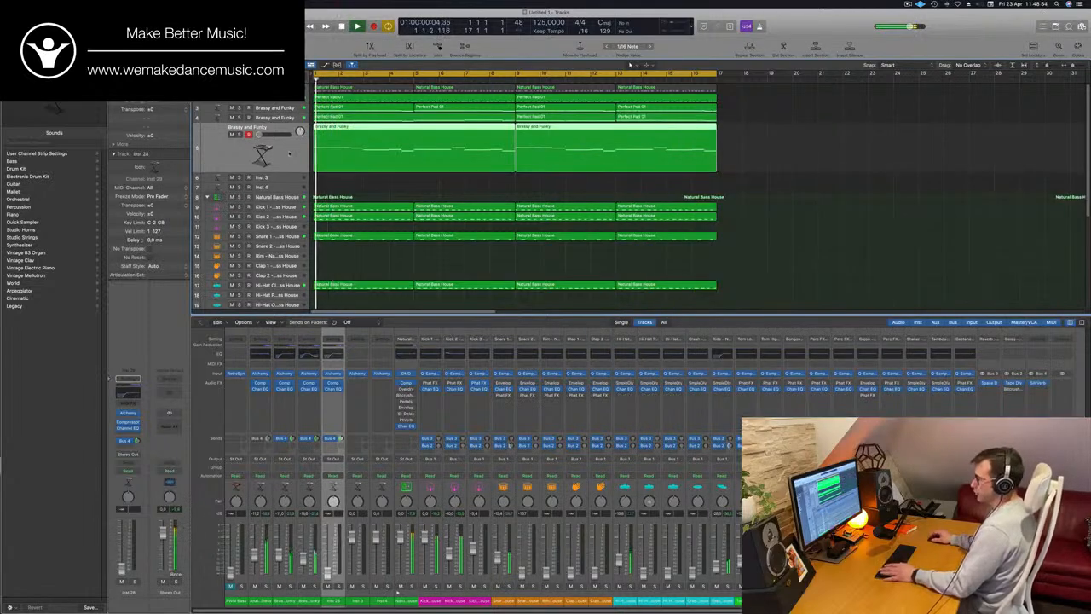
key(Return)
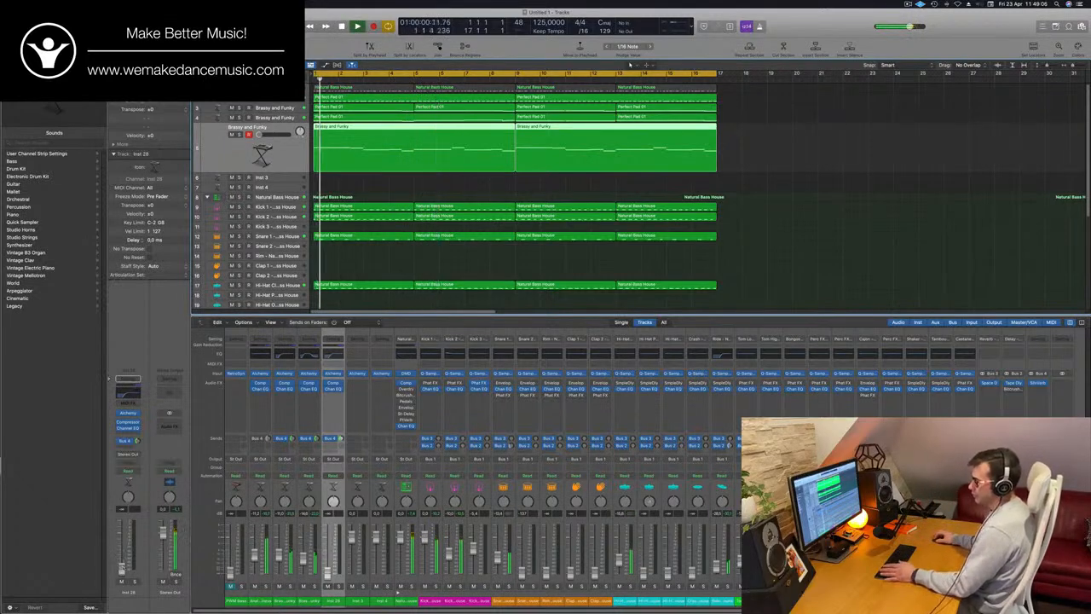
key(Return)
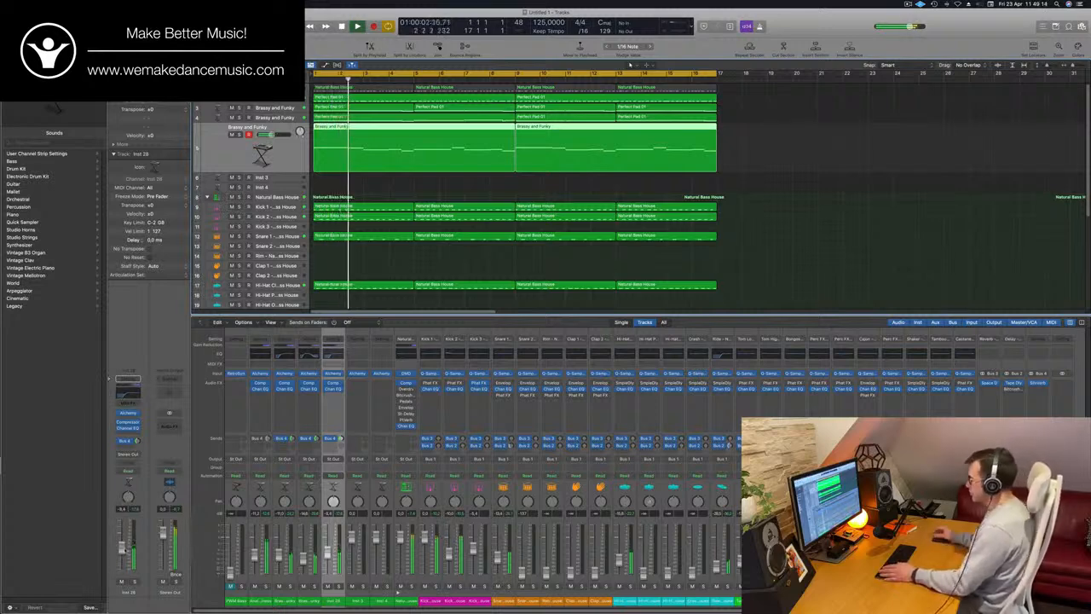
key(Return)
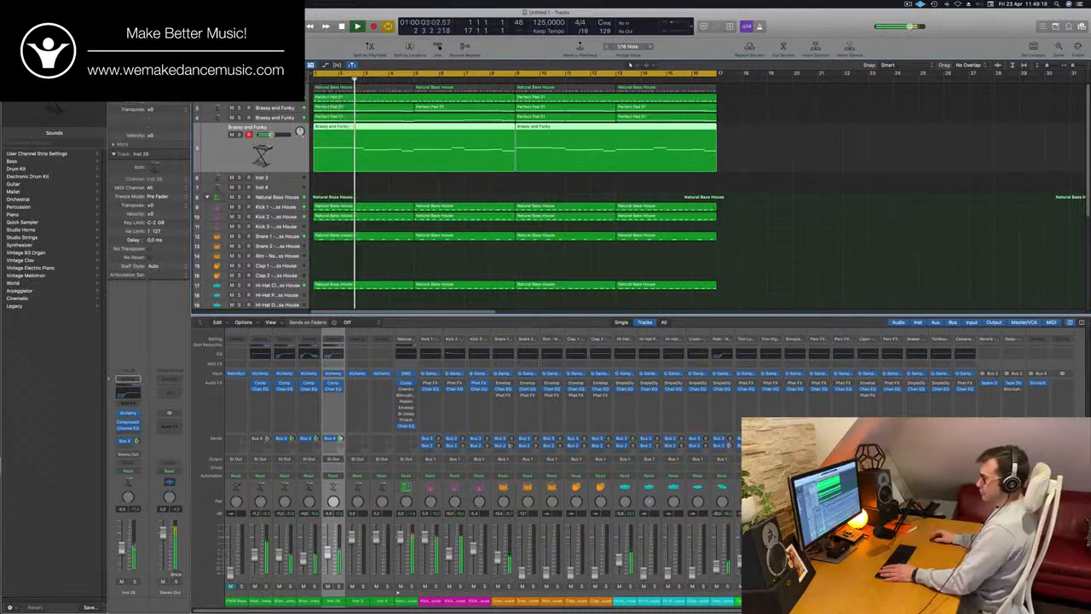
Insert a stereo MultiMeter on the Stereo Out channel and reposition its window over the mixer
click(170, 432)
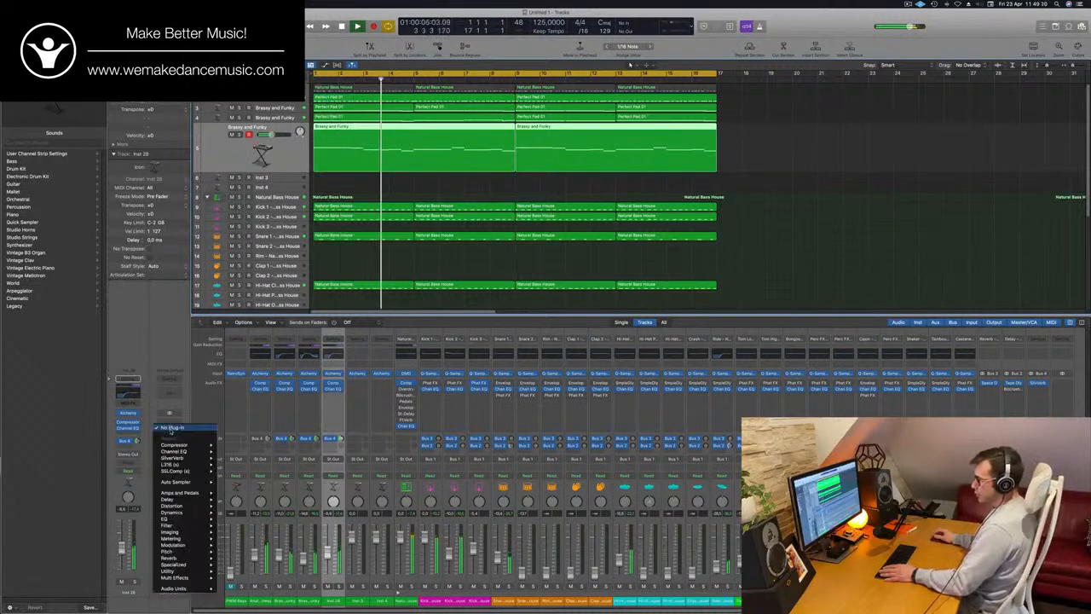
mouse_move(190, 556)
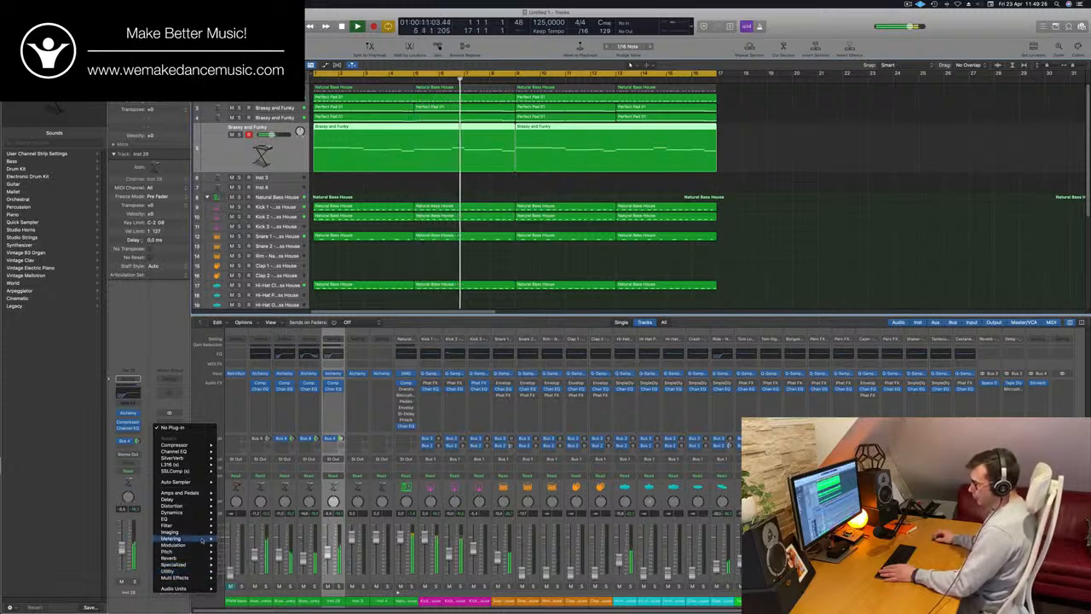
mouse_move(204, 539)
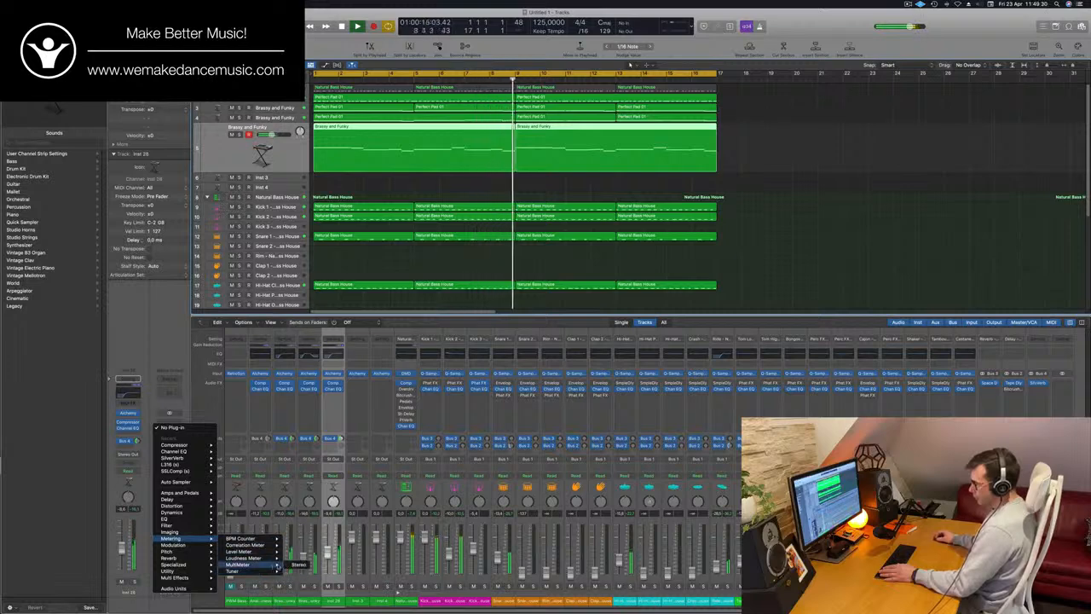
click(297, 564)
drag(595, 133, 529, 241)
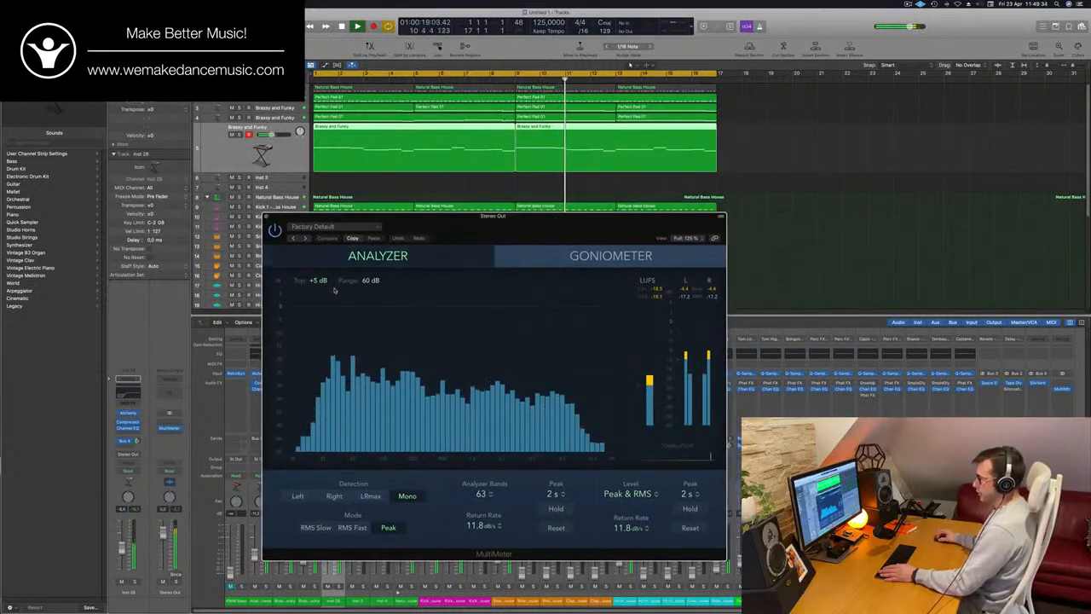
Set the MultiMeter analyzer's Top to 0 dB and move its window away from the track list while the loop plays
mouse_move(315, 284)
mouse_down()
mouse_move(314, 274)
mouse_move(314, 292)
mouse_up()
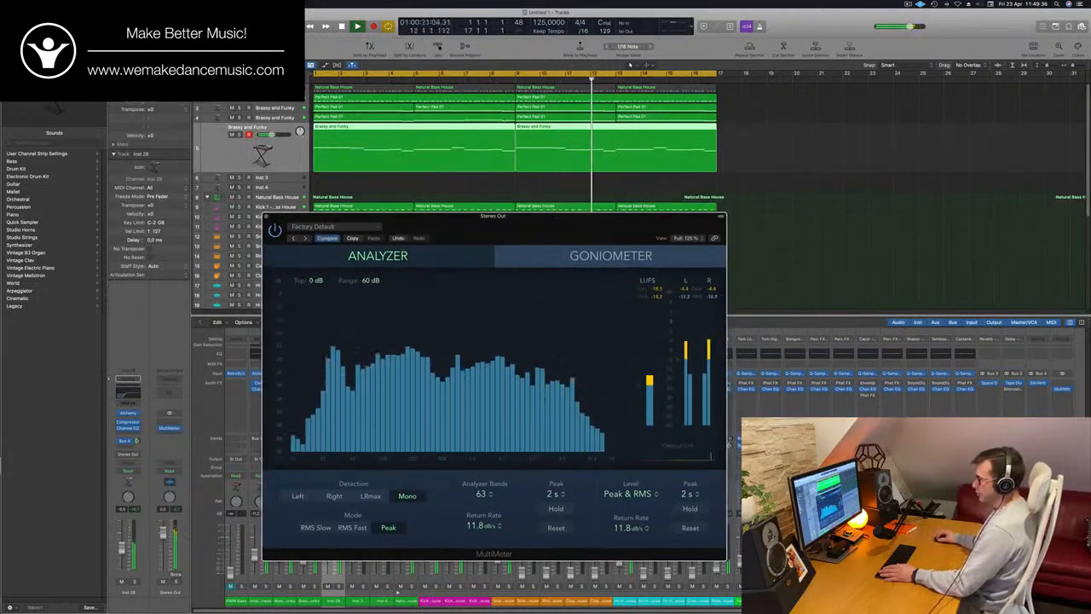
drag(685, 227, 932, 209)
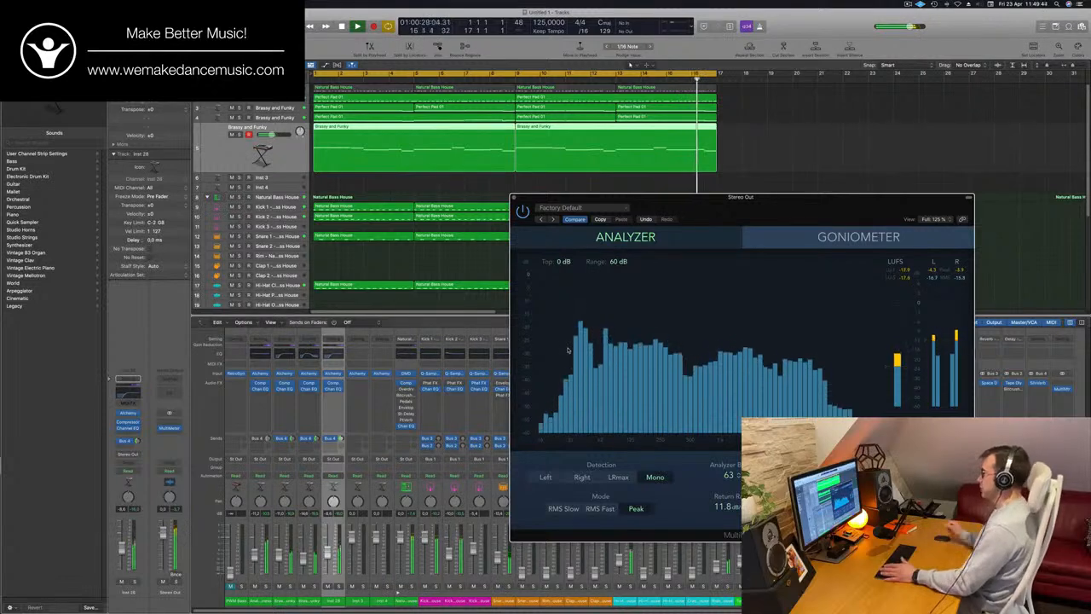
drag(834, 215, 900, 148)
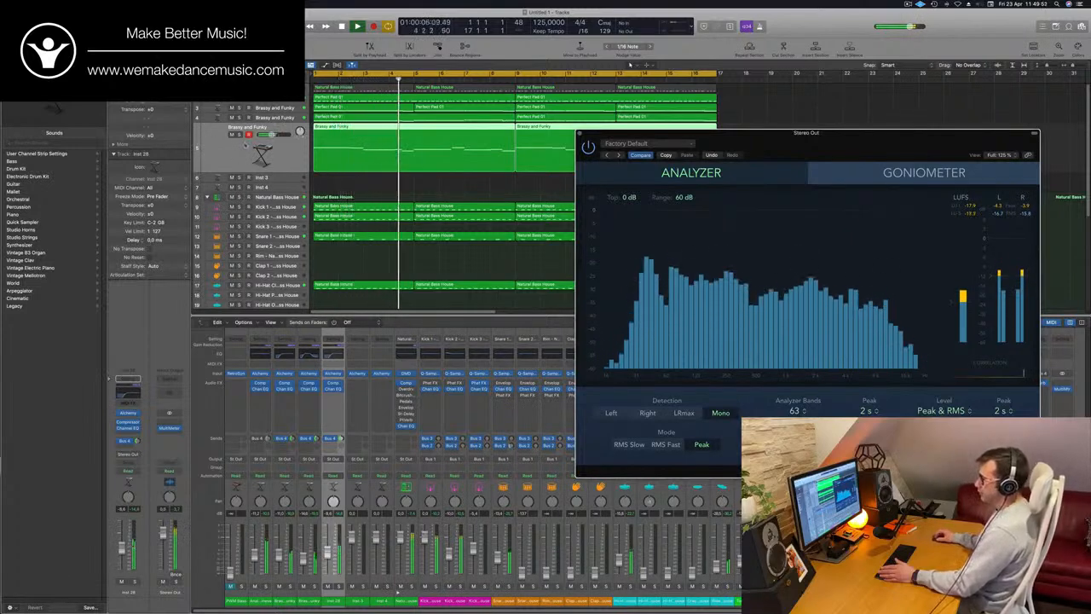
click(238, 136)
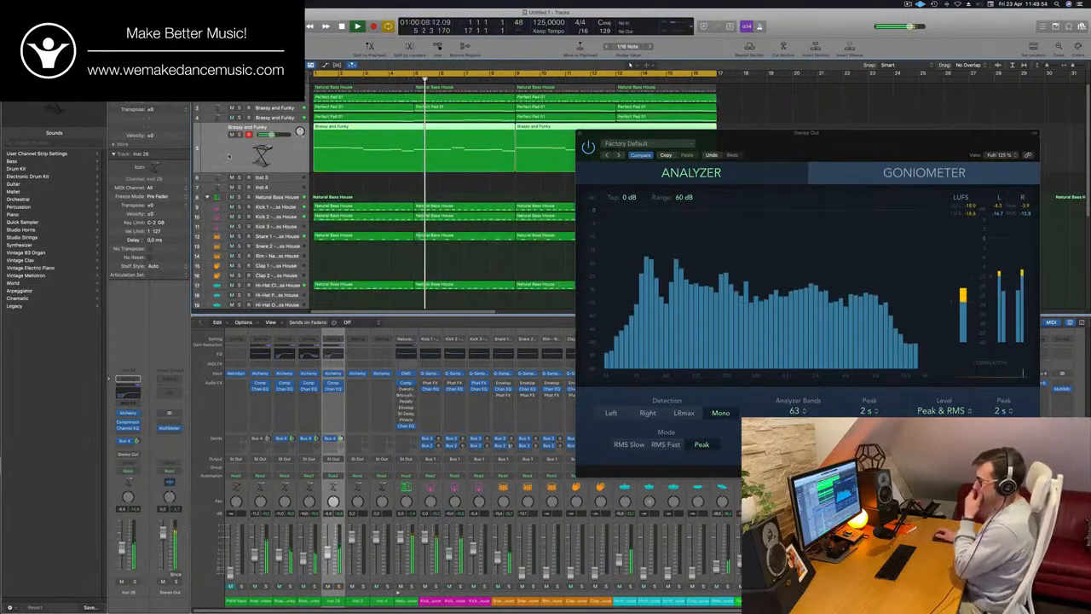